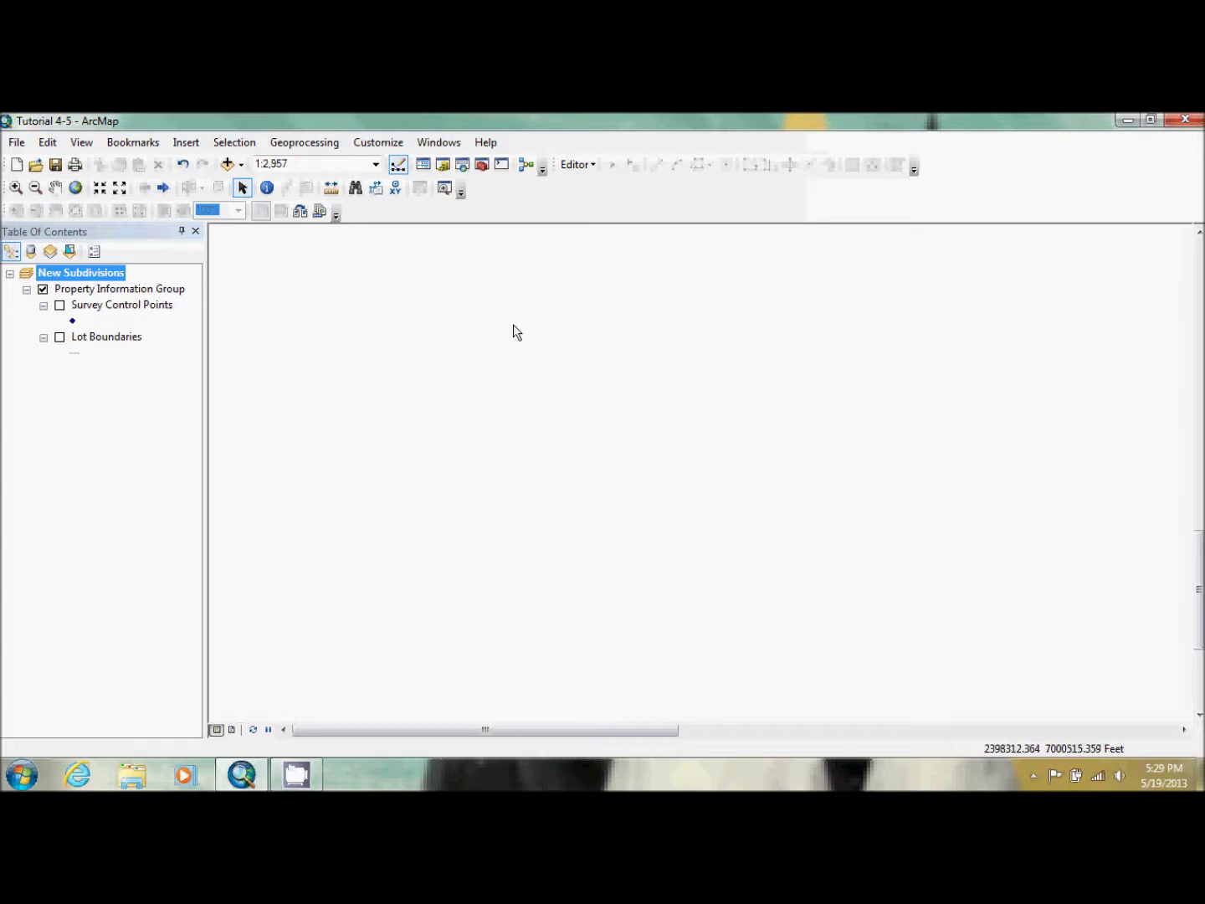
Step: Add the LandingPerimeter feature class from the PropertyData dataset to the map
left_click(227, 163)
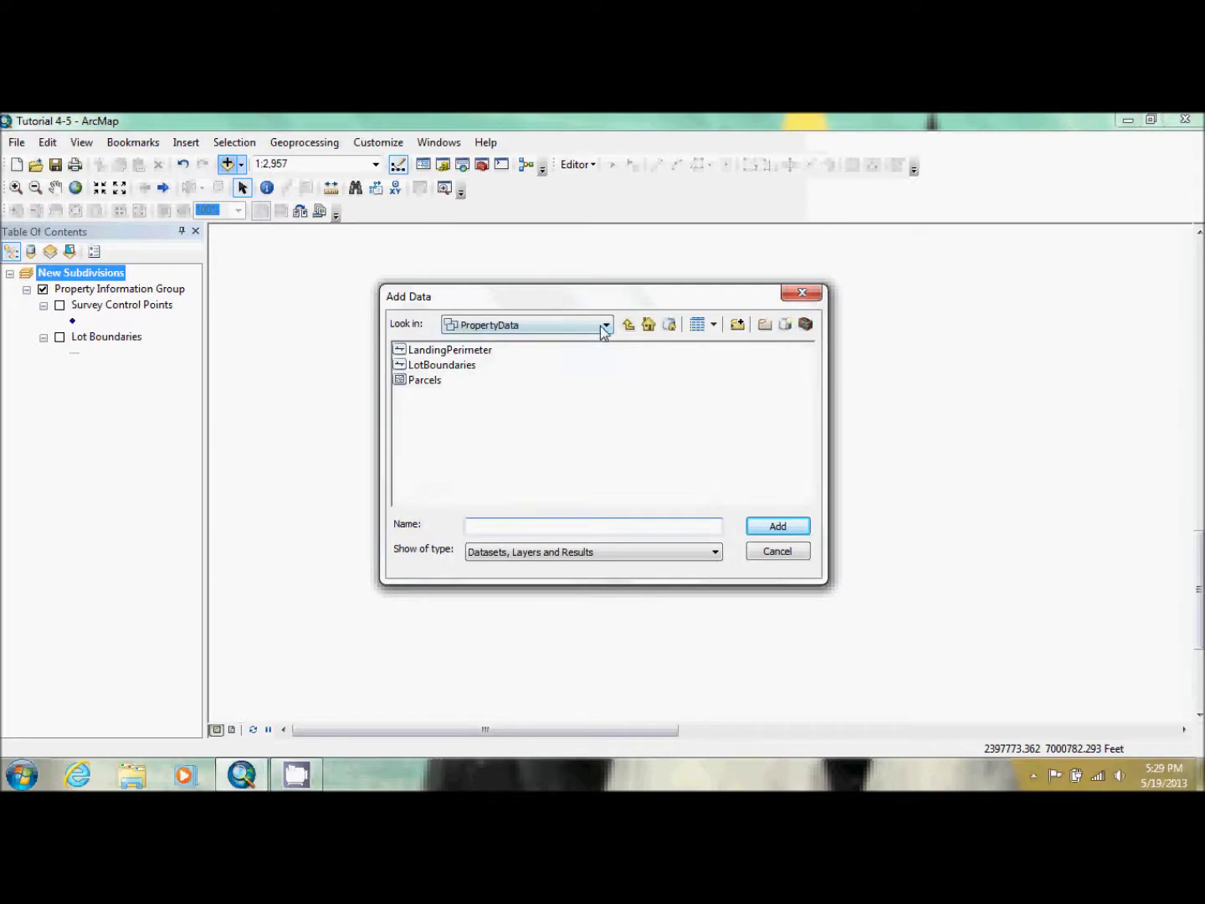
double_click(439, 351)
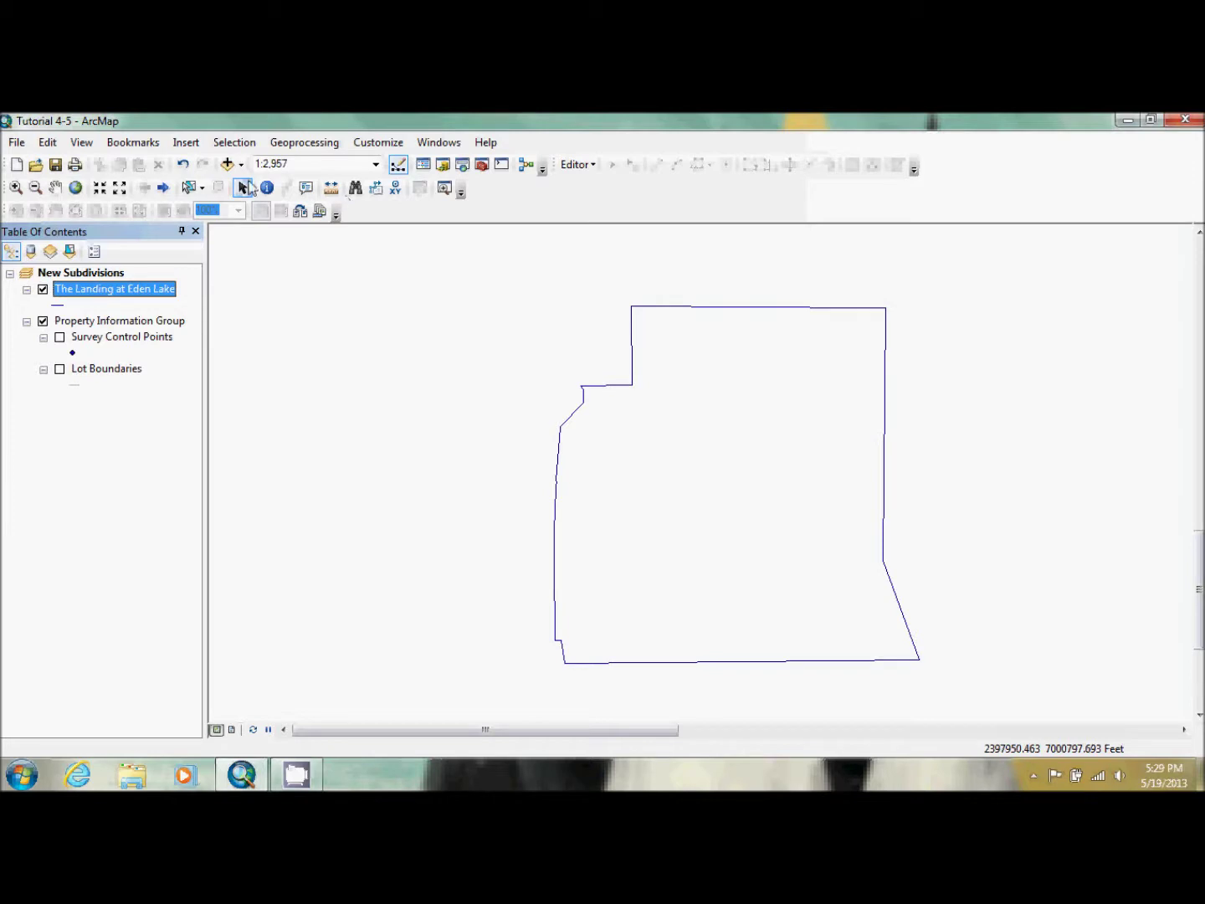
Step: Add the image The Landing-Plat Segment.tif from the GIST3 Data\Images folder to the map, accepting its missing spatial reference
left_click(226, 164)
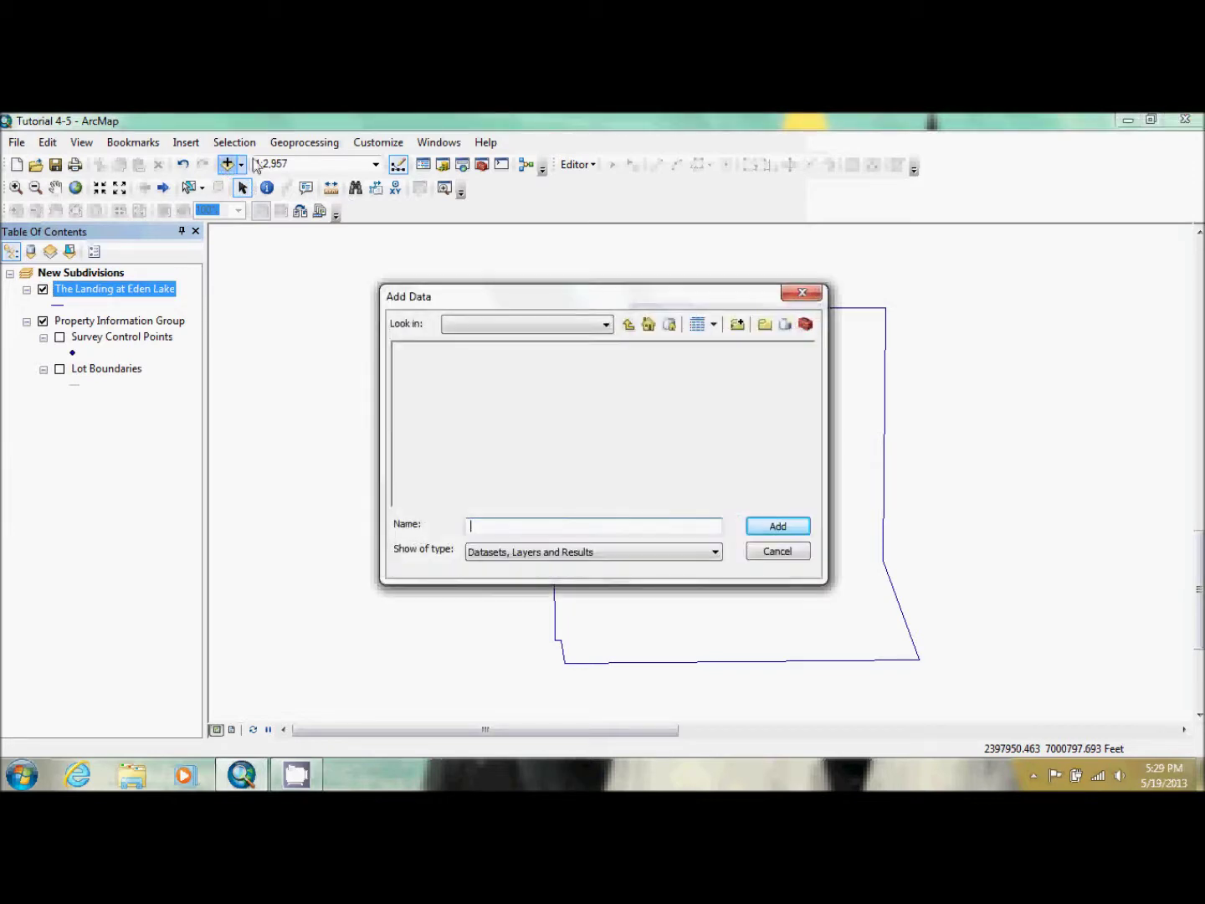
left_click(629, 328)
left_click(628, 328)
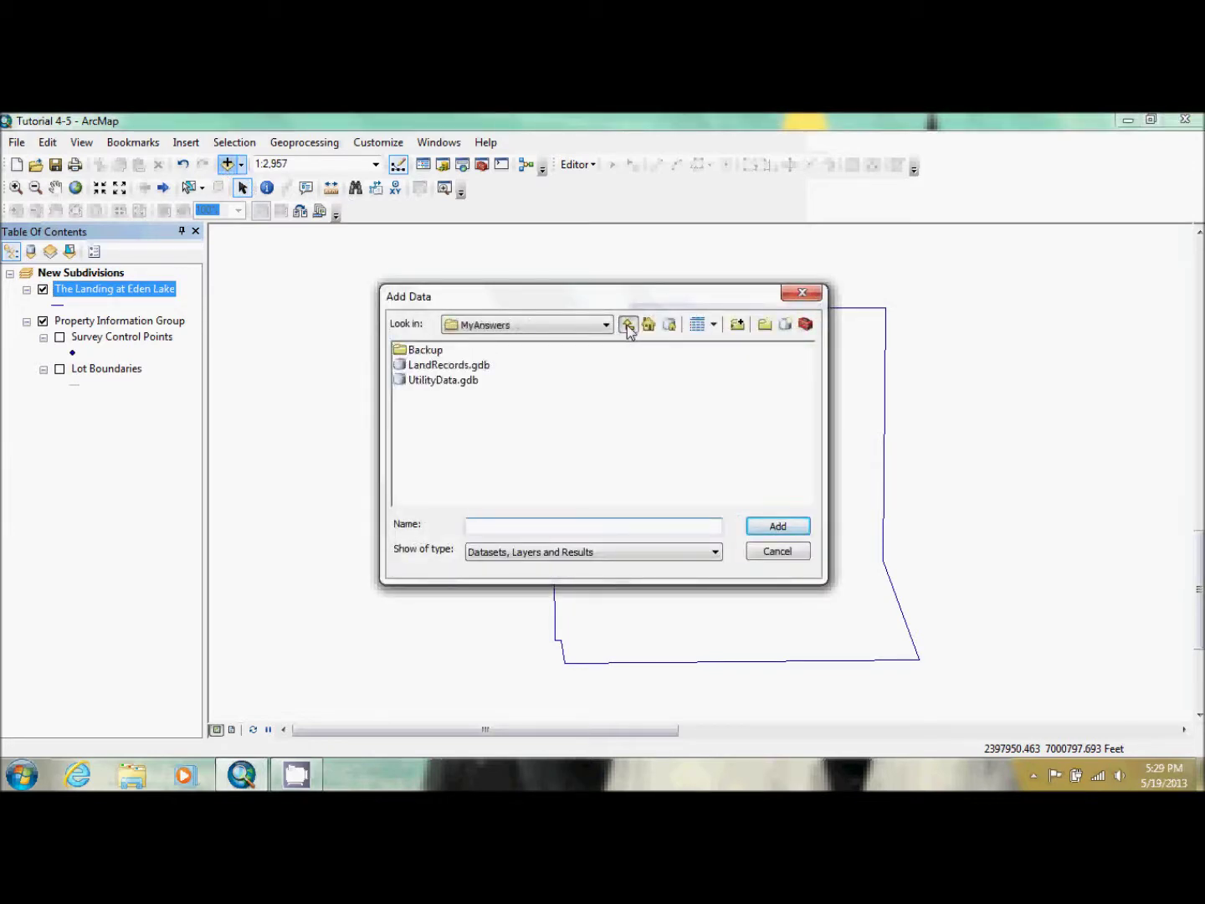
left_click(629, 329)
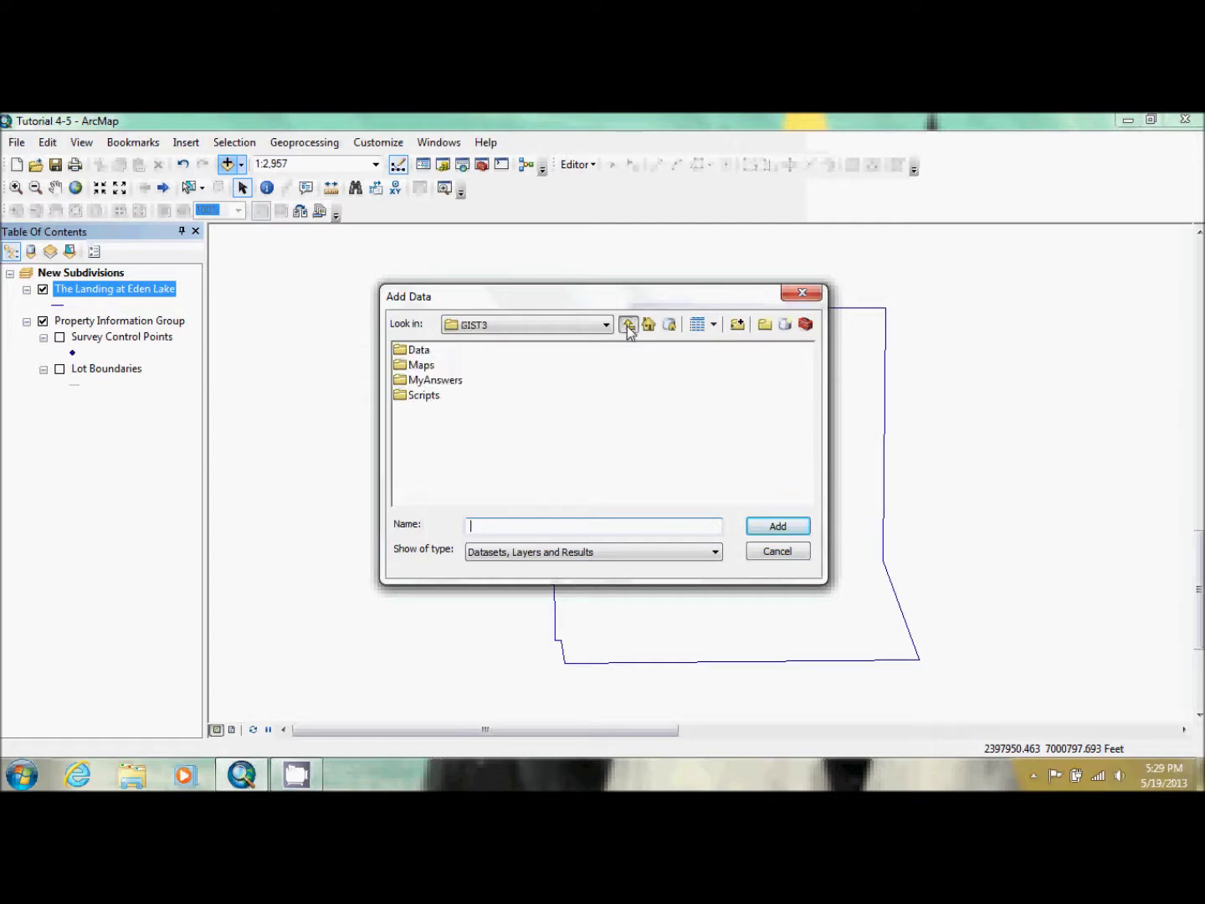
double_click(416, 352)
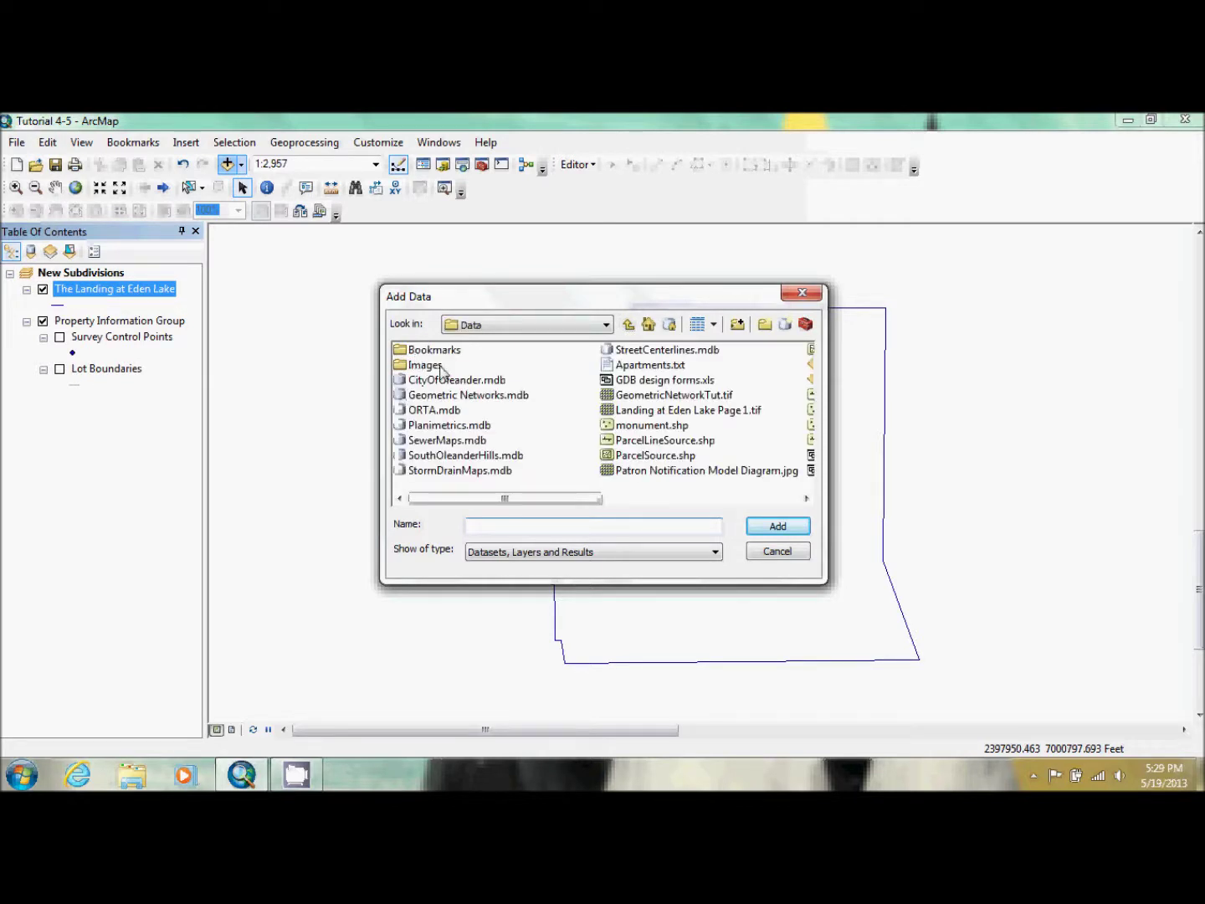
double_click(425, 365)
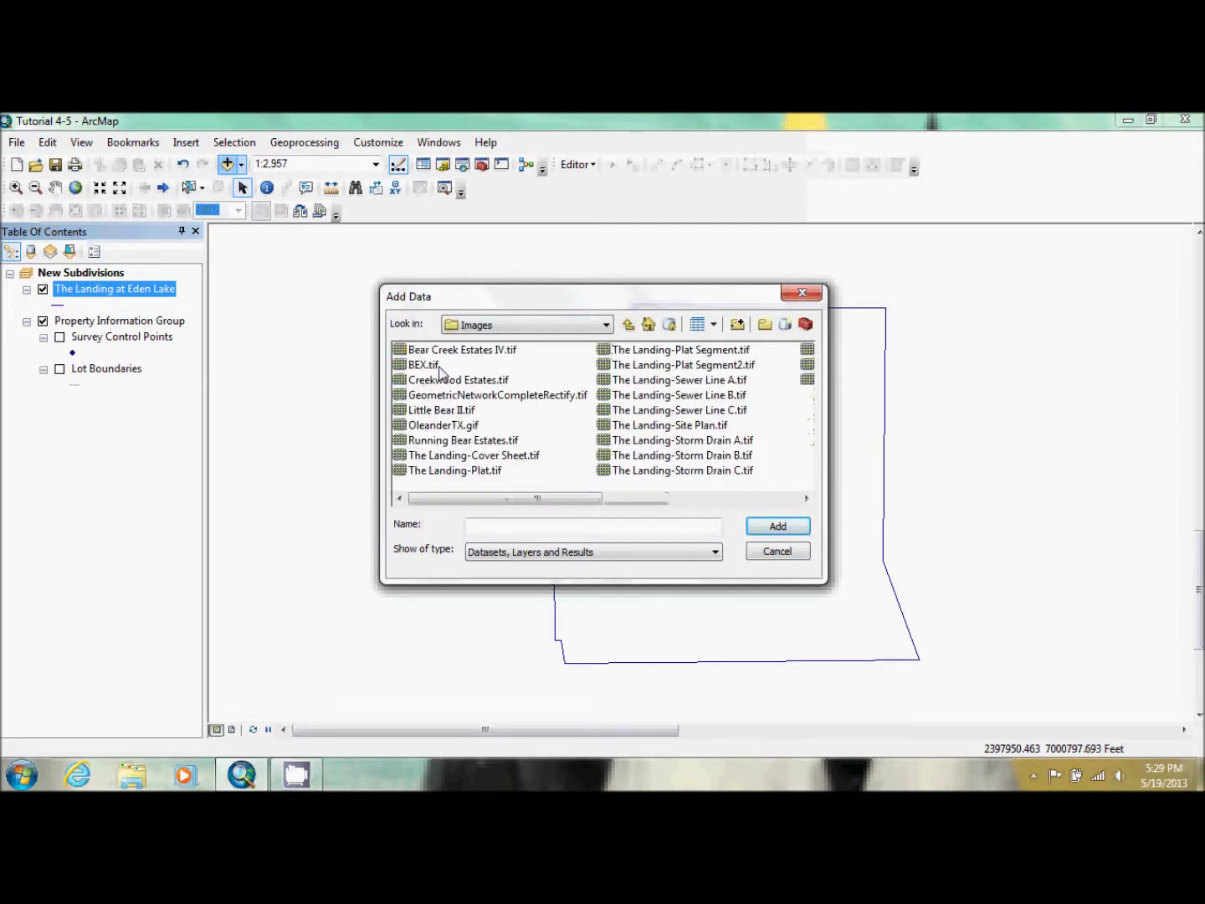
double_click(686, 351)
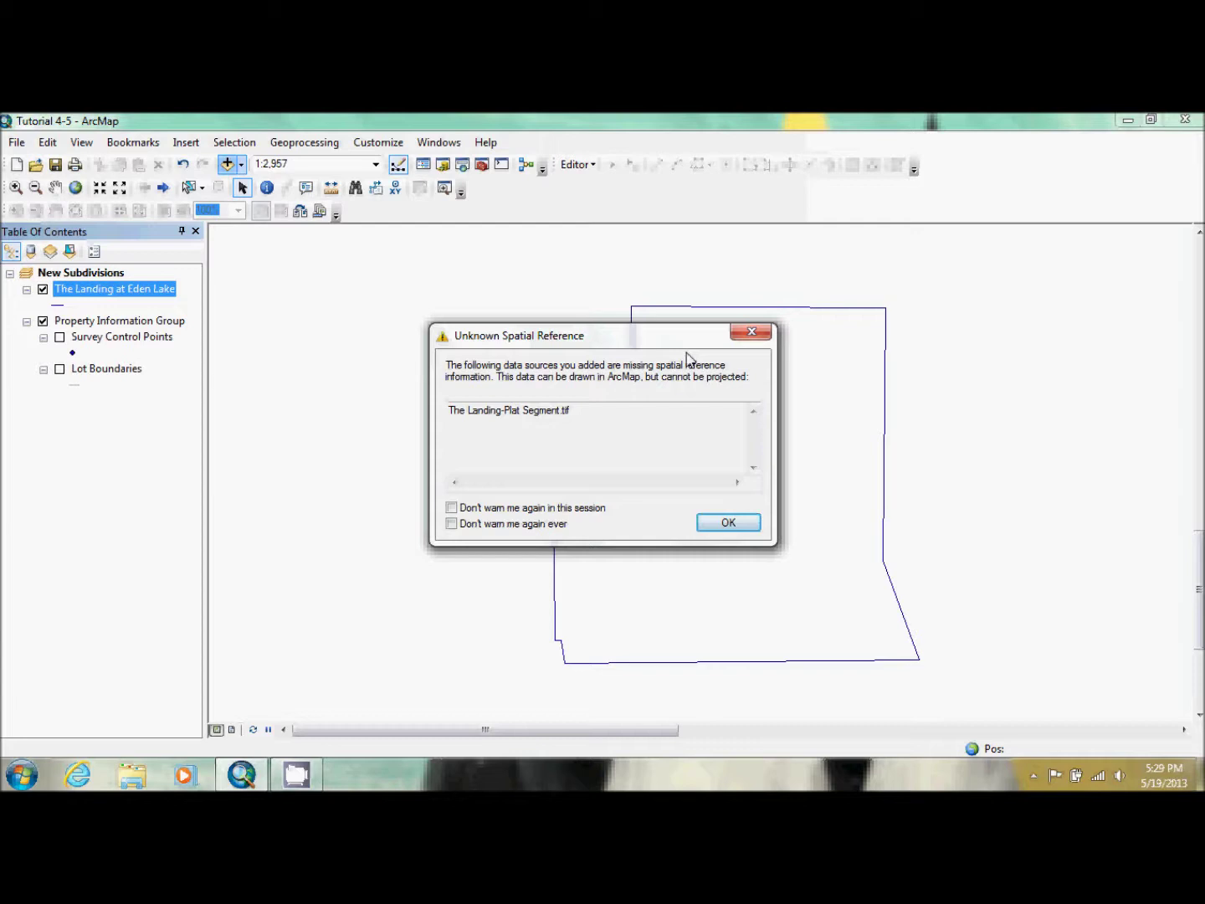
left_click(719, 523)
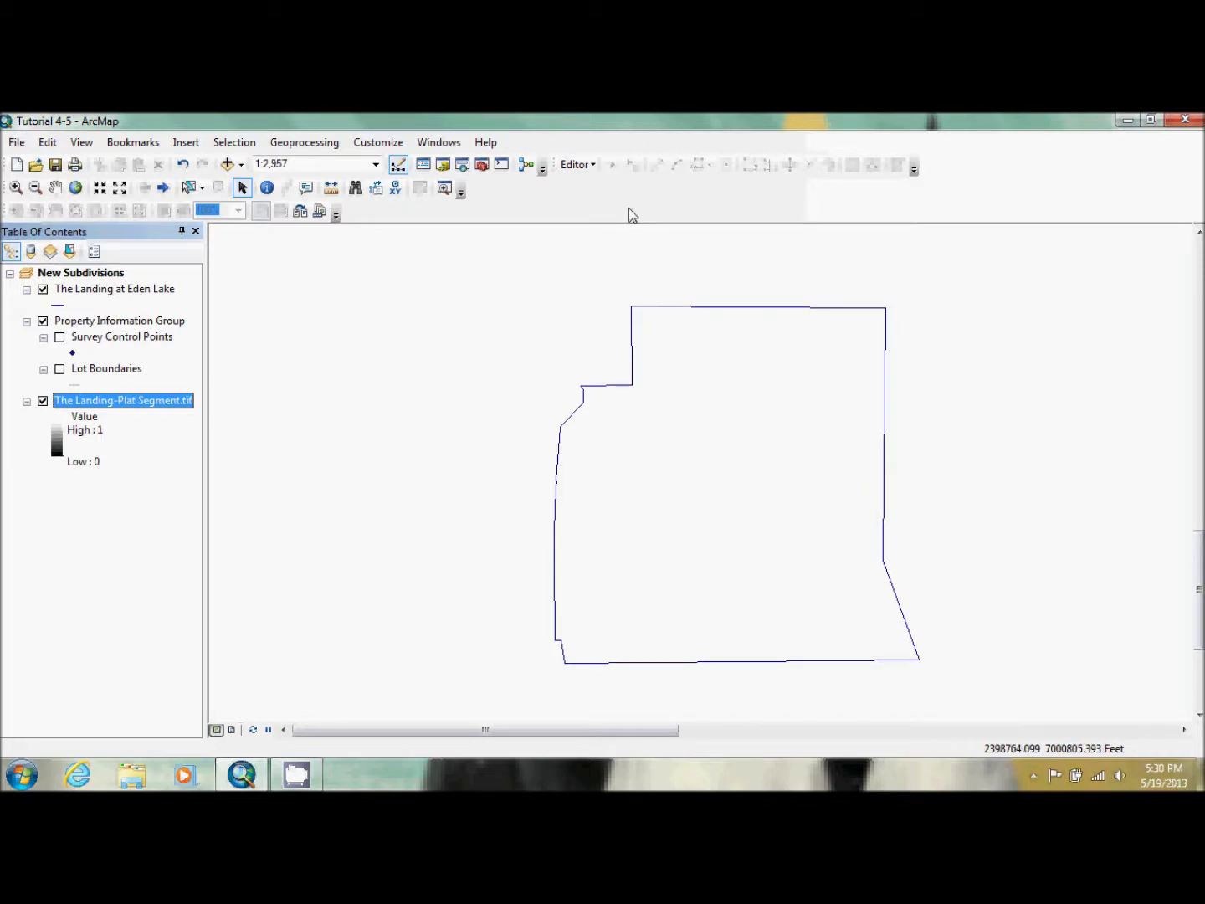
Step: Show the Georeferencing tools and fit The Landing-Plat Segment.tif to the current display
left_click(379, 143)
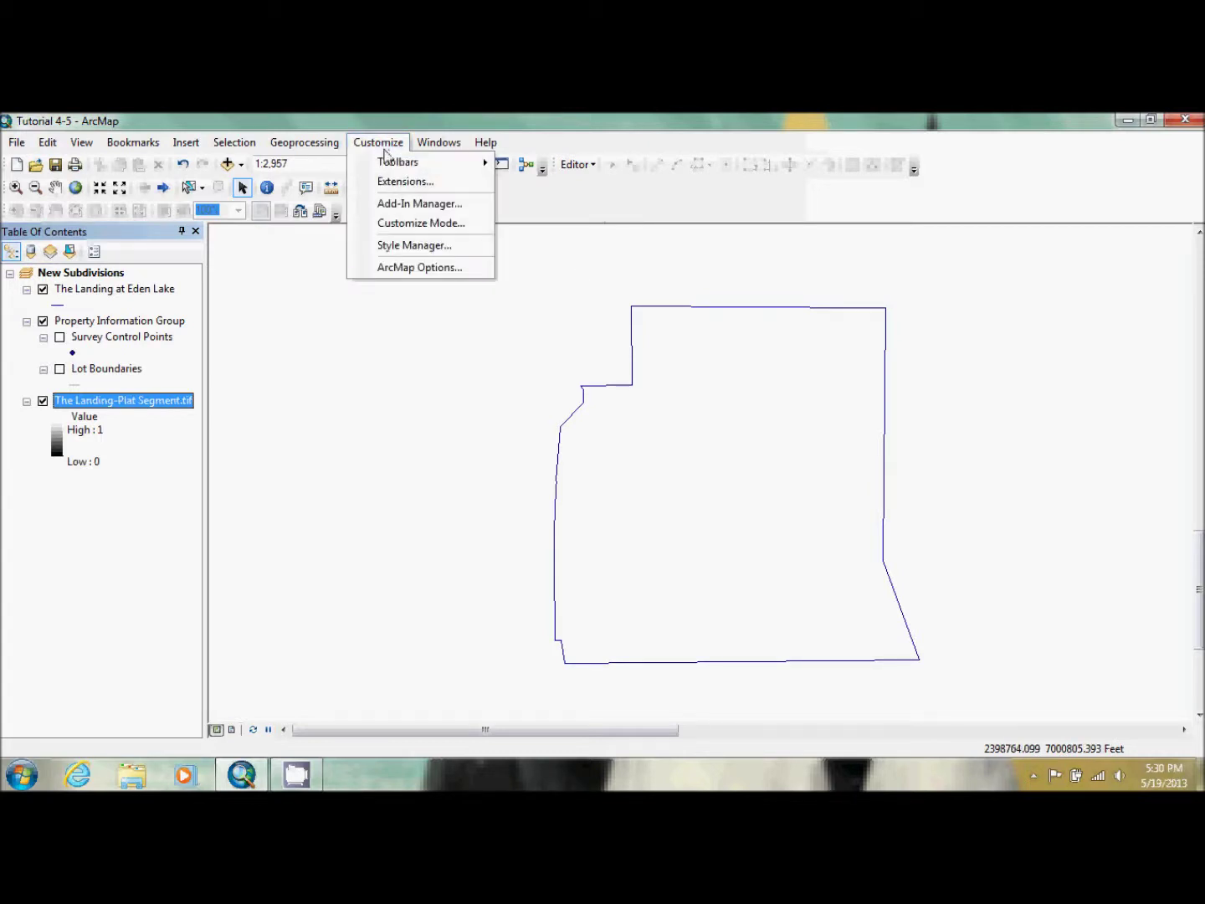
mouse_move(399, 171)
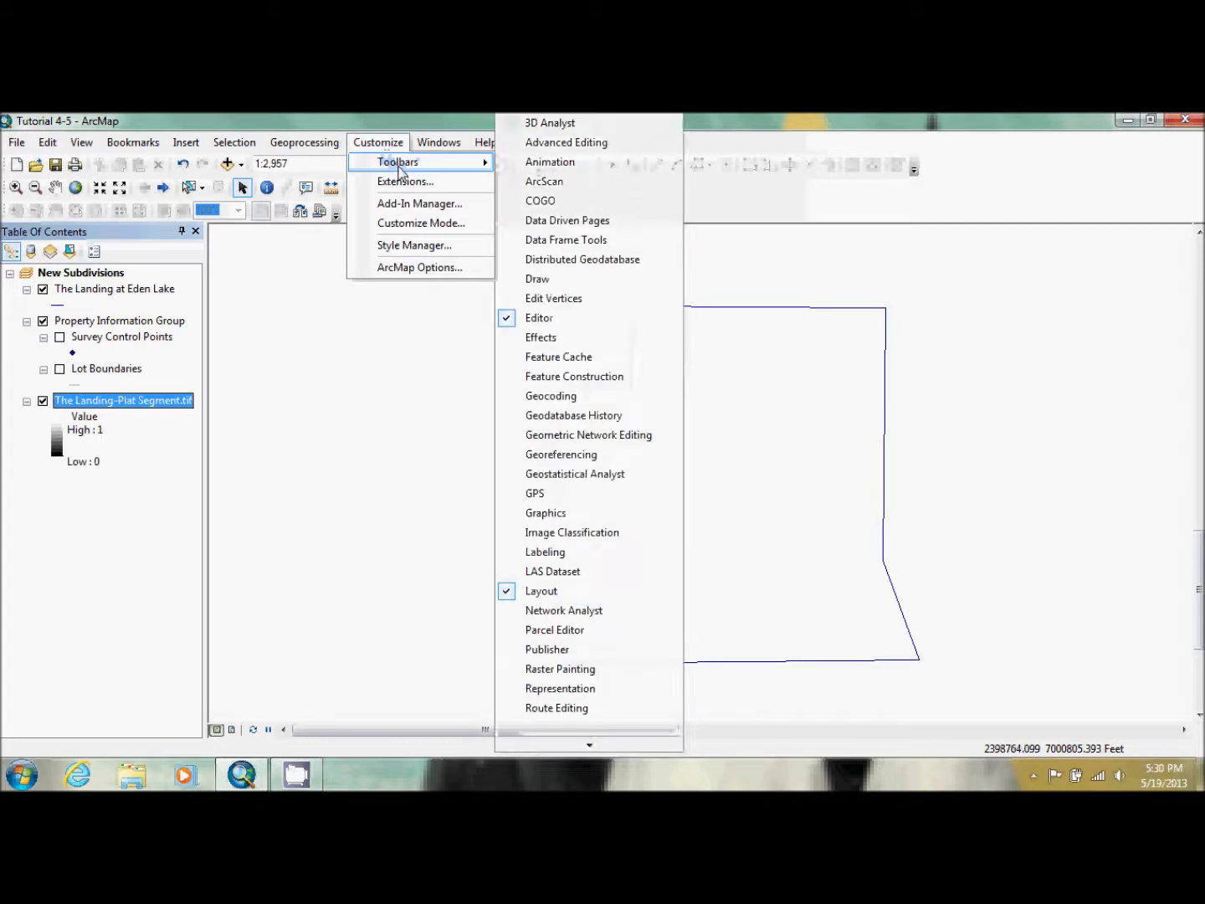
left_click(577, 457)
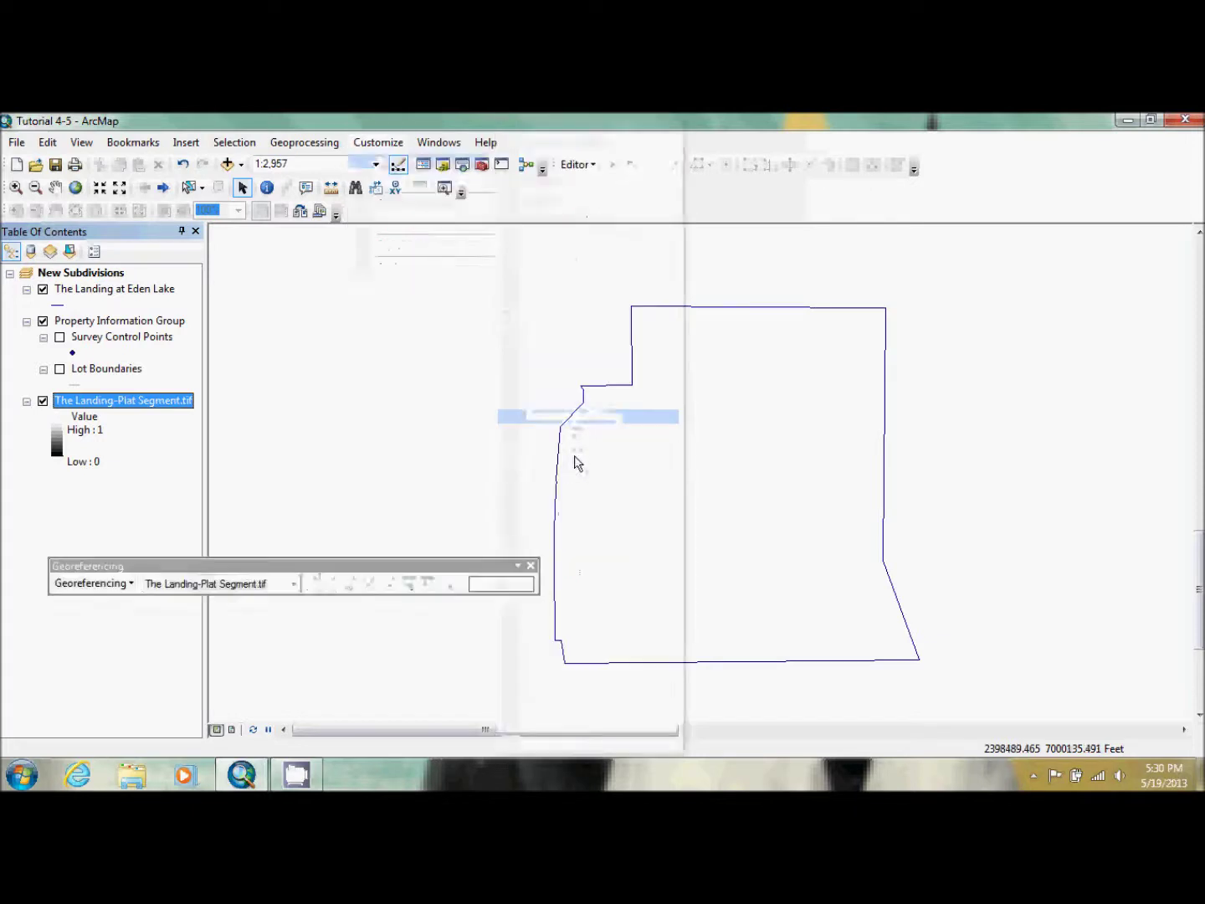
left_click(104, 584)
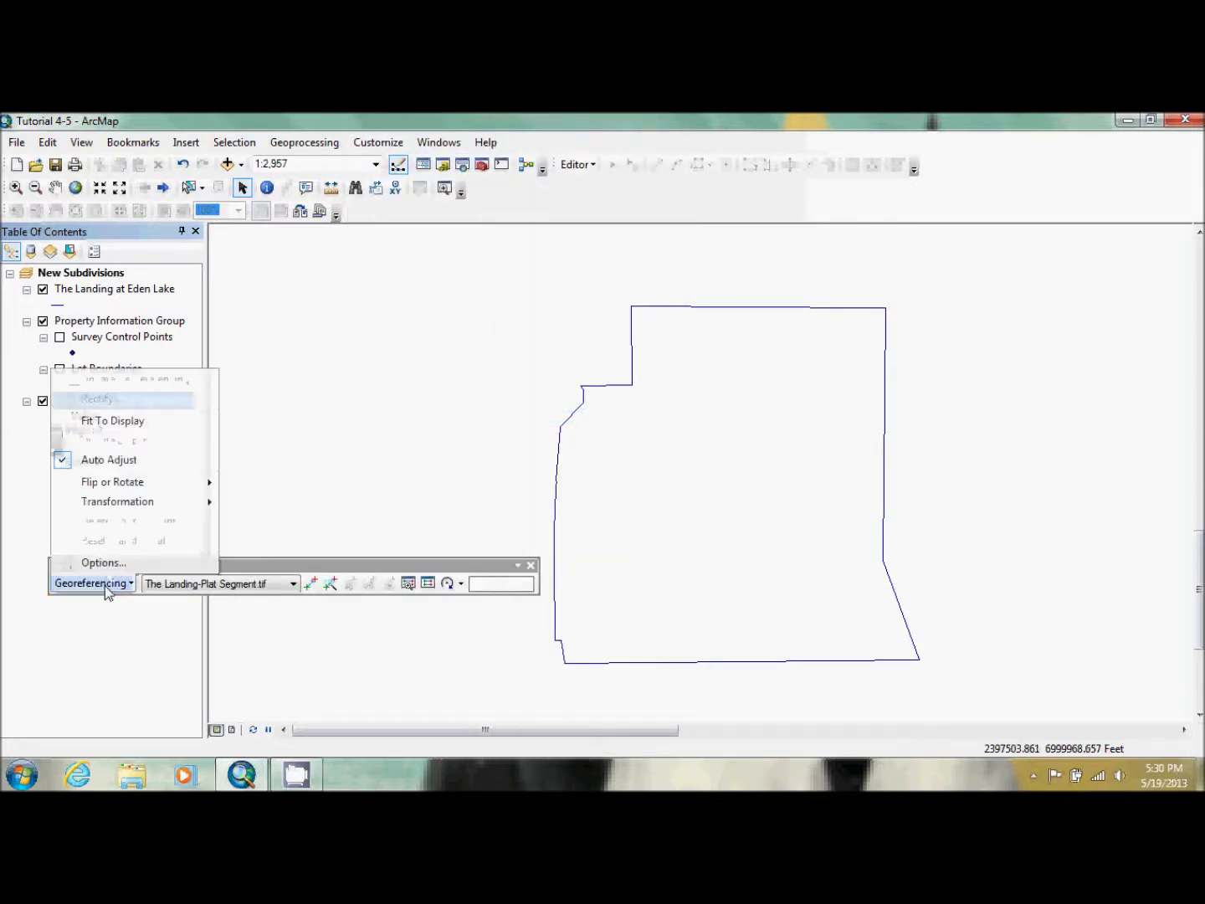
left_click(125, 419)
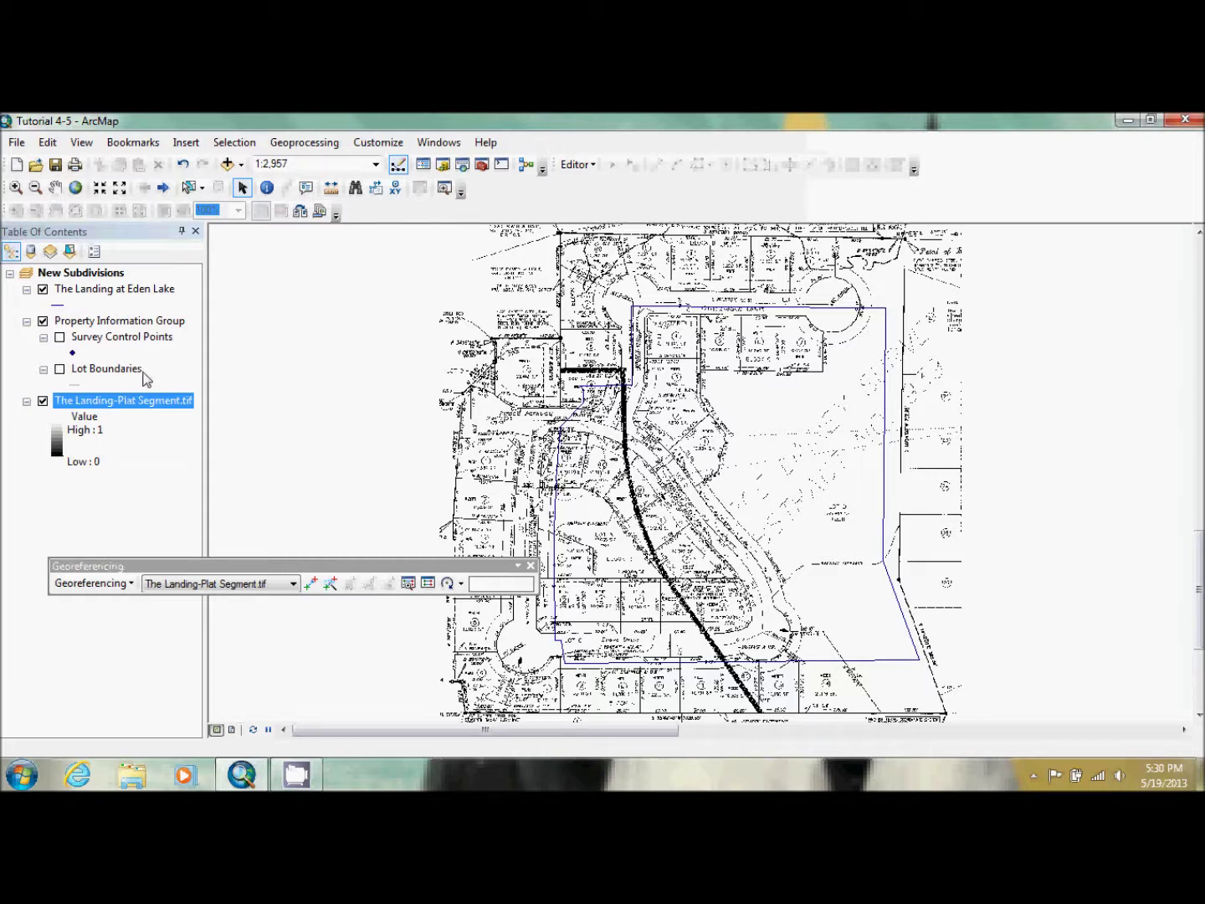
Step: Open a Magnifier window on the map and set its magnification to 600%
left_click(439, 142)
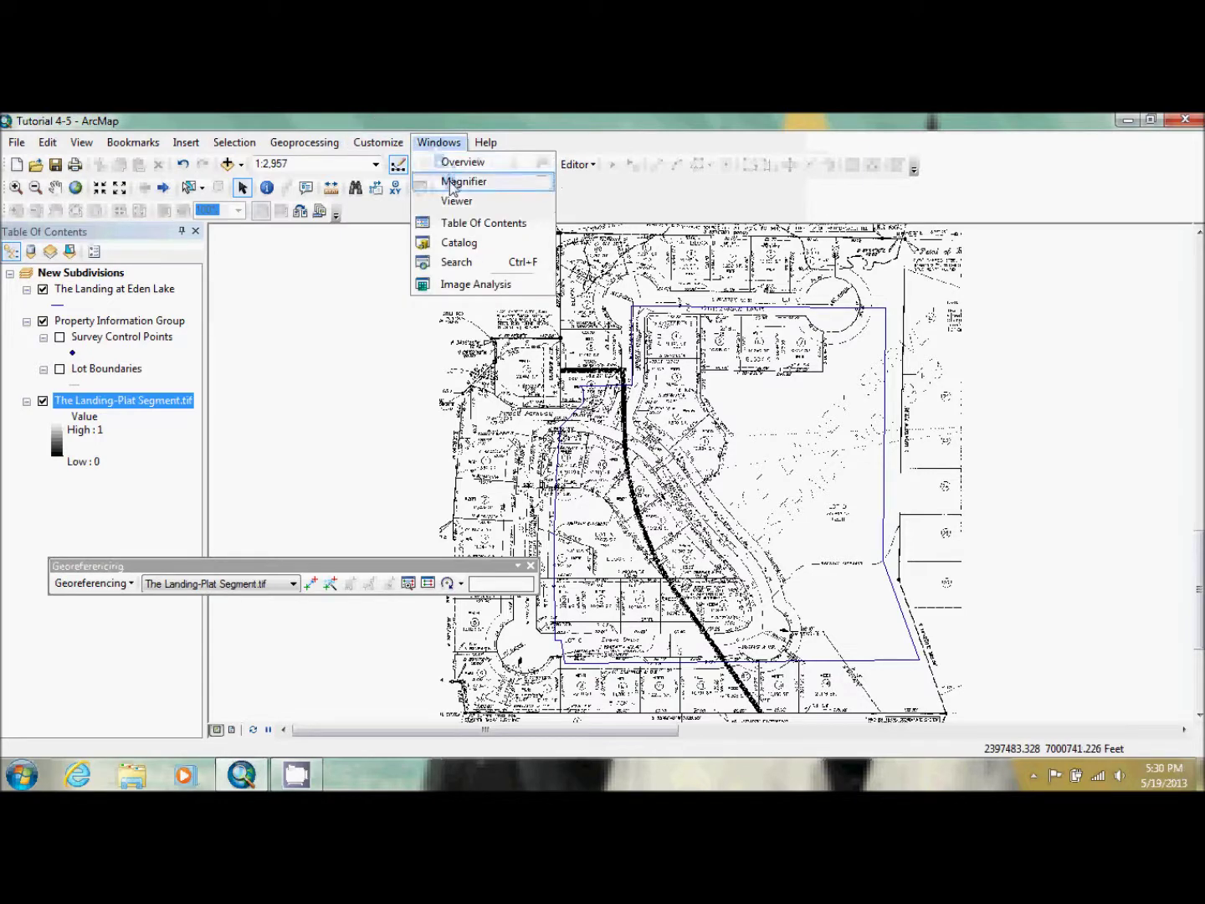
left_click(463, 181)
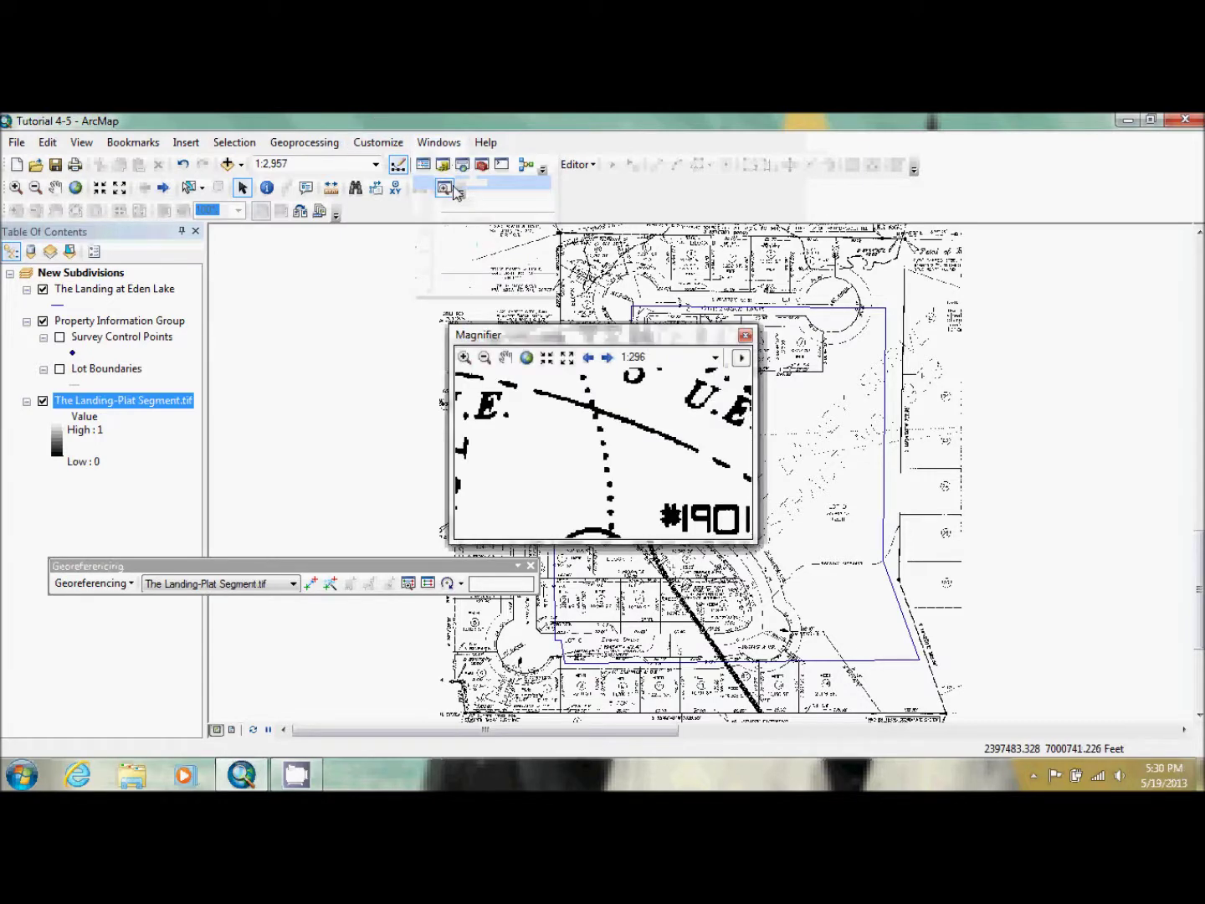
left_click(714, 358)
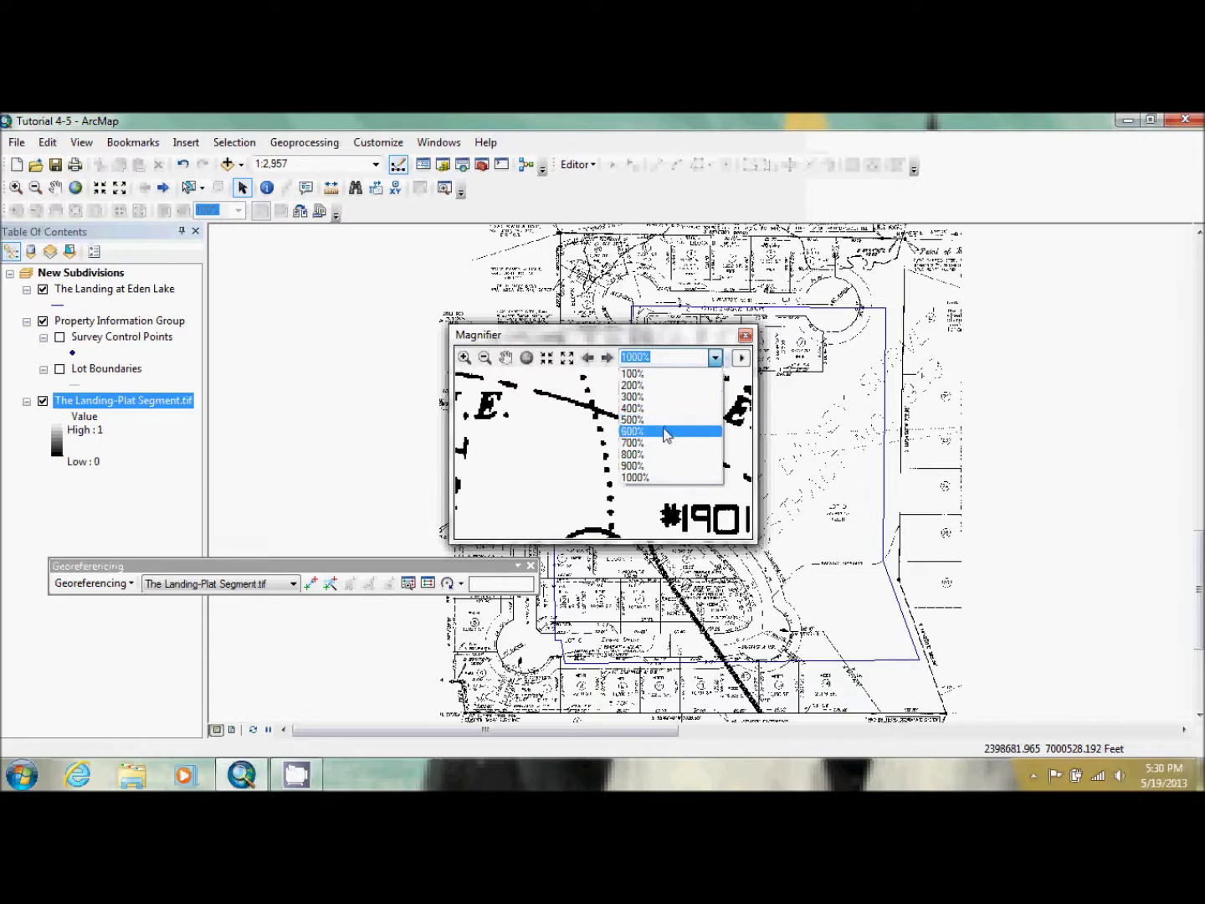
left_click(667, 432)
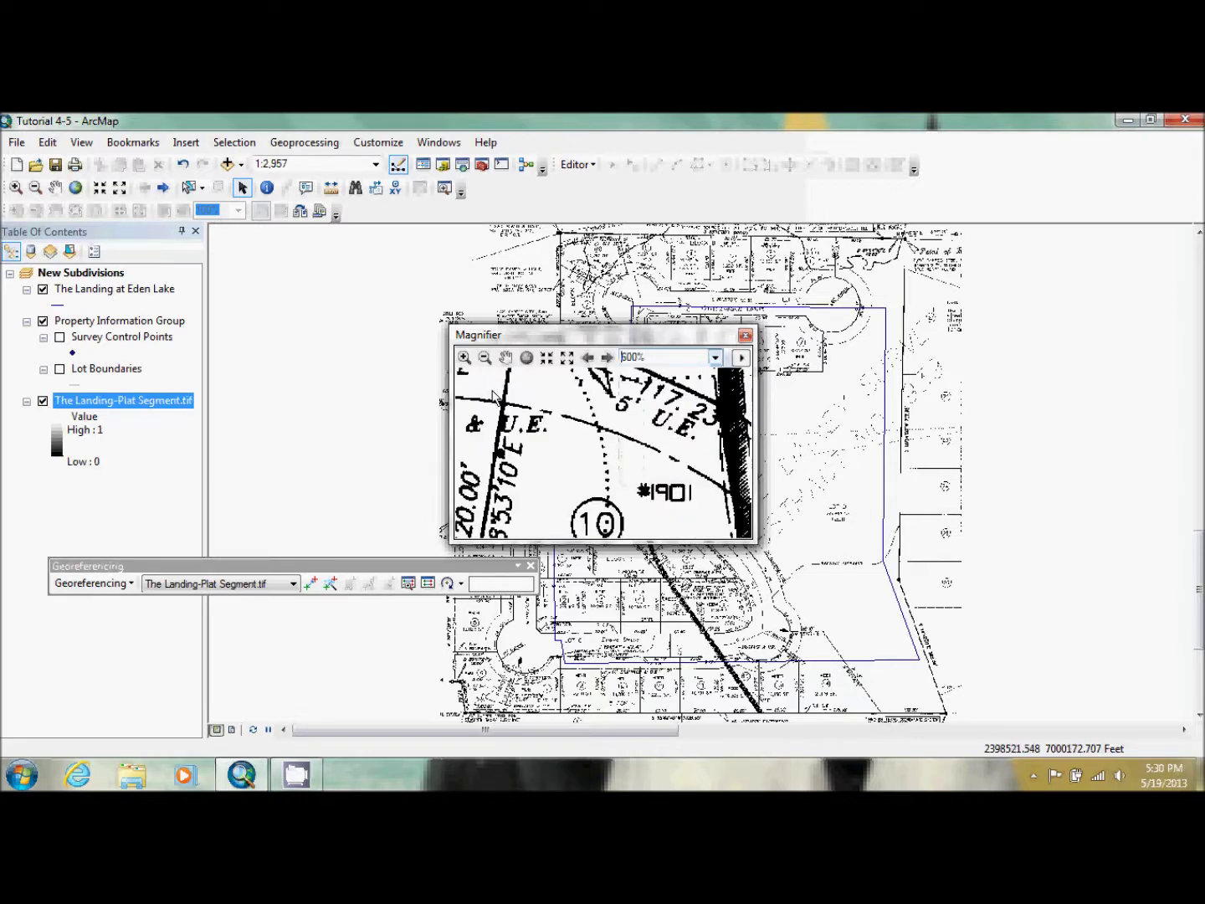
Step: Turn on Update While Dragging for the magnifier and place it over the southeast corner of the plat image
right_click(469, 337)
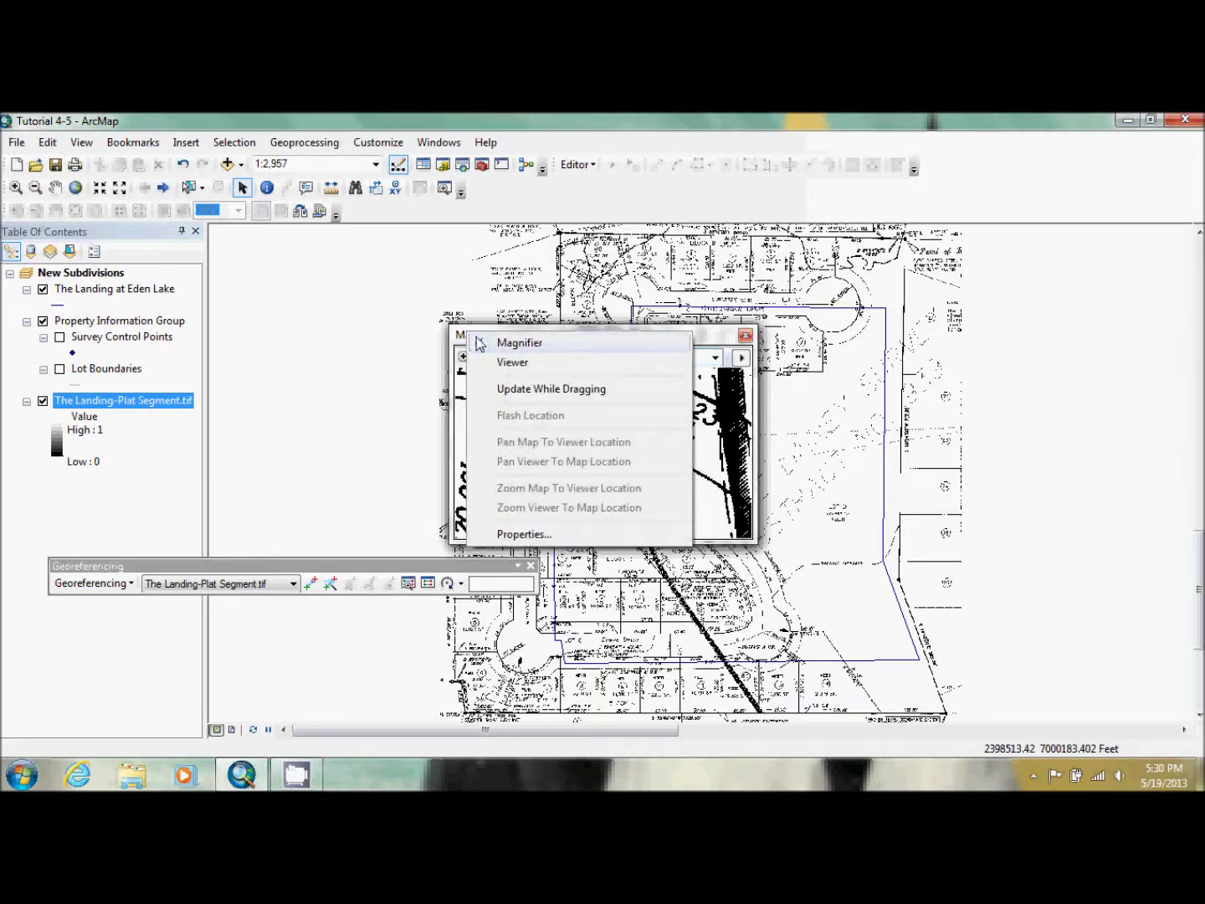
left_click(710, 340)
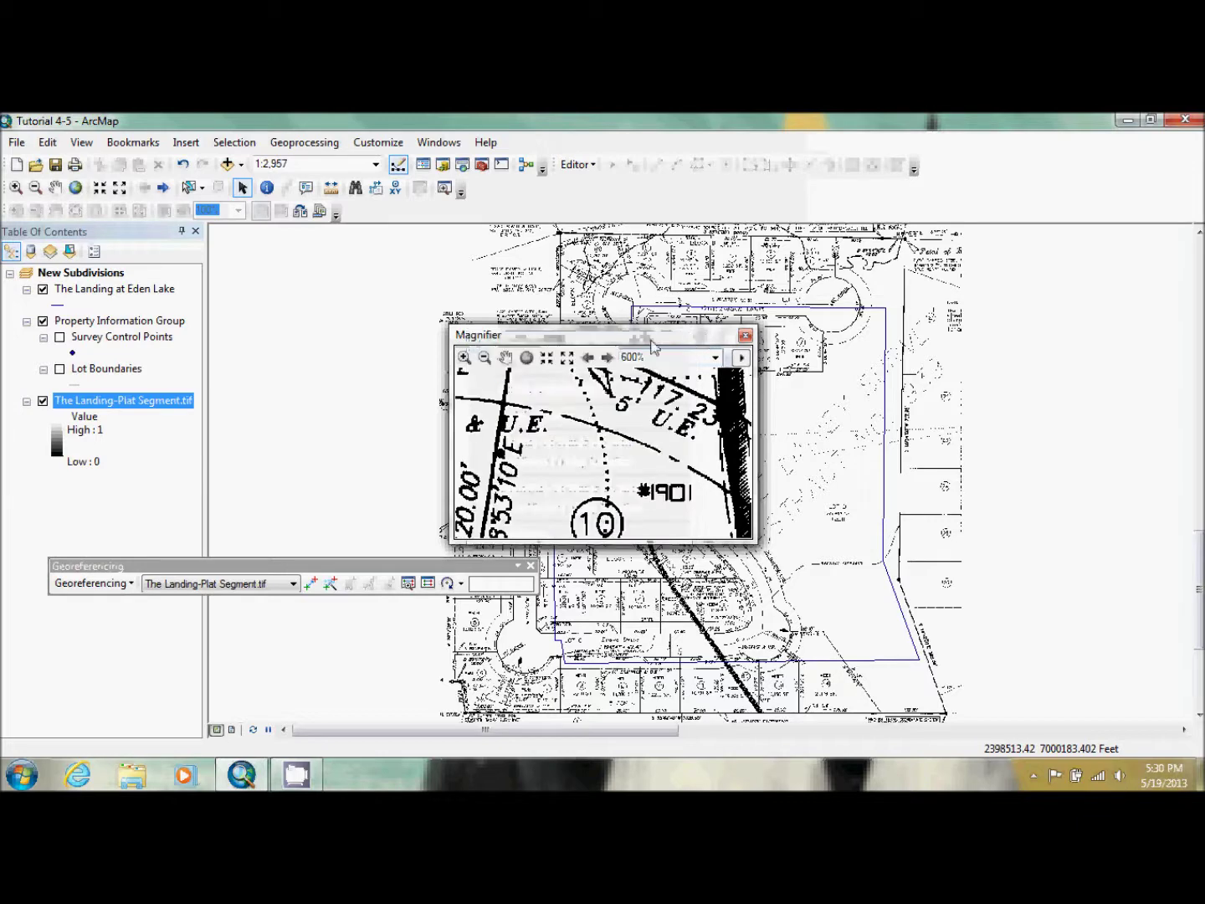
left_click_drag(591, 334, 797, 343)
right_click(786, 345)
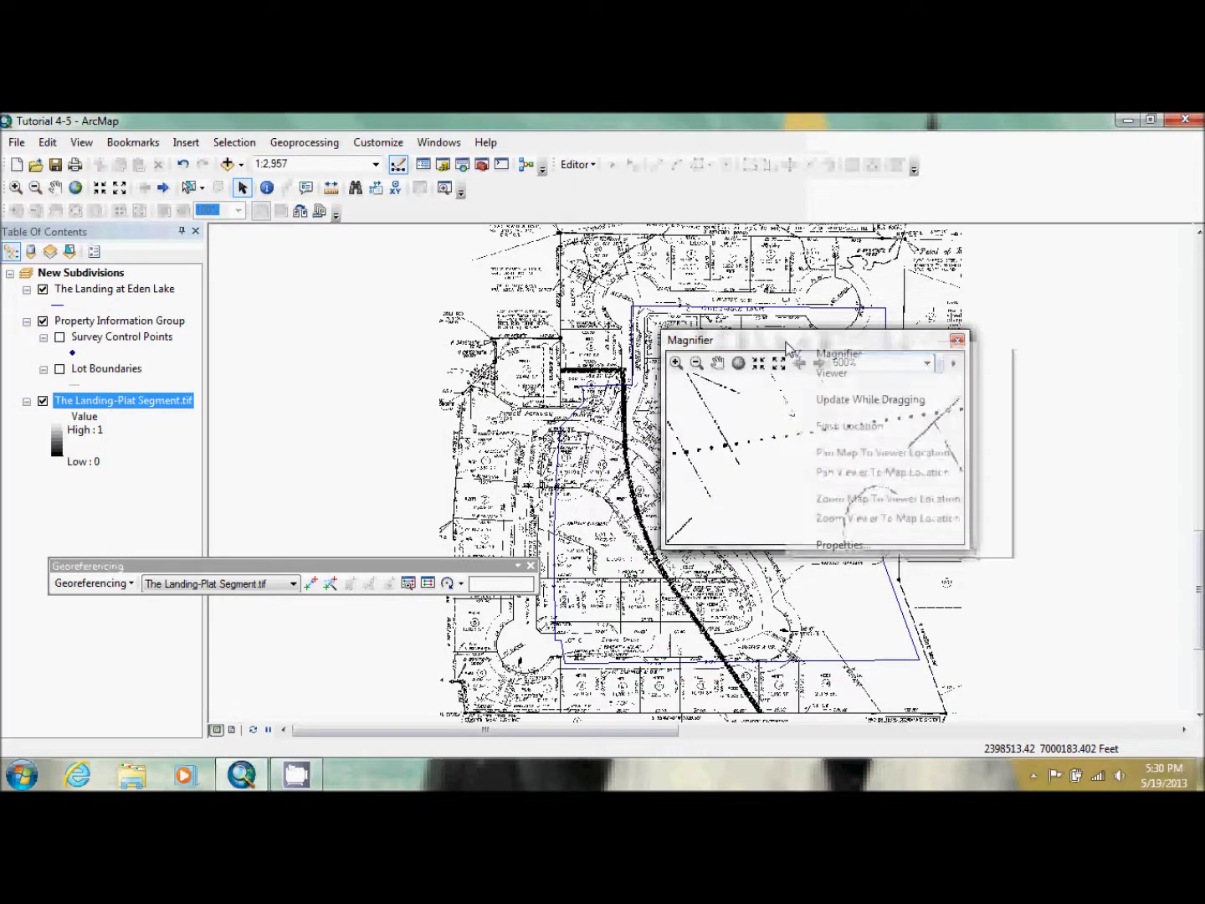
left_click(824, 406)
left_click_drag(792, 340, 716, 454)
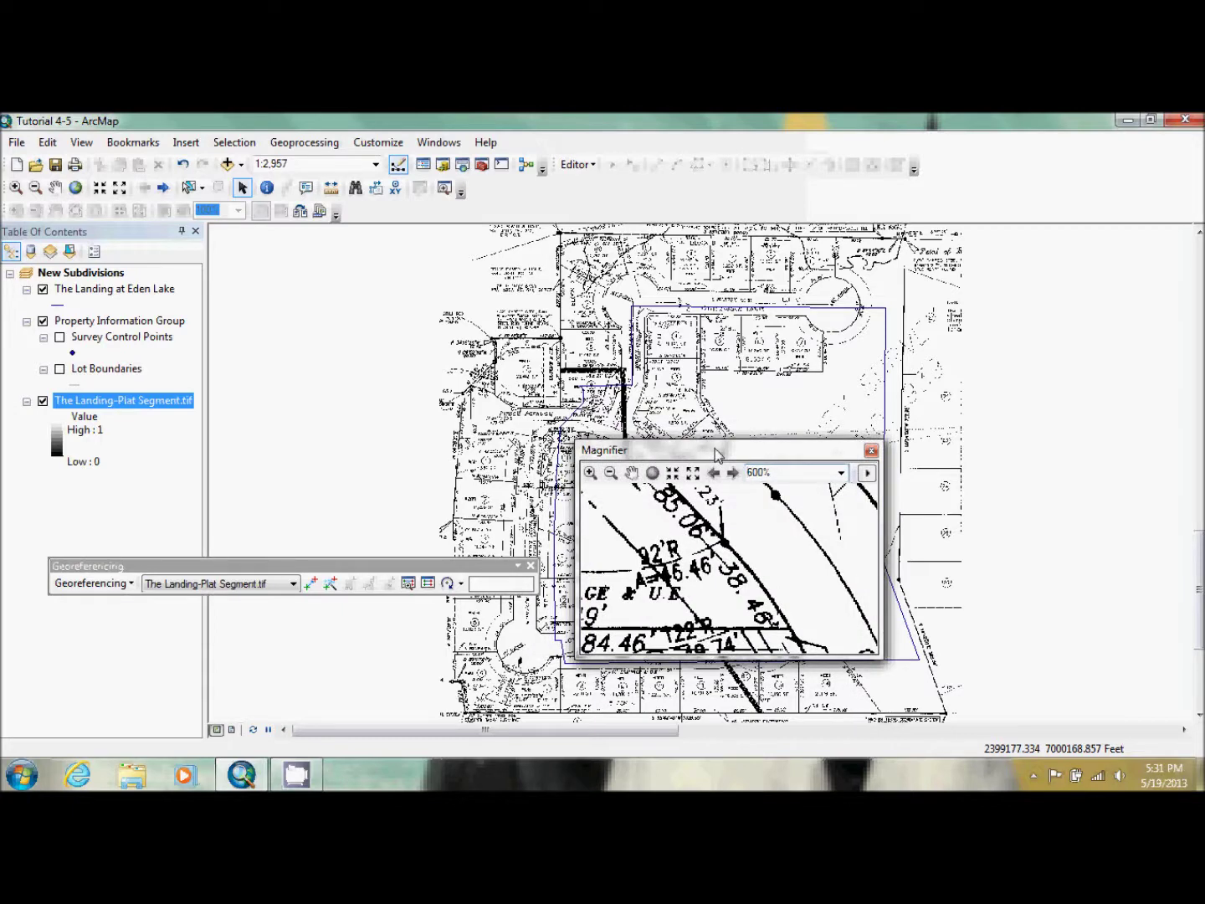
left_click_drag(715, 455, 928, 595)
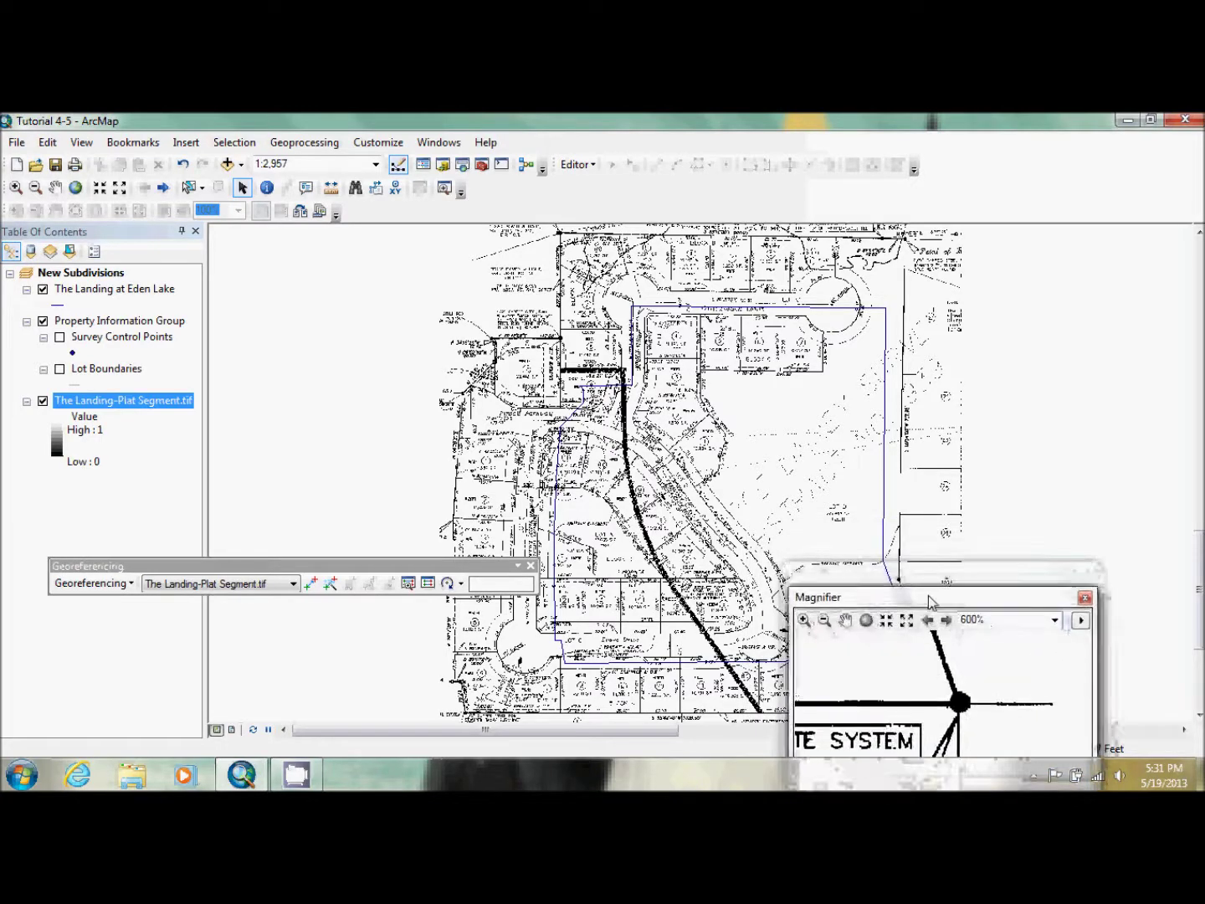
Step: Change the line symbol of The Landing at Eden Lake layer to red with a width of 2
left_click(67, 306)
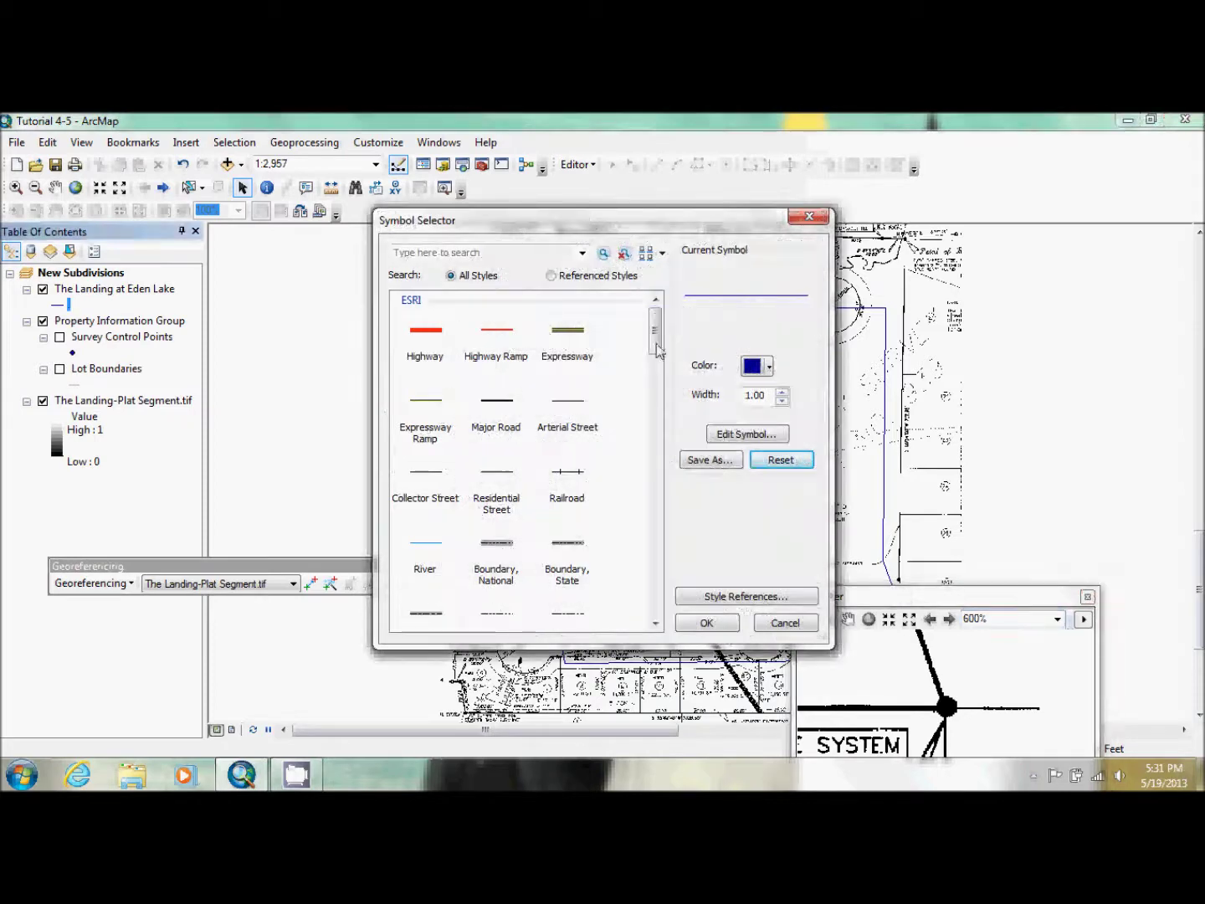
left_click(769, 366)
left_click(765, 446)
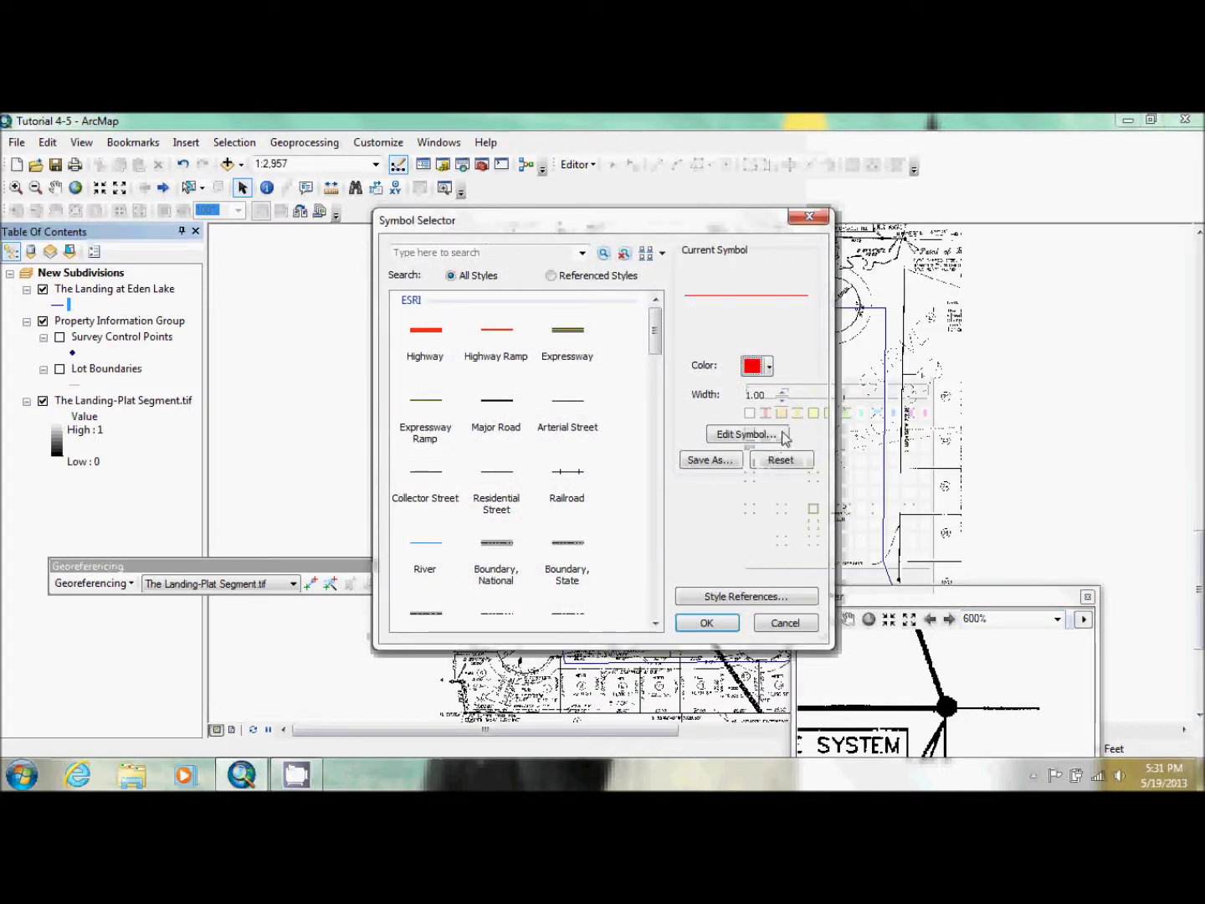
left_click(783, 391)
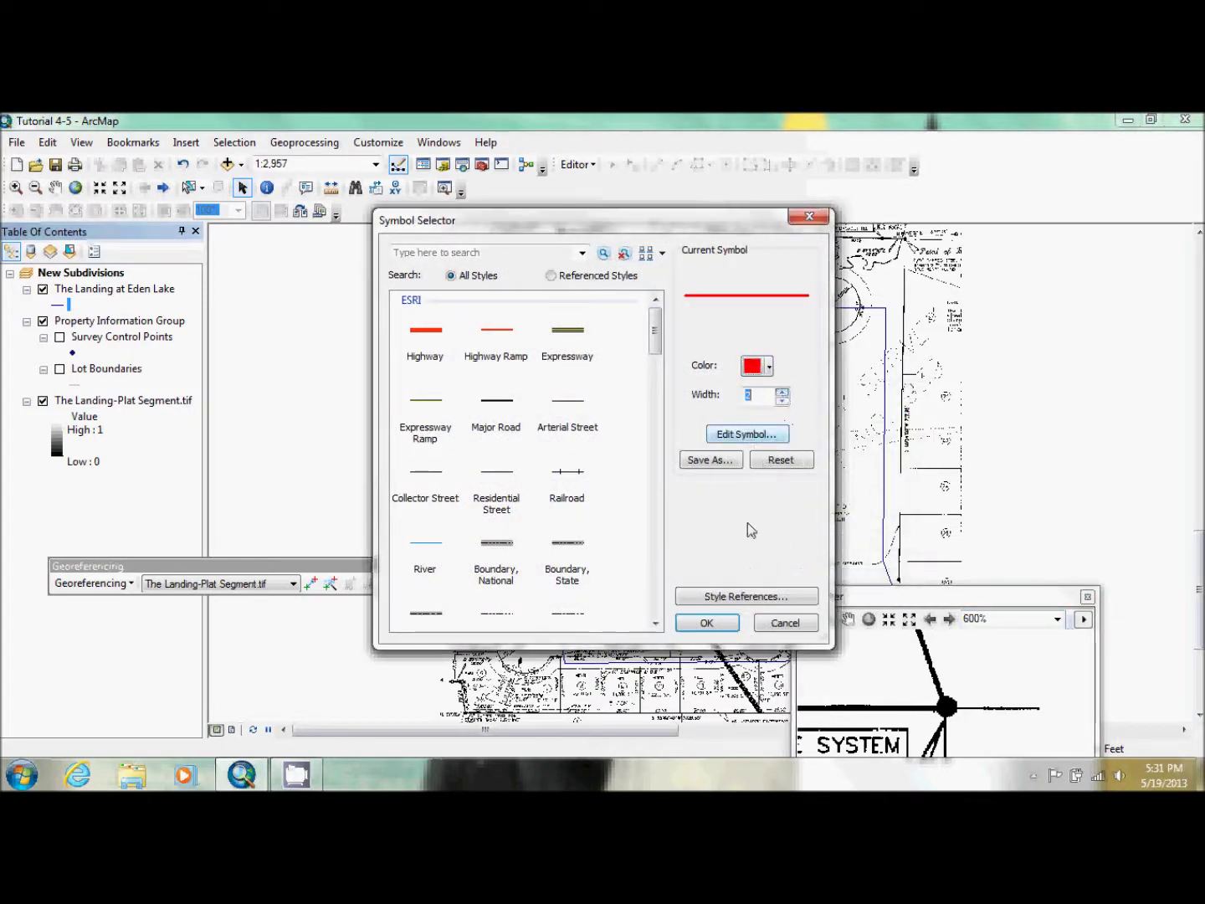
left_click(706, 622)
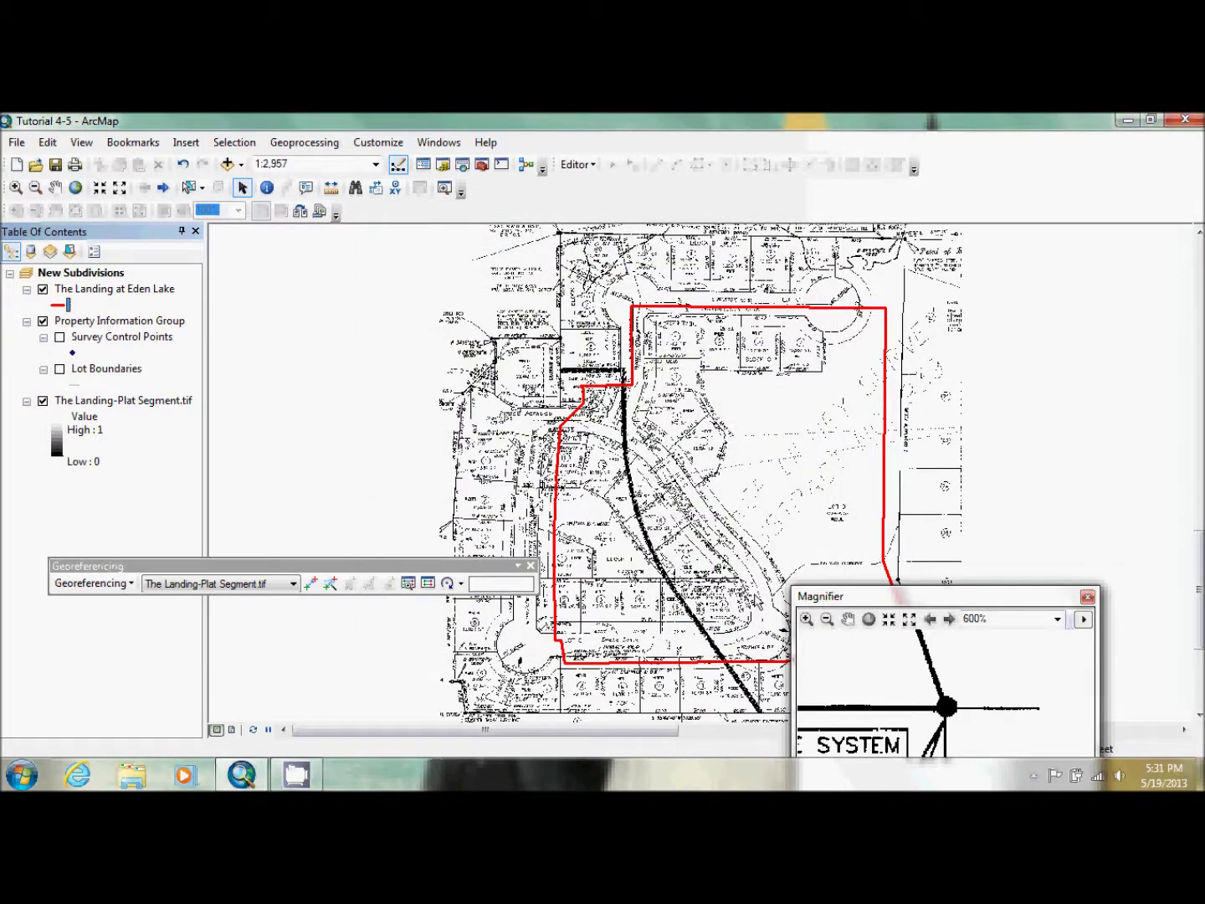
Step: Add a control point linking the plat's southeast corner to the matching vertex of The Landing at Eden Lake boundary
left_click(311, 583)
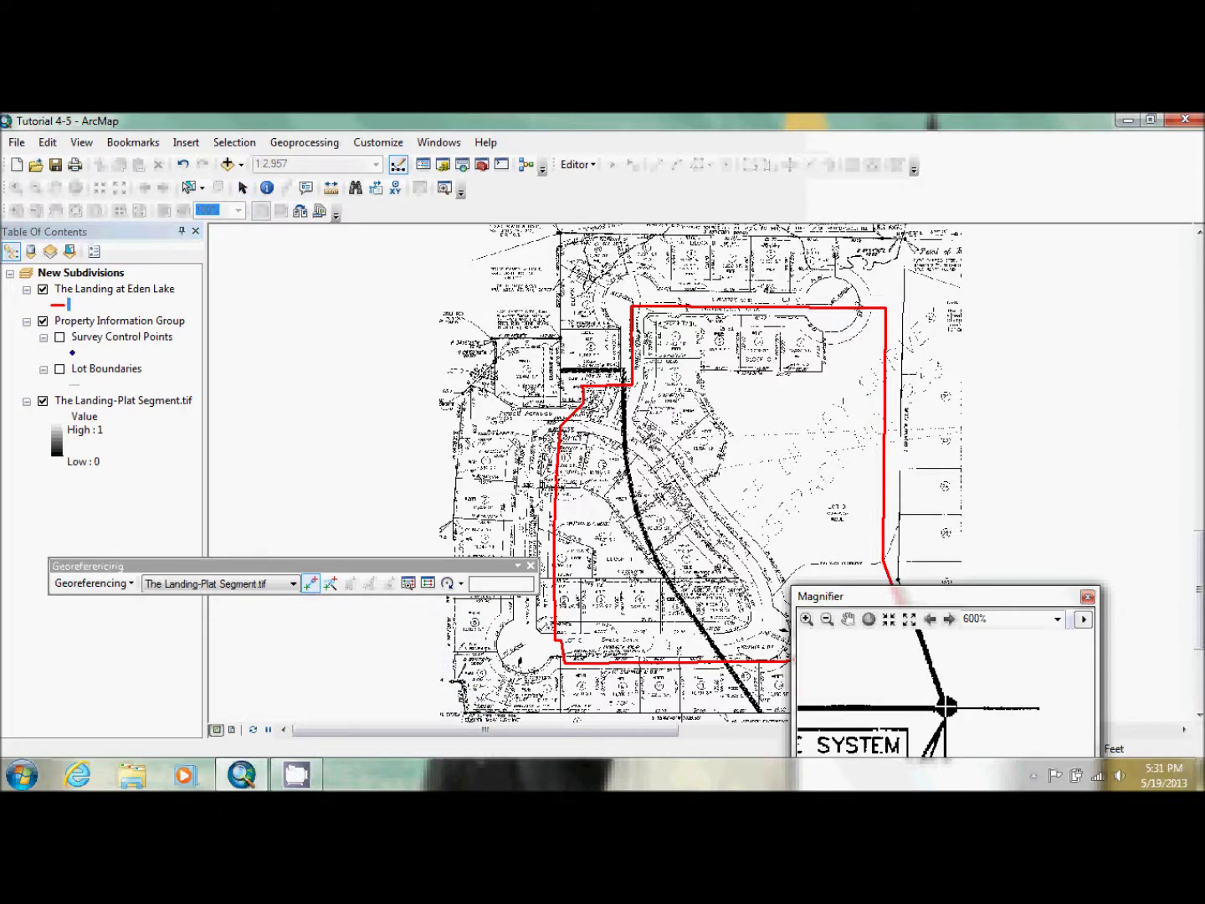
left_click(946, 707)
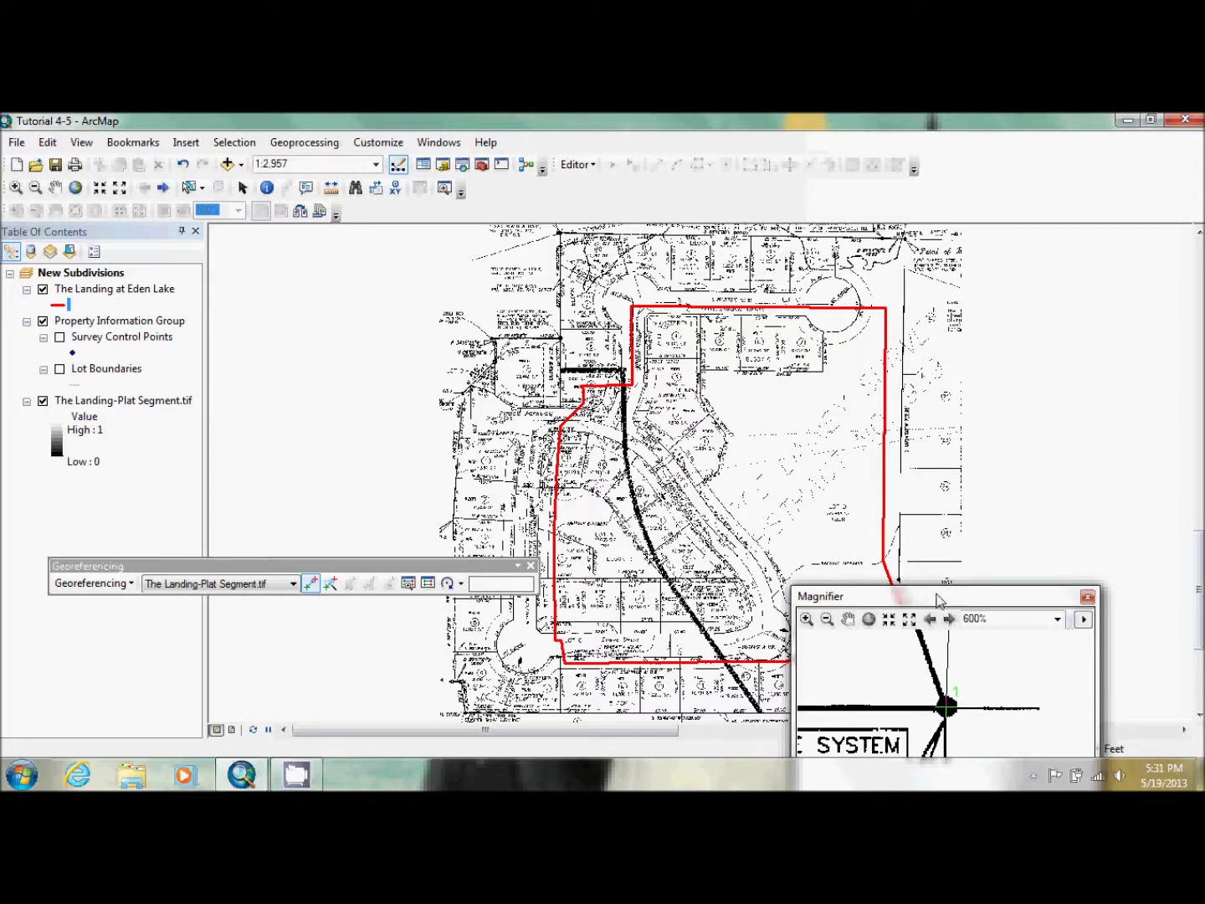
left_click_drag(934, 599, 900, 547)
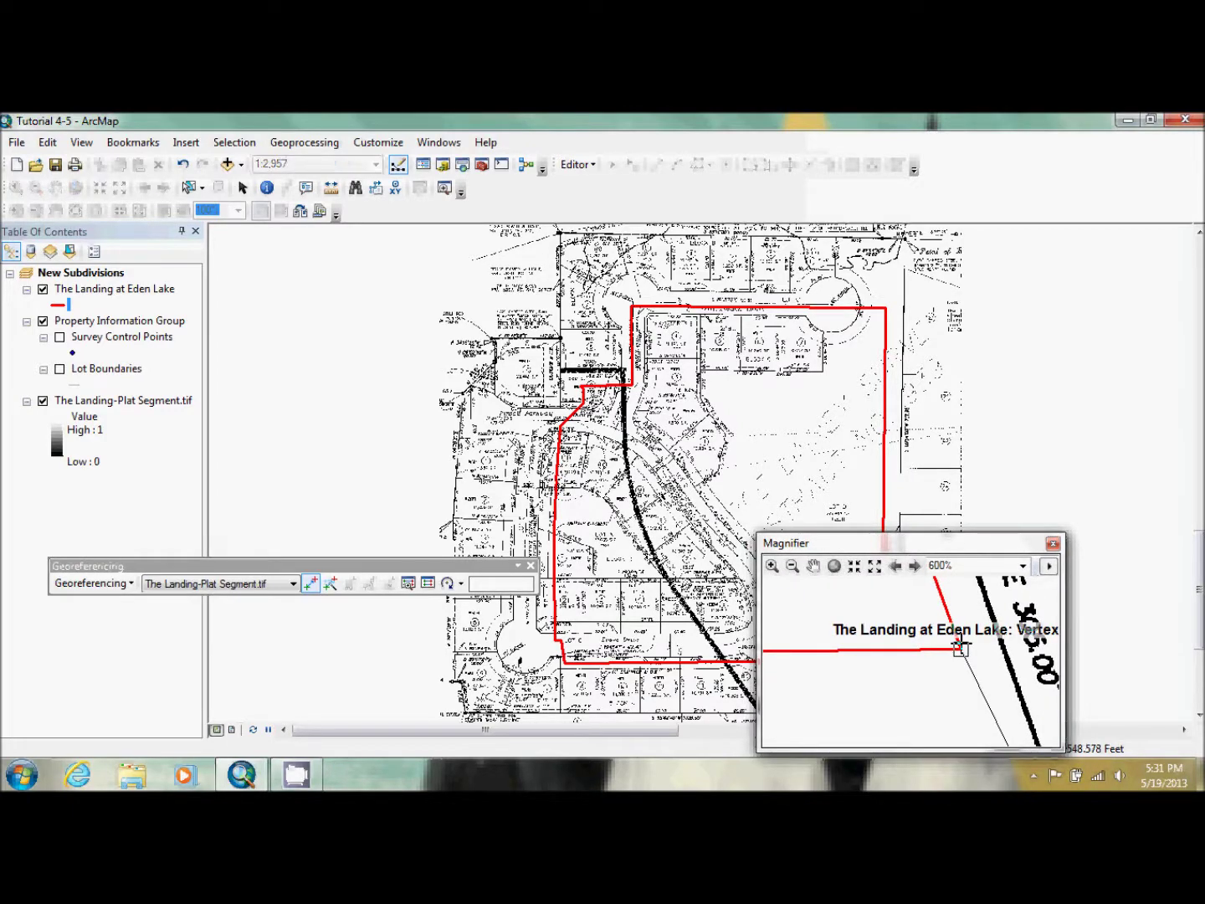
left_click(961, 647)
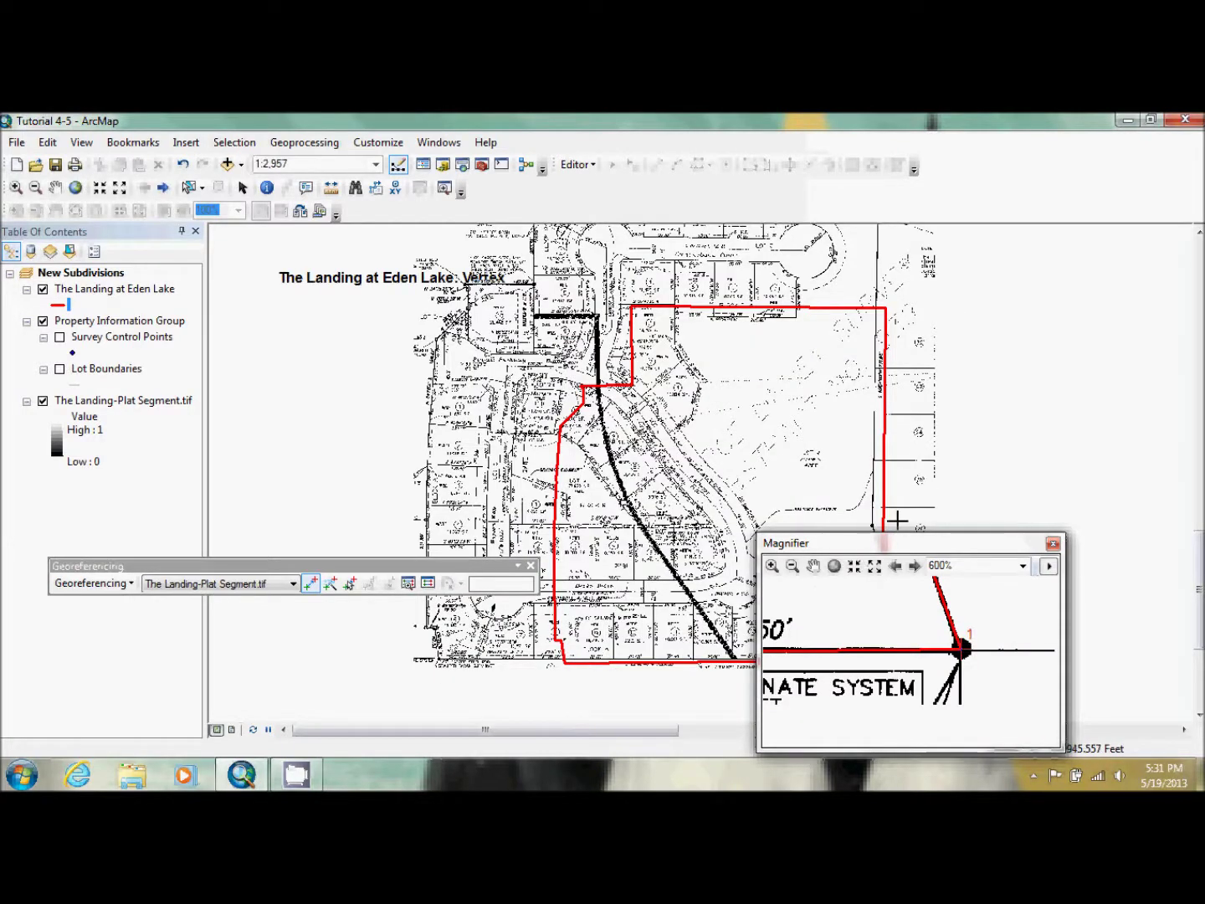
Step: Add a second control point linking the plat's southwest corner to the southwest vertex of the red boundary
left_click_drag(900, 545, 428, 542)
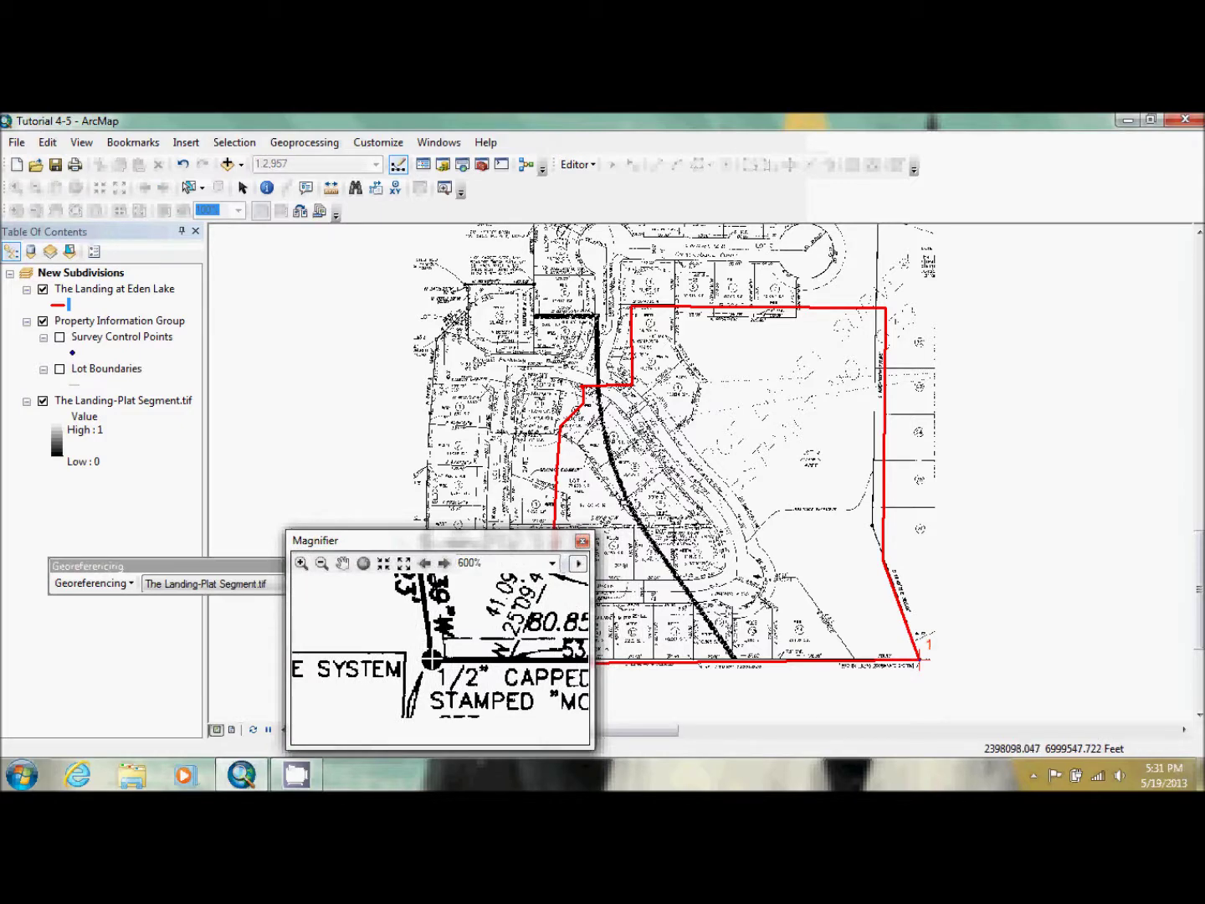
left_click(432, 659)
left_click_drag(470, 542, 601, 549)
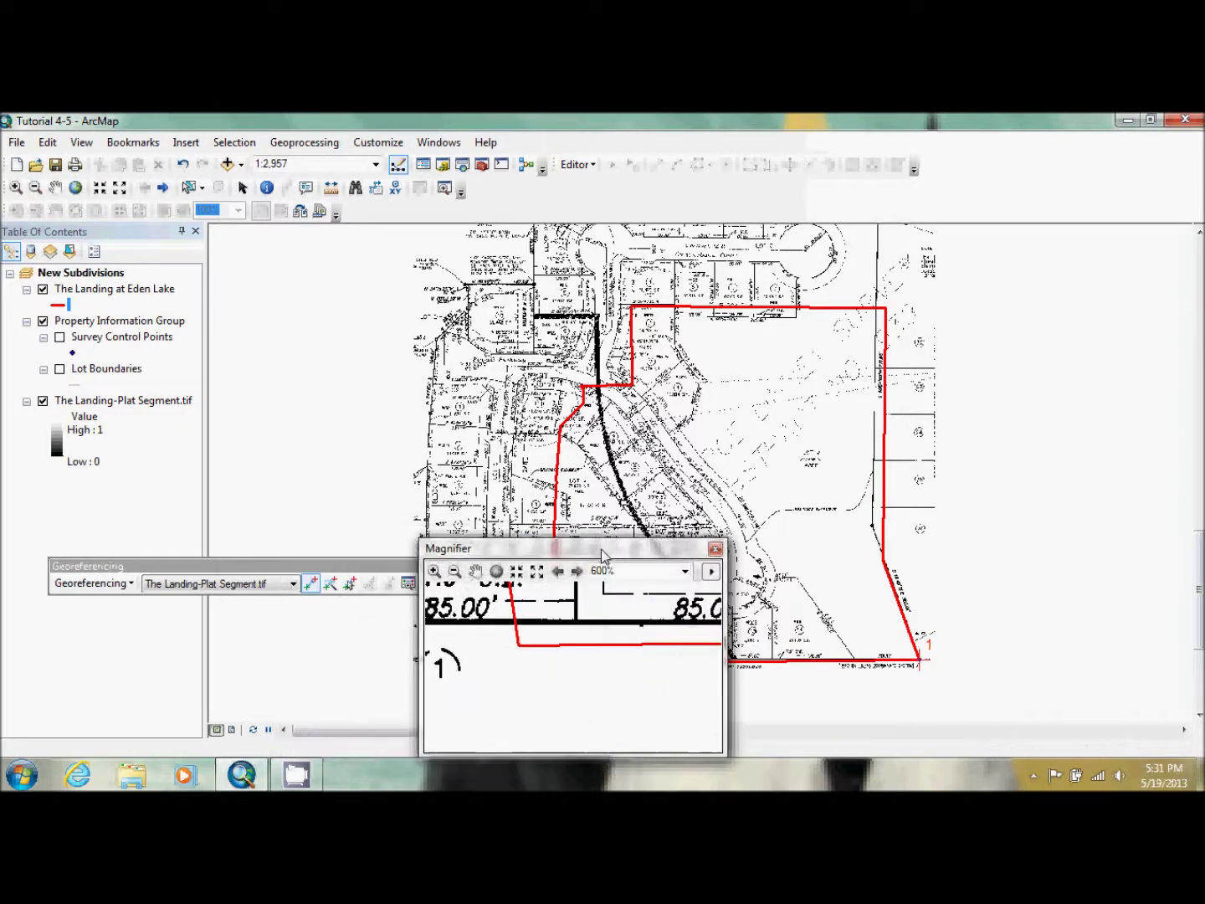
left_click(518, 644)
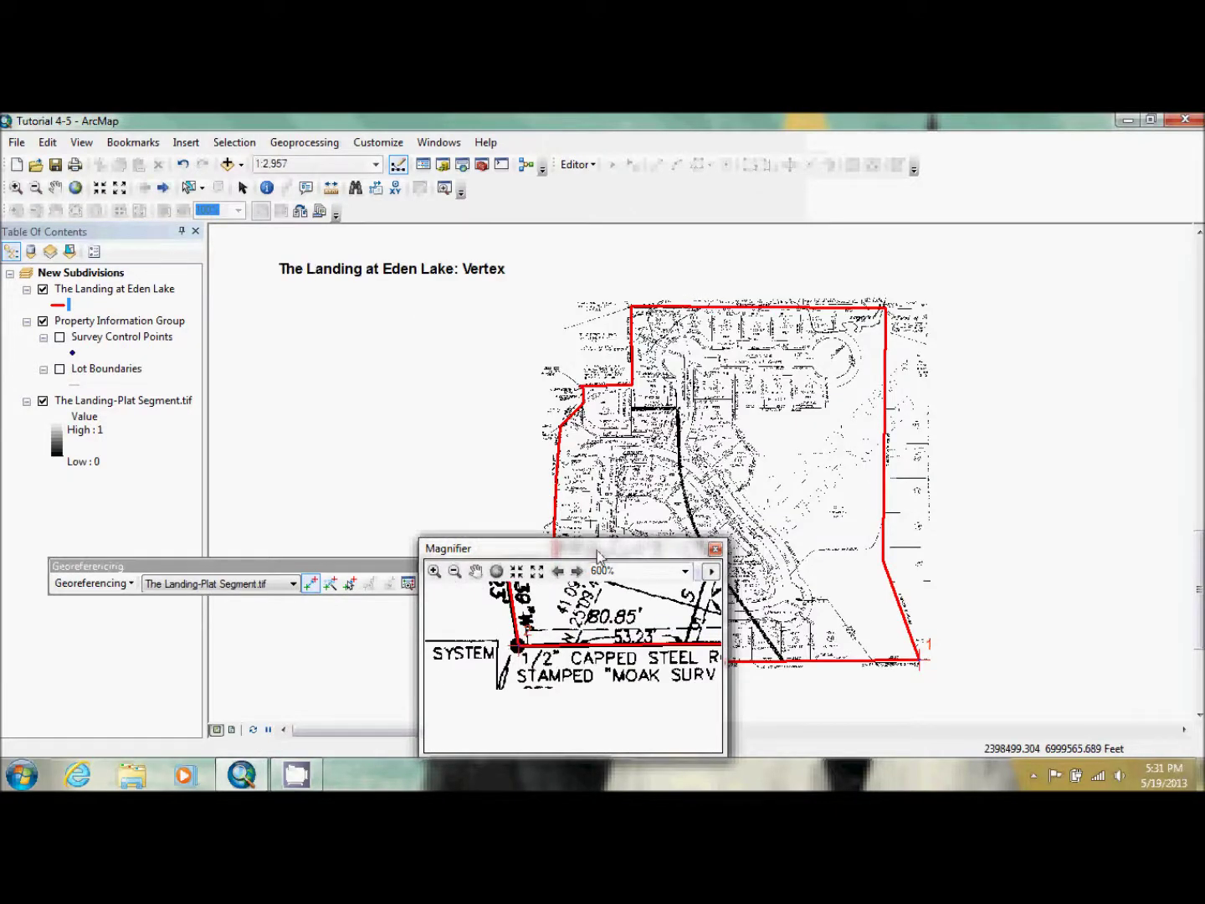
Step: Add a third control point linking the plat's outer northwest notch corner to its red boundary vertex at 1000% magnification, and close the magnifier
left_click_drag(597, 550, 588, 279)
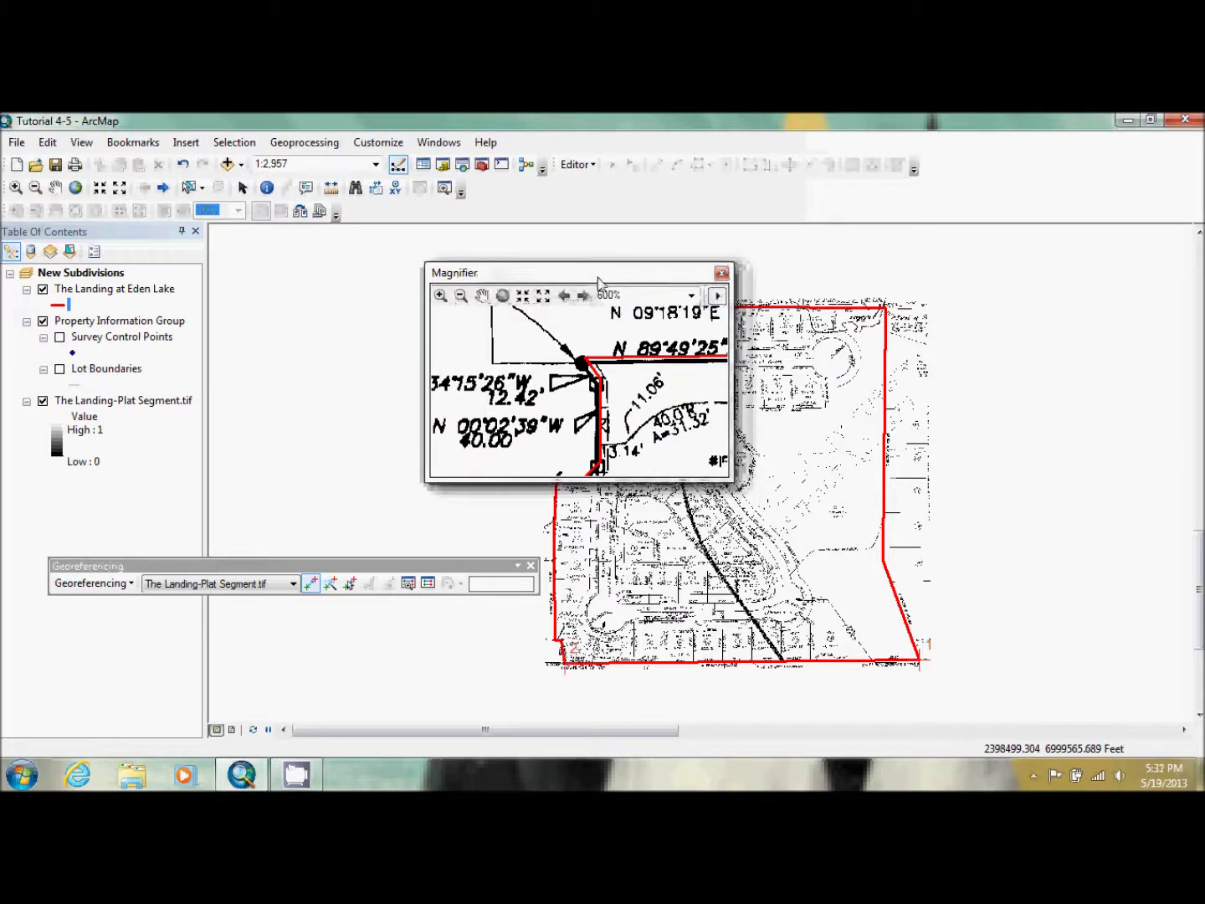
left_click(692, 295)
left_click(632, 417)
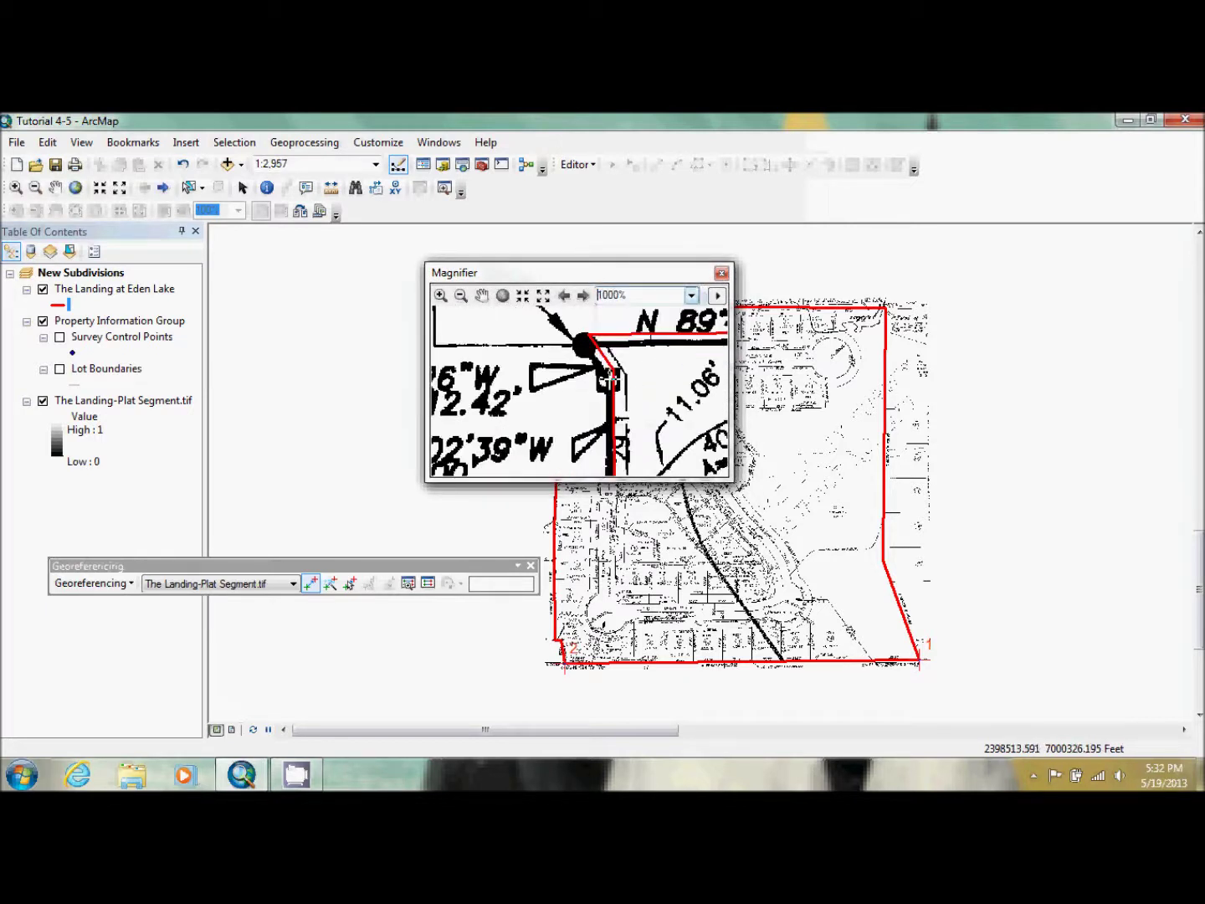
left_click(584, 343)
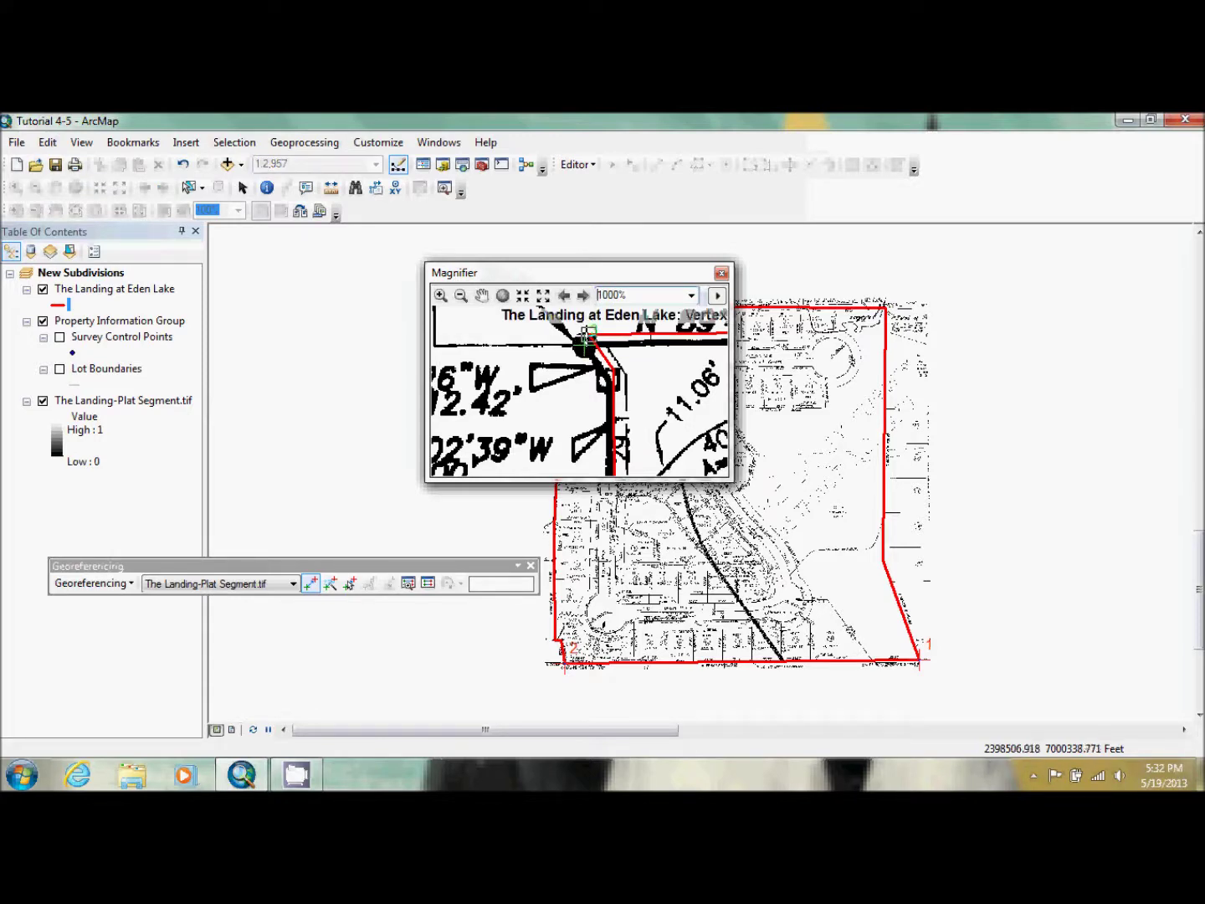
left_click(585, 340)
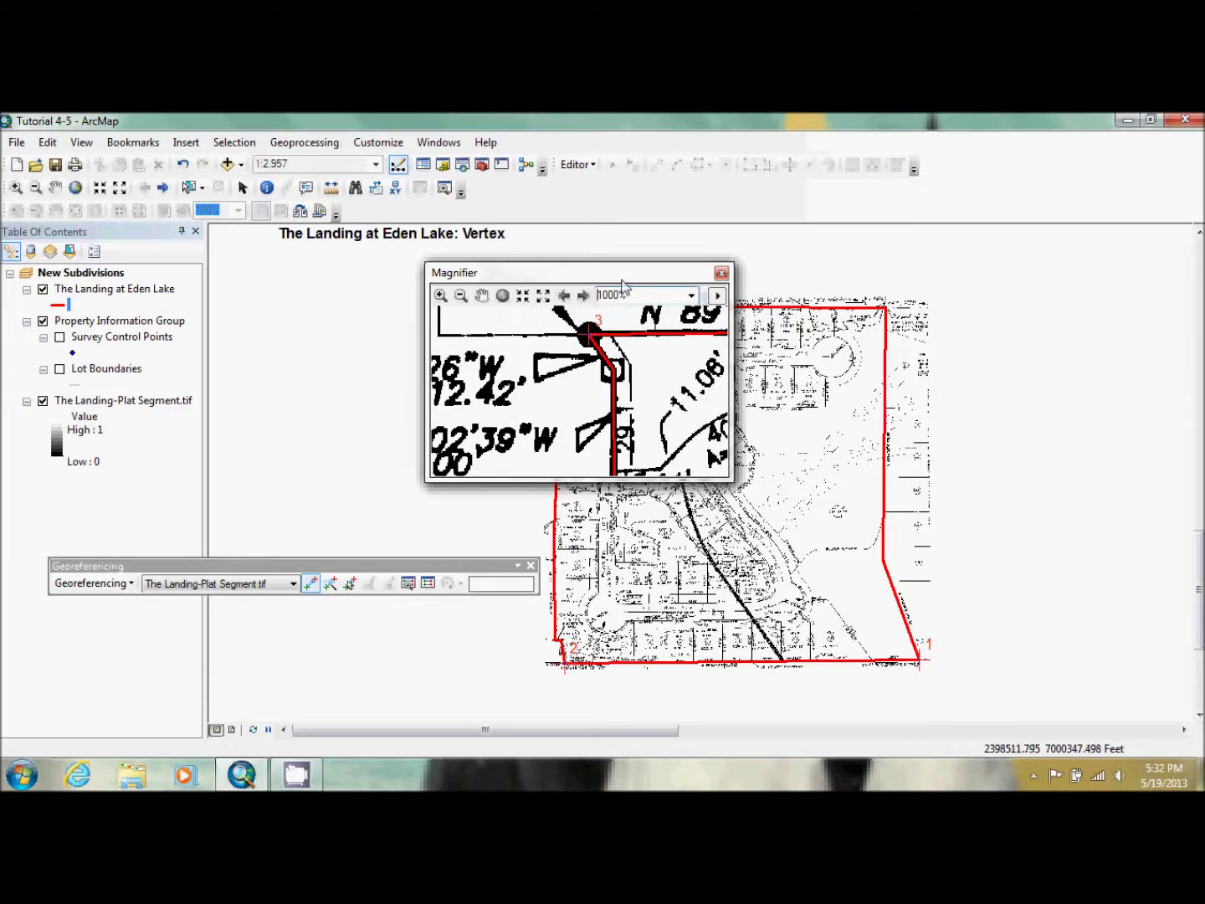
left_click_drag(598, 273, 577, 521)
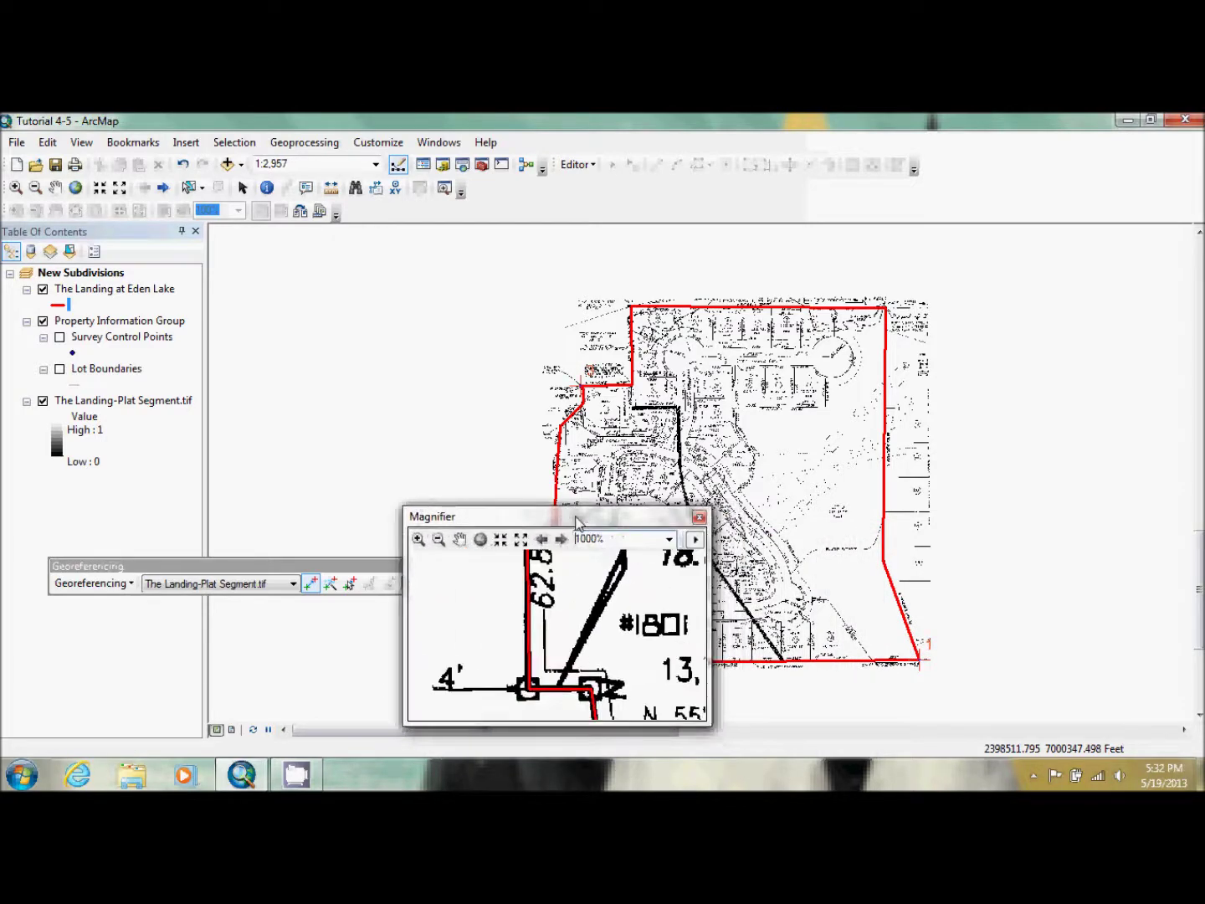
left_click(698, 516)
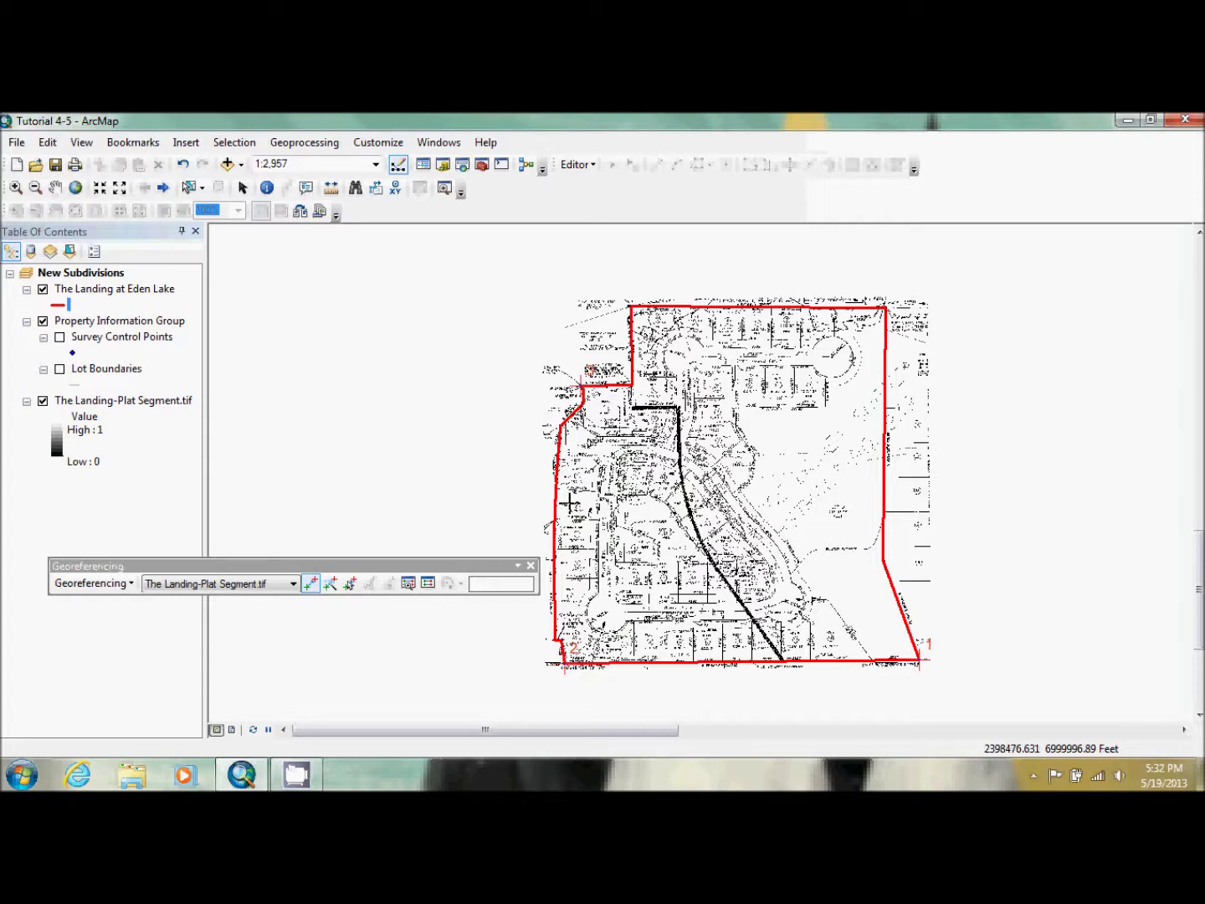
Step: Update the georeferencing display and check the residuals of the three control points in the link table
left_click(120, 583)
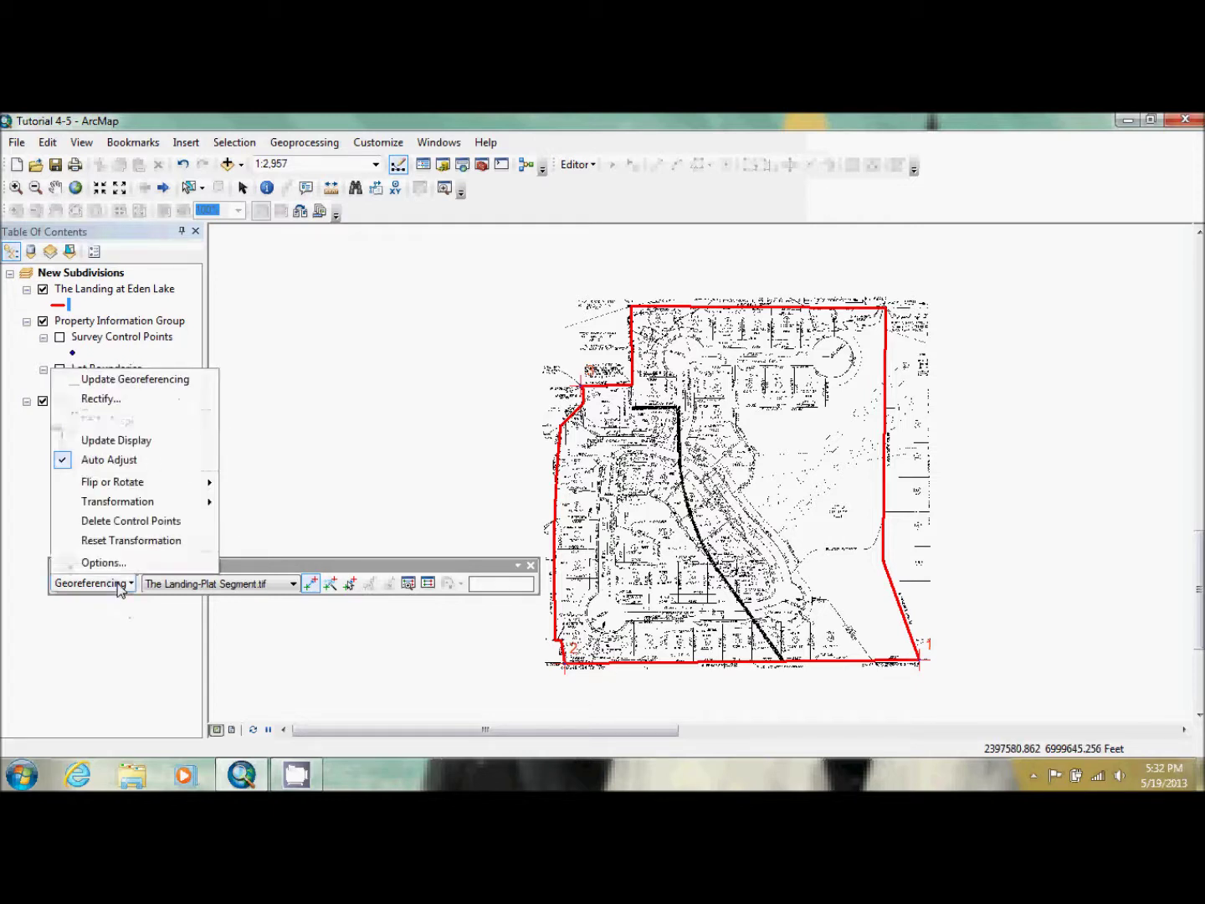
left_click(151, 442)
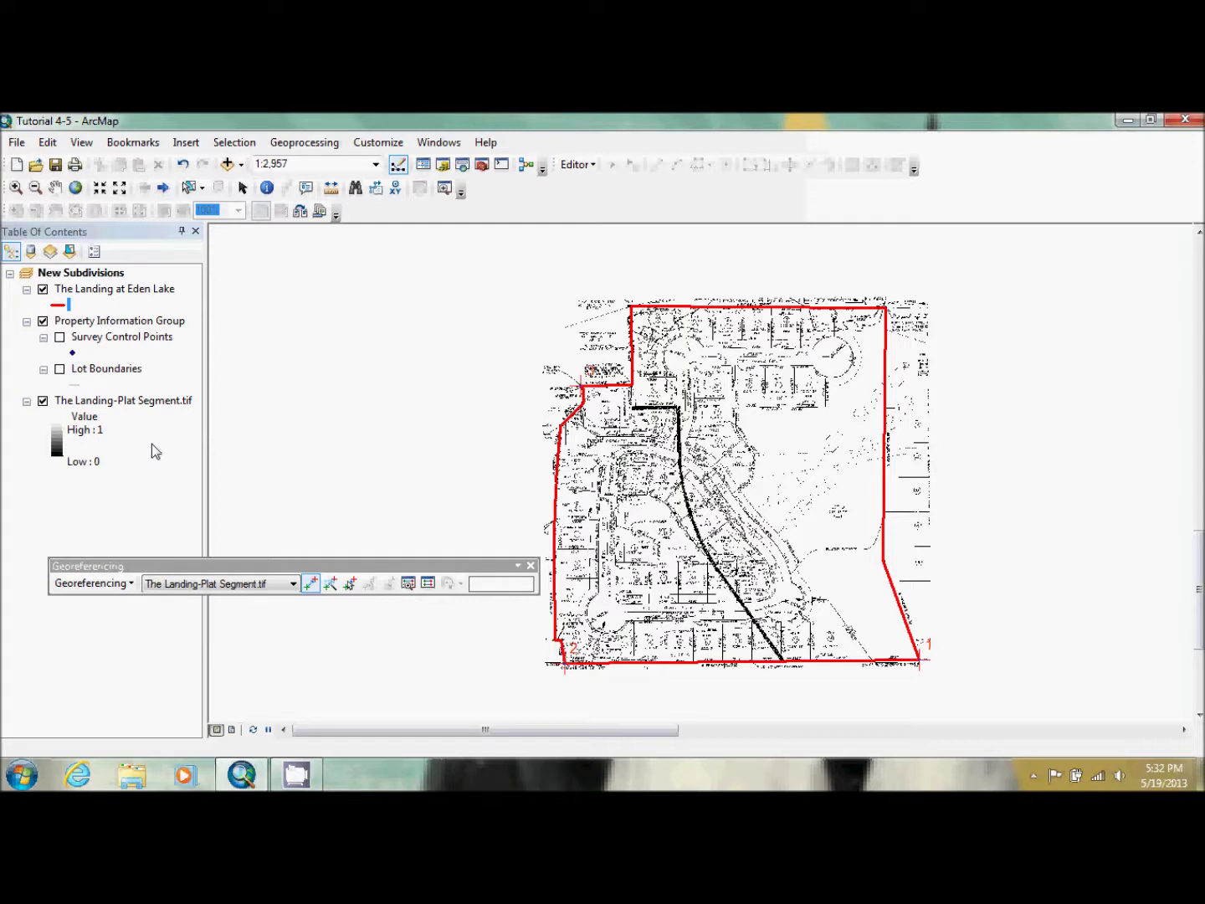
left_click(429, 589)
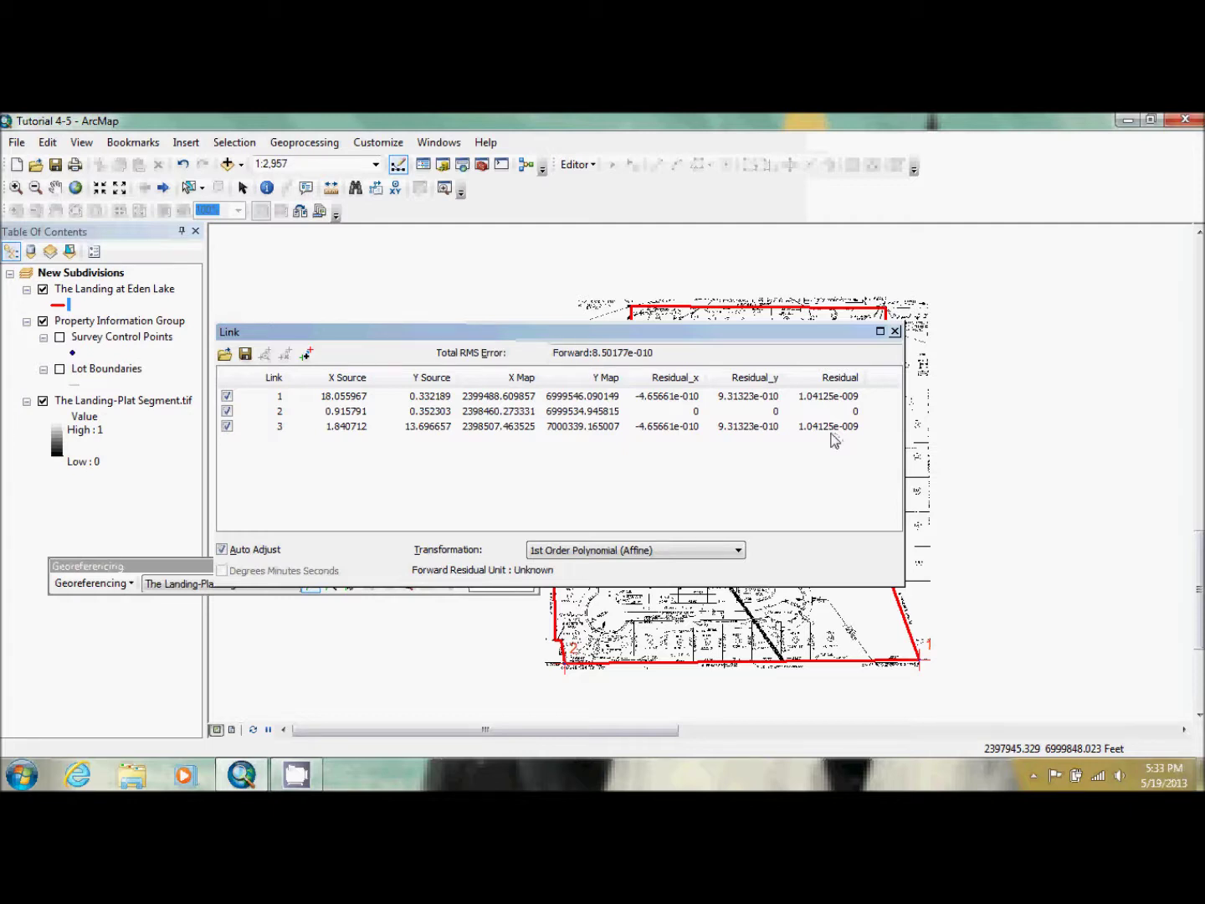
left_click(895, 333)
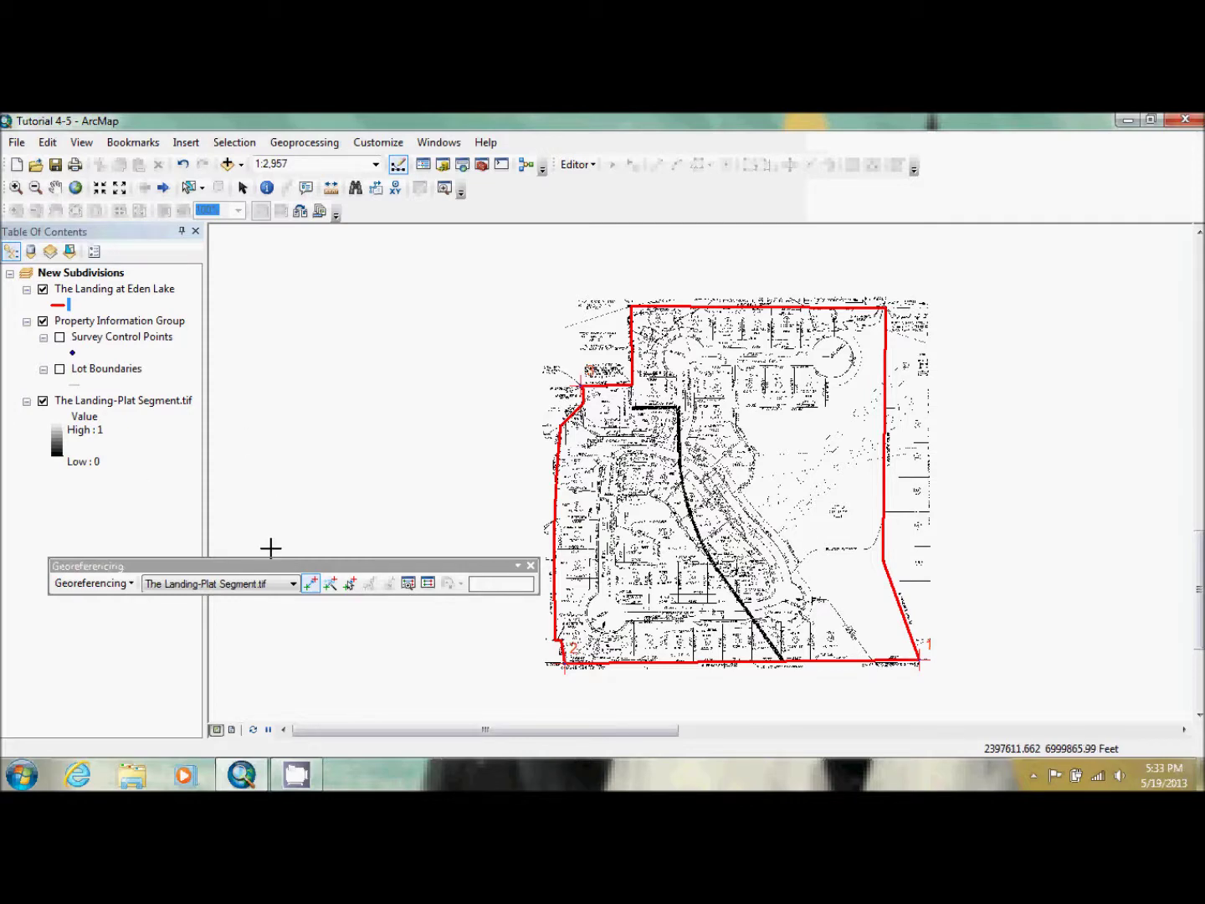
Step: Start rectifying the georeferenced plat image and set the output location to the MyAnswers folder in GIST3
left_click(129, 584)
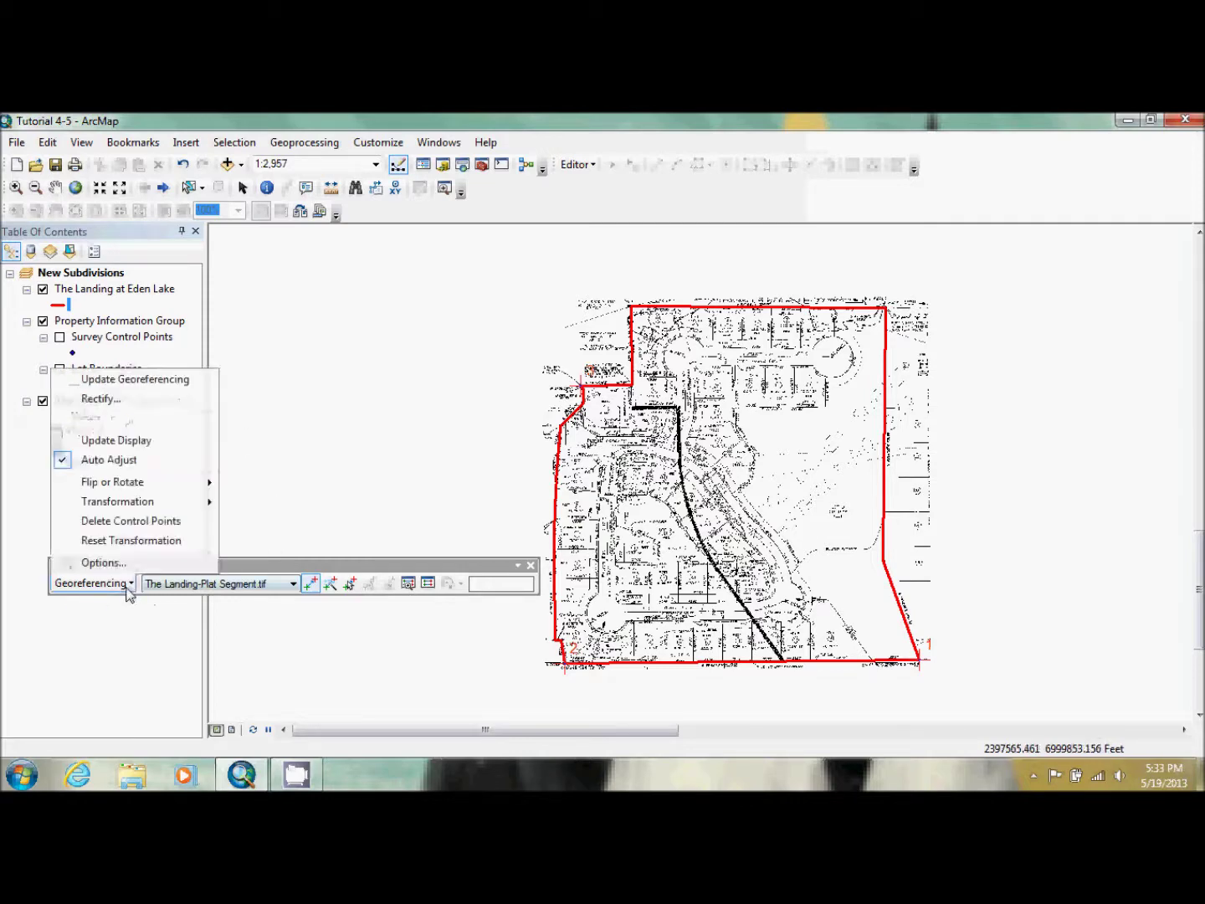
left_click(149, 403)
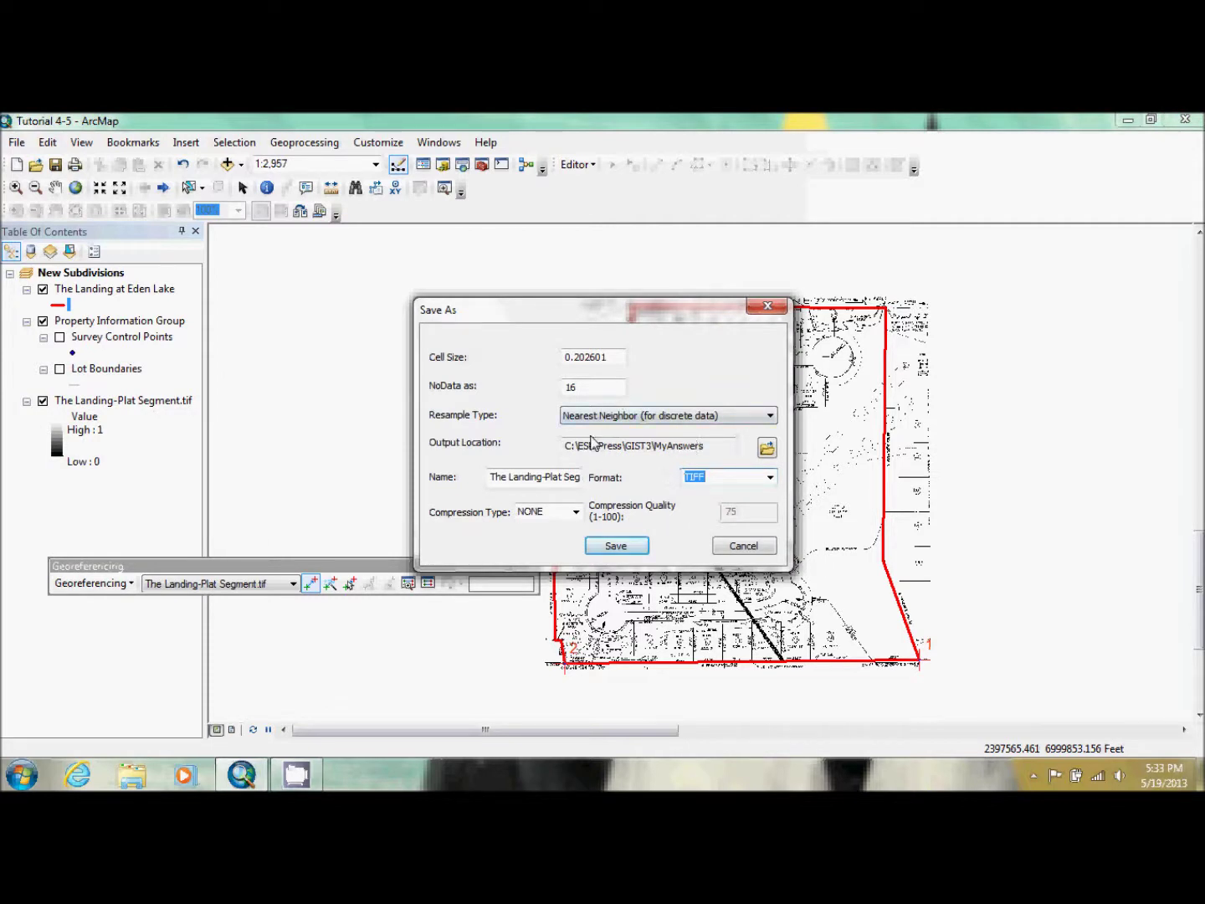
left_click(766, 449)
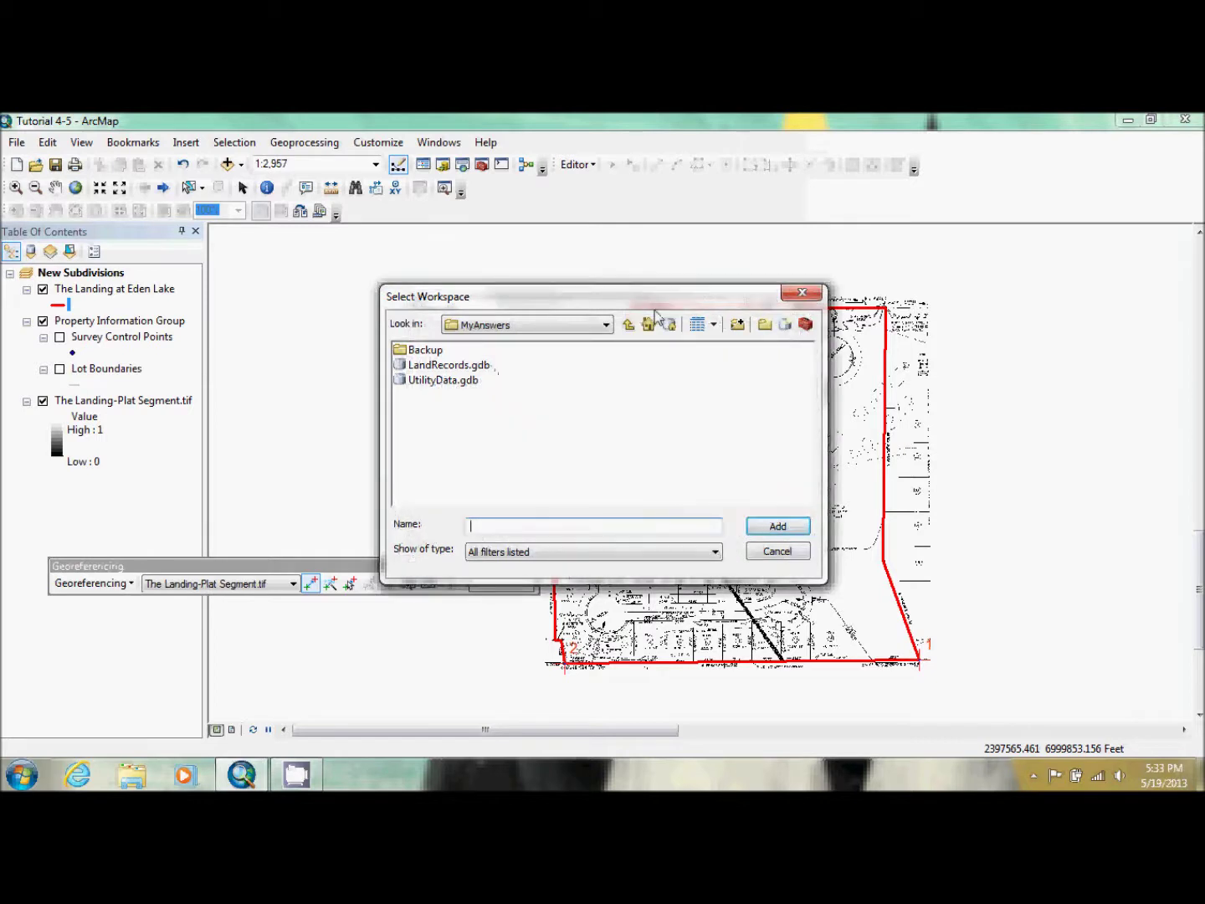
left_click(630, 325)
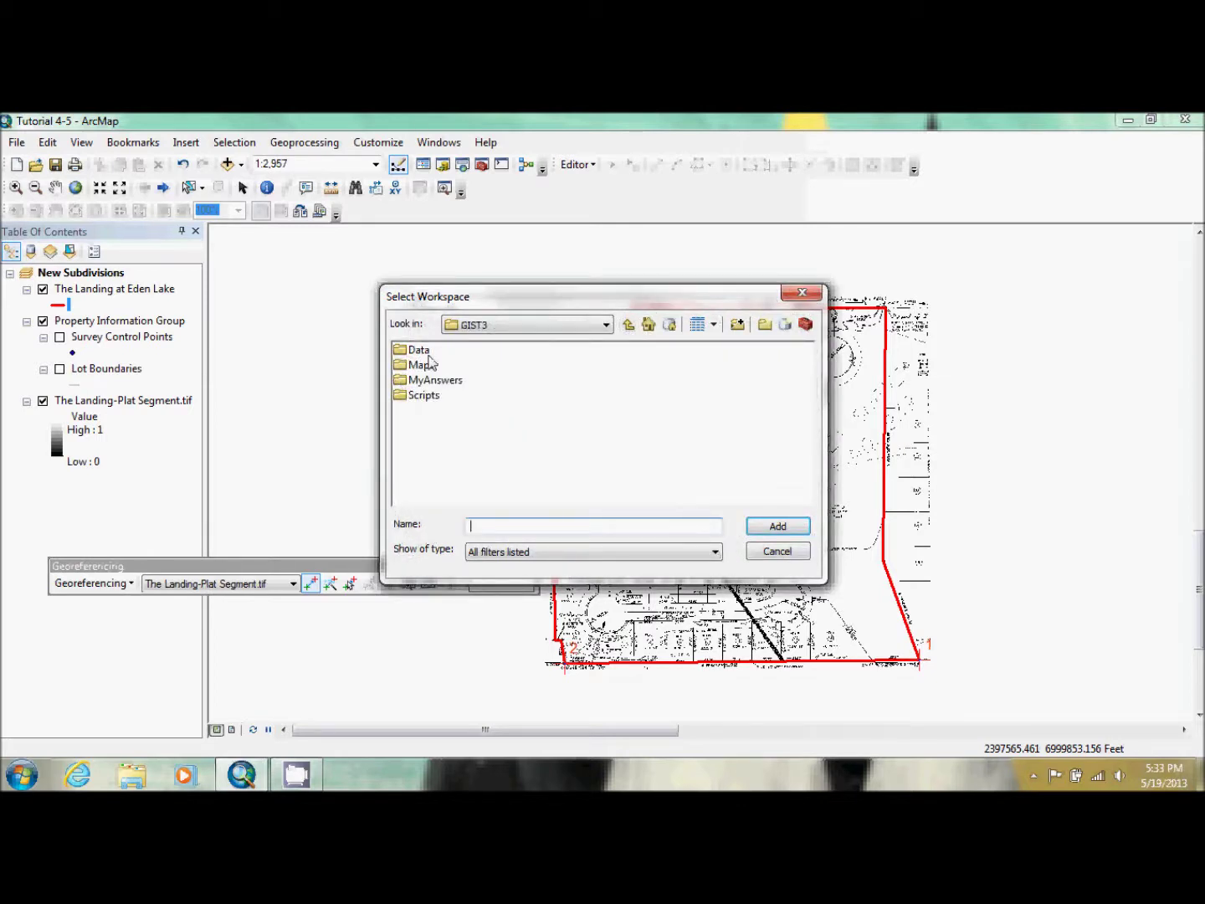
left_click(433, 382)
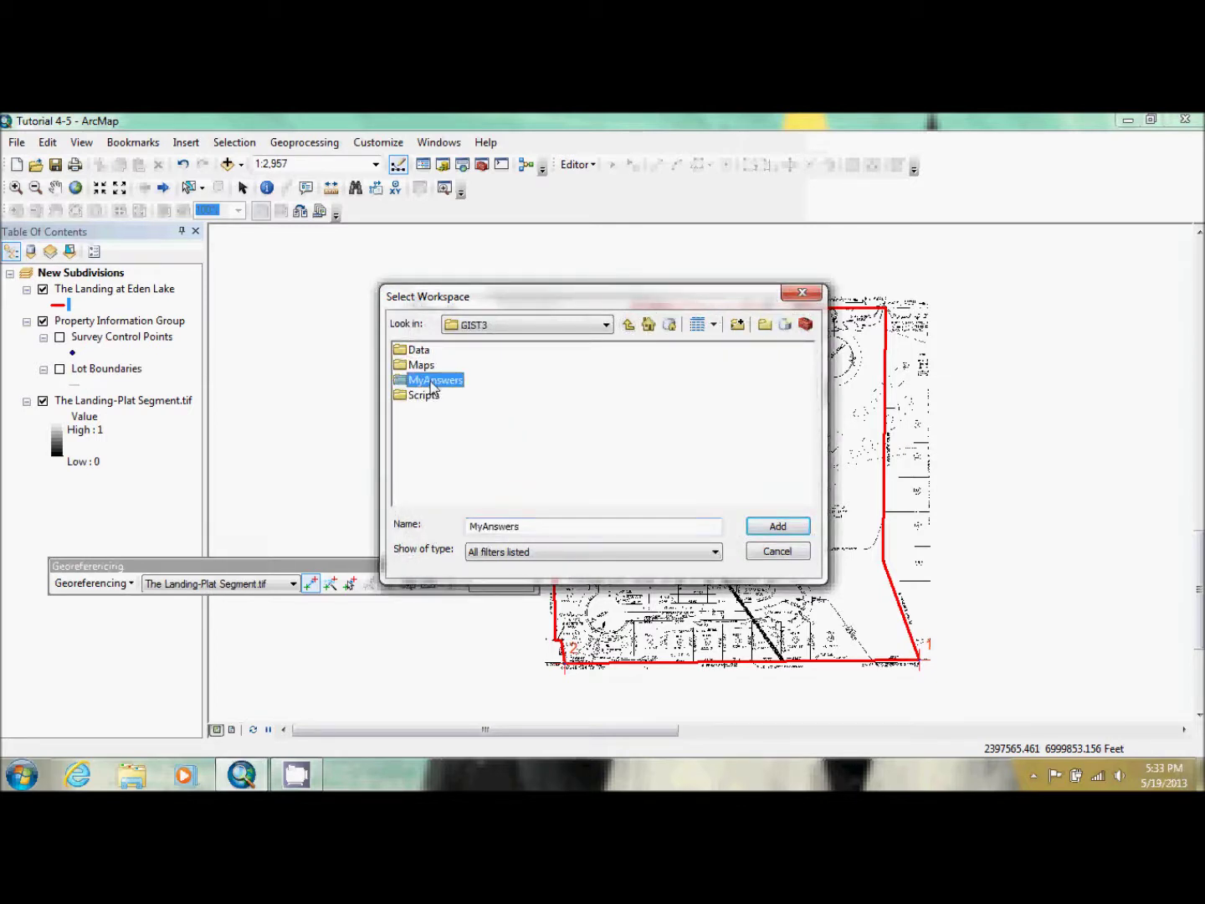
left_click(779, 526)
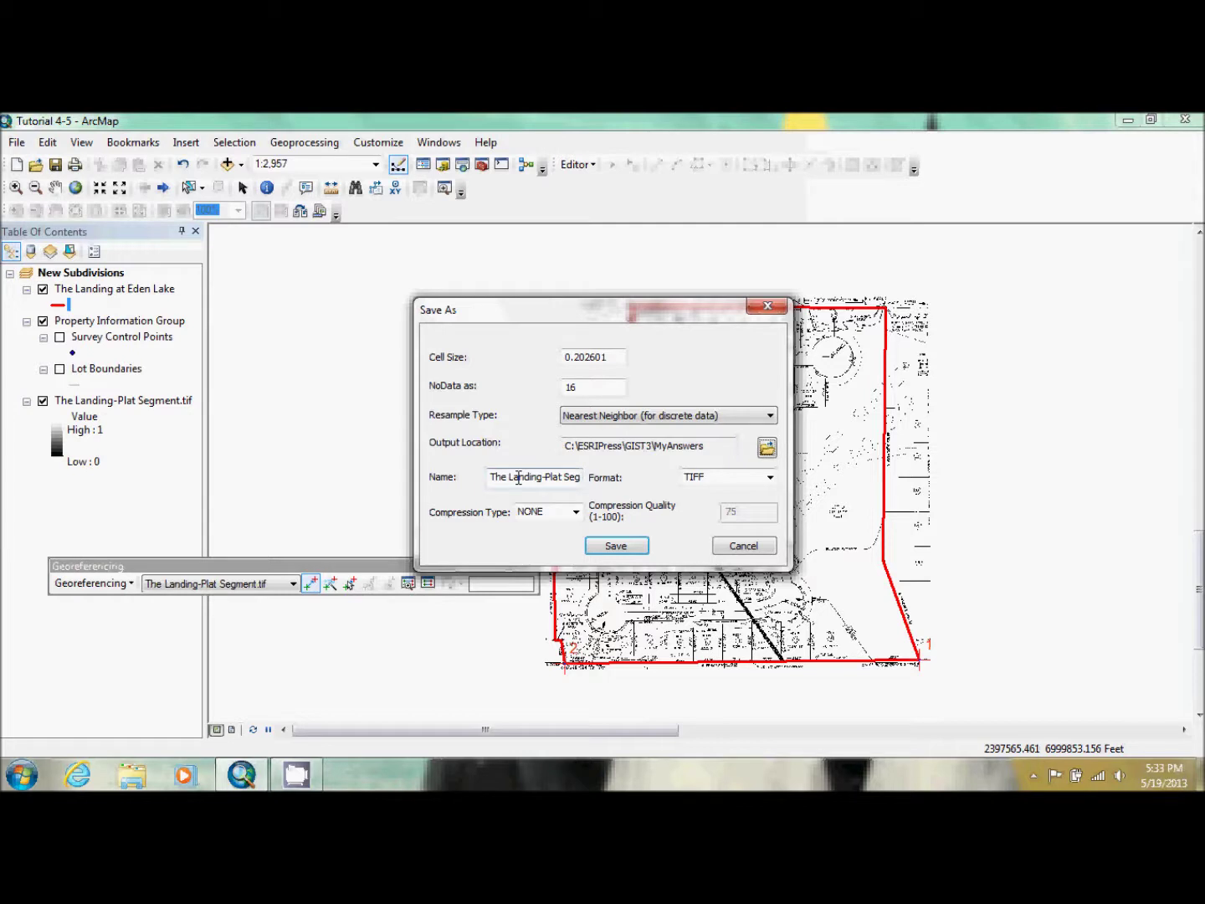
Step: Name the rectified TIFF image The Landing Rectified and save it
left_click_drag(490, 479, 579, 479)
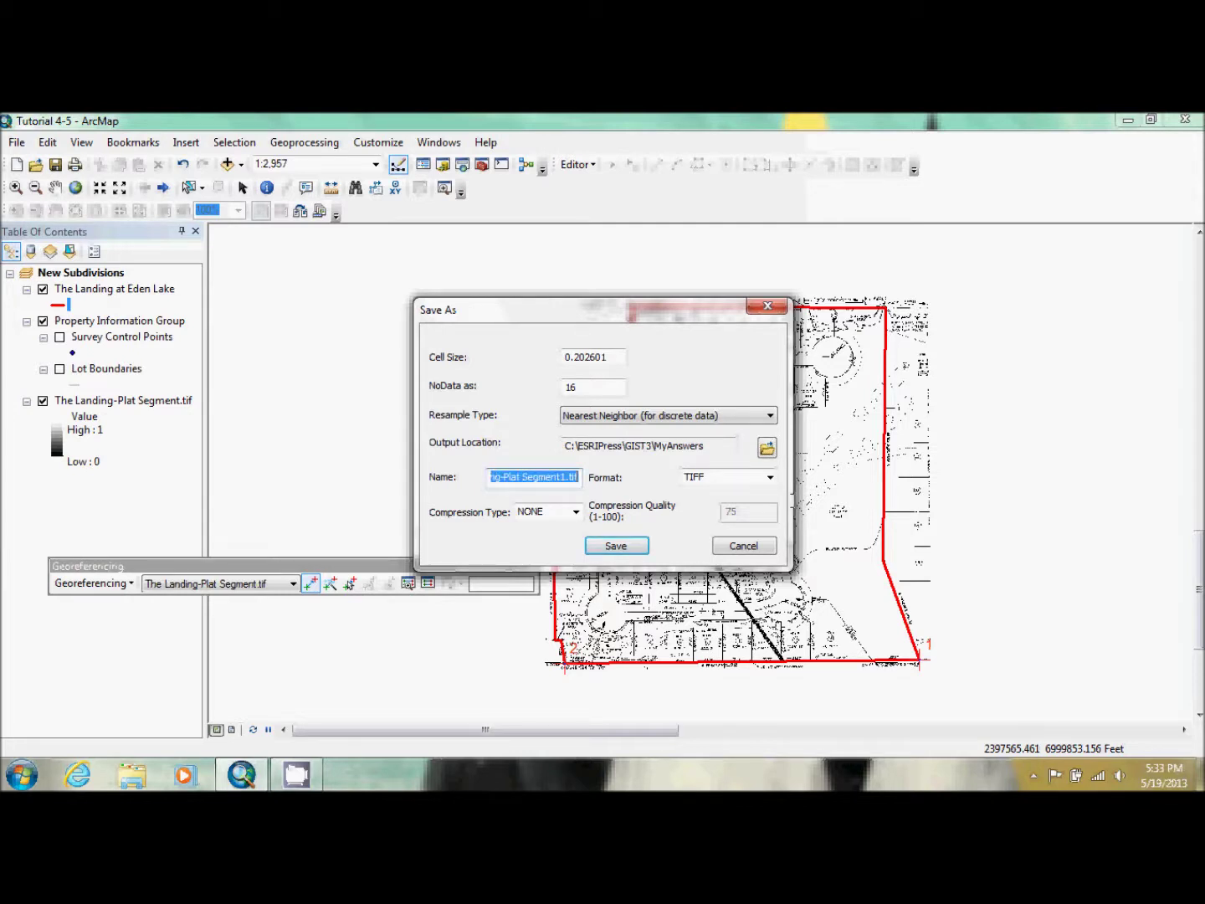
type("tHE")
key("BackSpace")
key("BackSpace")
key("BackSpace")
key("BackSpace")
type("The land")
key("BackSpace")
key("BackSpace")
key("BackSpace")
key("BackSpace")
type("Landing Re")
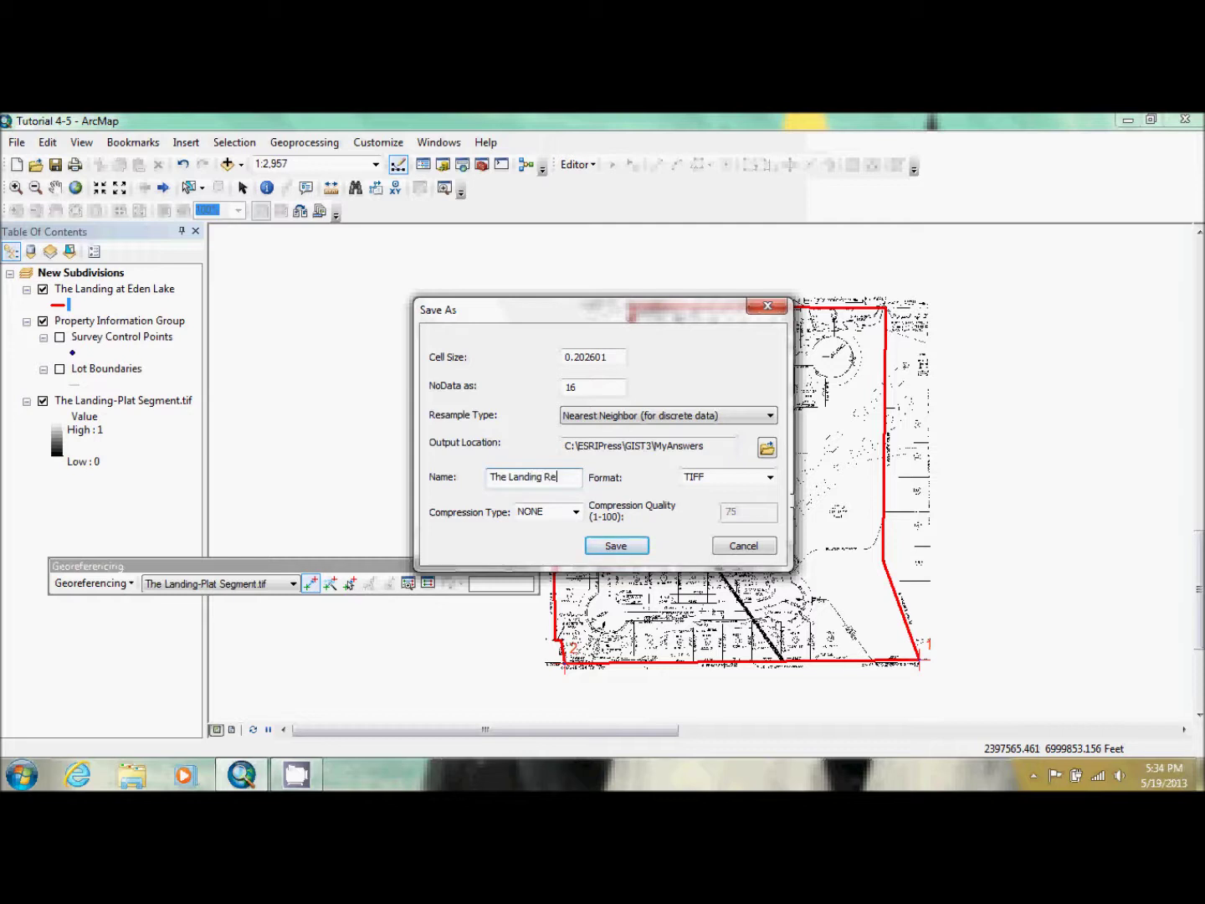
type("ctified")
left_click(627, 551)
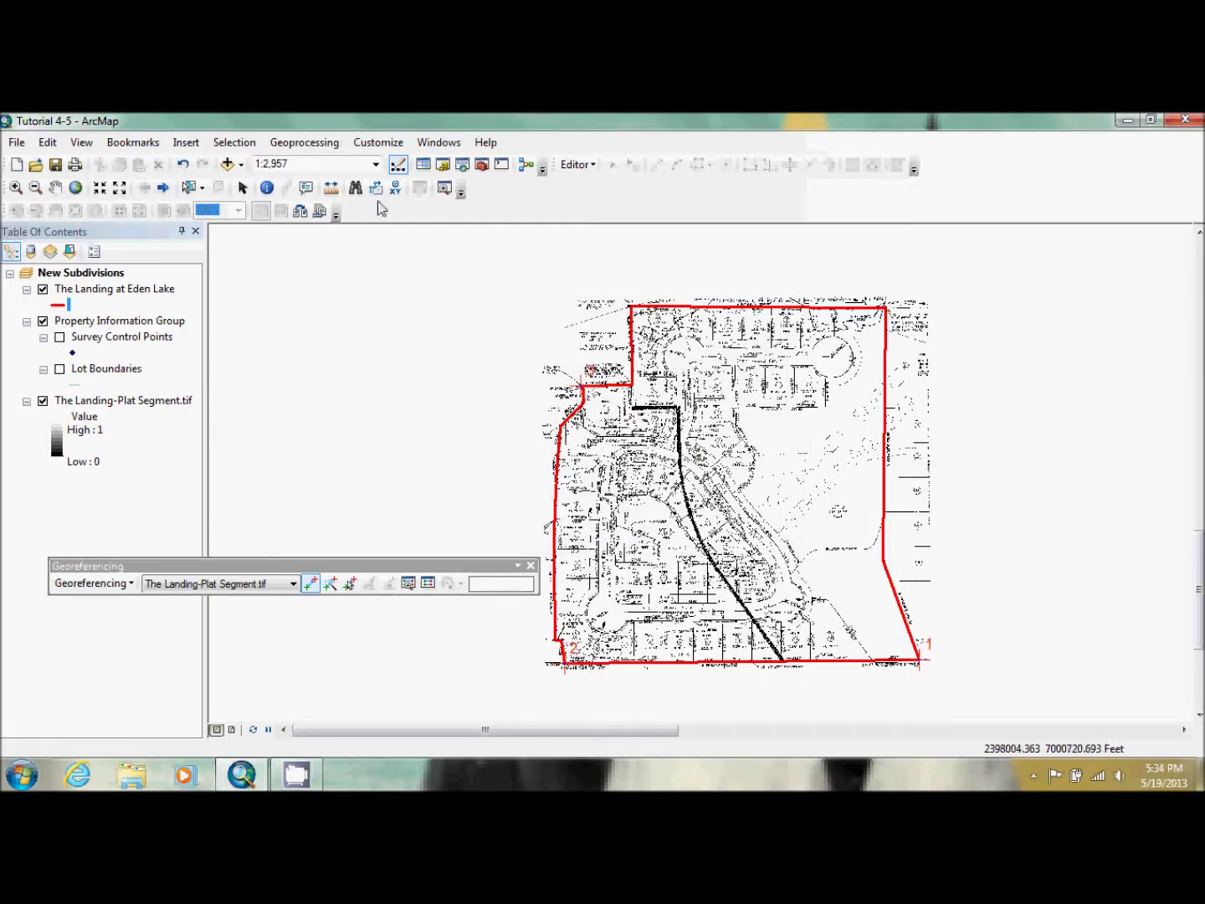
Step: Add The Landing Rectified.tif from the MyAnswers folder to the map
left_click(226, 163)
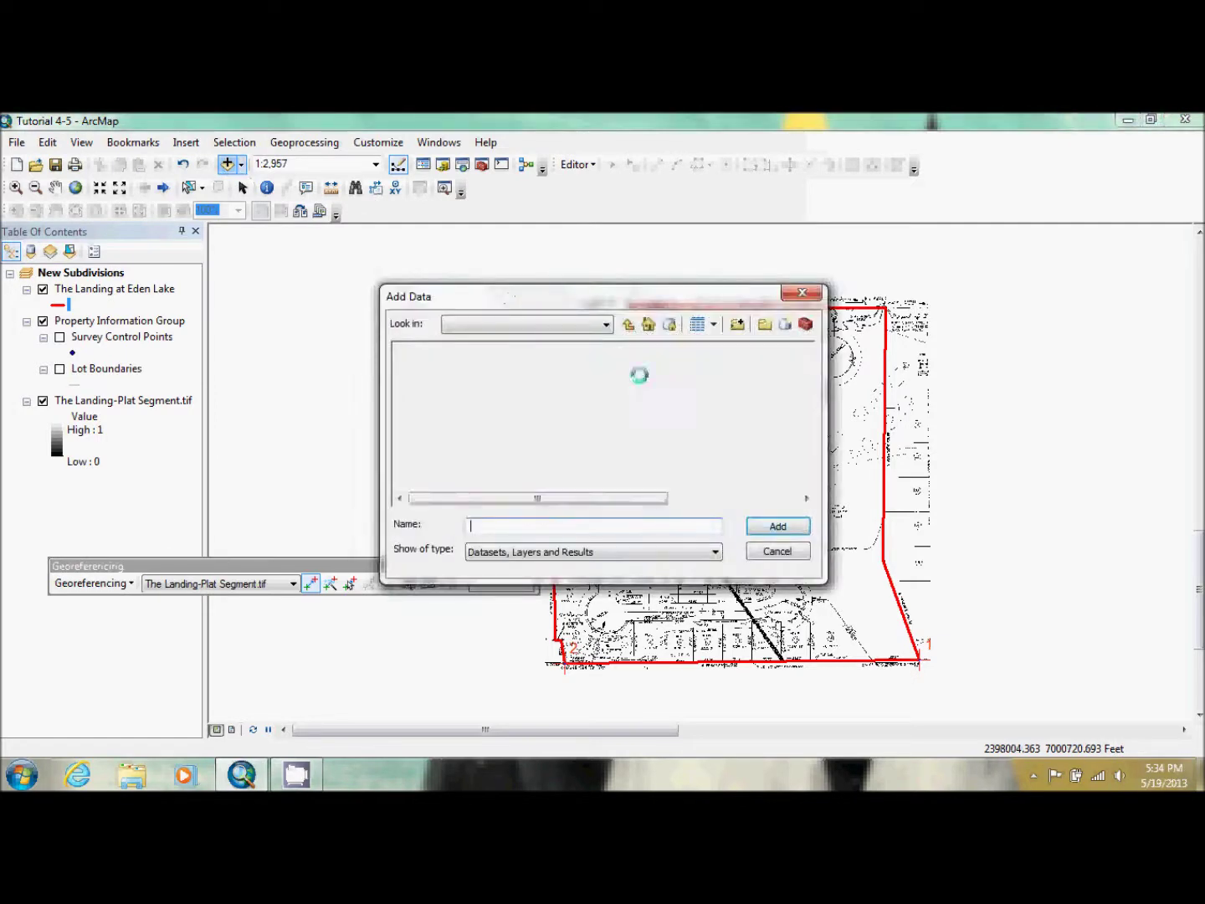
left_click(630, 325)
left_click(629, 325)
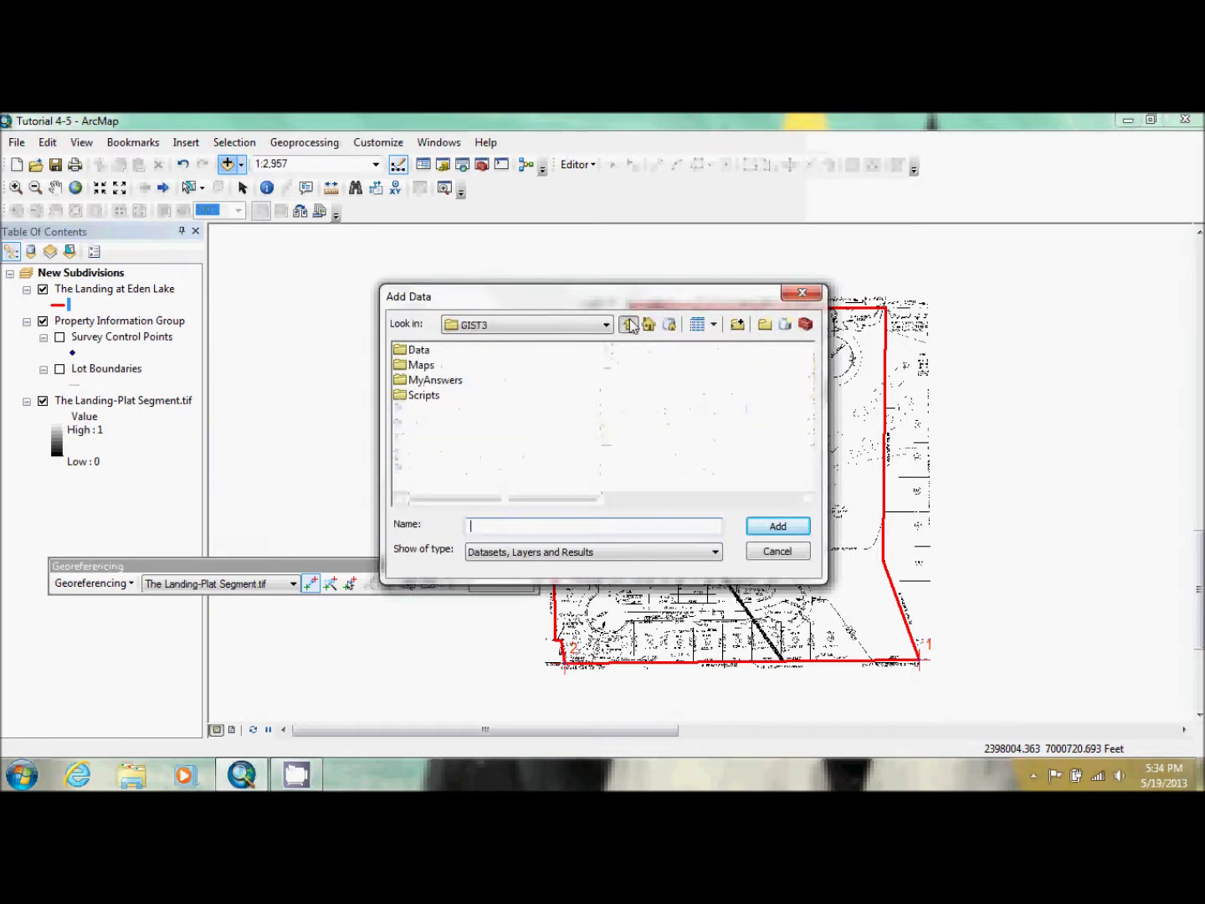
double_click(446, 380)
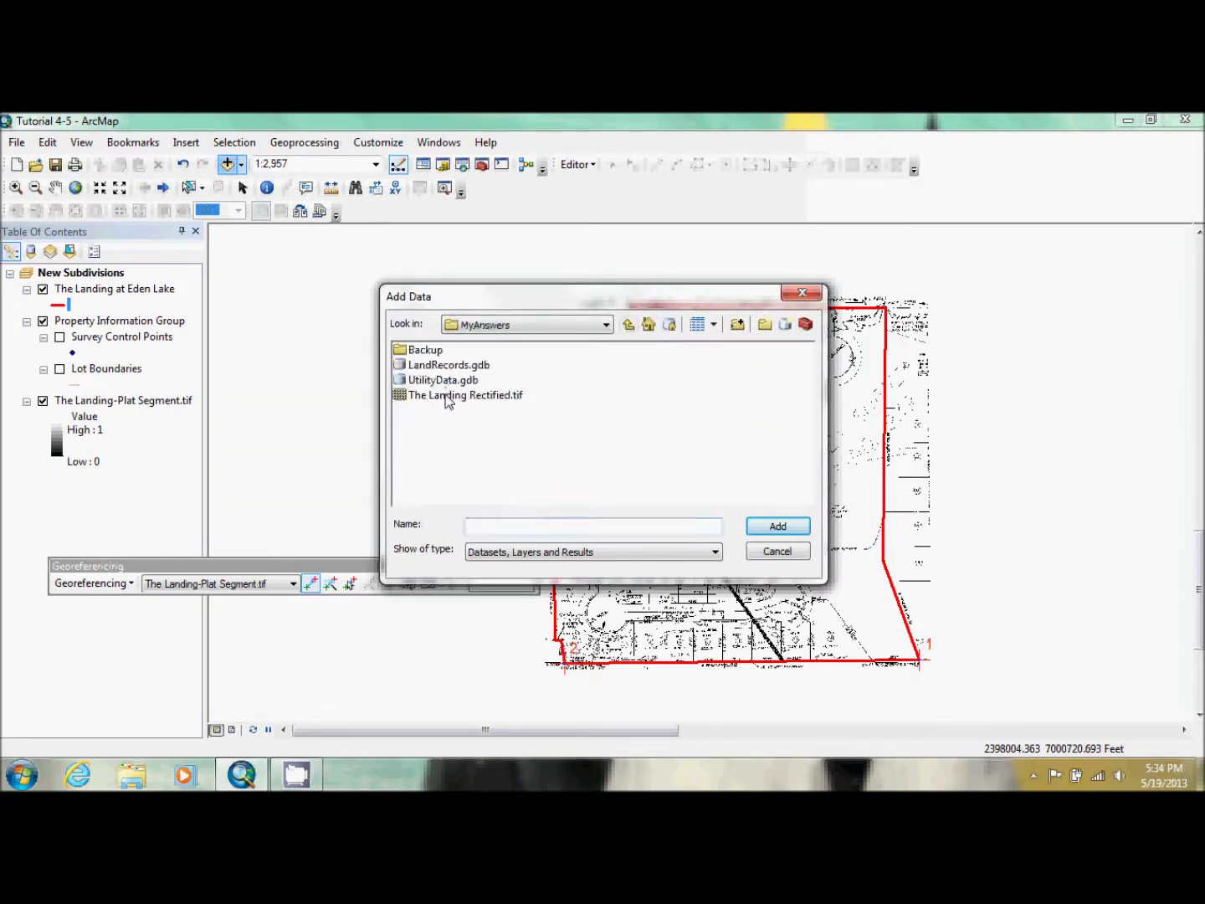
left_click(452, 396)
left_click(777, 525)
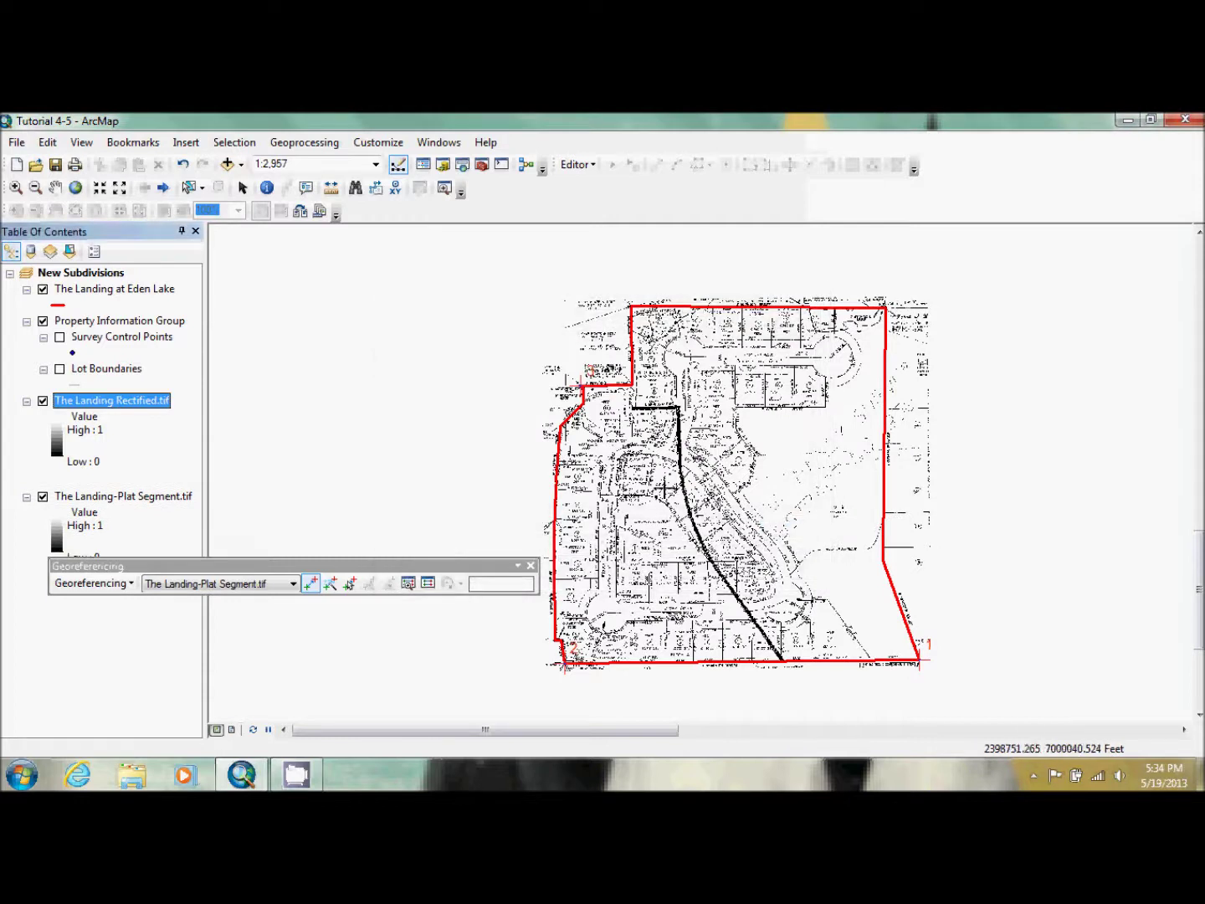
Step: Remove The Landing-Plat Segment.tif layer from the map and close the georeferencing tools
left_click(147, 498)
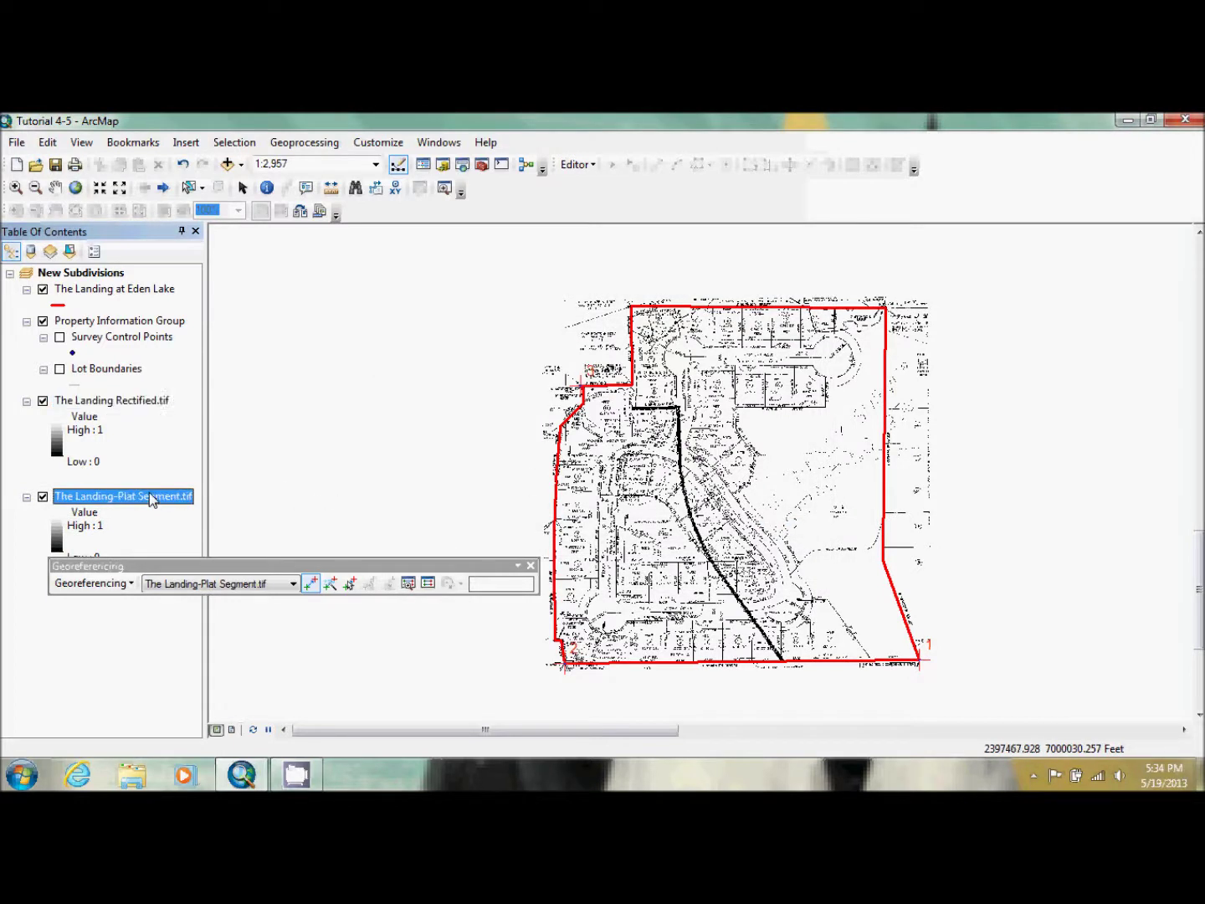
right_click(148, 498)
left_click(231, 249)
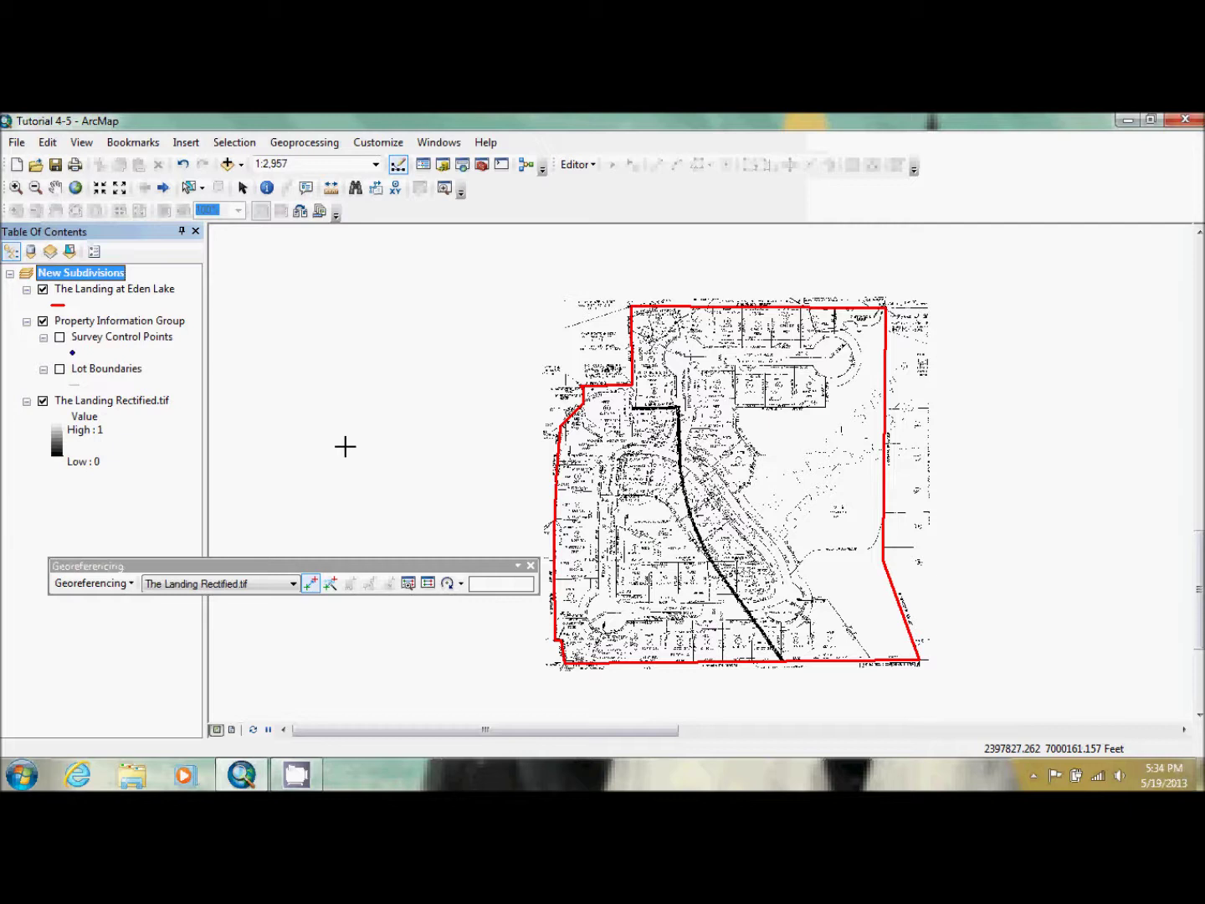
left_click(530, 566)
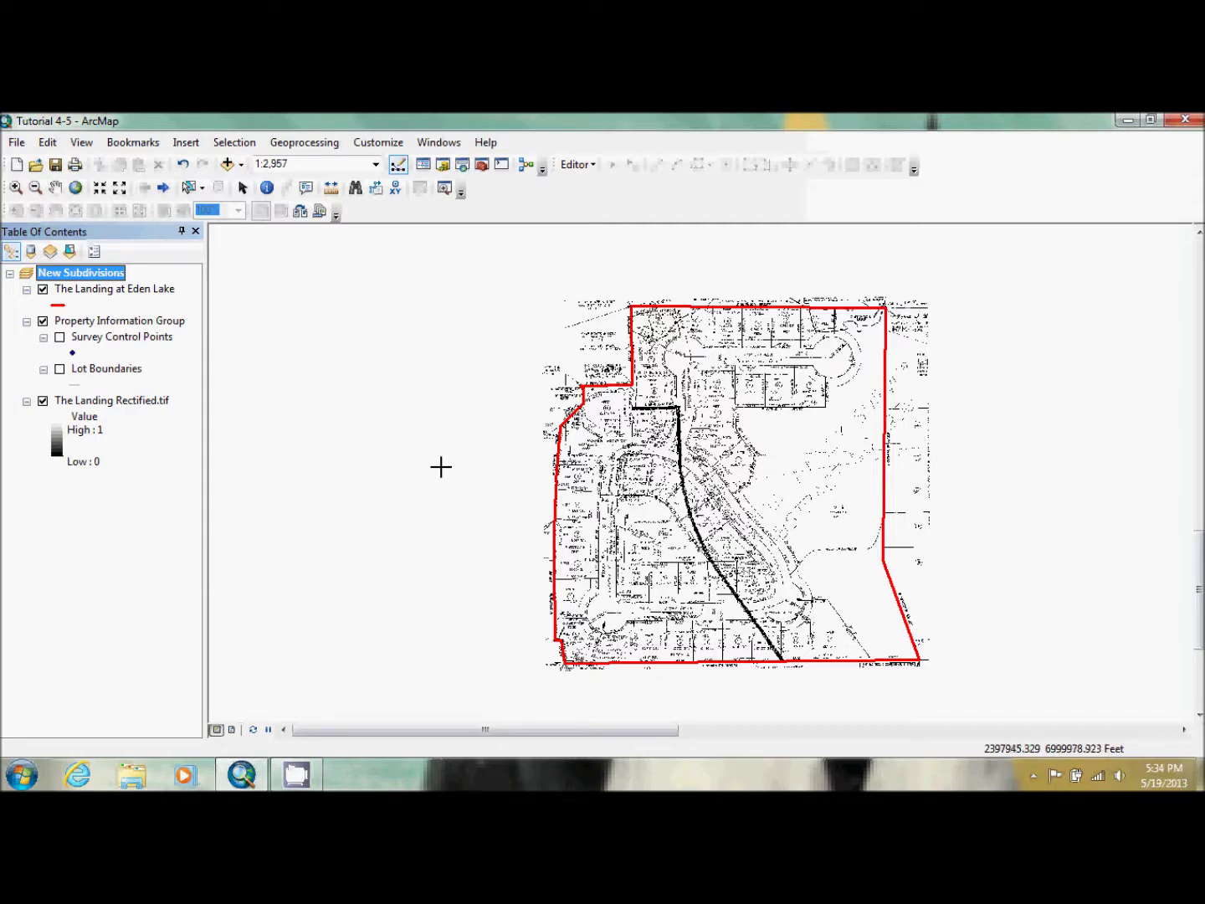
Step: Start an edit session on The Landing at Eden Lake layer and show its feature templates for creating features
left_click(572, 165)
left_click(591, 185)
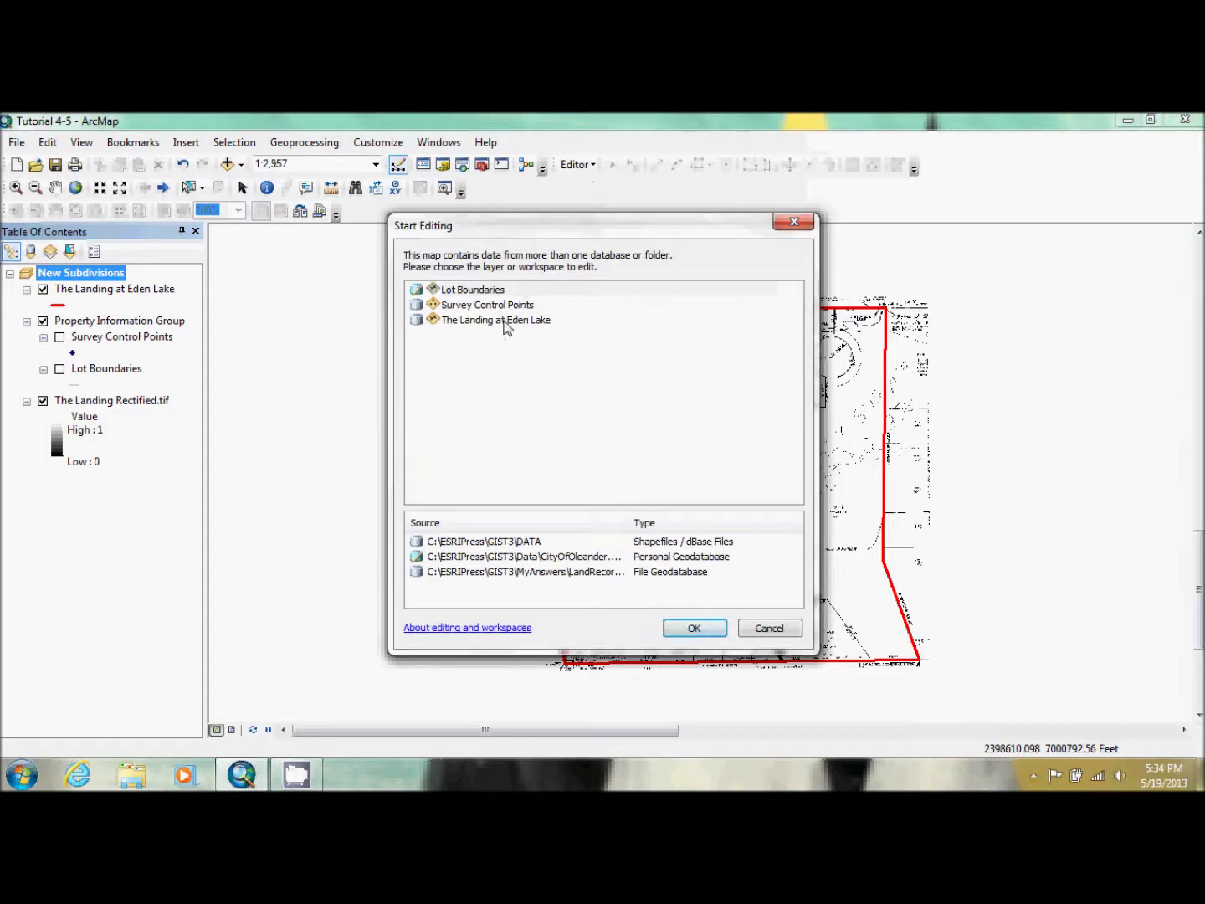
left_click(504, 322)
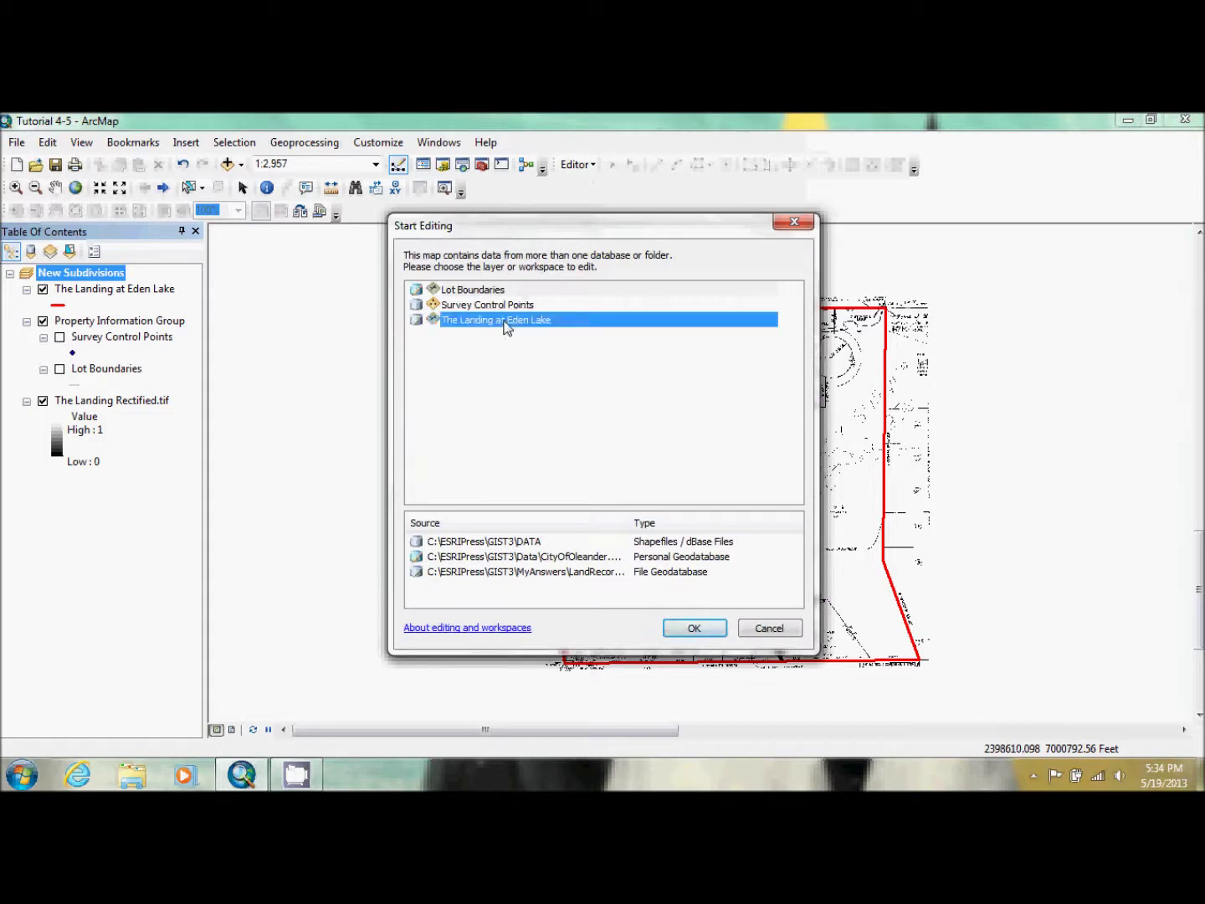
left_click(694, 629)
left_click(897, 164)
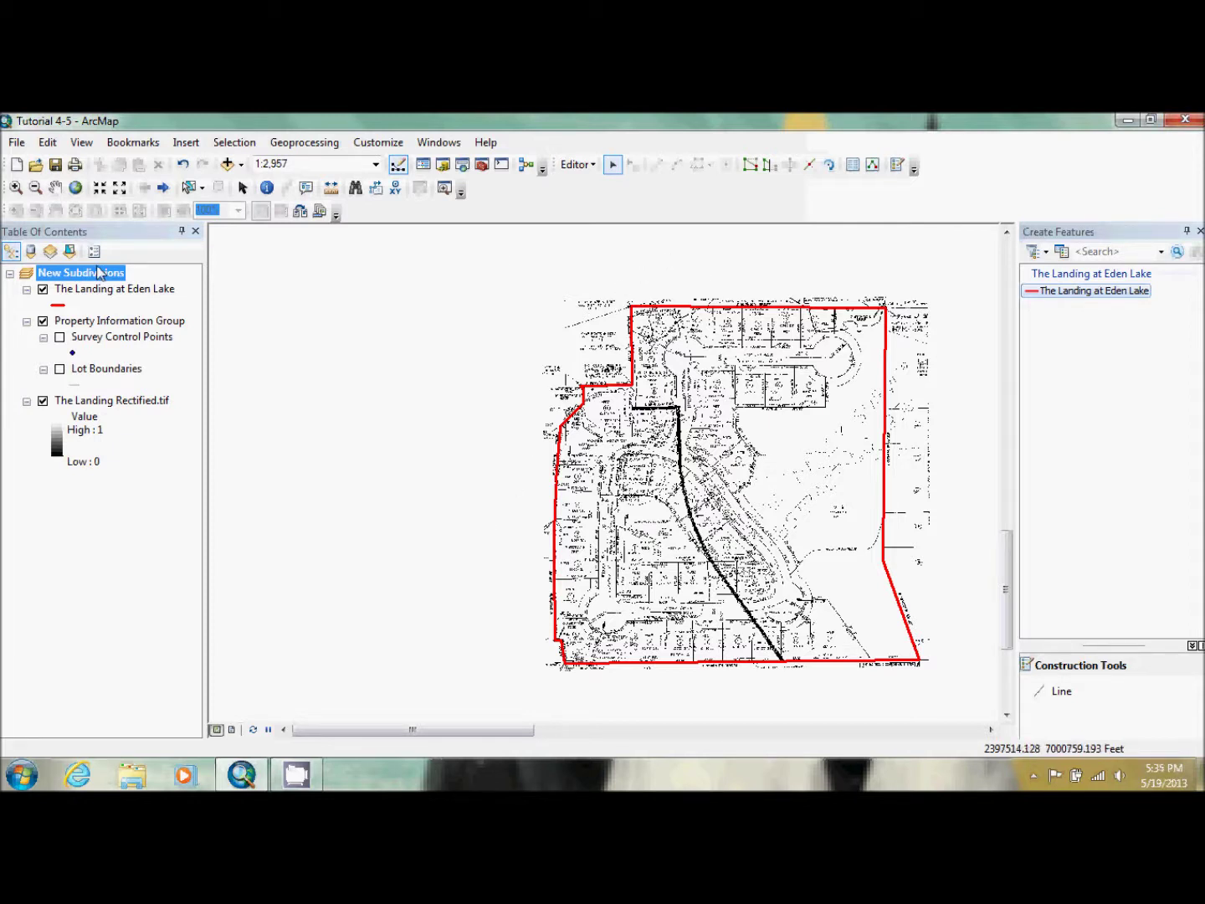
Step: Select the 158.22' boundary line of The Landing at Eden Lake at the west end of Pintail Parkway for editing
left_click(16, 187)
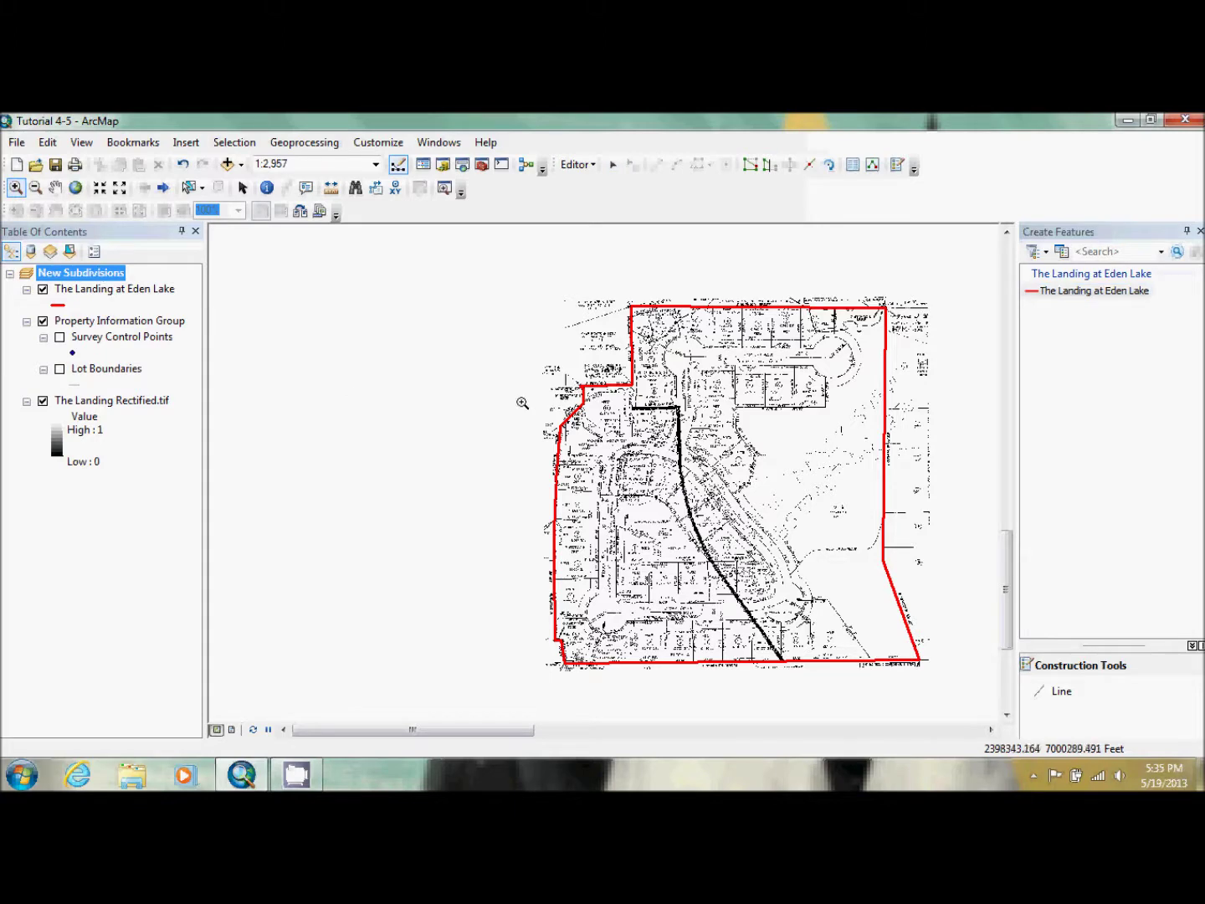
left_click_drag(661, 499, 508, 385)
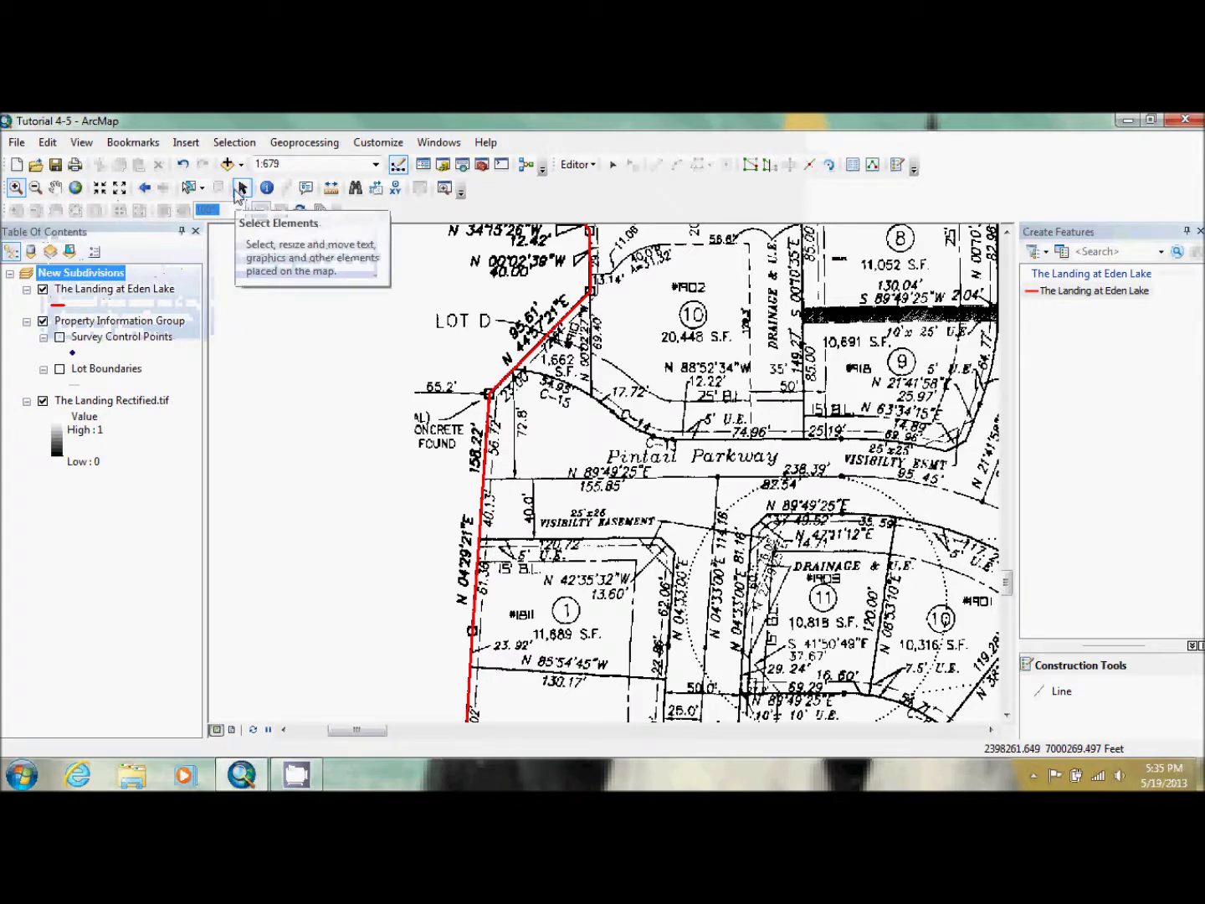
left_click(613, 165)
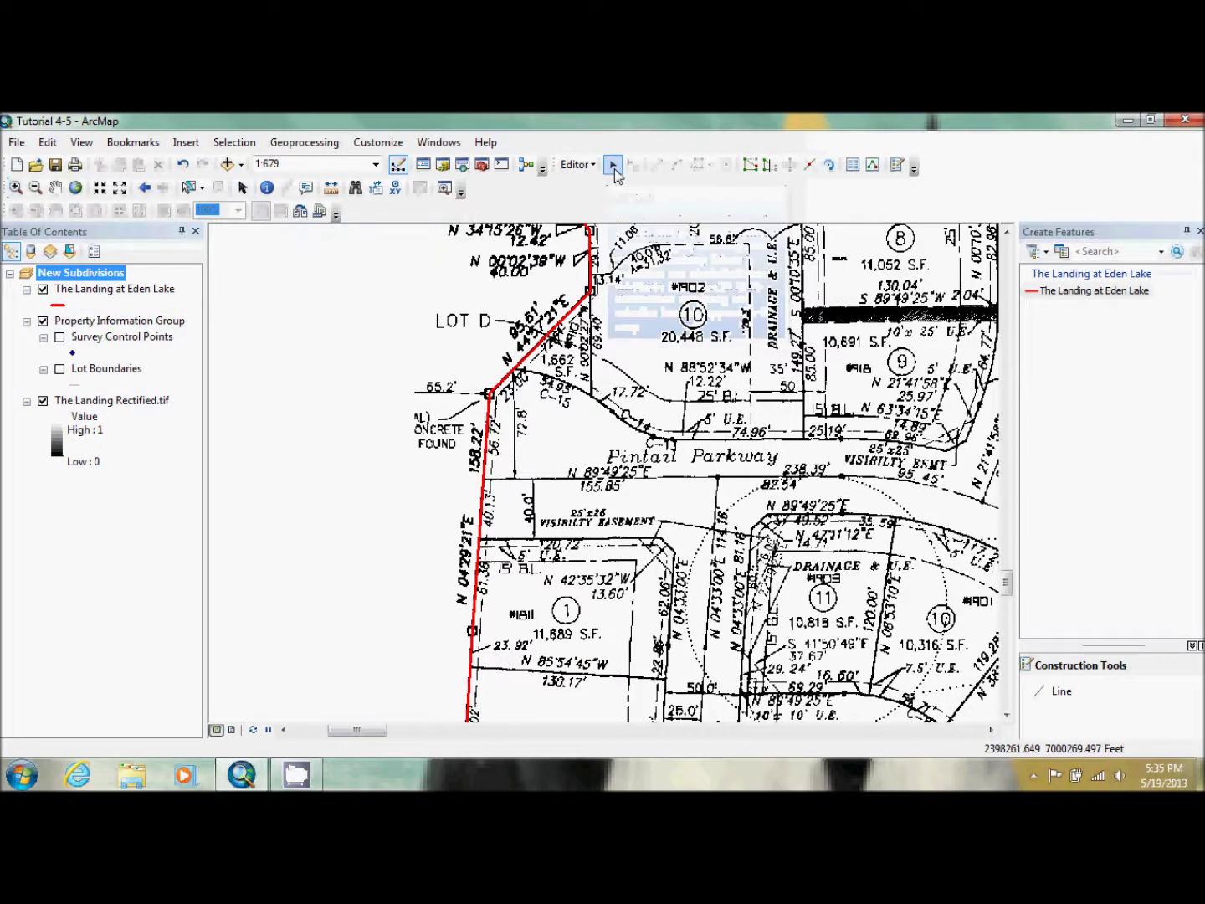
left_click(576, 165)
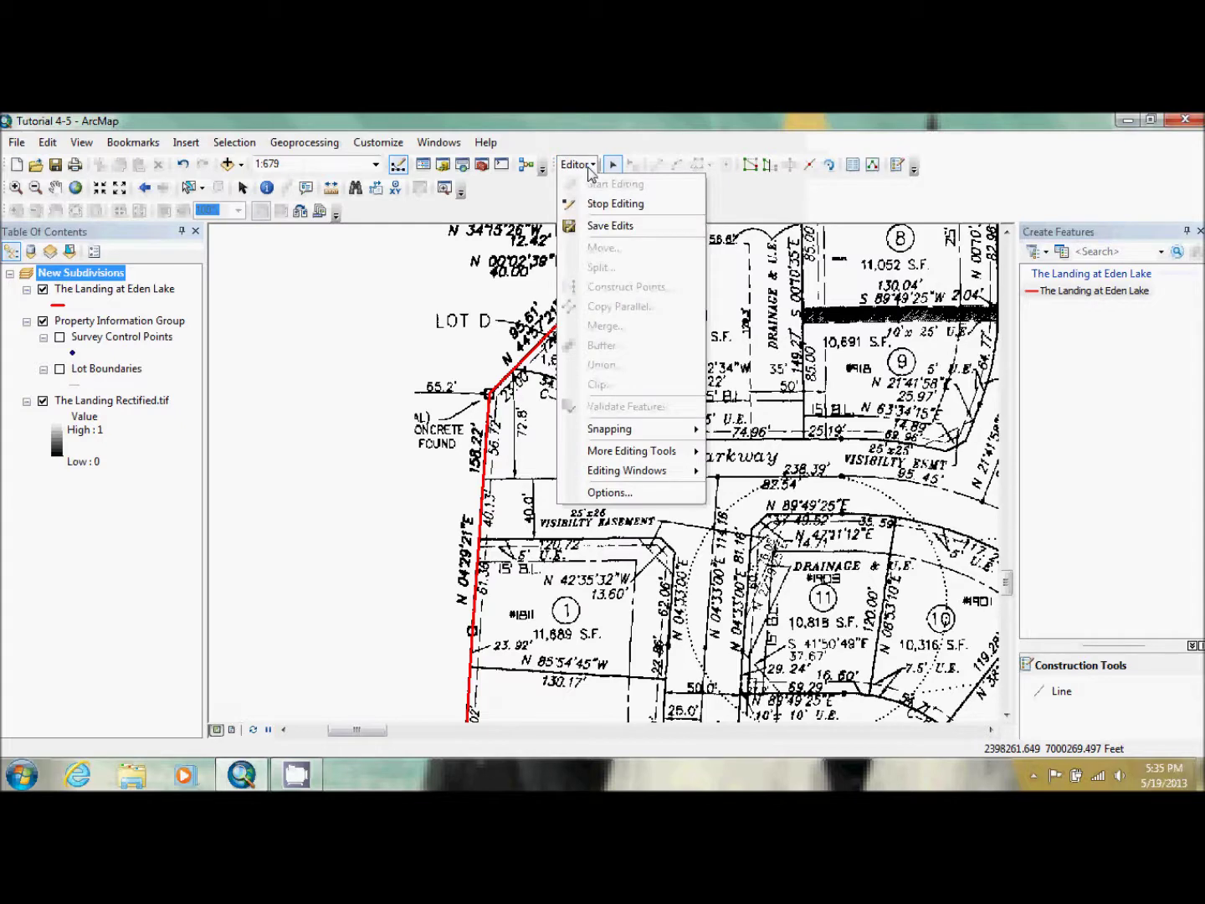
left_click(610, 155)
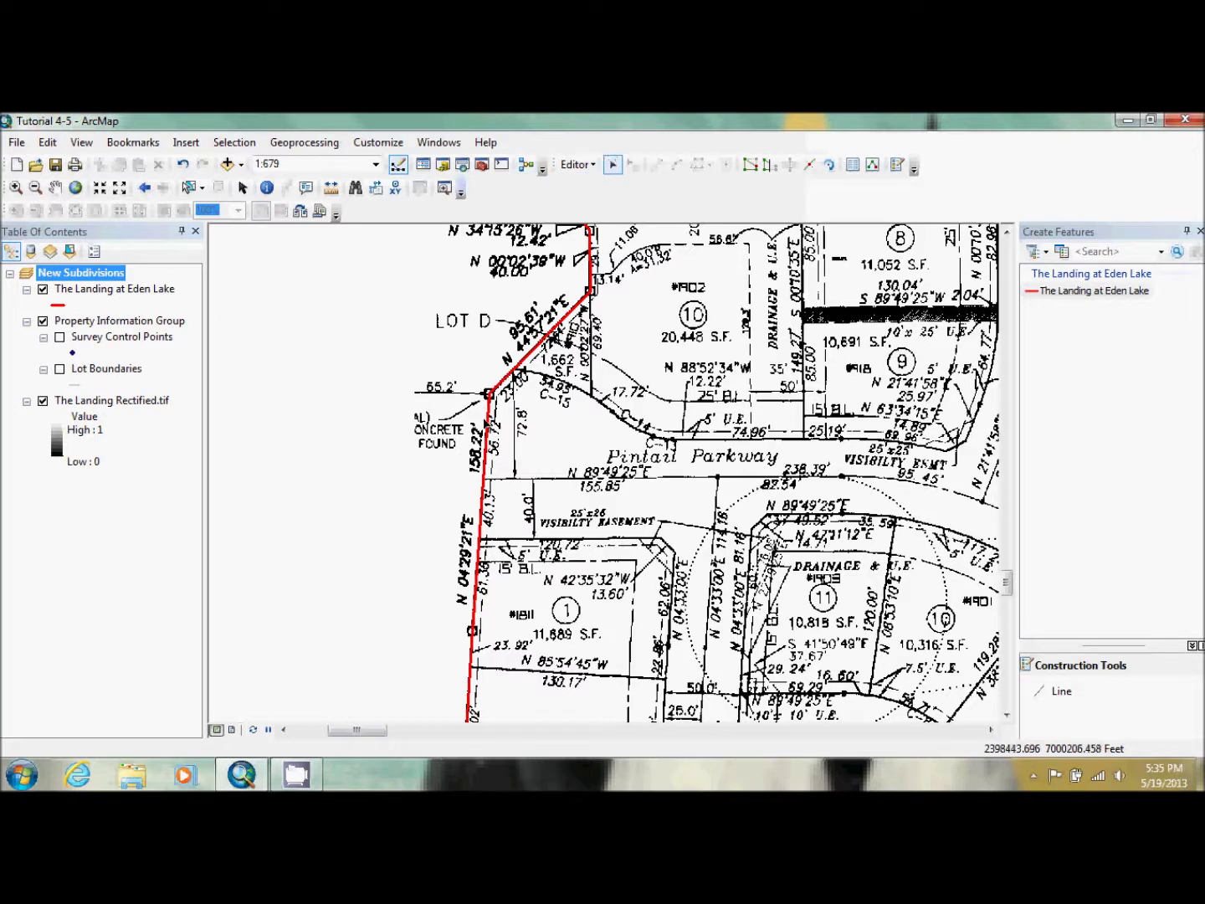
left_click(490, 425)
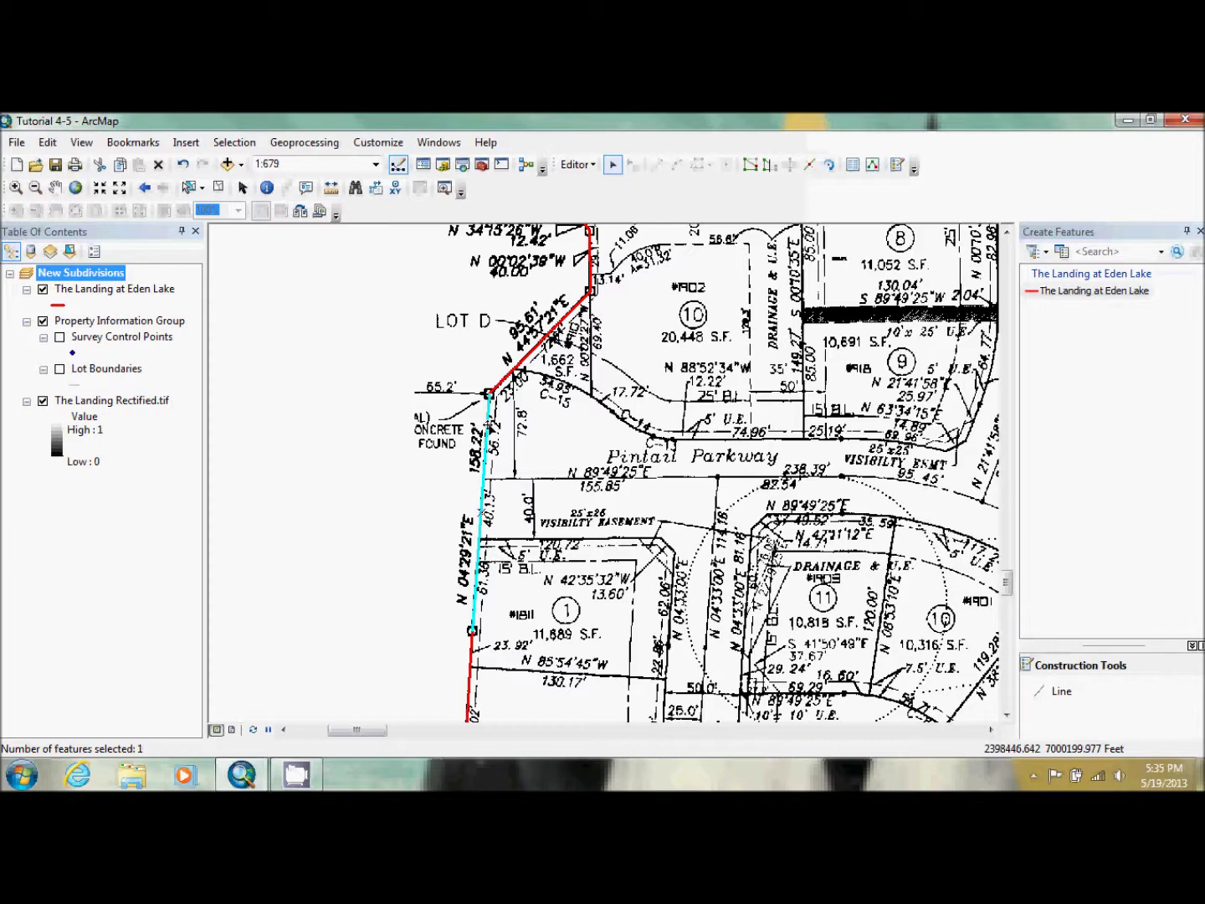
Step: Show the COGO toolbar and move it clear of the raster layer name
left_click(369, 146)
mouse_move(397, 164)
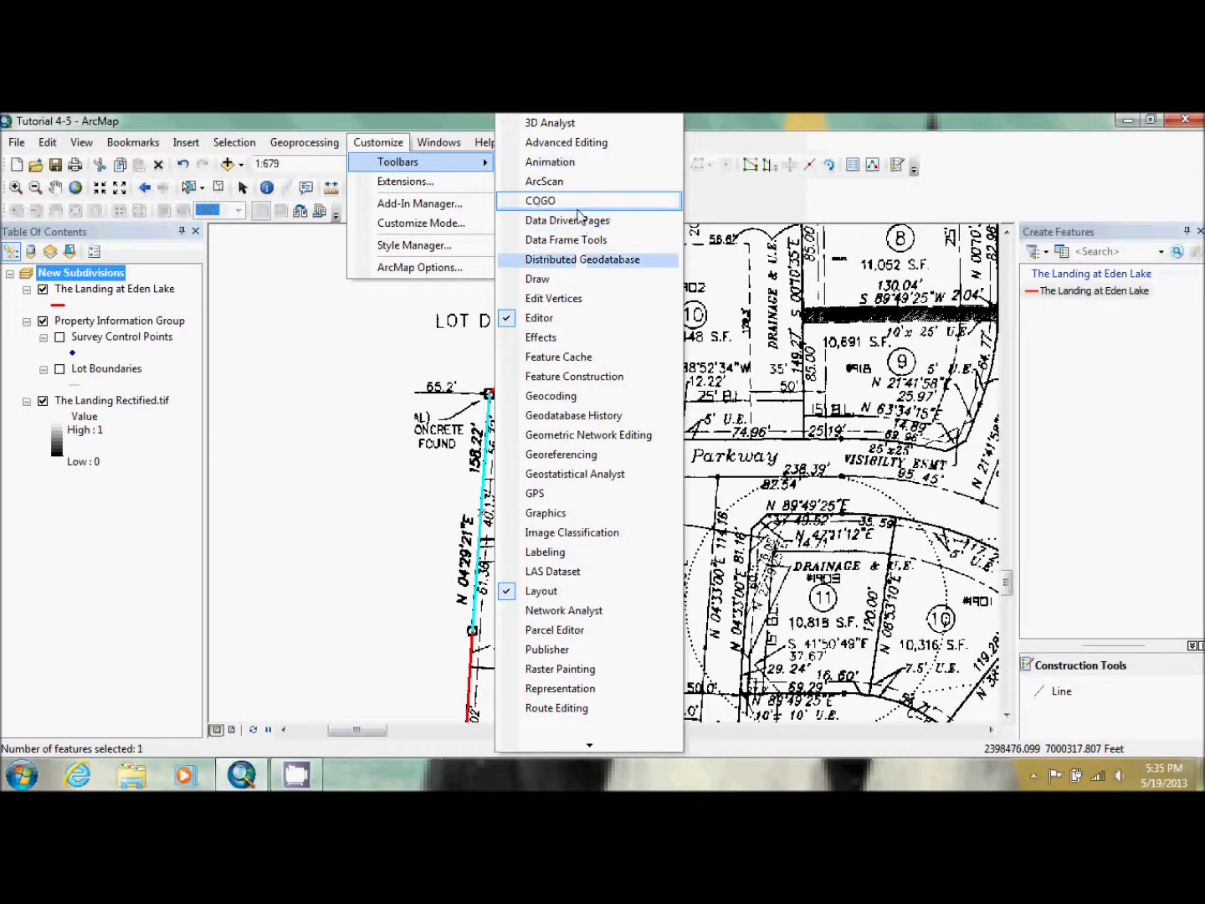
left_click(541, 201)
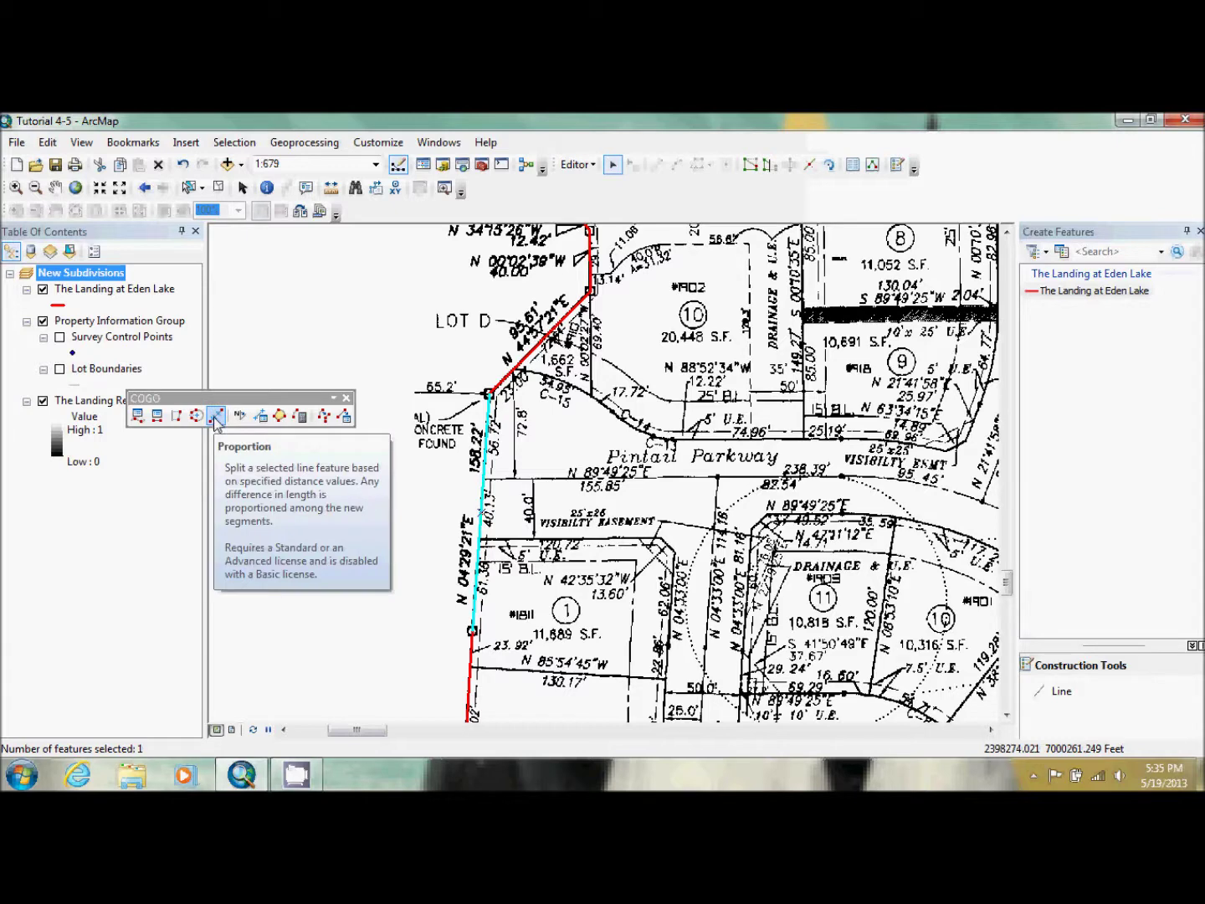
left_click_drag(222, 398, 206, 333)
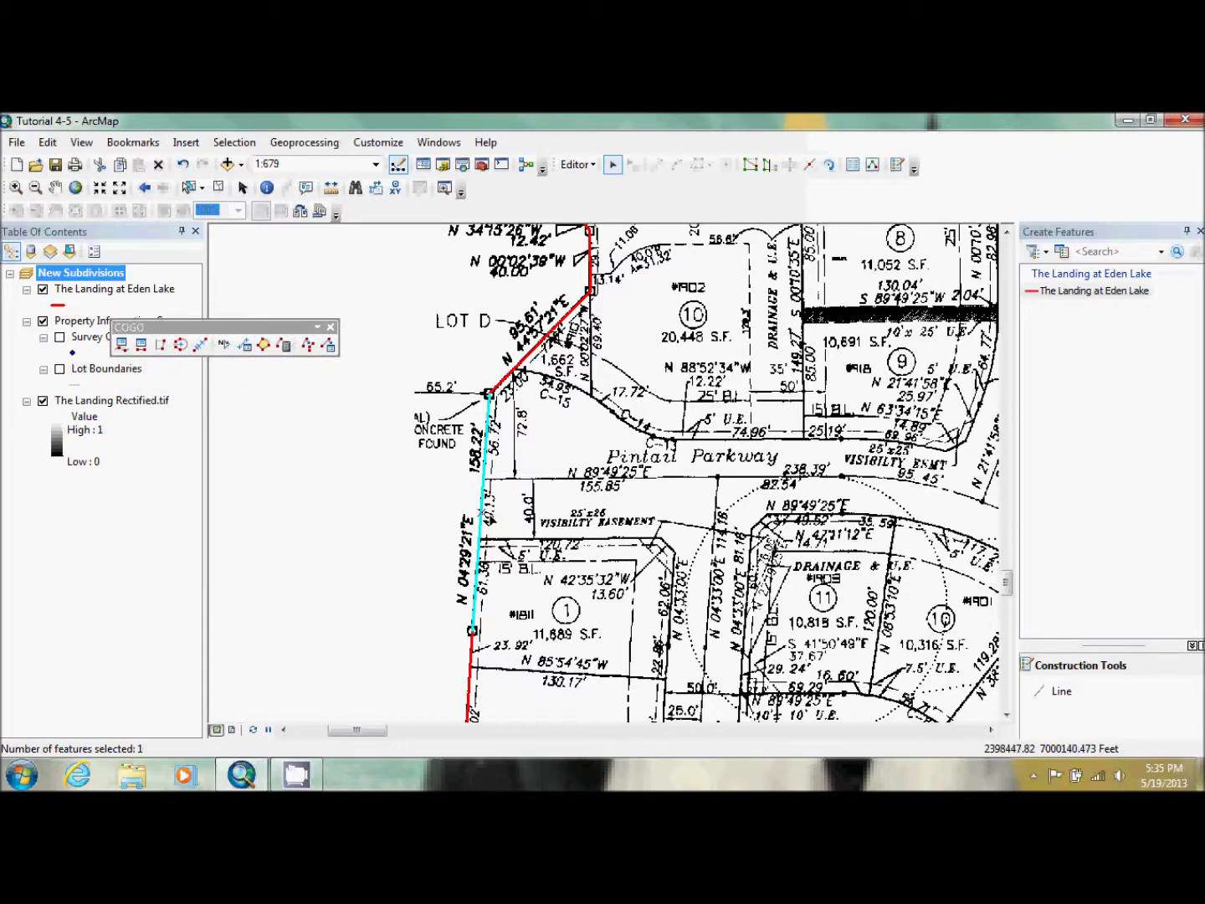
Step: Split the selected 158.22' boundary line with the Proportion tool into lengths of 61.36 and 96.837 from its start point
scroll(493, 520, "up", 2)
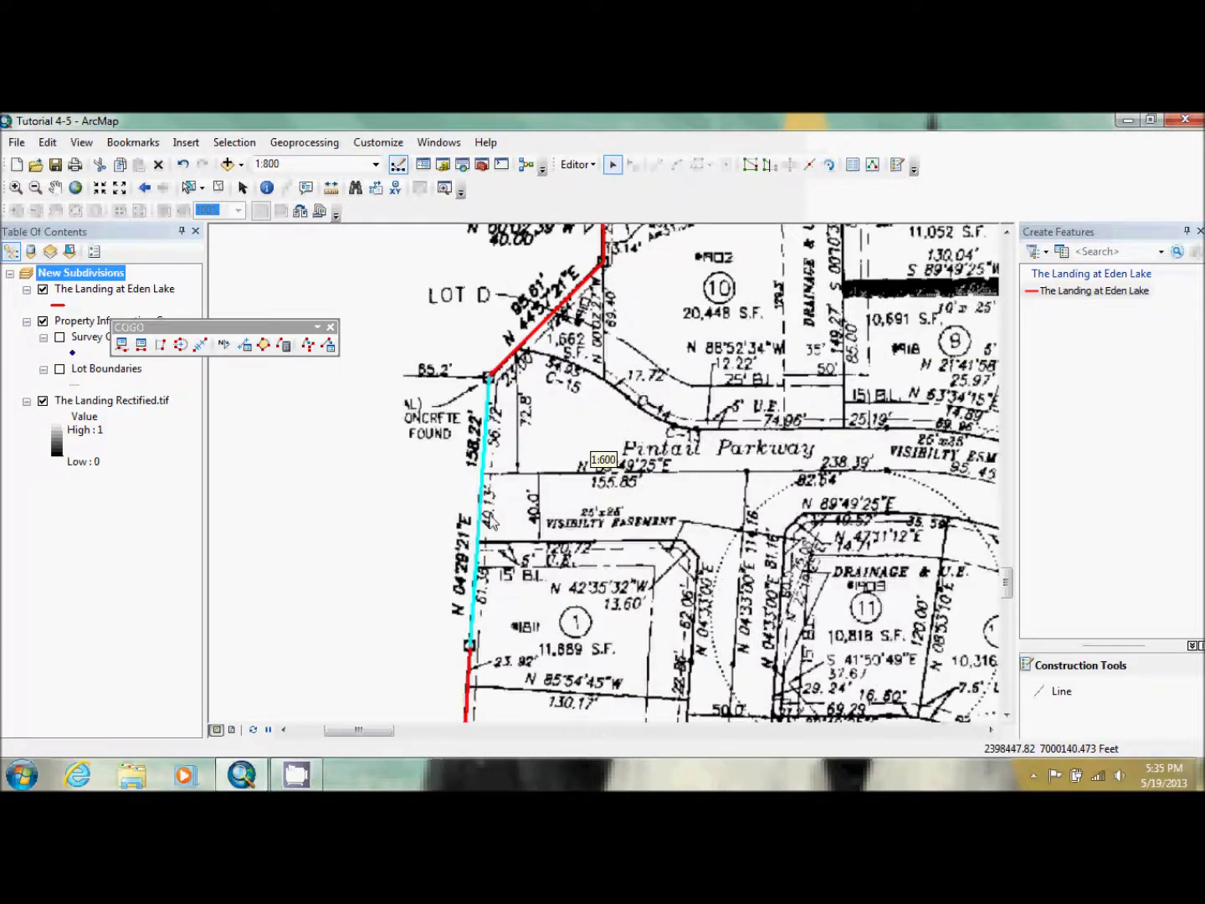
scroll(493, 522, "up", 1)
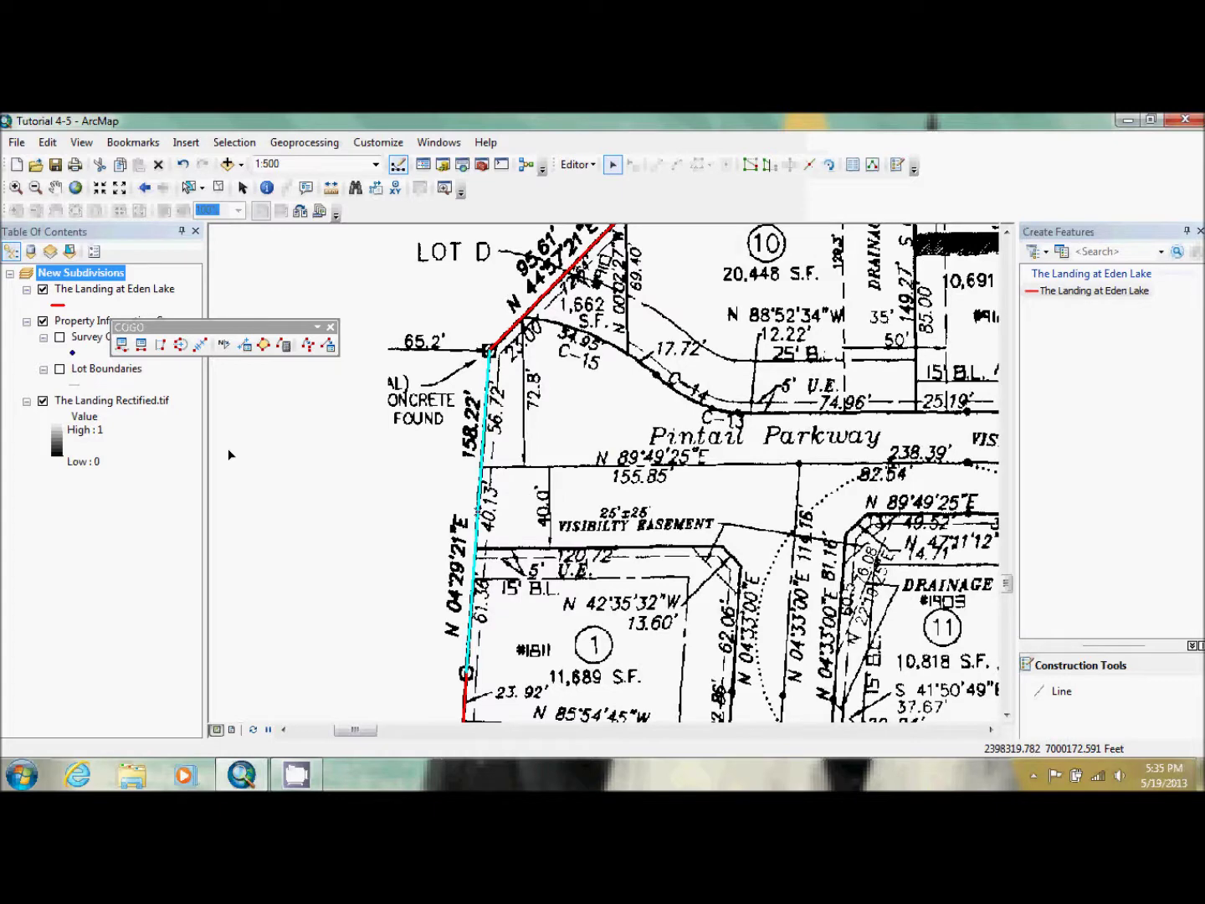
left_click(200, 347)
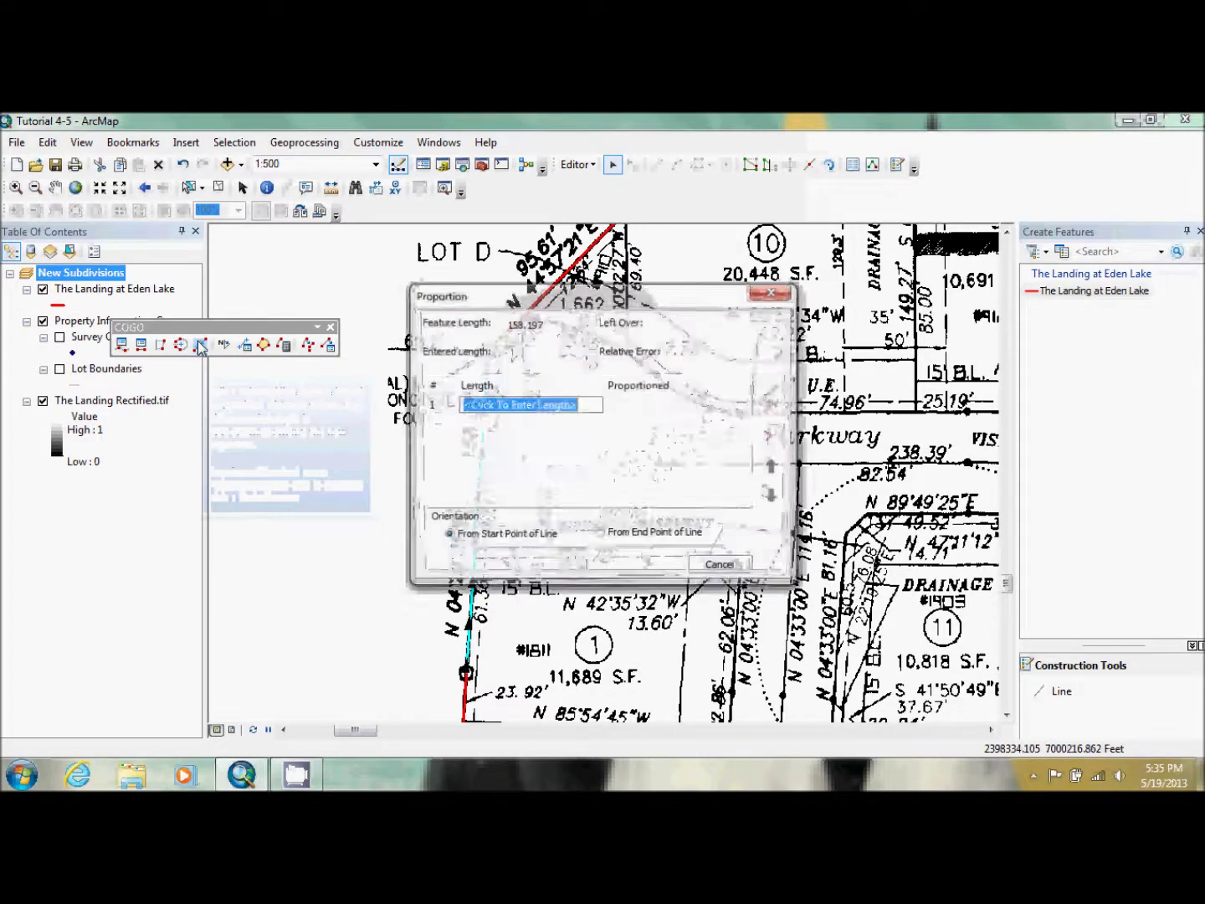
left_click(513, 295)
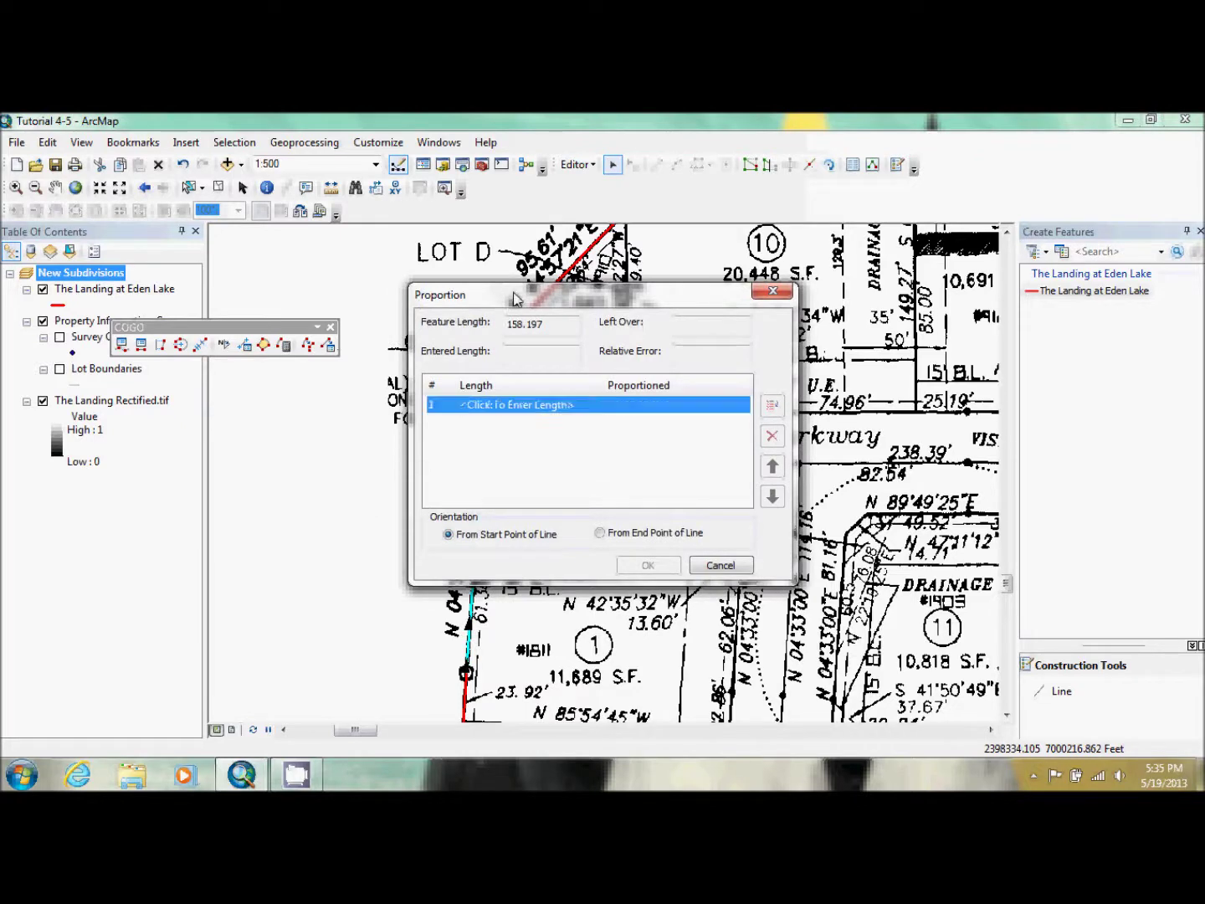
left_click_drag(583, 290, 803, 301)
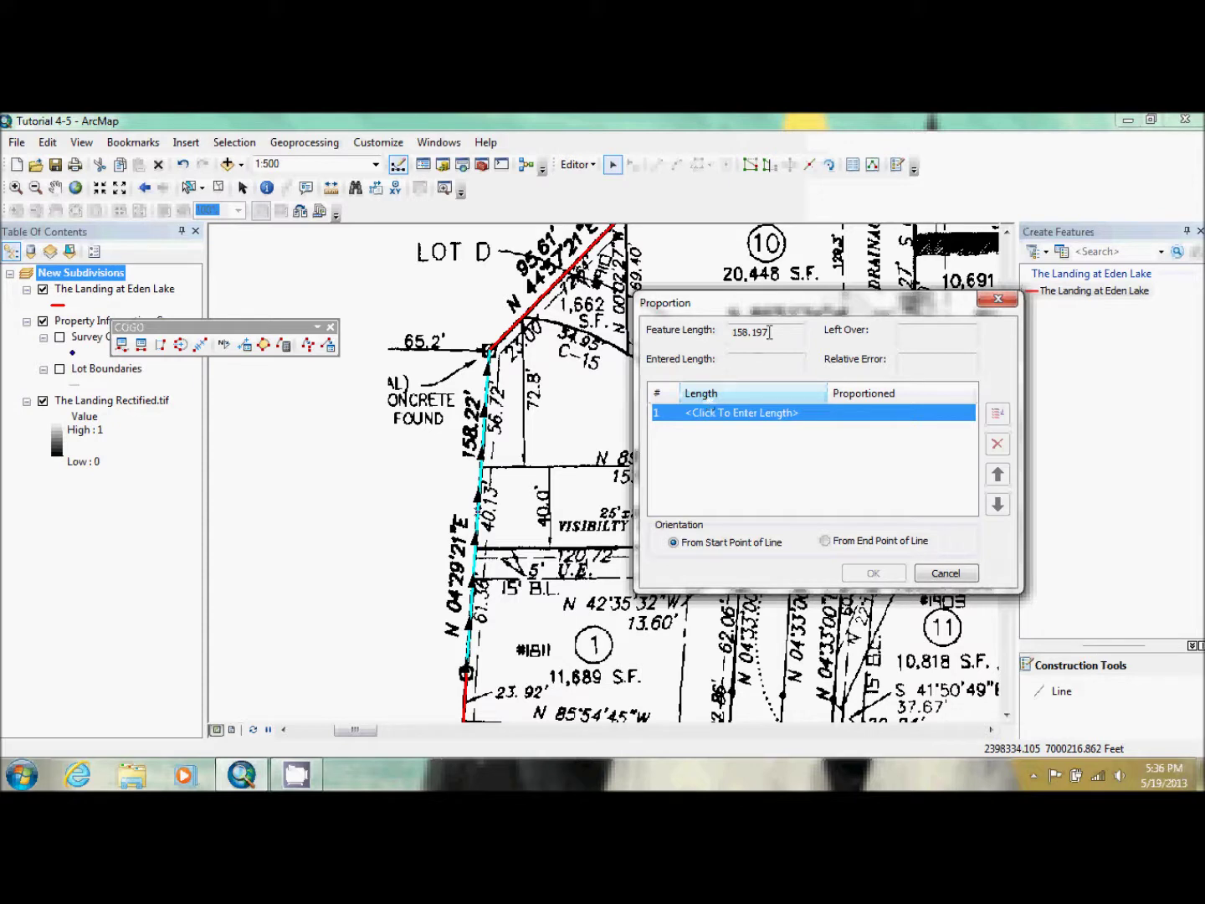
left_click(727, 414)
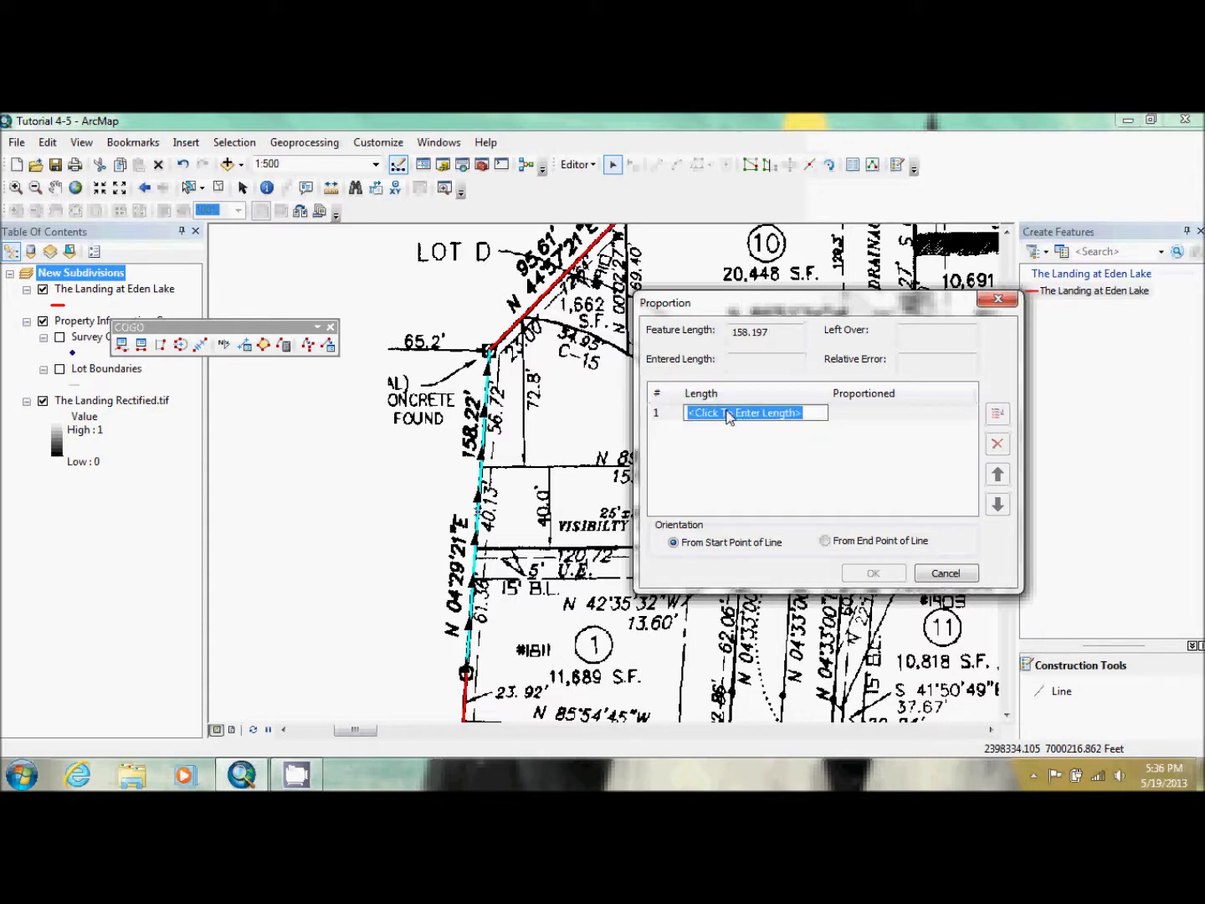
type("61.36")
key("Return")
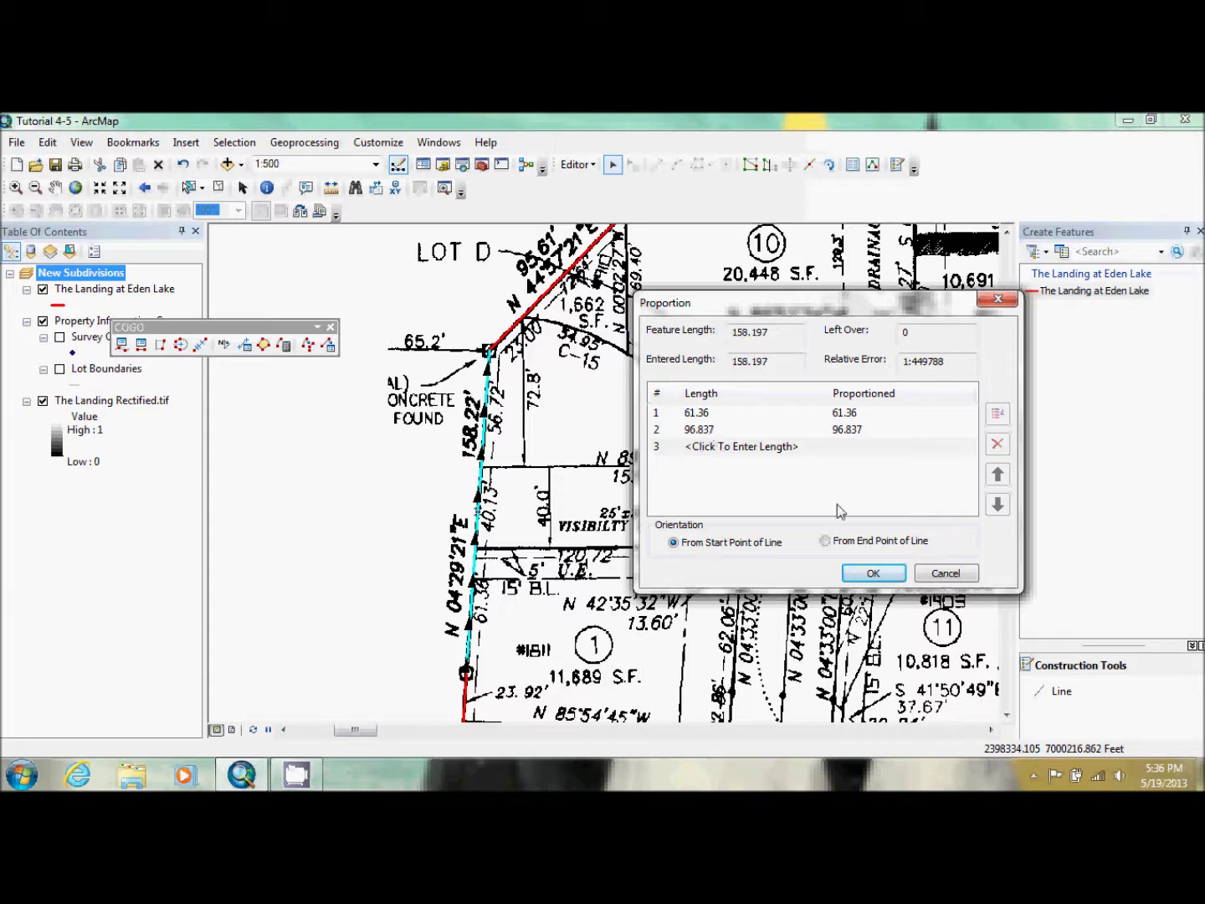
left_click(873, 575)
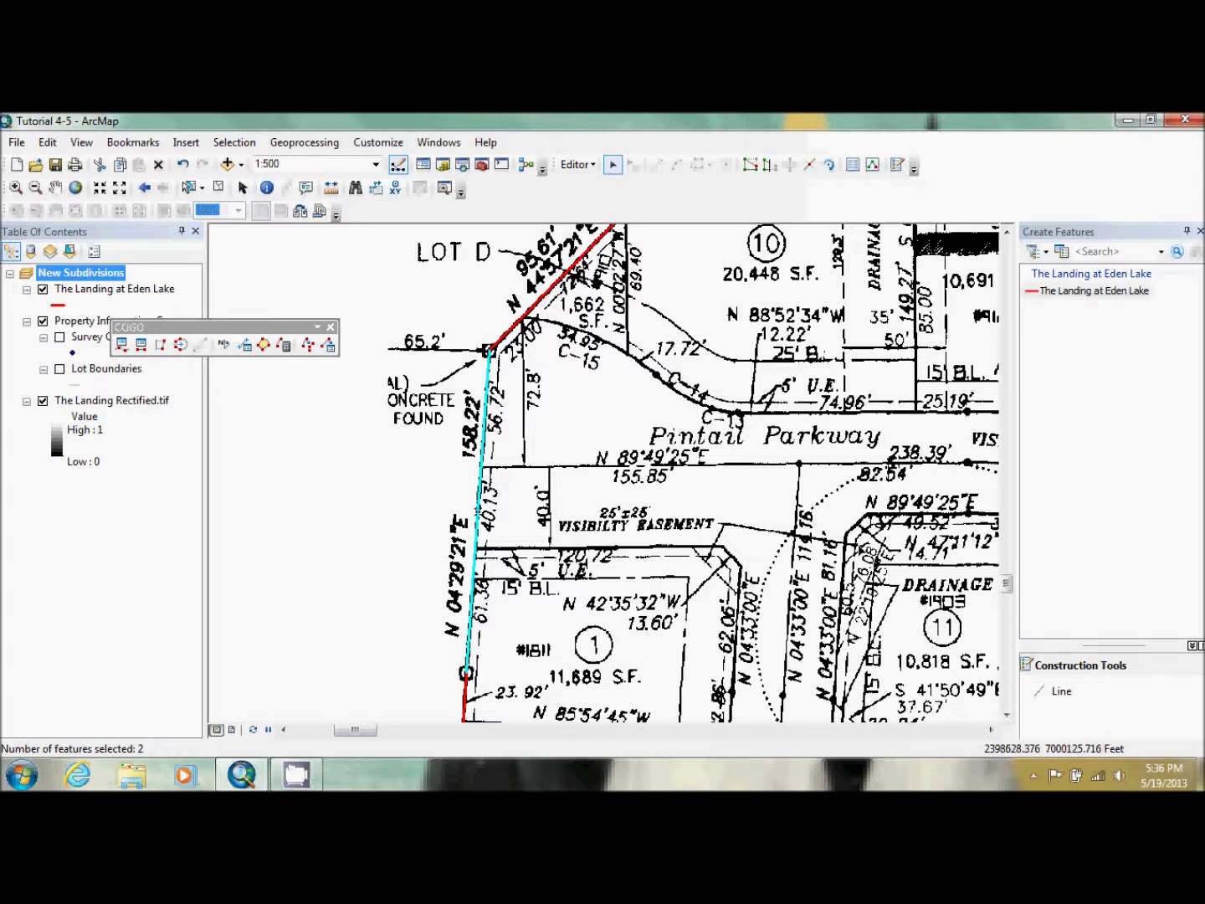
Step: Start a The Landing at Eden Lake line at the new split vertex and draw a 120.72 ft segment east along Lot 1's north edge
left_click(1090, 291)
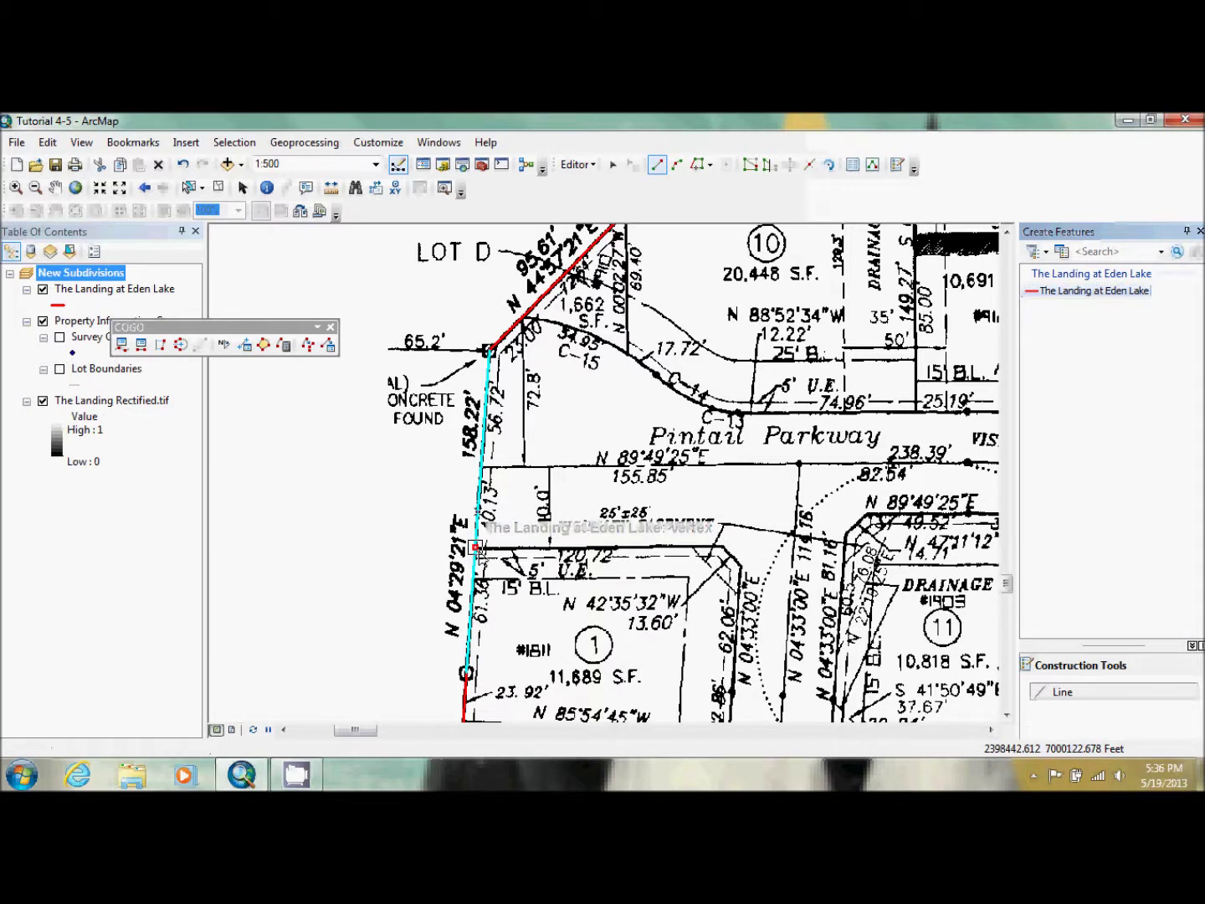
left_click(476, 547)
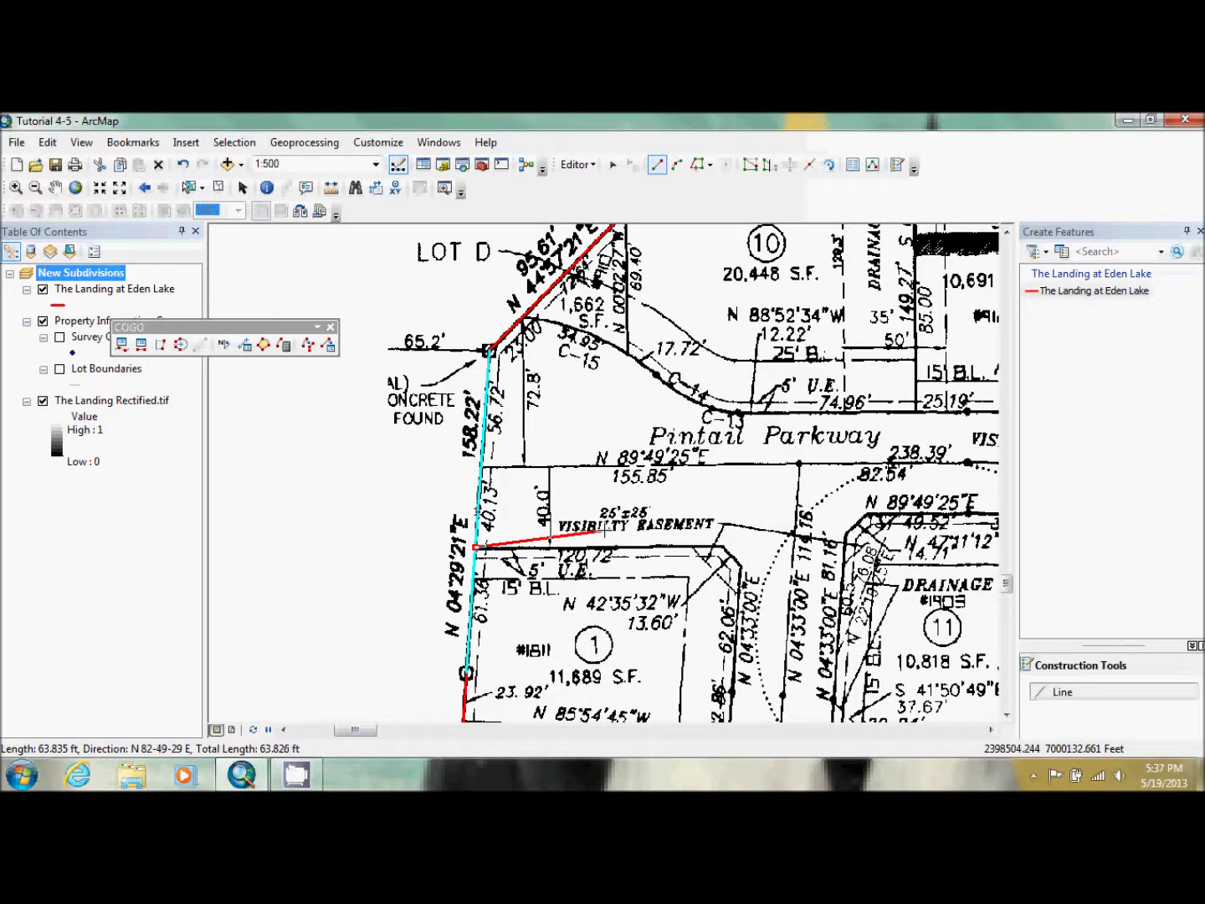
key("ctrl+l")
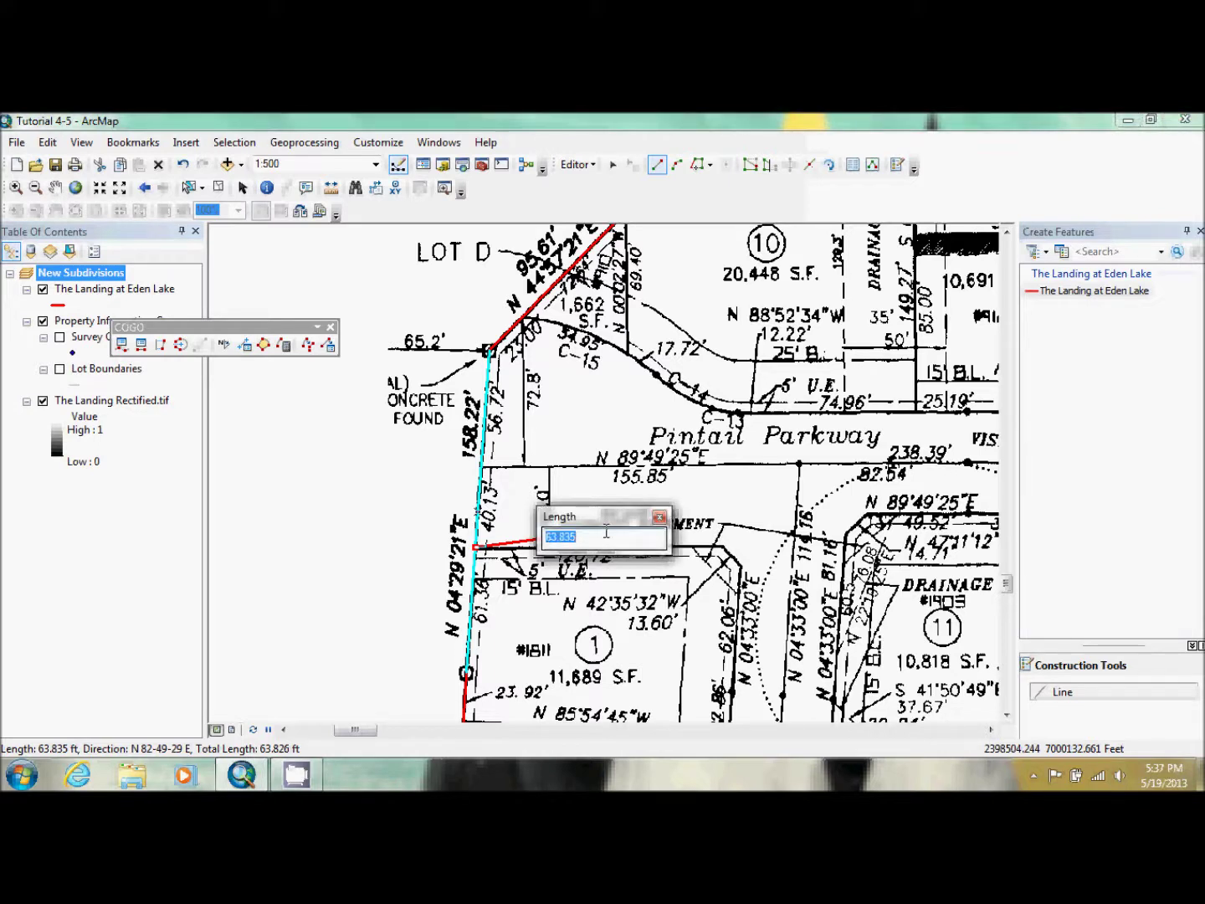
left_click_drag(606, 526, 612, 495)
type("120.72")
key("Return")
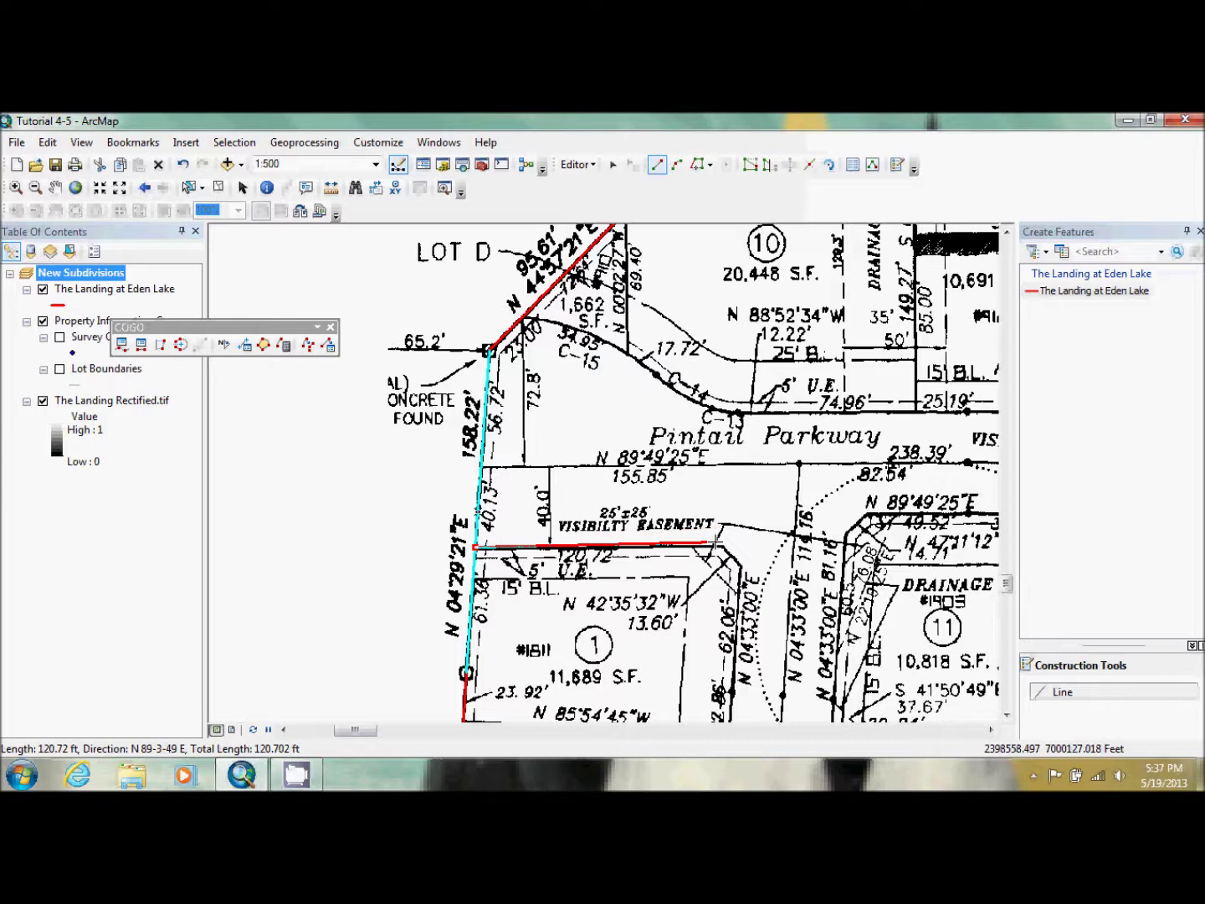
left_click(716, 546)
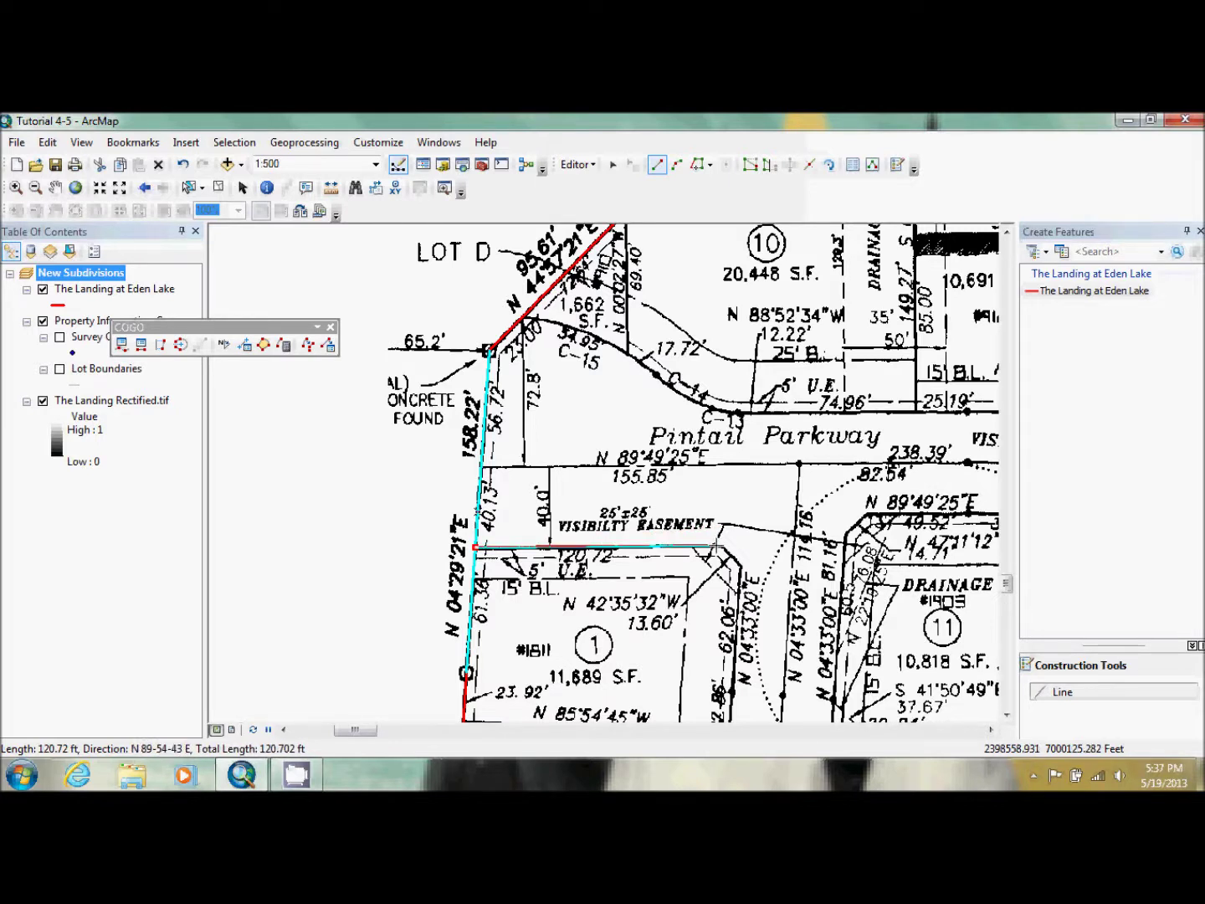
left_click(717, 548)
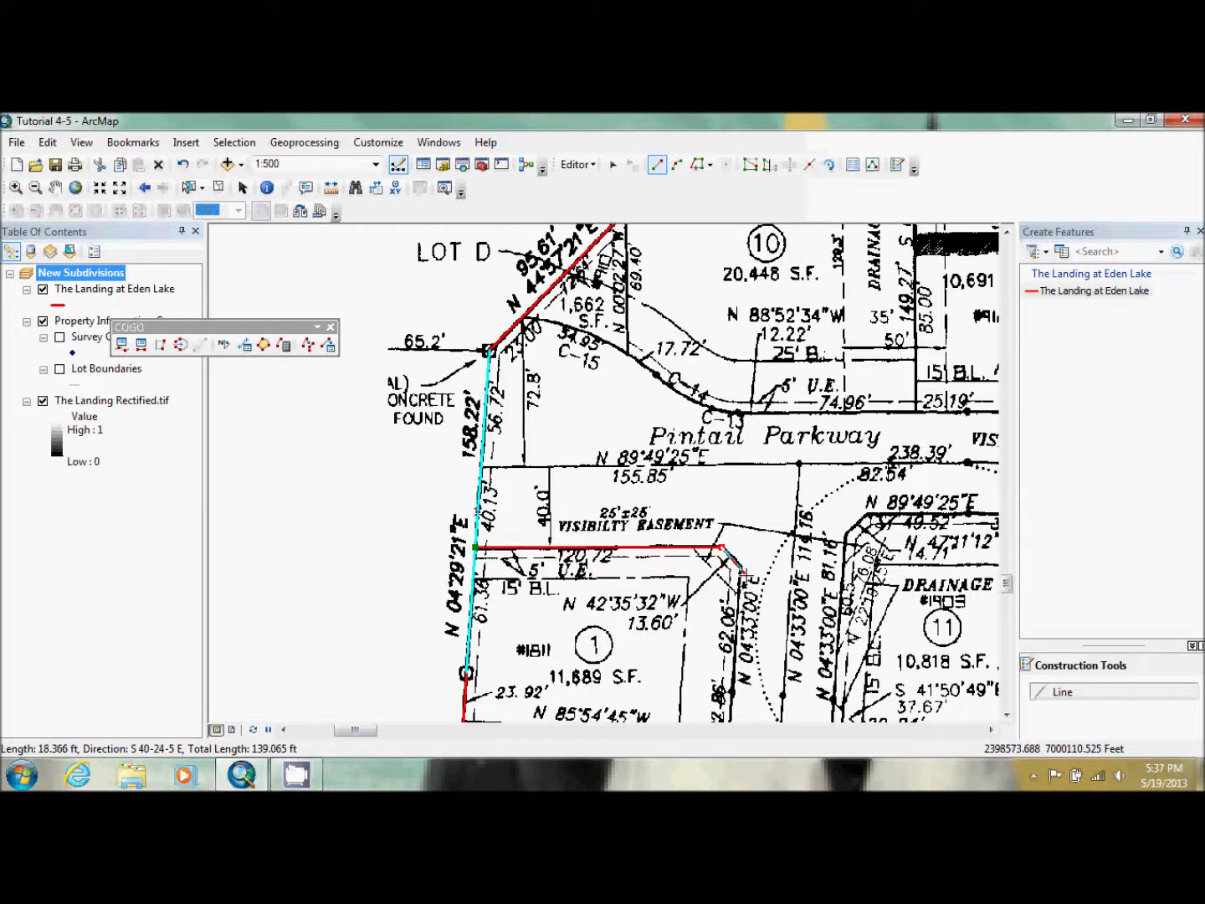
Step: Add a 13.60 ft segment running southeast across the corner of Lot 1
key("ctrl+l")
type("13.60")
key("Return")
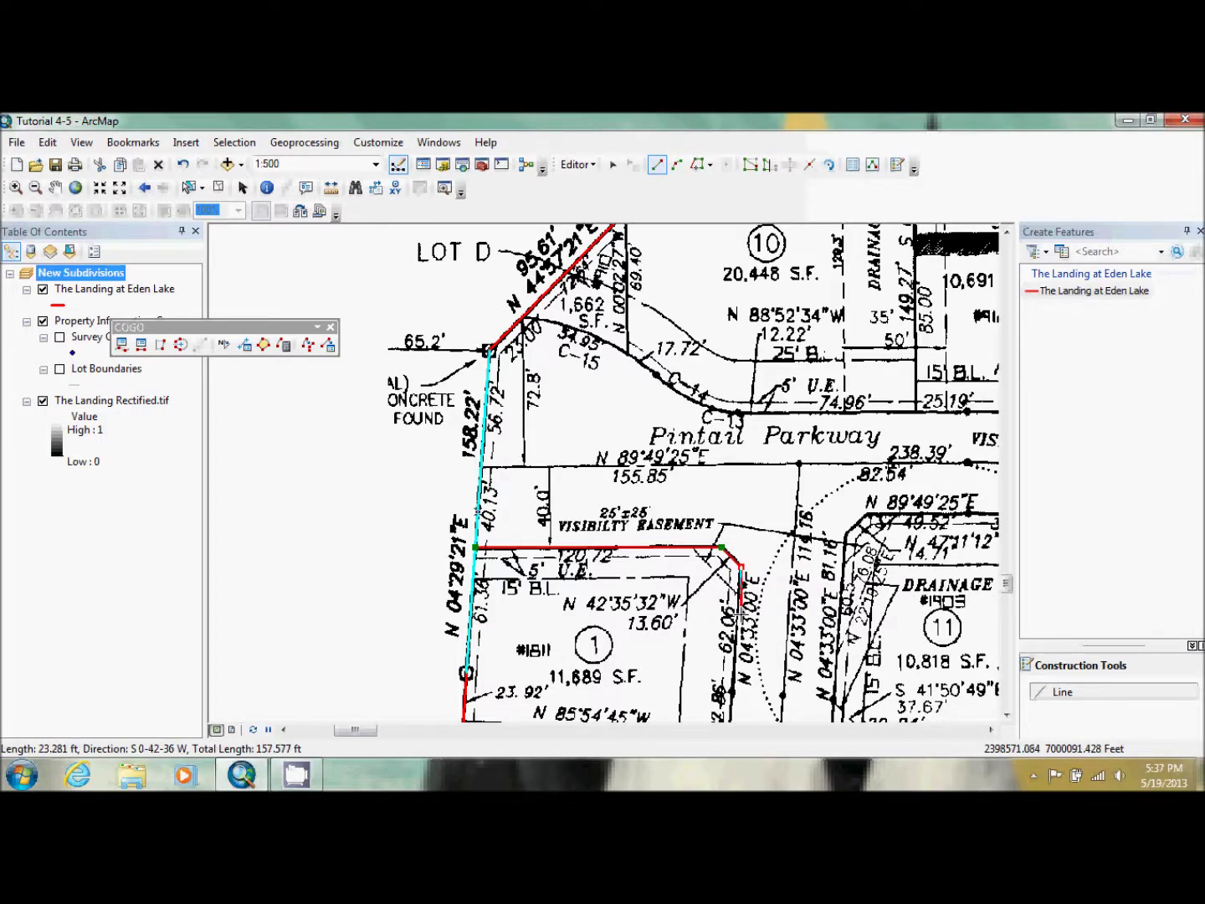
Step: Add a 62.06 ft segment running south along Lot 1's east edge, following the plat line
key("ctrl+l")
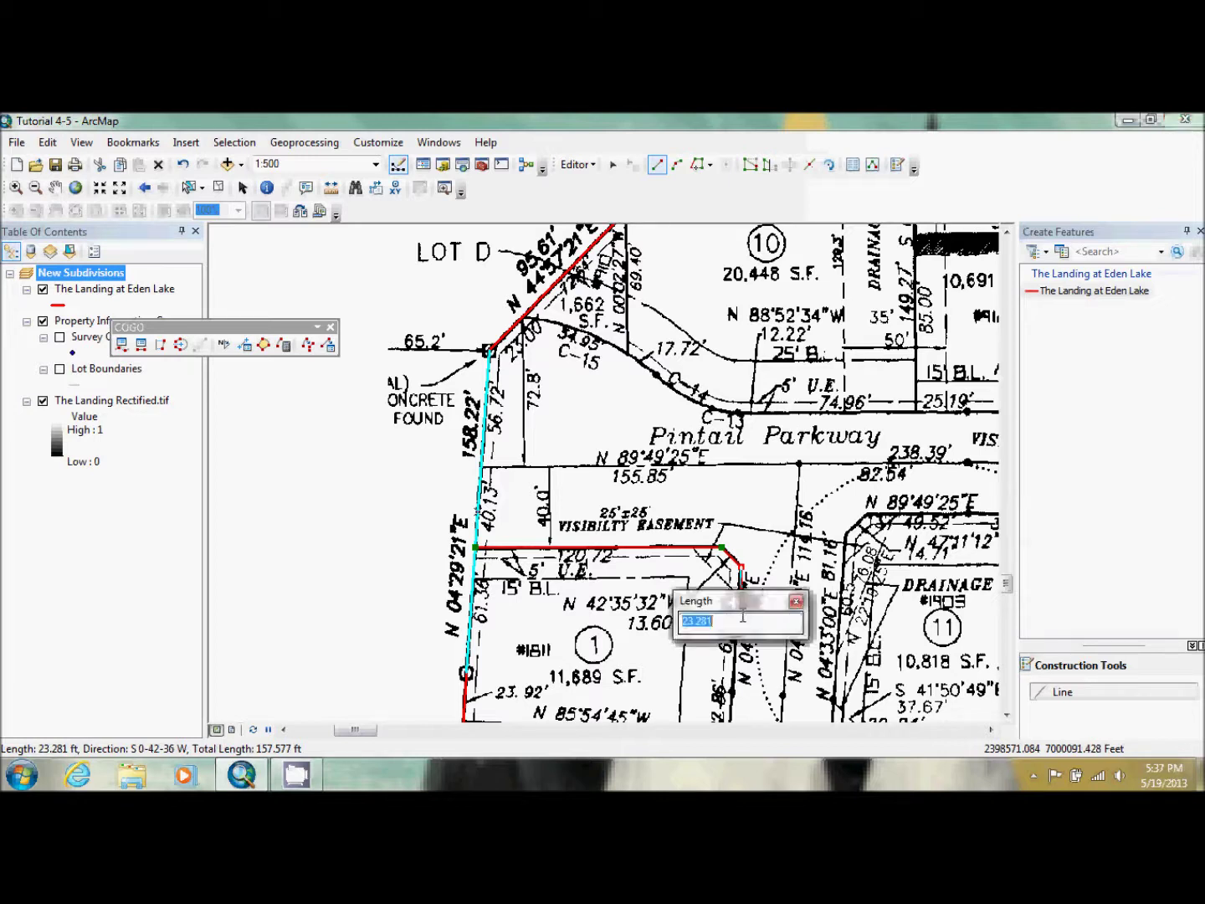
left_click_drag(750, 604, 865, 536)
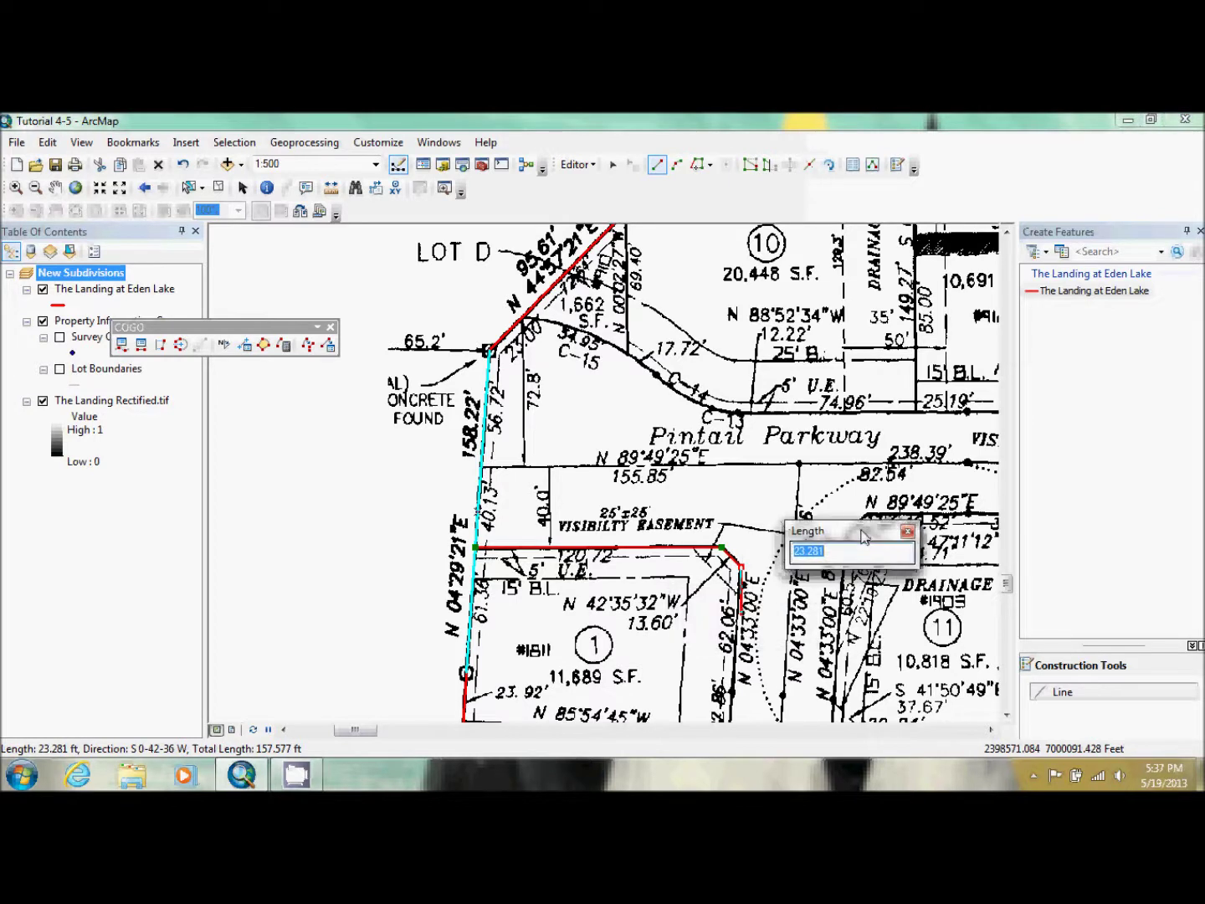
type("62.06")
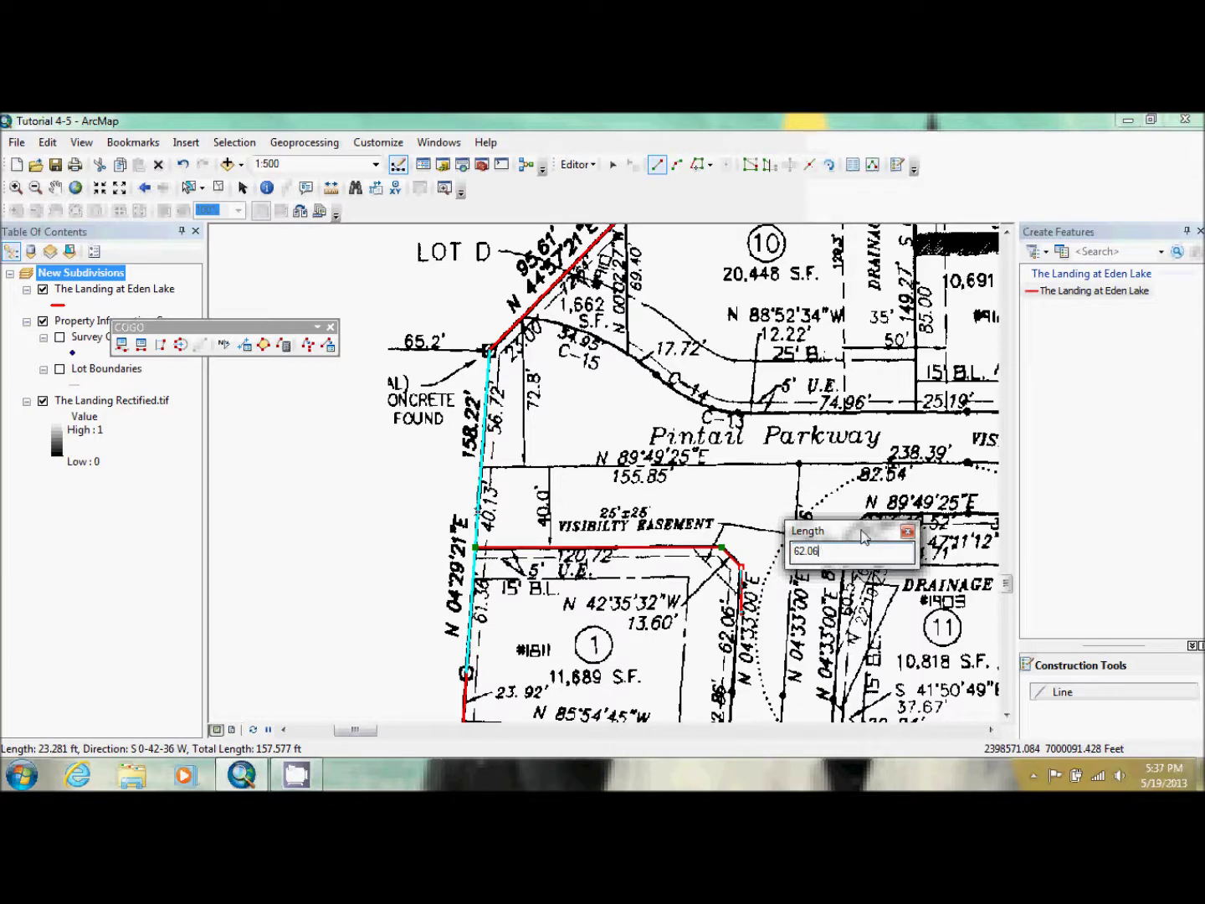
key("Return")
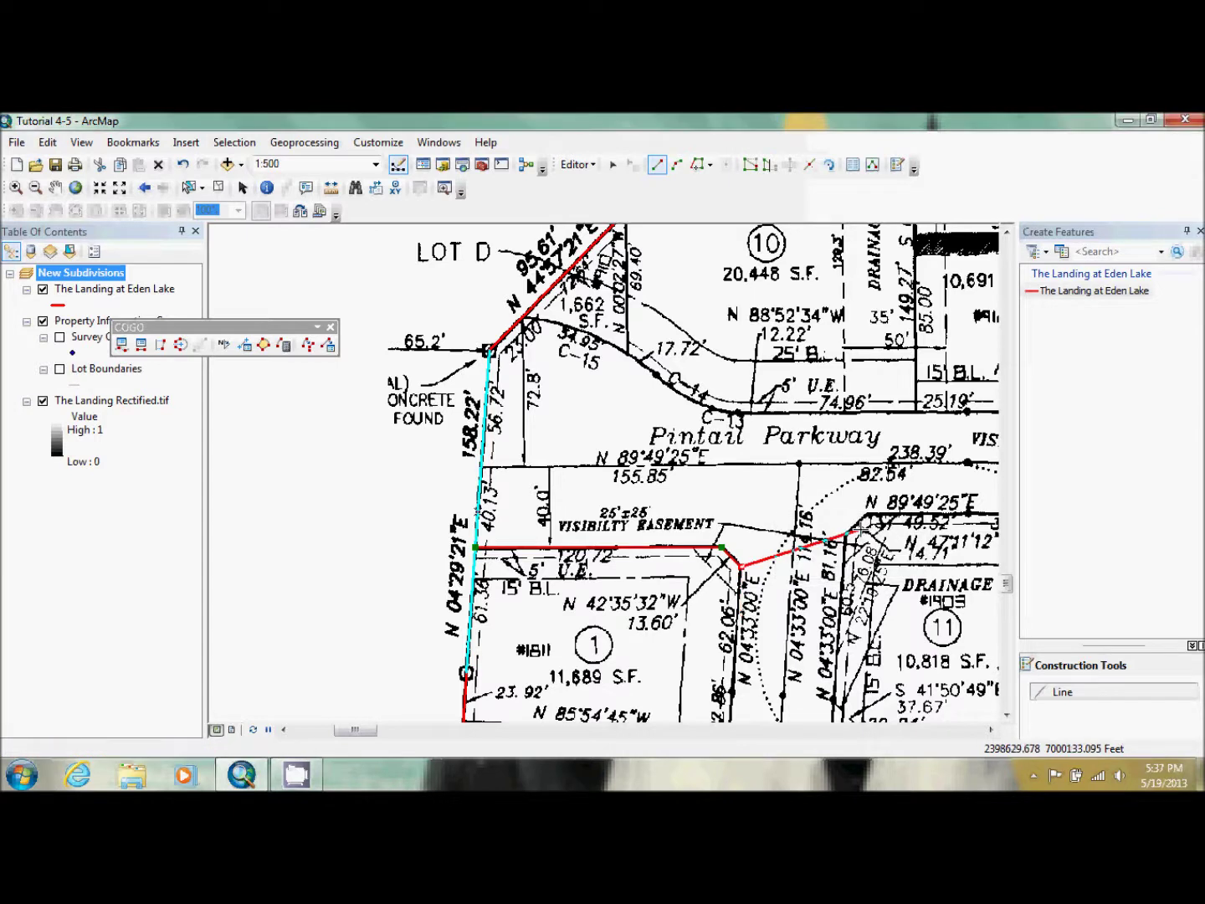
left_click(733, 693)
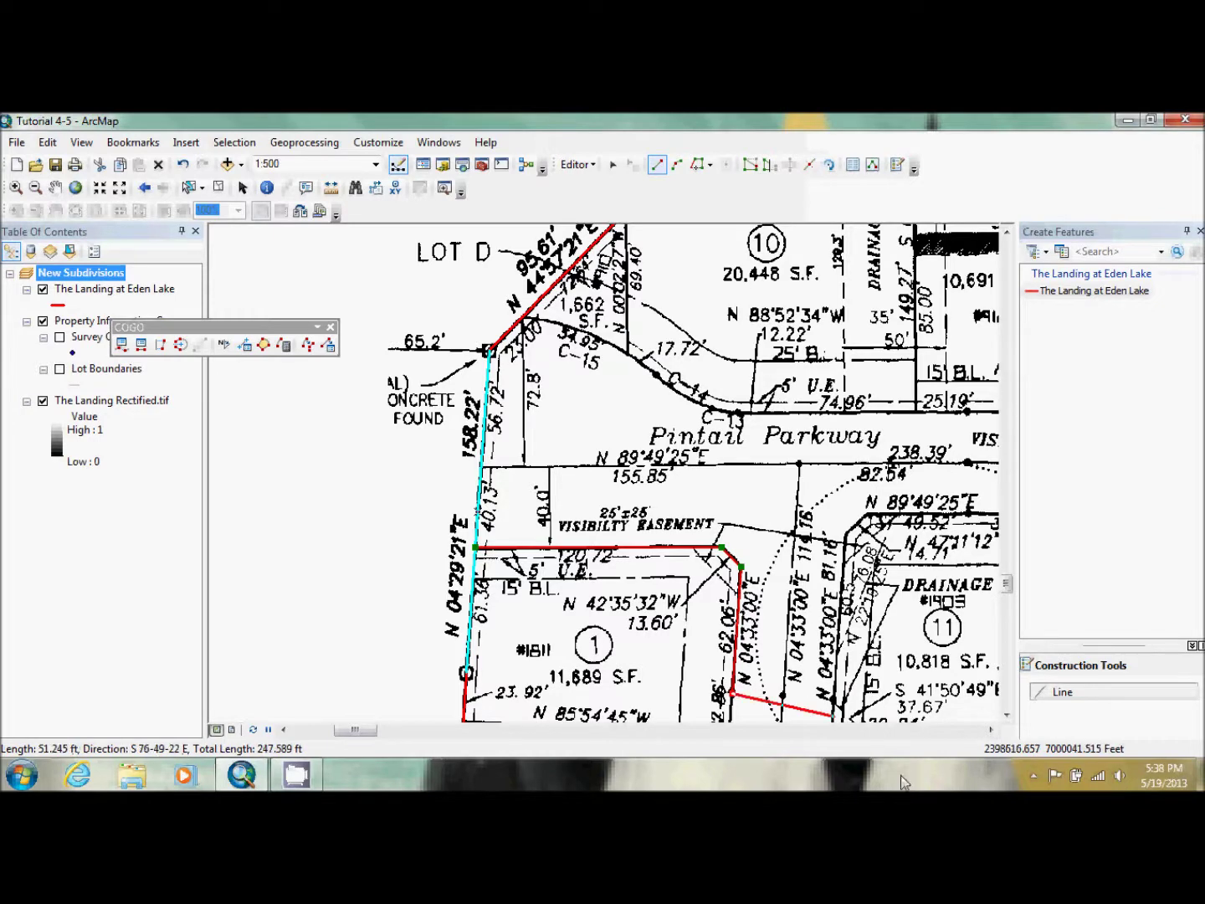
left_click(1006, 716)
left_click_drag(1007, 717, 1008, 719)
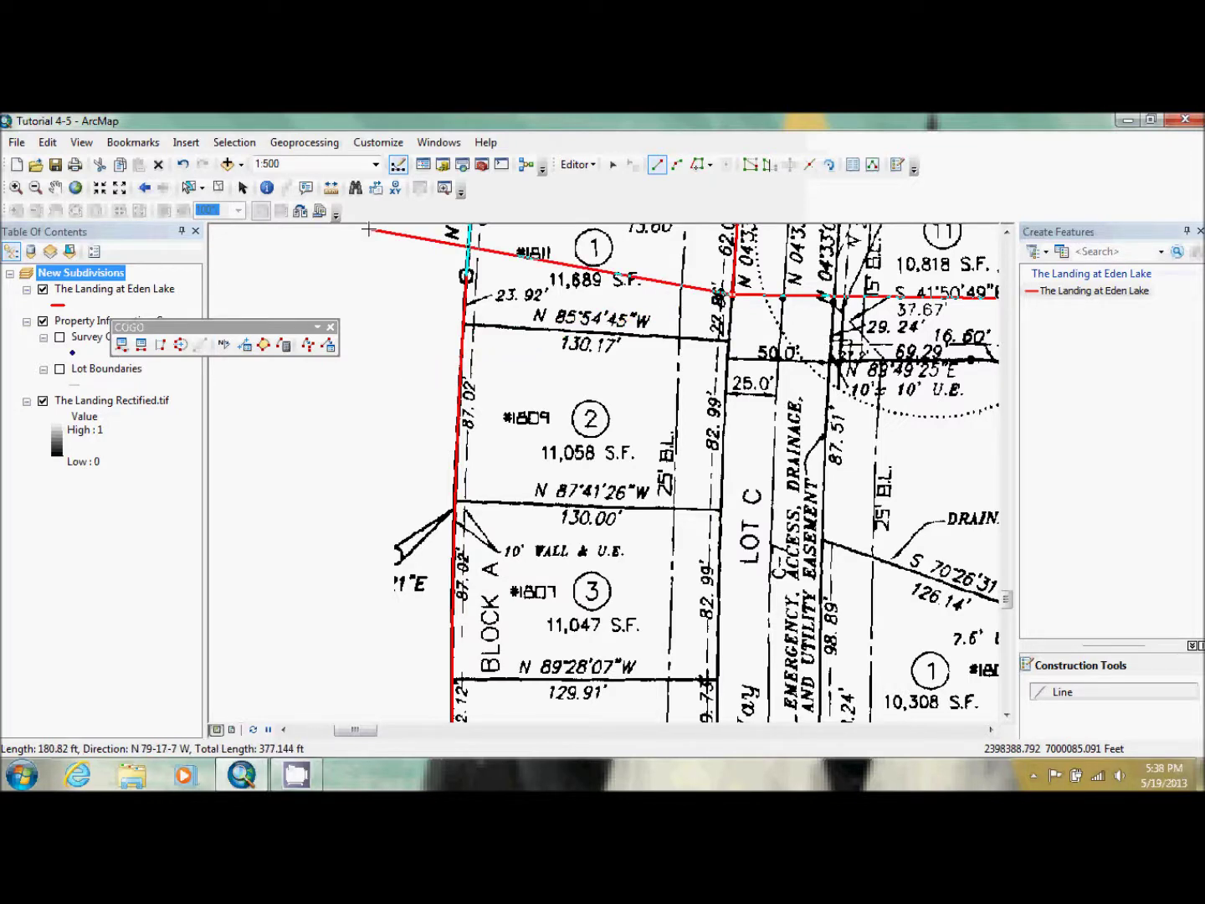
left_click(378, 142)
mouse_move(398, 162)
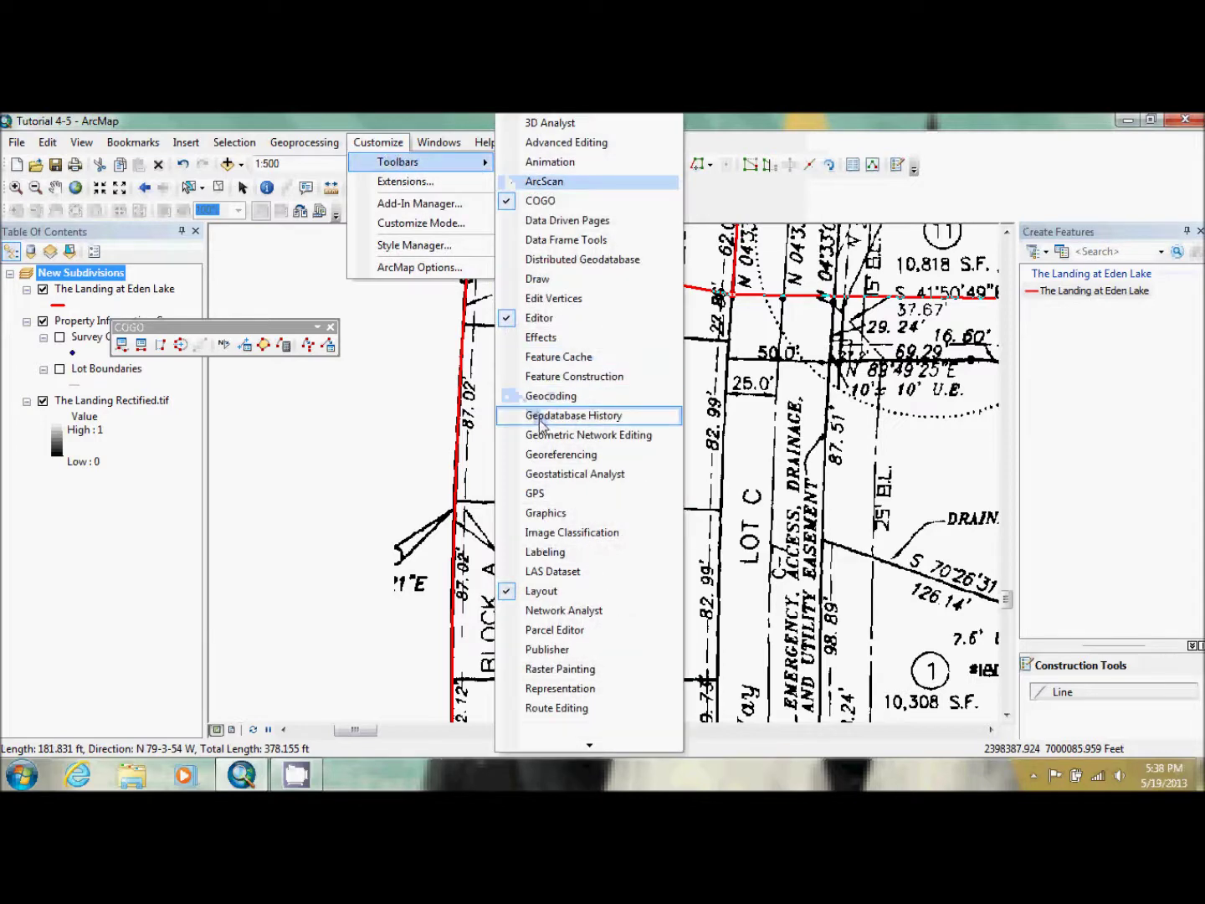
left_click(574, 376)
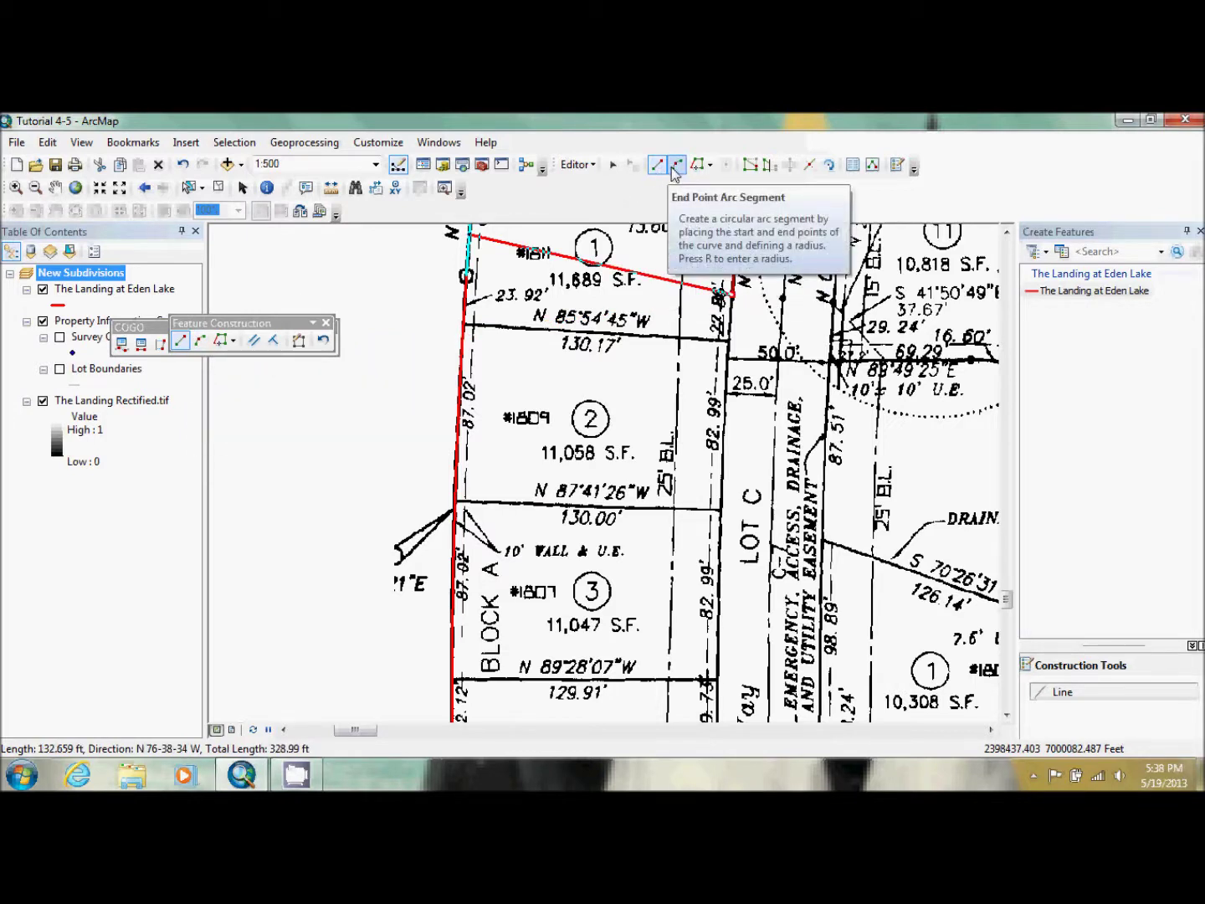
left_click_drag(250, 327, 273, 260)
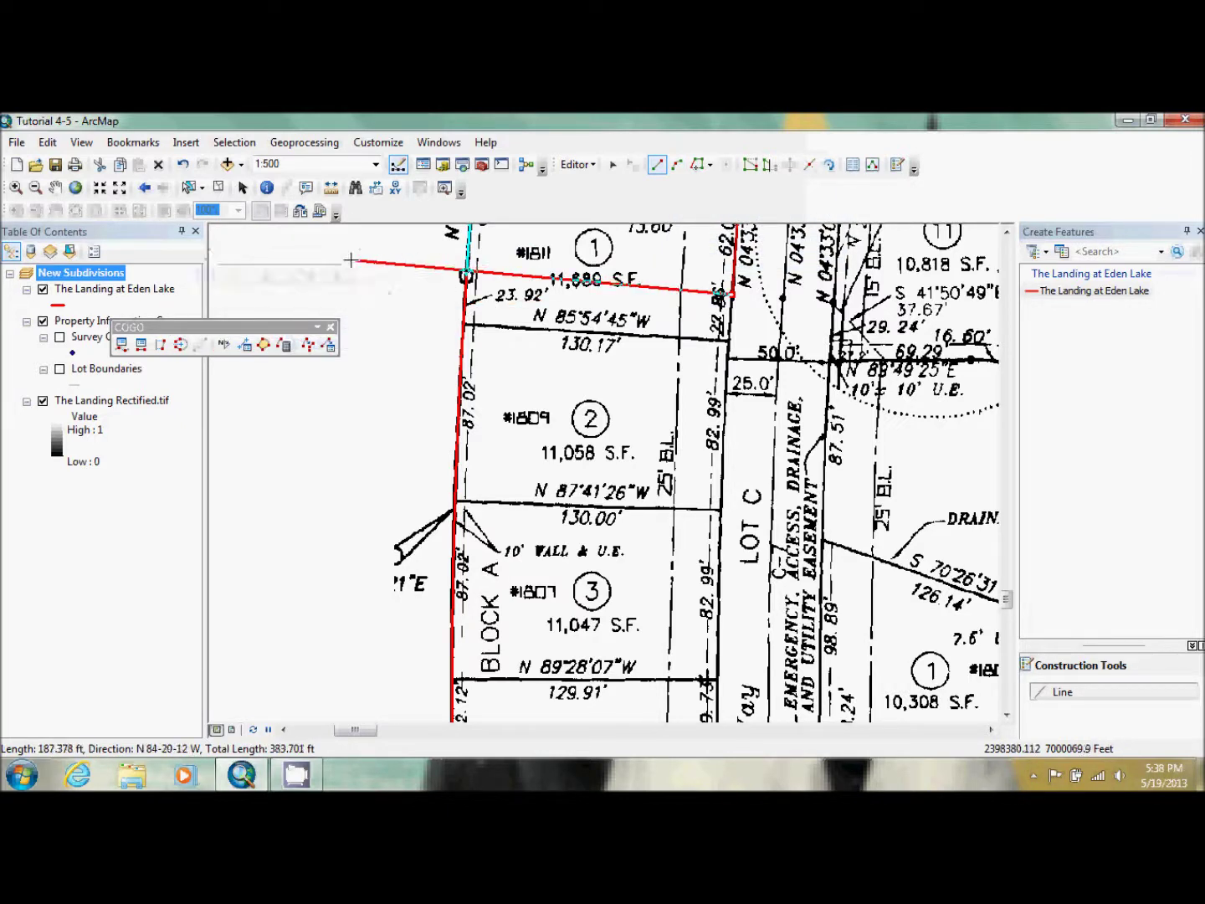
Step: Add an end point arc segment along the west side of Wigeon Way, from the 62.06' segment's end to the 30.73' mark beside Lot 4
left_click(678, 167)
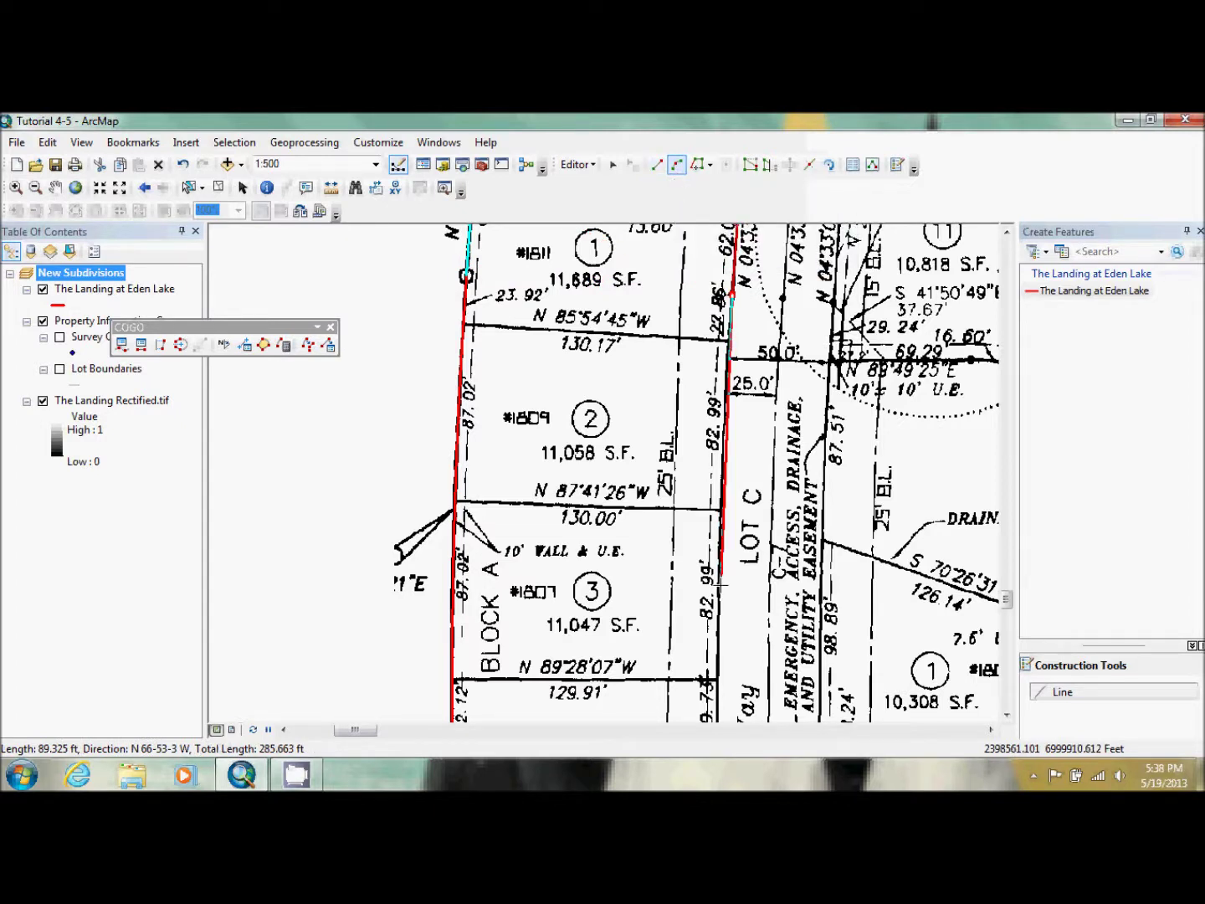
left_click(1007, 716)
left_click(1006, 716)
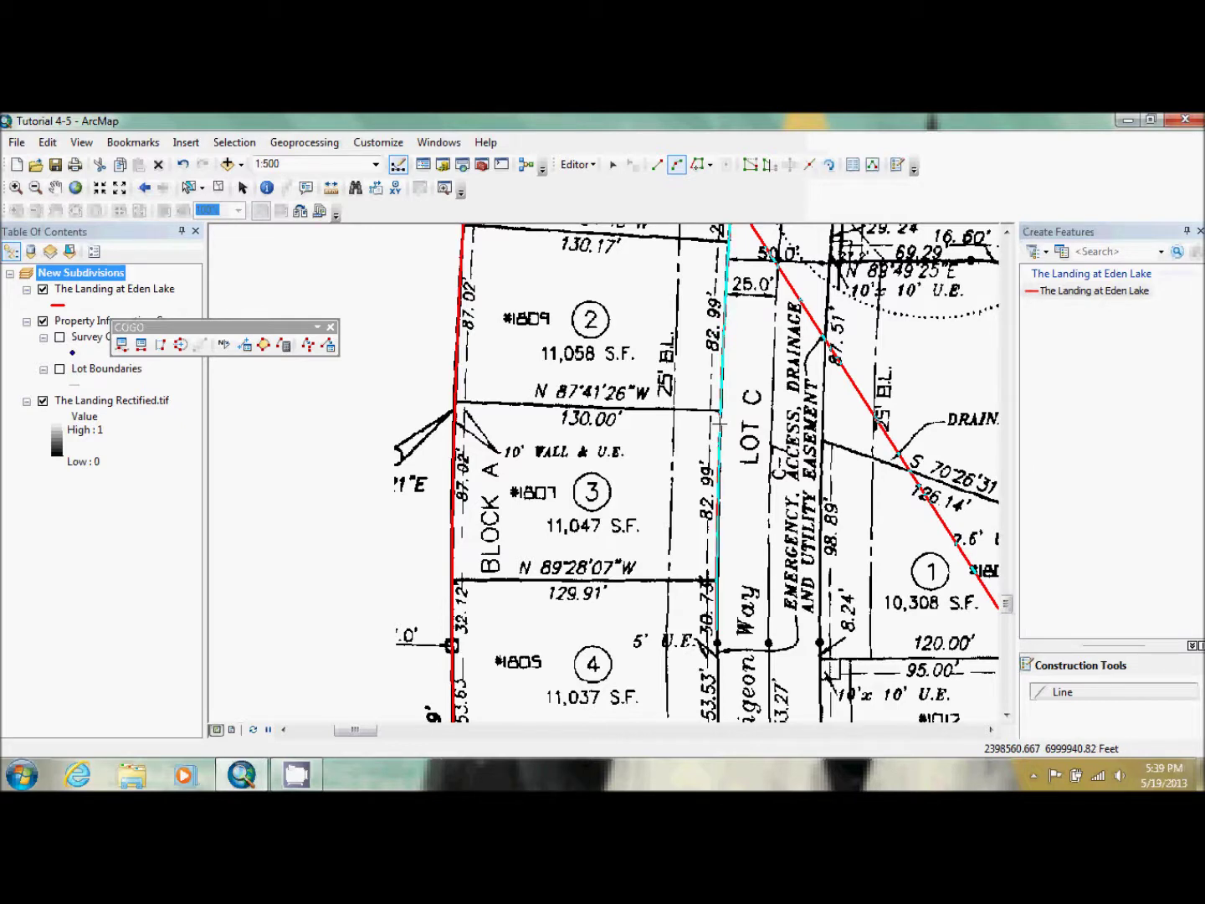
double_click(720, 425)
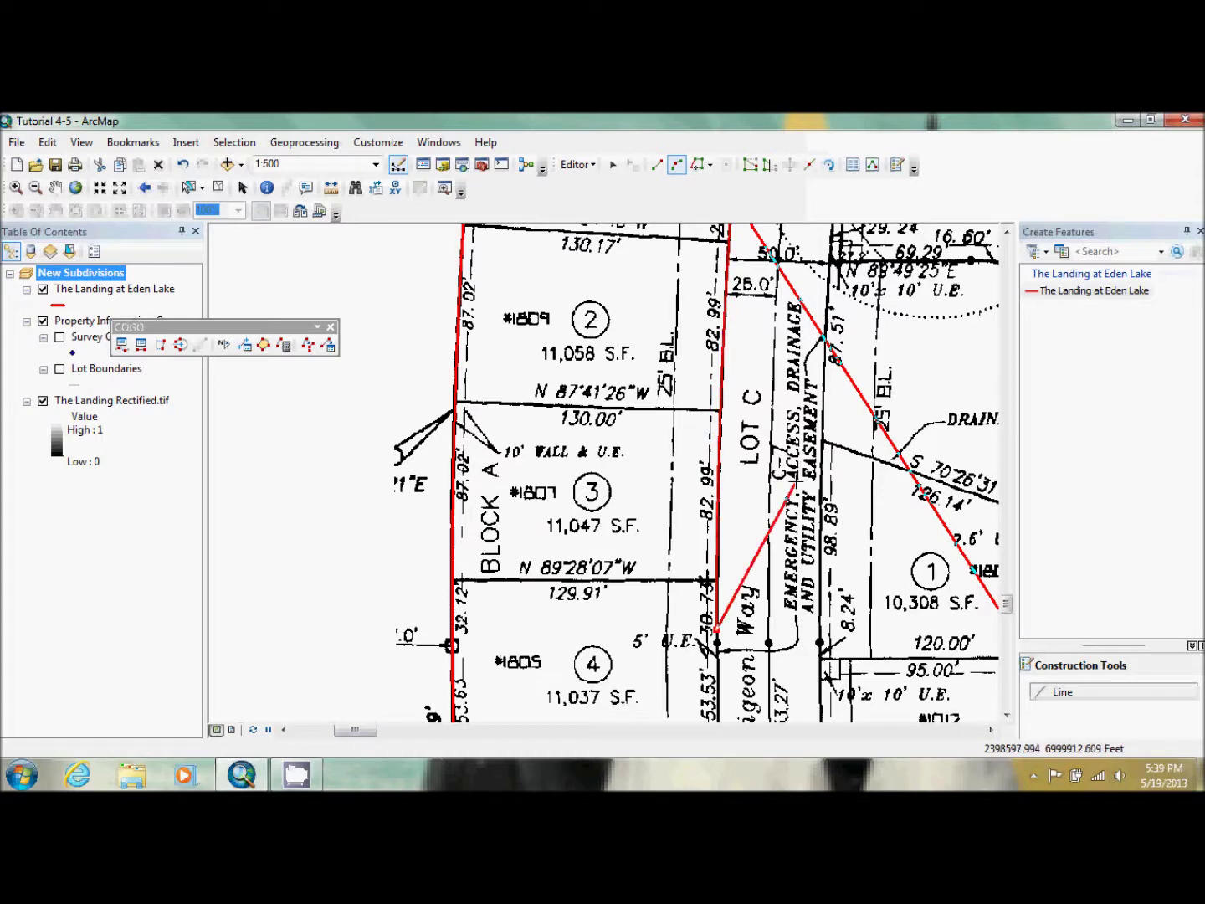
Step: Add a short straight segment from the arc's end to the plat point beside Lot 4 where the 53.53' line begins
left_click(1007, 234)
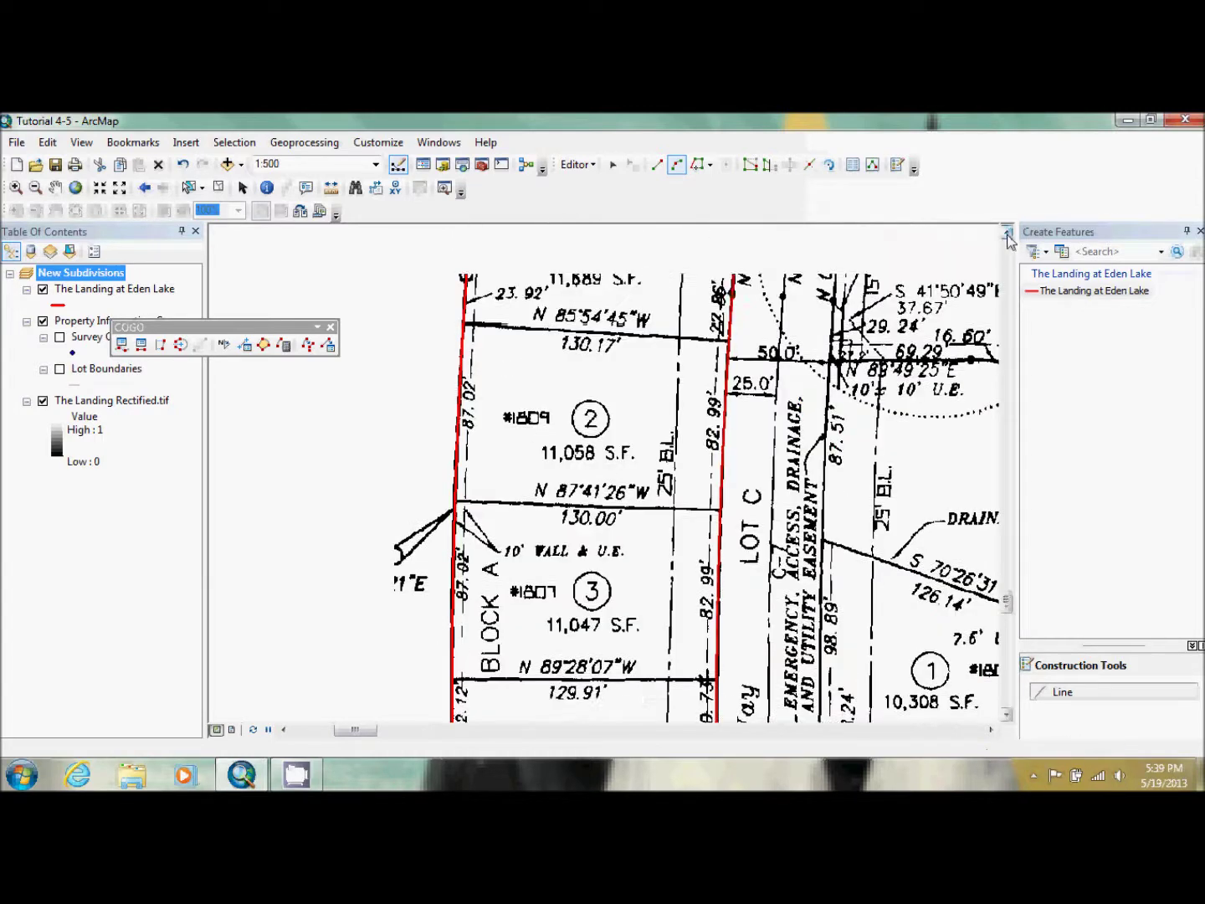
left_click(1006, 718)
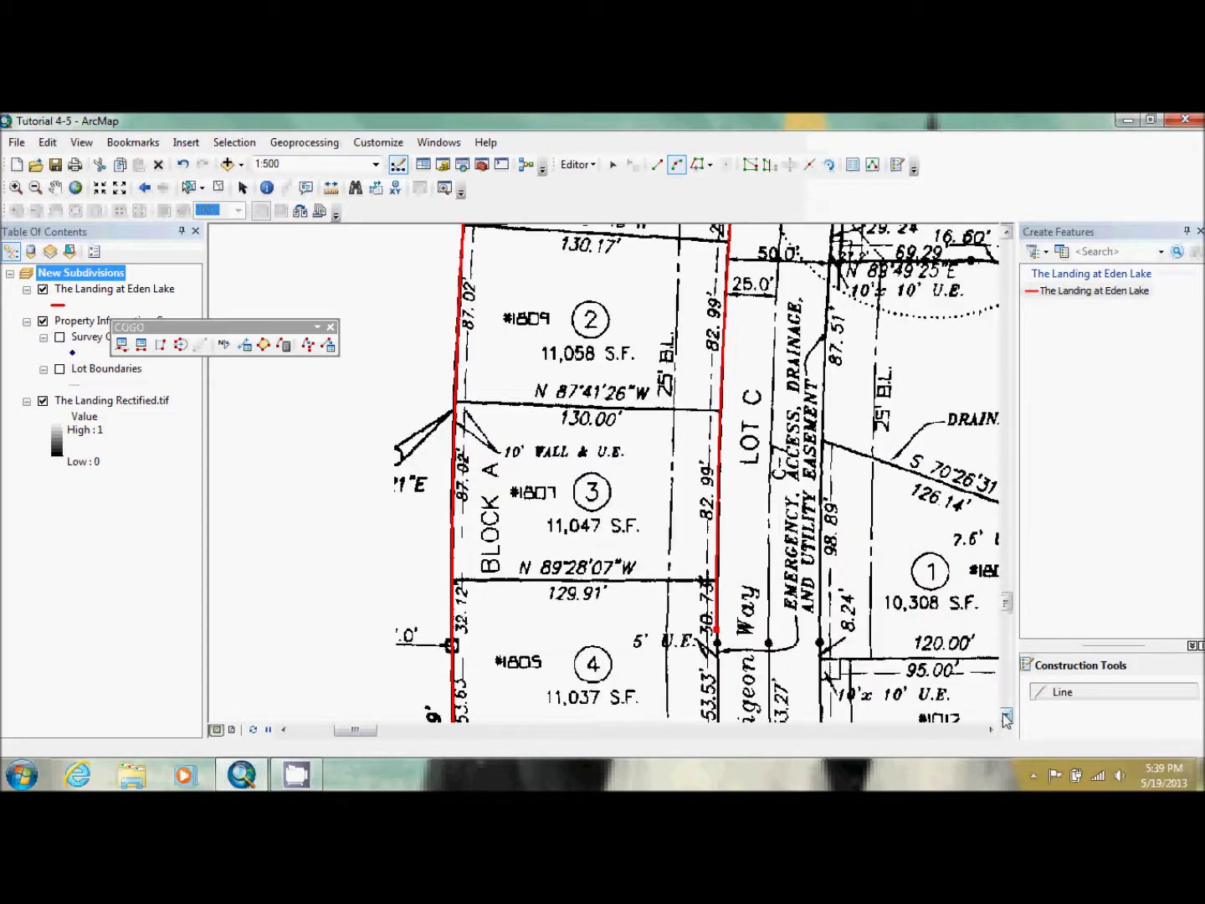
left_click(1006, 717)
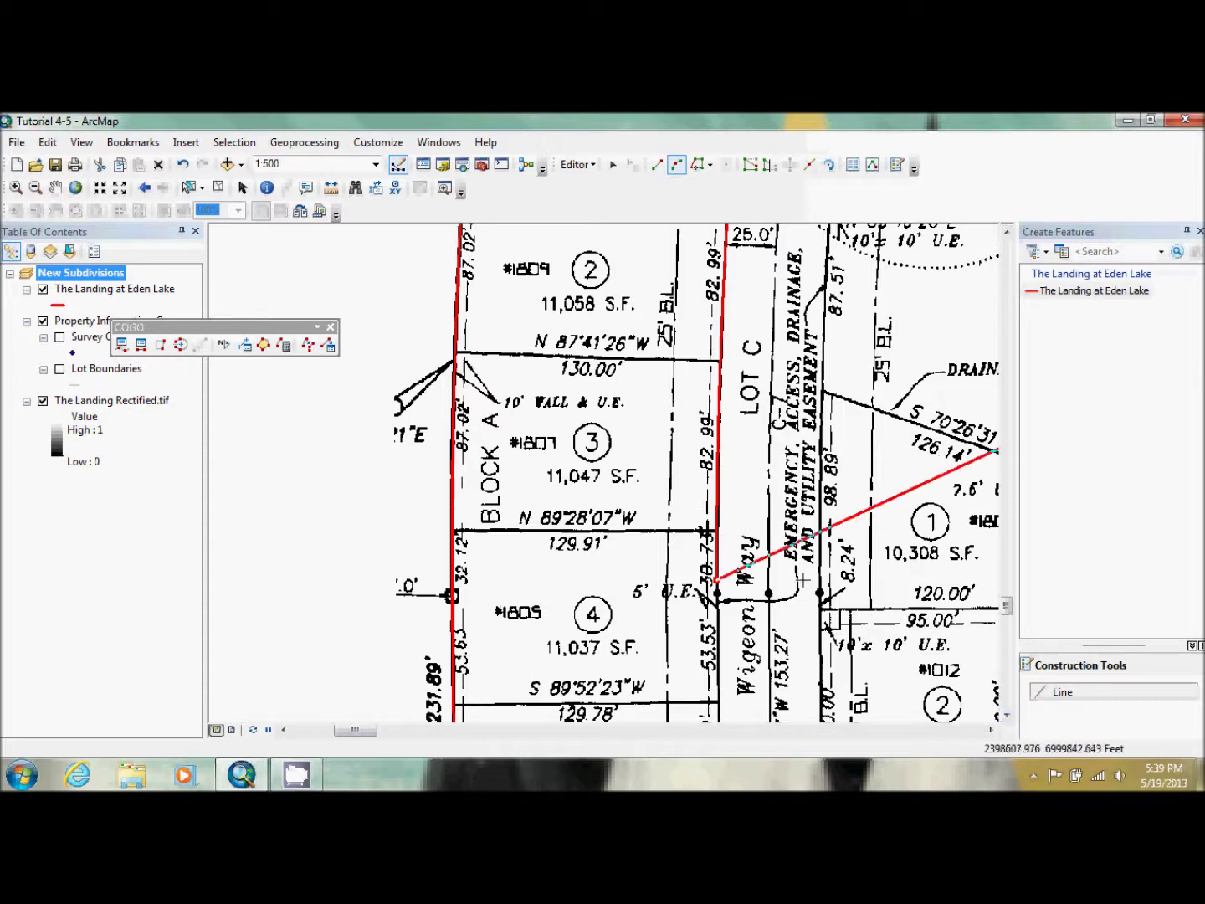
left_click(657, 164)
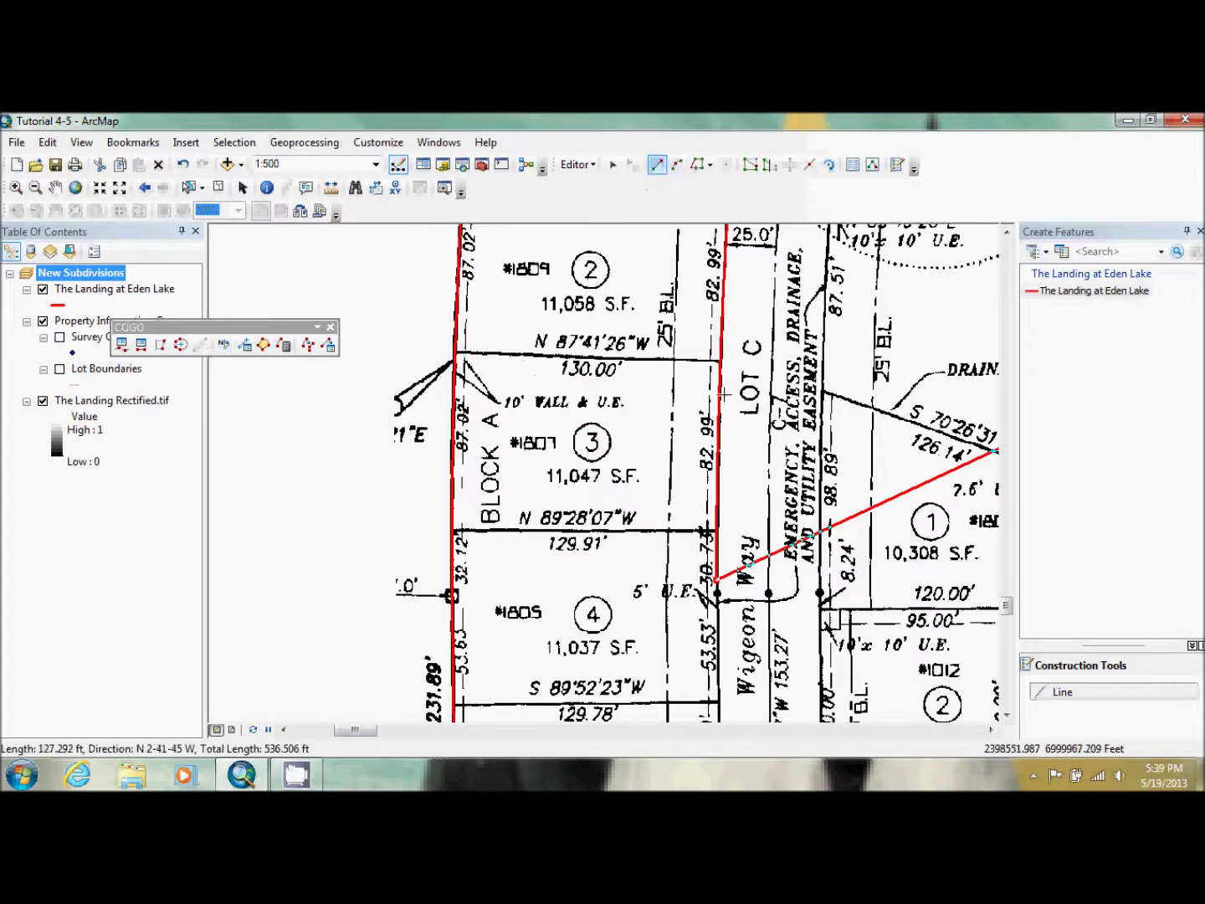
left_click(1008, 718)
left_click(1007, 718)
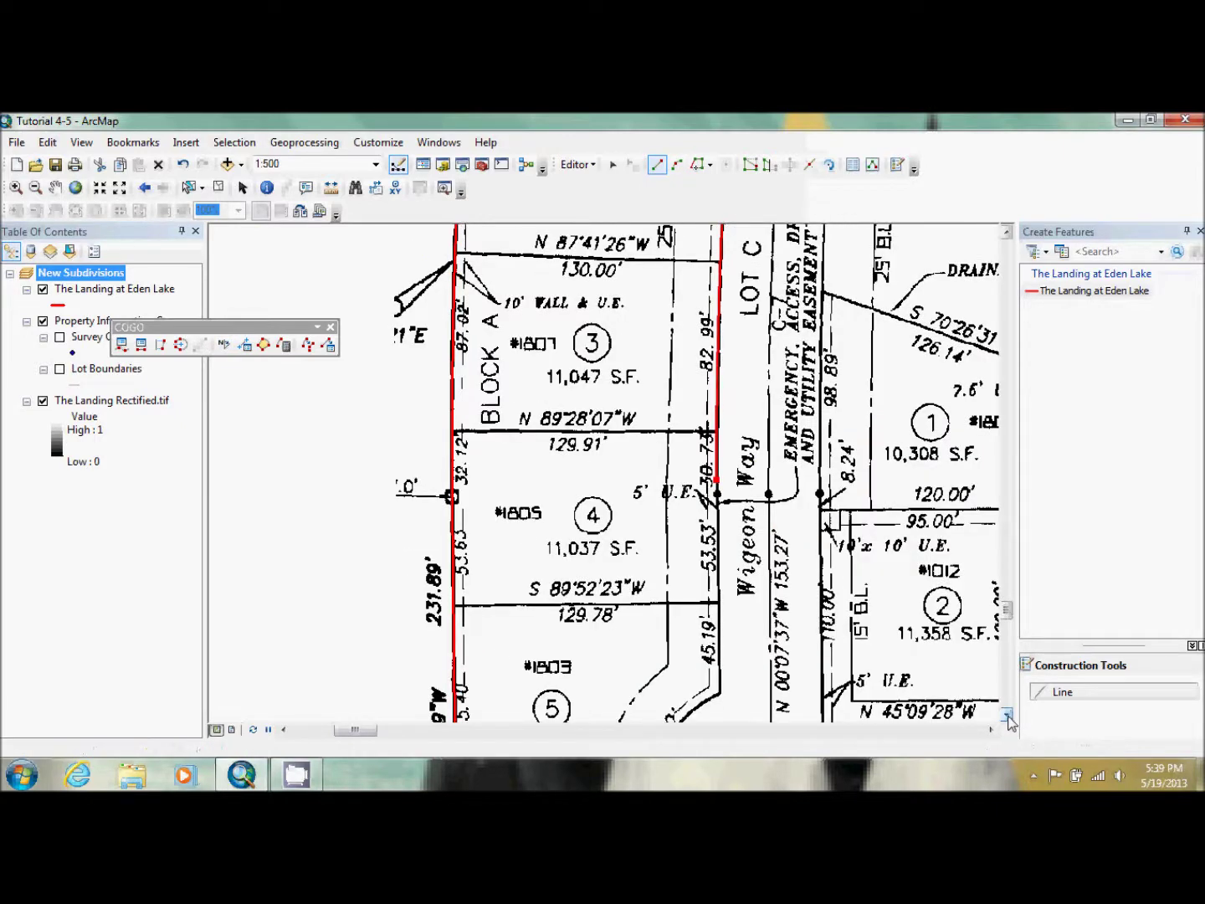
left_click(1008, 719)
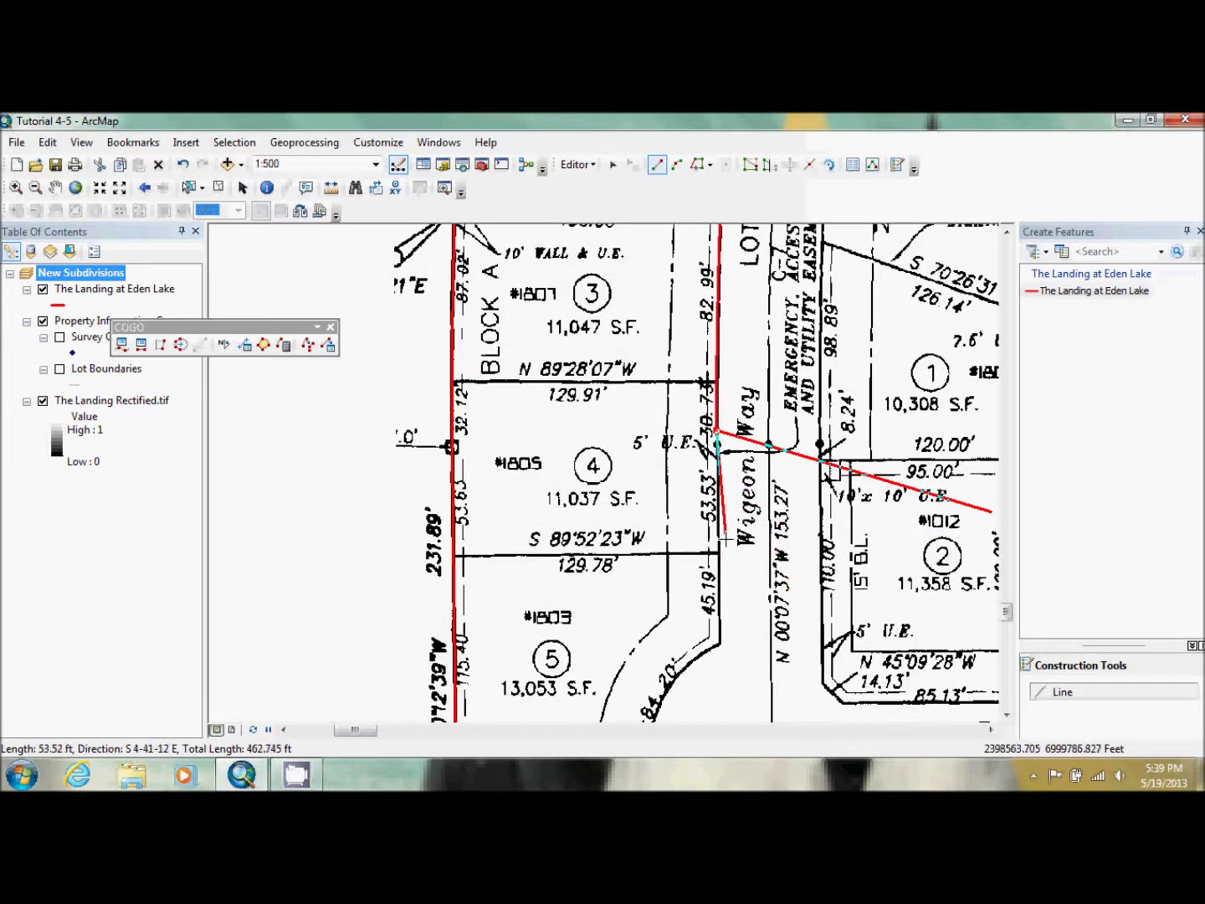
left_click(717, 441)
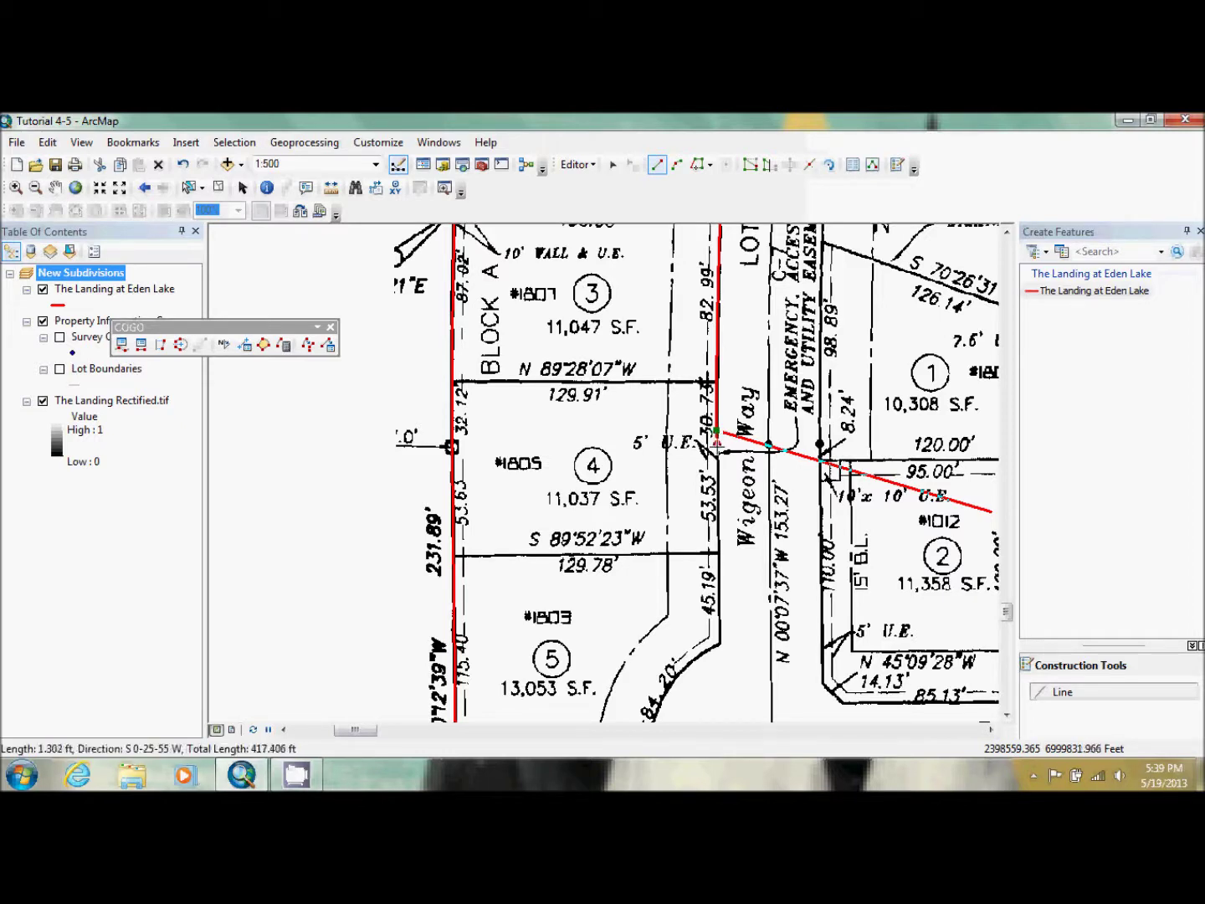
Step: Add a 53.53 ft segment running south along Lot 4's east edge, following the plat line
key("ctrl+l")
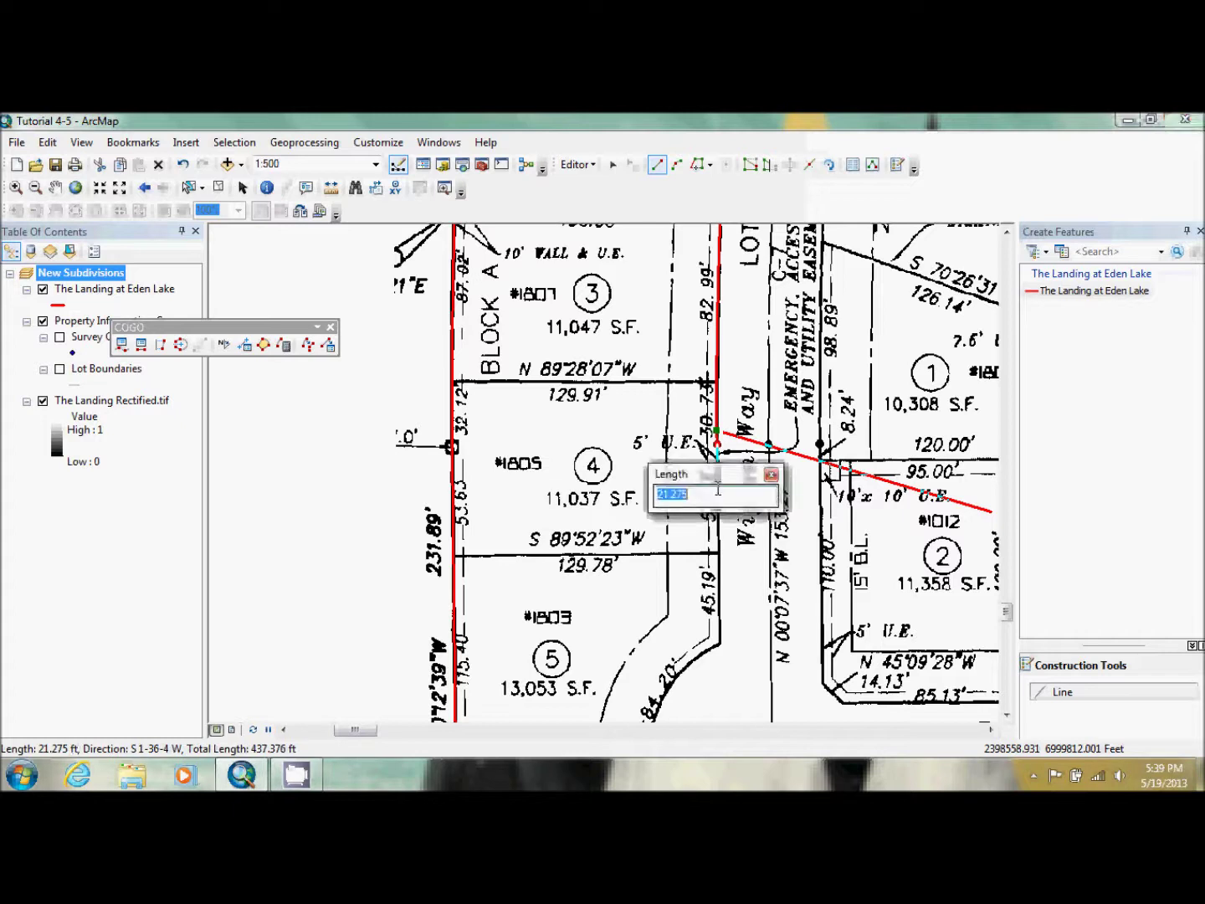
left_click_drag(702, 485, 825, 477)
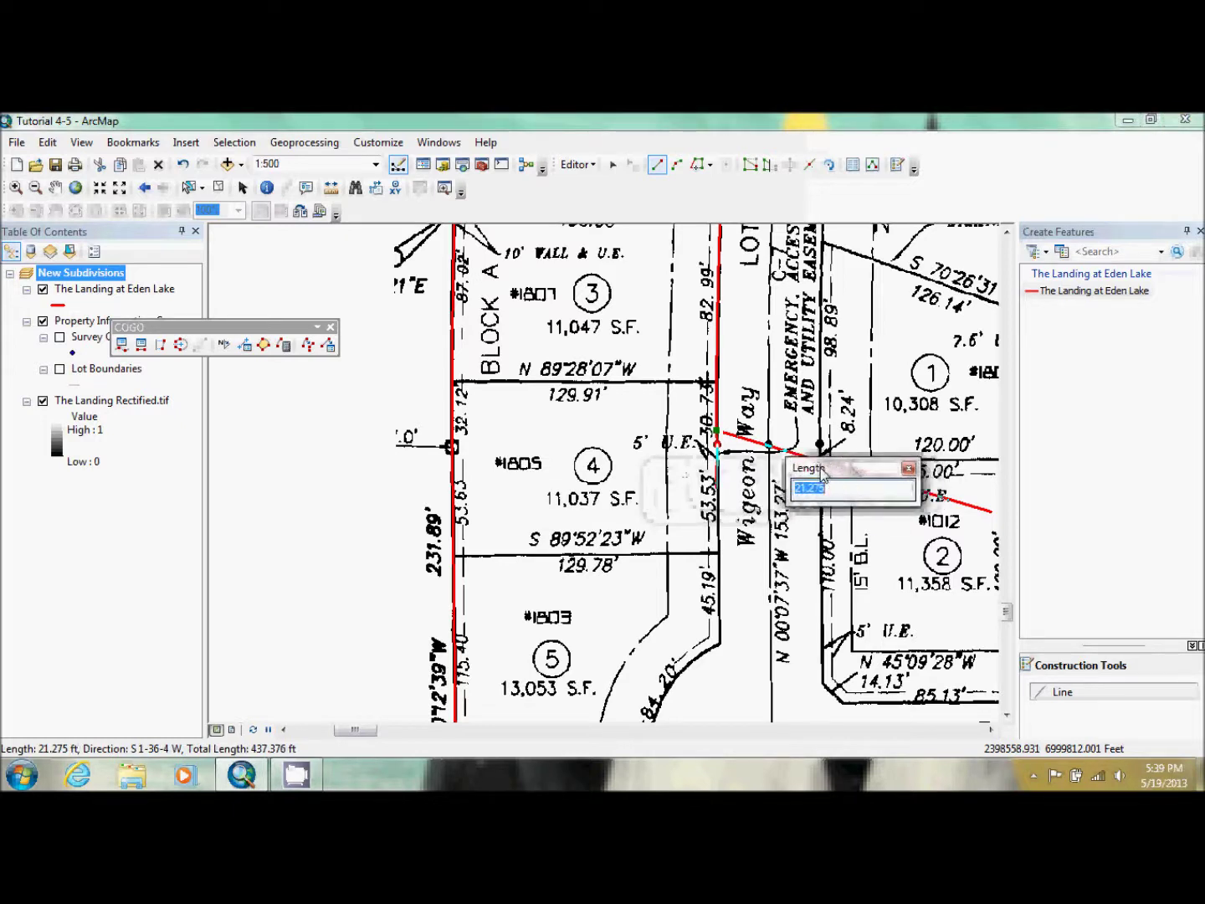
type("53.5")
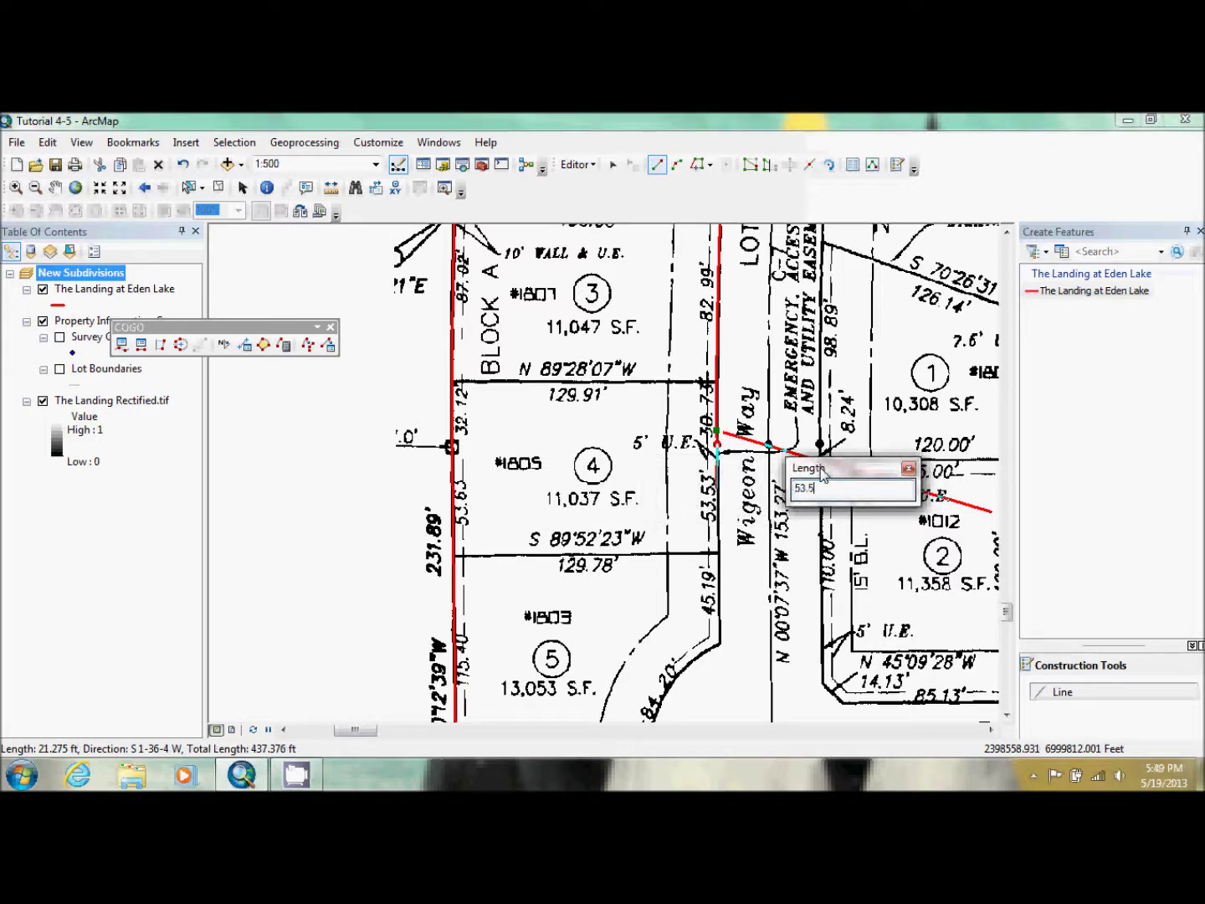
type("3")
key("Return")
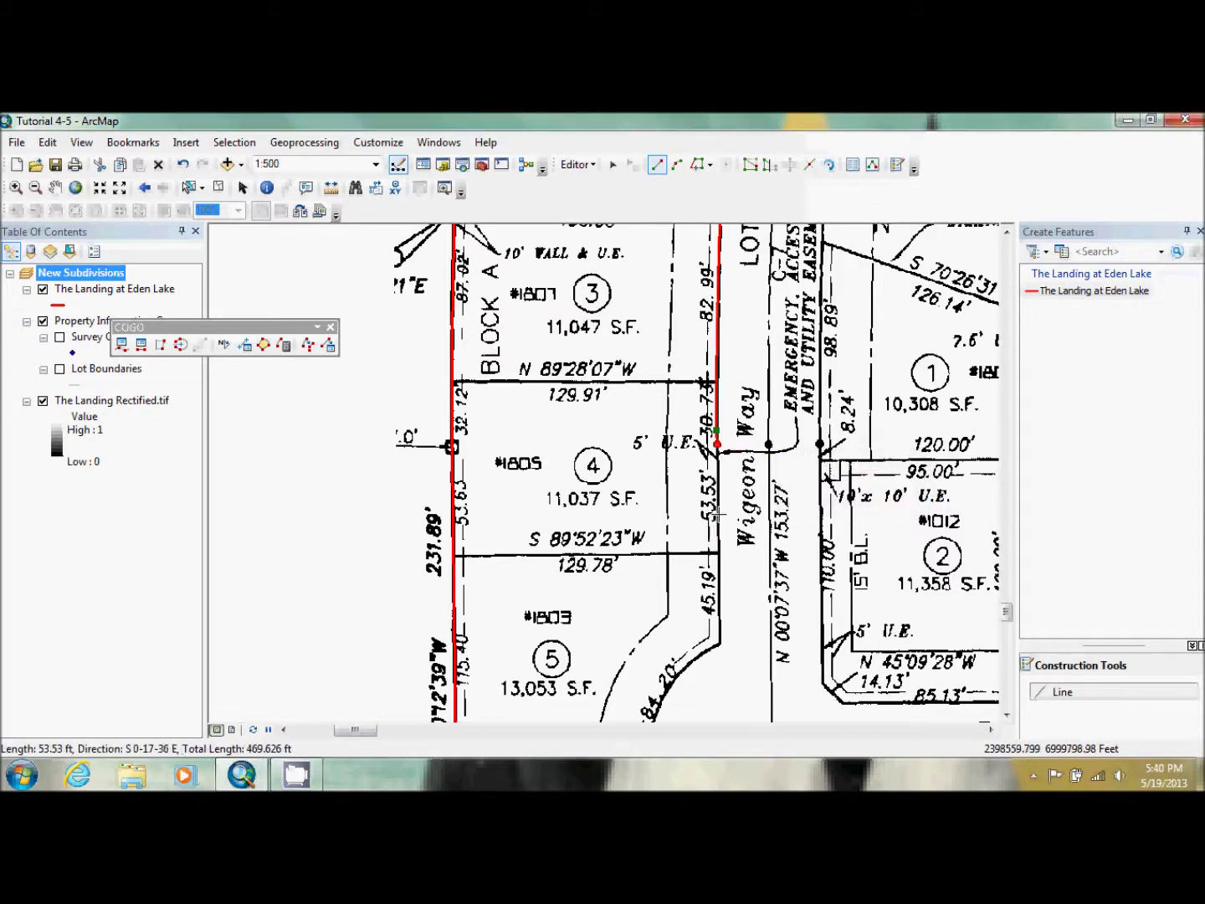
left_click(717, 512)
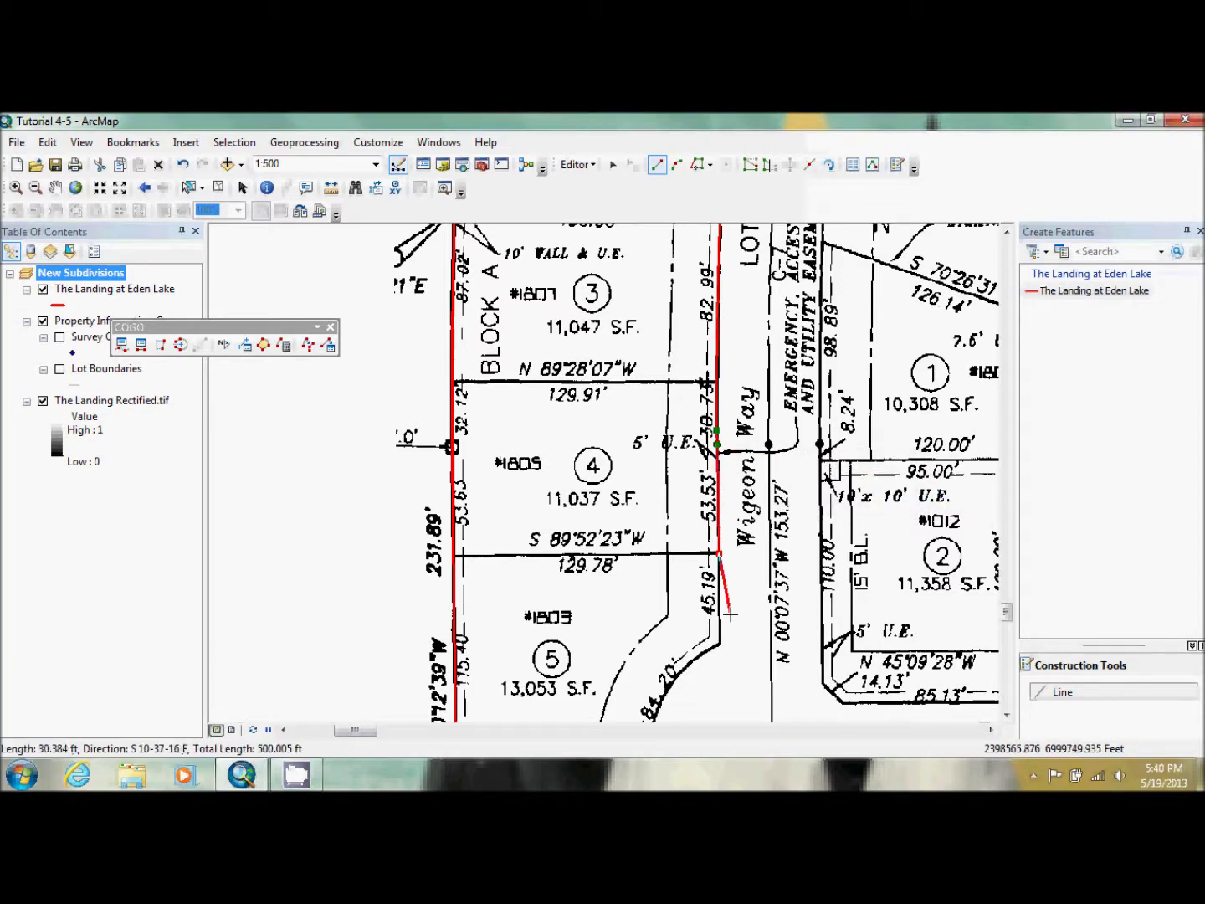
Step: Add a 45.19 ft segment running south along Lot 5's east edge to the start of the cul-de-sac curve
key("ctrl+l")
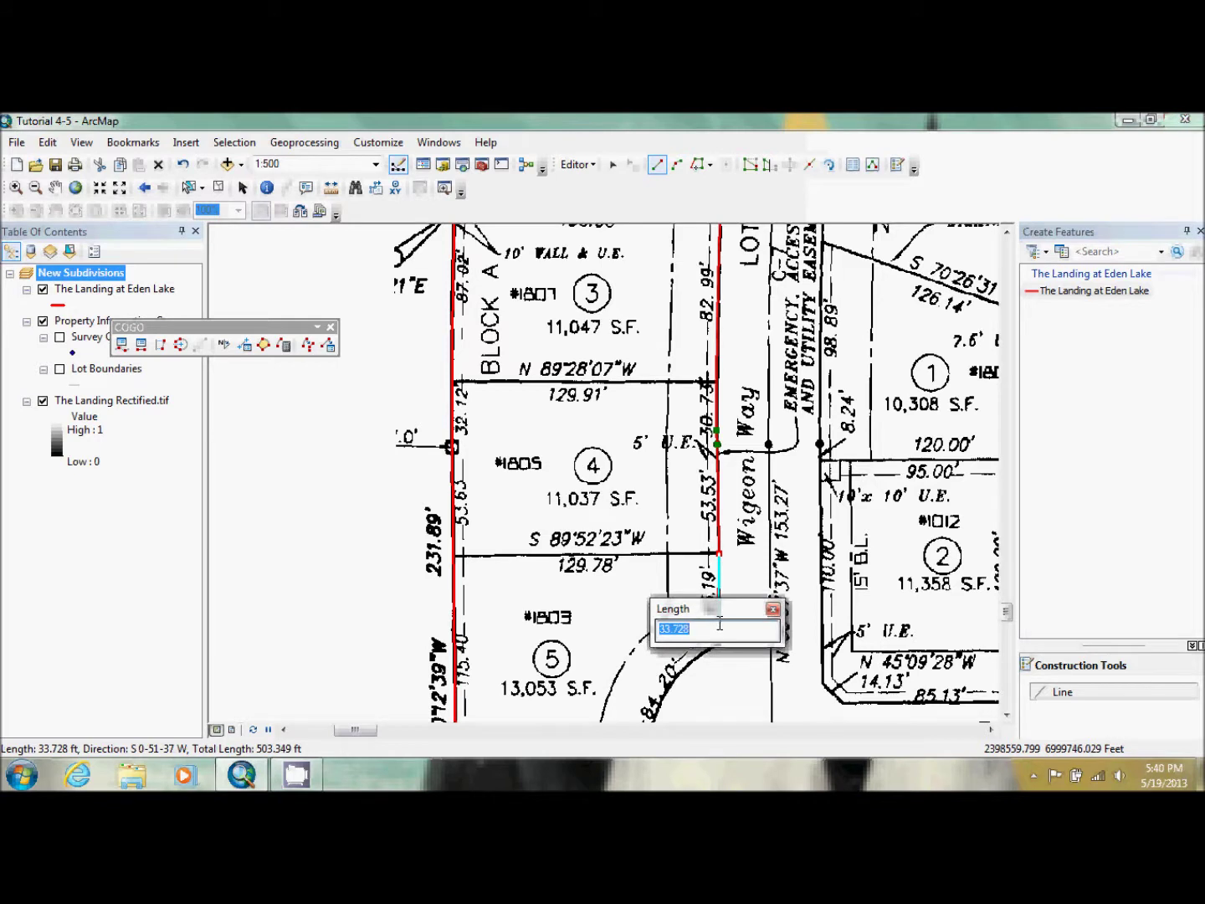
left_click_drag(708, 607, 825, 581)
type("45.19")
key("Return")
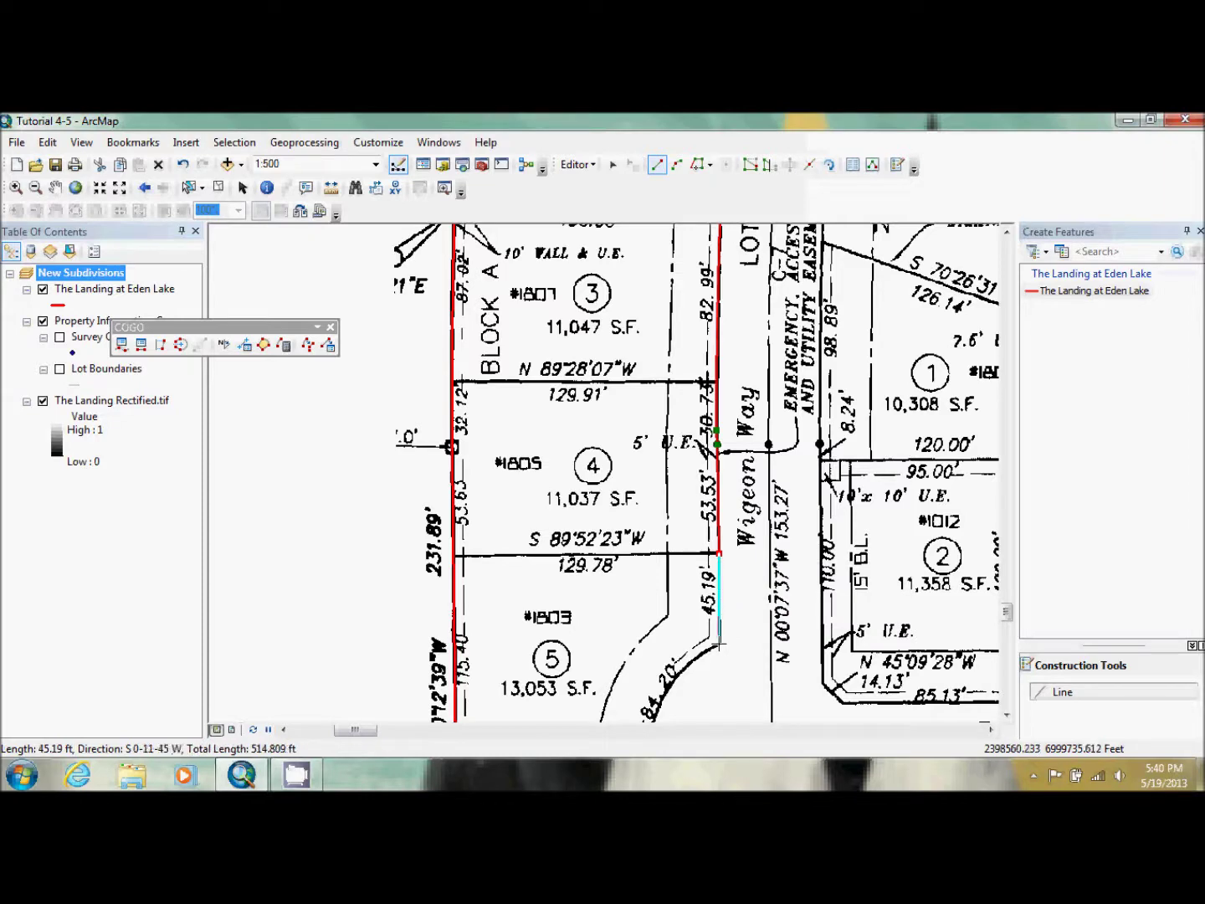
left_click(719, 645)
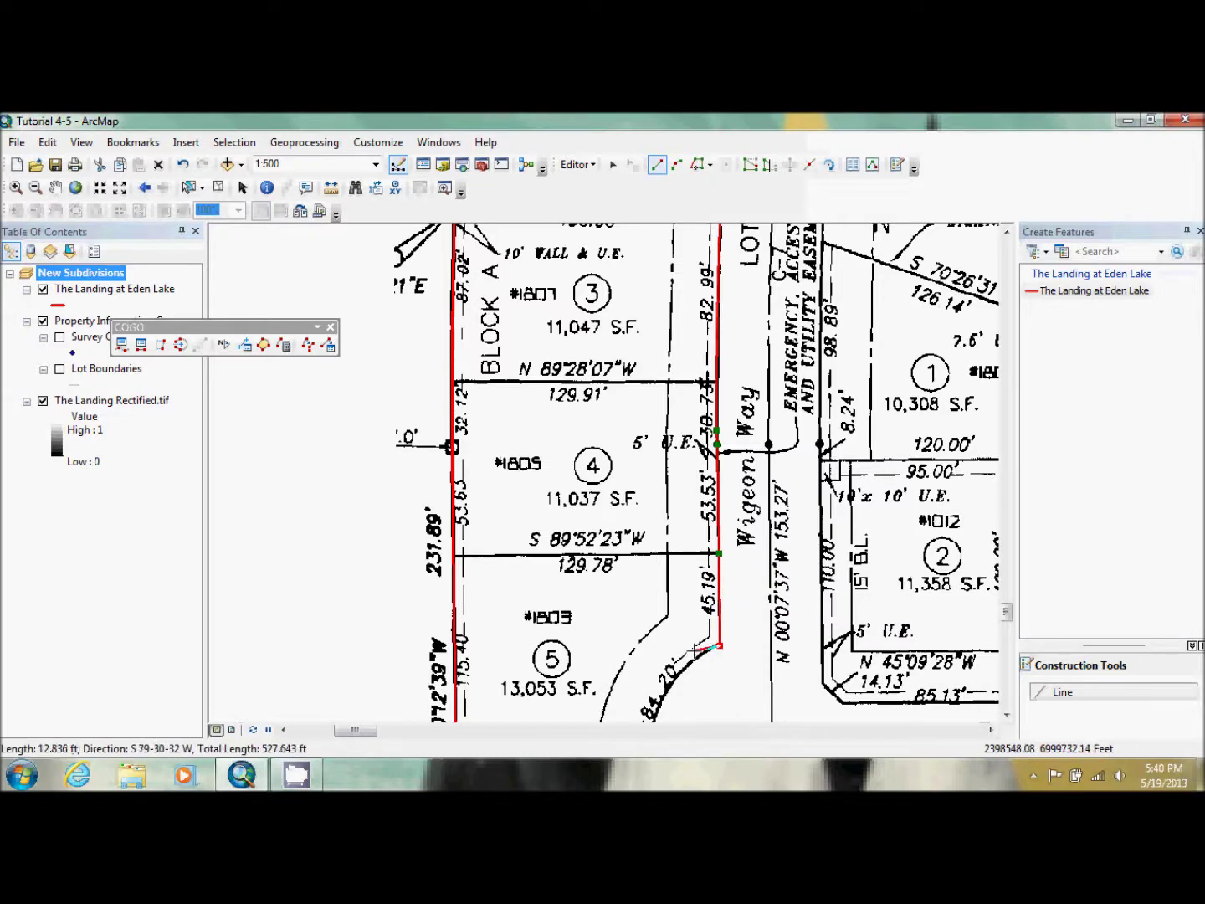
Step: Add an end point arc segment around the cul-de-sac to the start of the 21.50' line, following the plat's 60' radius curve
left_click(1009, 716)
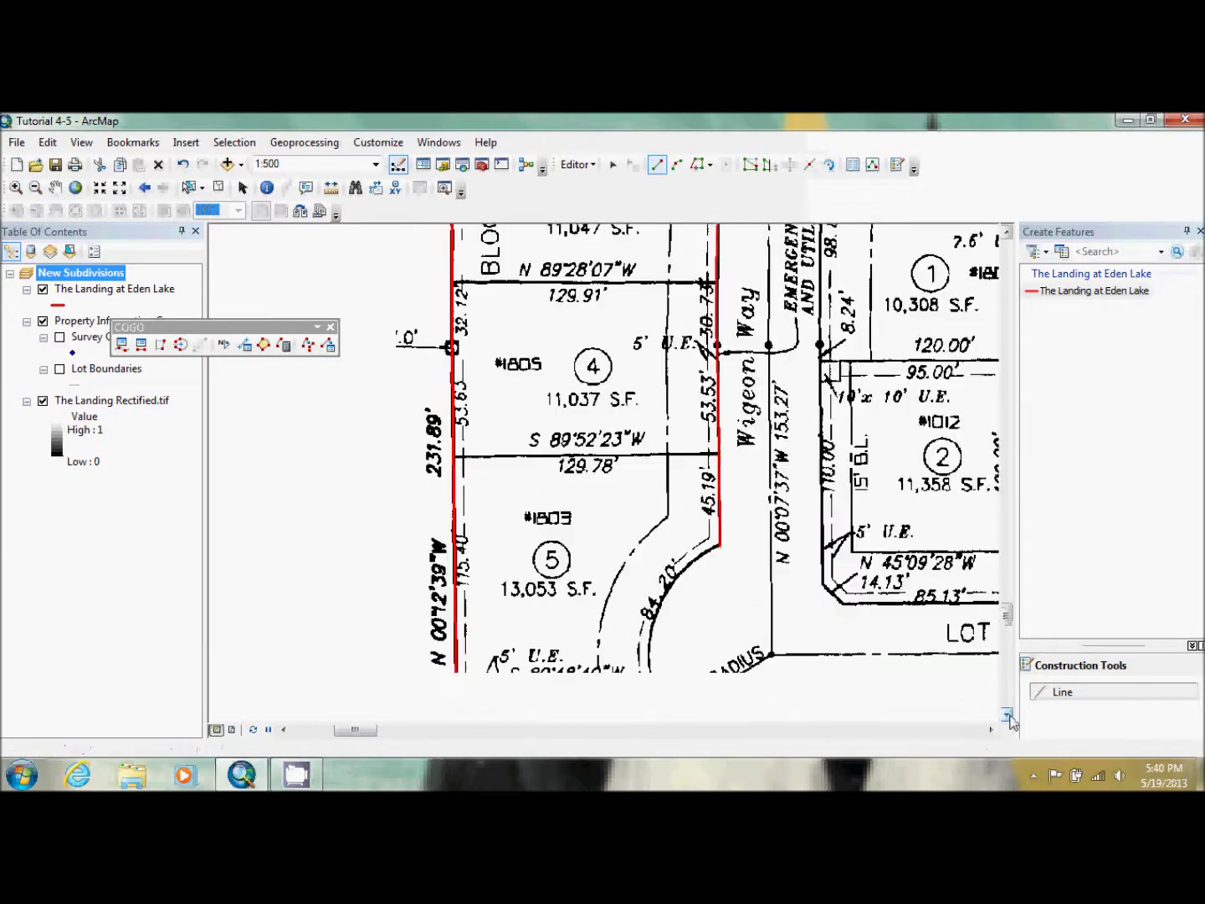
left_click(1008, 716)
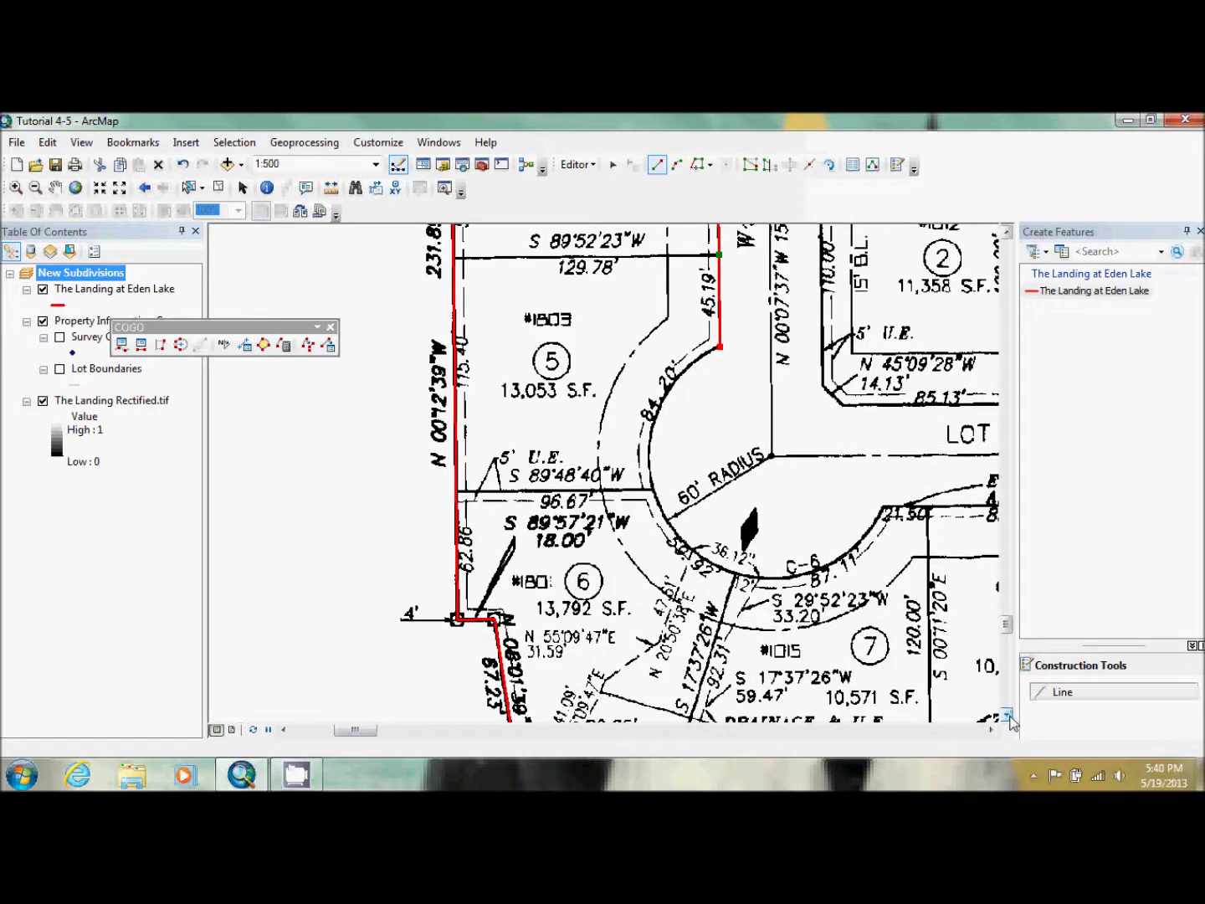
left_click(677, 164)
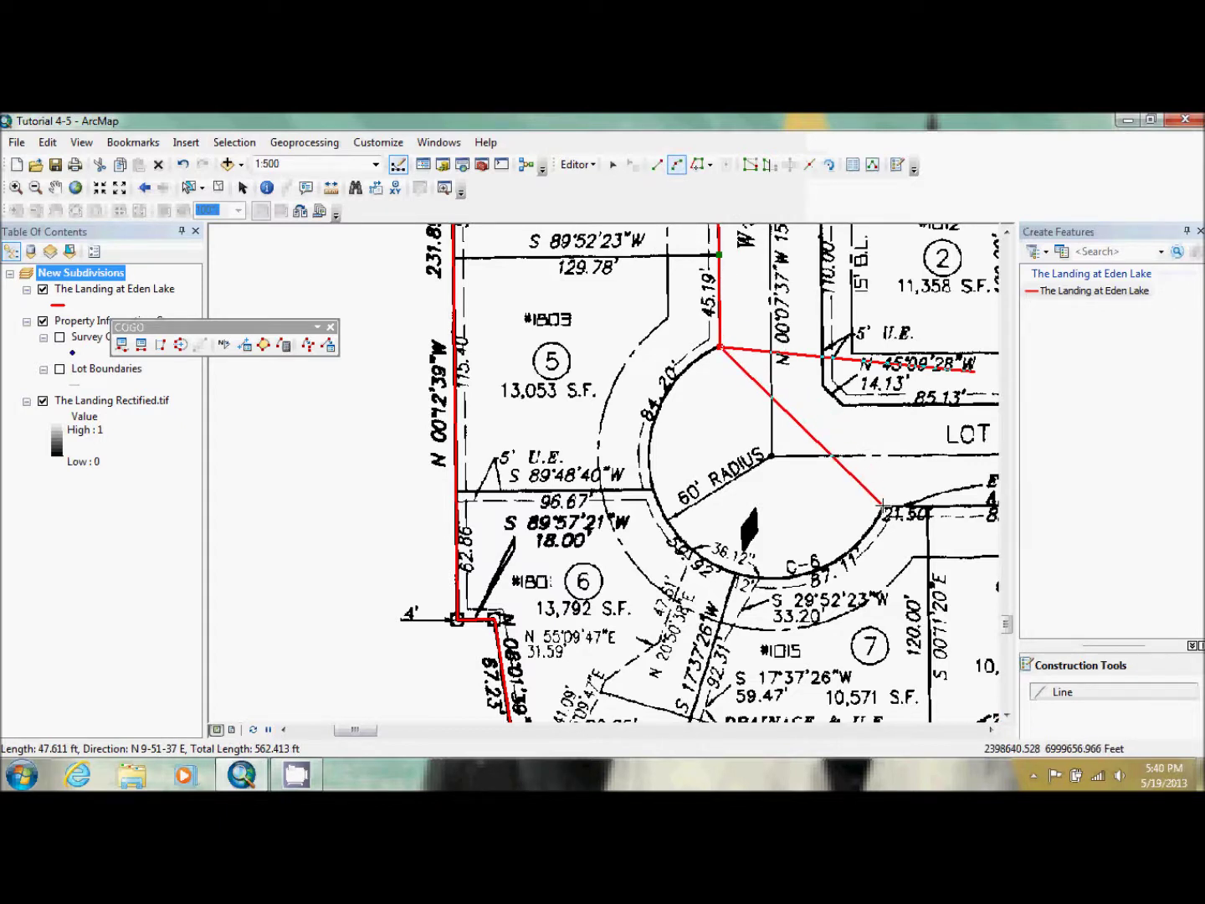
left_click(881, 506)
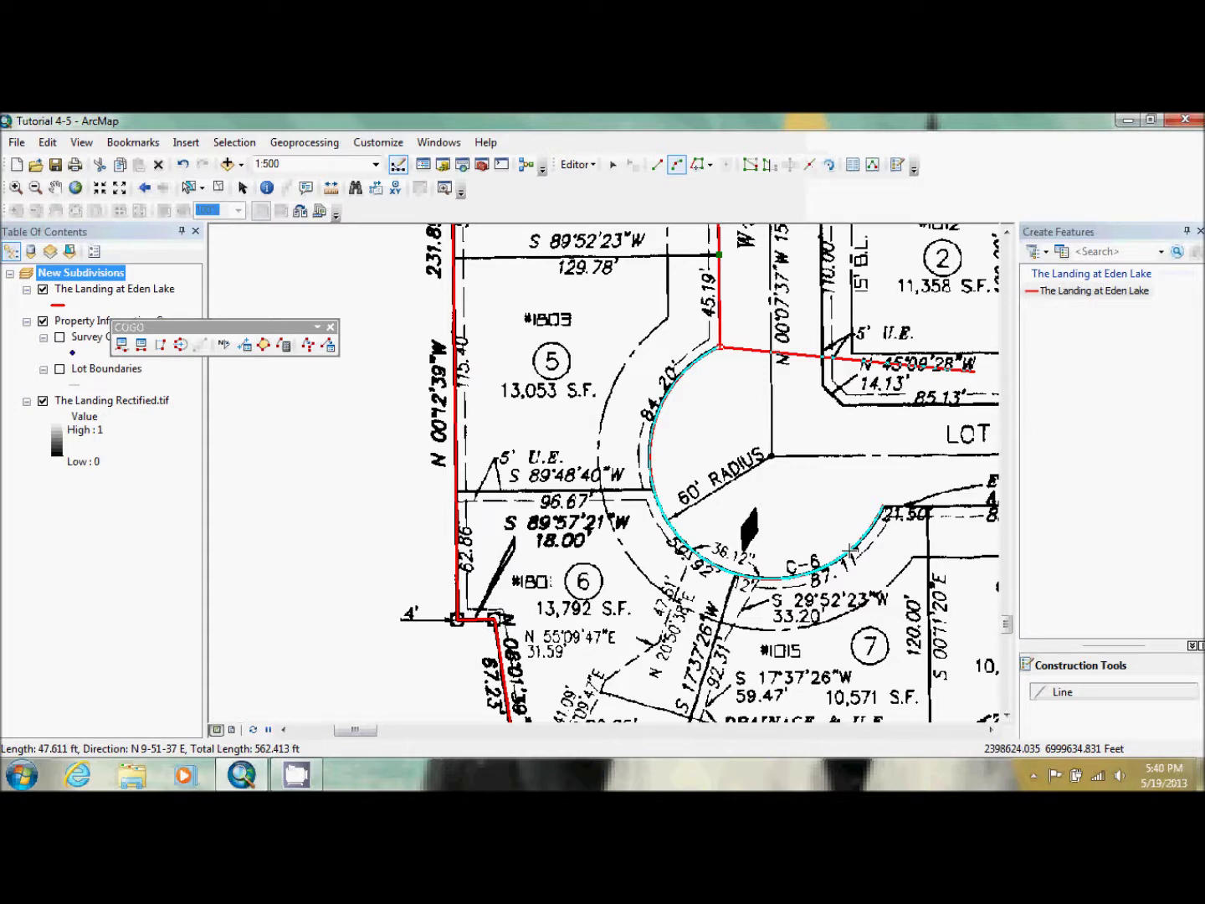
left_click(850, 551)
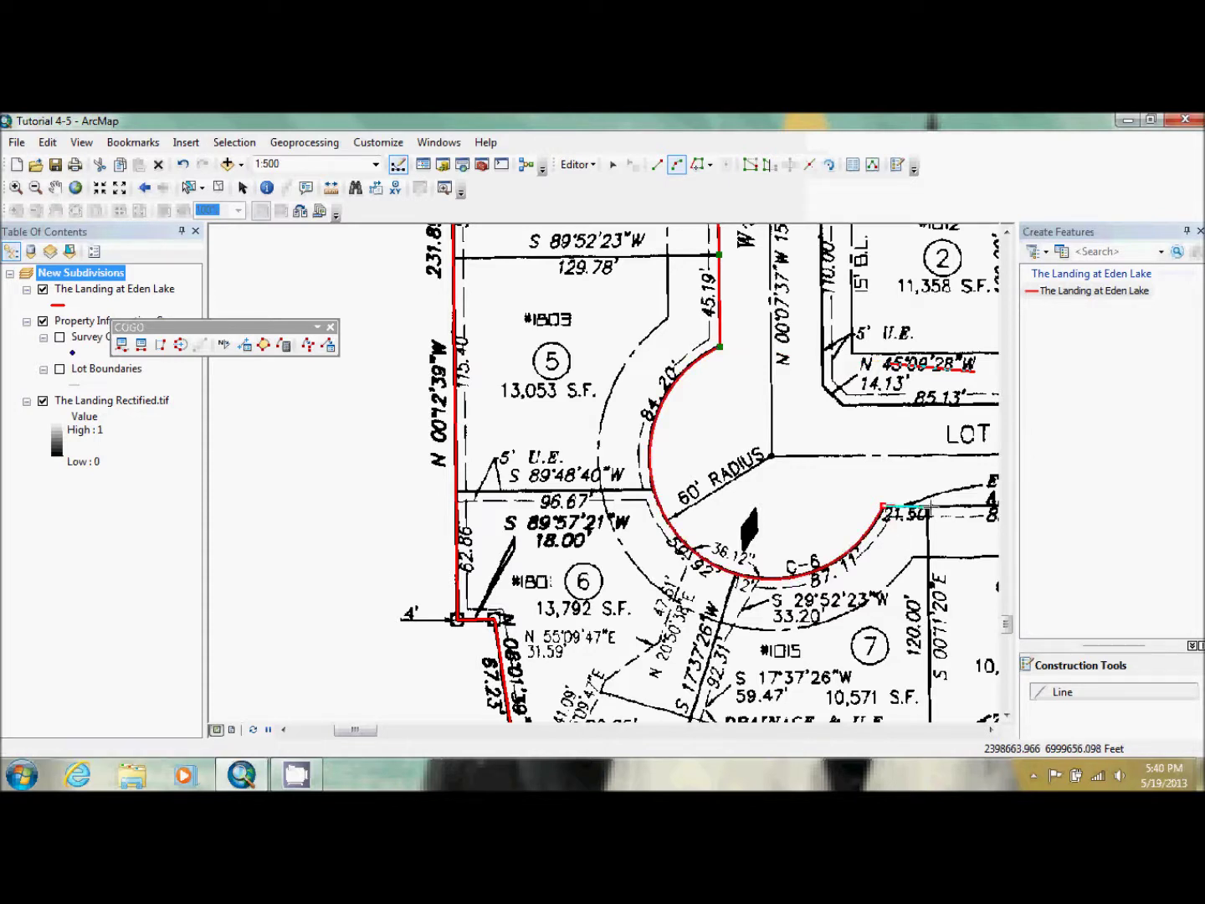
Step: Add a 21.5 ft straight segment running east along Lot 7's north edge and finish the sketch
left_click(658, 164)
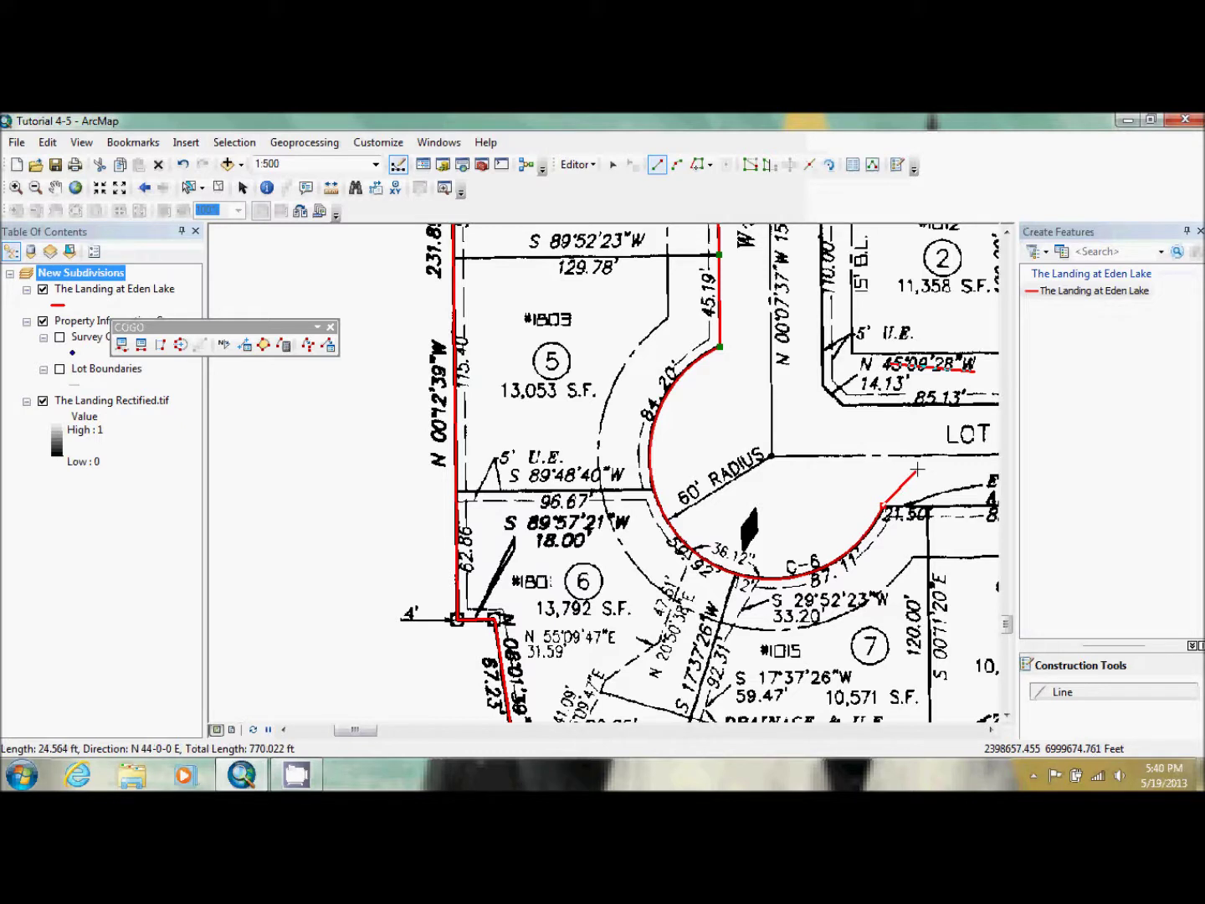
key("ctrl+l")
type("21.5")
key("Return")
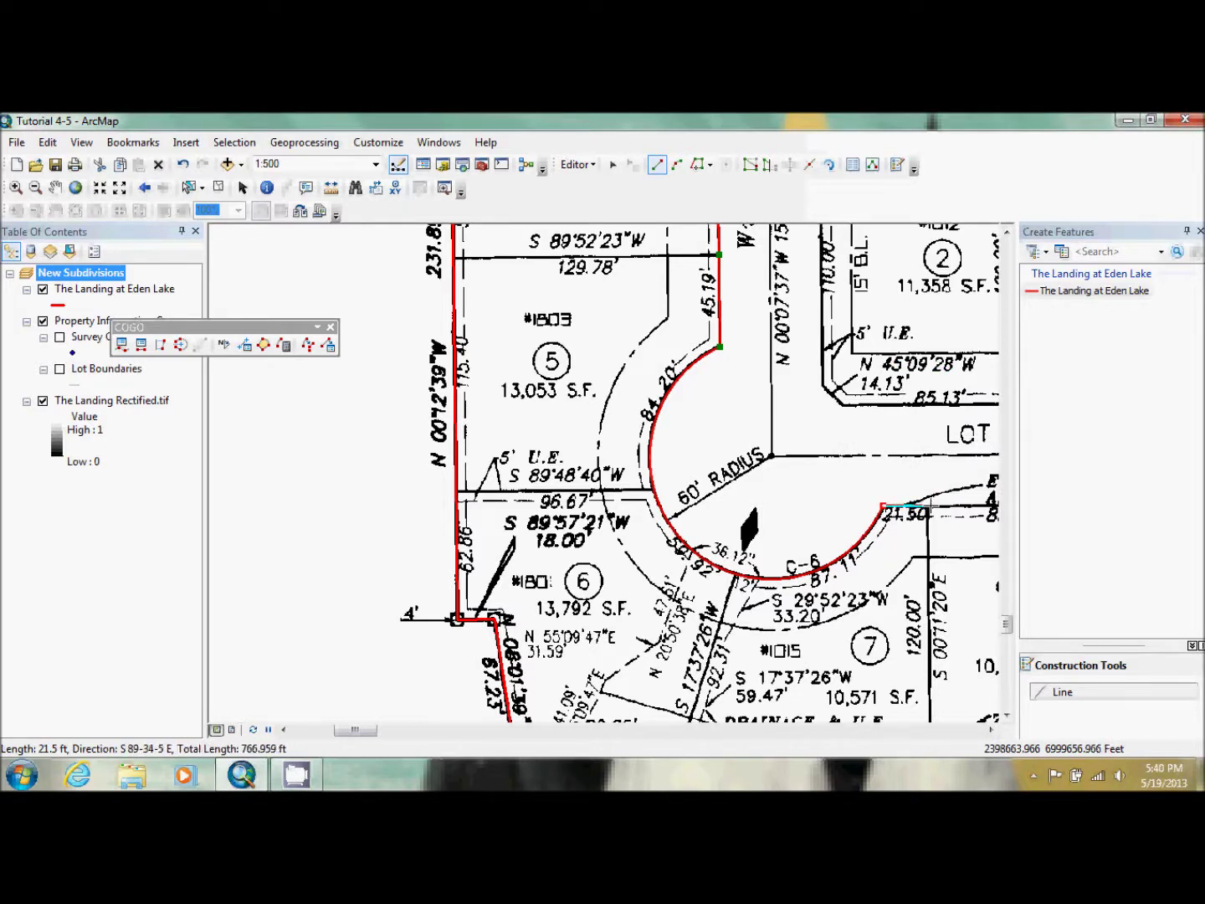
left_click(931, 507)
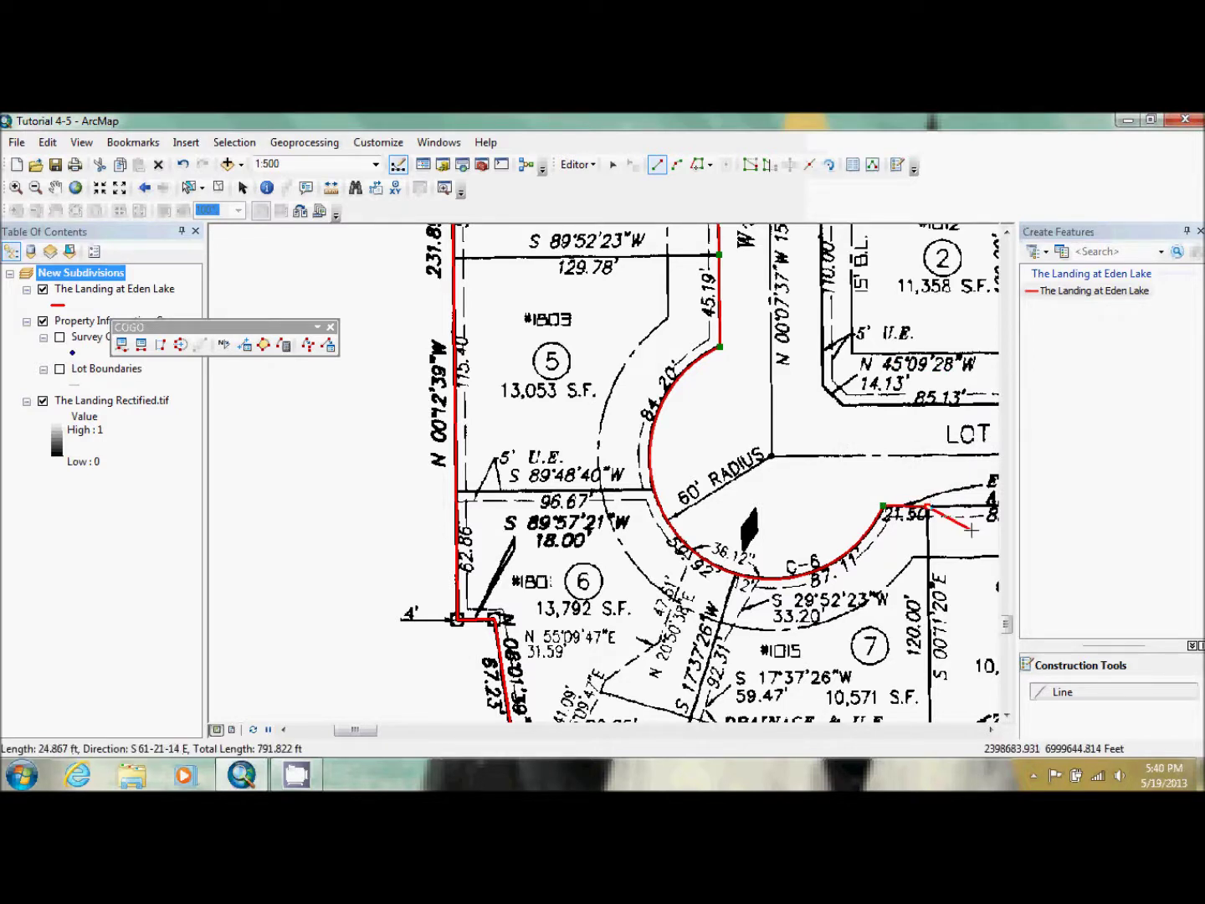
right_click(937, 508)
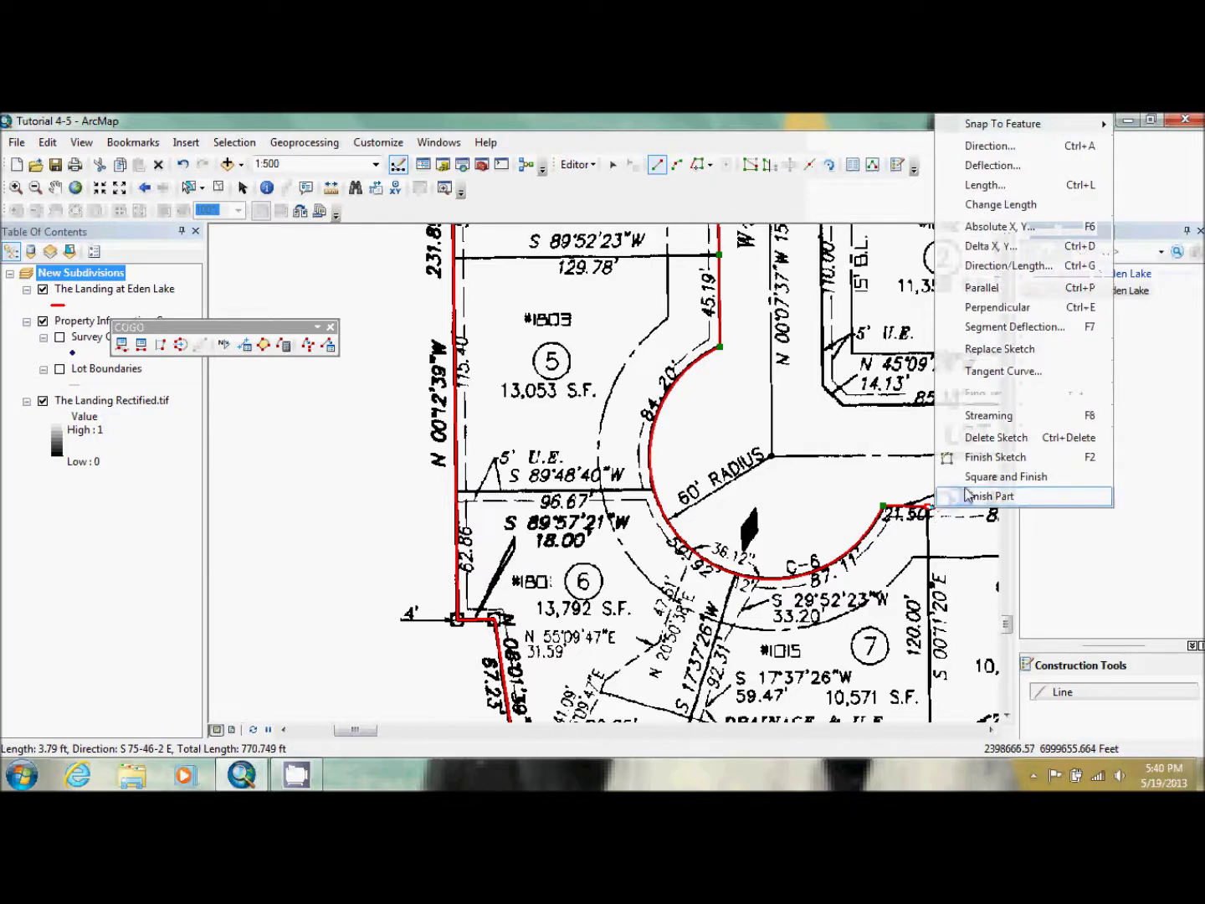
left_click(996, 457)
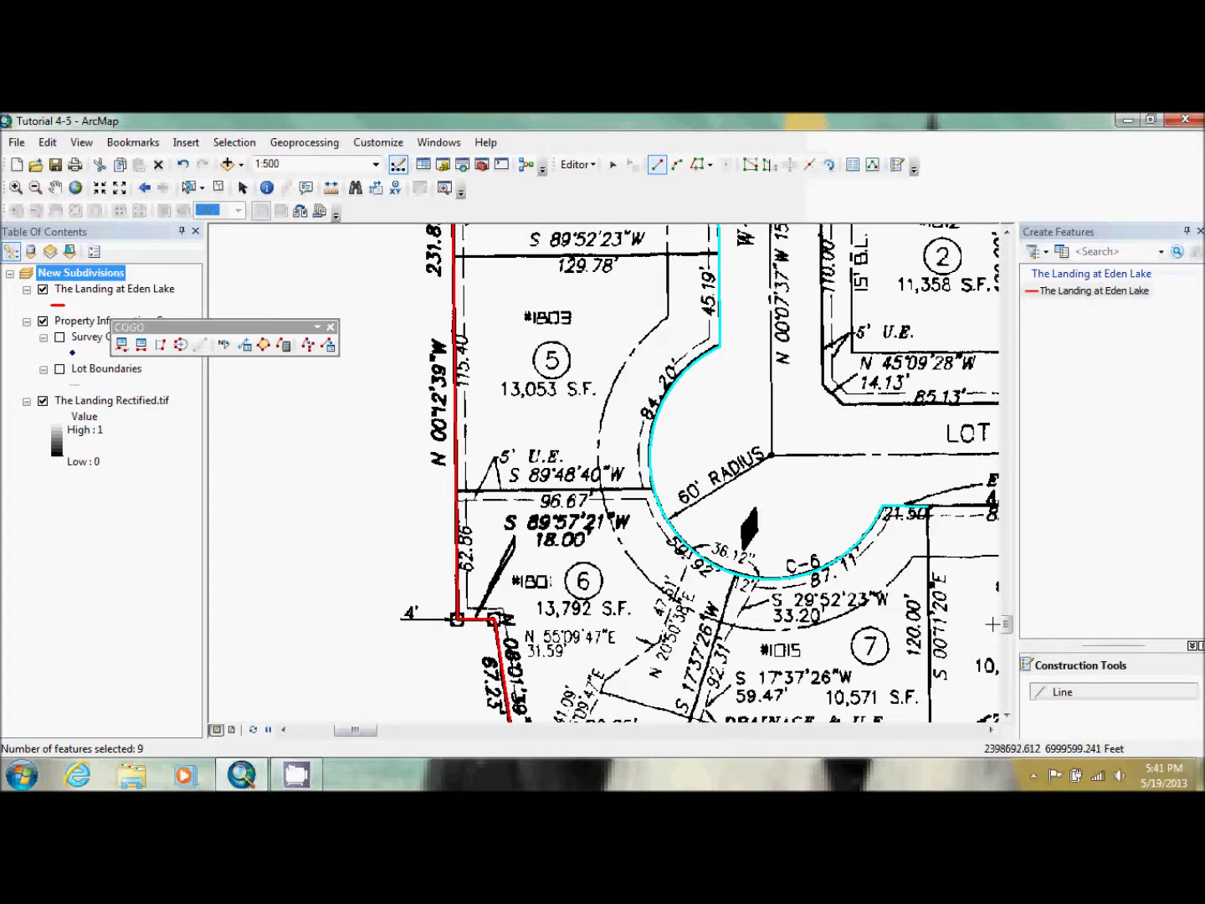
Step: Select the curved west boundary line running along Lots 1 to 4 of Block A
left_click_drag(1007, 637, 1007, 591)
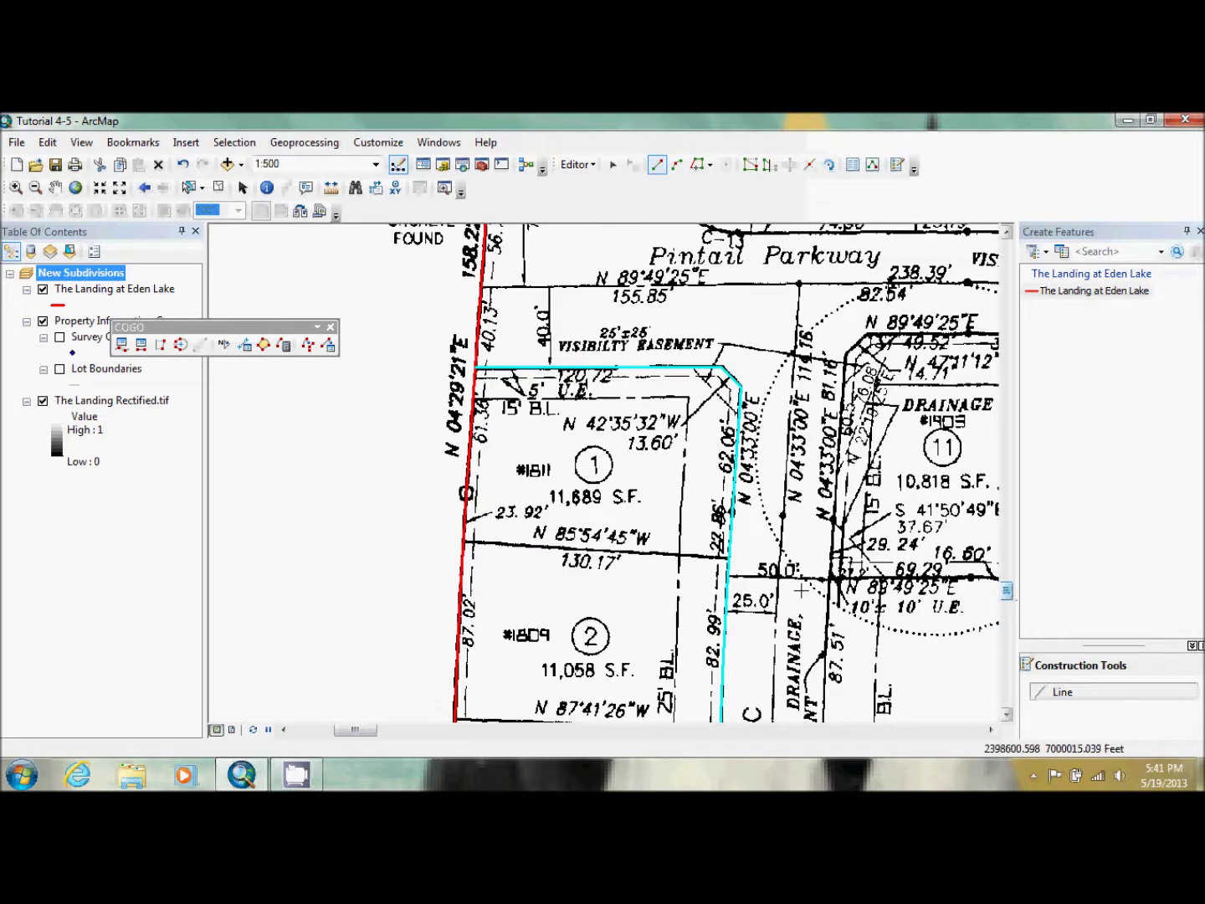
left_click(612, 164)
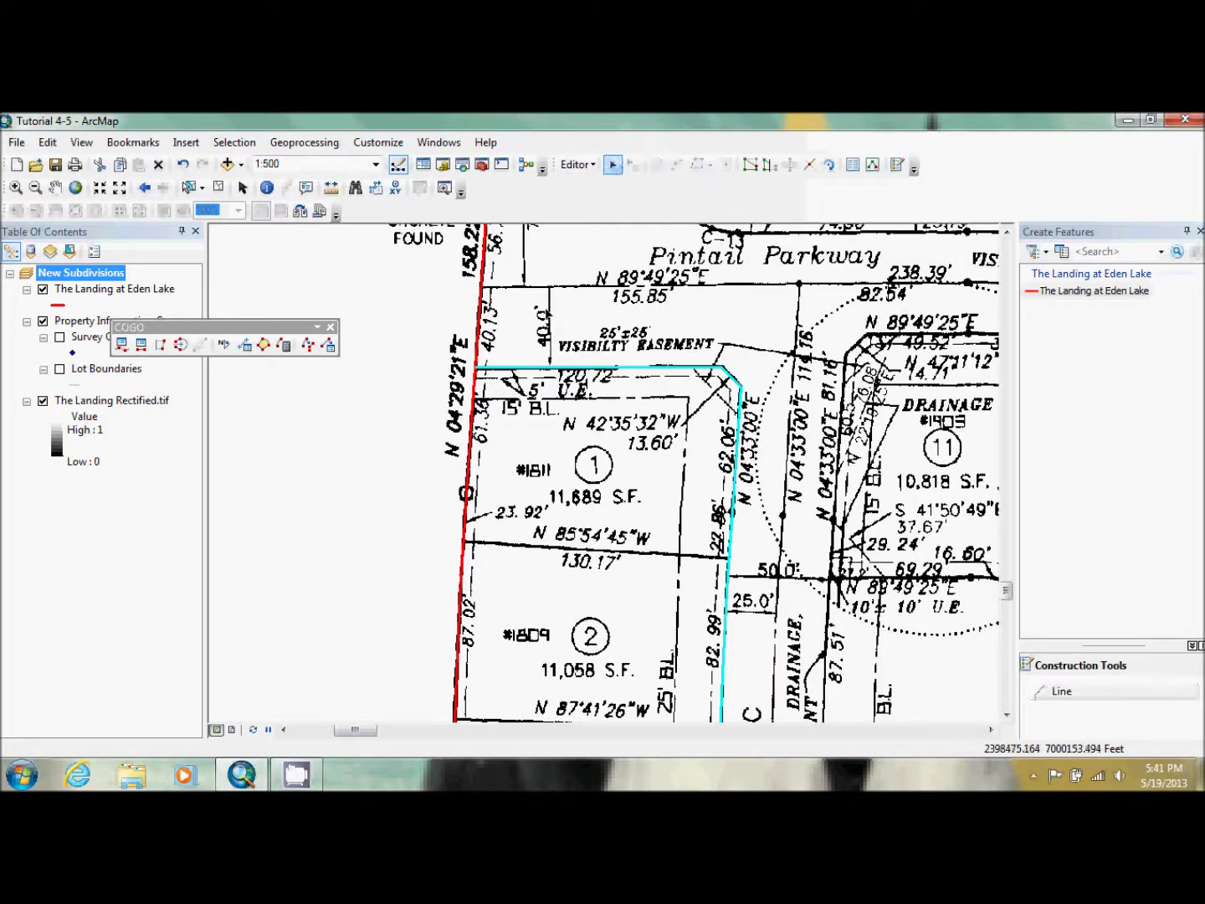
left_click(474, 415)
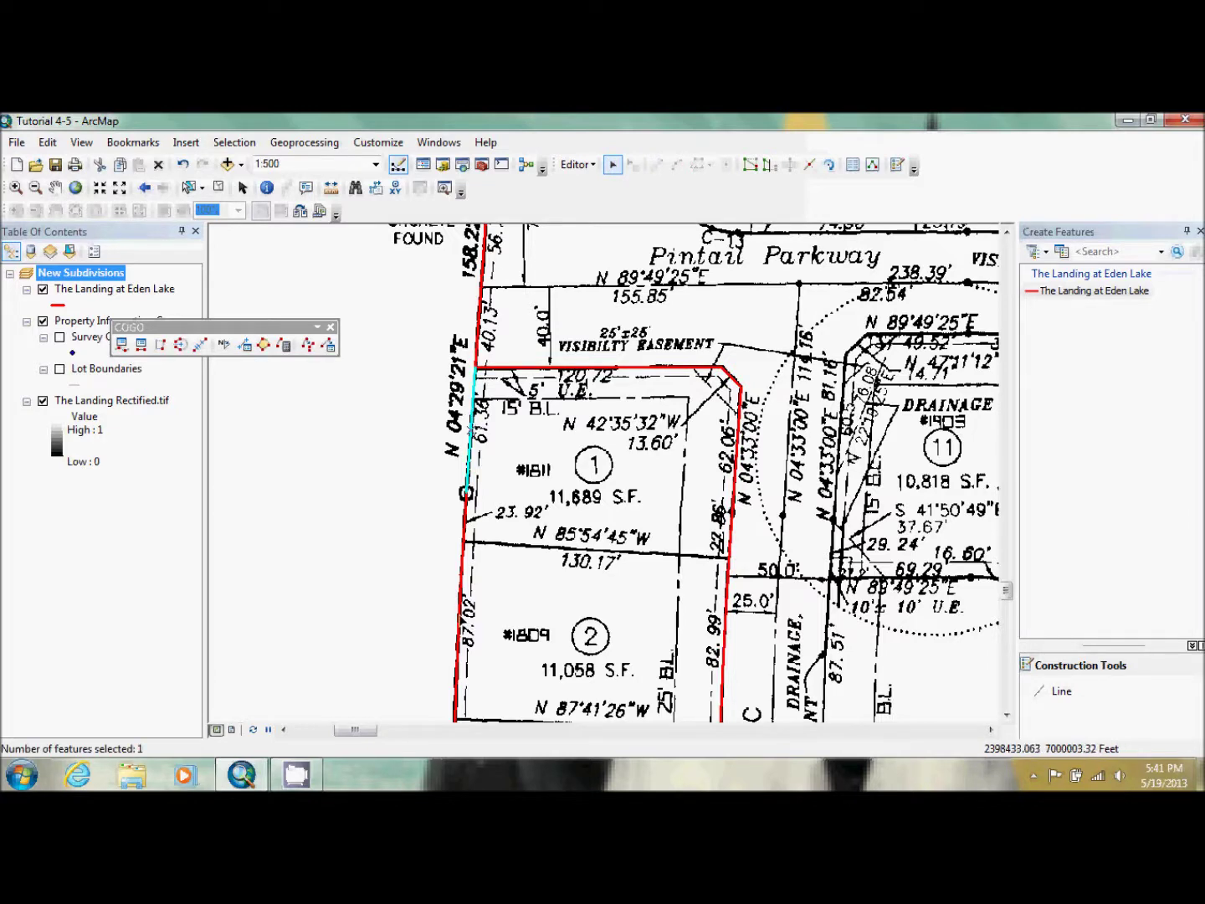
scroll(409, 603, "down", 3)
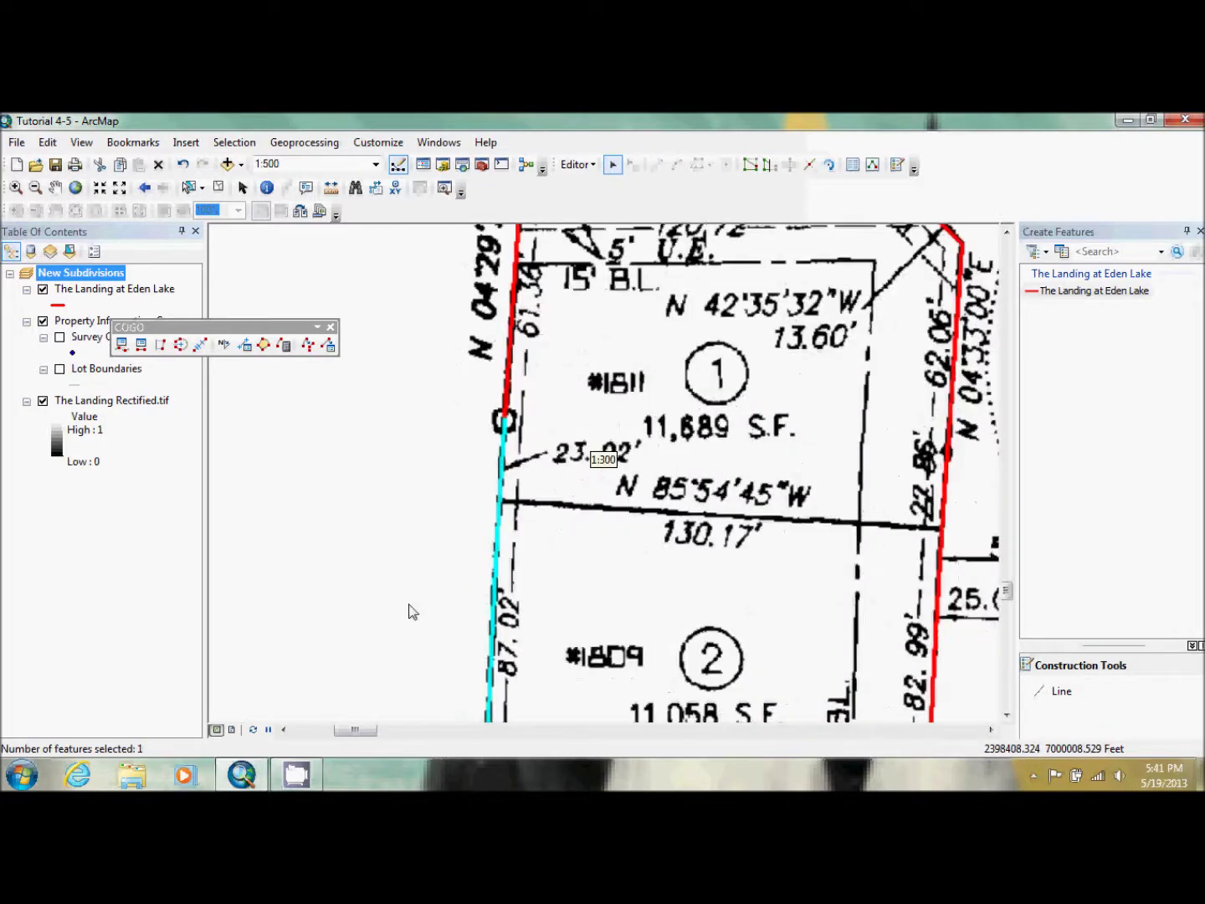
Step: Examine the plat distances along the selected west boundary line from Lot 1 down to Lot 4
left_click(1007, 716)
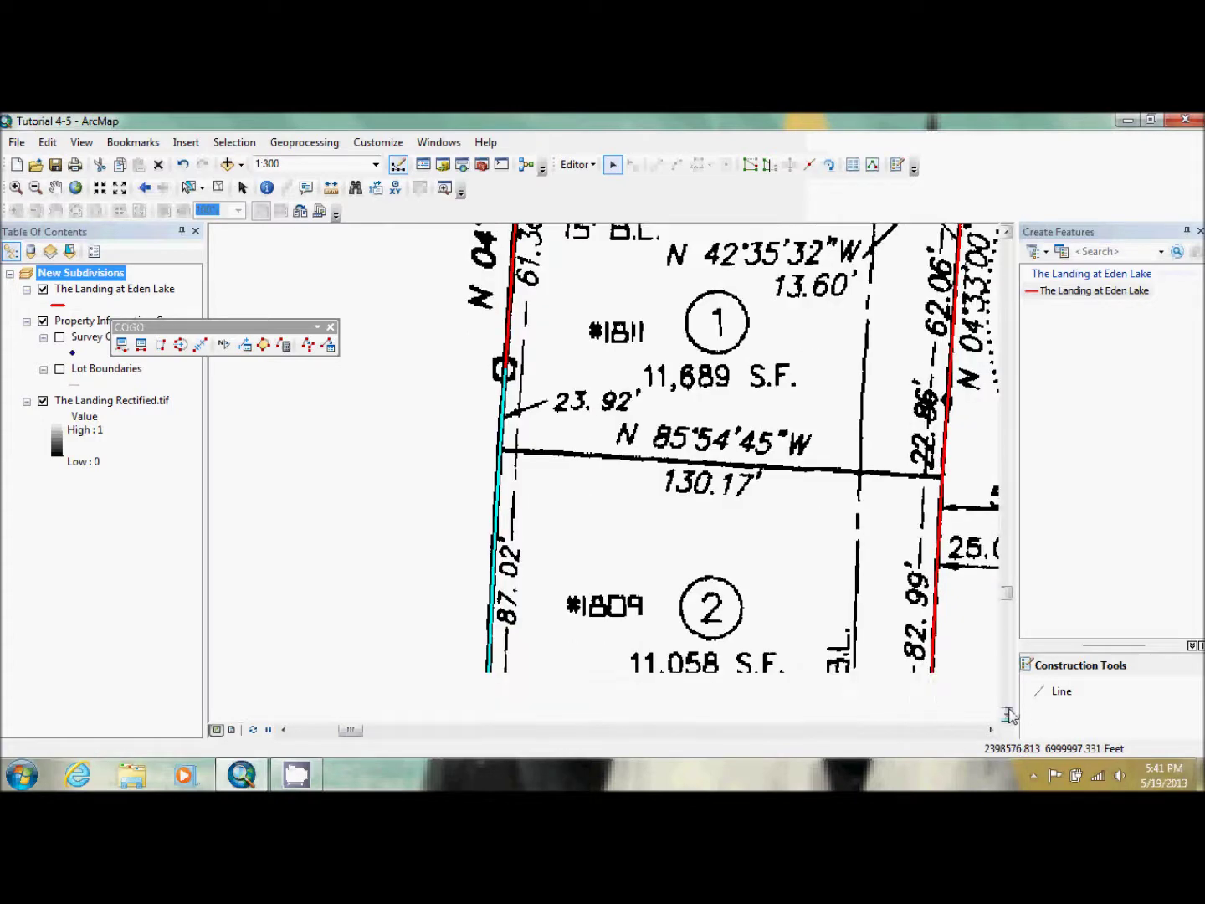
left_click(1007, 717)
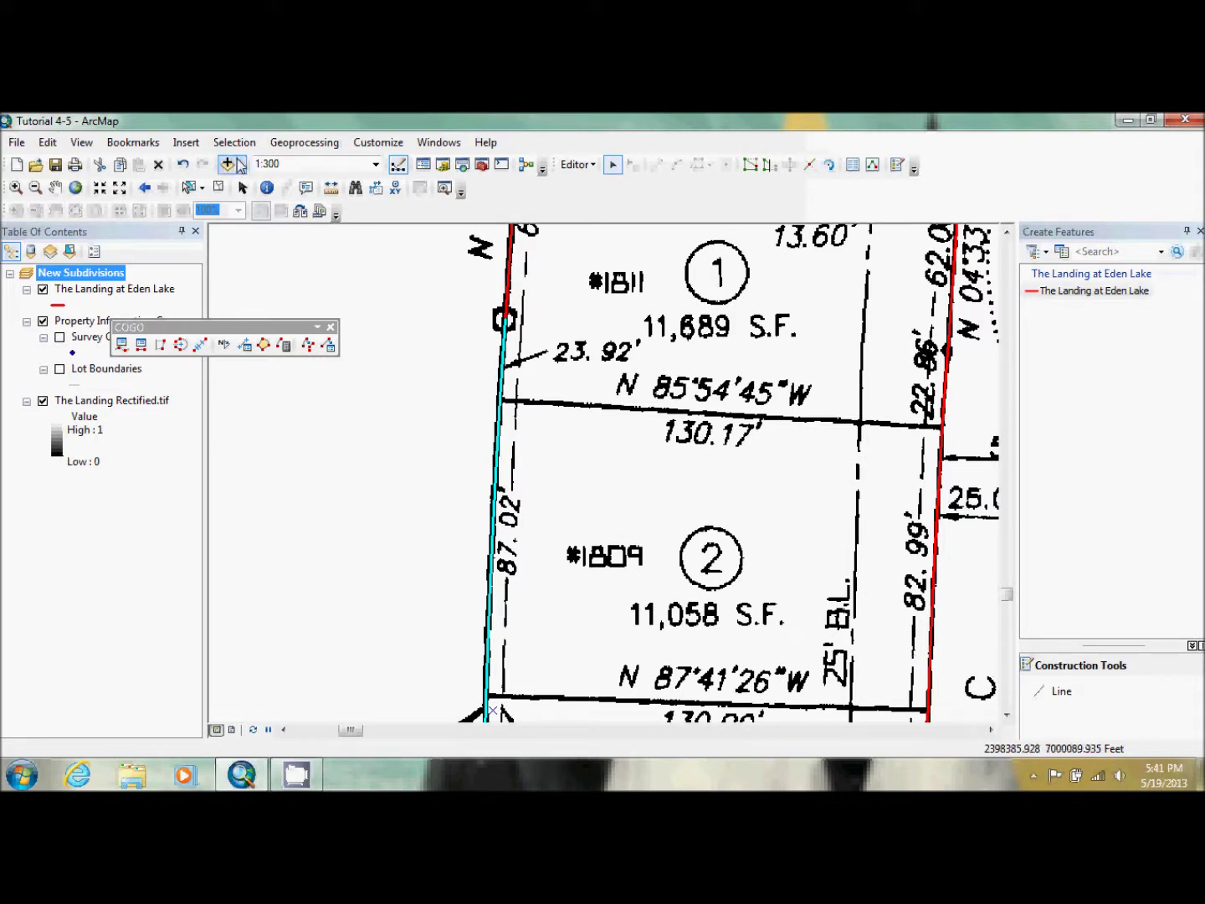
left_click(119, 189)
left_click(119, 189)
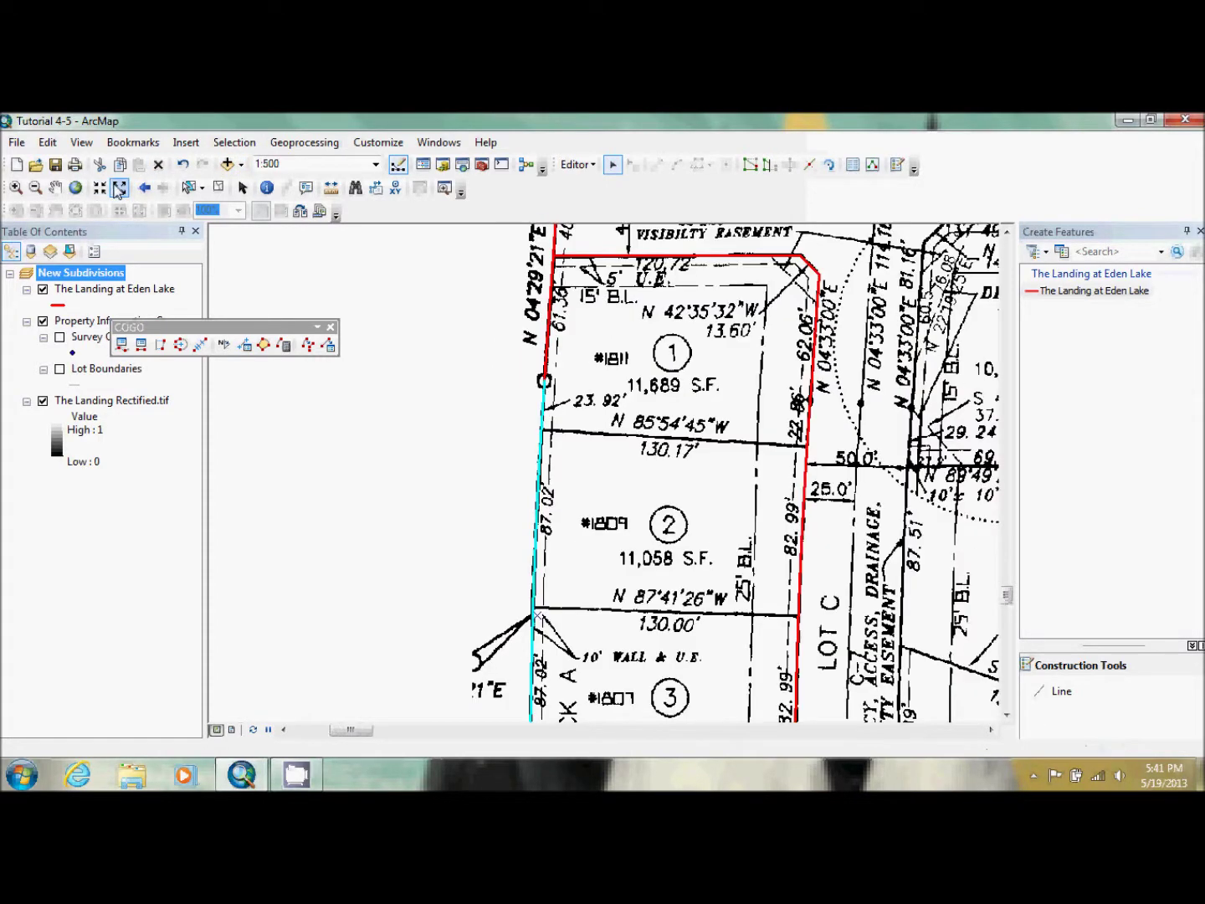
left_click(119, 190)
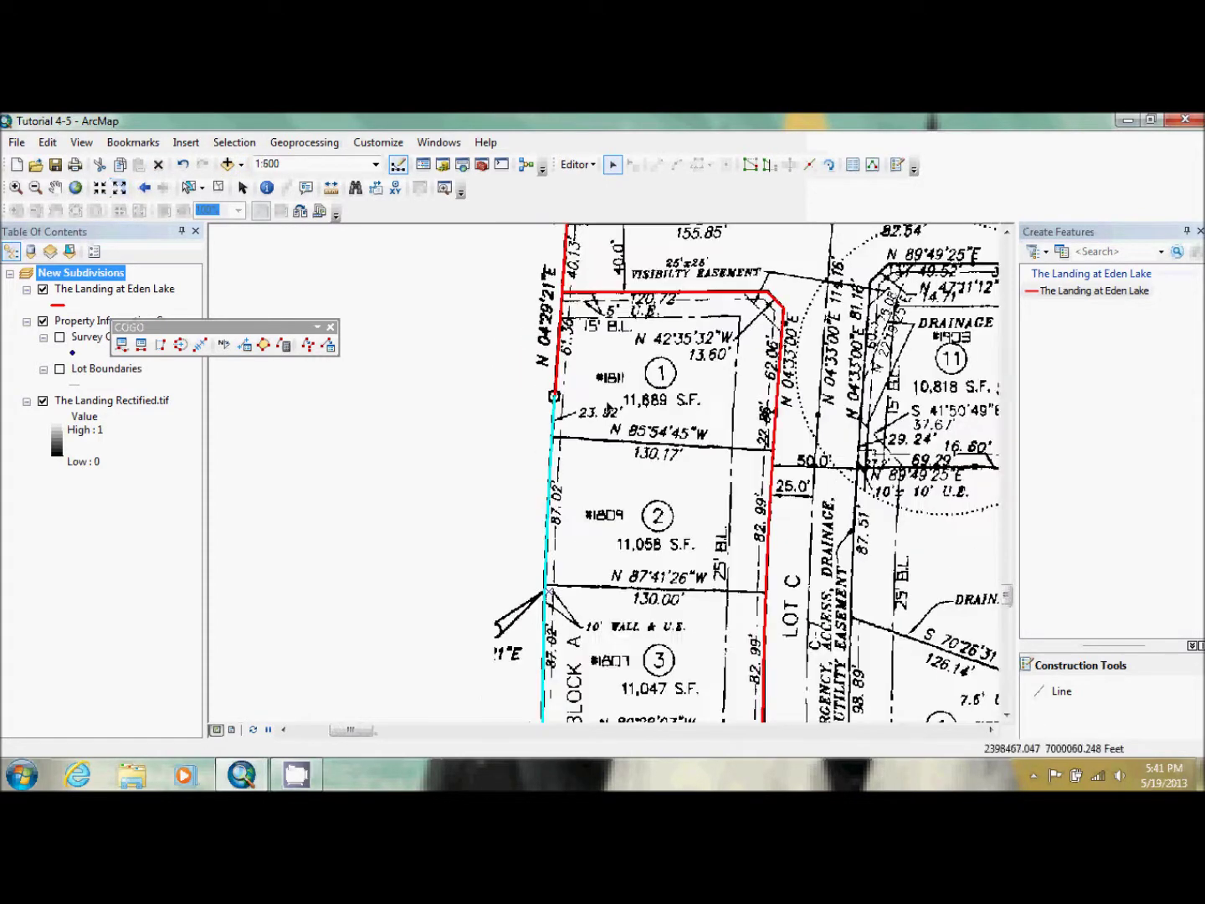
left_click(1006, 714)
left_click(1007, 713)
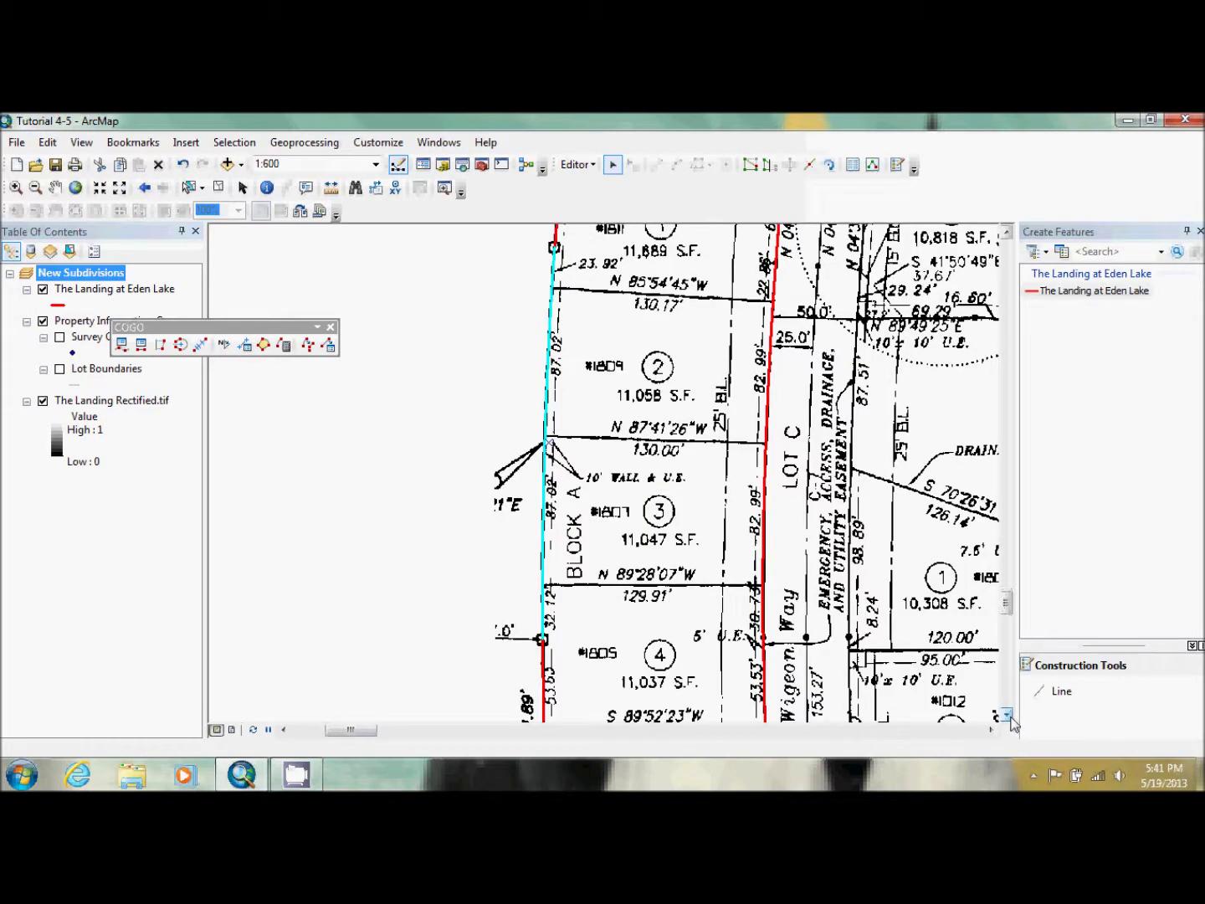
left_click(100, 187)
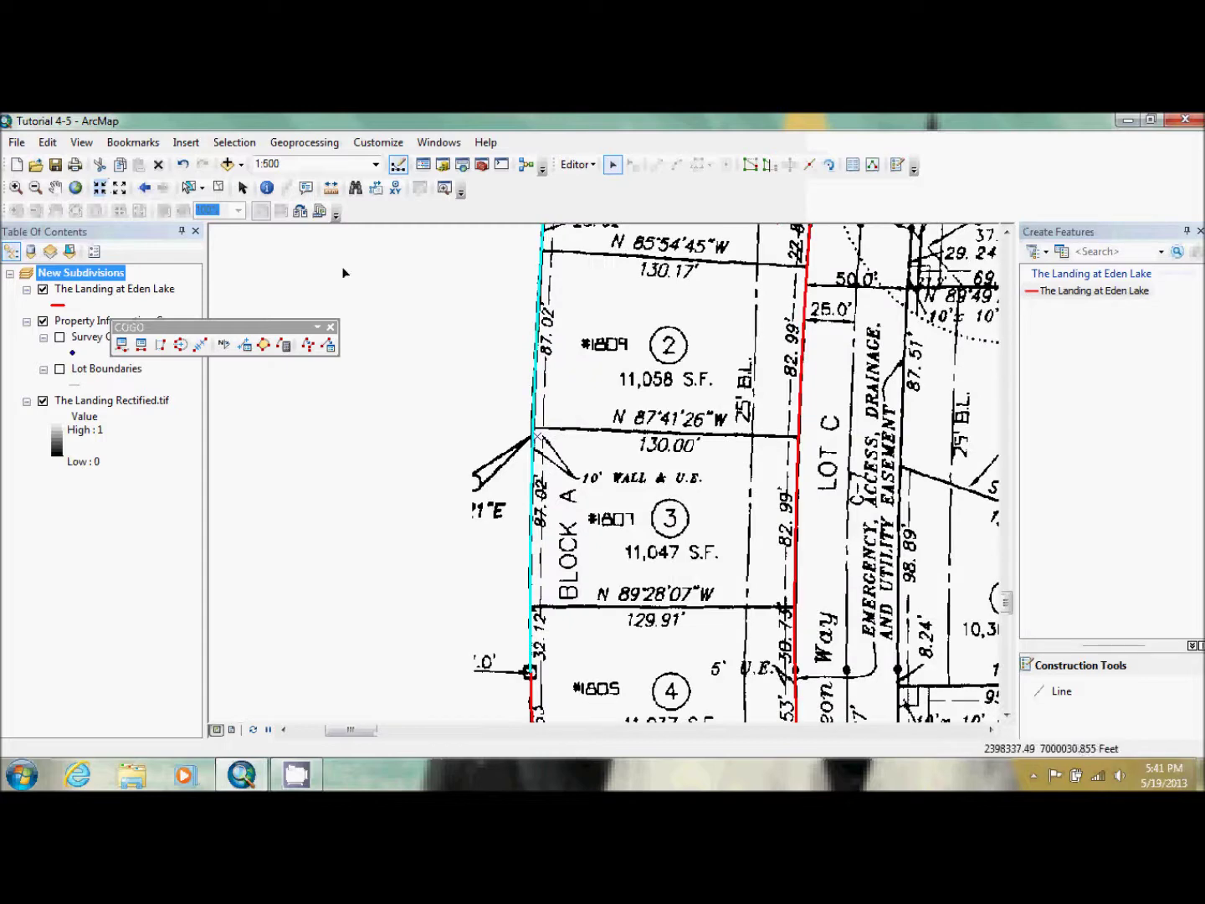
left_click(1007, 231)
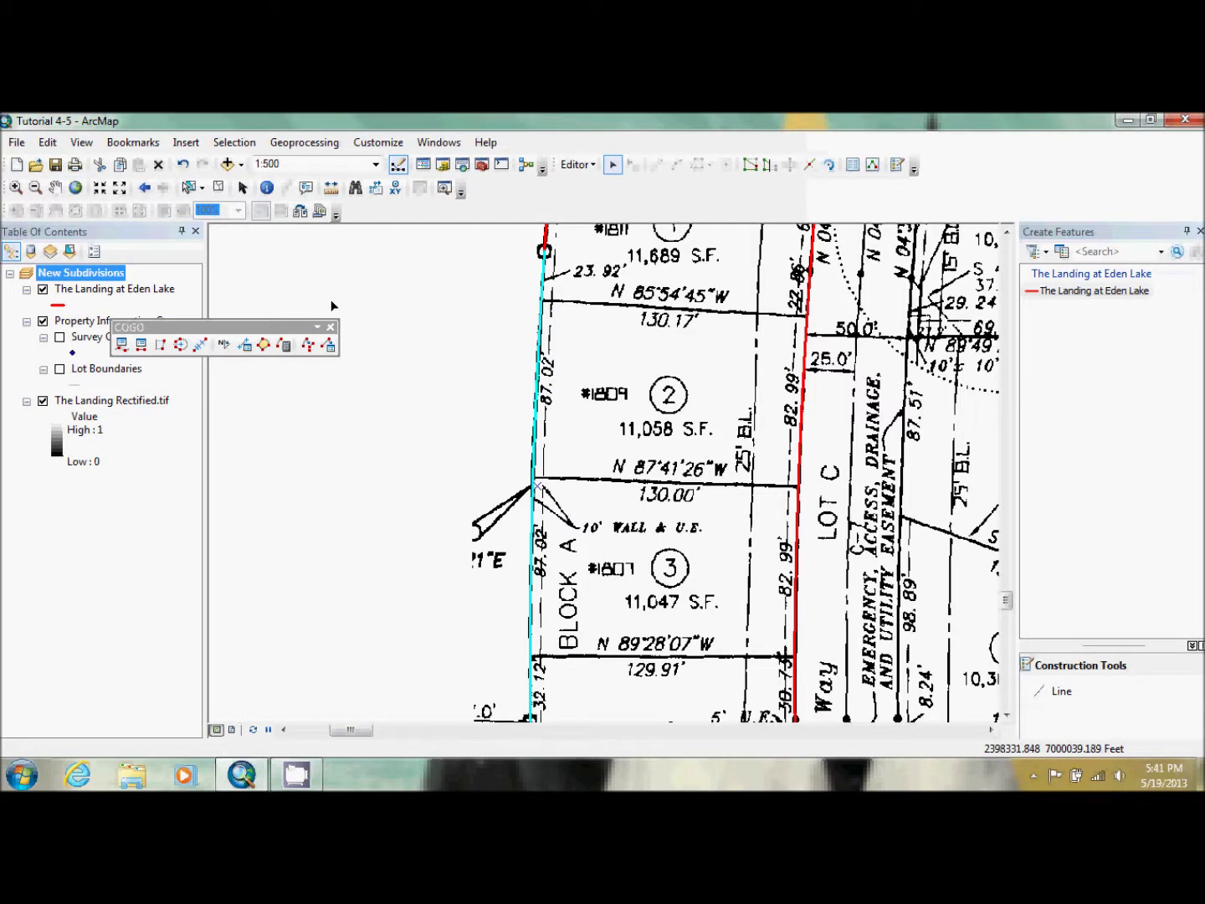
Step: Start a COGO Proportion split of the west boundary line with first and second lengths of 32.12 and 87.02 ft
left_click(200, 346)
left_click_drag(661, 298, 933, 313)
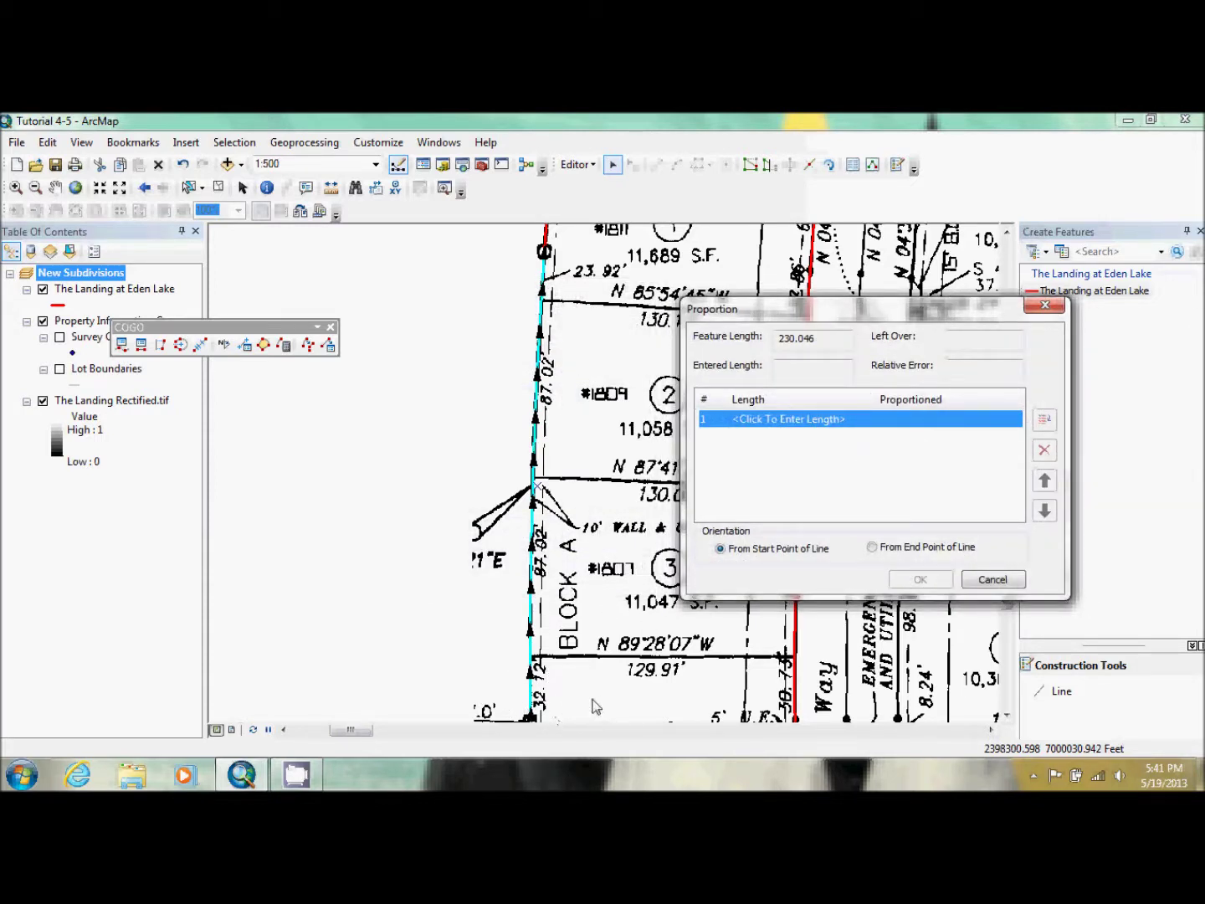
left_click(800, 420)
type("32.12")
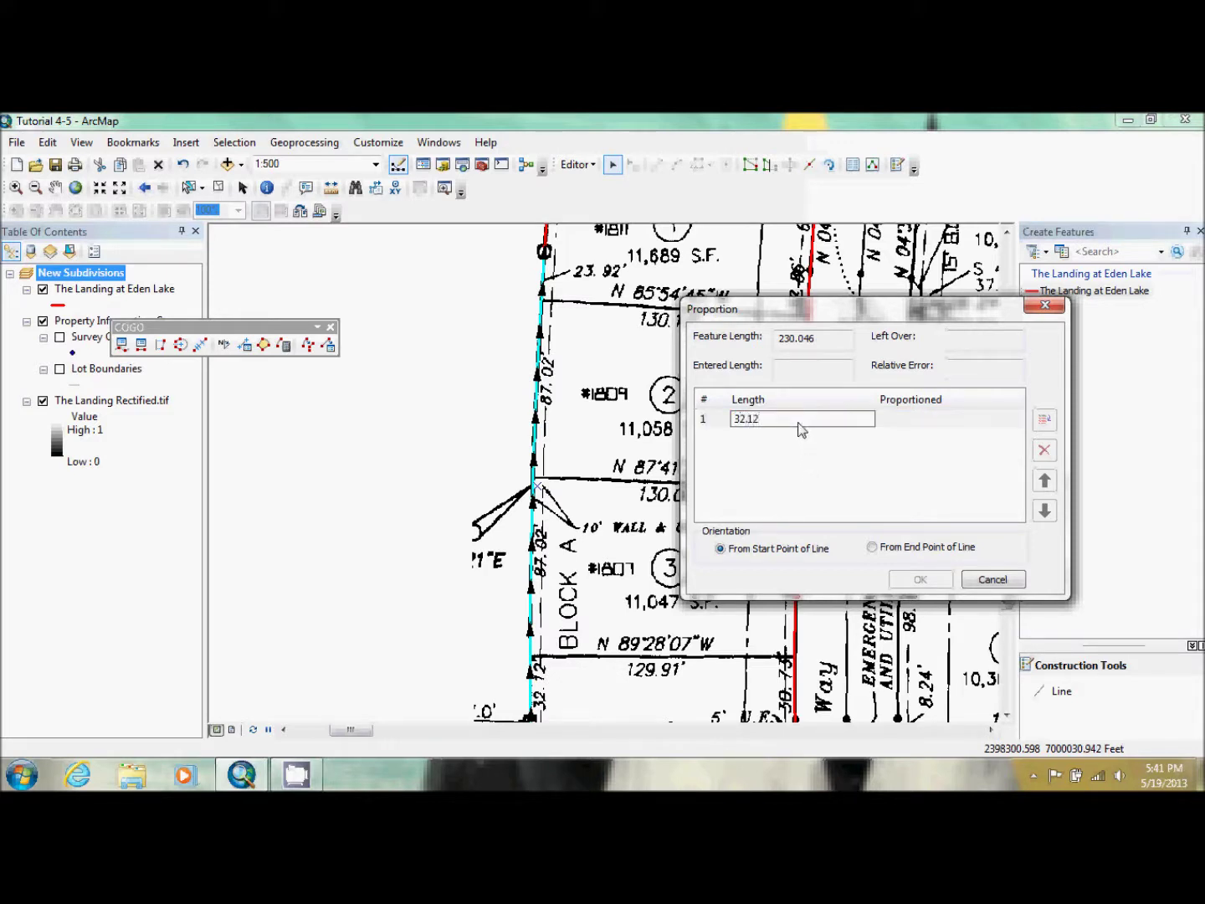
key("Return")
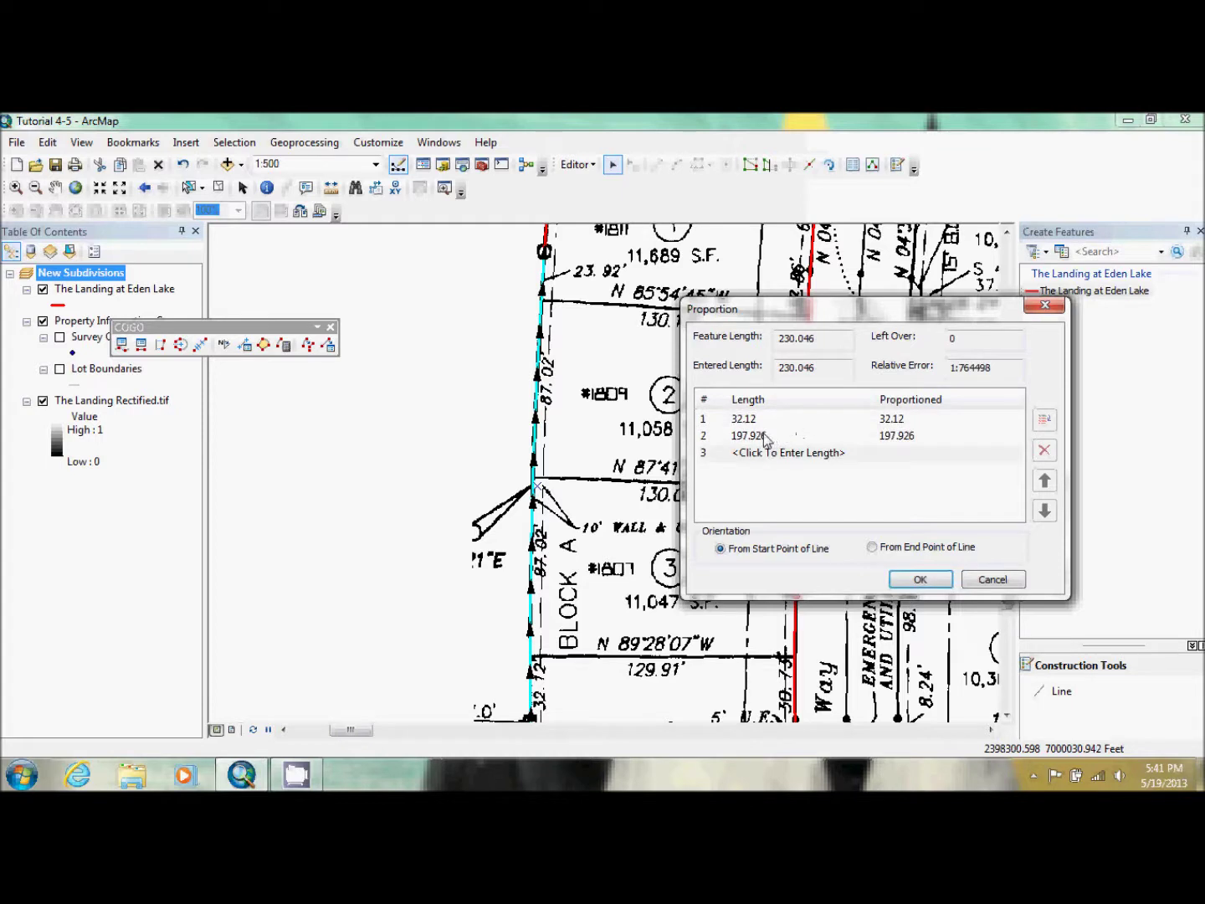
left_click(763, 437)
type("87.02")
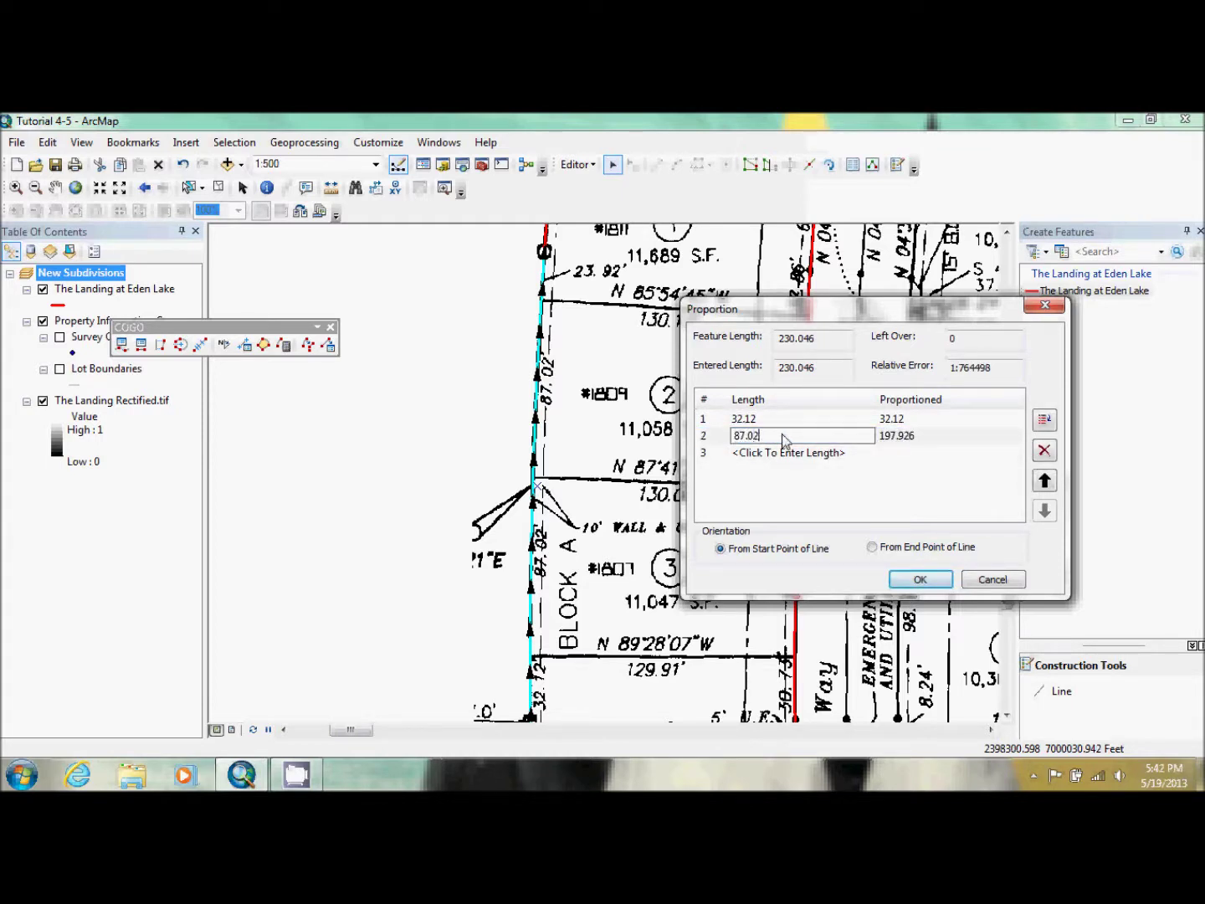
key("Return")
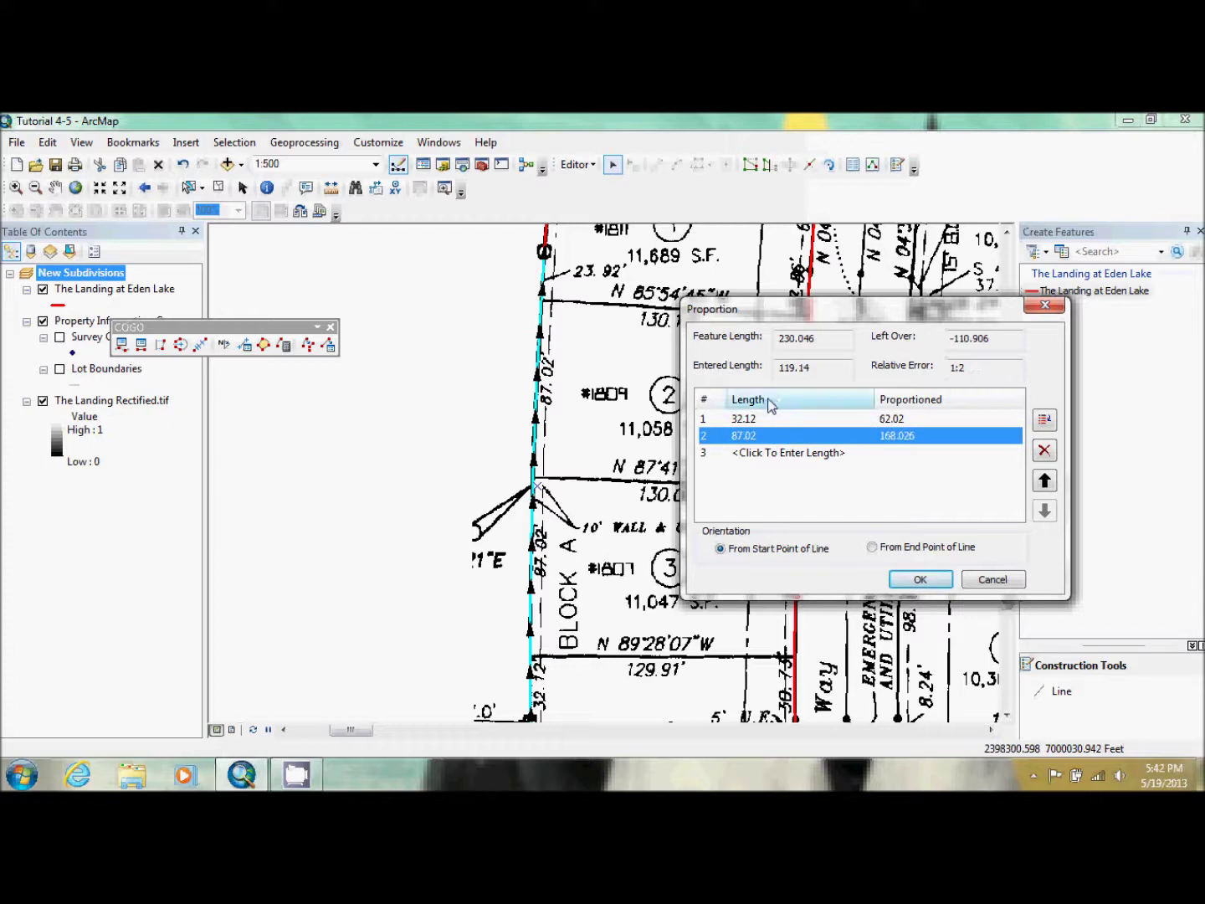
Step: Set the third and fourth proportion lengths to 87.02 and 23.92 ft and split the west boundary line
left_click(772, 451)
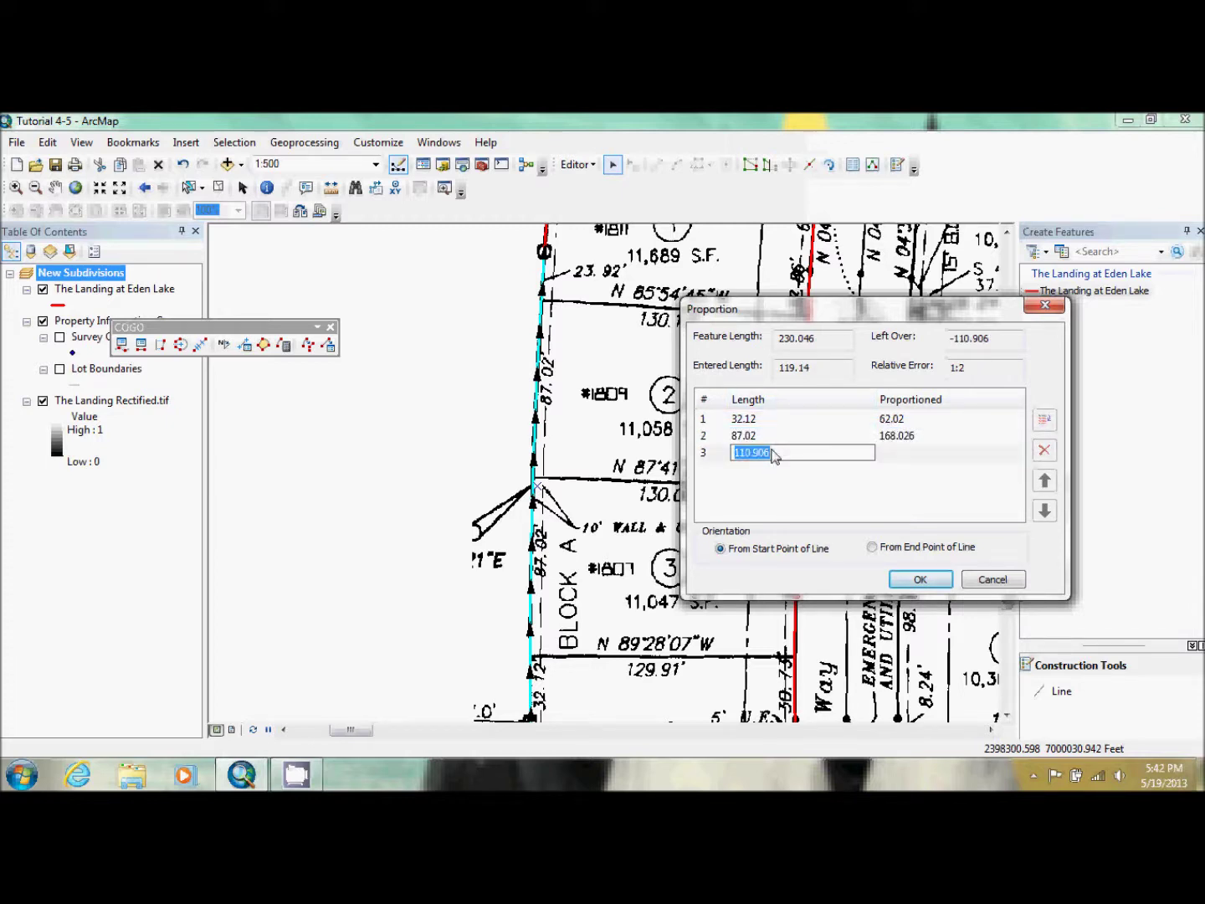
type("87.02")
key("Return")
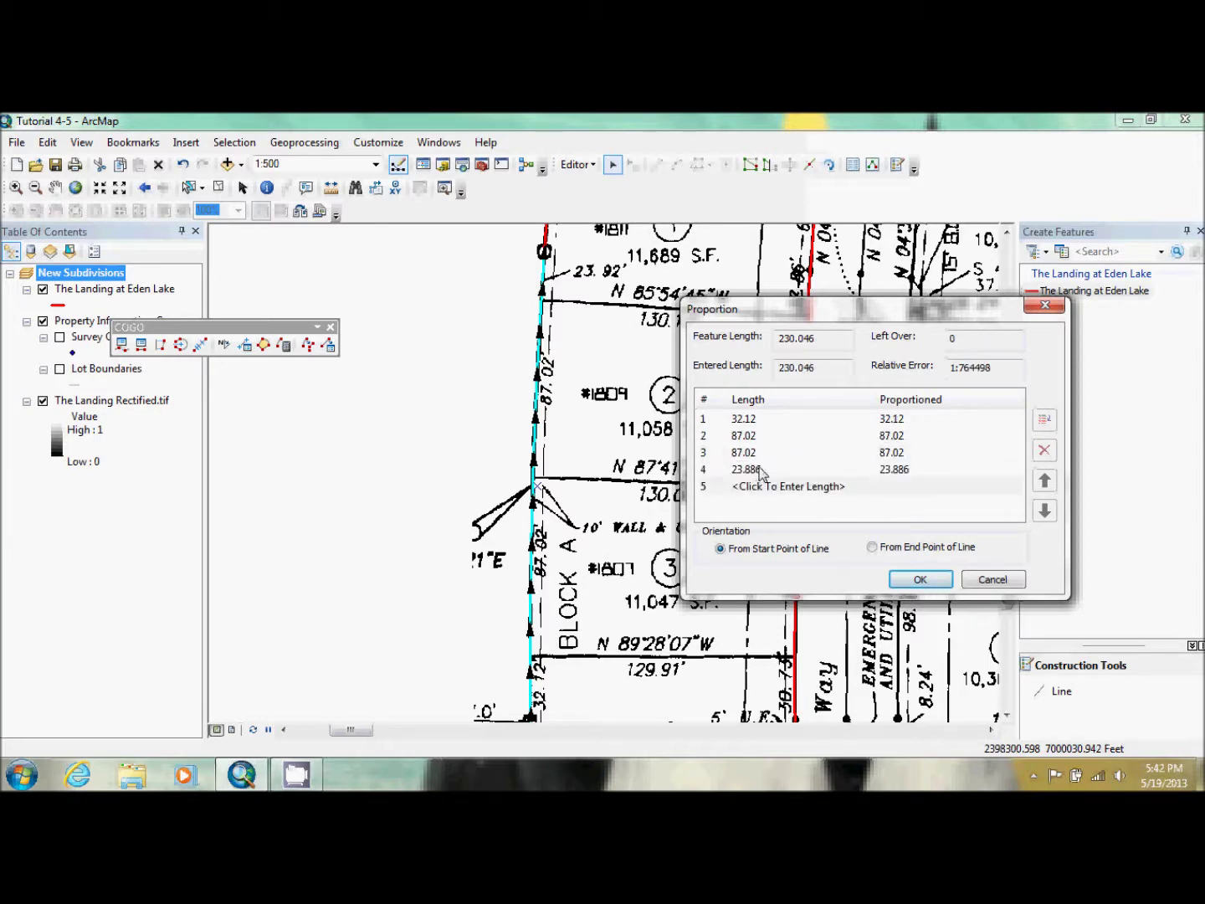
left_click(756, 471)
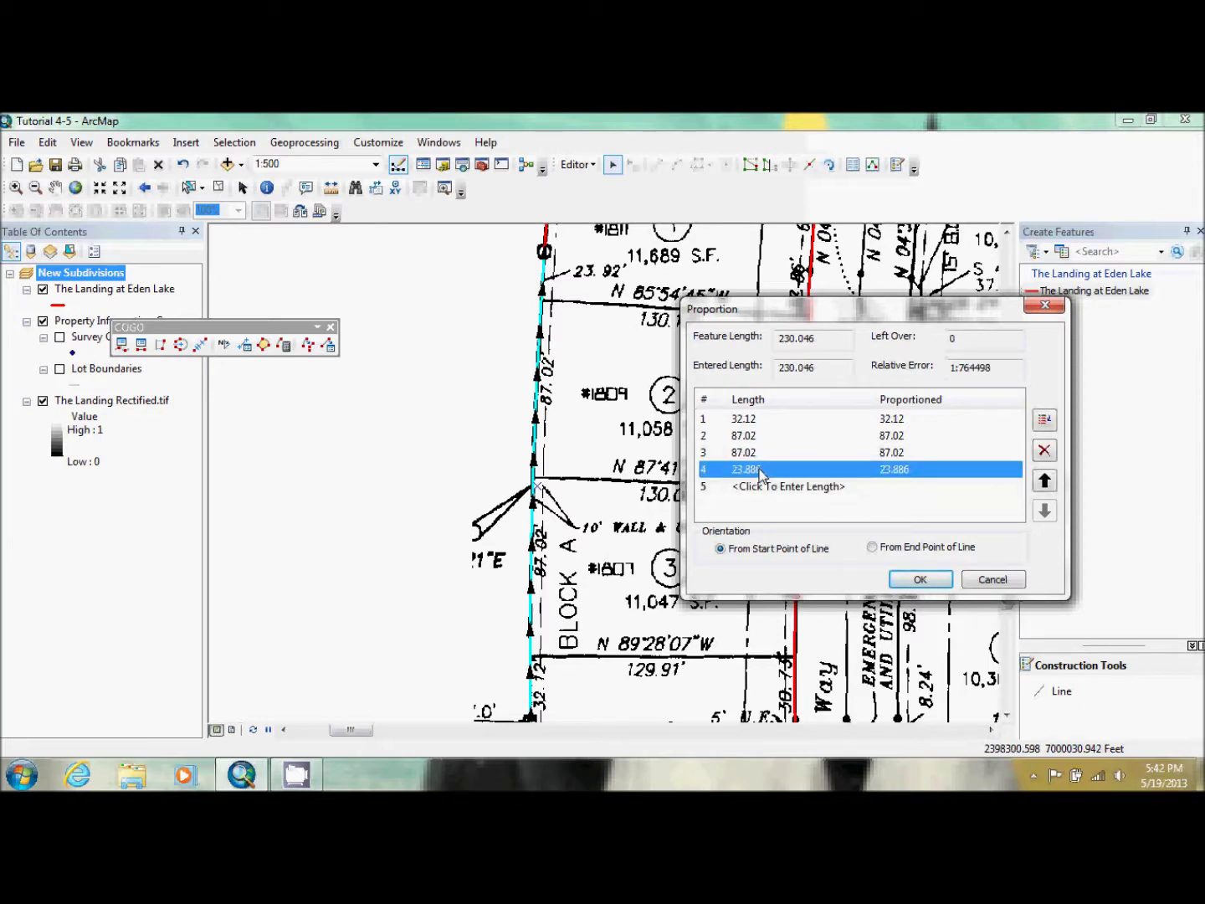
left_click(758, 474)
type("23.92")
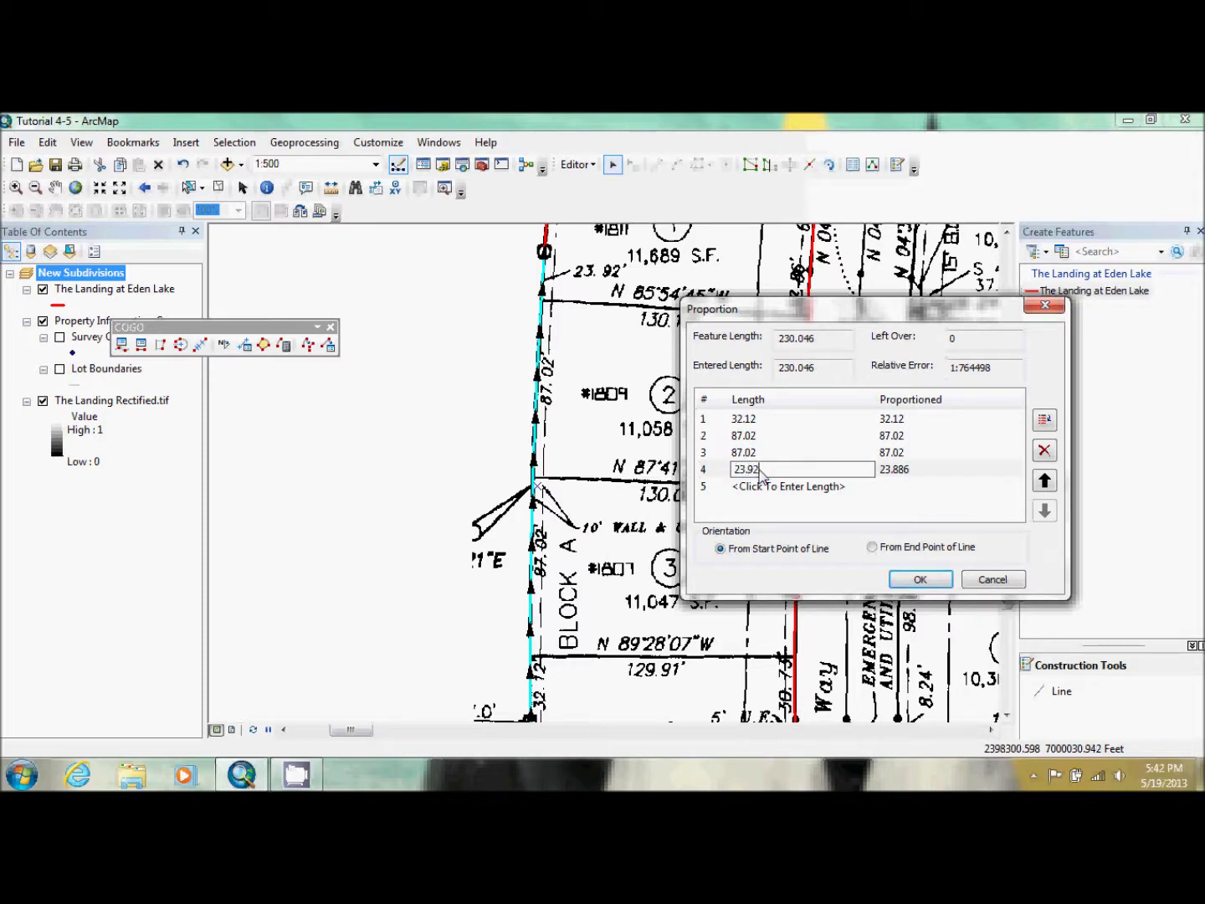
left_click(922, 580)
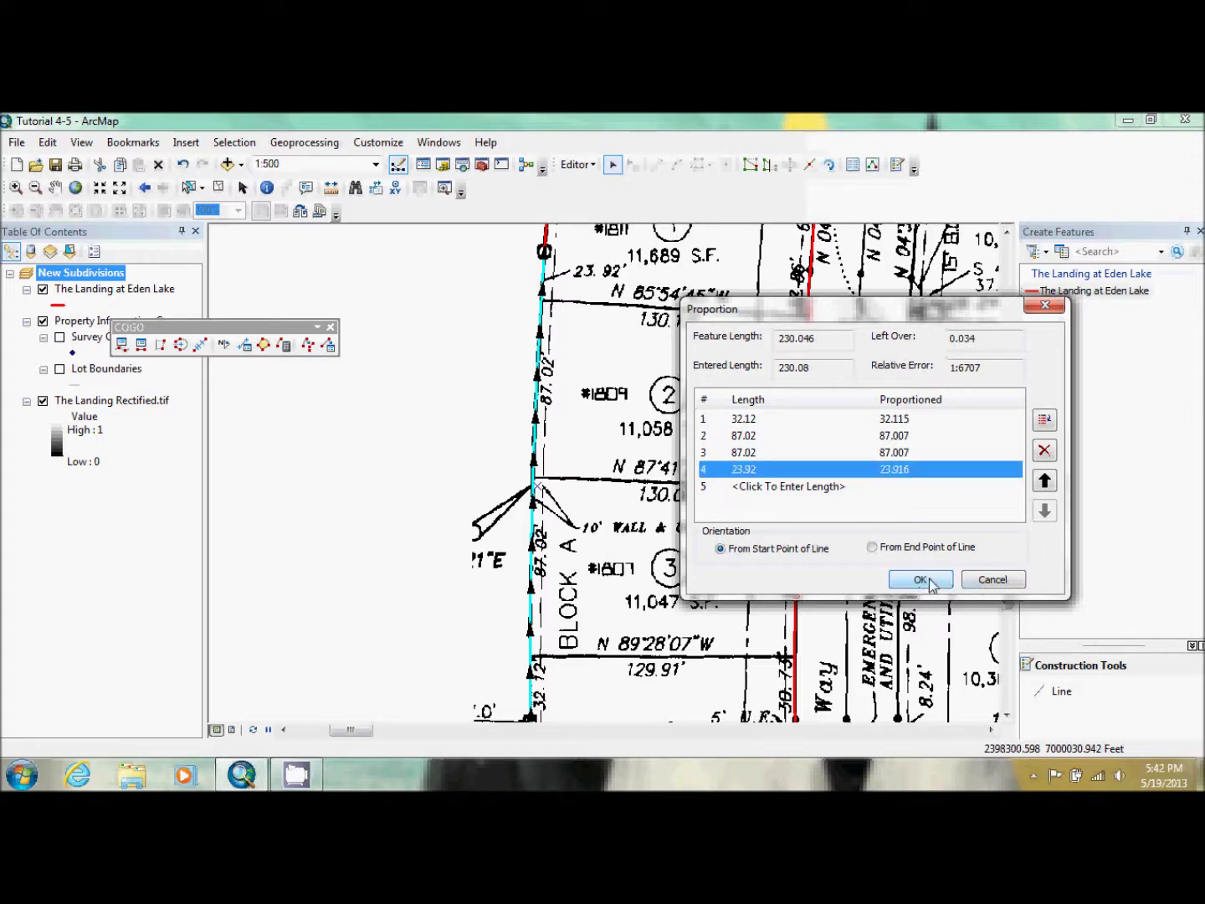
left_click(921, 580)
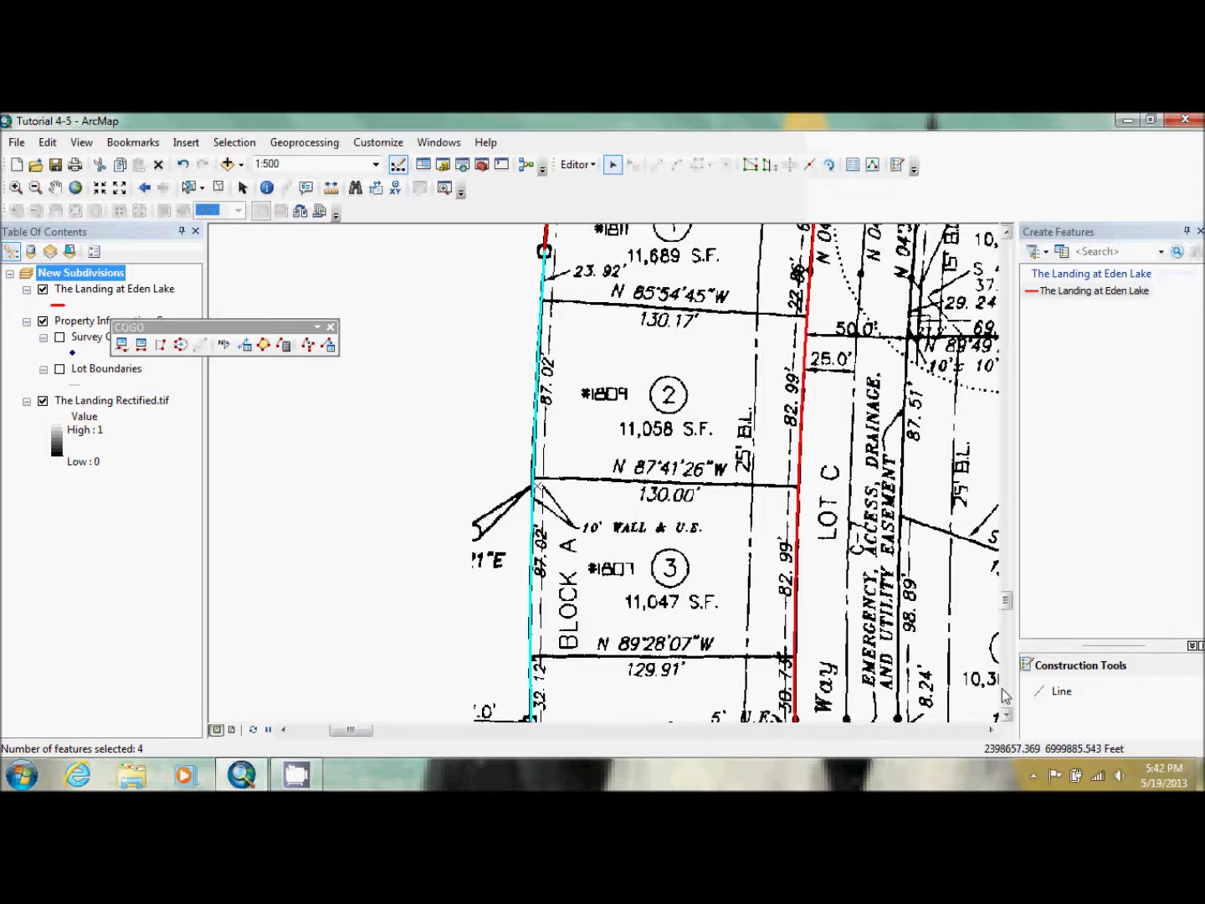
Step: Select the curved east boundary line that starts at Lot 1's 22.86' dimension and runs south along Lots 2 and 3
left_click(1007, 718)
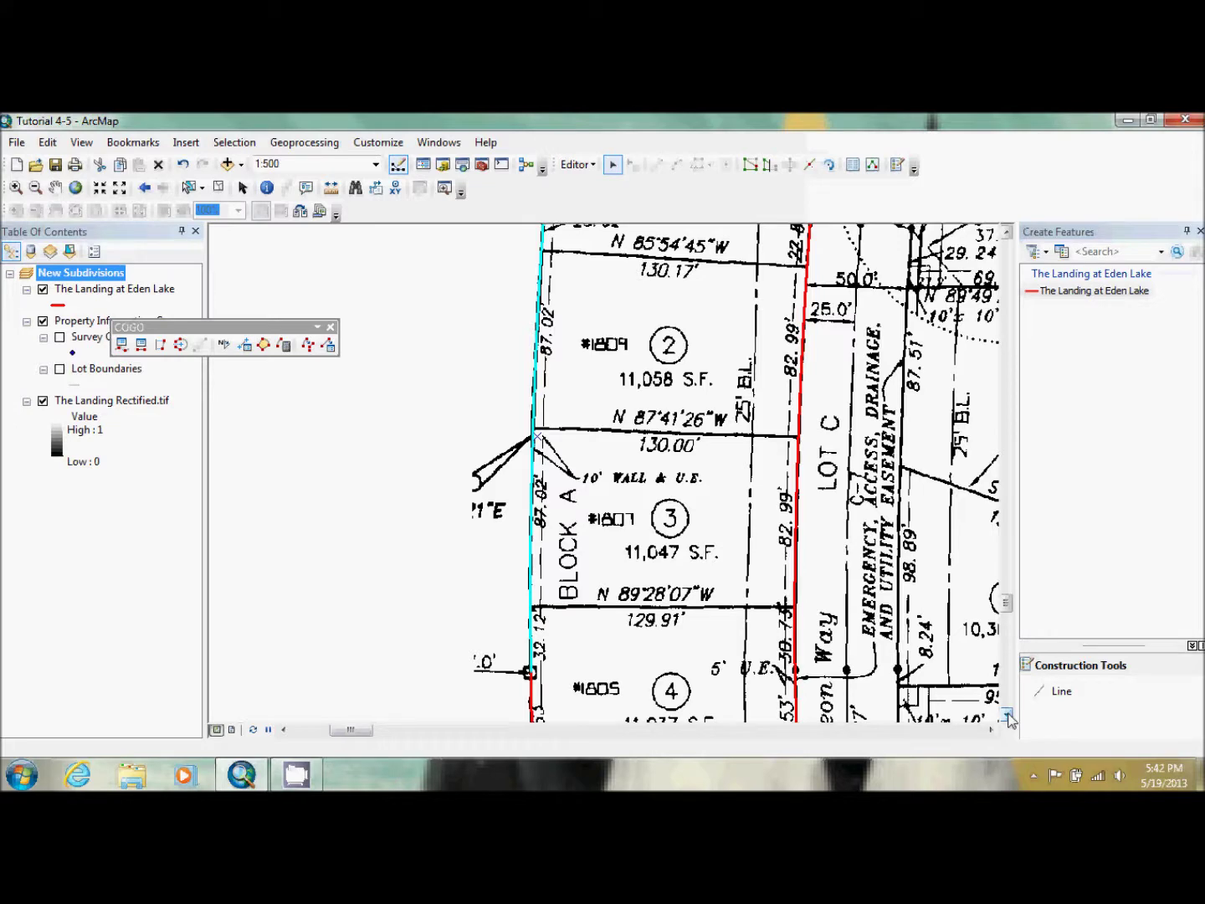
left_click(1007, 233)
left_click(1007, 233)
left_click(1008, 232)
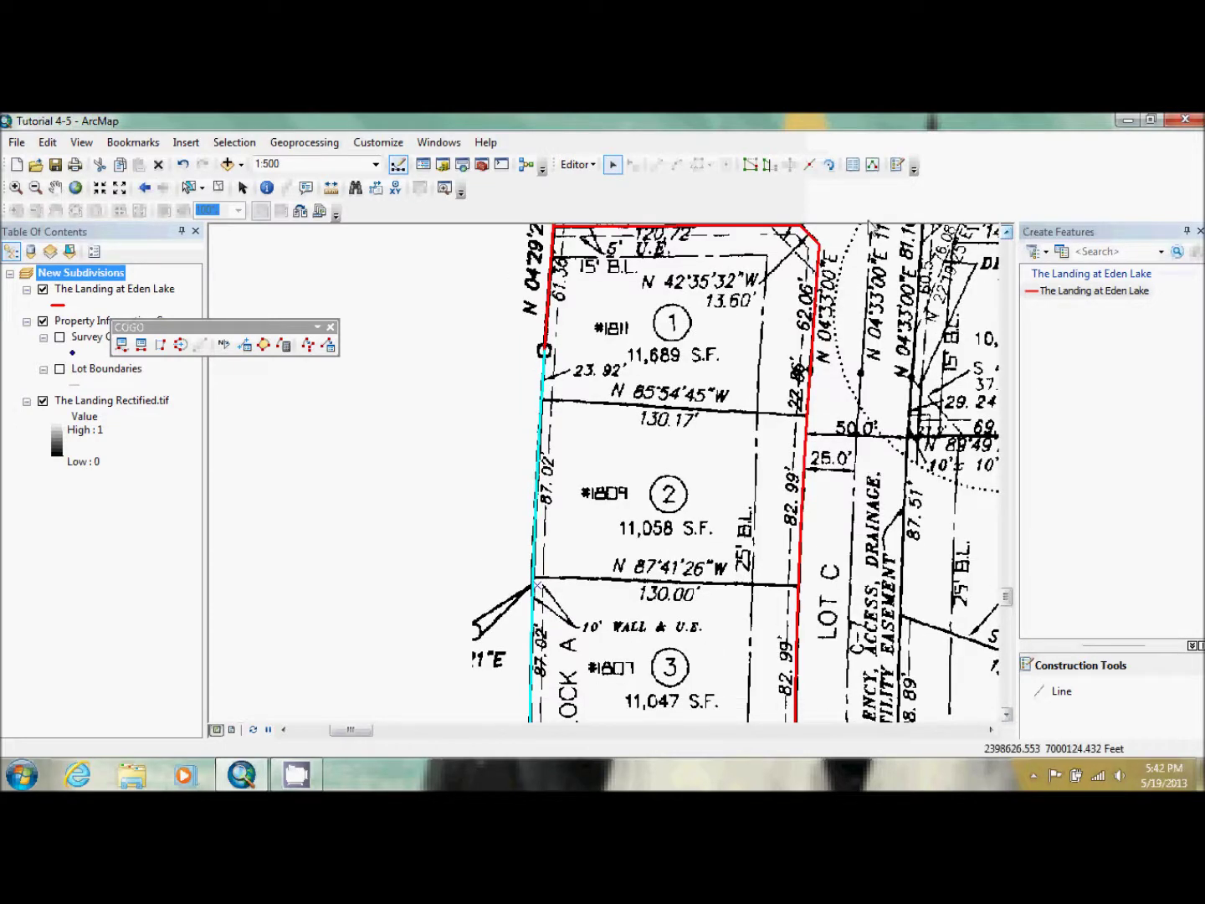
left_click(815, 304)
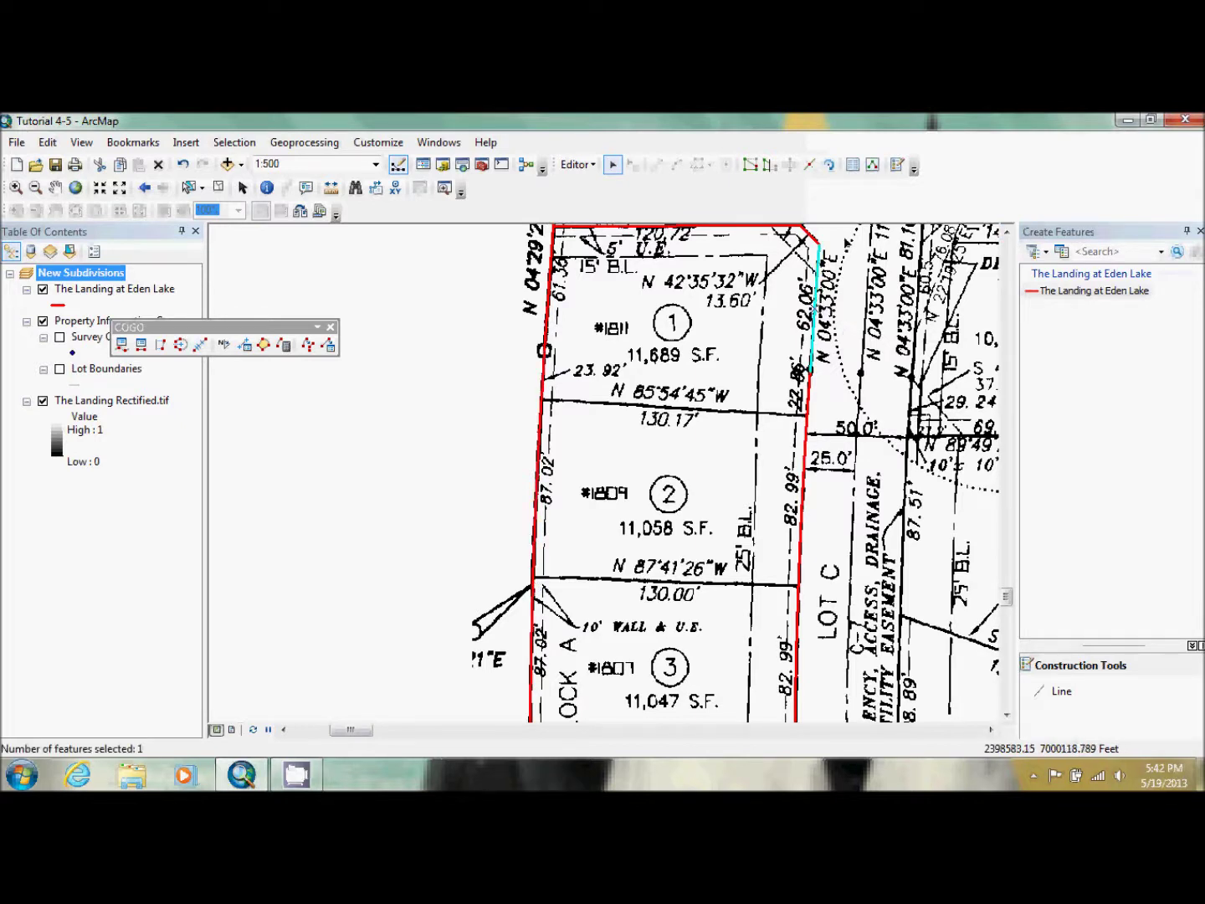
left_click(810, 403)
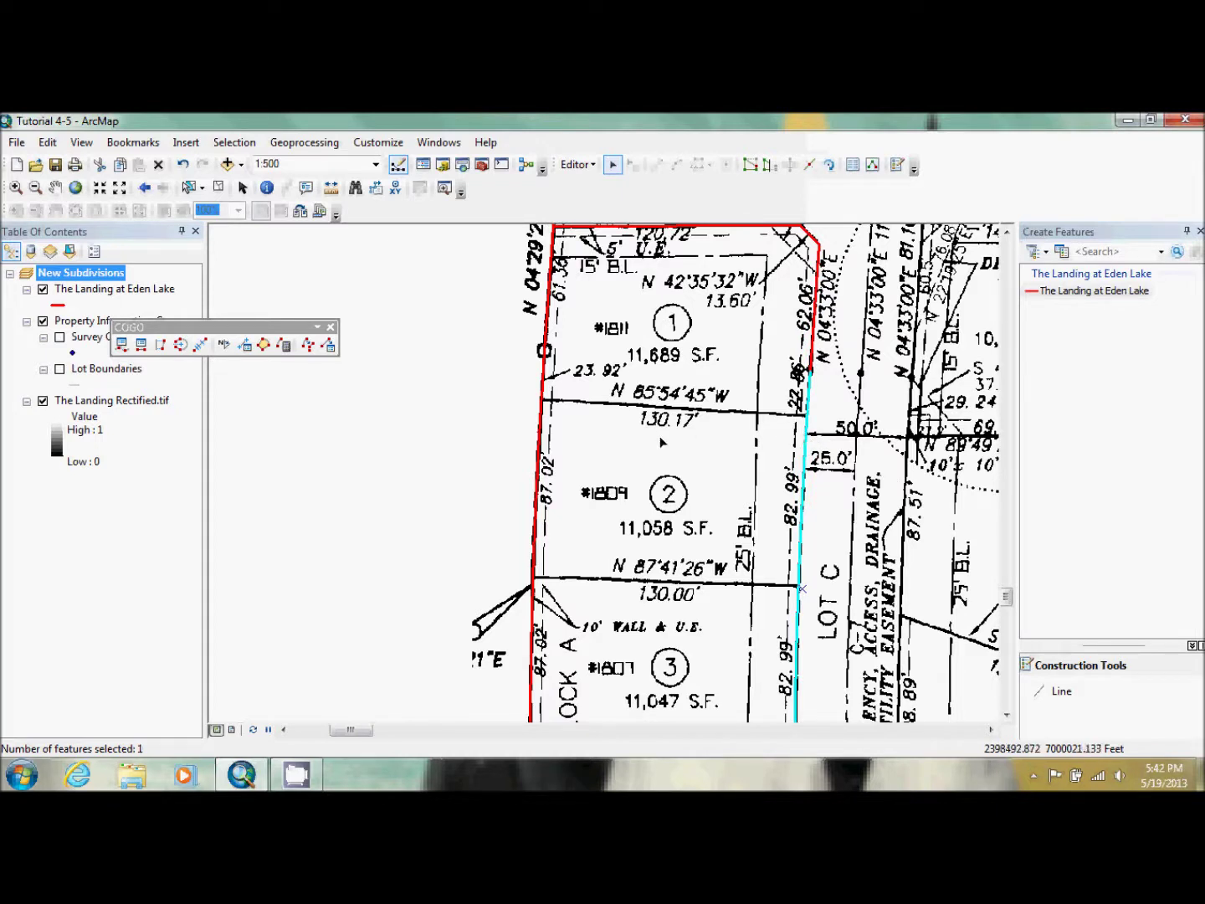
Step: Start a Proportion split of the east boundary line with a first length of 22.86 ft
left_click(200, 344)
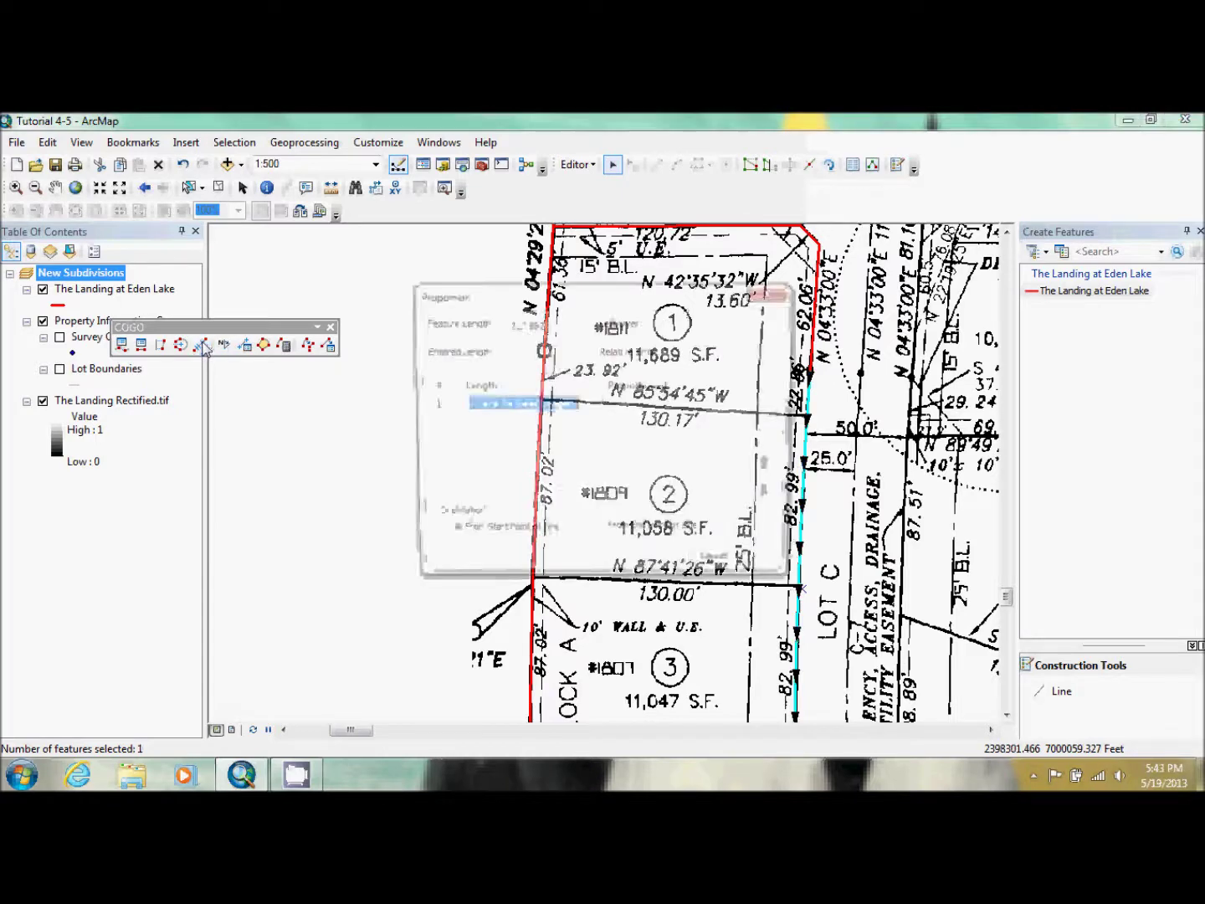
left_click_drag(507, 301, 416, 299)
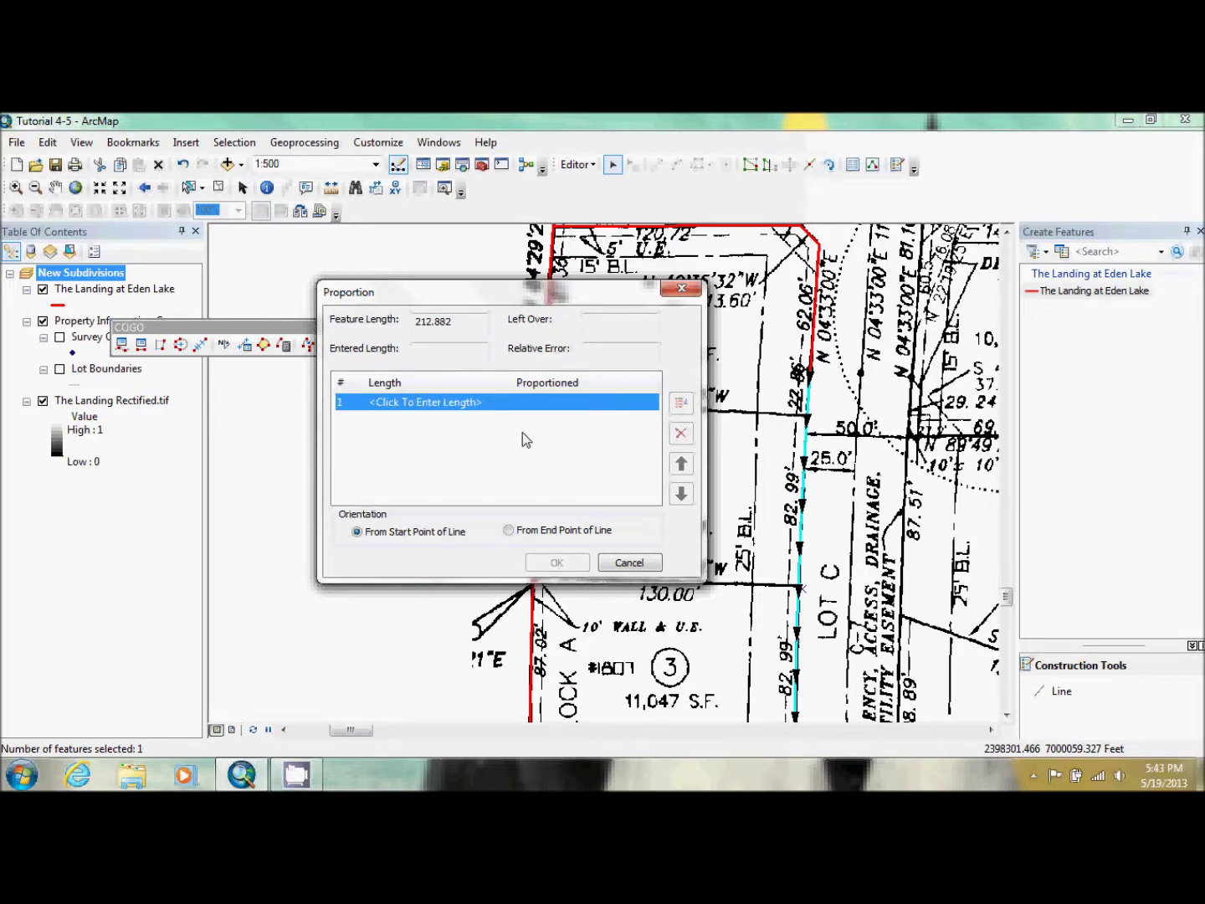
left_click(423, 401)
left_click_drag(485, 402, 357, 402)
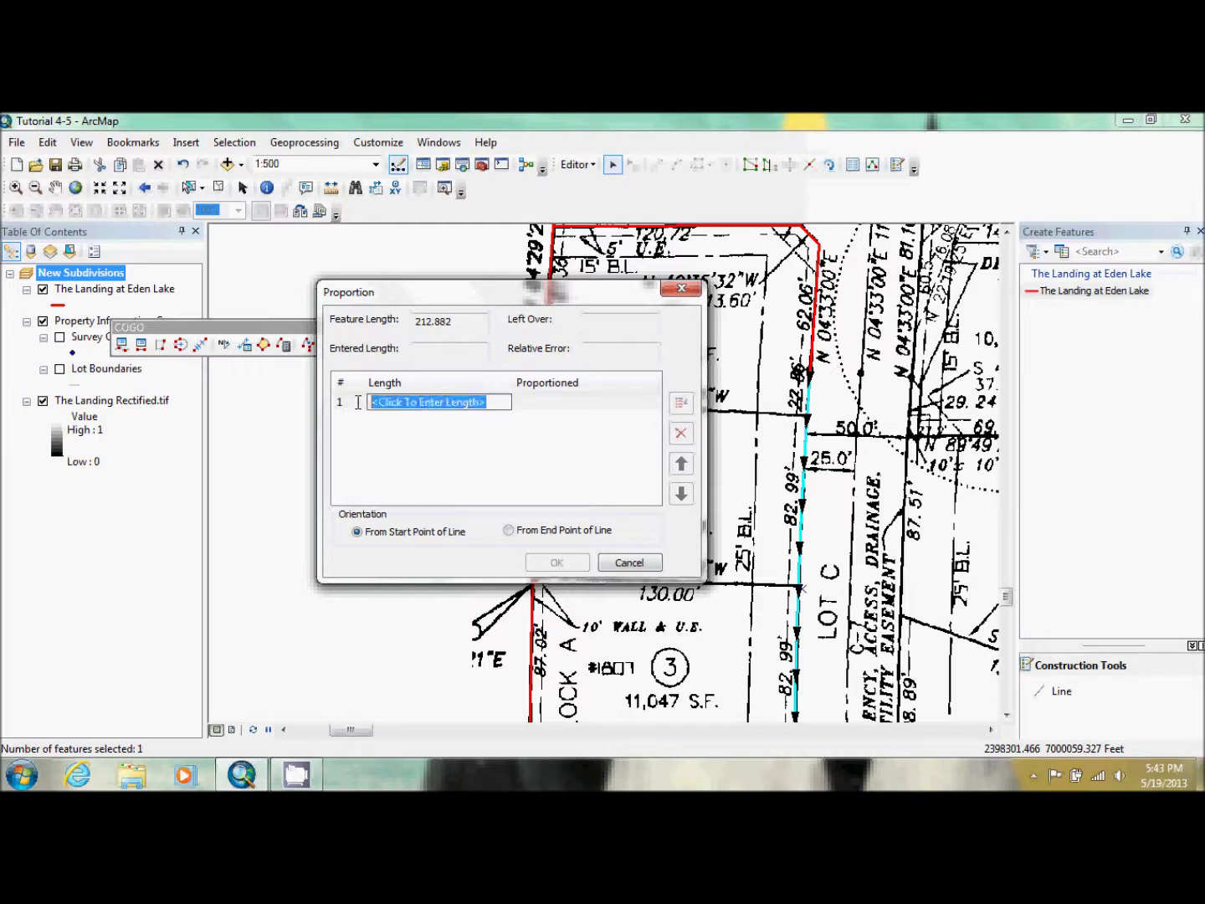
type("22.86")
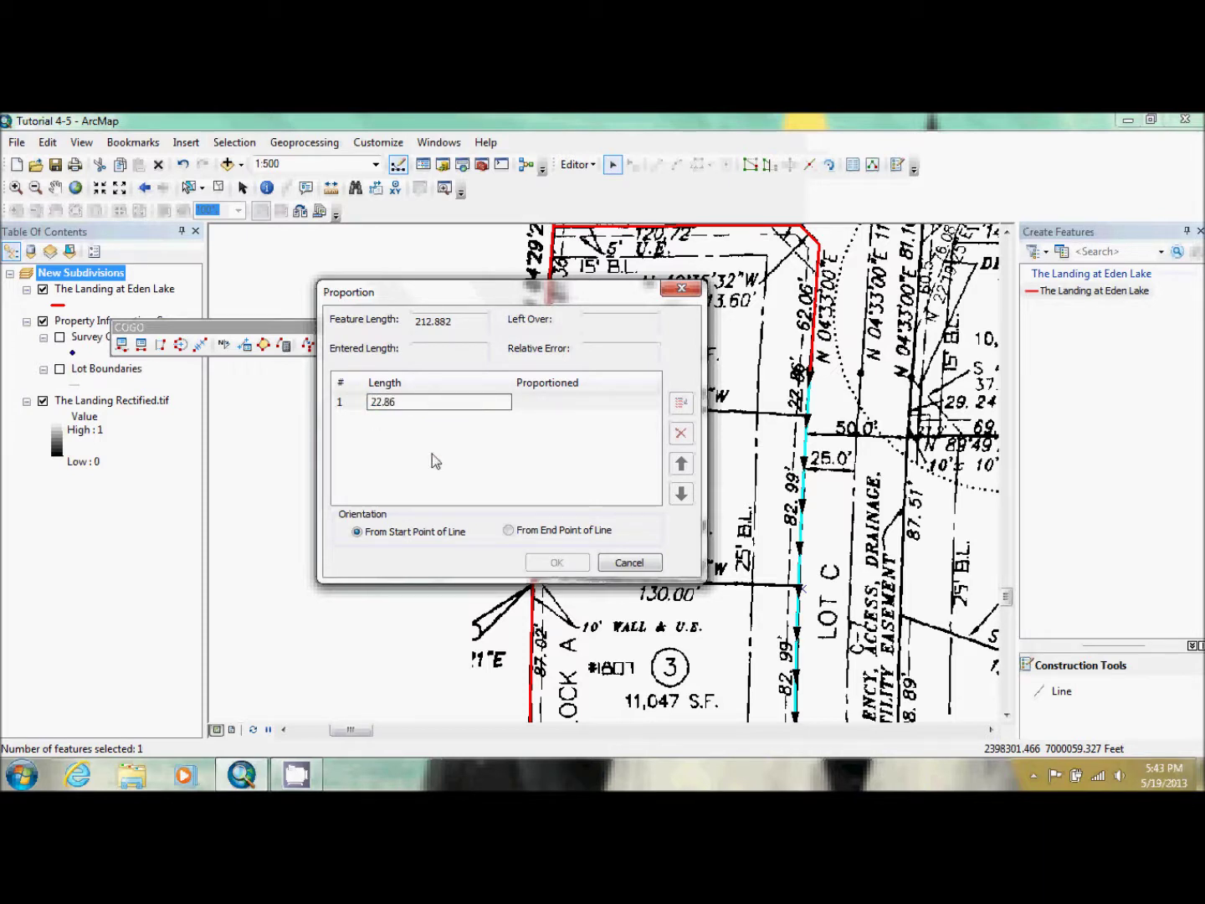
key("Return")
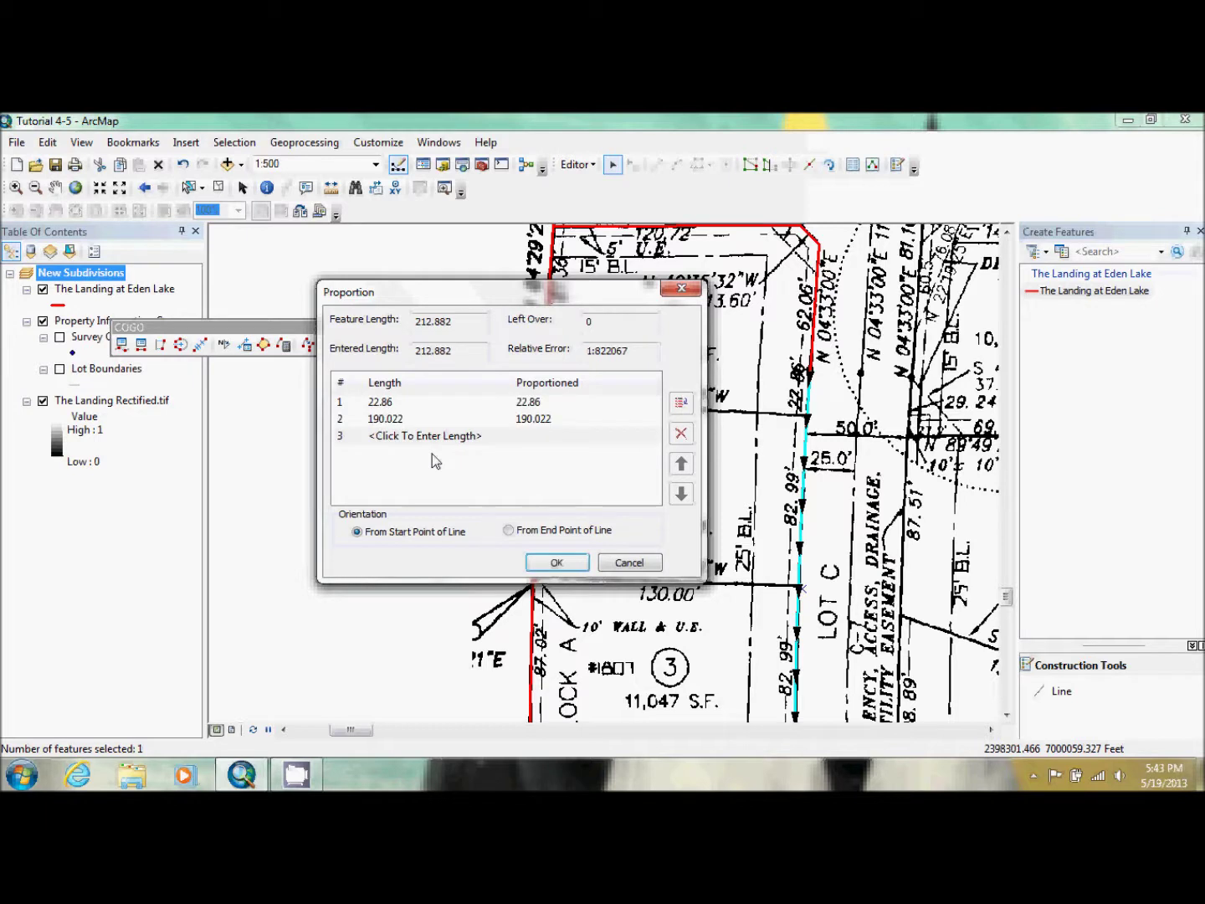
left_click(405, 420)
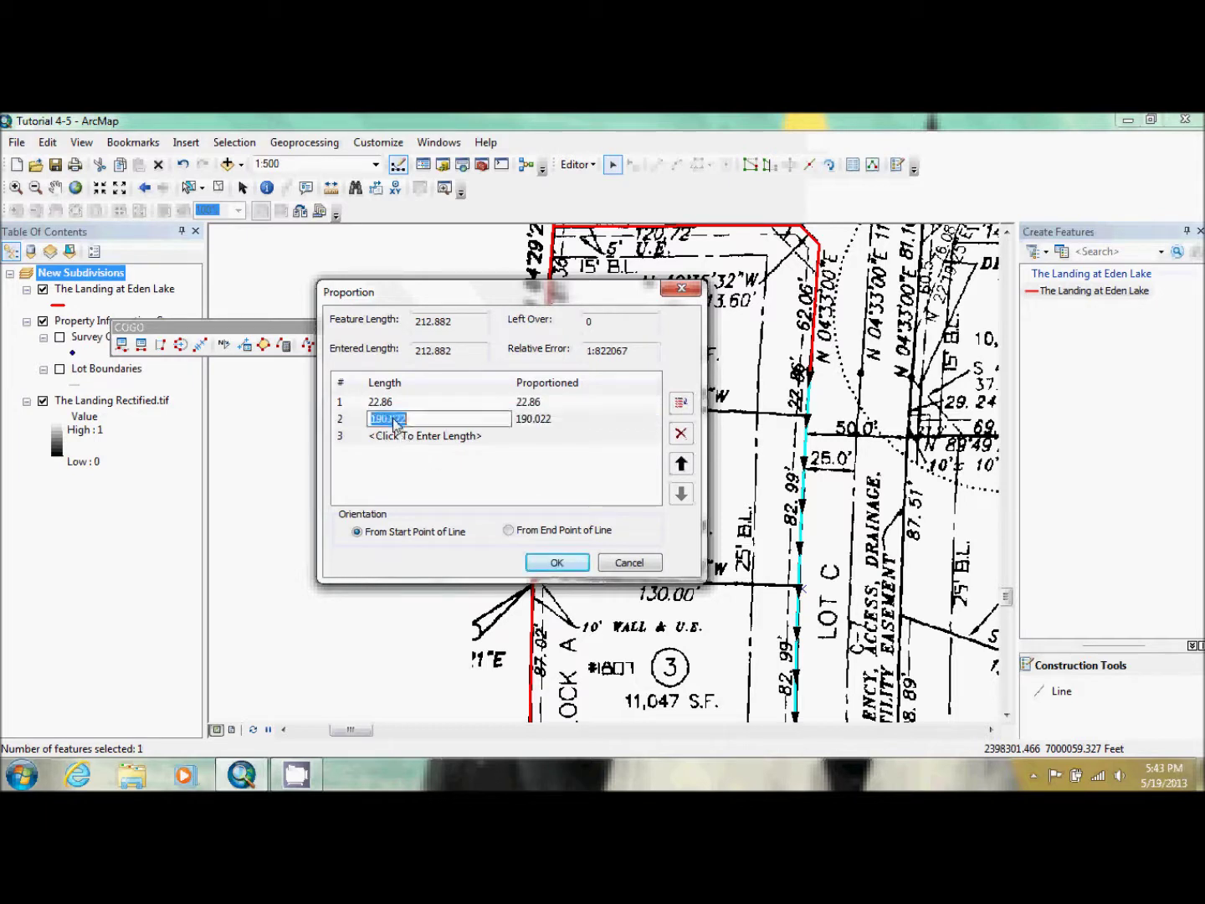
type("82.99")
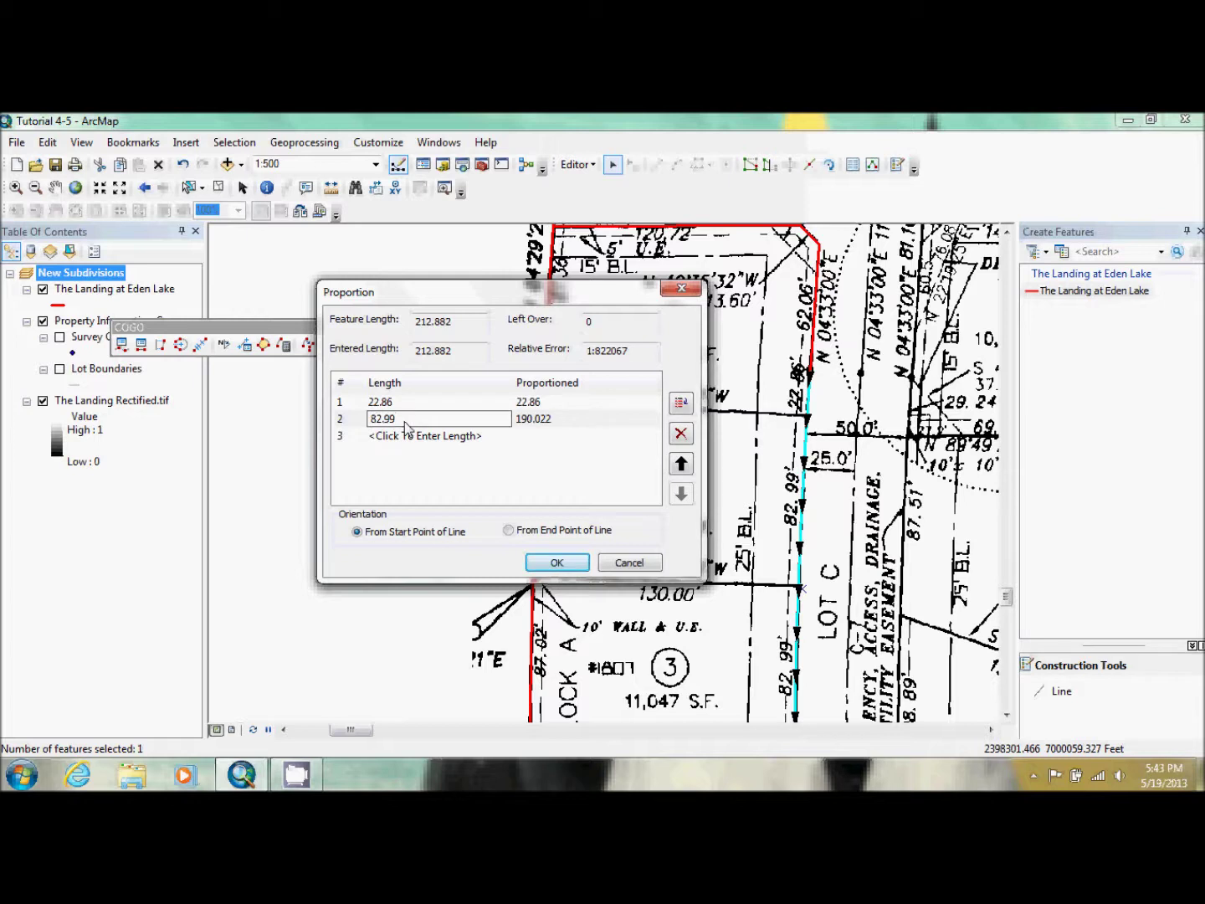
key("Return")
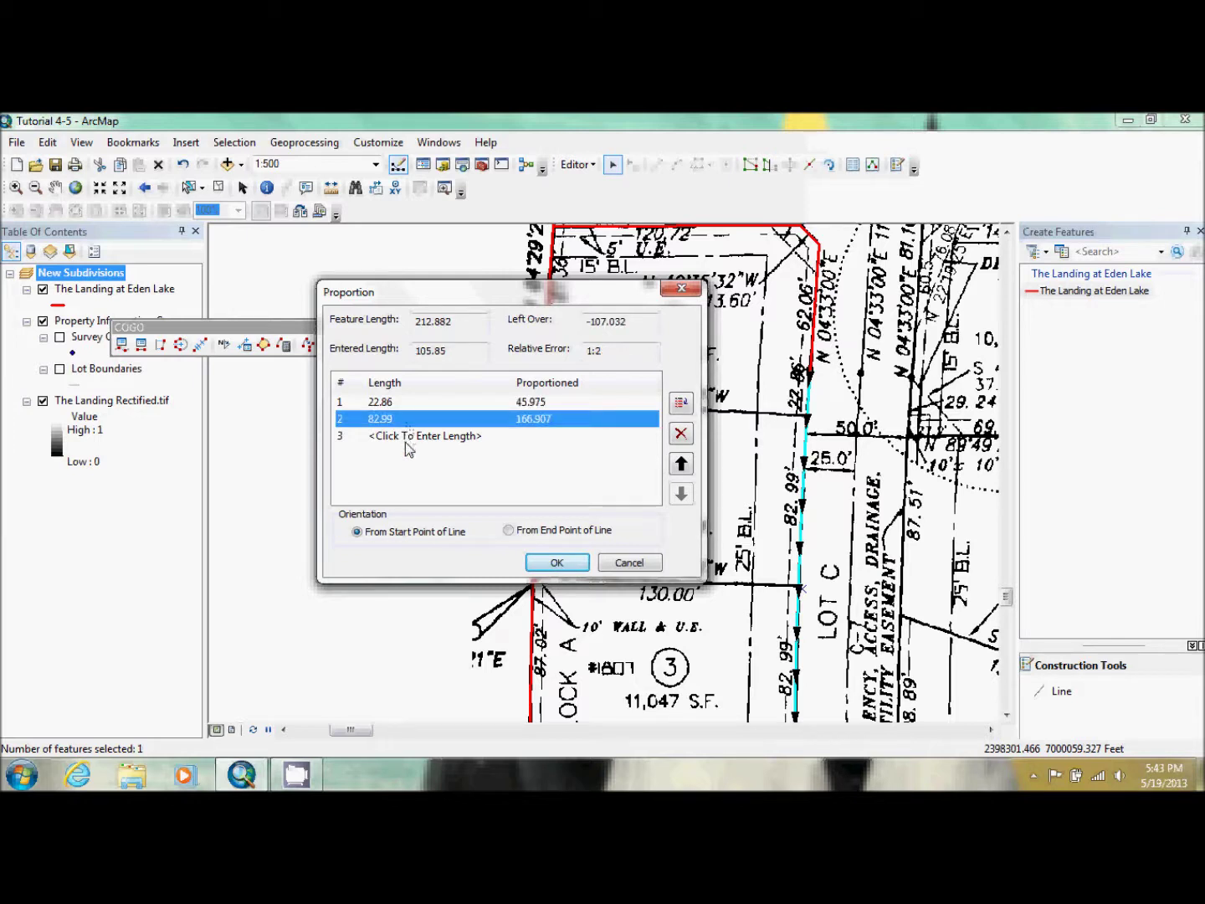
left_click(410, 441)
left_click(410, 440)
left_click_drag(411, 439, 355, 446)
type("82.99")
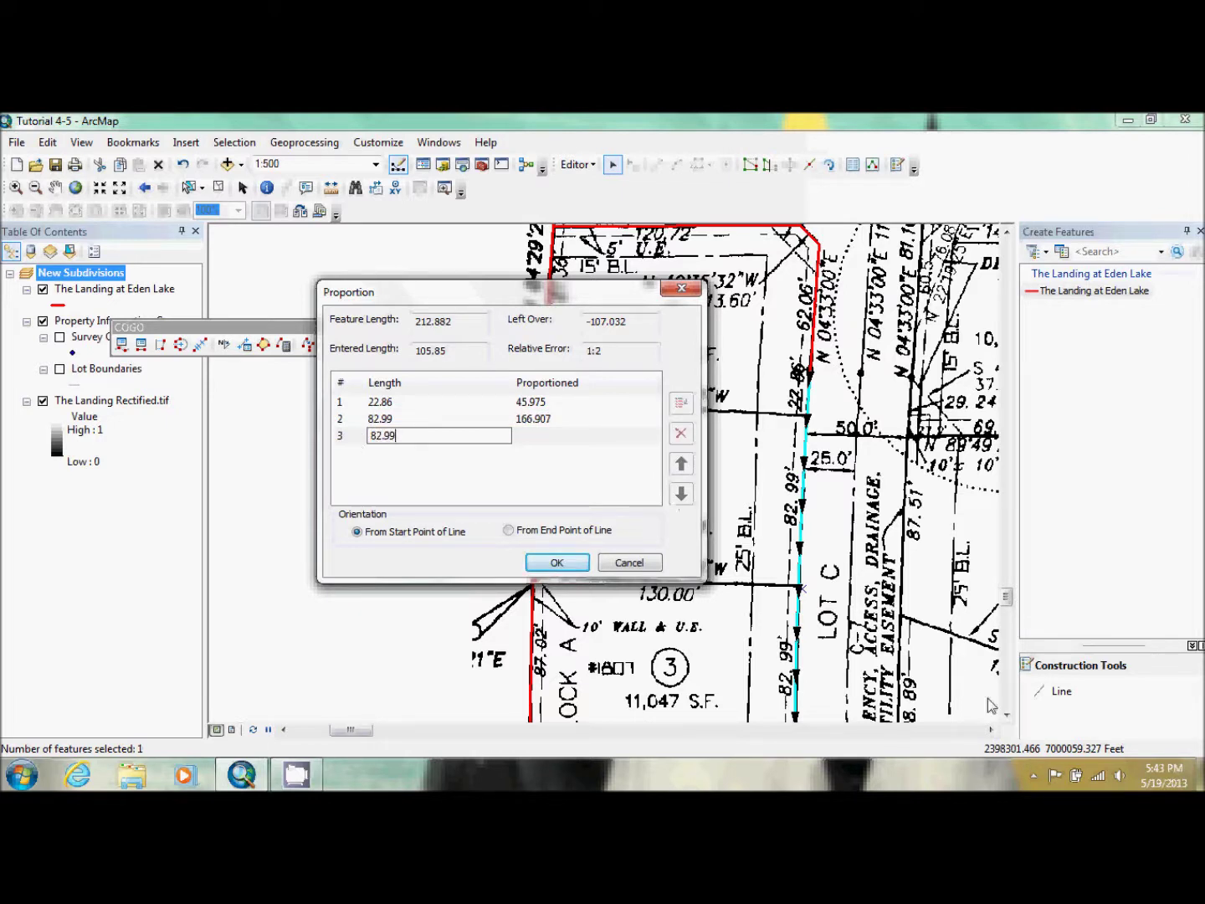
left_click(1010, 724)
key("Return")
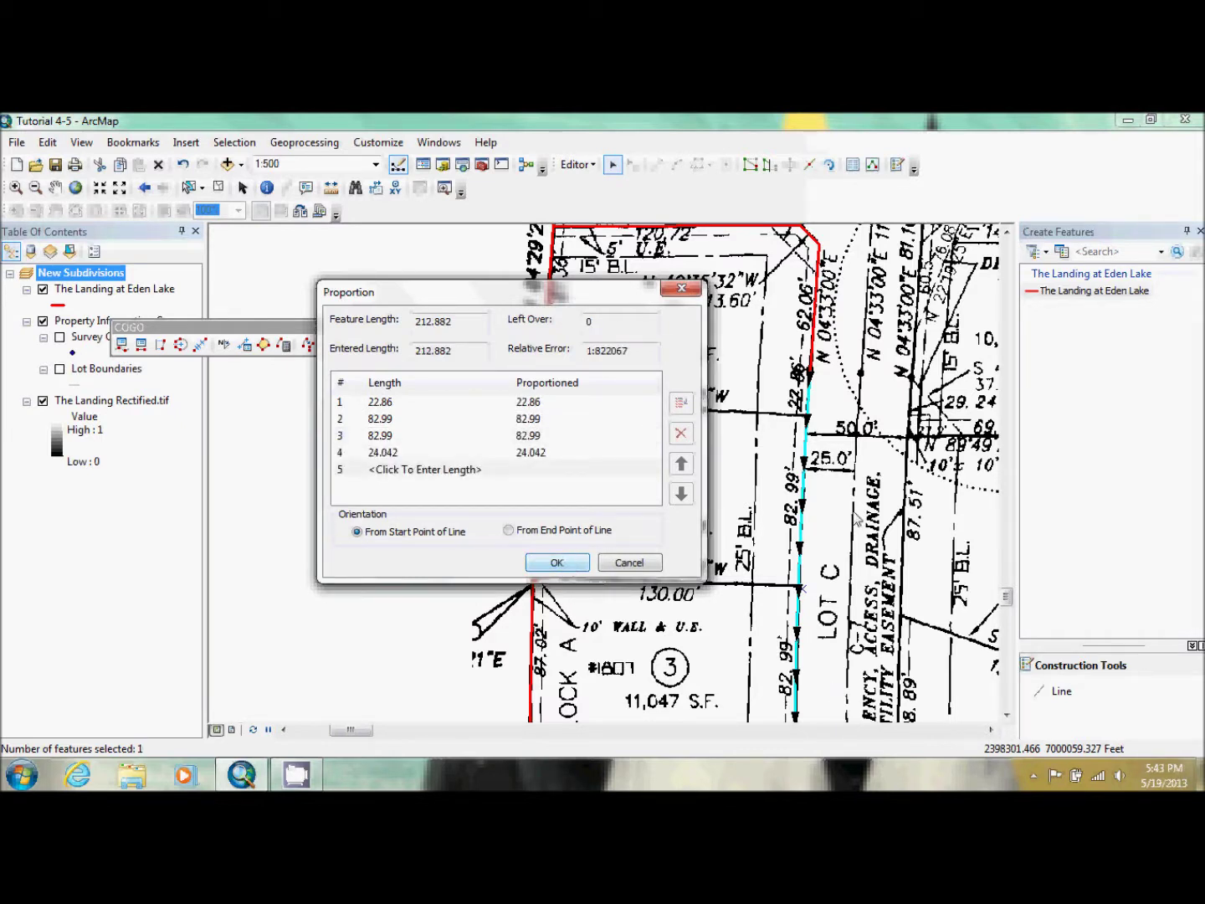
left_click_drag(537, 299, 460, 394)
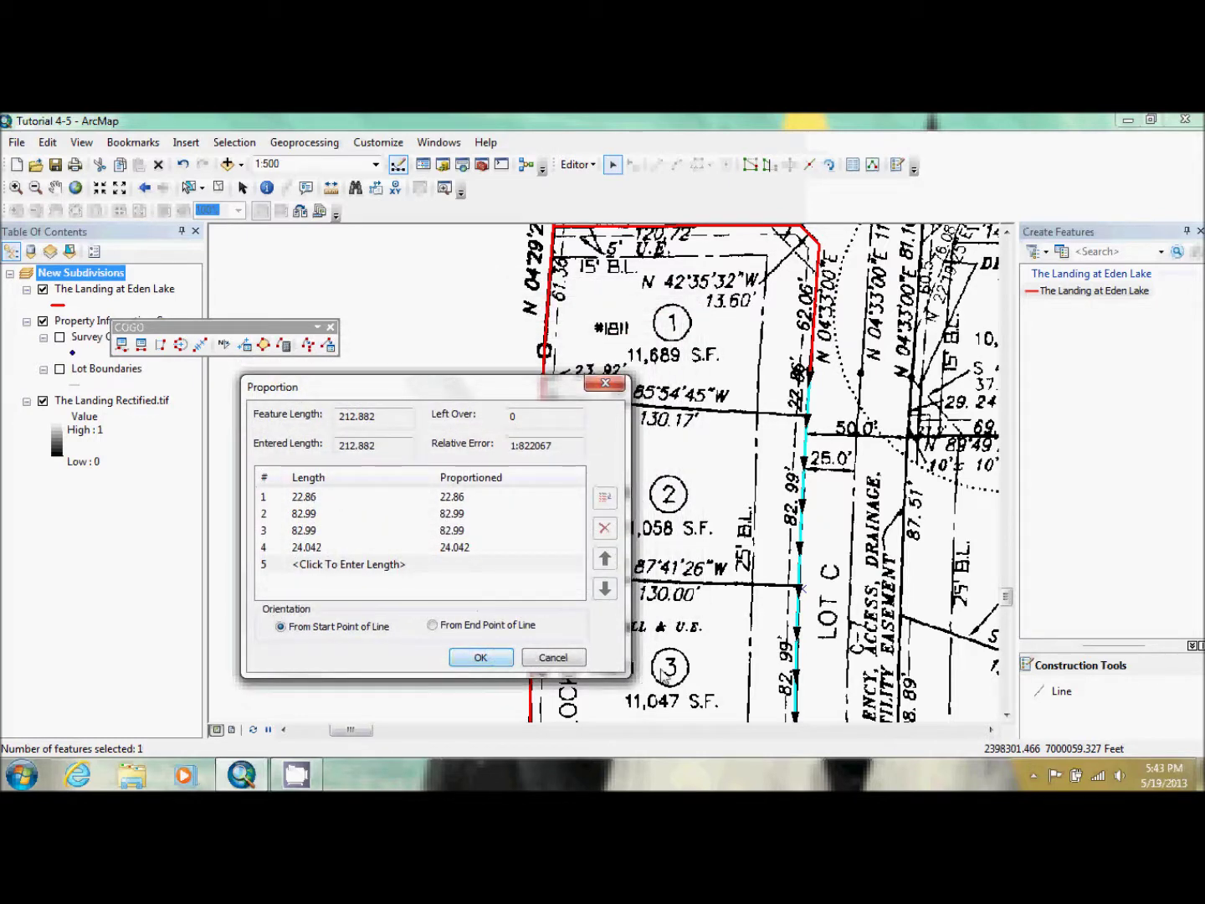
left_click(1009, 719)
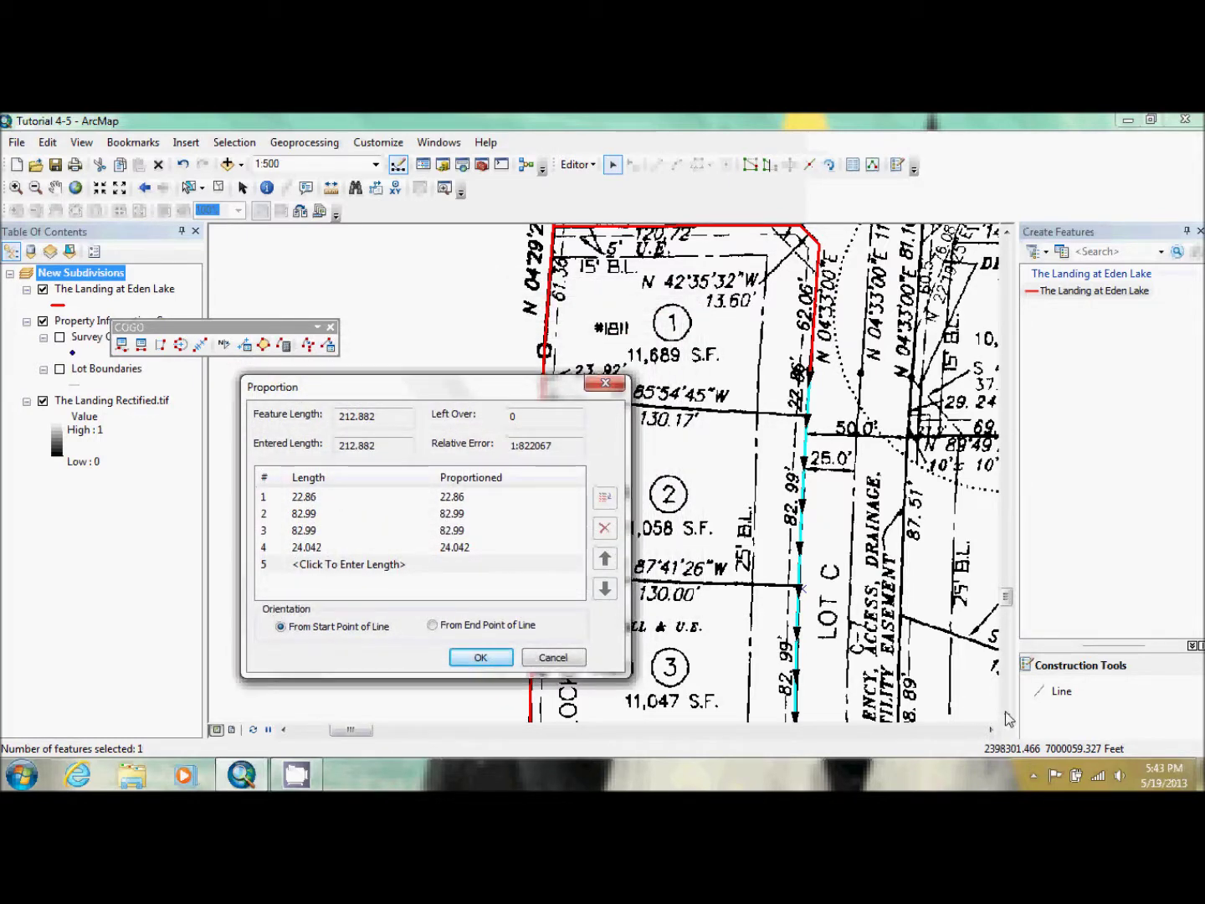
left_click(543, 662)
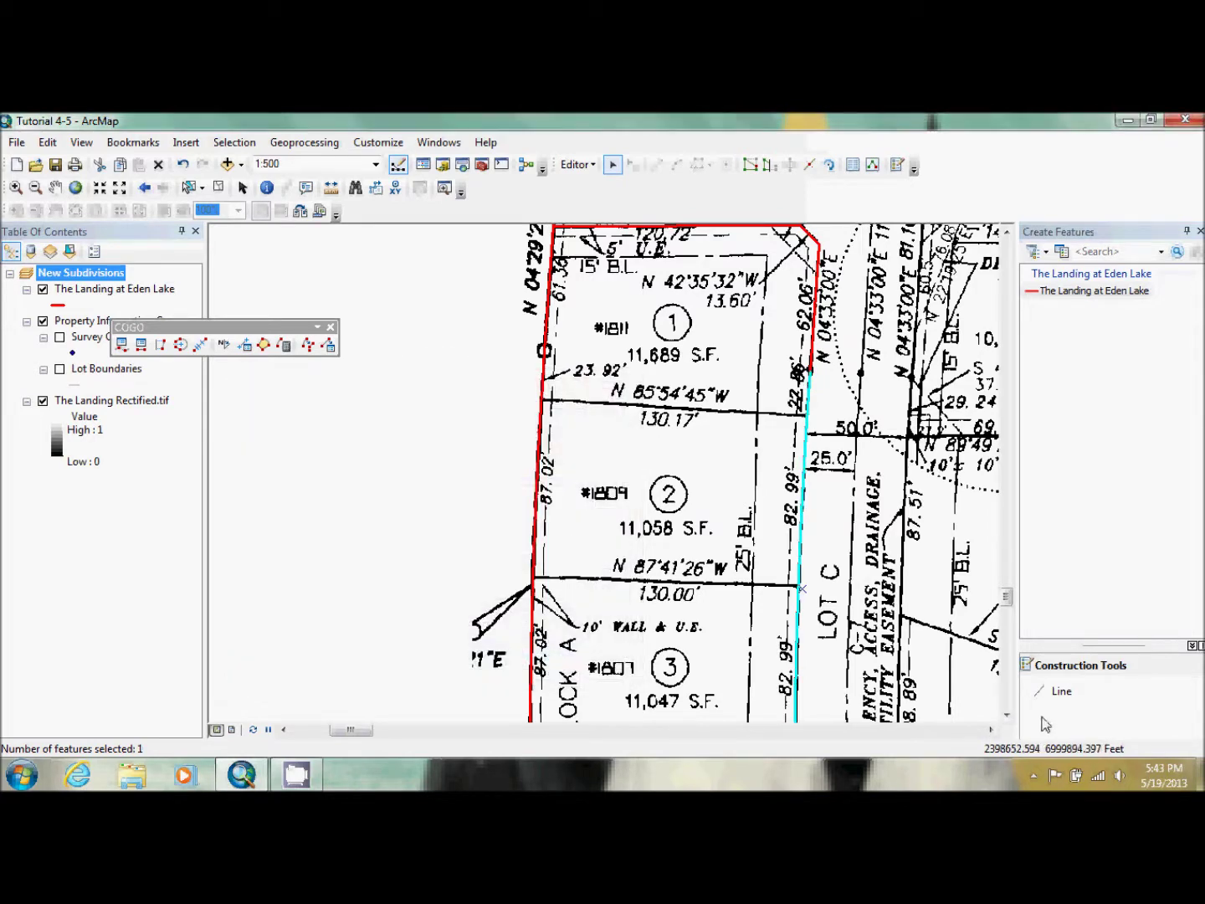
Step: Restart the Proportion split on the selected east boundary line and enter 22.86 ft as the first length
left_click(1007, 719)
left_click(1007, 718)
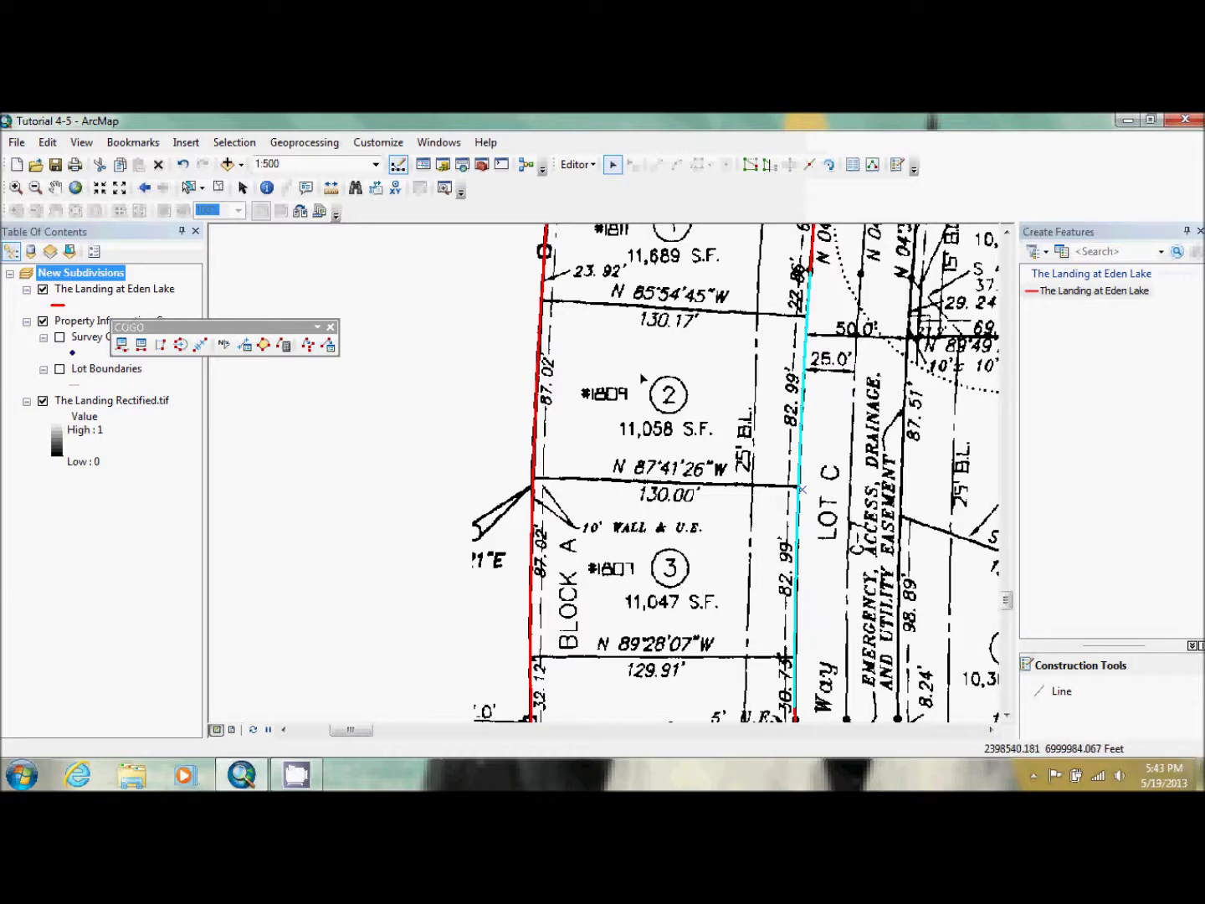
left_click(200, 344)
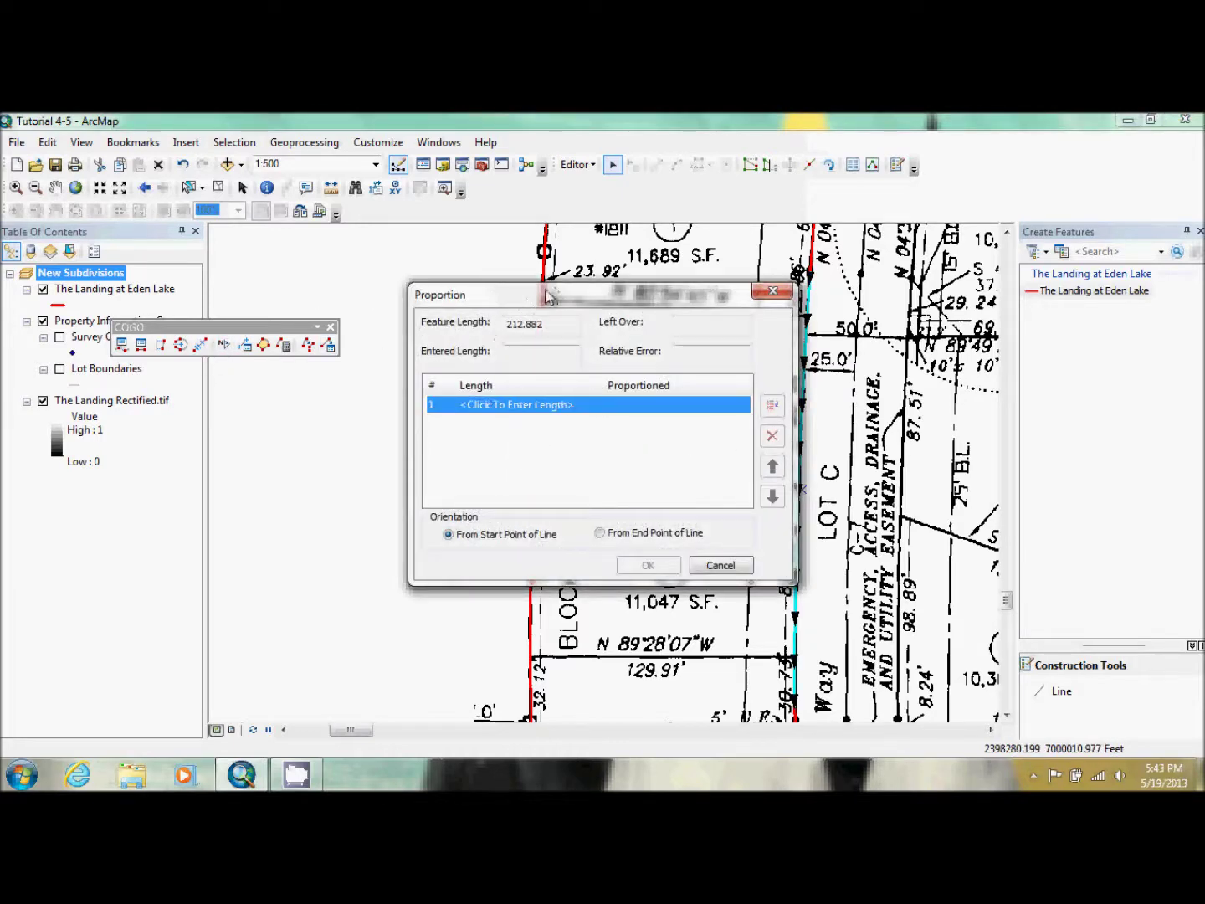
left_click_drag(554, 291, 402, 297)
left_click(346, 413)
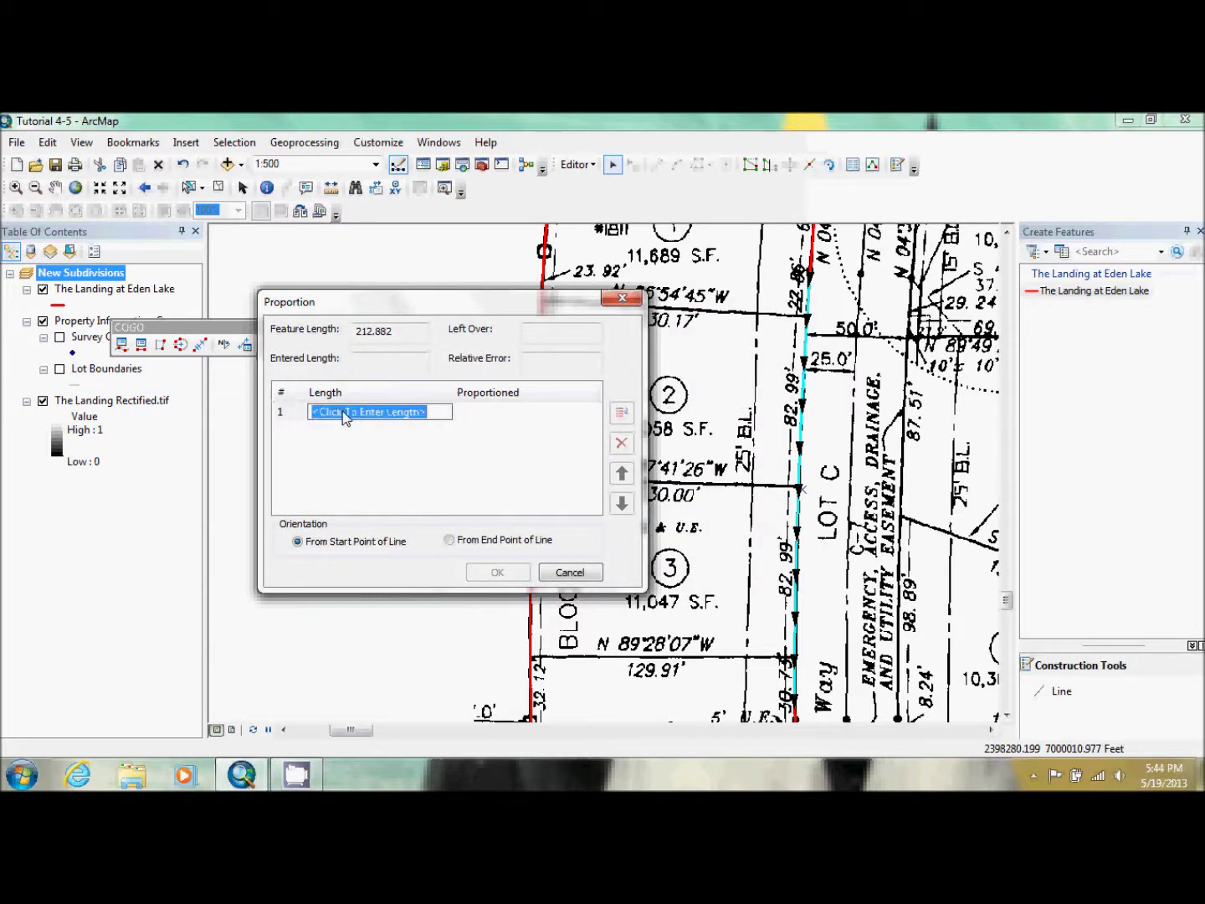
type("22.8")
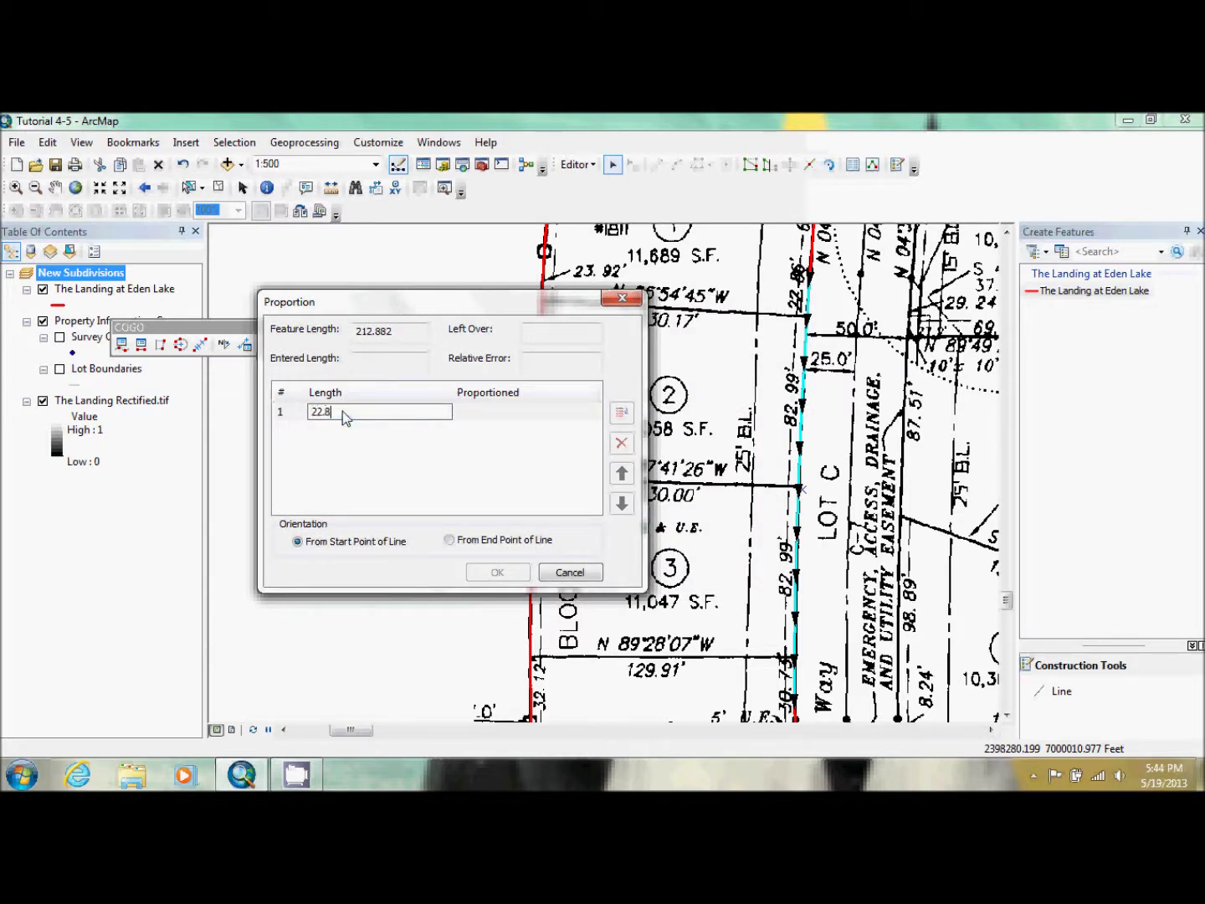
type("6")
key("Return")
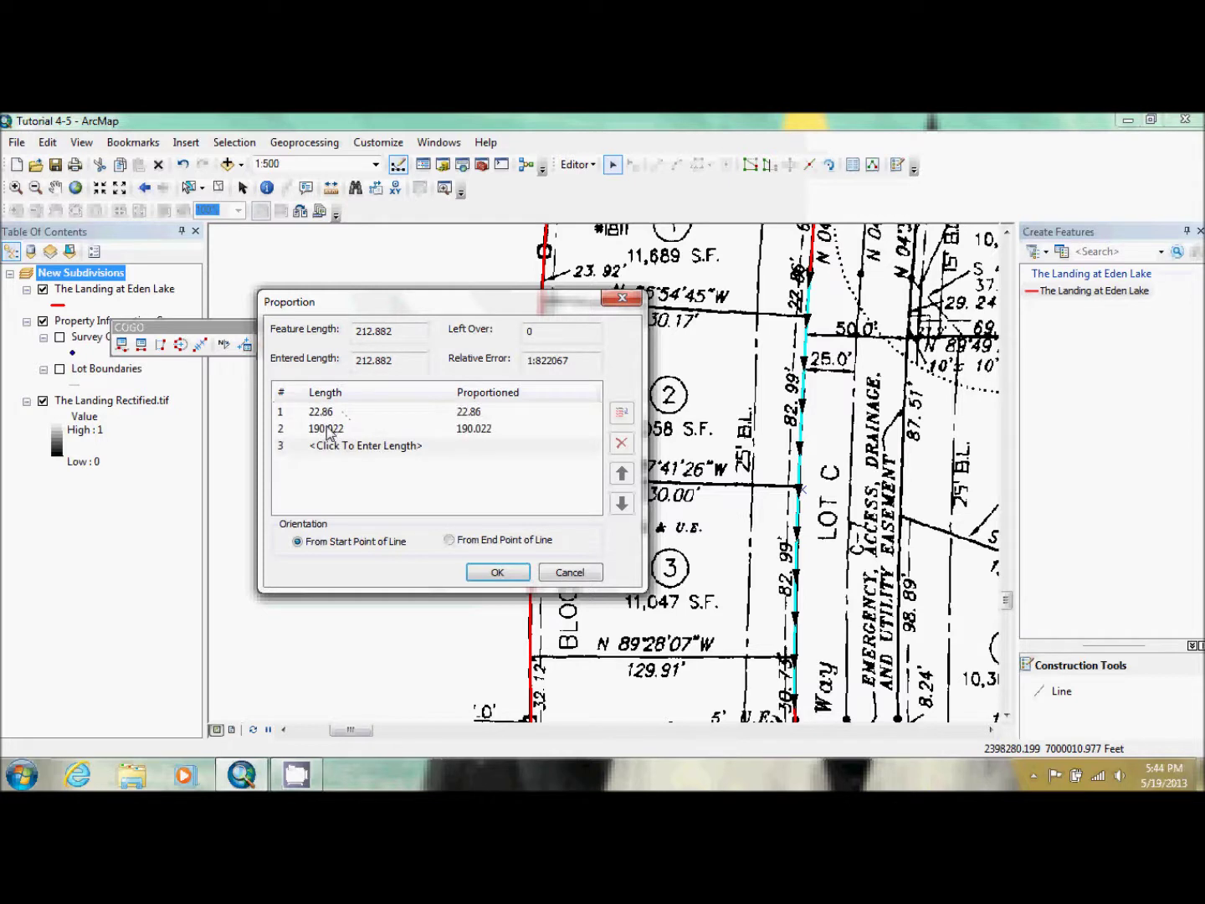
Step: Set both the second and third proportion lengths of the east boundary line to 82.99 ft
left_click(326, 427)
type("82.99")
key("Return")
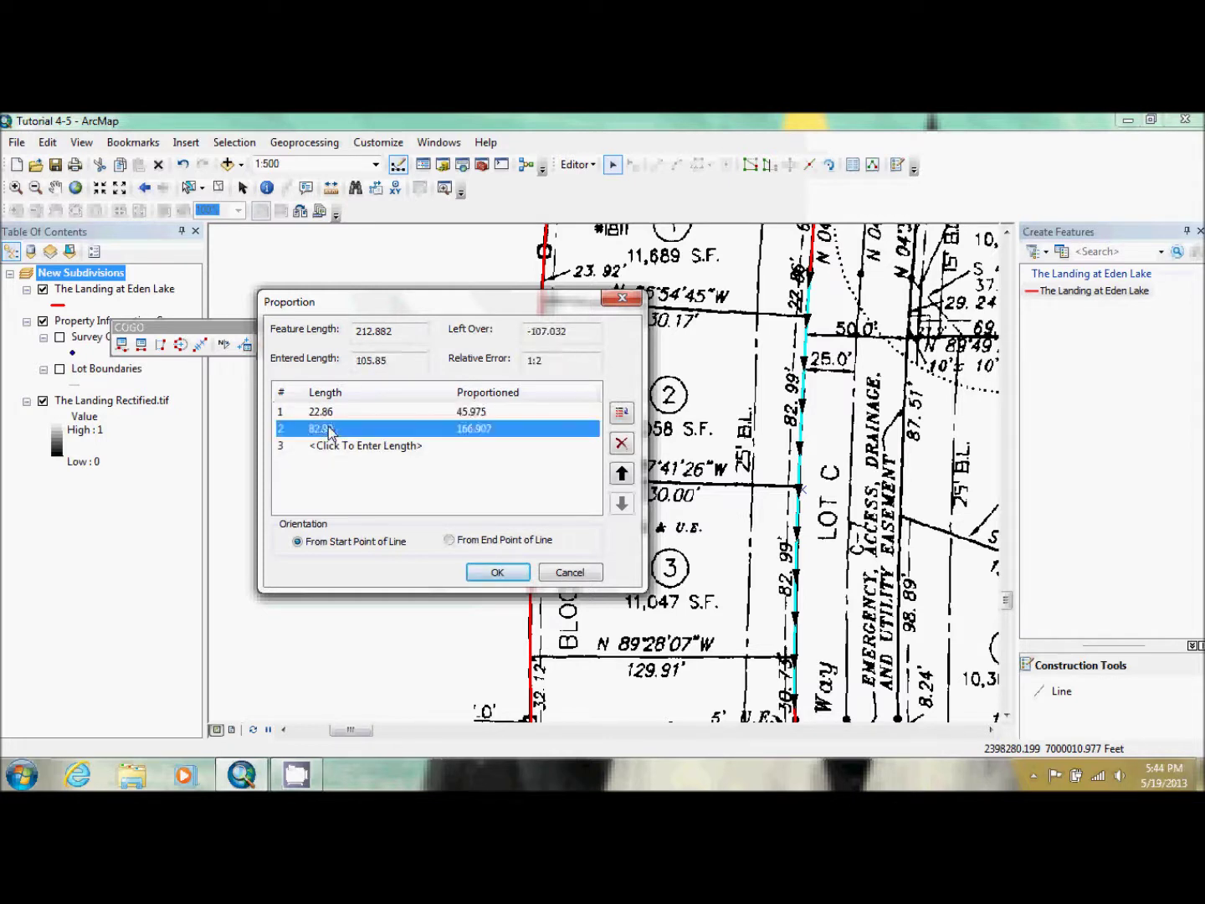
left_click(348, 449)
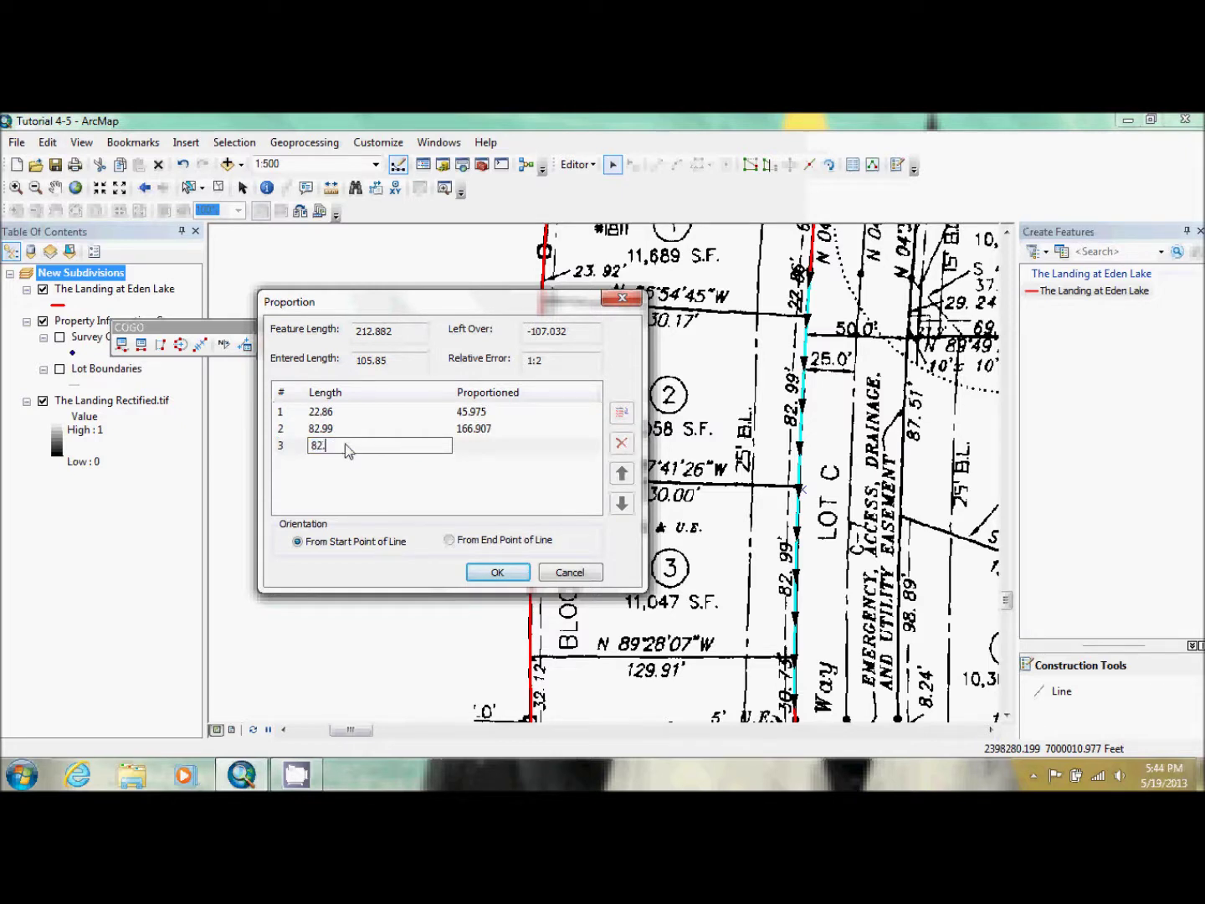
key("Return")
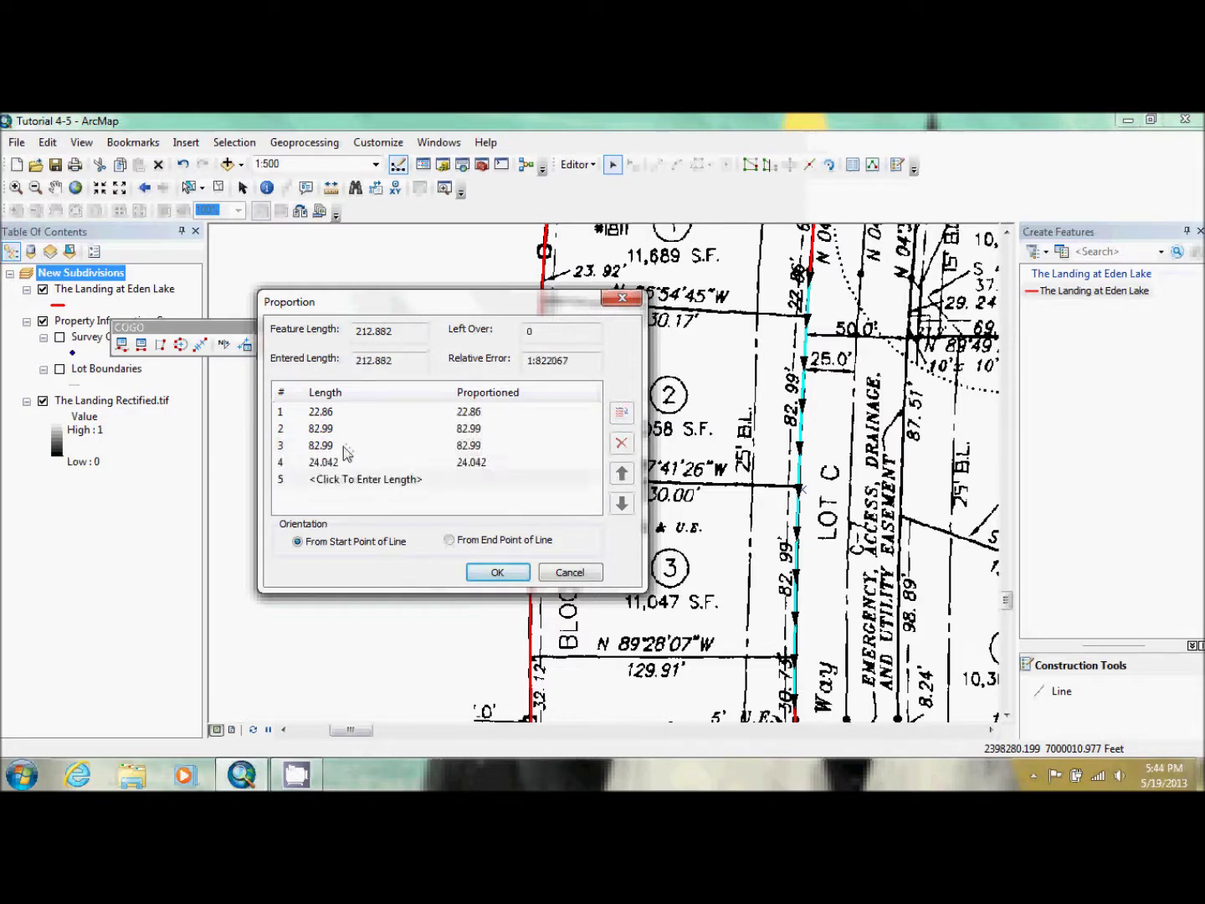
Step: Set the fourth proportion length to 30.75 ft and split the east boundary line
left_click(325, 466)
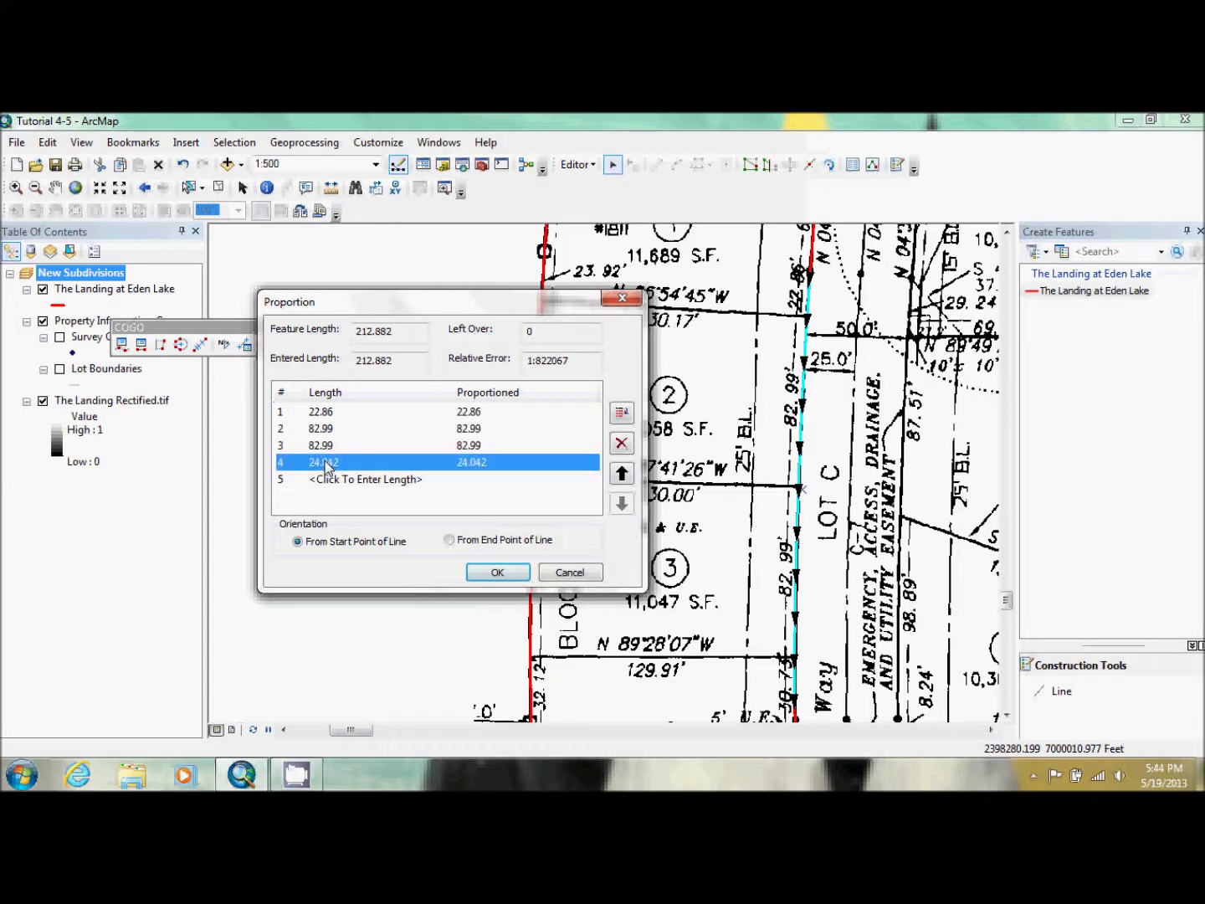
left_click(326, 466)
type("30.75")
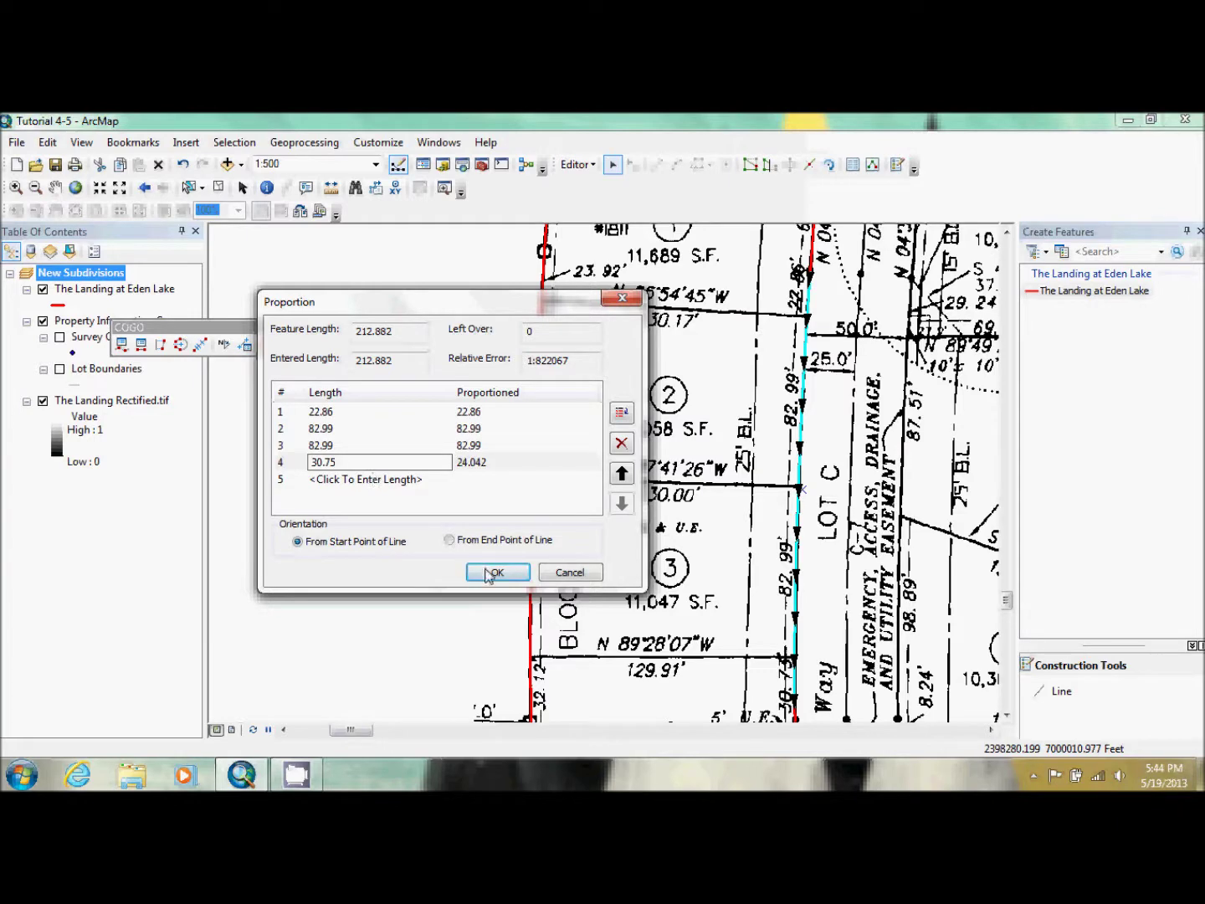
left_click(368, 479)
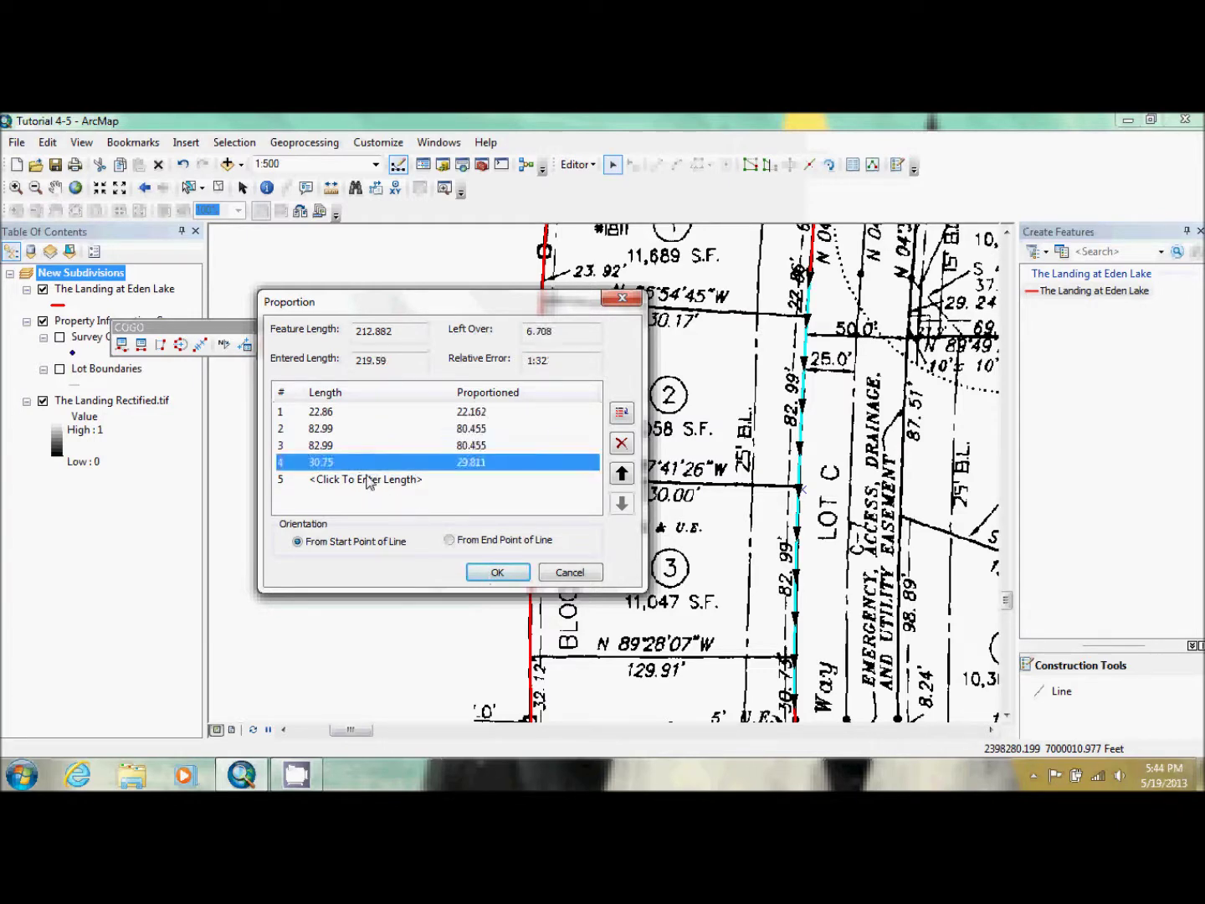
left_click(498, 572)
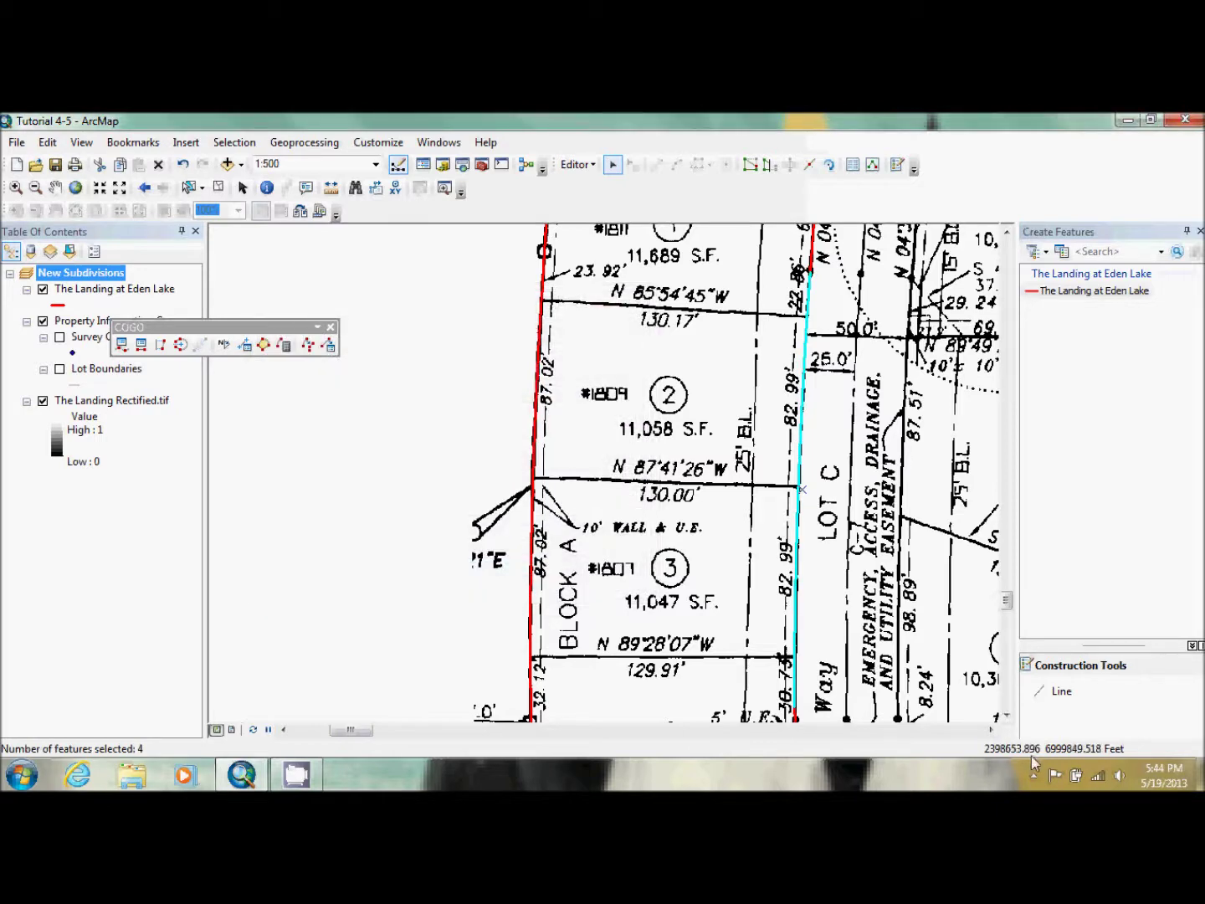
Step: Check the boundary segments beside Lots 3, 4 and 5 by selecting them one at a time on the east and west sides
left_click(1007, 716)
left_click(1007, 716)
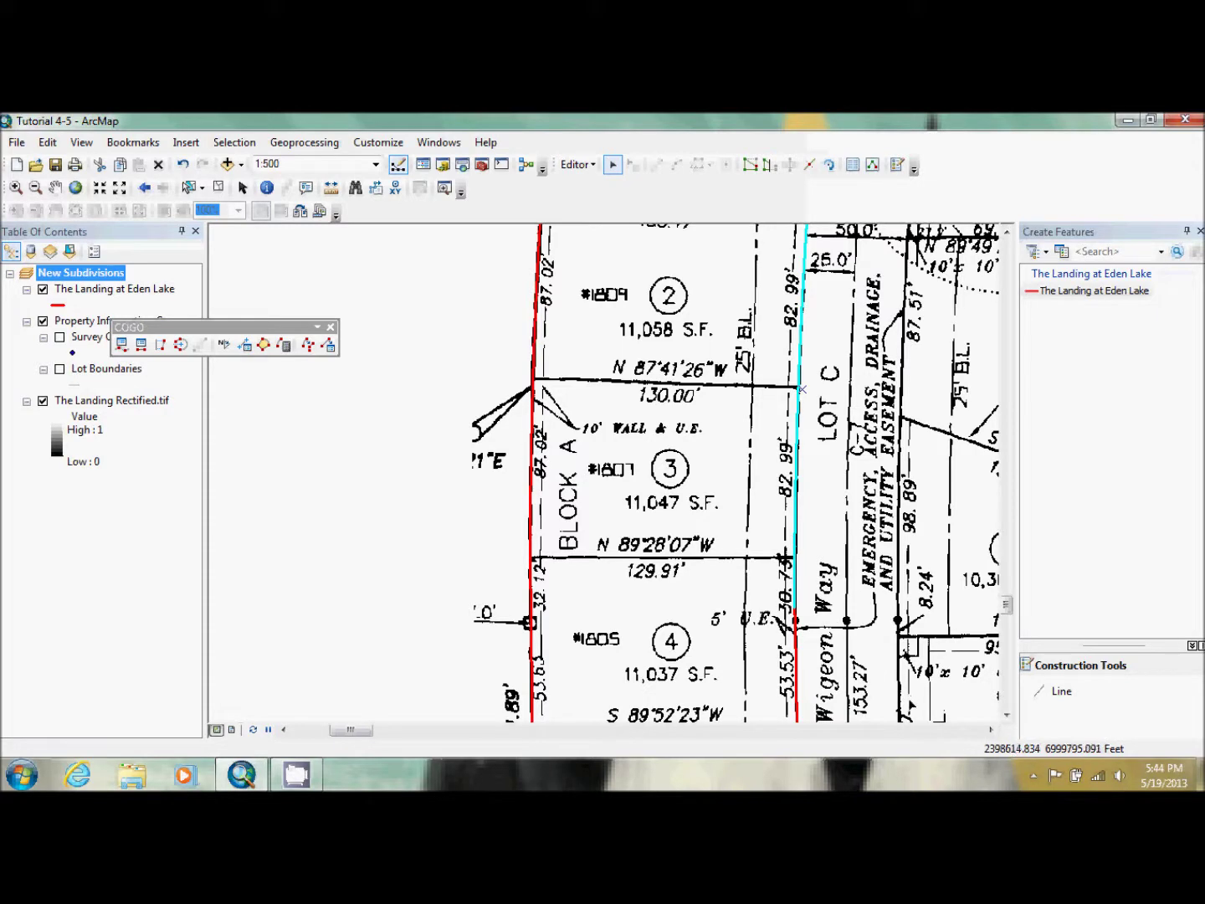
left_click(1006, 716)
left_click(1007, 716)
left_click(1007, 715)
left_click(1006, 716)
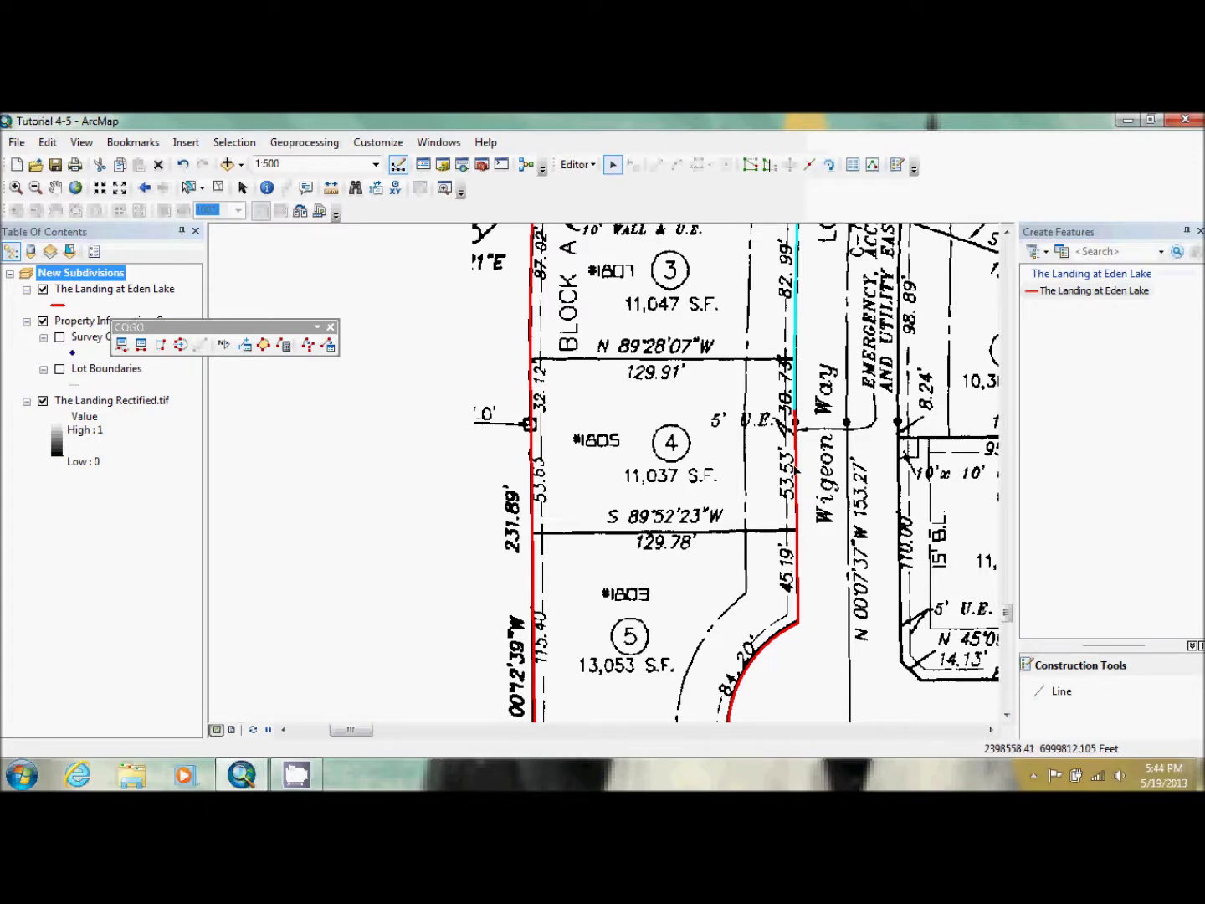
left_click(798, 473)
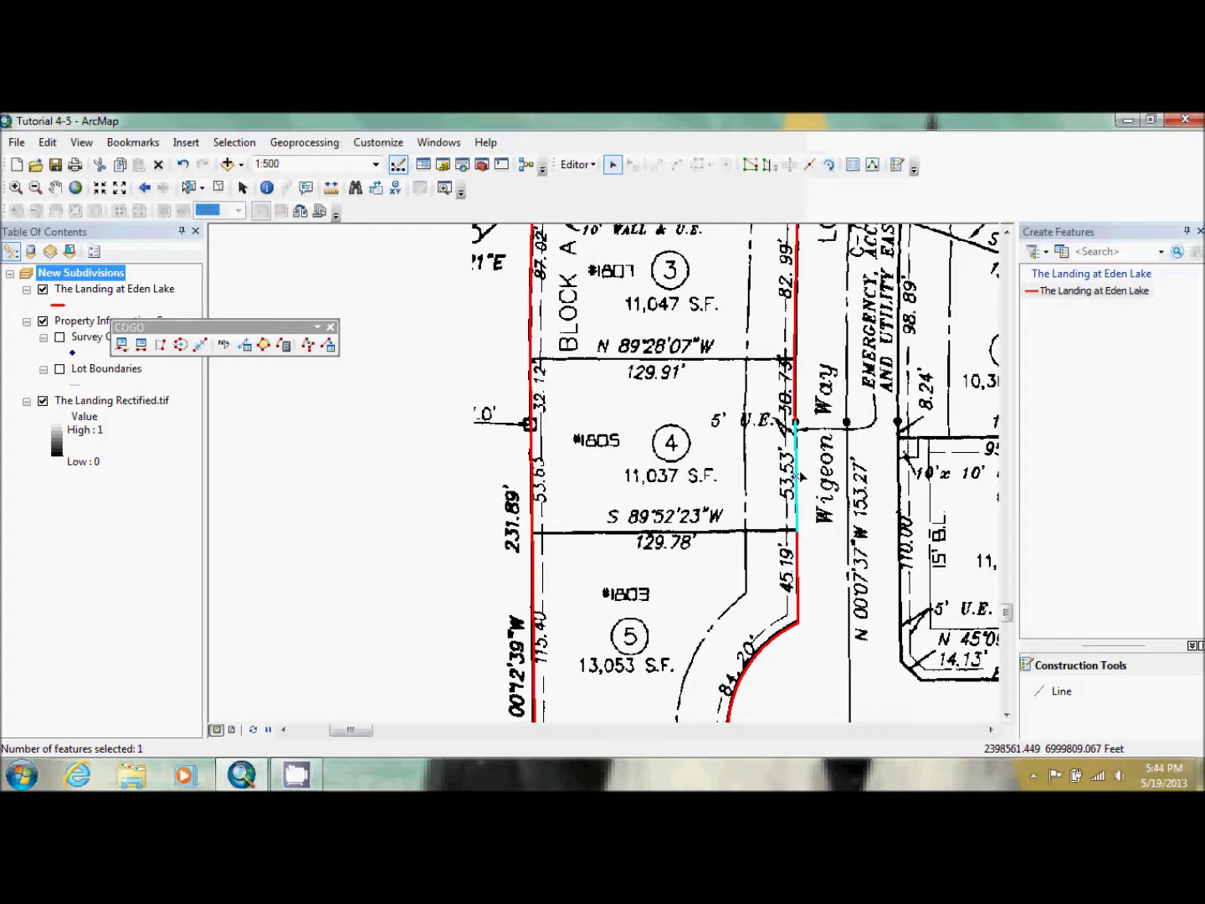
left_click(797, 585)
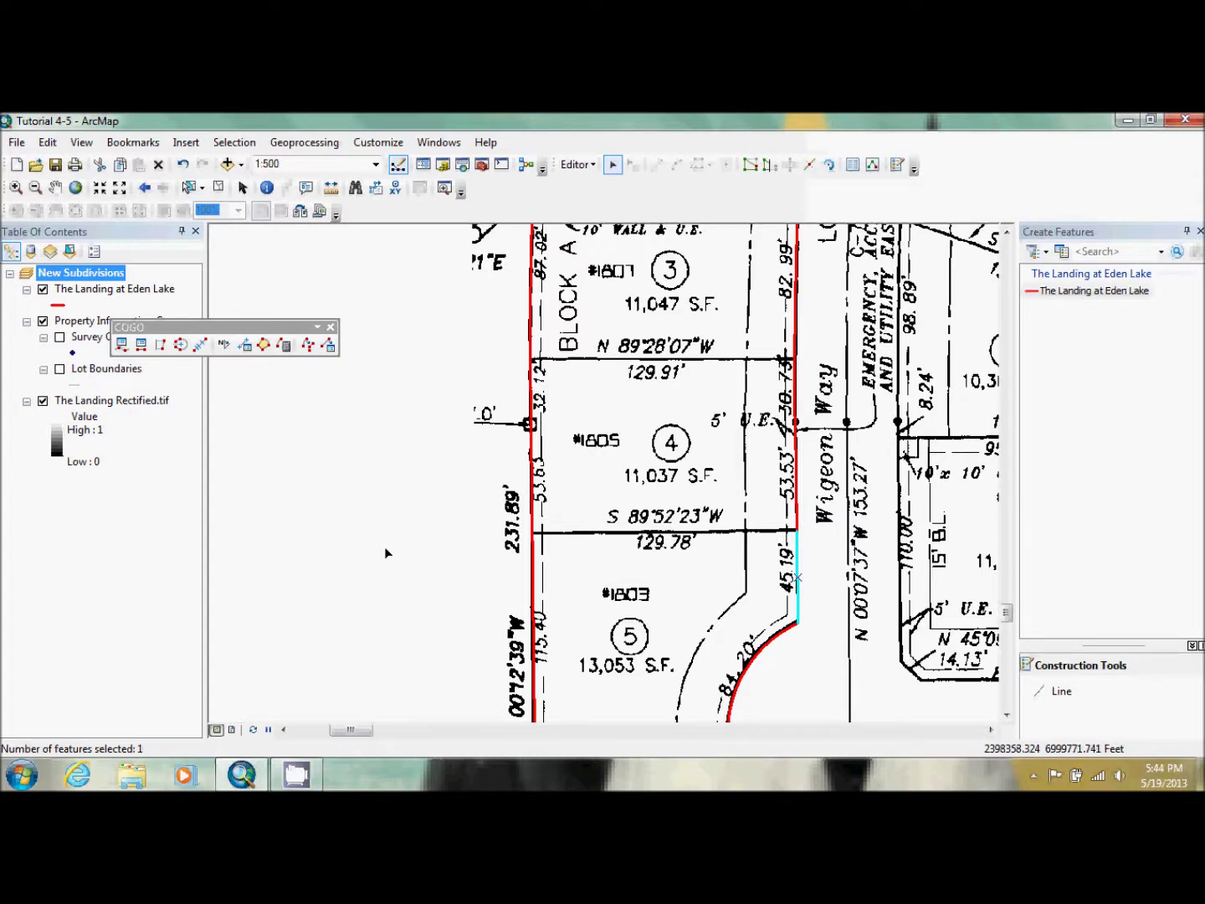
left_click(533, 458)
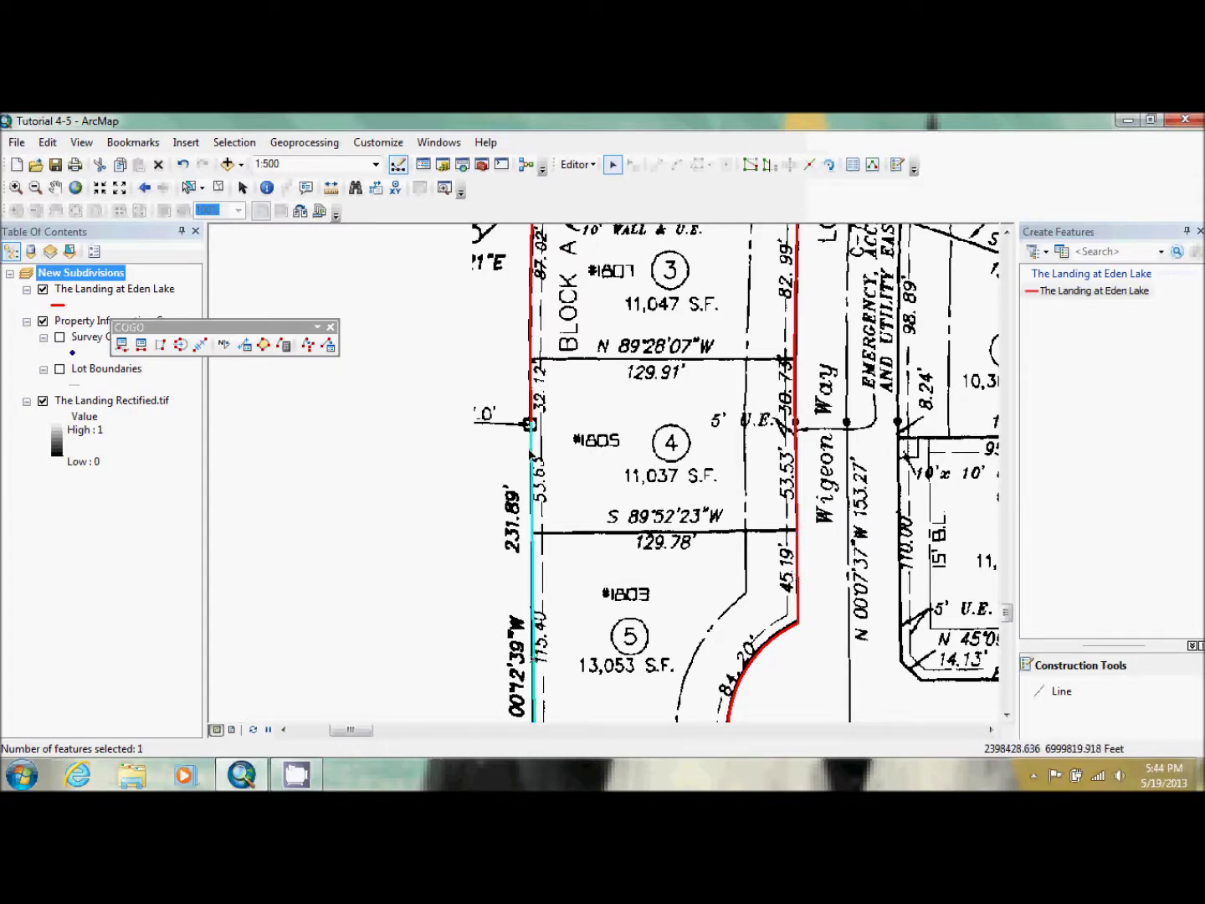
left_click(531, 396)
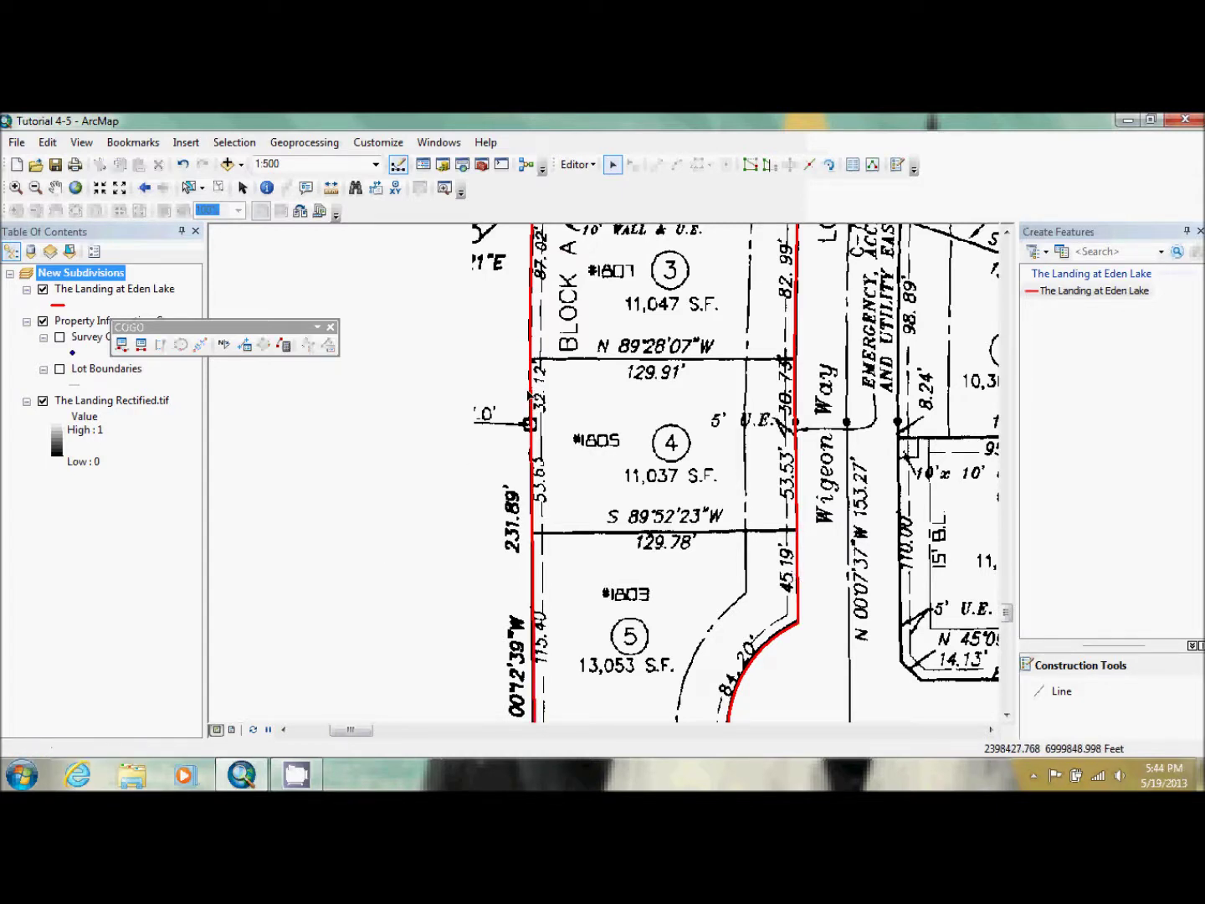
left_click(531, 395)
left_click(529, 335)
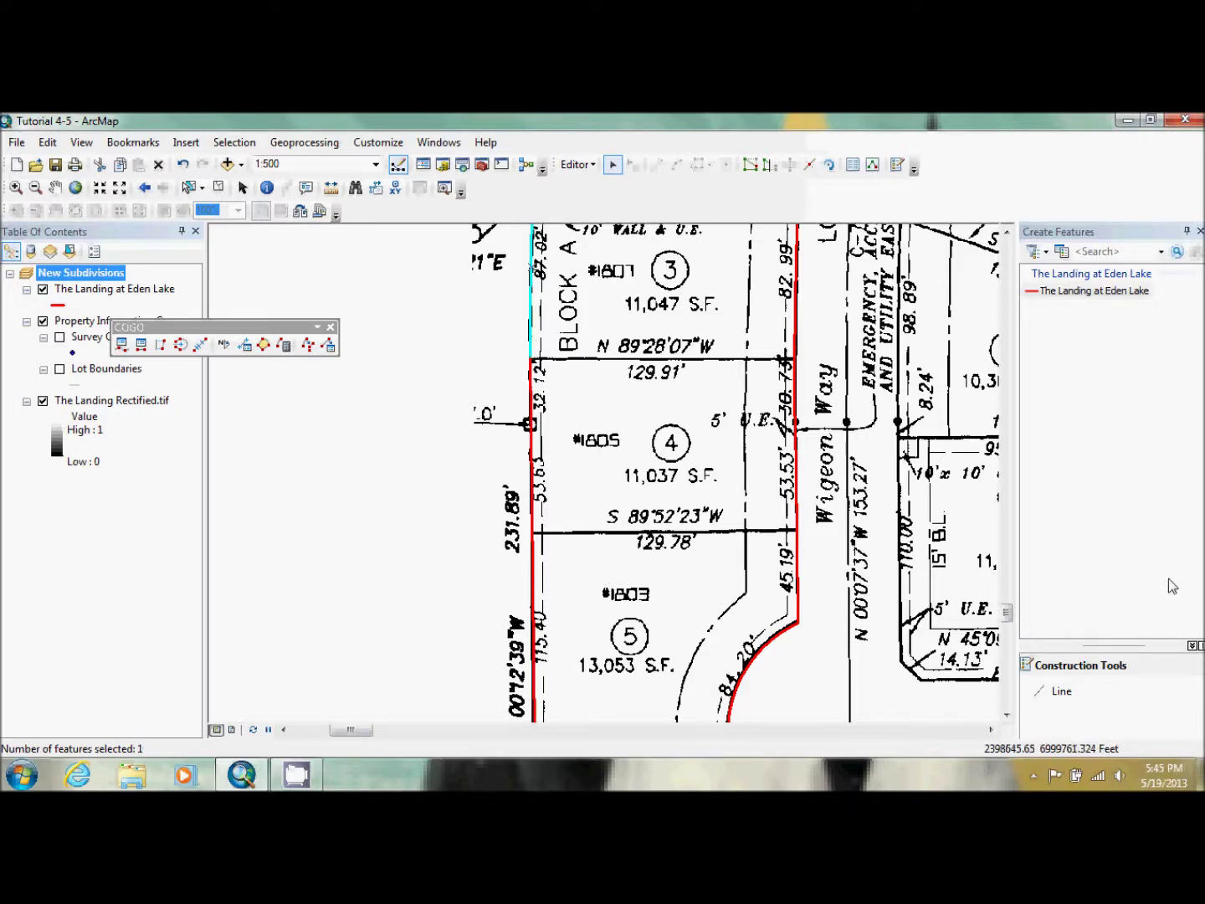
Step: Select the west boundary line labelled 231.89' that runs along Lots 4, 5 and 6
left_click(1006, 716)
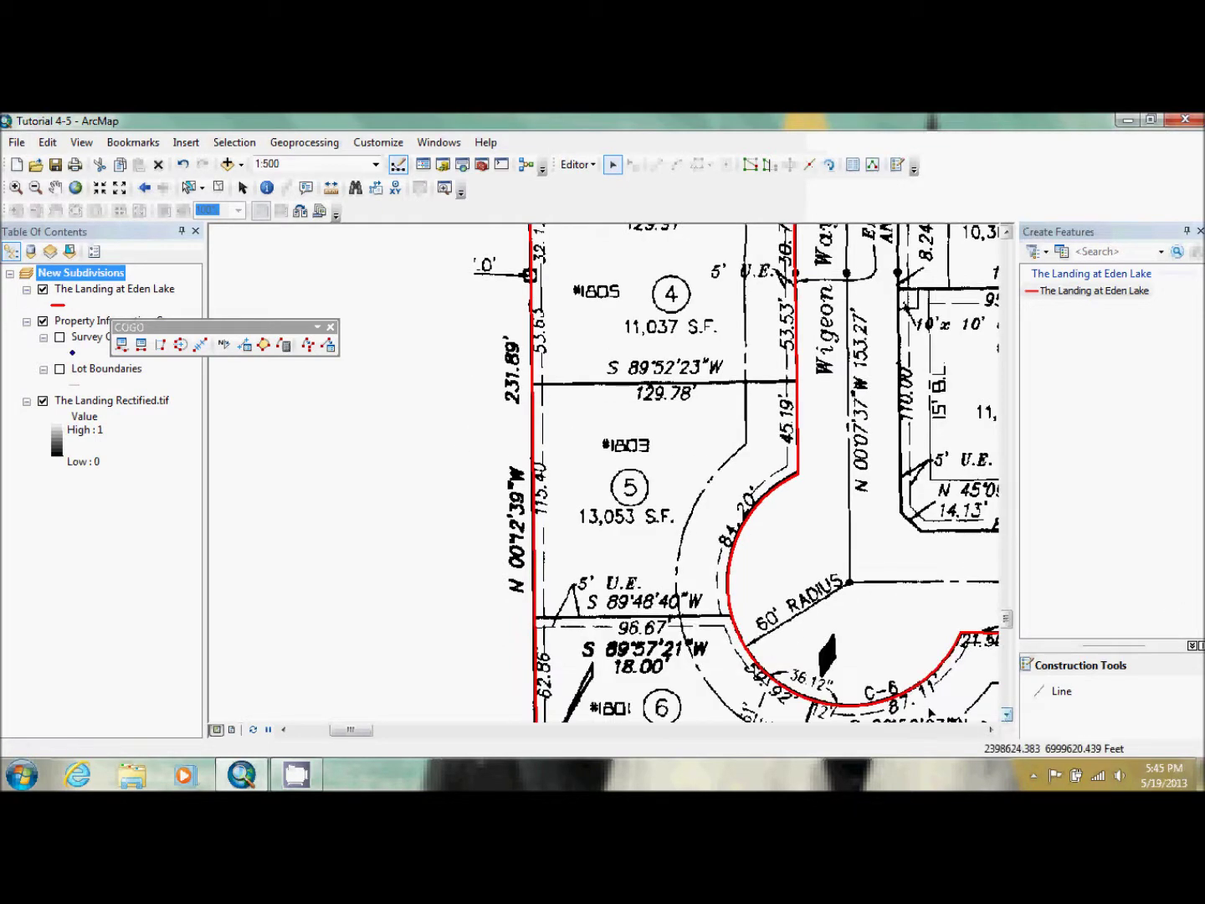
left_click(535, 549)
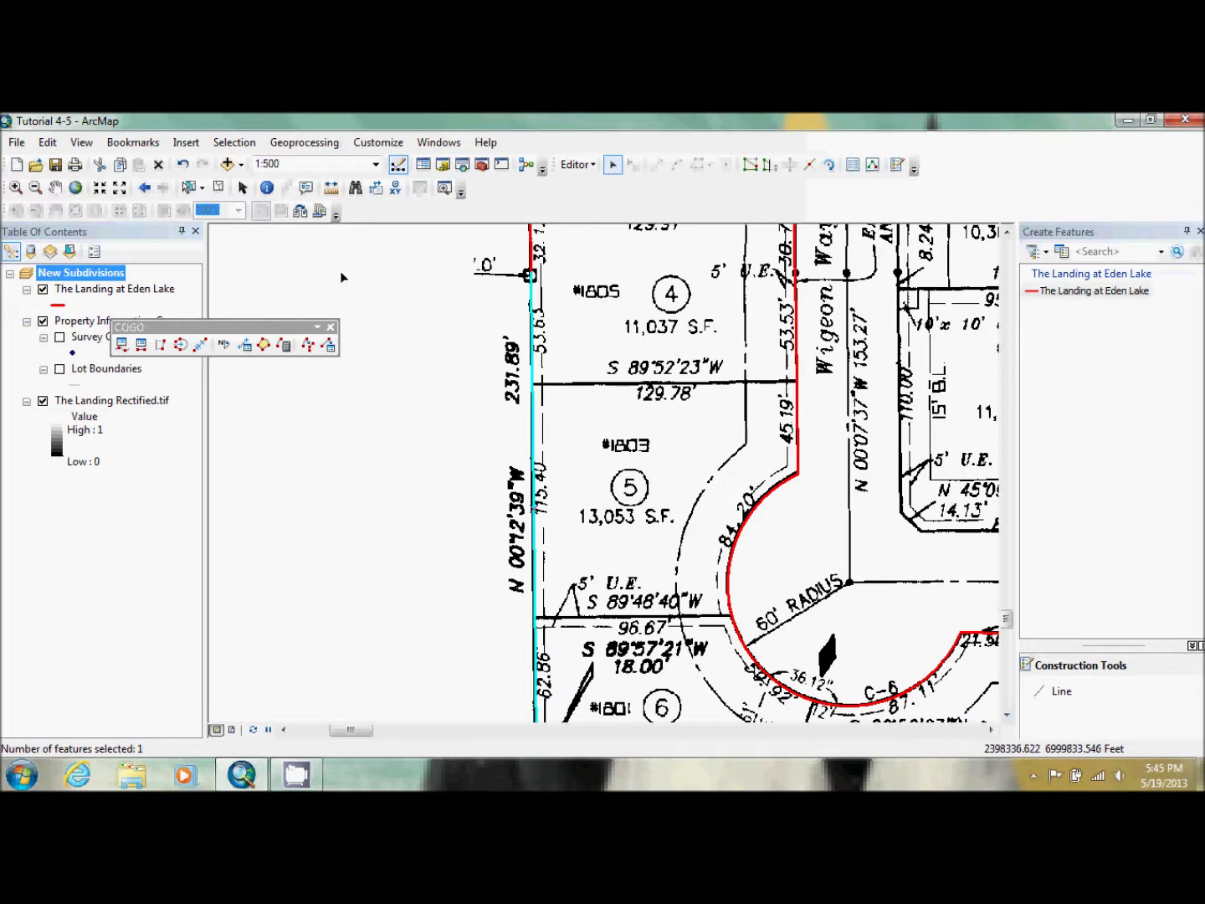
left_click(118, 189)
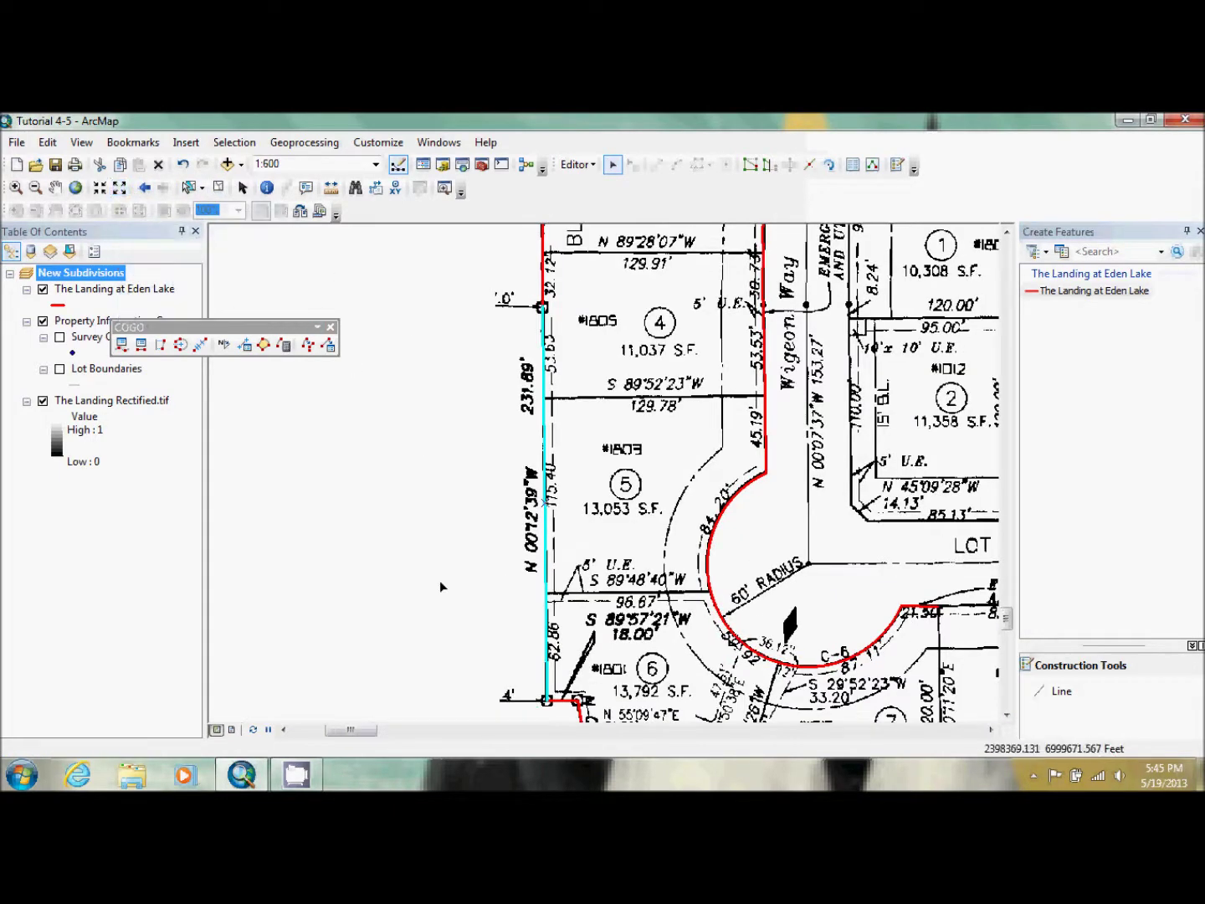
left_click(200, 344)
left_click_drag(443, 300, 193, 327)
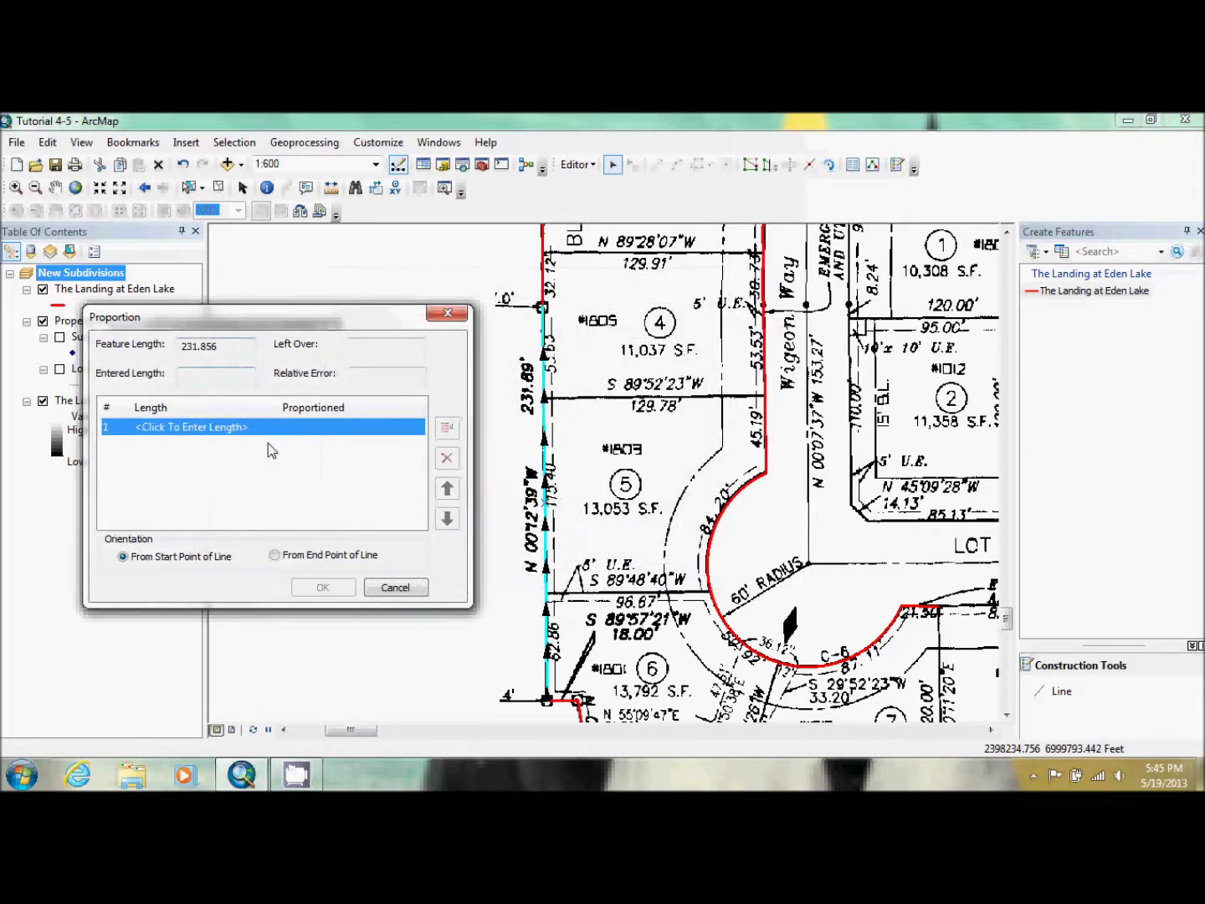
left_click(183, 429)
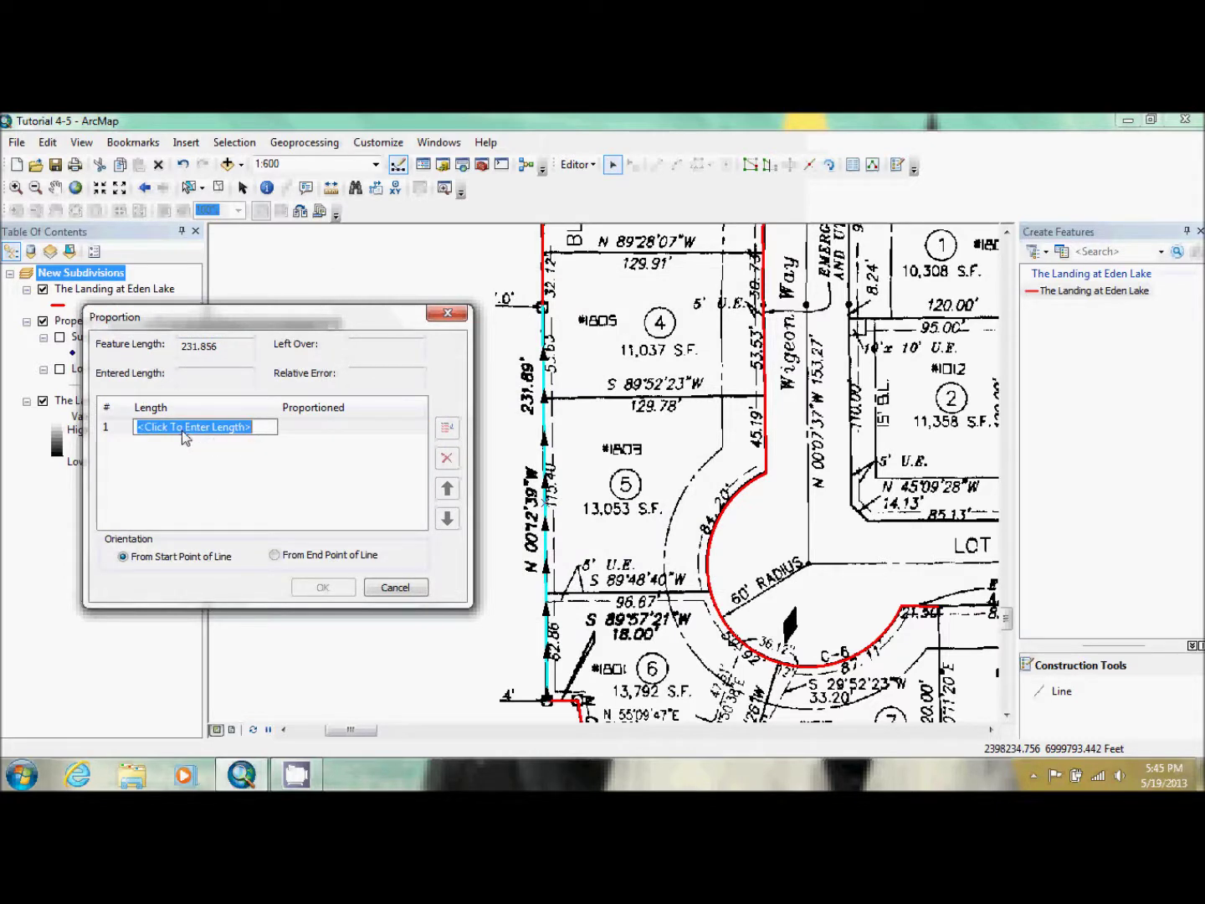
type("62.86")
key("Return")
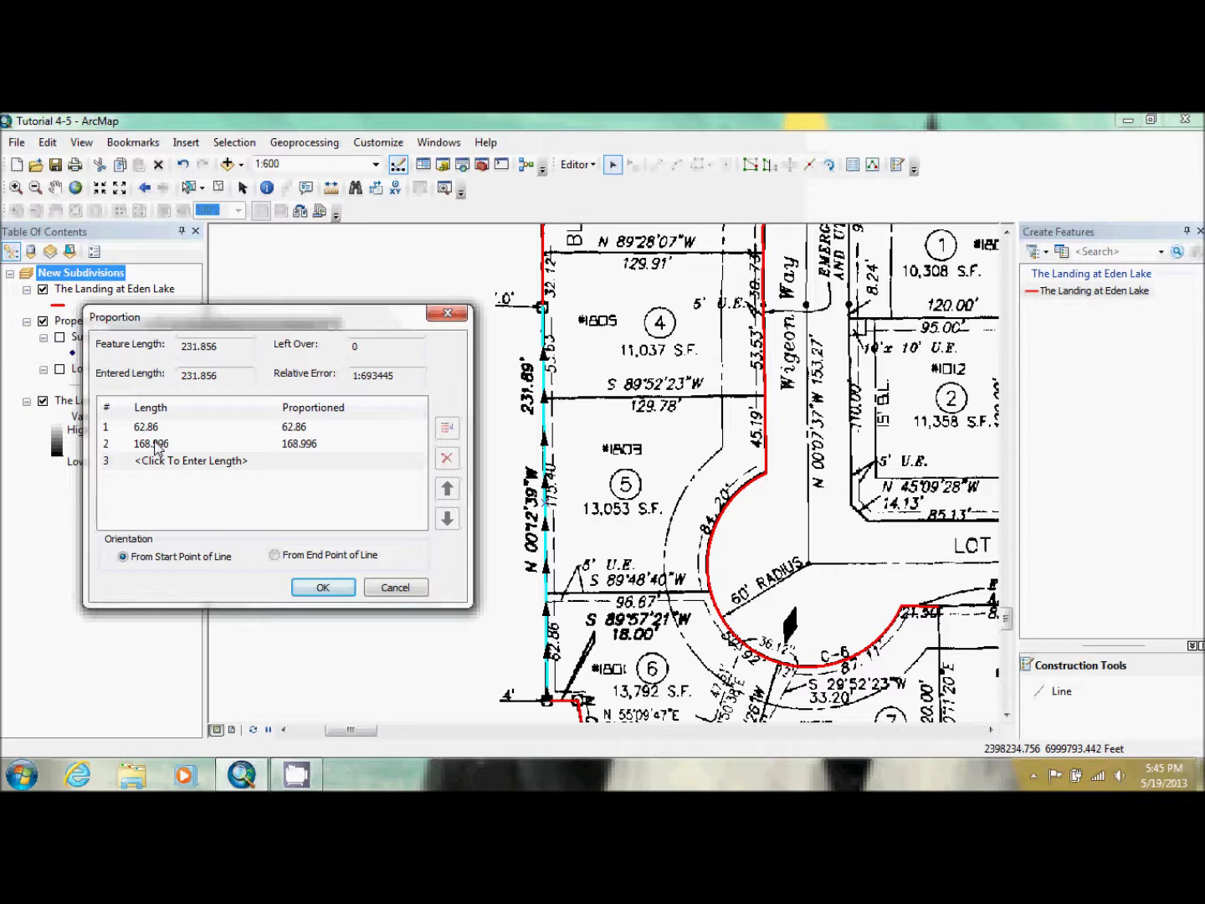
left_click(155, 444)
left_click(155, 444)
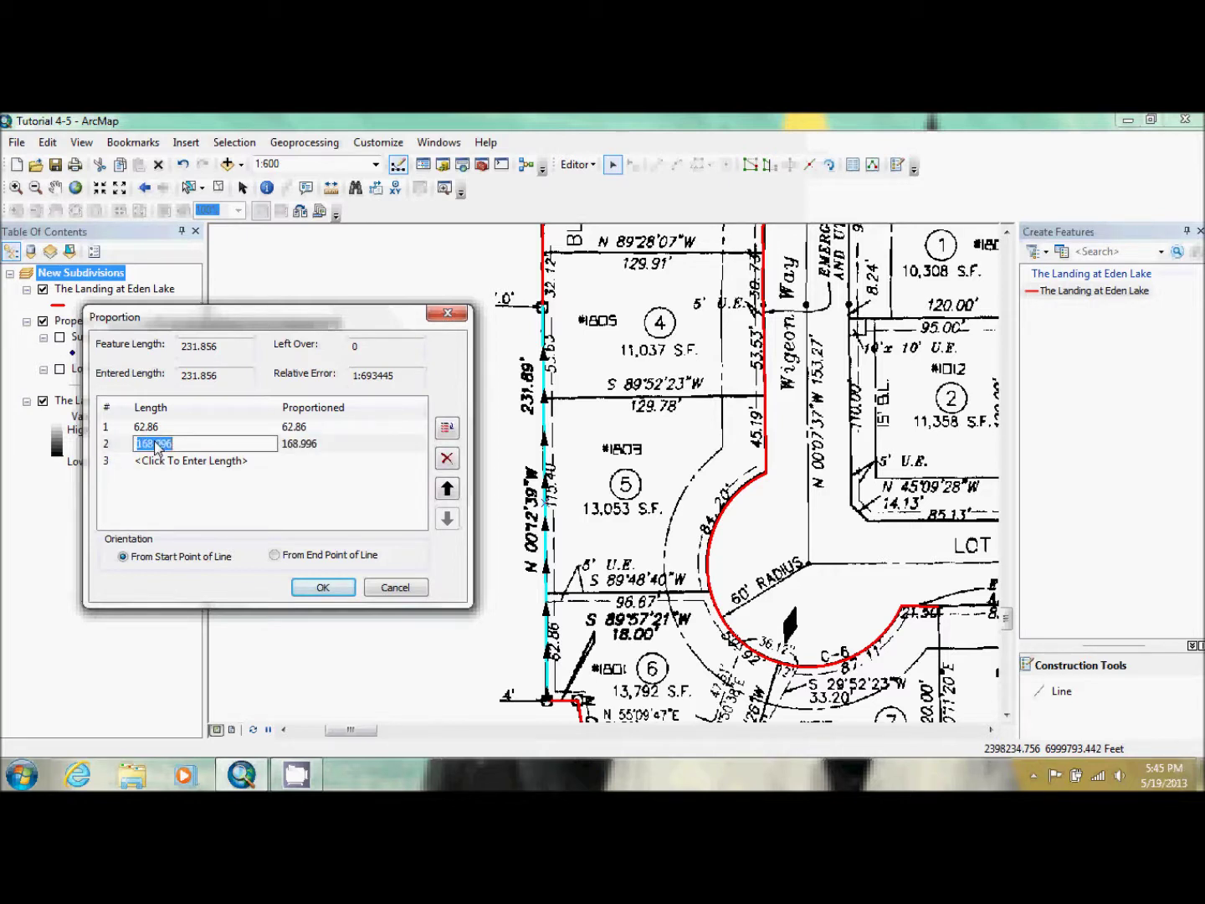
left_click(418, 591)
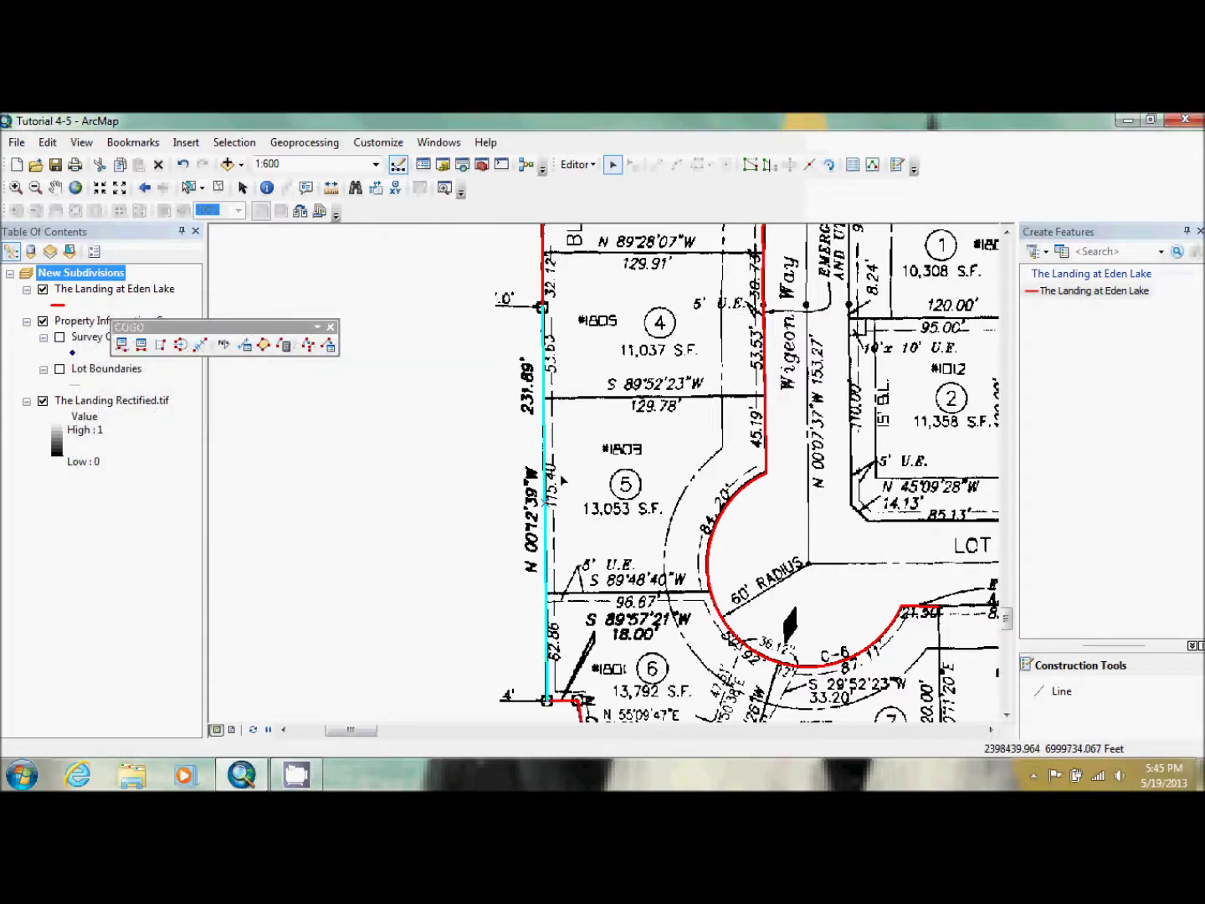
Step: Examine the plat distances and lot line intersections along the selected west boundary line beside Lots 4, 5 and 6
scroll(563, 481, "down", 2)
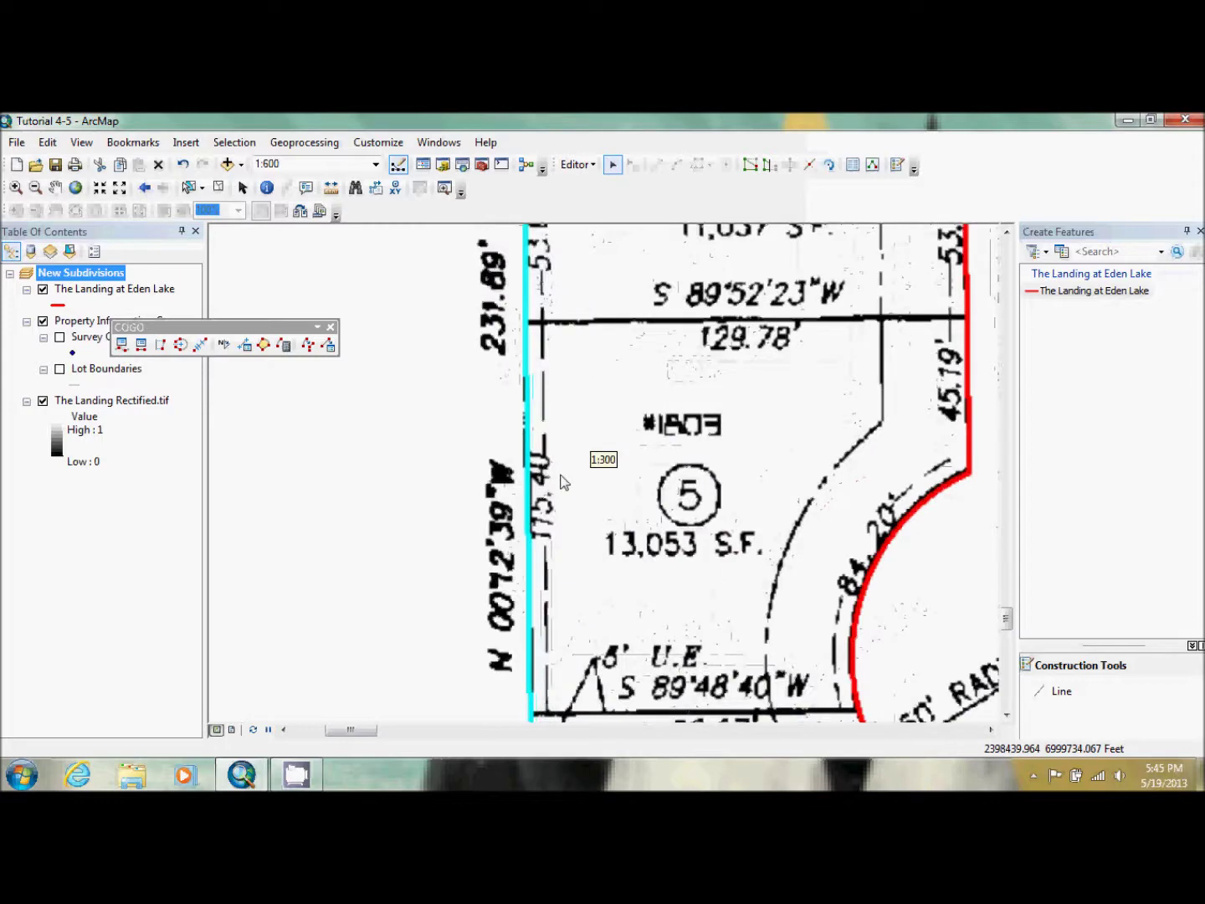
scroll(562, 481, "down", 1)
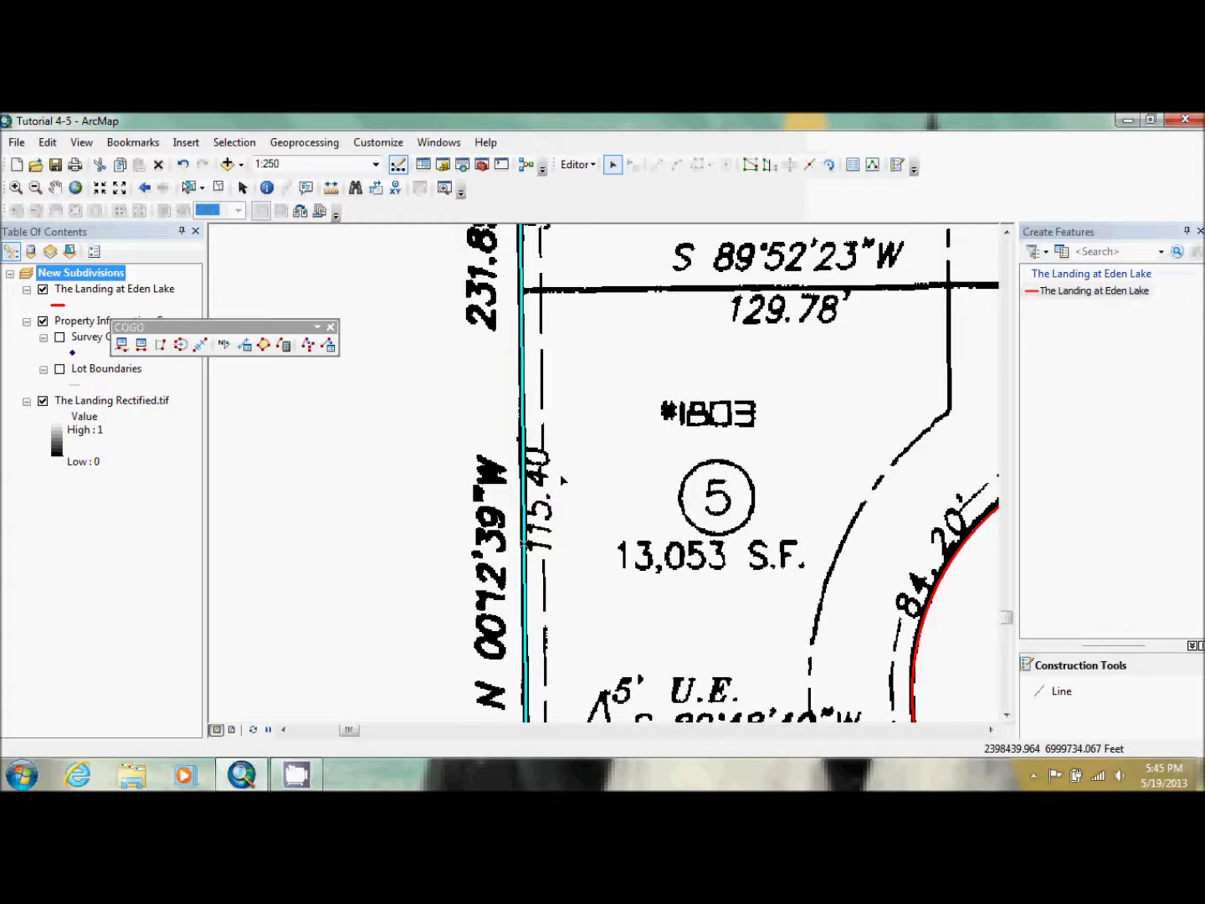
scroll(561, 478, "up", 2)
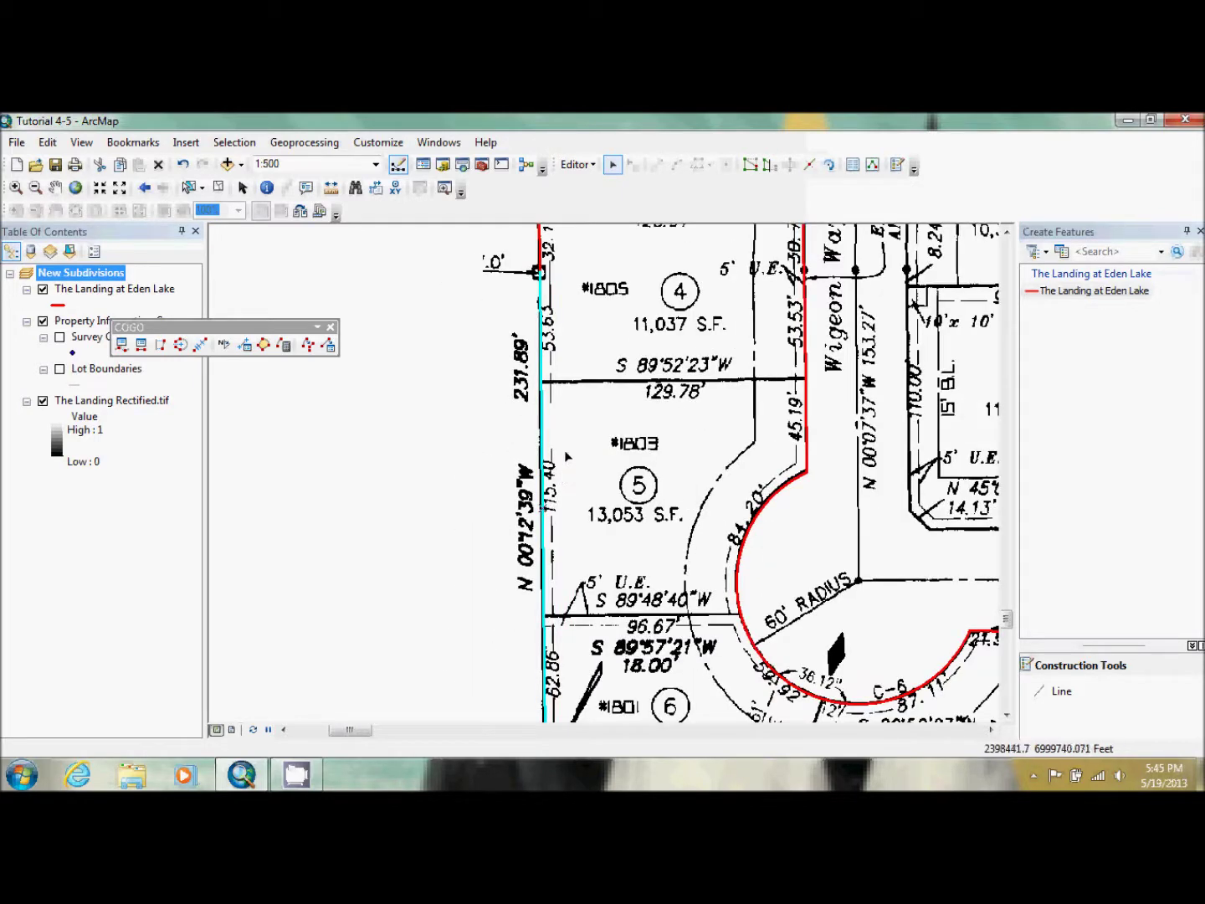
scroll(578, 456, "up", 1)
scroll(555, 338, "down", 4)
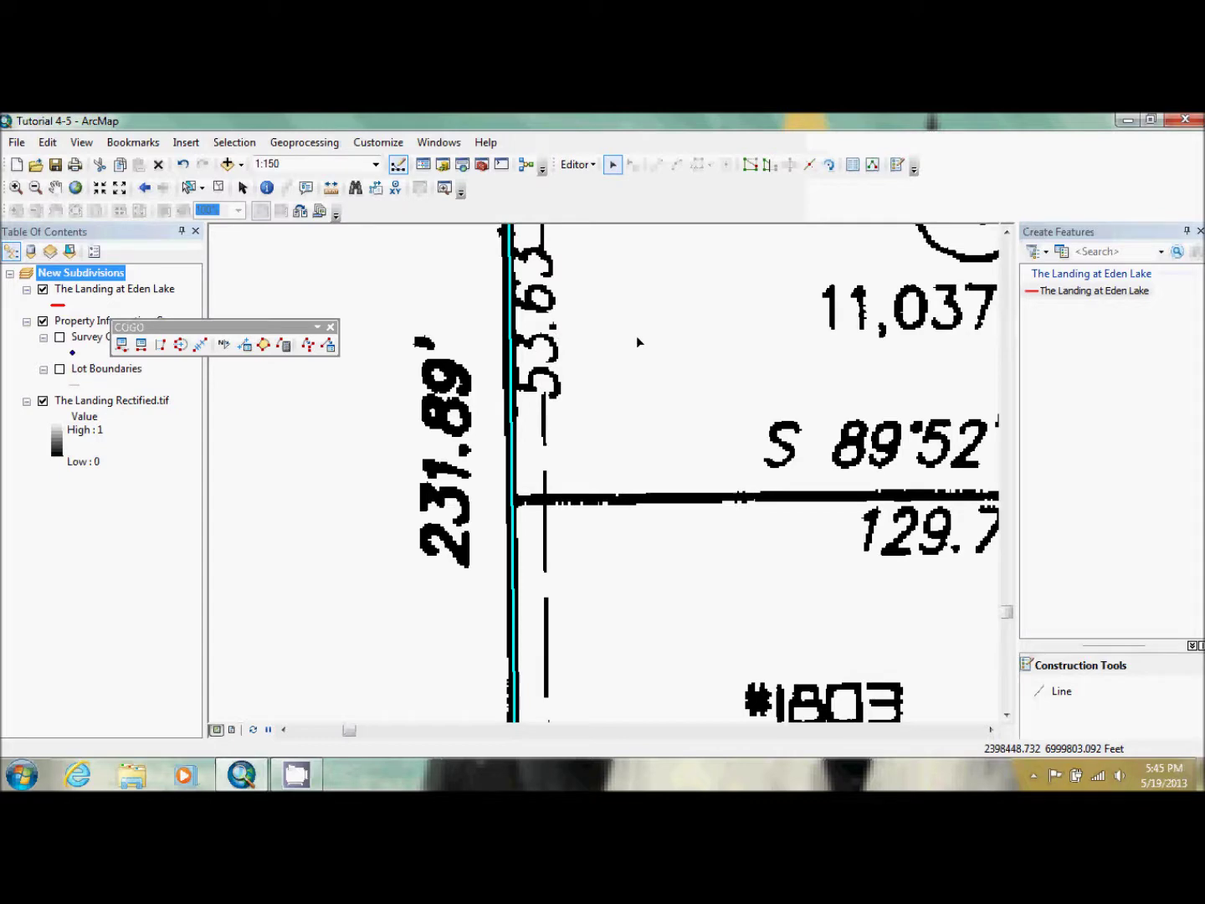
scroll(636, 341, "down", 1)
scroll(637, 342, "up", 1)
scroll(638, 341, "up", 2)
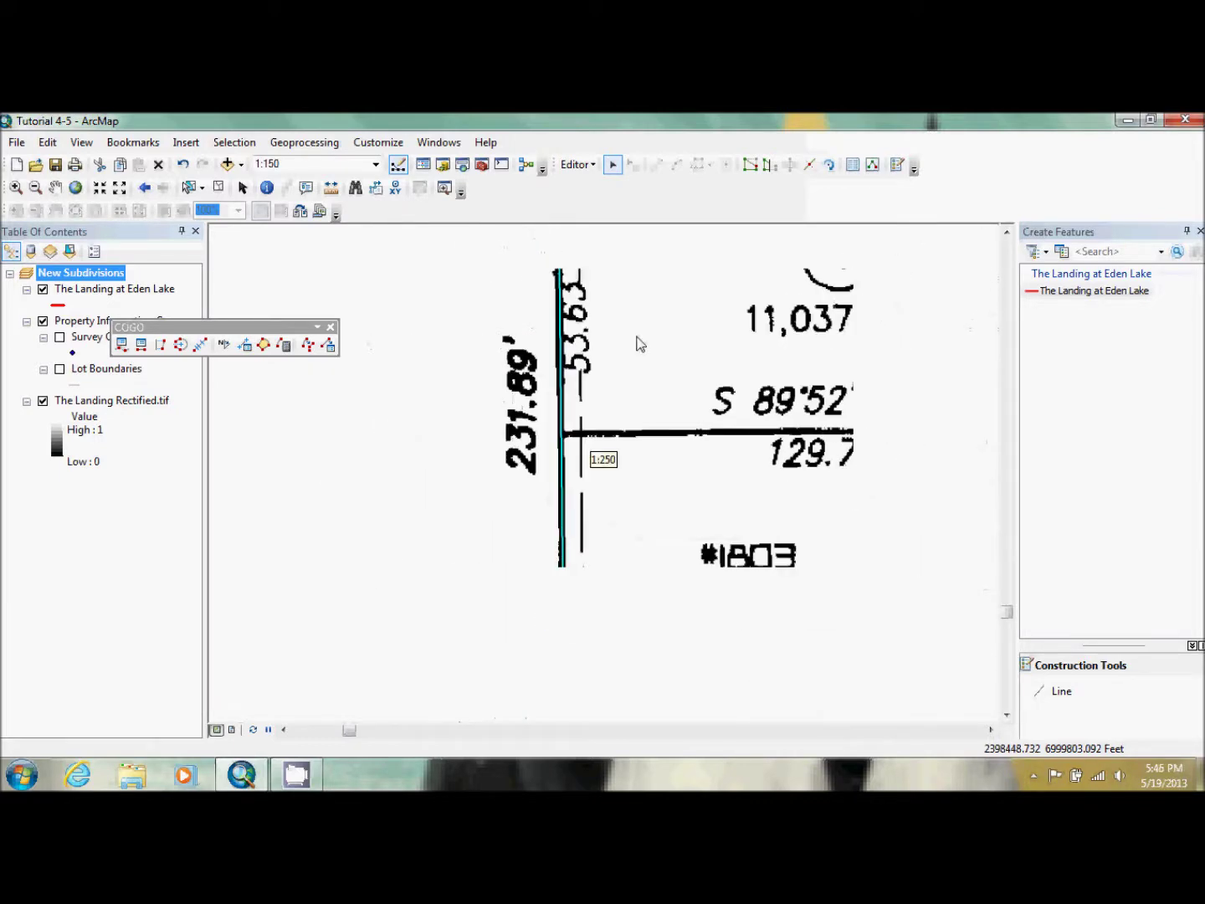
left_click(1009, 717)
left_click(1008, 716)
left_click(1008, 716)
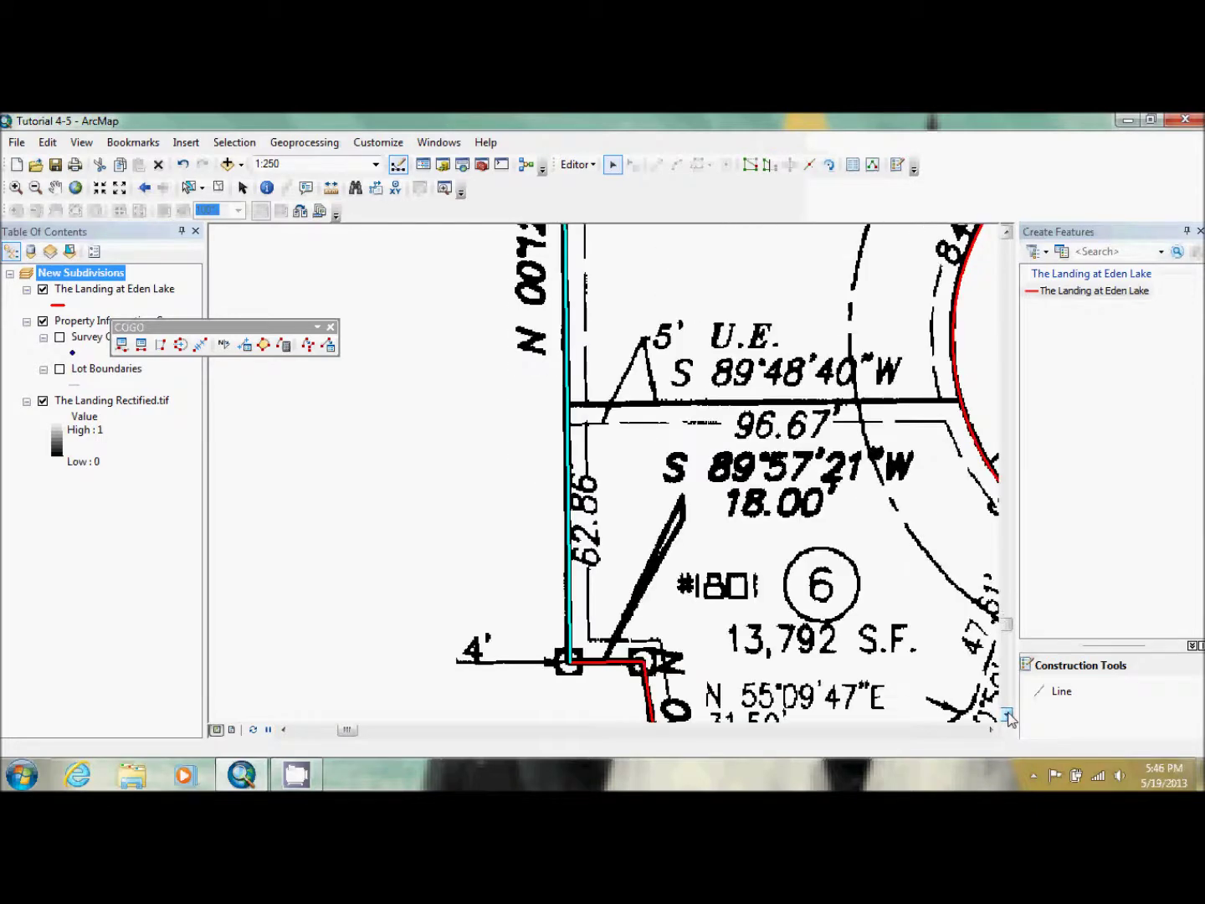
left_click(1007, 230)
left_click(1007, 230)
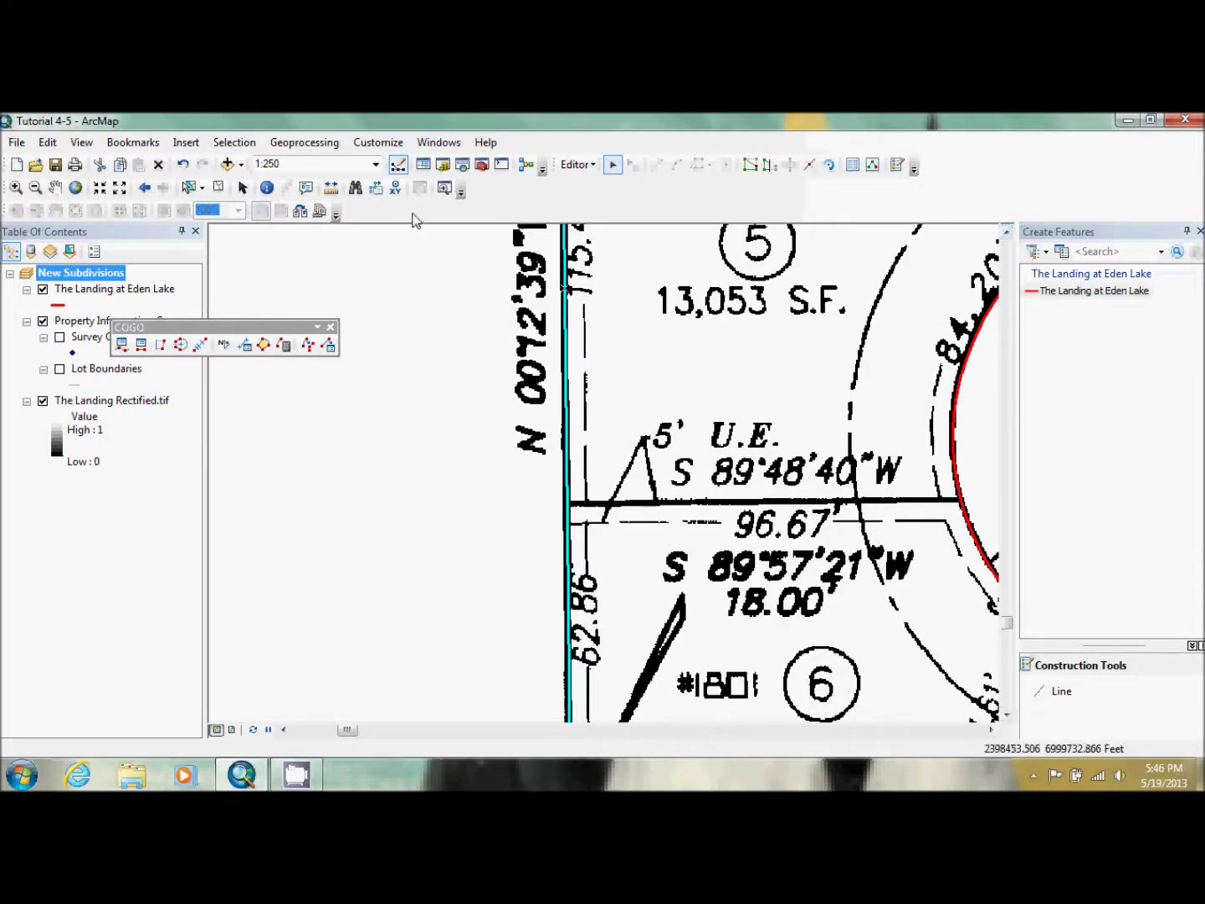
left_click(120, 190)
left_click(120, 189)
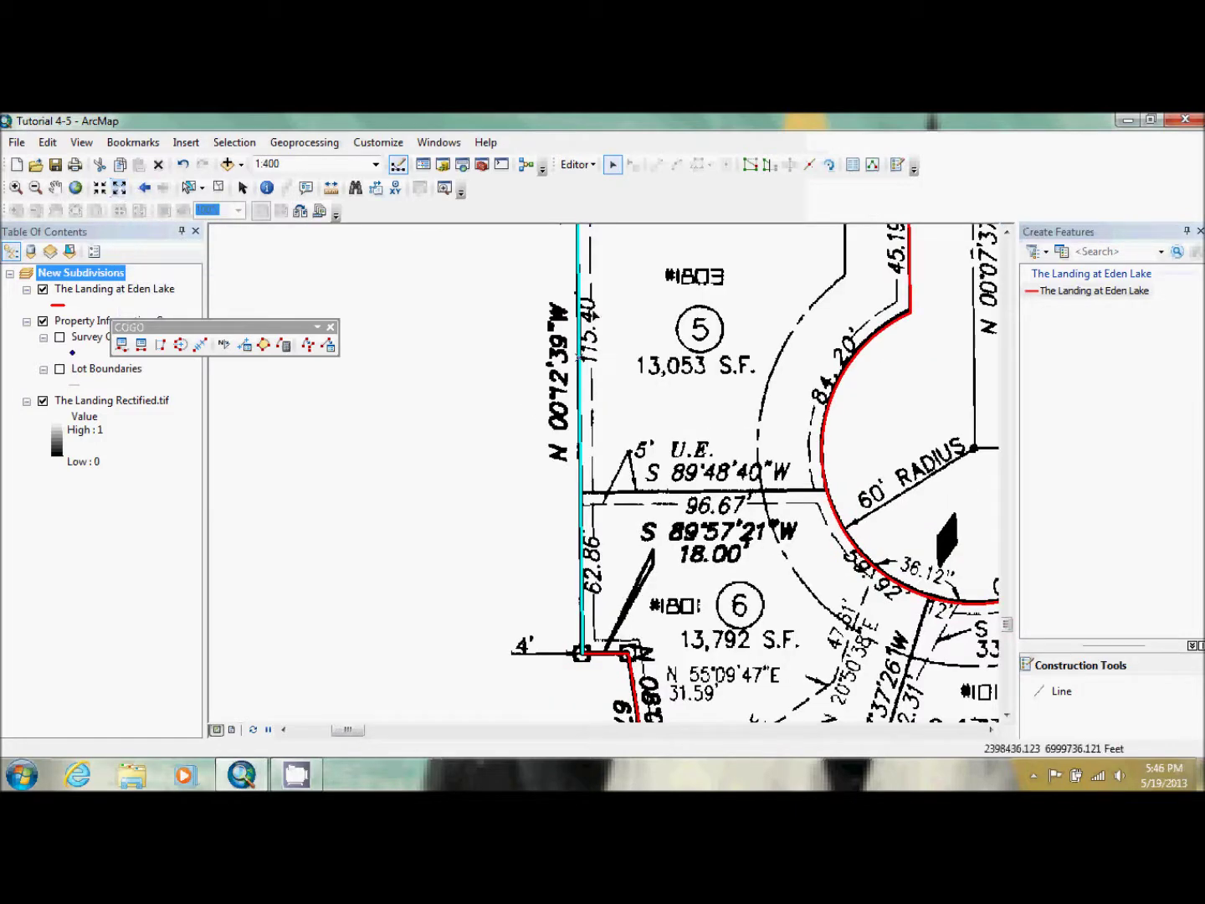
left_click(1008, 229)
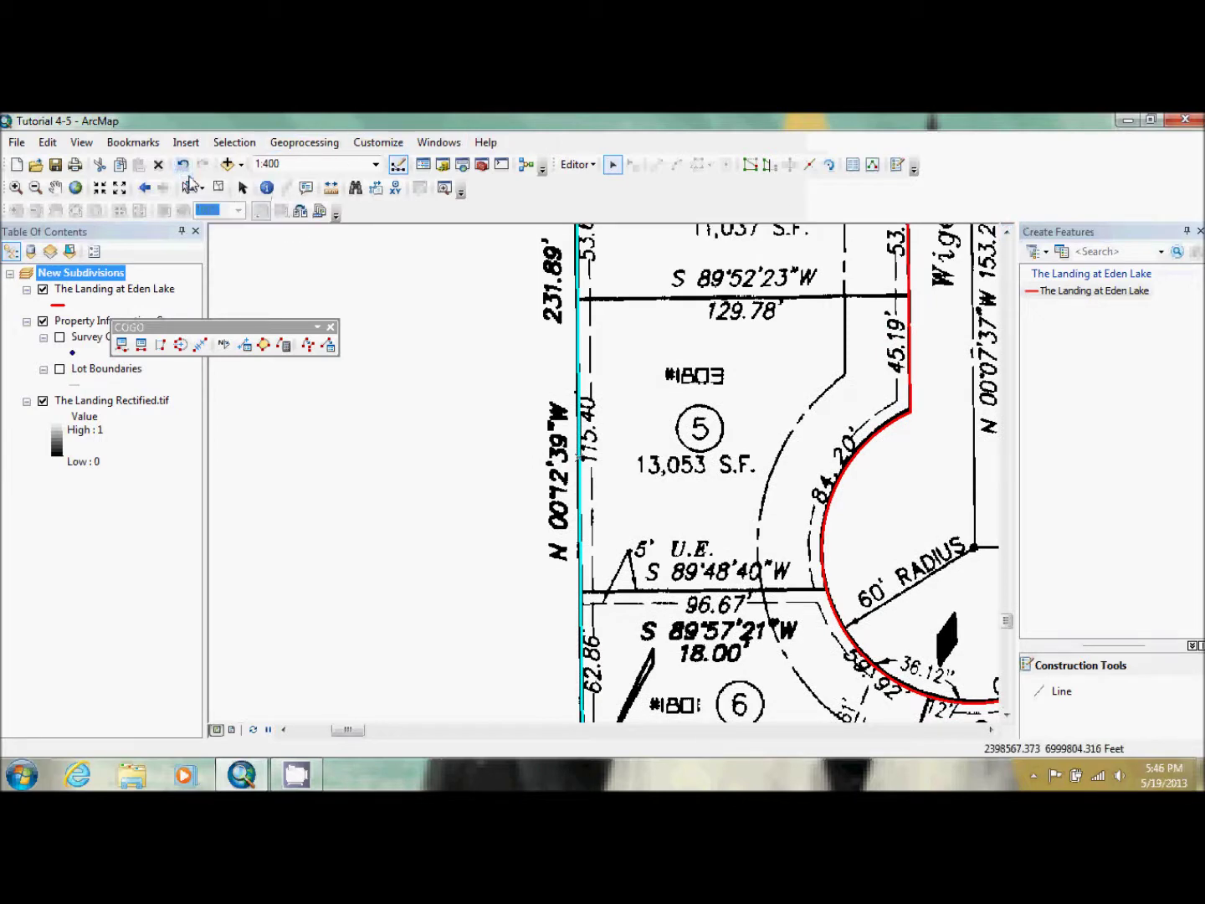
left_click(119, 188)
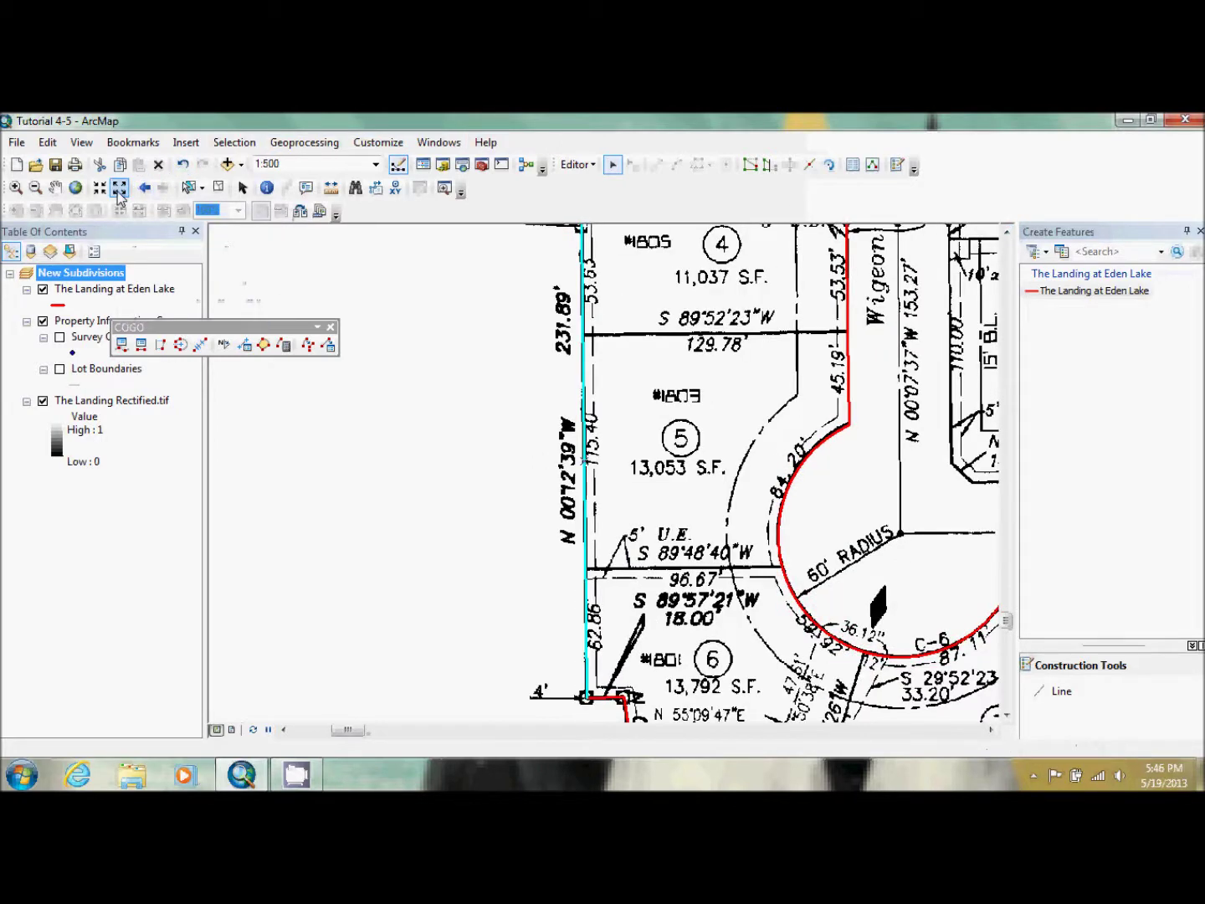
Step: Start the Proportion command on the selected west boundary line and enter 62.86 as the first segment length
left_click(200, 344)
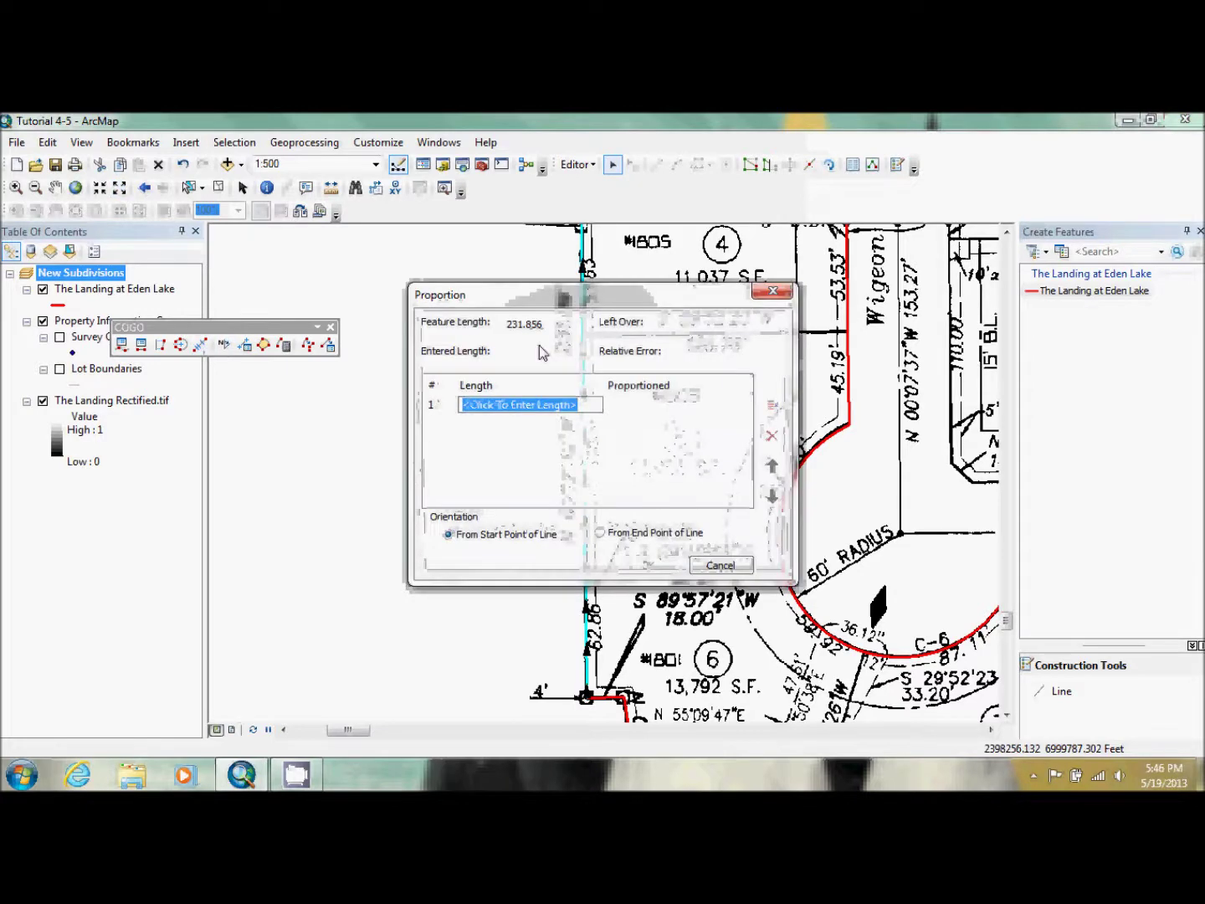
left_click_drag(523, 297, 272, 282)
left_click(264, 392)
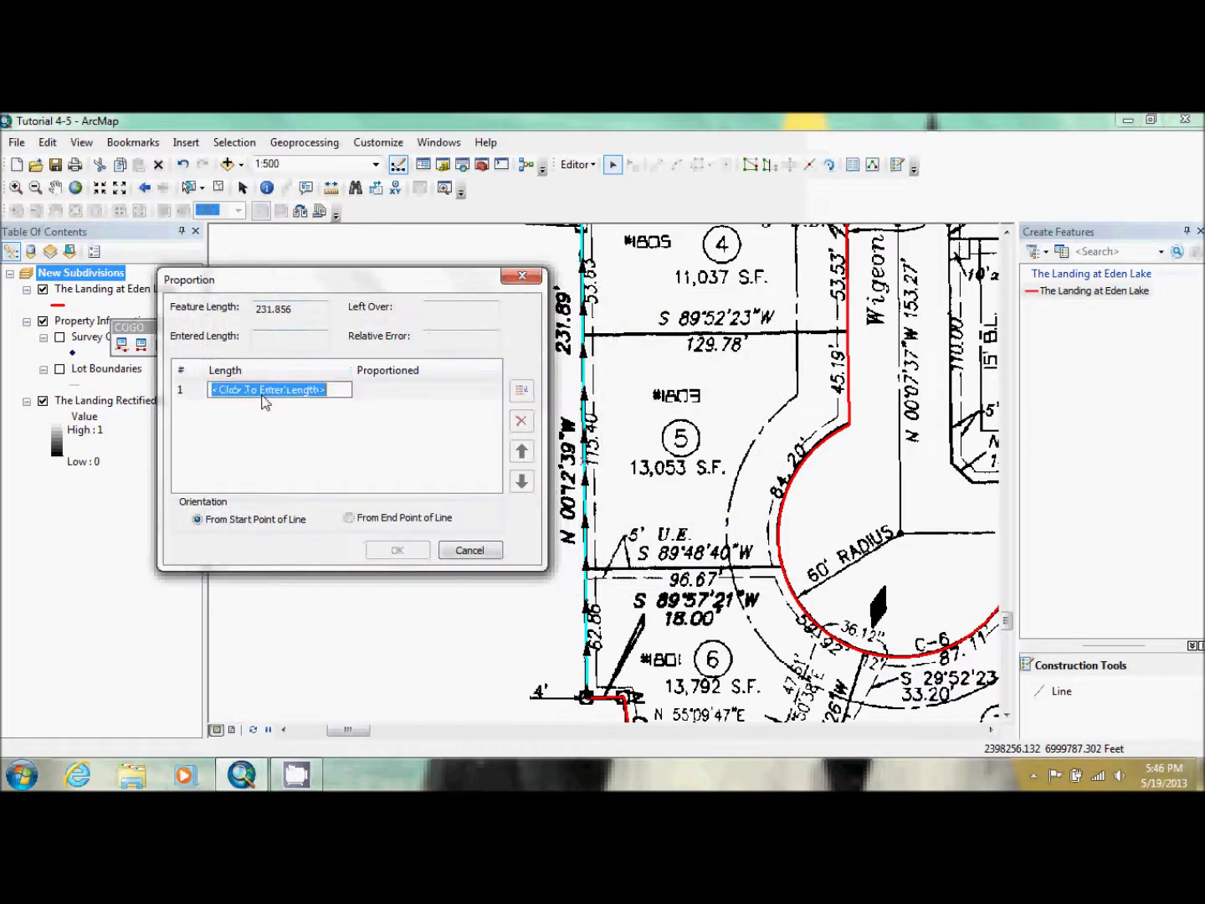
type("62.86")
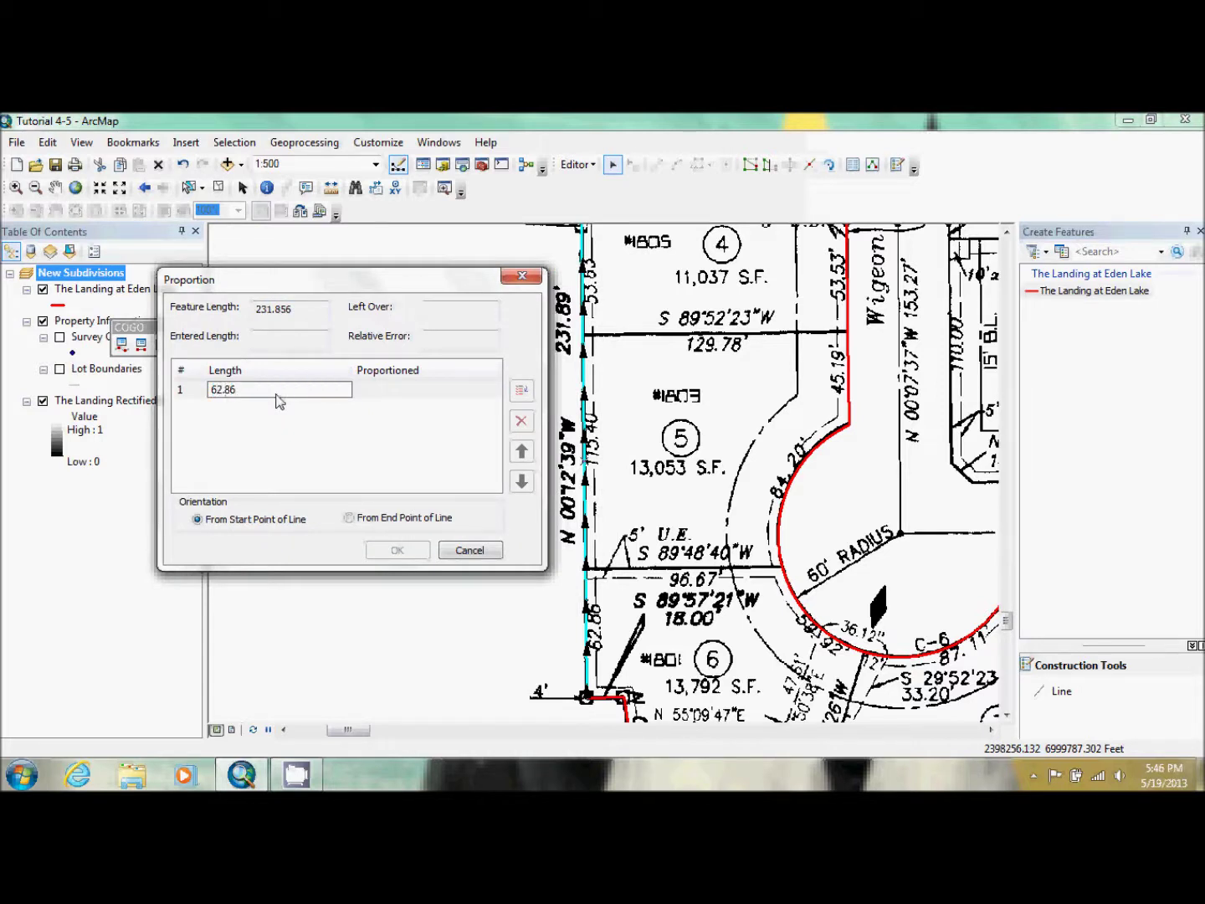
key("Return")
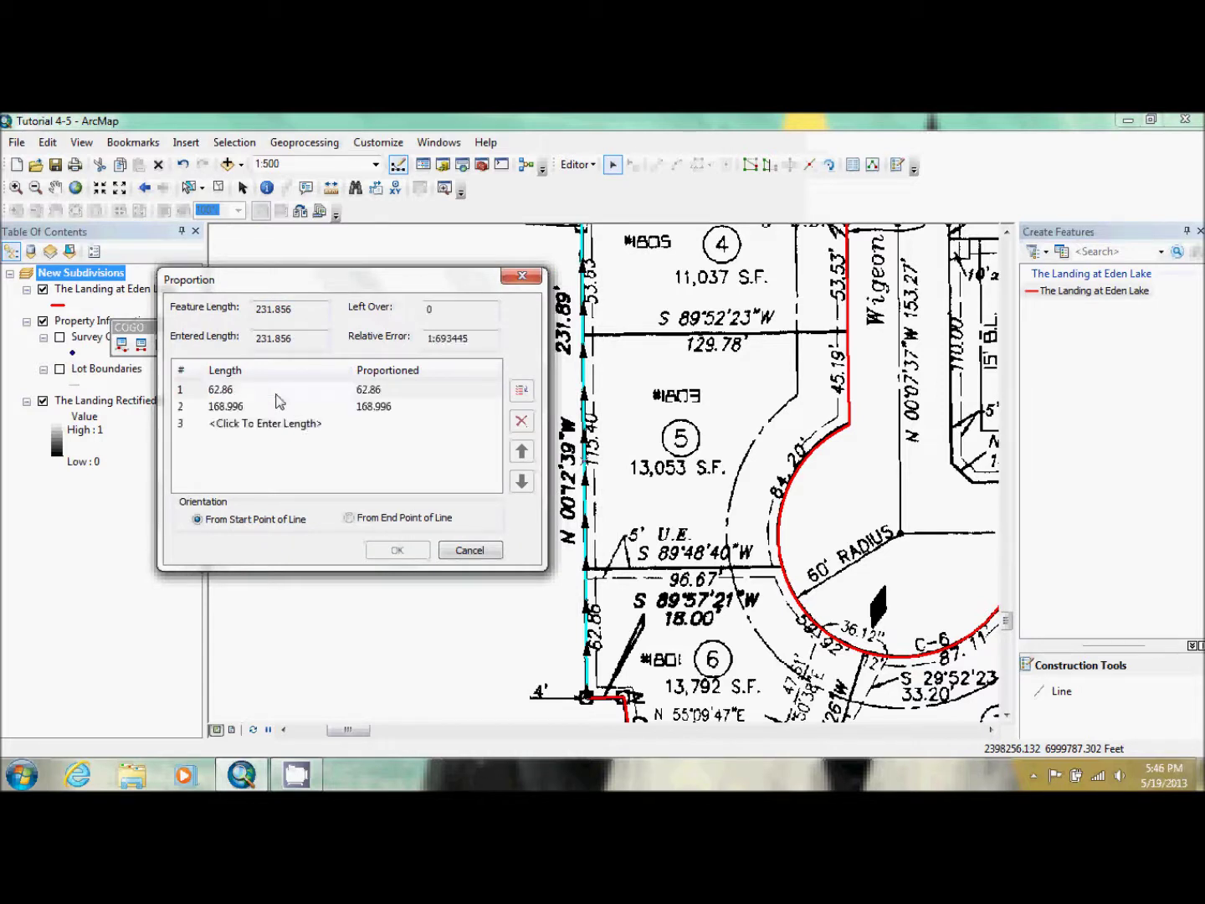
Step: Set the second and third segment lengths to 115.40 and 53.65, and split the west boundary line
left_click(238, 407)
left_click(238, 408)
type("115.40")
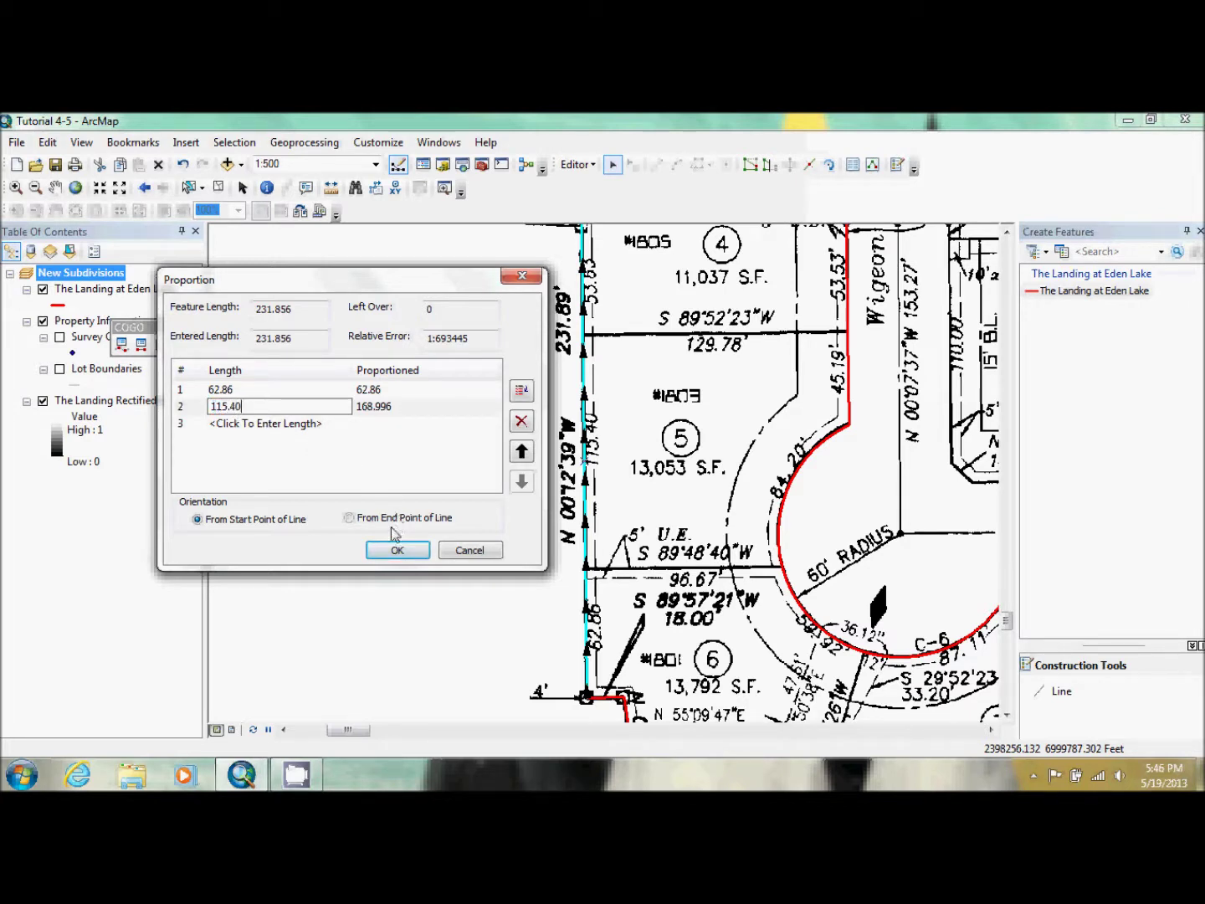
key("Return")
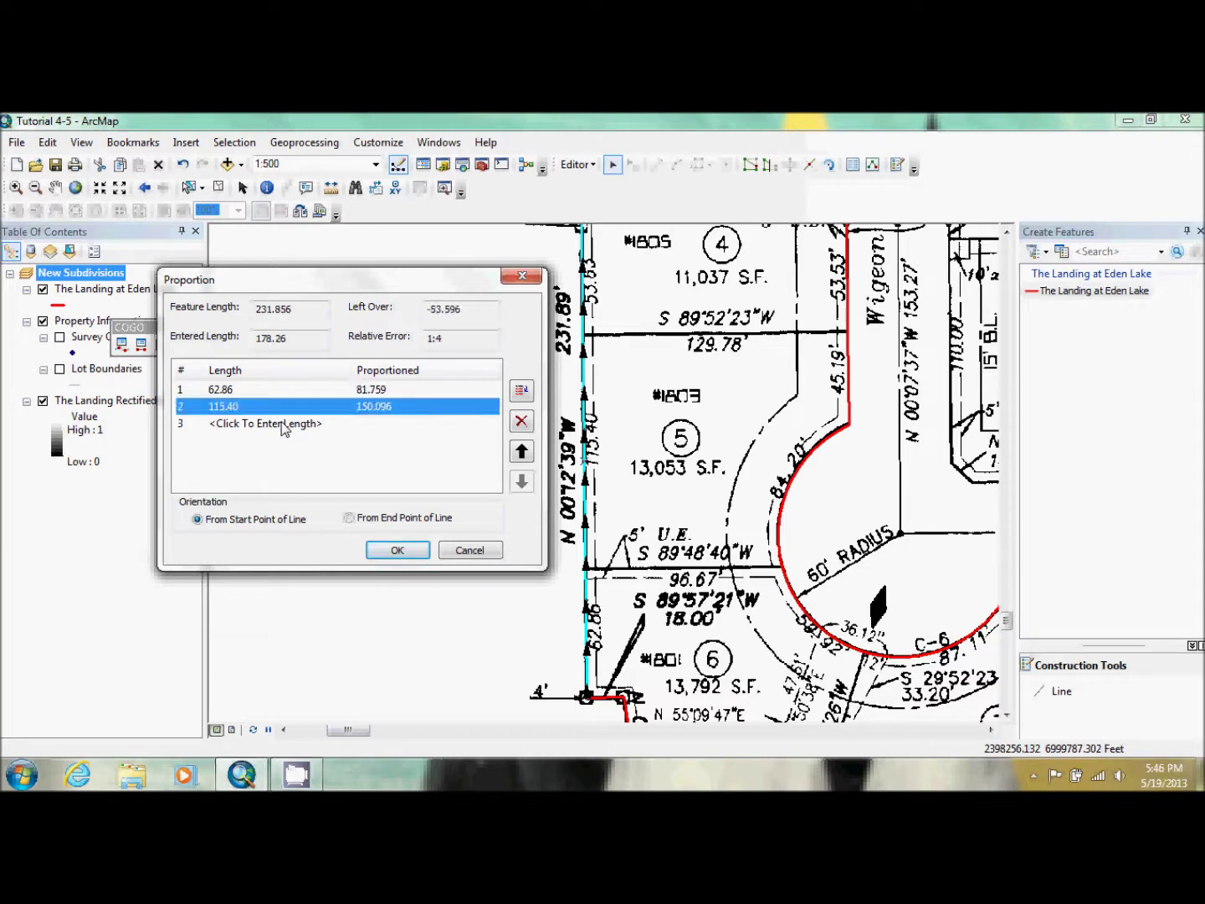
left_click(269, 425)
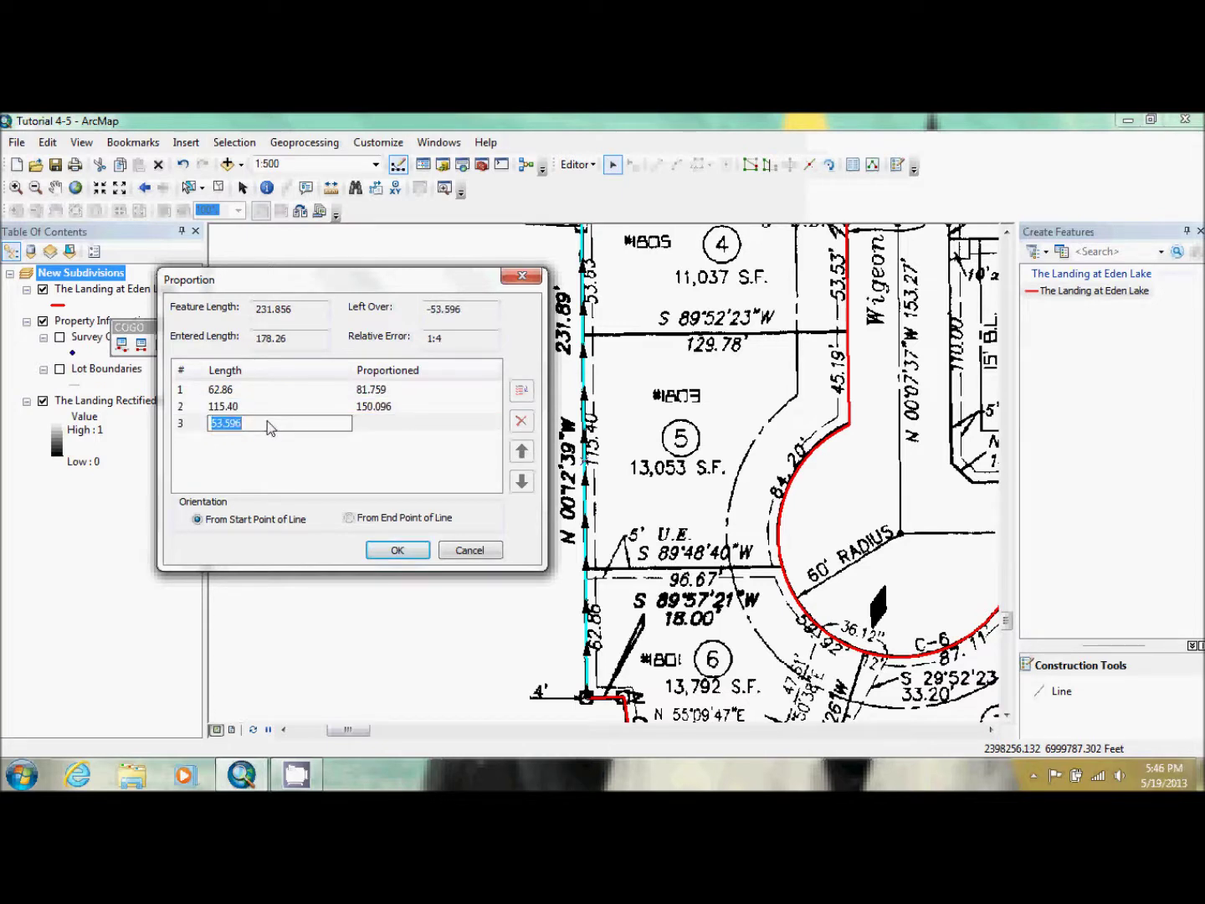
type("53.65")
left_click(318, 441)
left_click(392, 551)
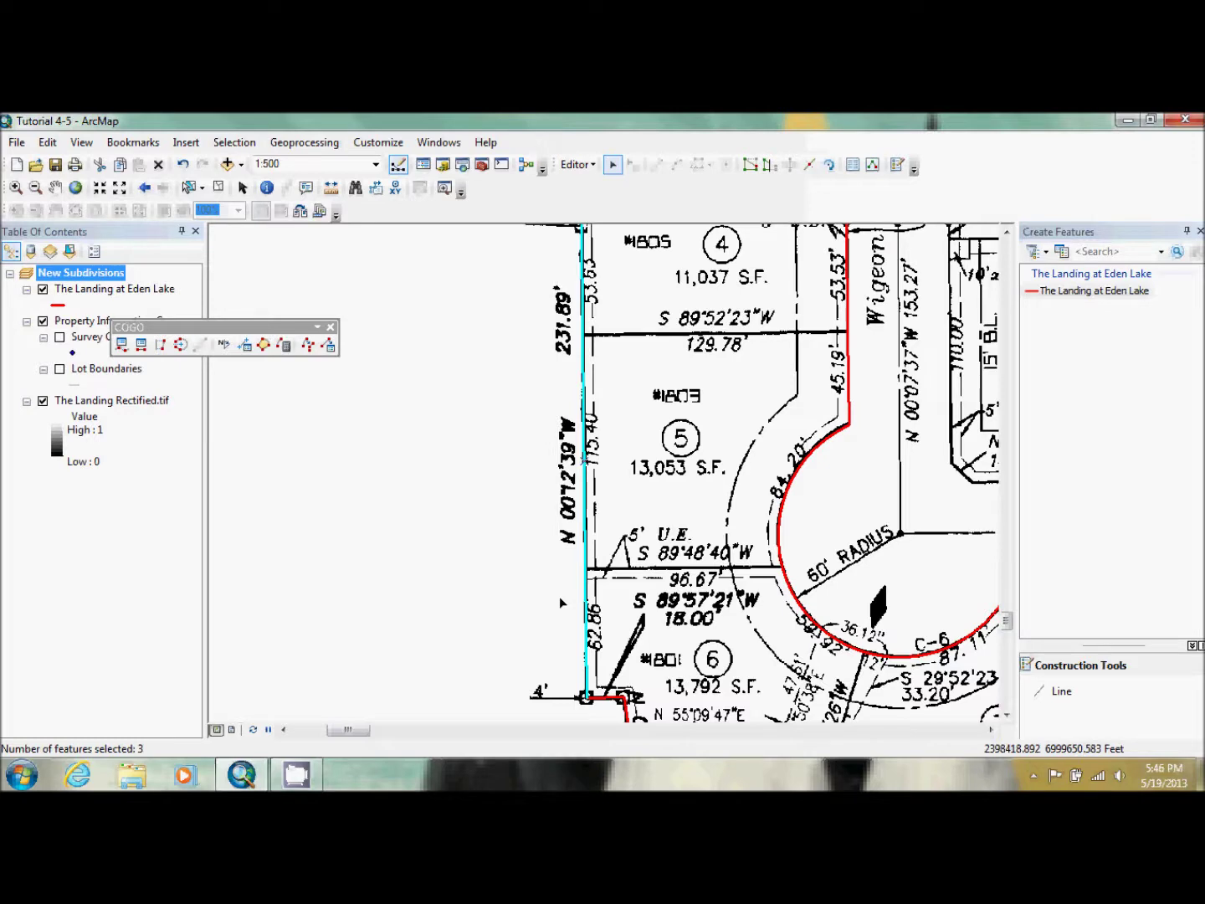
Step: Select the long boundary line along the south side of lots 6, 7 and 8
left_click(1007, 717)
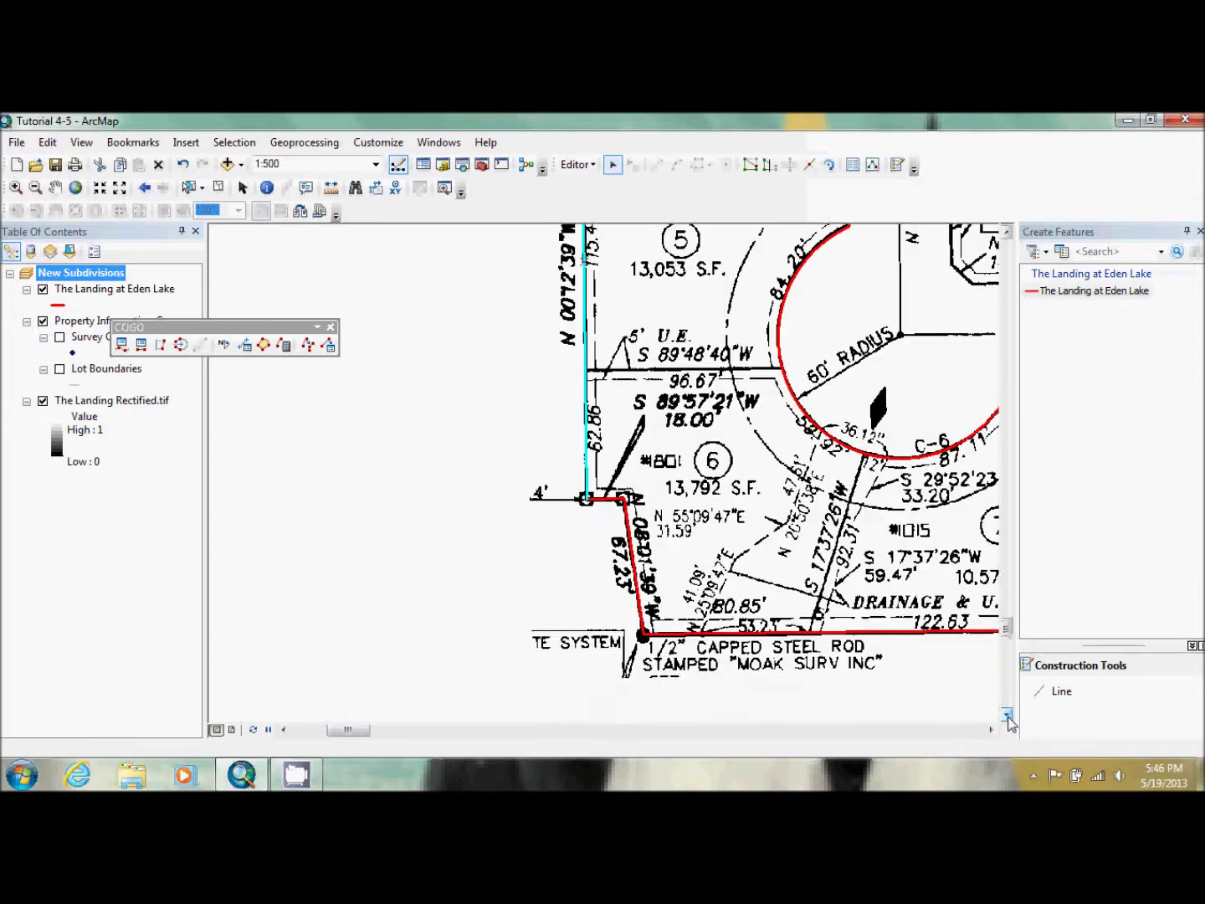
left_click(742, 633)
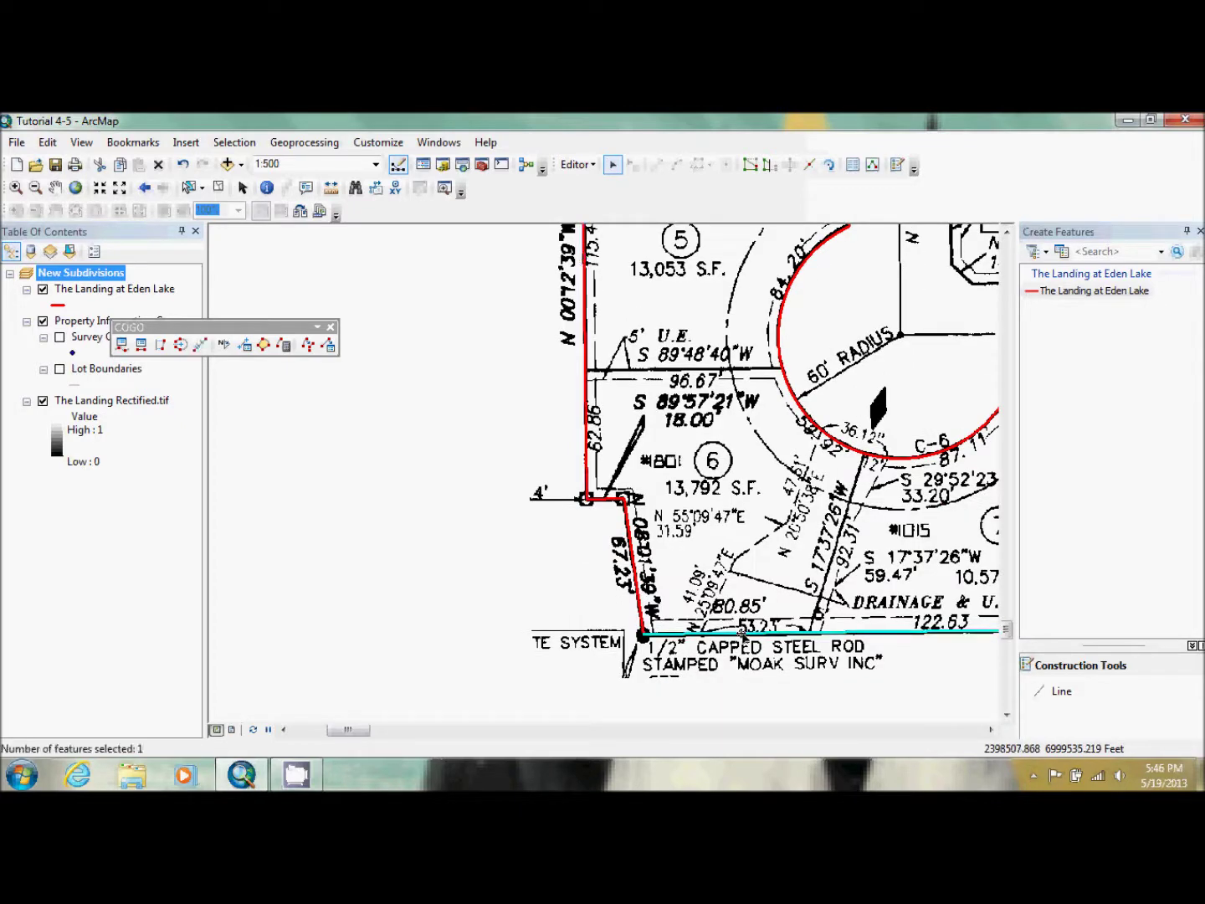
left_click(990, 731)
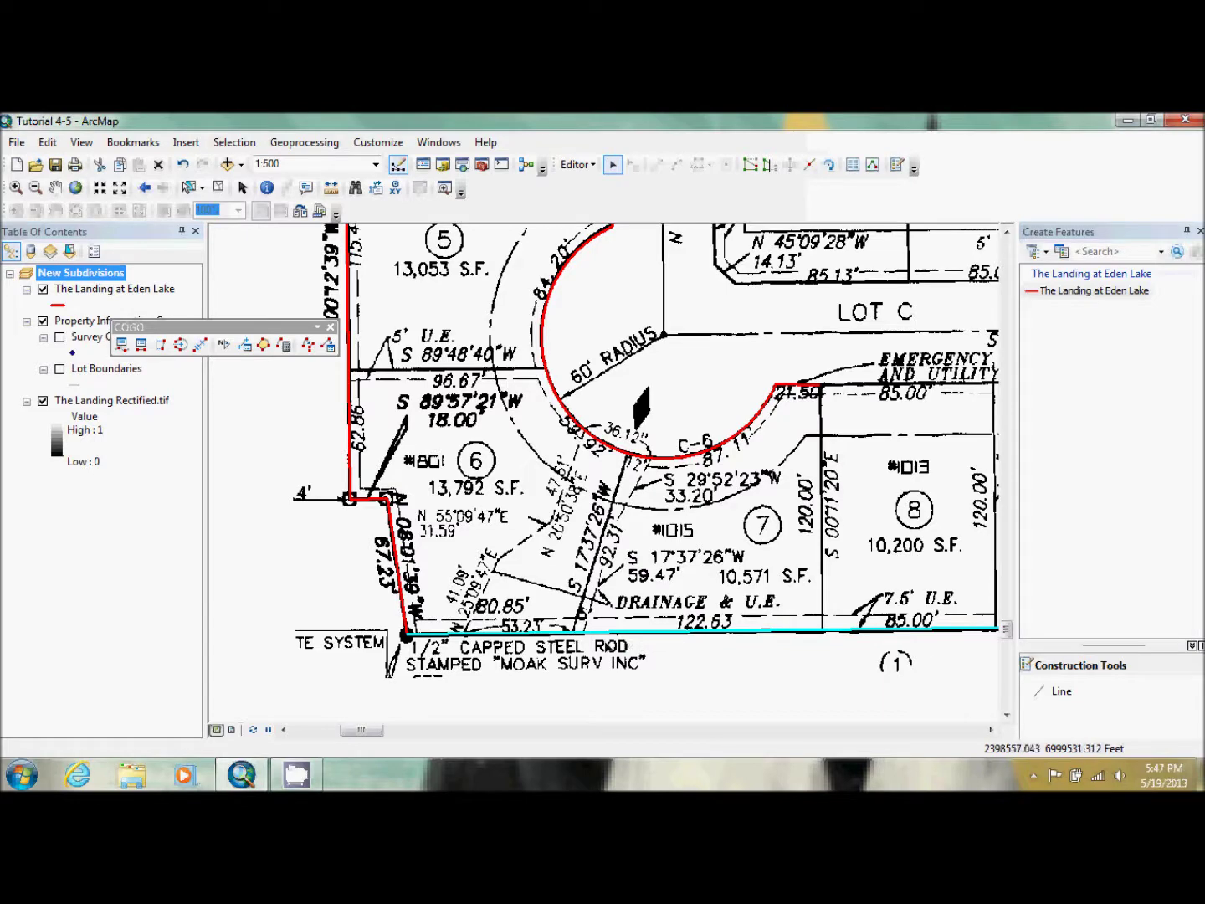
left_click(200, 345)
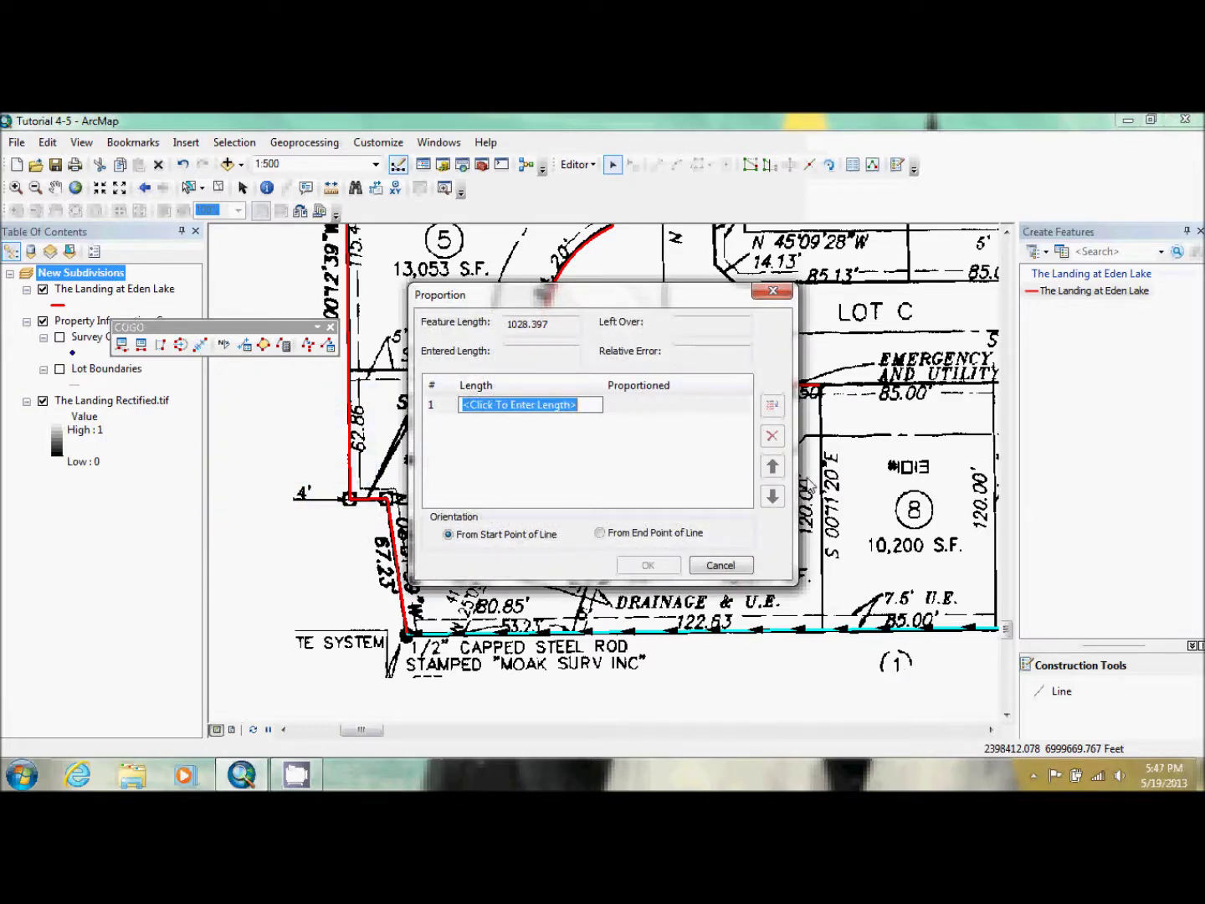
key("Escape")
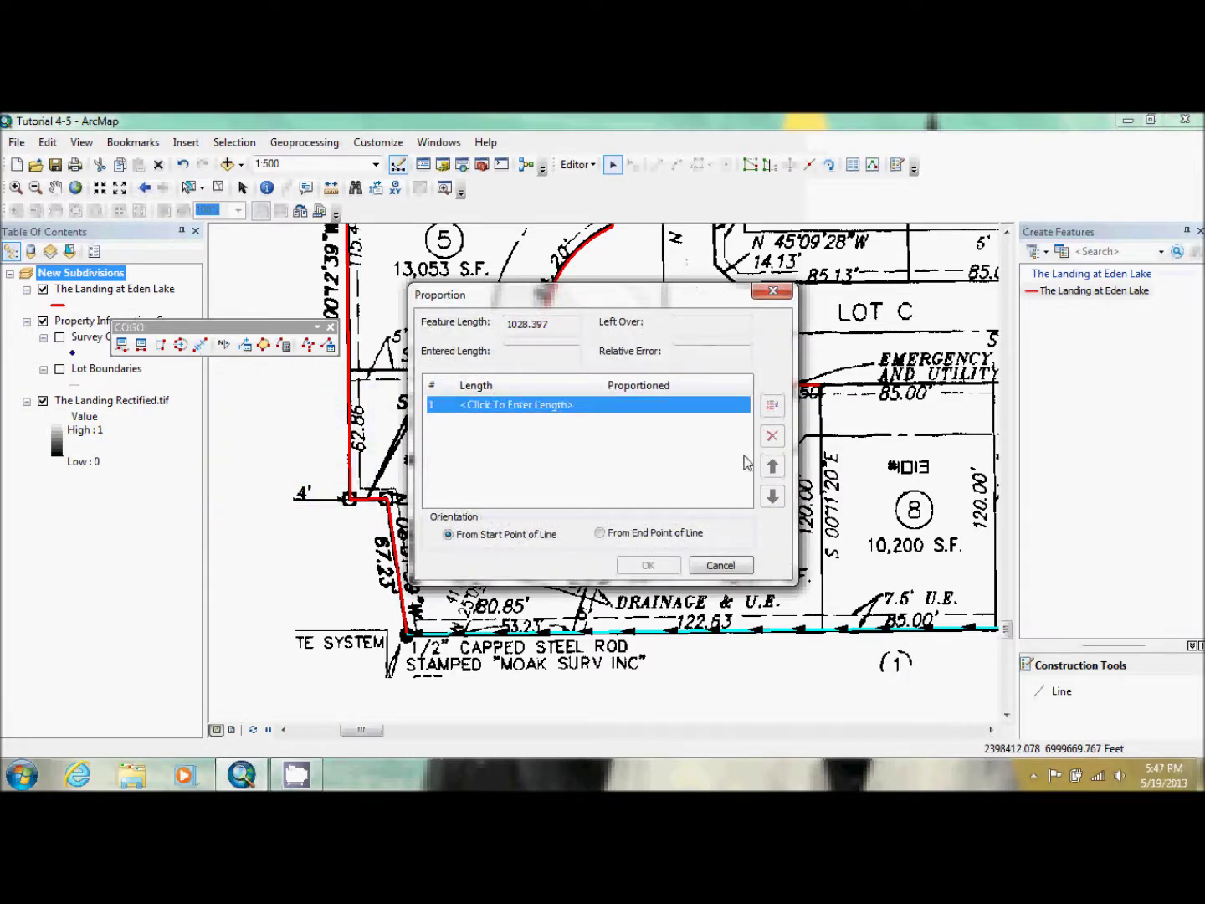
left_click(720, 565)
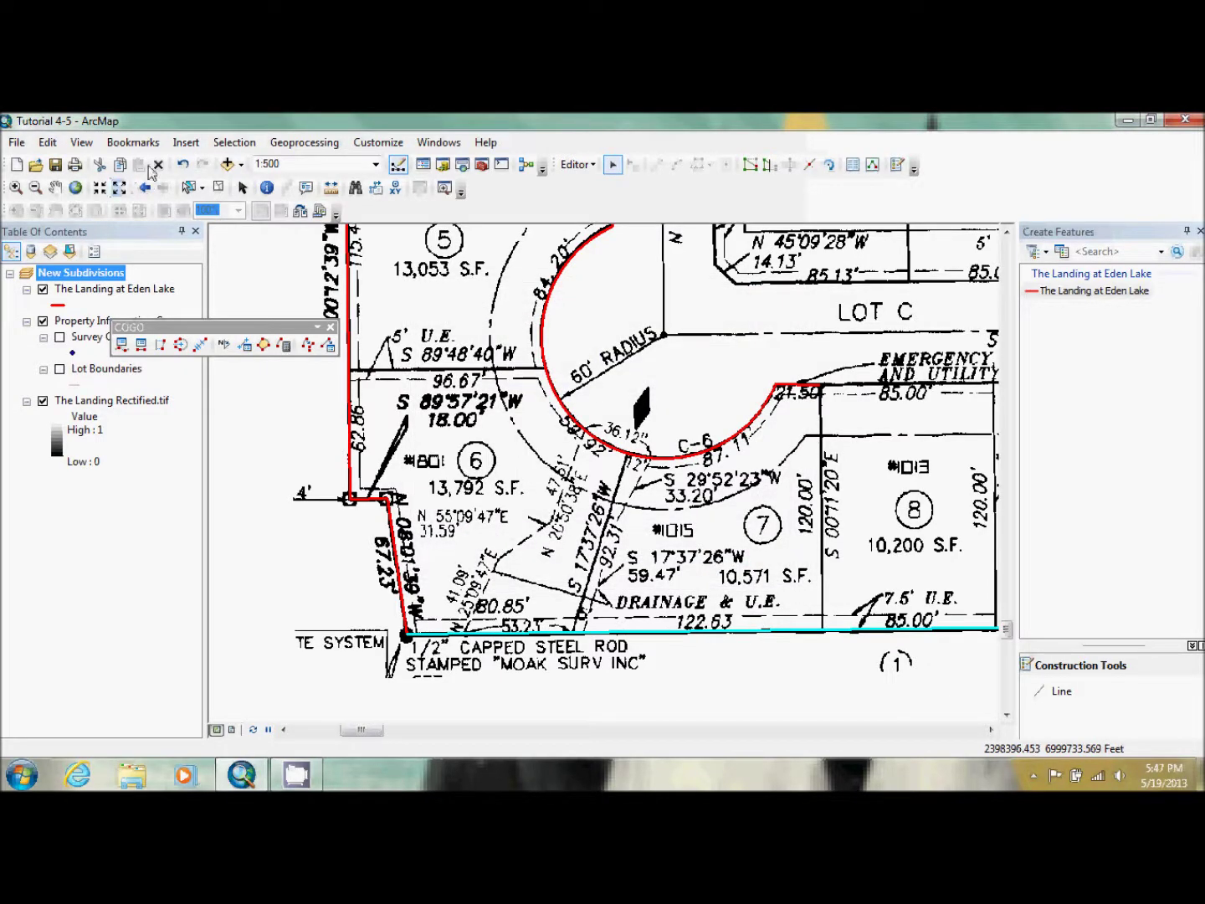
Step: Examine the plat's lot lengths along the selected south boundary line, from its east end to the corner of lot 6
left_click(125, 189)
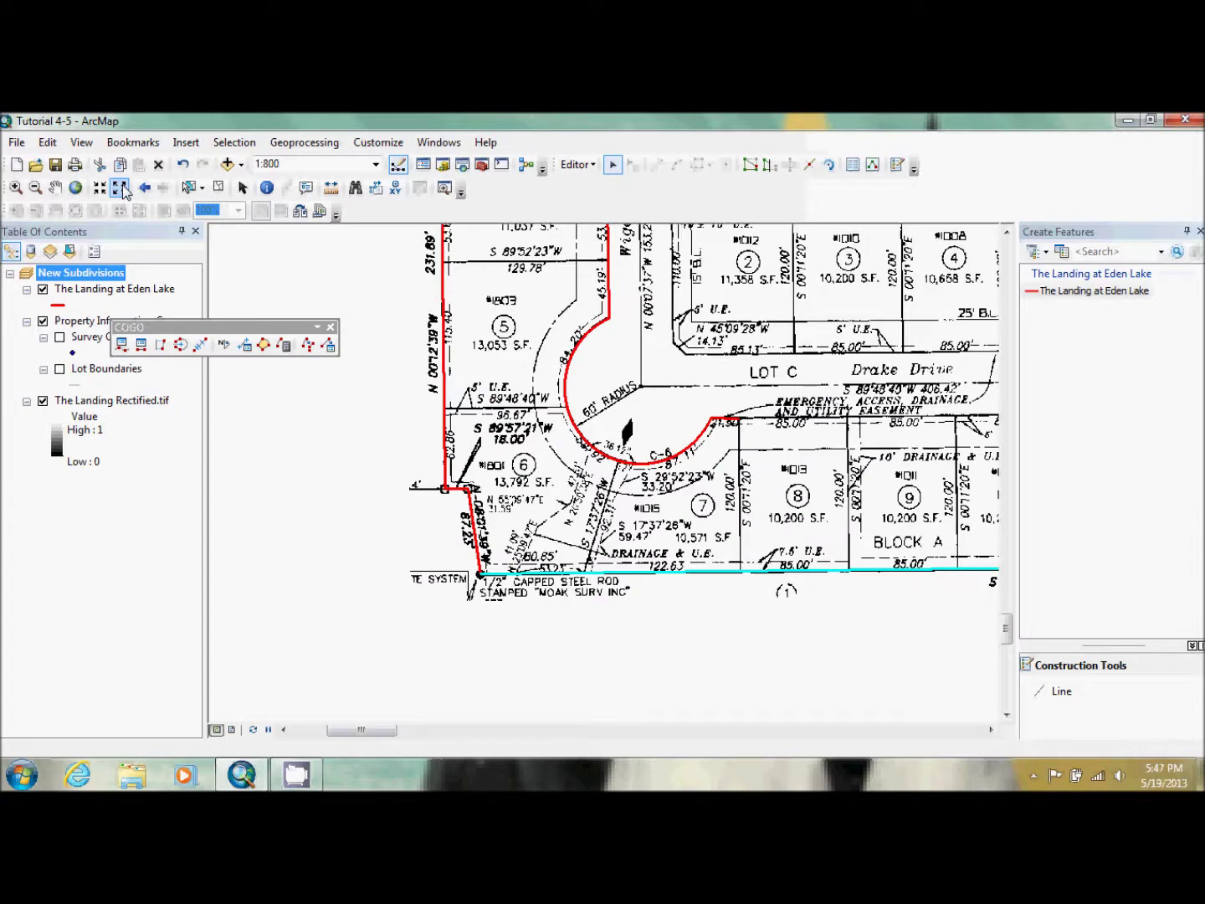
left_click_drag(357, 730, 431, 736)
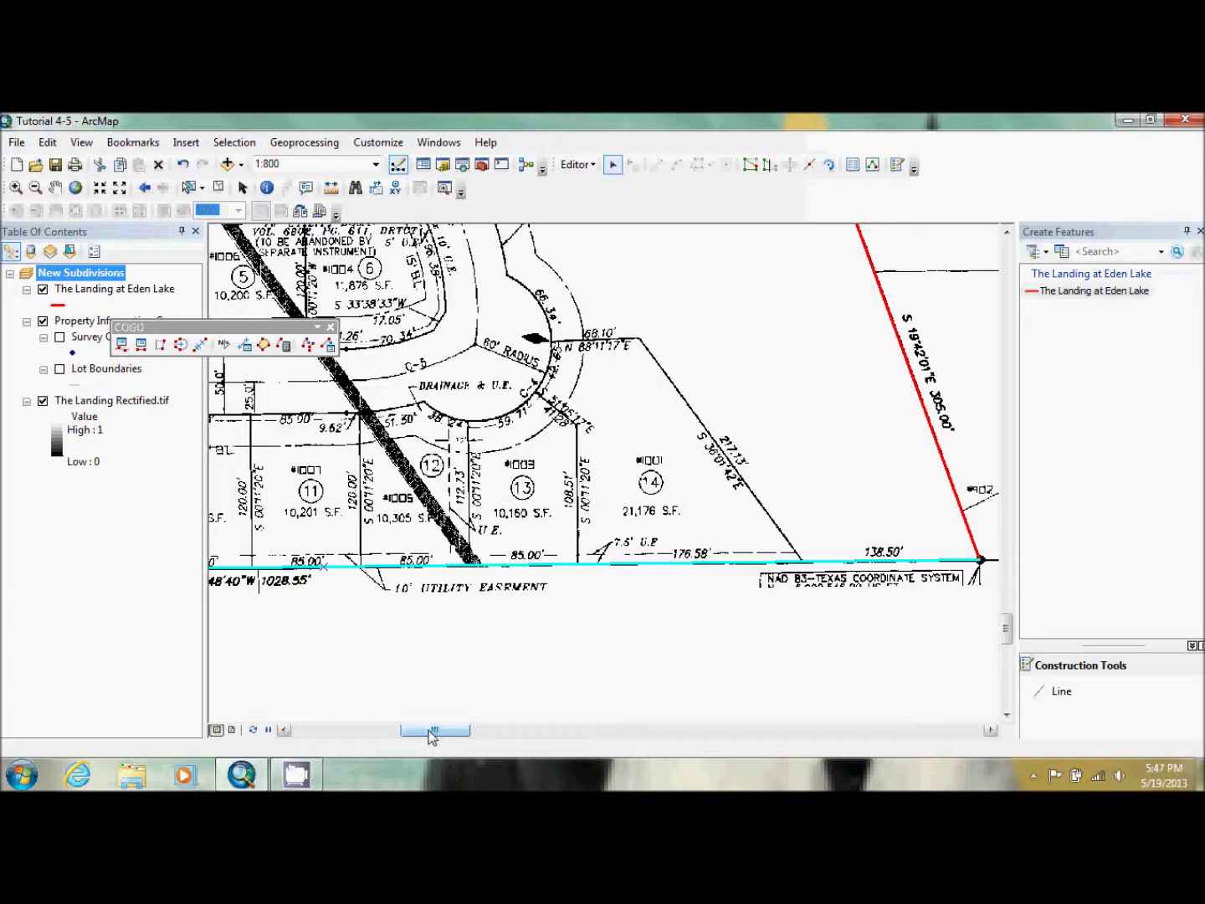
left_click(289, 734)
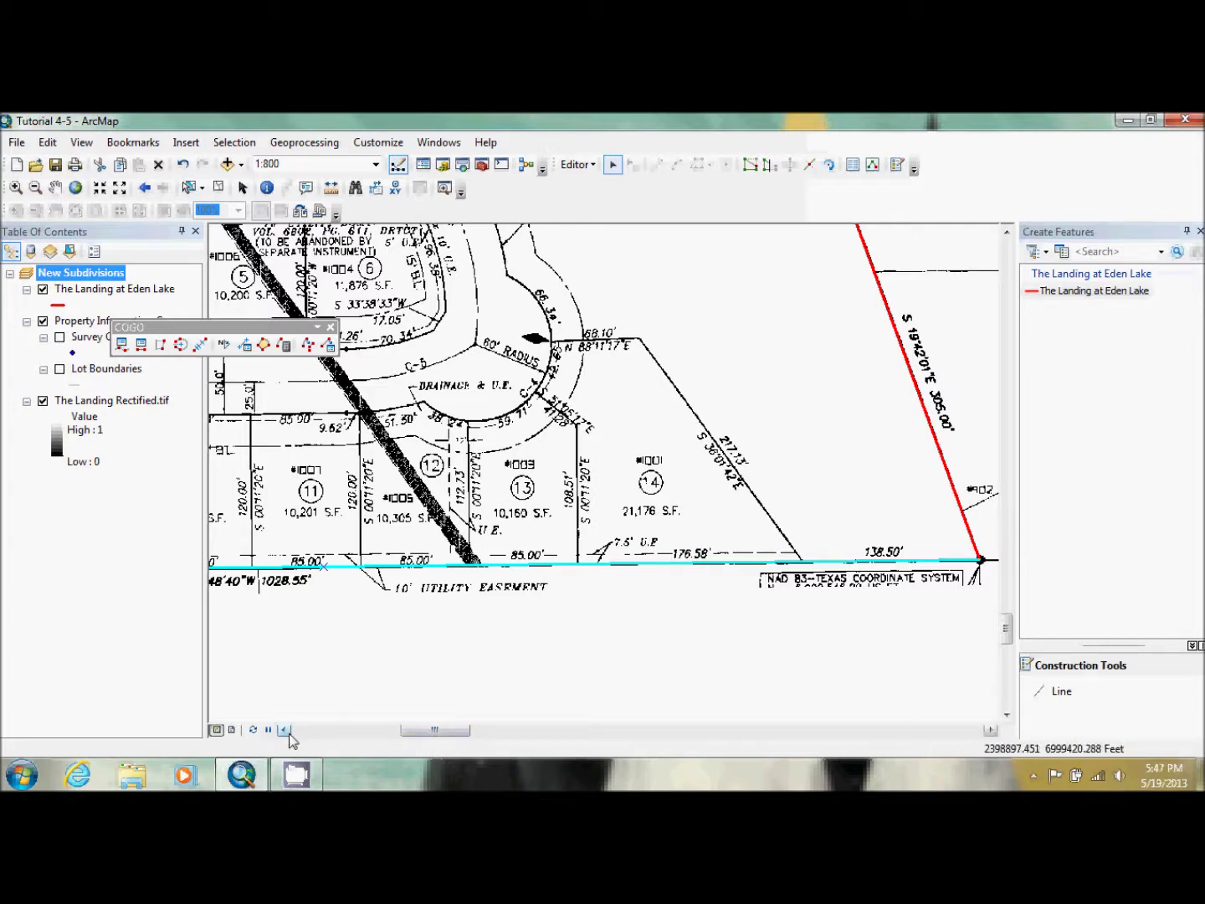
left_click(286, 731)
left_click(284, 731)
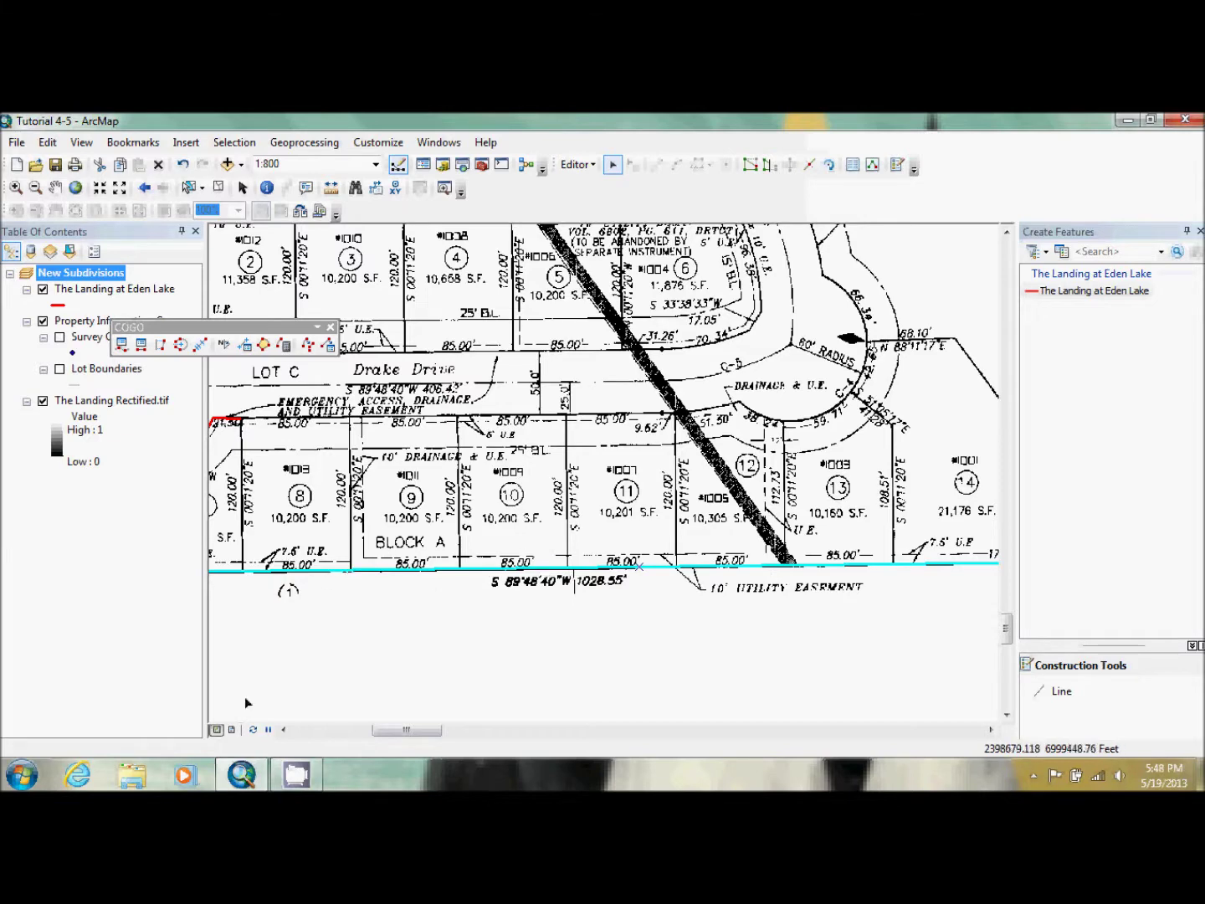
left_click(284, 729)
left_click(284, 730)
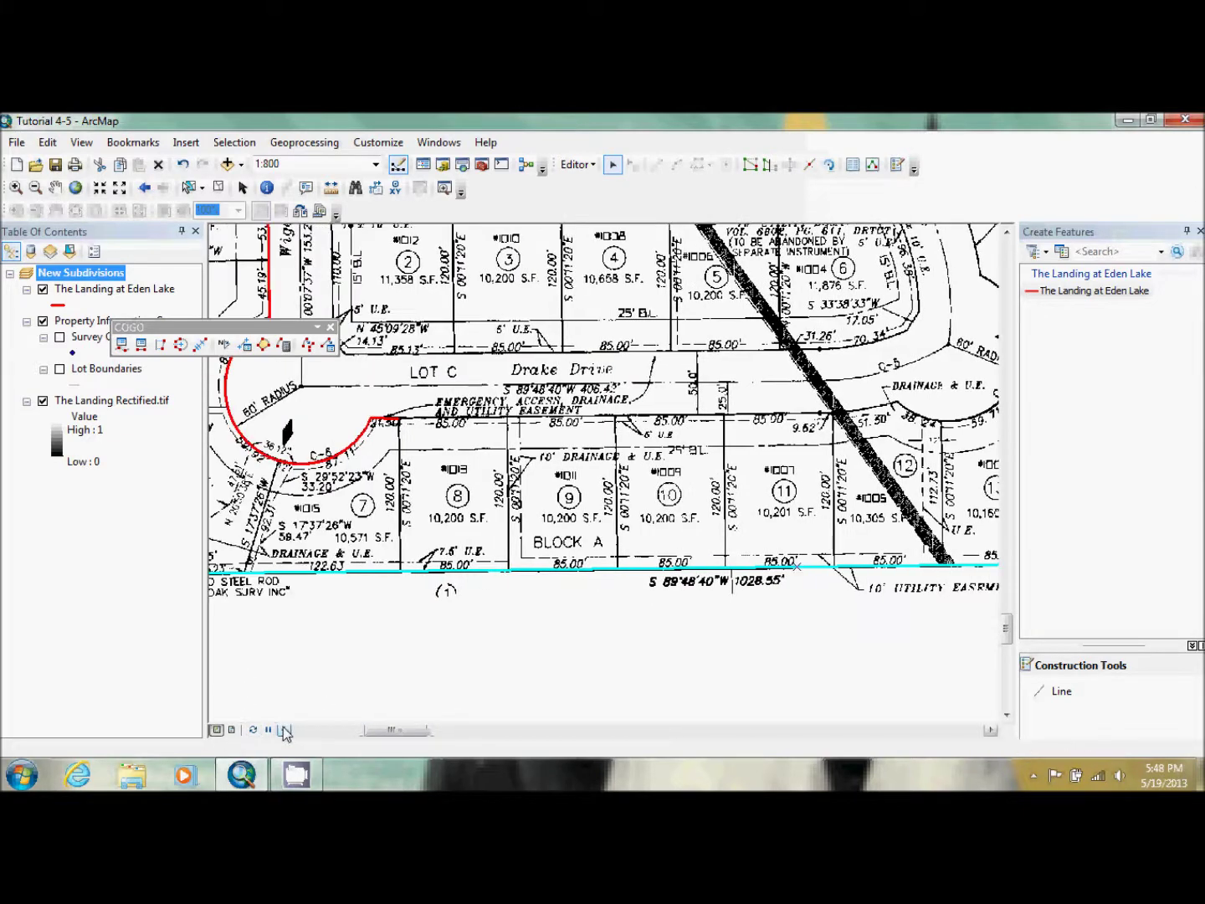
left_click(284, 730)
left_click(284, 730)
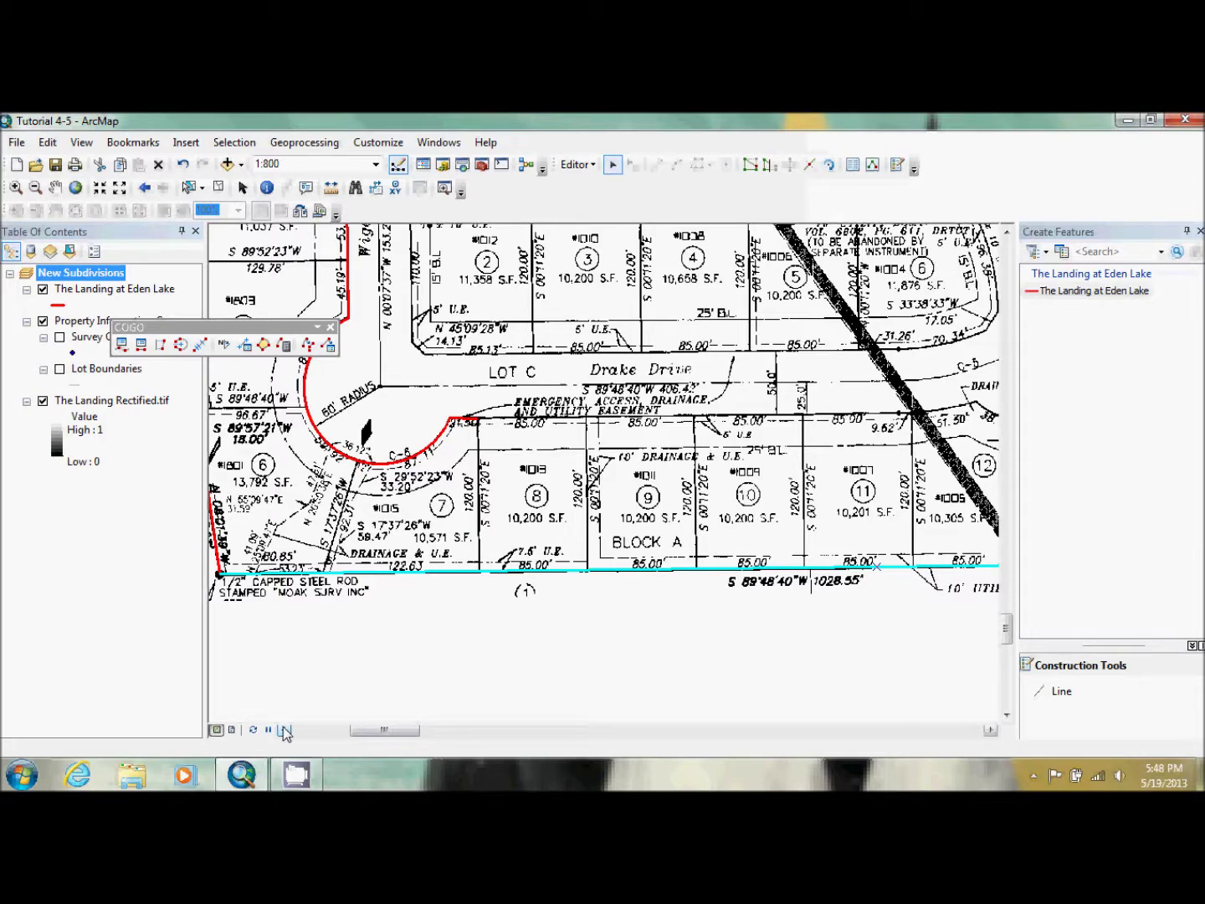
left_click(283, 730)
left_click(284, 730)
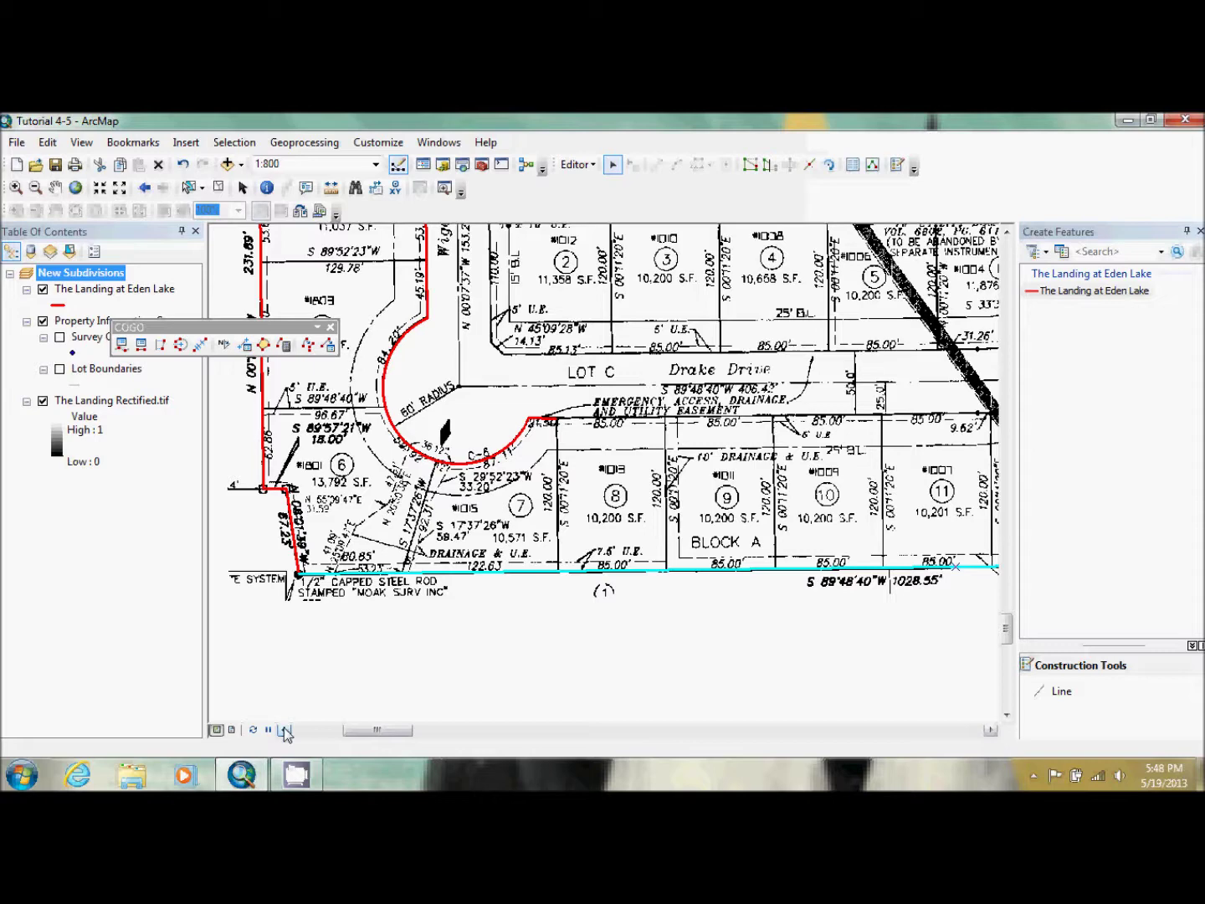
scroll(357, 594, "up", 2)
scroll(358, 594, "down", 3)
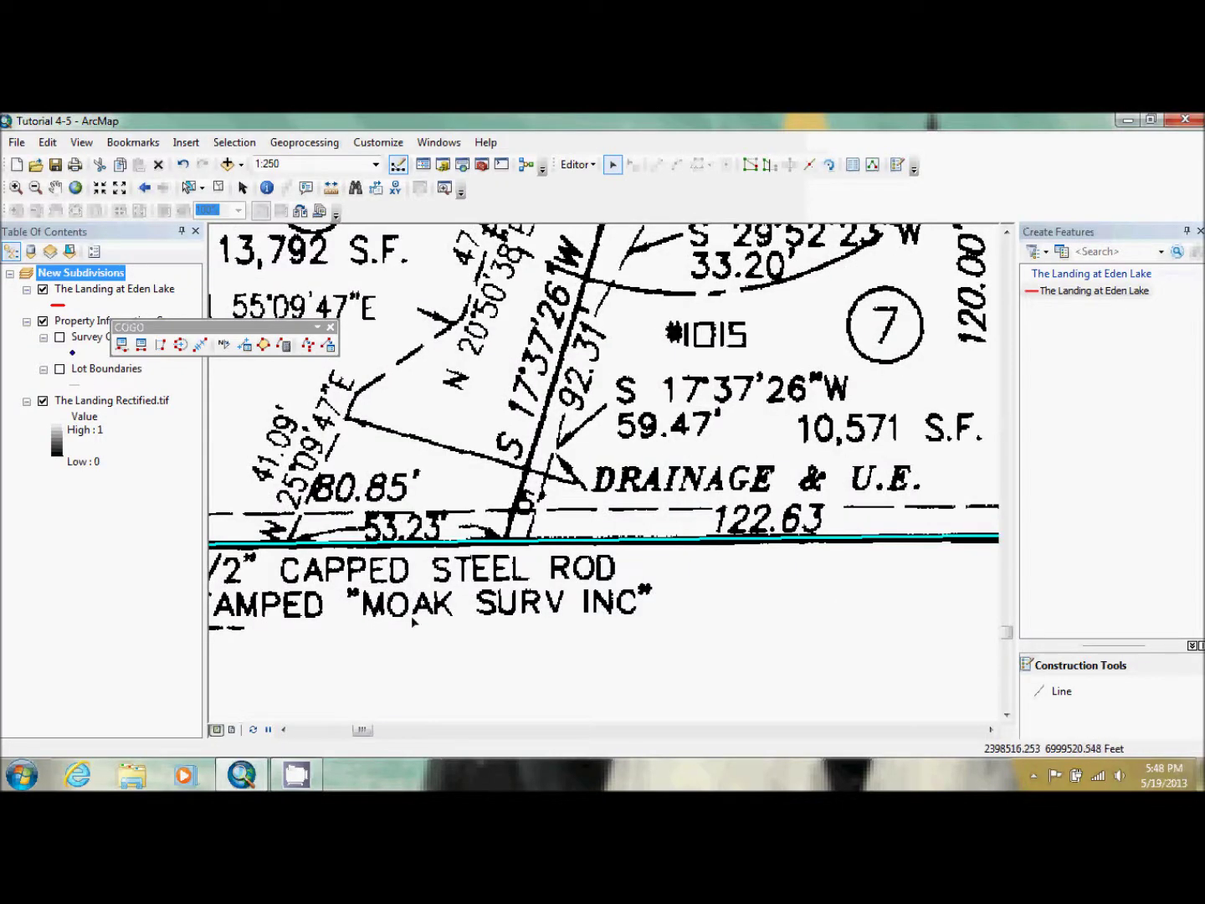
left_click(284, 733)
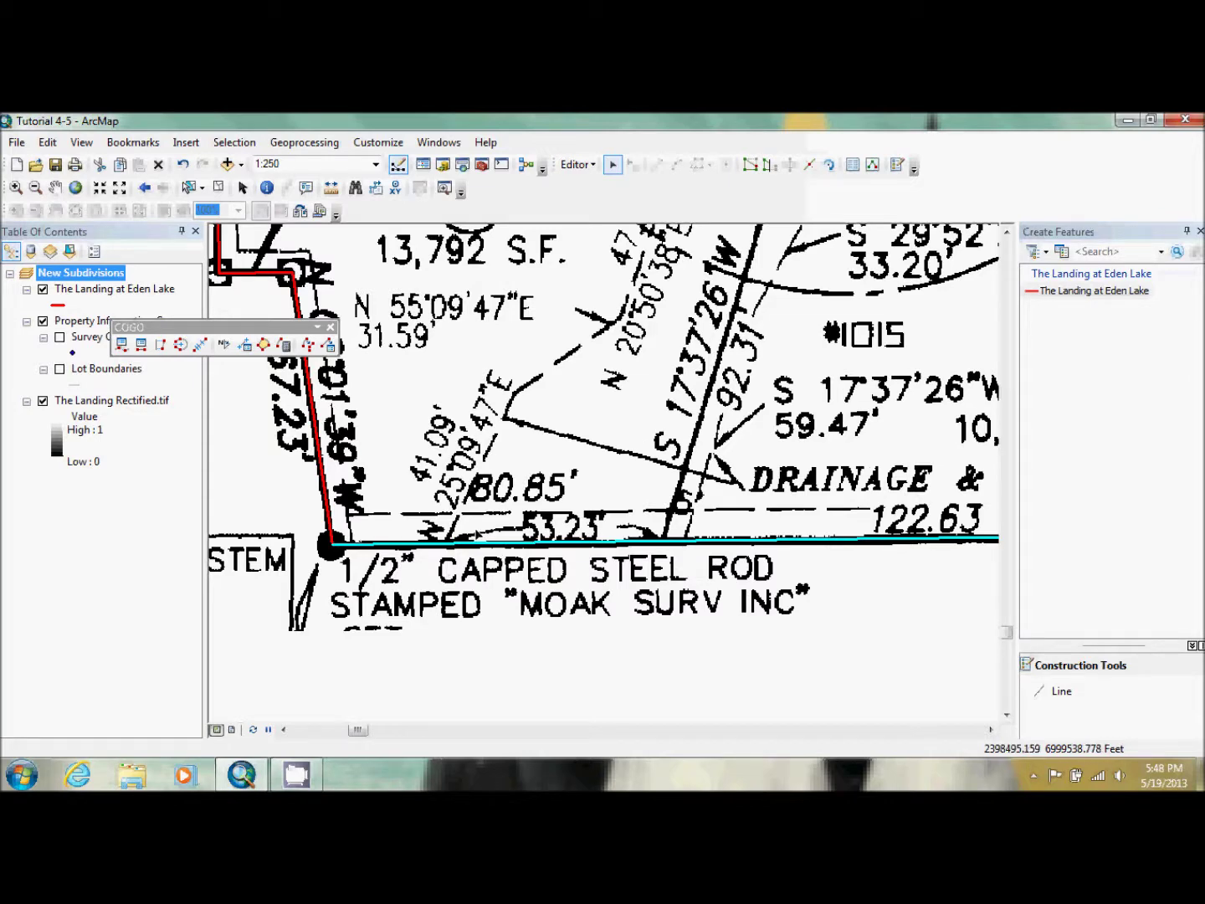
Step: Start the Proportion command on the south boundary line and enter 135.5 and 176.58 as the first two segment lengths
left_click(200, 343)
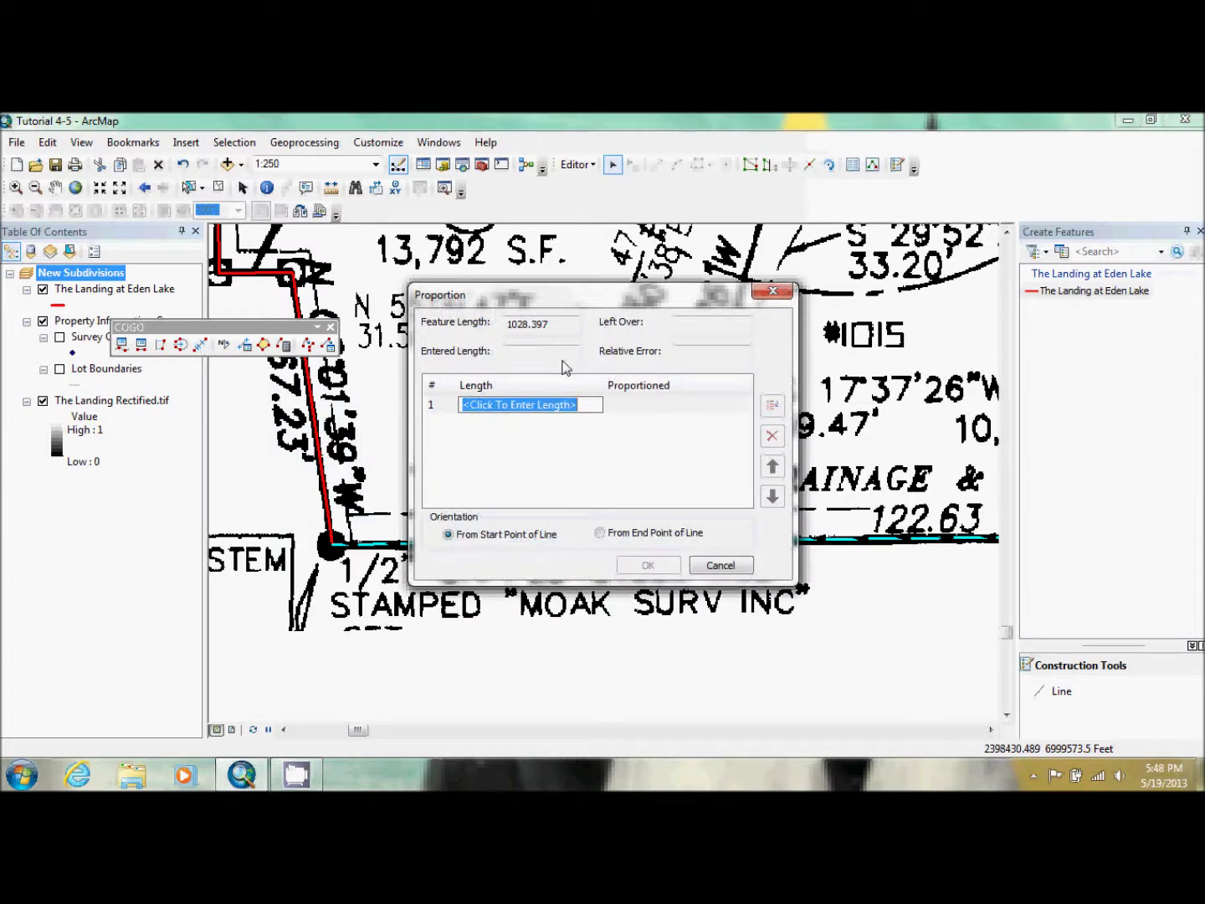
type("135.5")
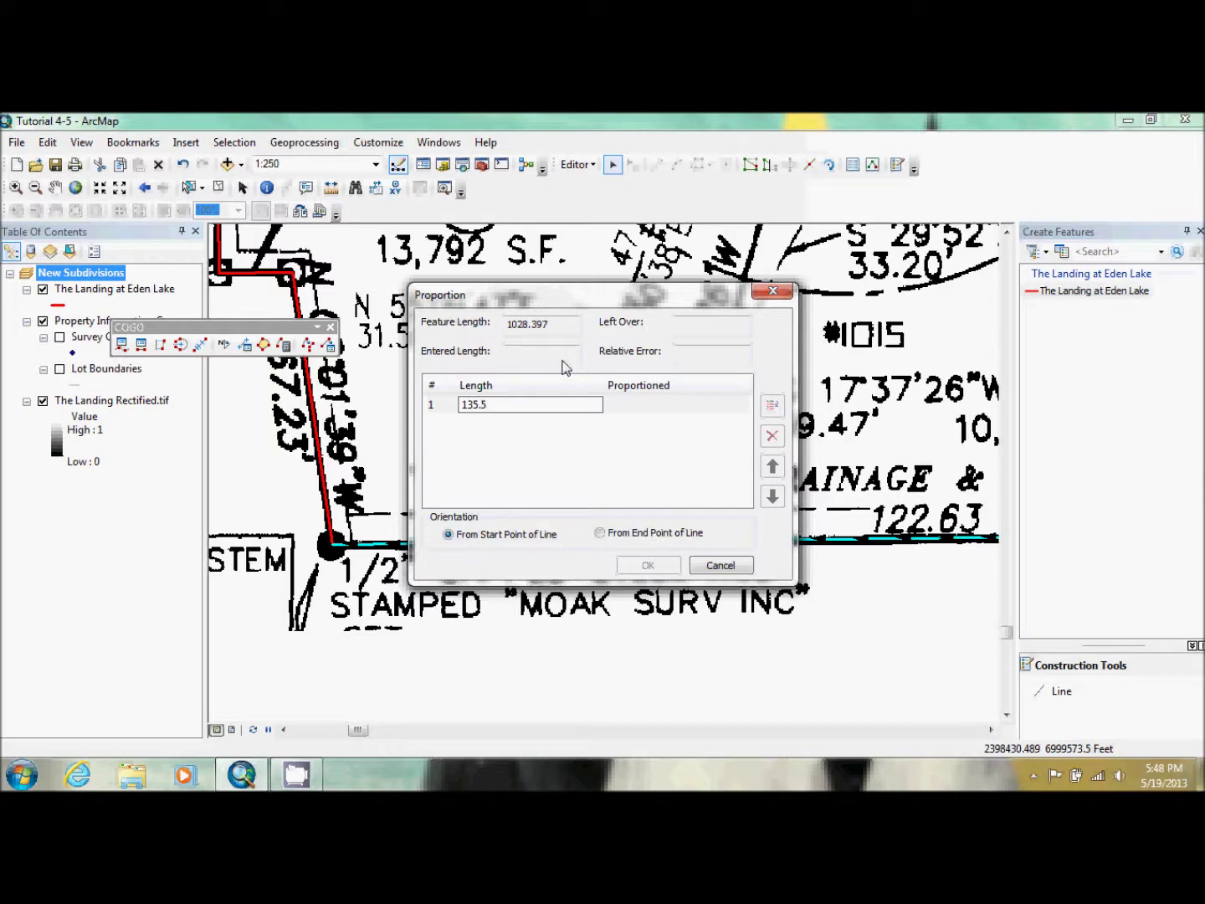
key("Return")
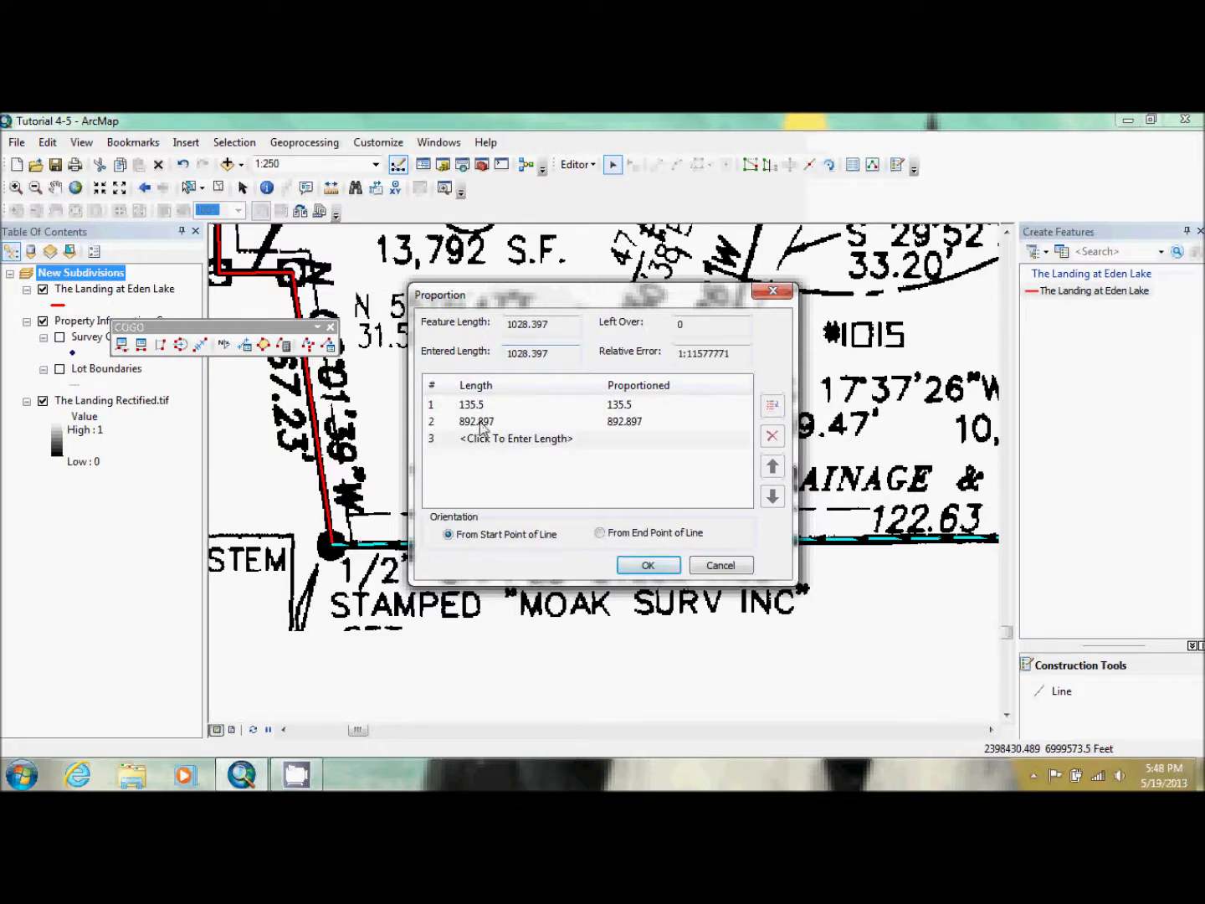
double_click(482, 425)
type("176.58")
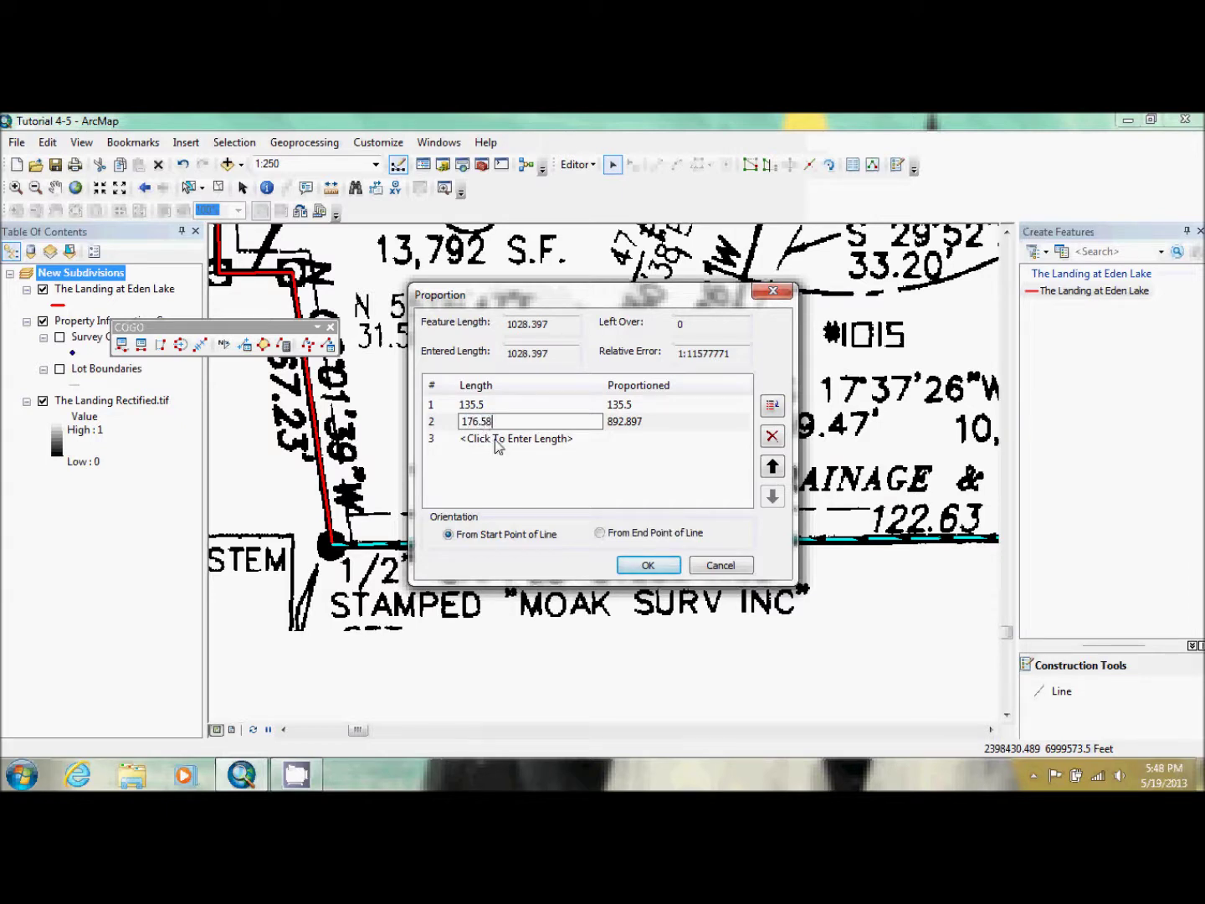
key("Return")
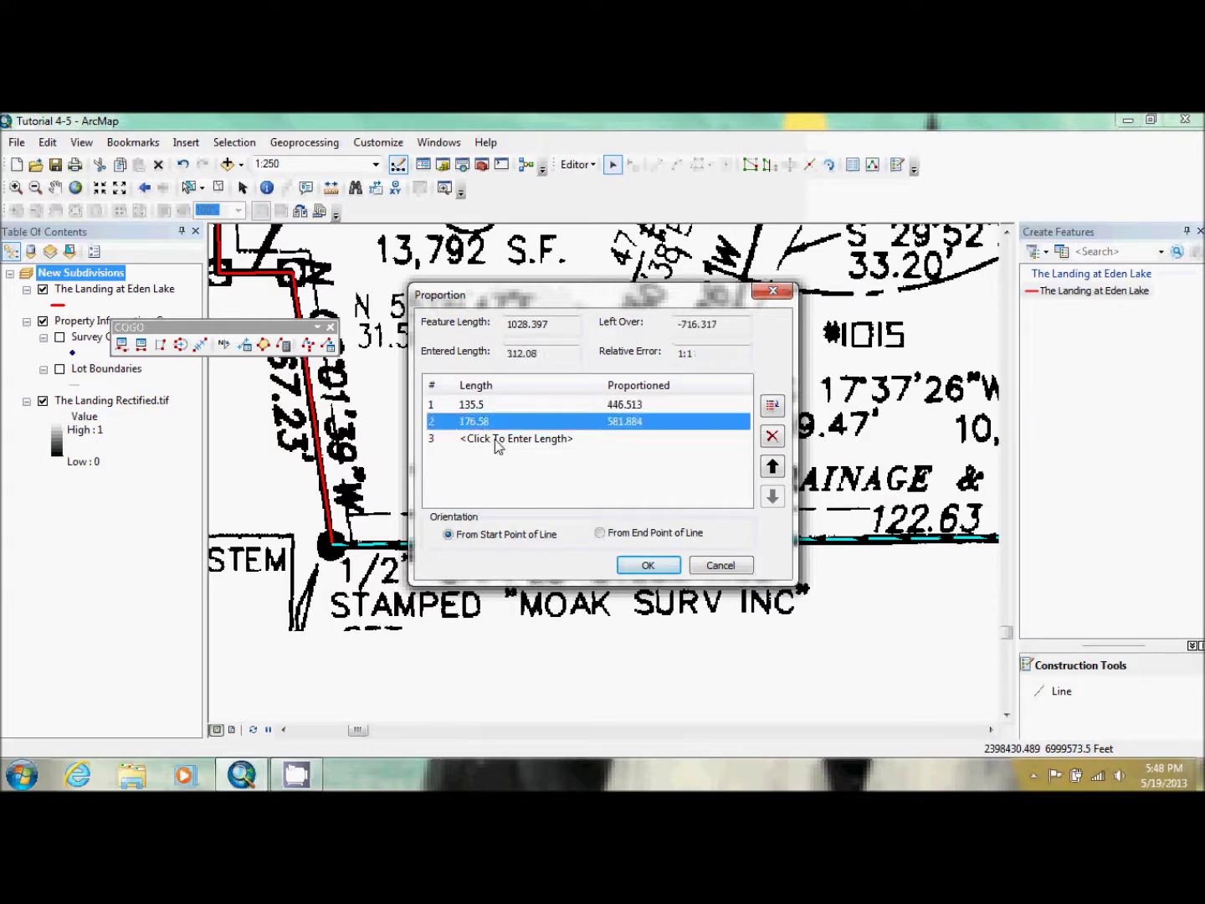
Step: Set the third and fourth segment lengths of the south boundary line to 85
left_click(495, 441)
type("85")
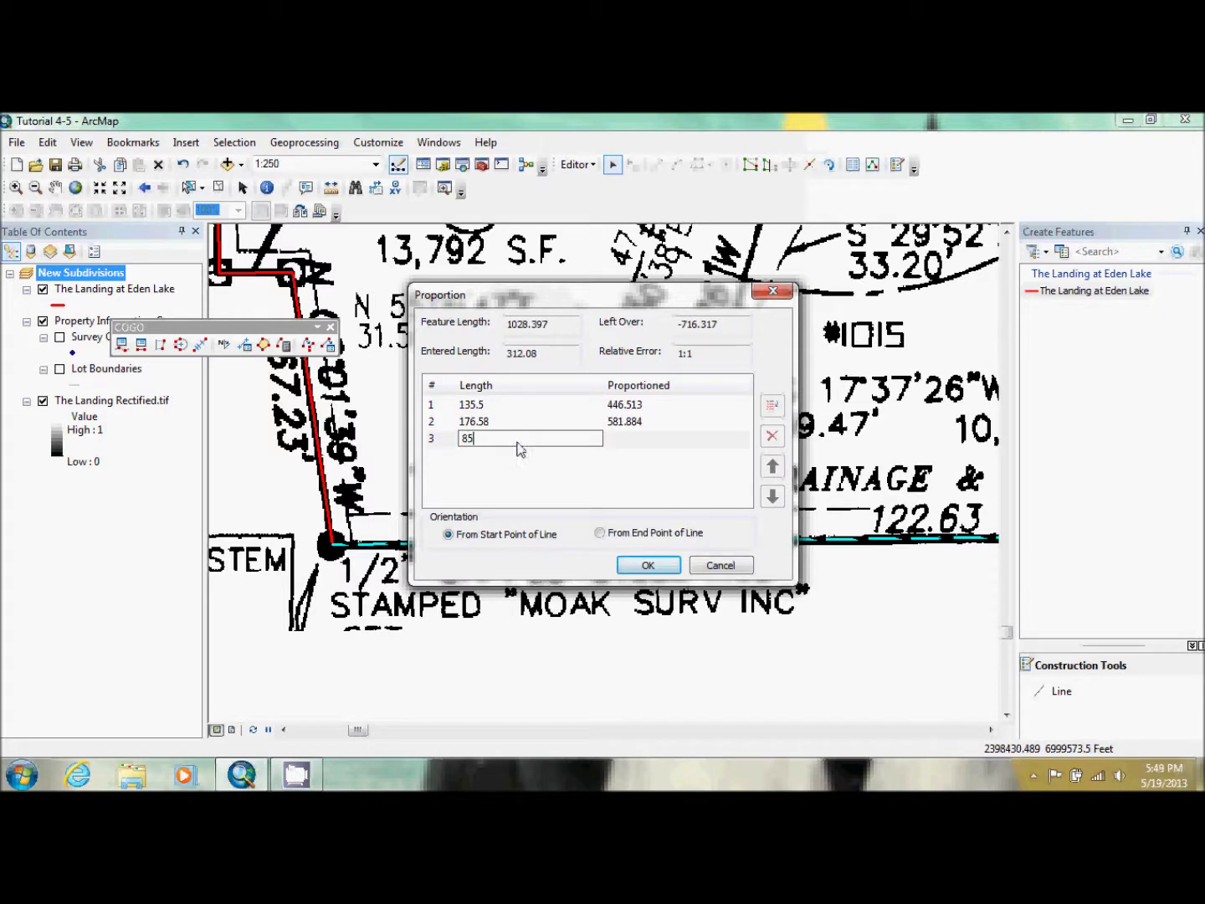
key("Return")
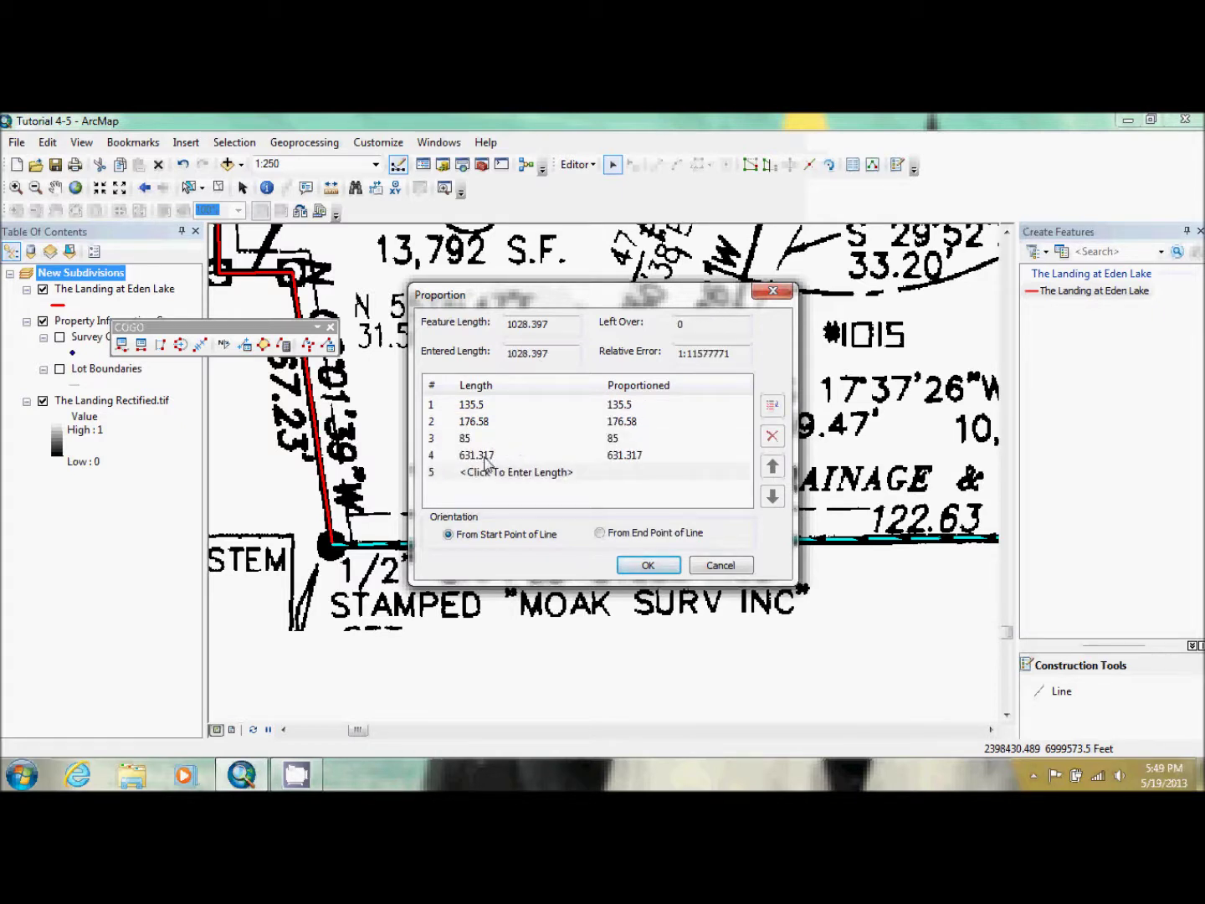
left_click(486, 456)
type("85")
key("Return")
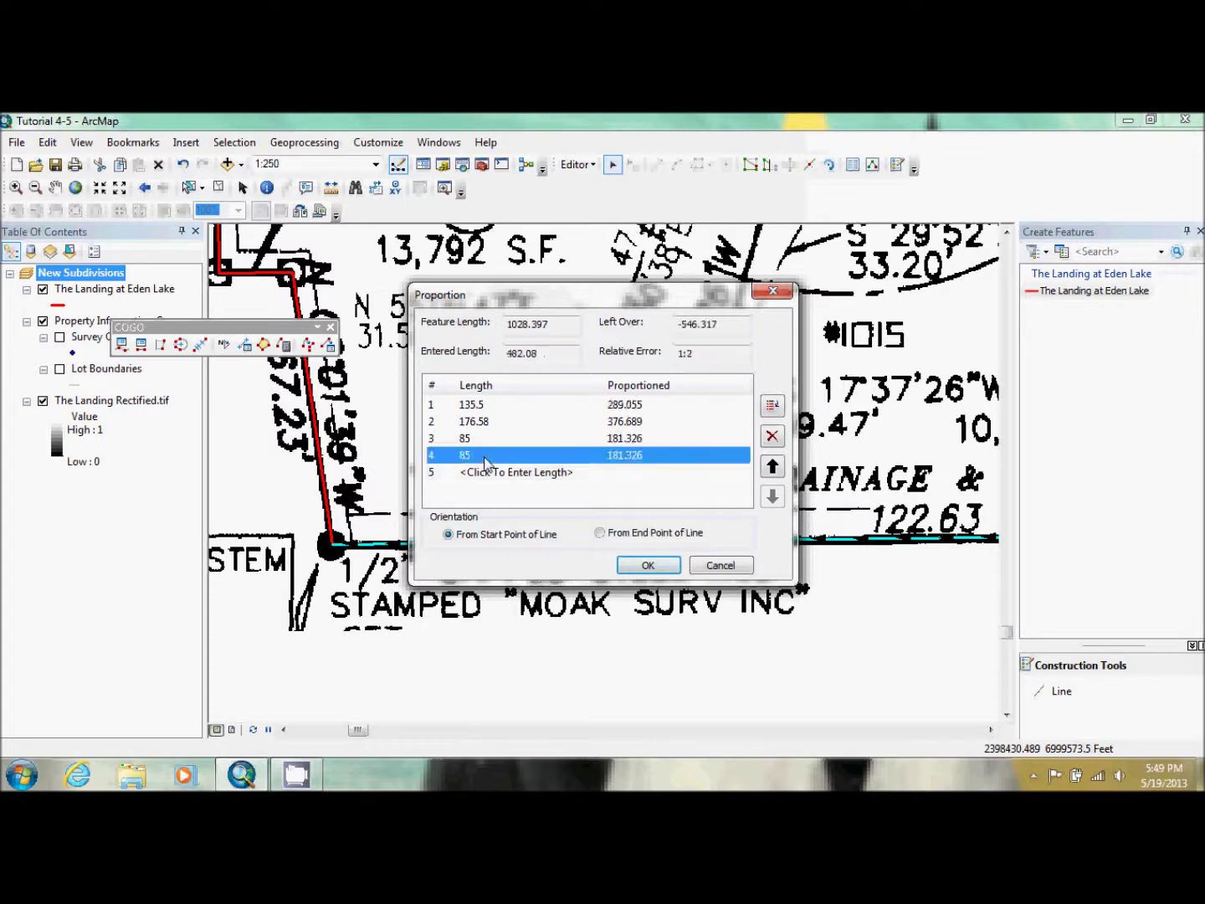
Step: Set the fifth segment length of the south boundary line to 85
left_click(484, 474)
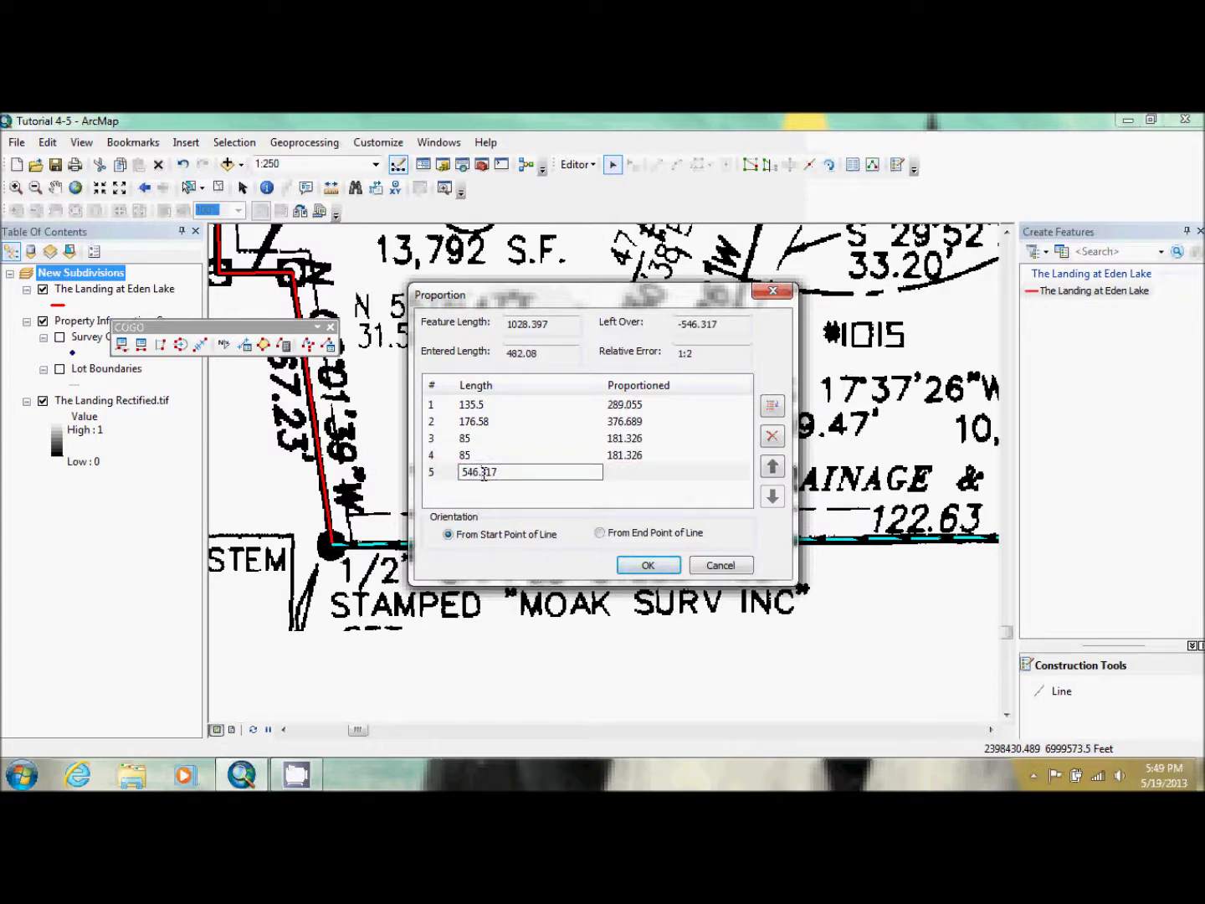
key("BackSpace")
key("BackSpace")
key("BackSpace")
key("BackSpace")
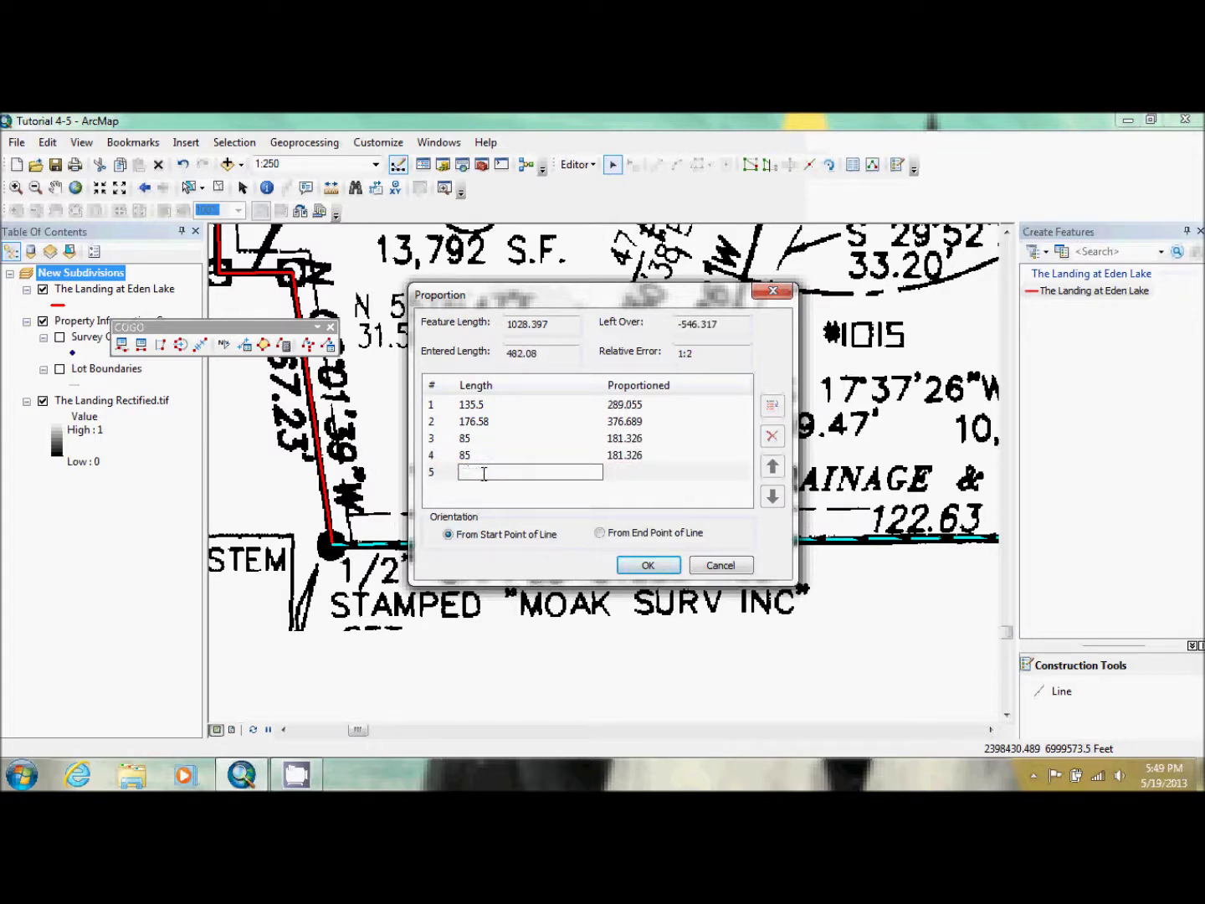
type("85")
key("Return")
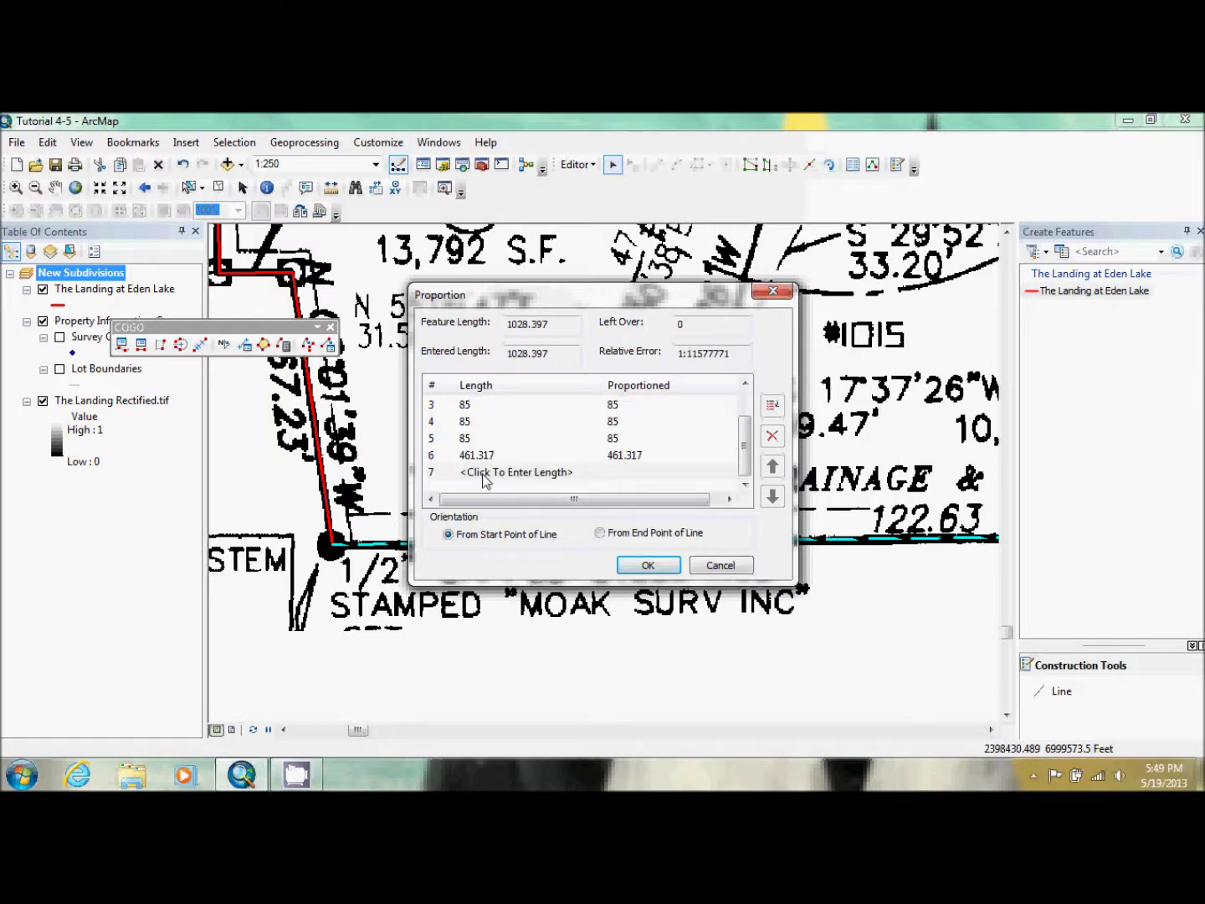
Step: Set the sixth and seventh segment lengths of the south boundary line to 85
left_click(488, 456)
type("8")
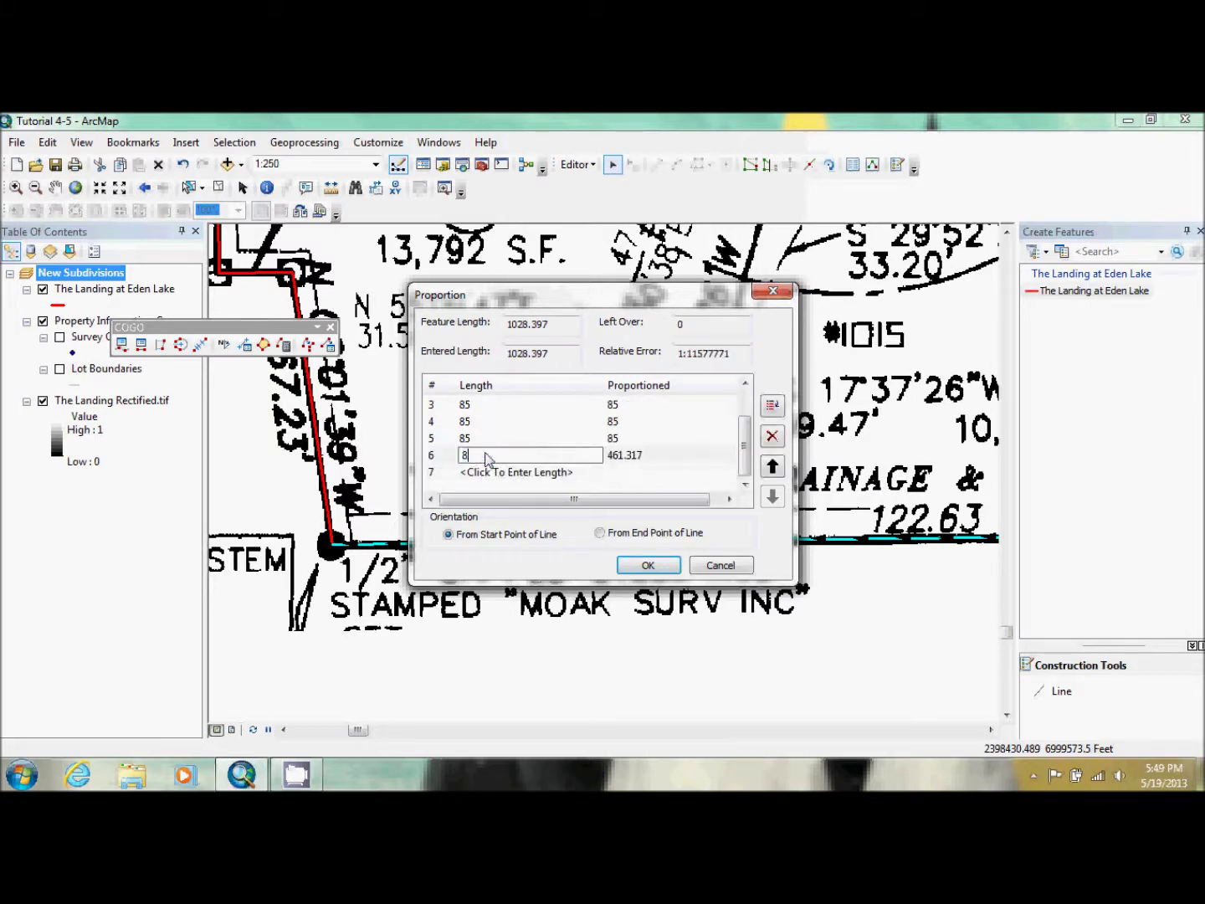
key("Return")
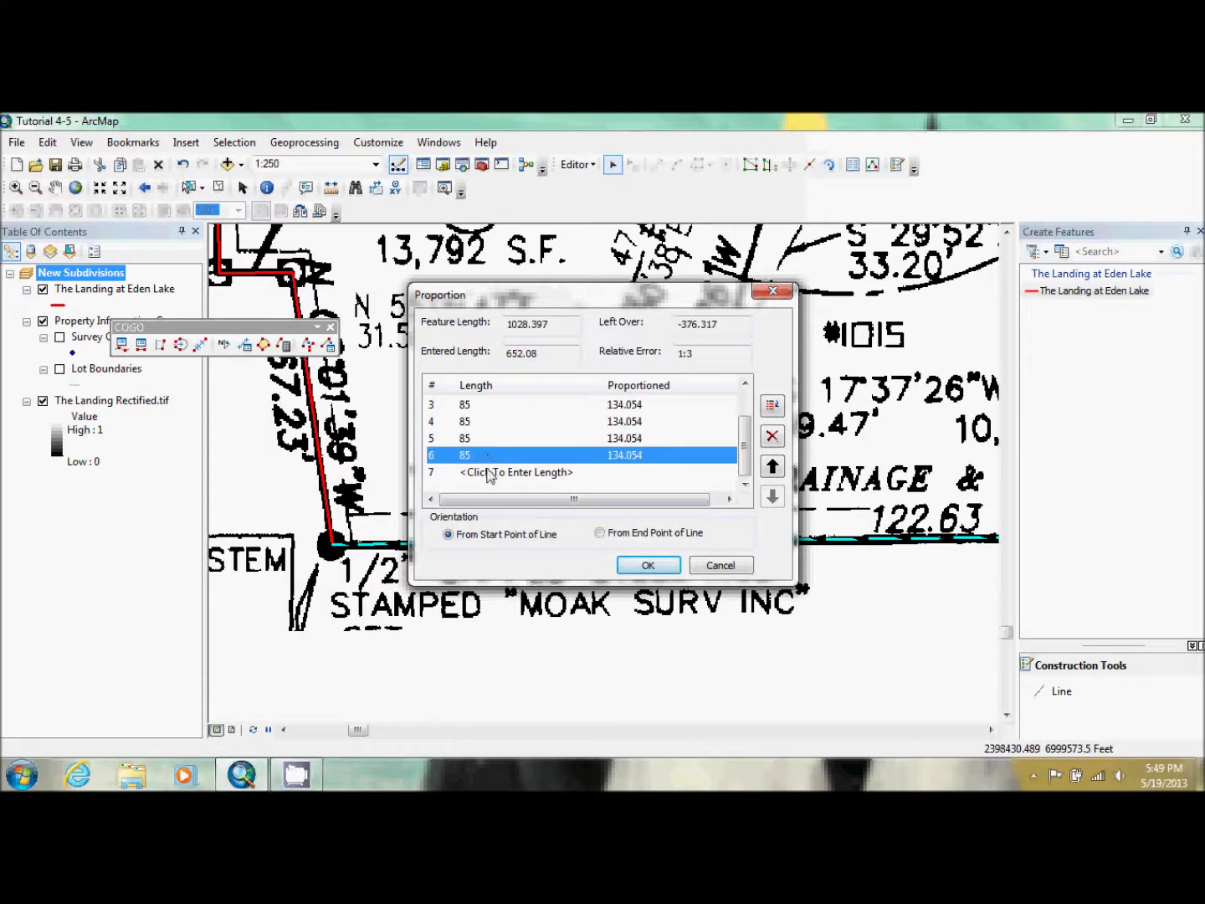
left_click(489, 471)
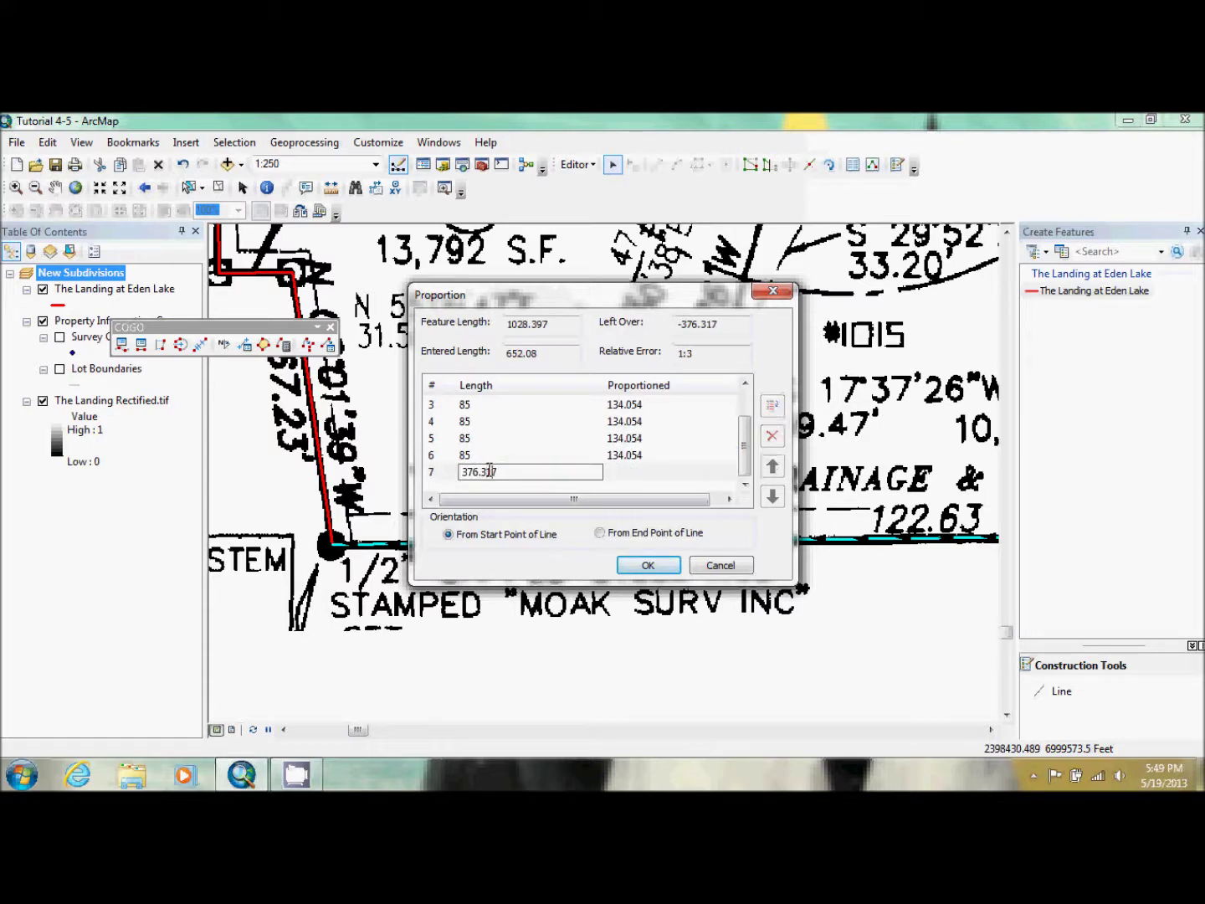
key("BackSpace")
key("BackSpace")
key("BackSpace")
key("BackSpace")
key("BackSpace")
key("BackSpace")
key("Return")
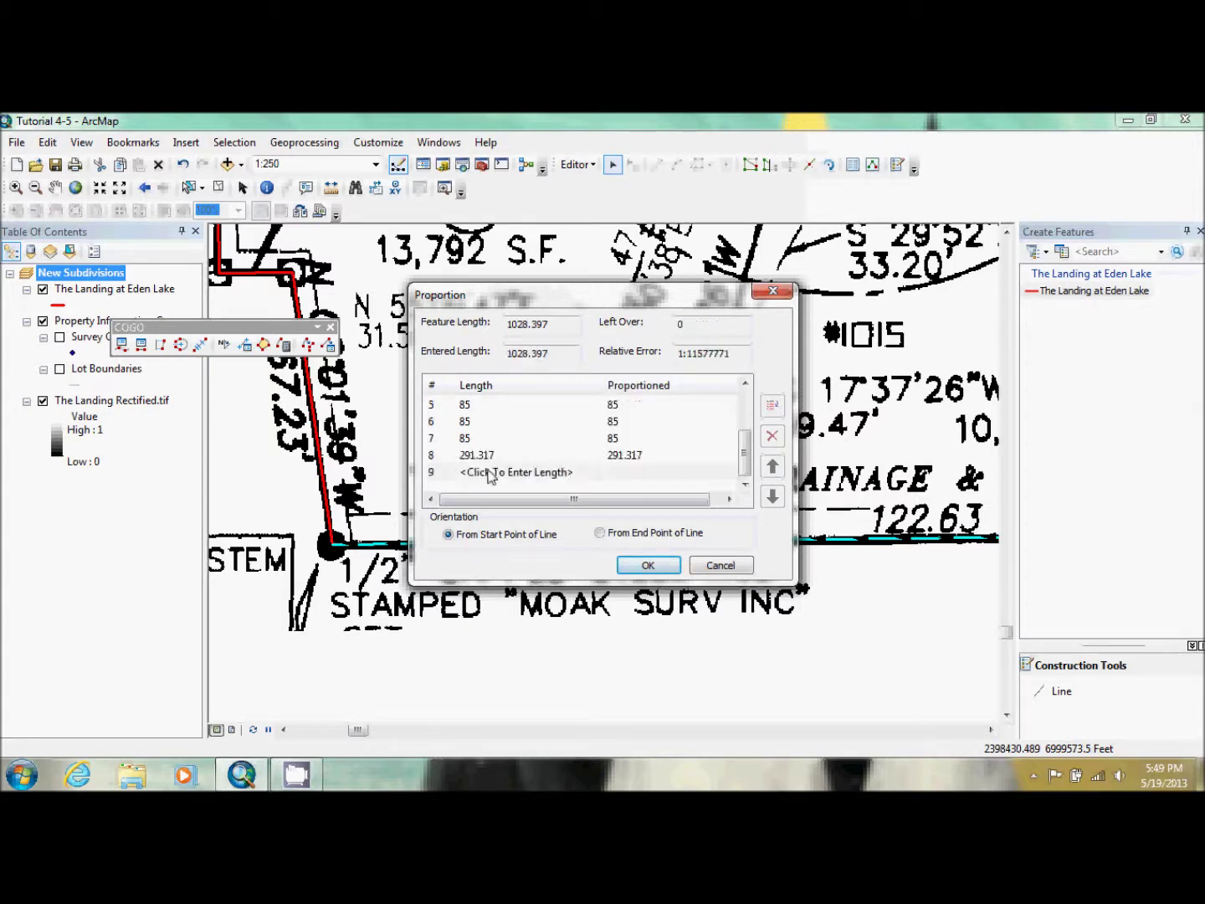
Step: Set the eighth segment length of the south boundary line to 85 and the ninth to 122.63
left_click(745, 383)
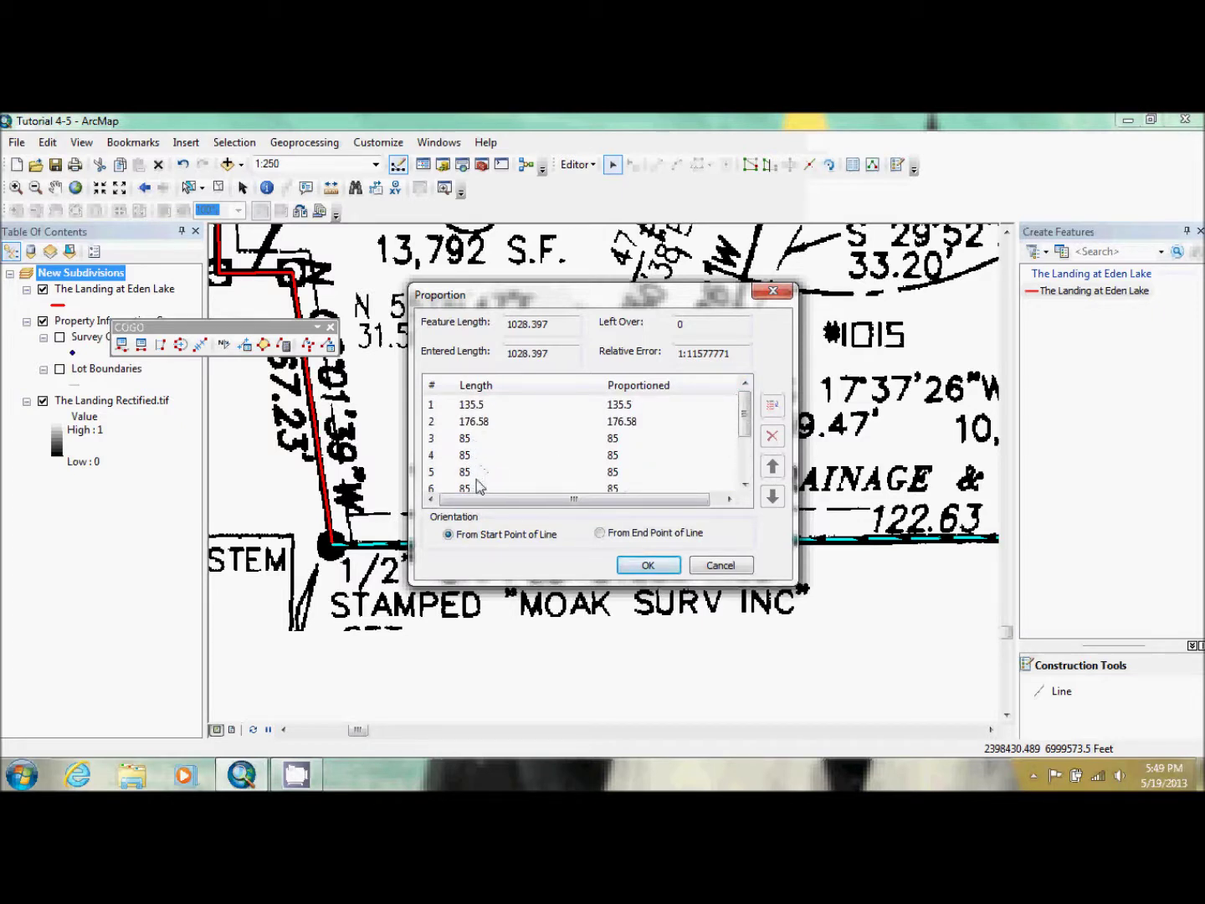
left_click(745, 486)
left_click(744, 485)
left_click(744, 485)
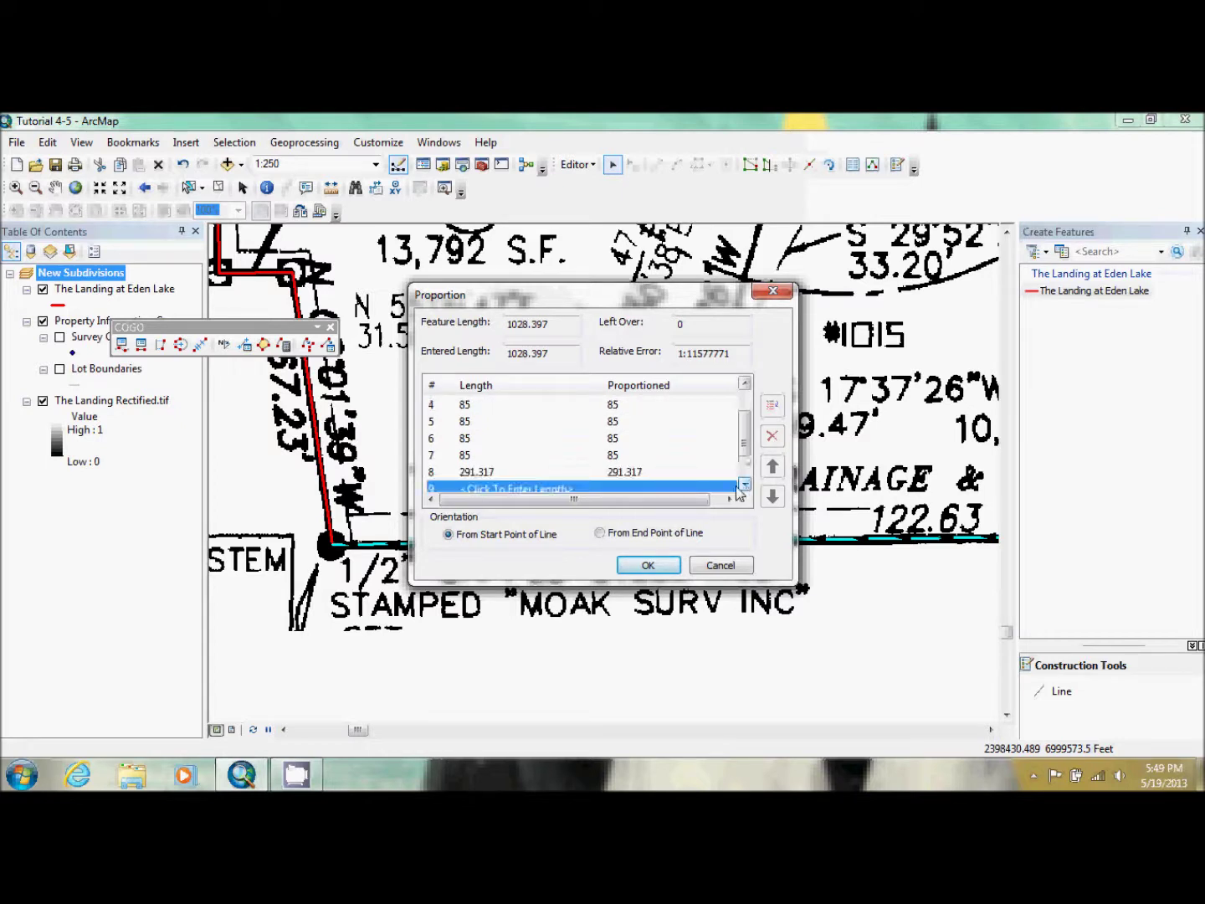
left_click(476, 472)
type("85")
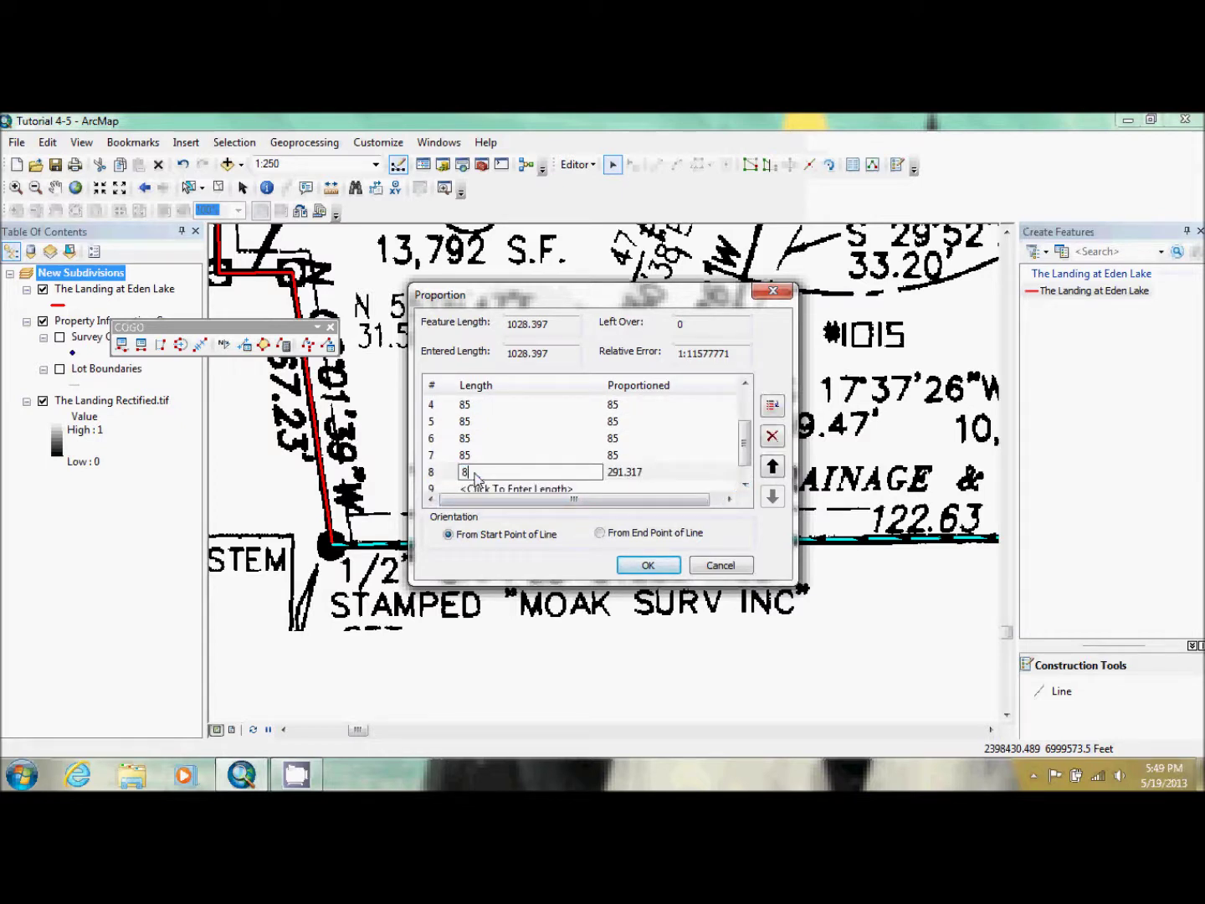
key("Return")
left_click(487, 492)
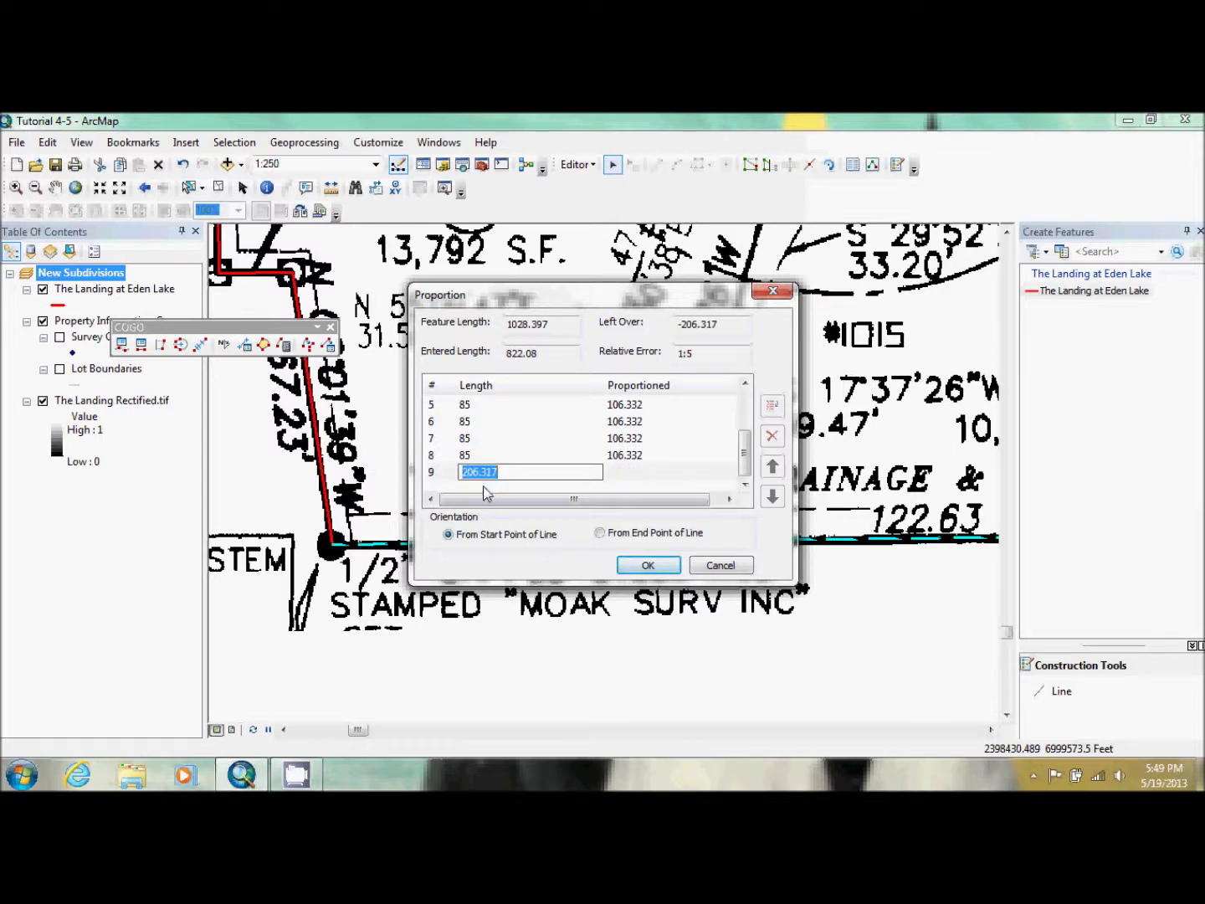
type("122.63")
key("Return")
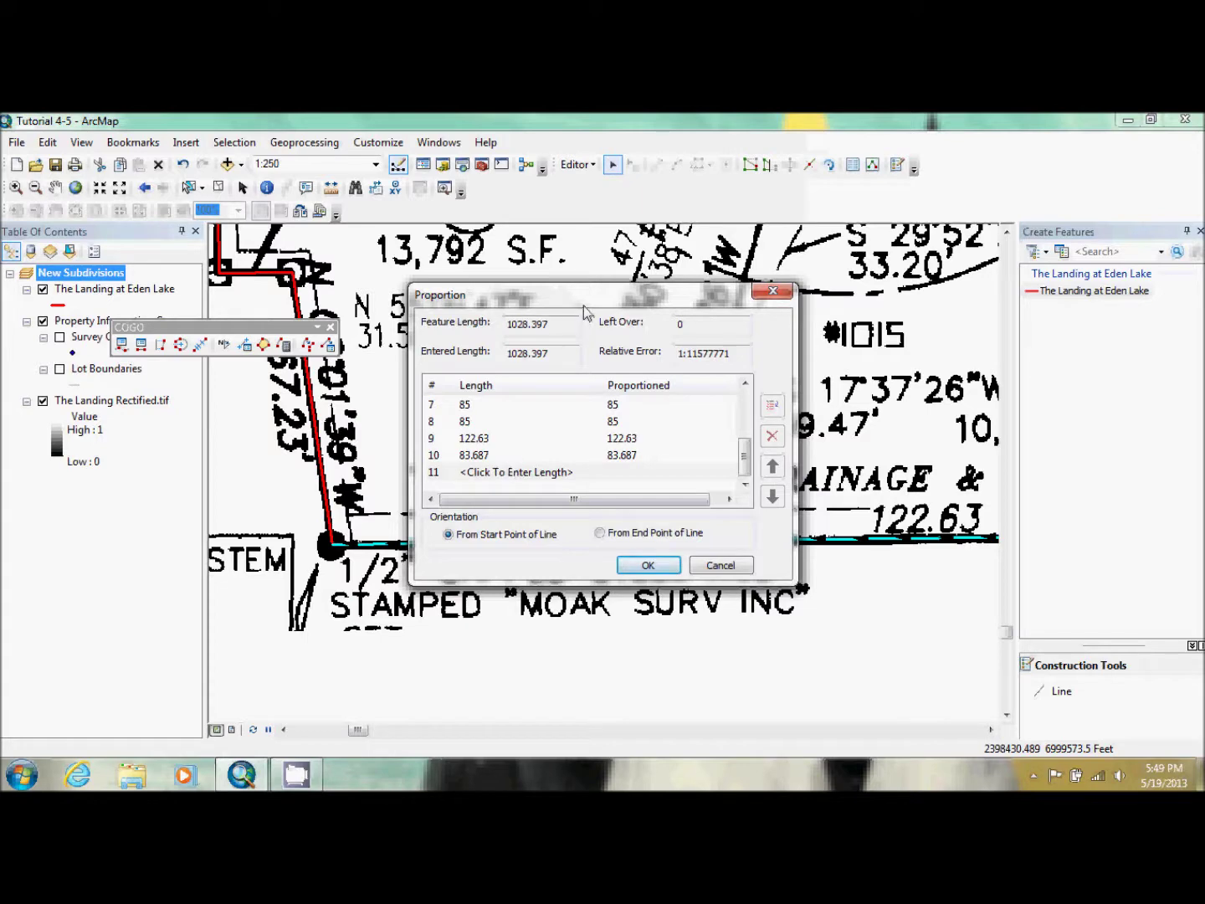
Step: Set the tenth segment length to 53.23 and apply the proportional split to the south boundary line
left_click_drag(586, 298, 817, 341)
left_click(713, 500)
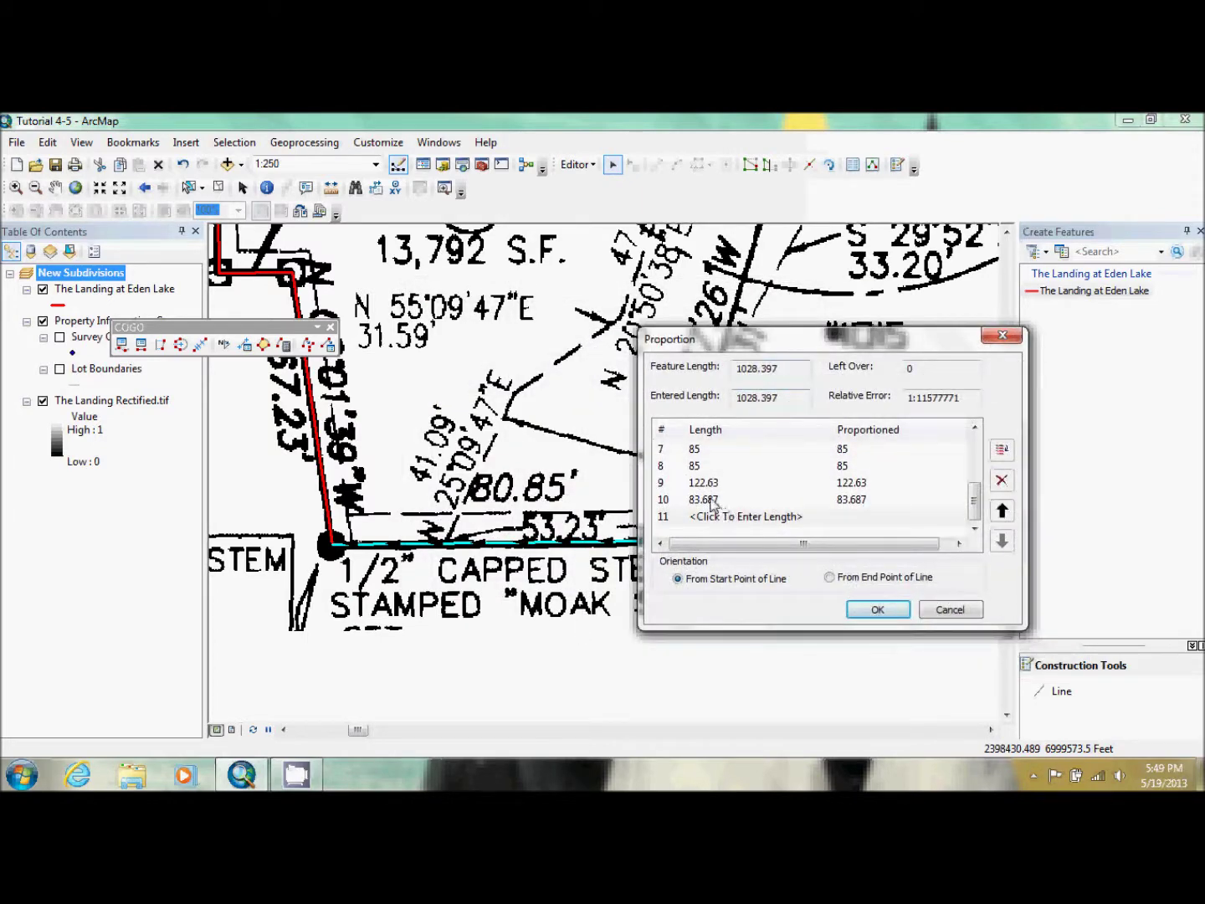
type("53.23")
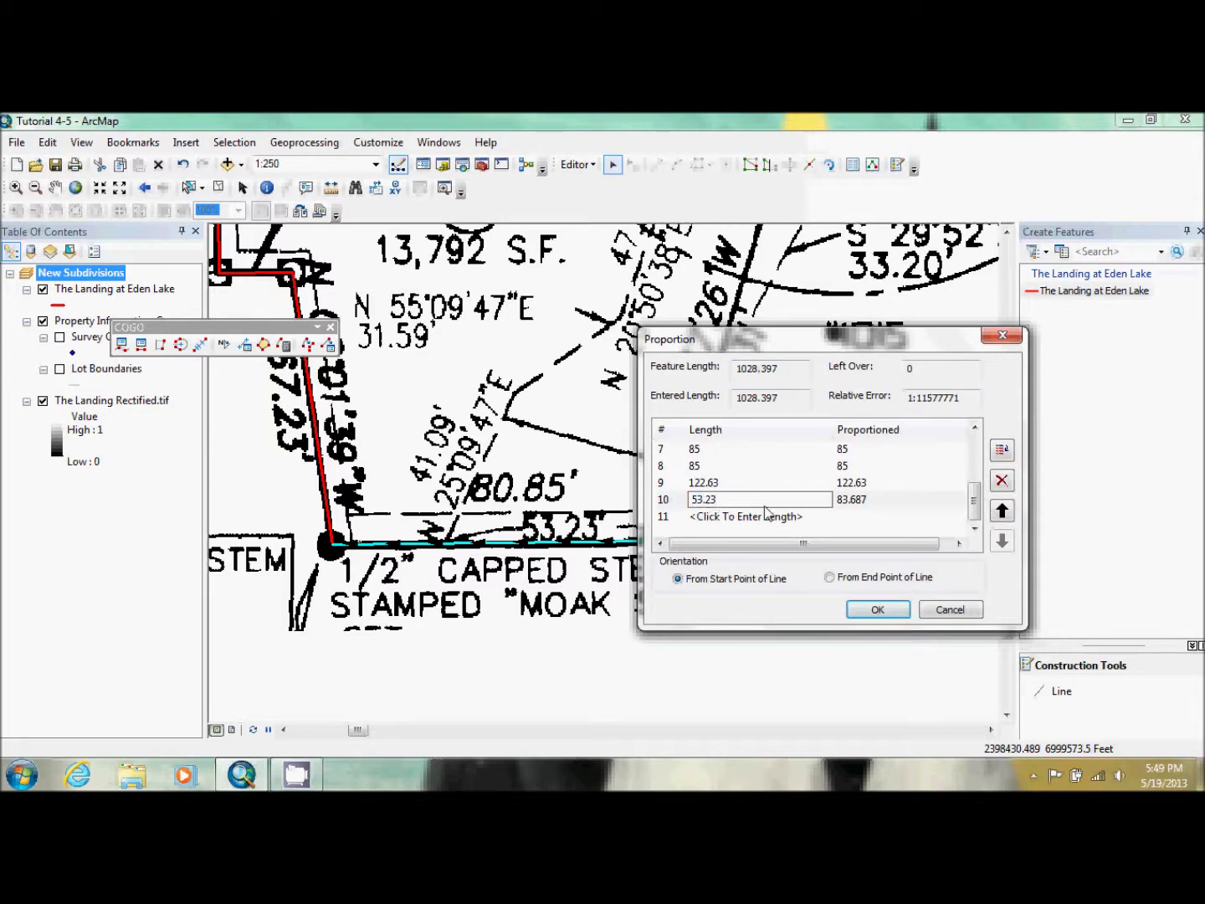
key("Return")
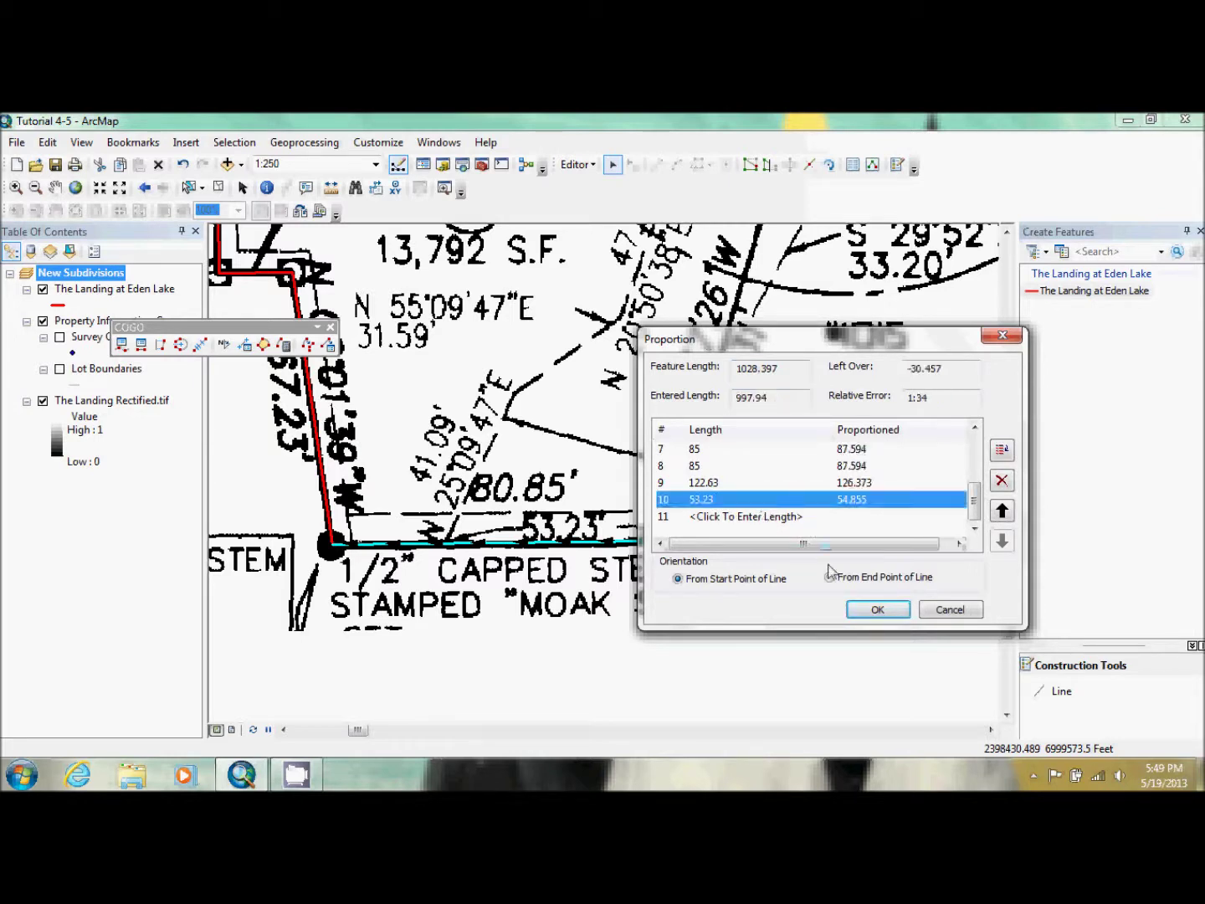
left_click(885, 612)
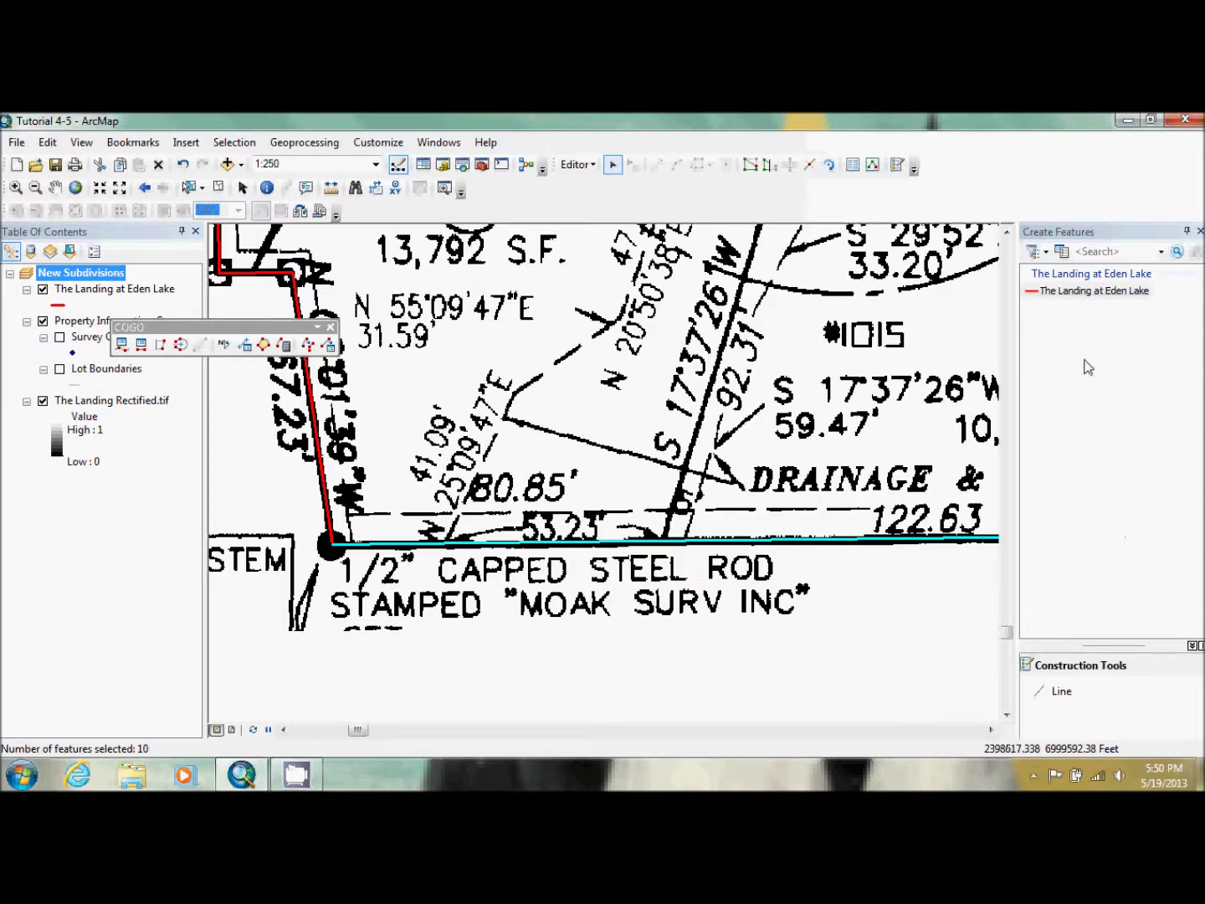
Step: Start the Proportion command on the cul-de-sac curve along lots 5, 6 and 7 and enter 84.2 as the first segment length
left_click(1008, 234)
left_click_drag(1008, 237, 1008, 238)
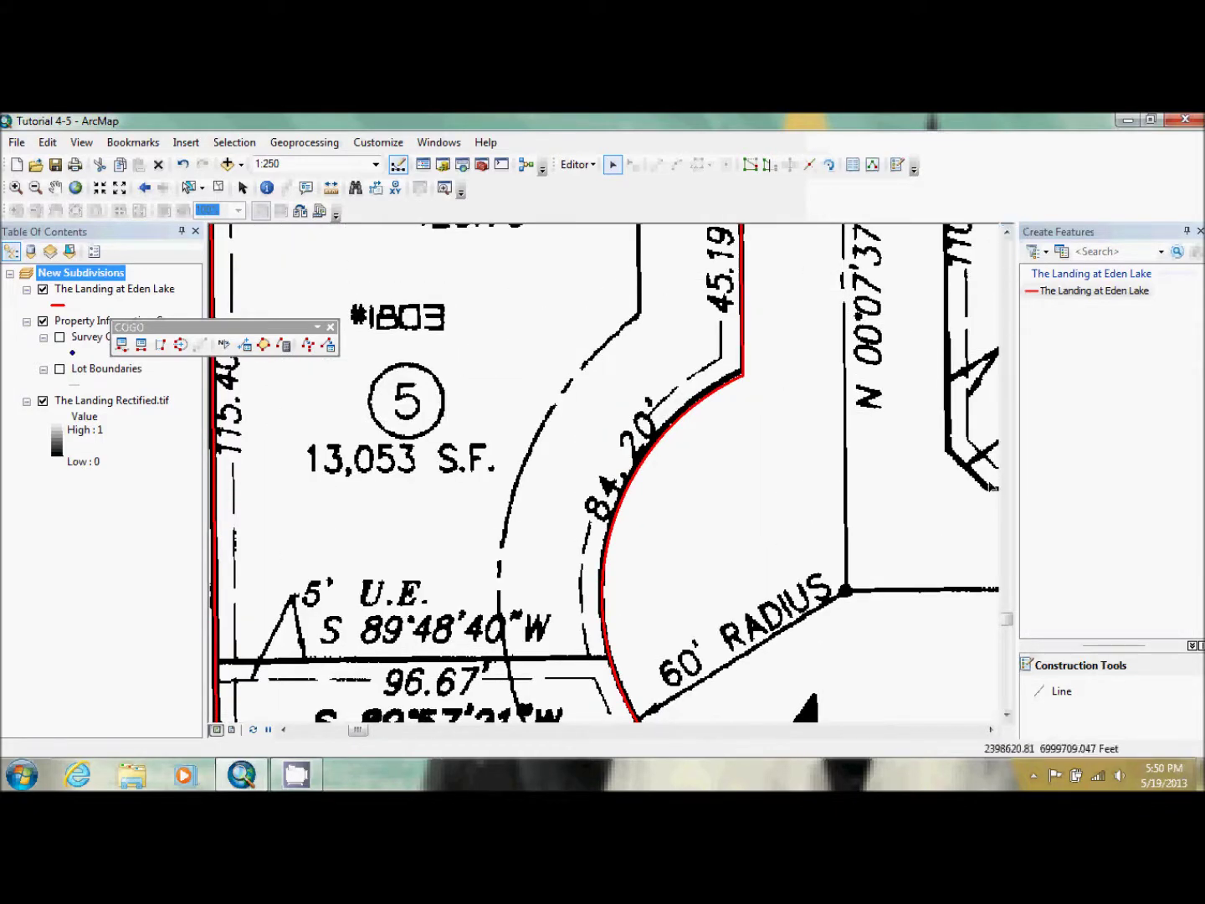
left_click(668, 436)
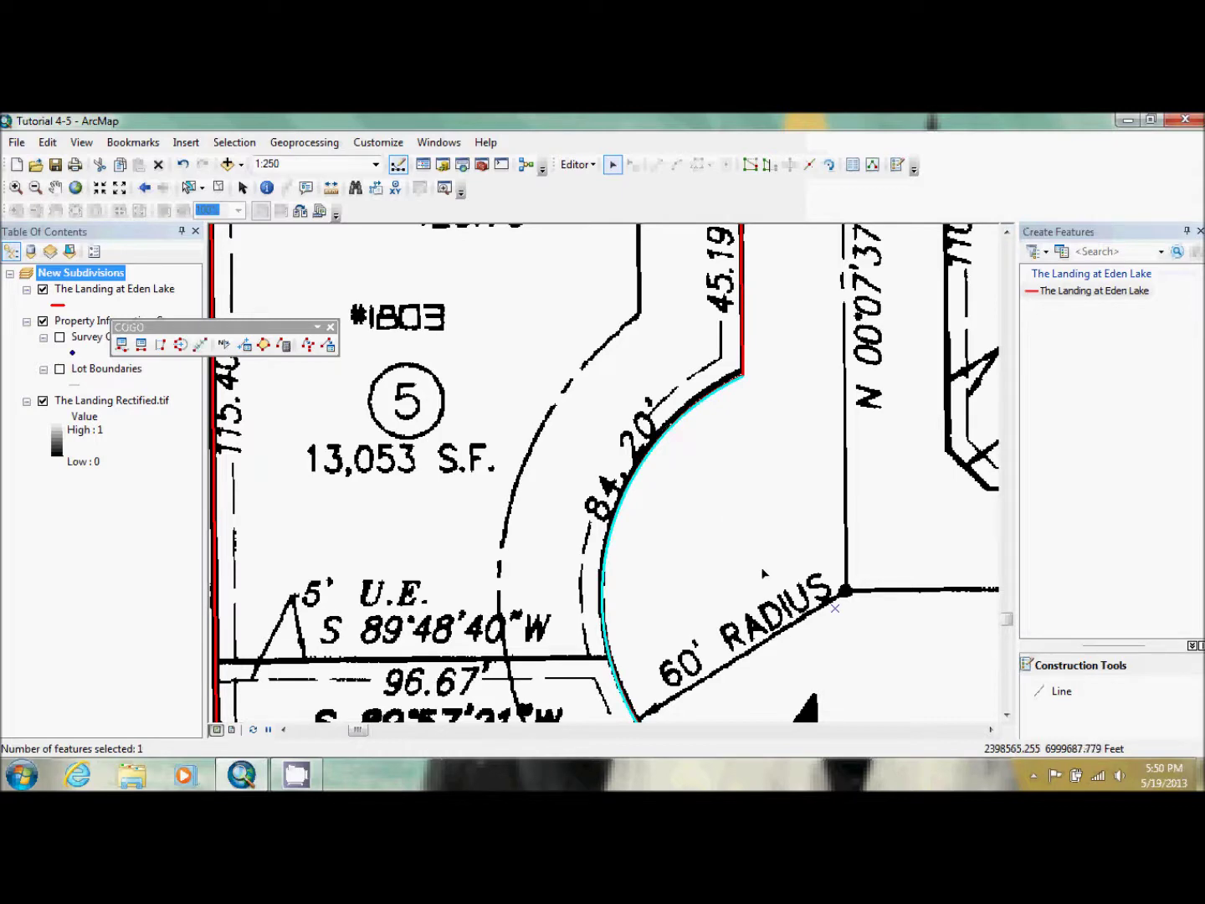
left_click_drag(1009, 715, 1009, 715)
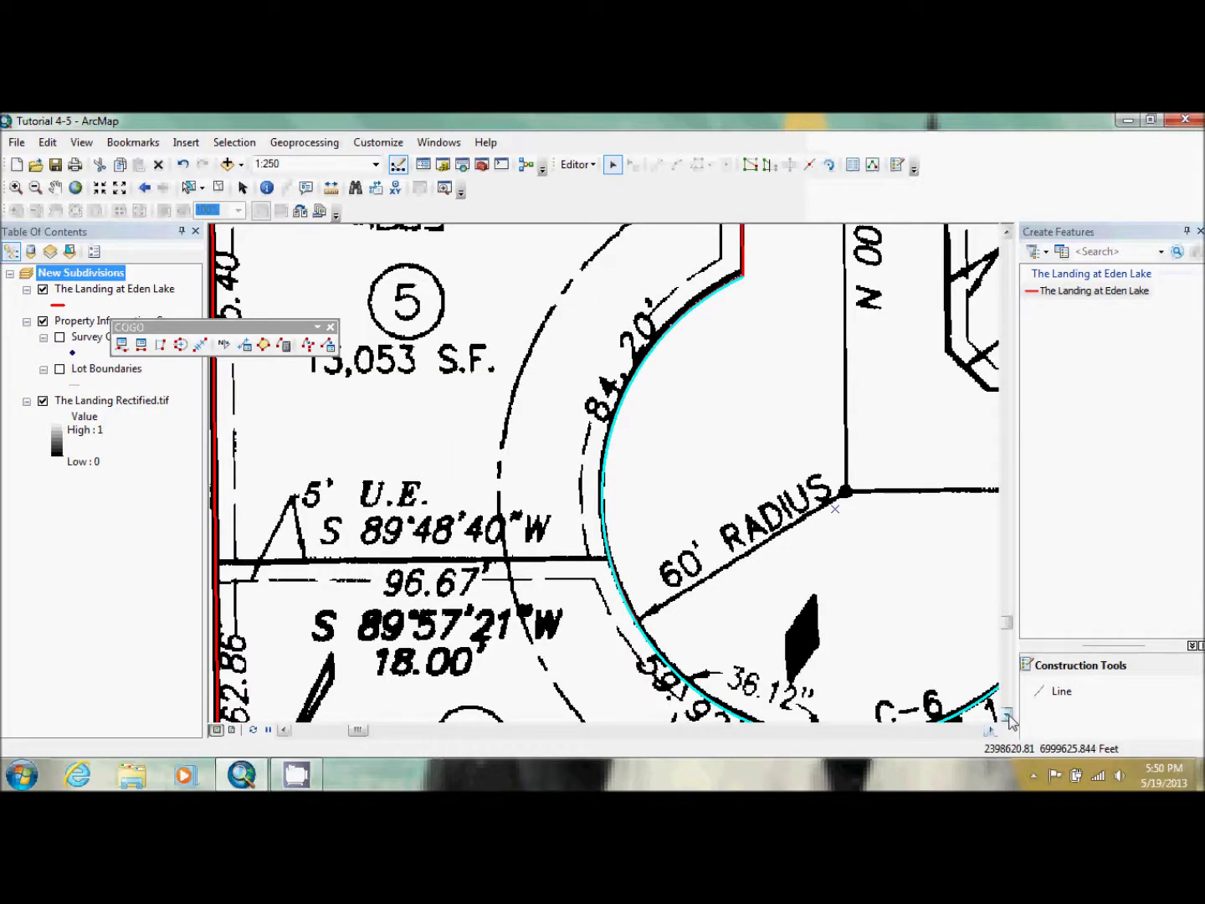
left_click(1007, 715)
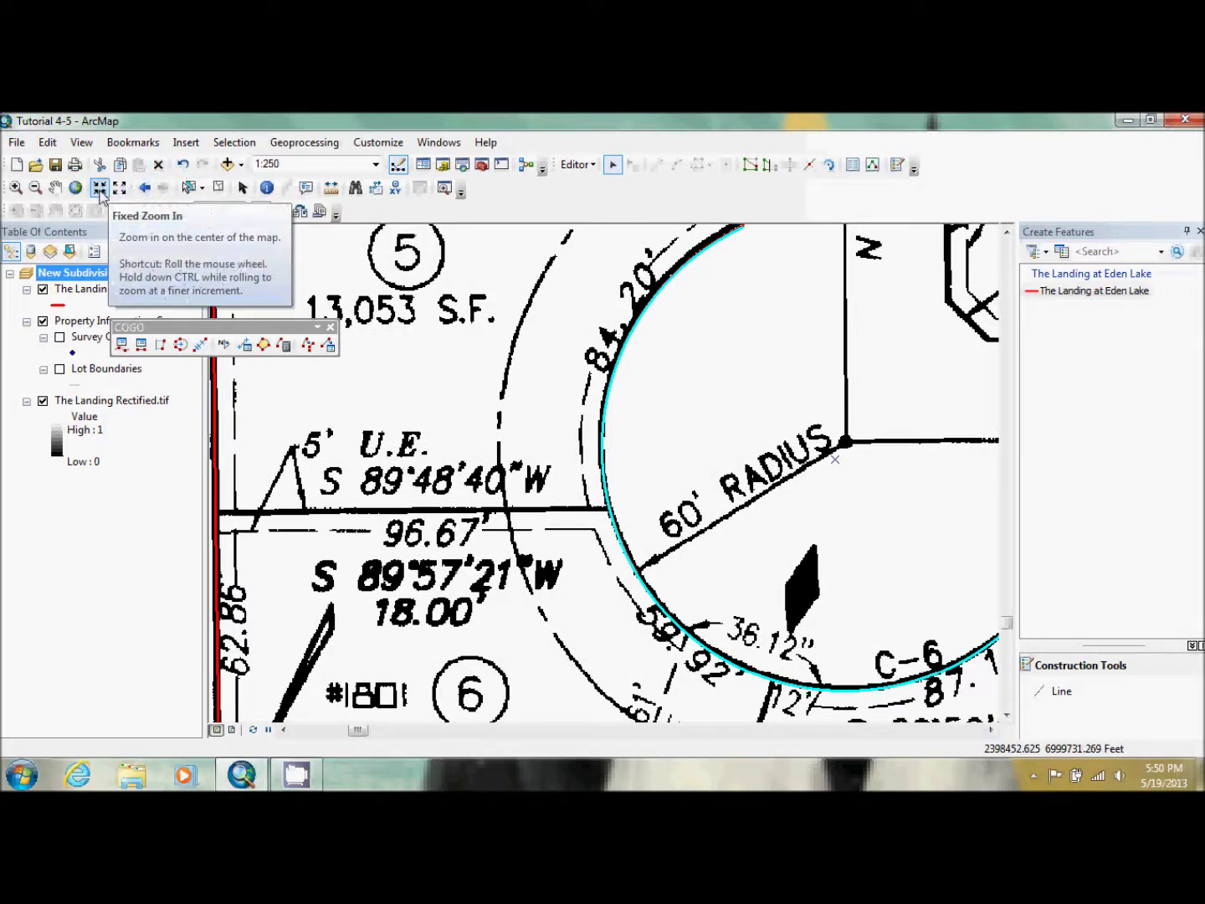
scroll(656, 463, "down", 2)
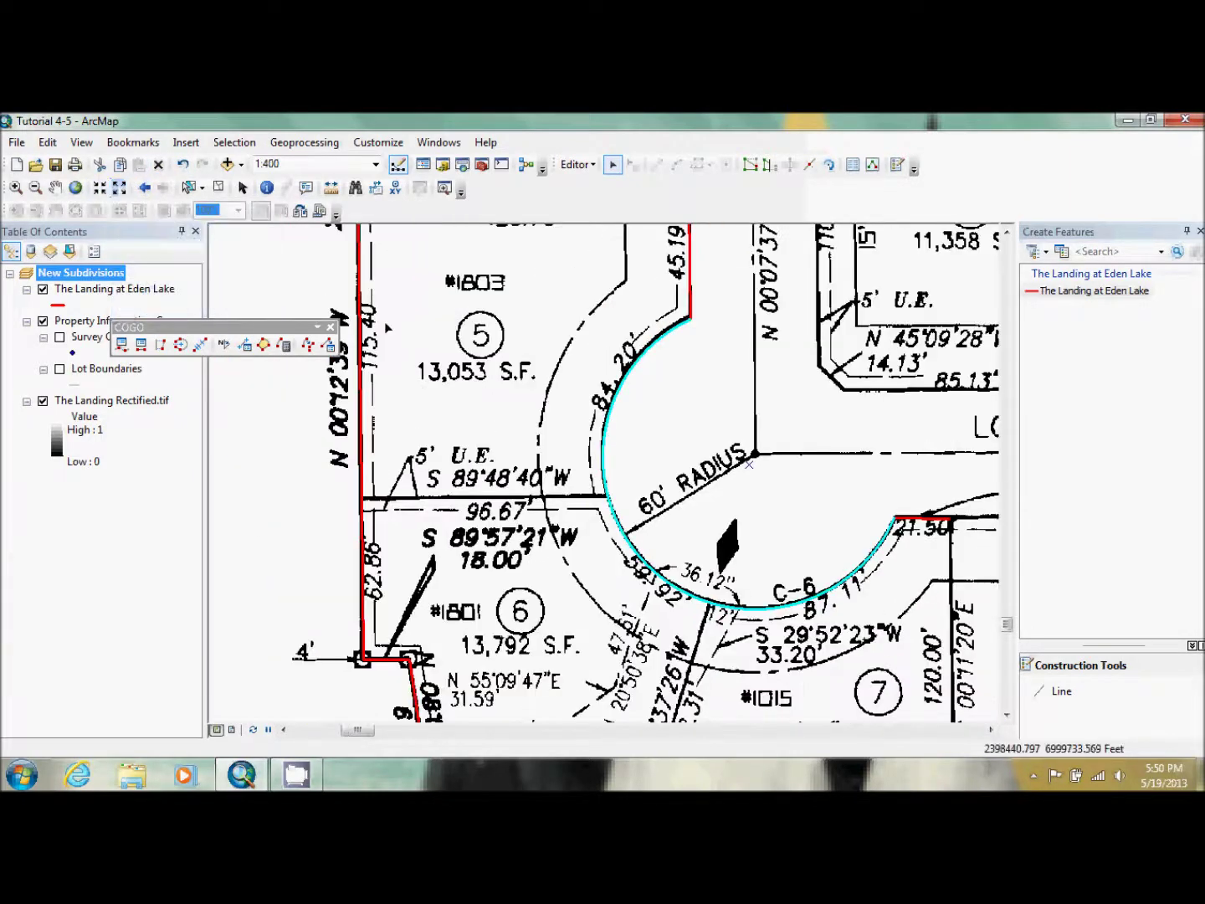
left_click(200, 344)
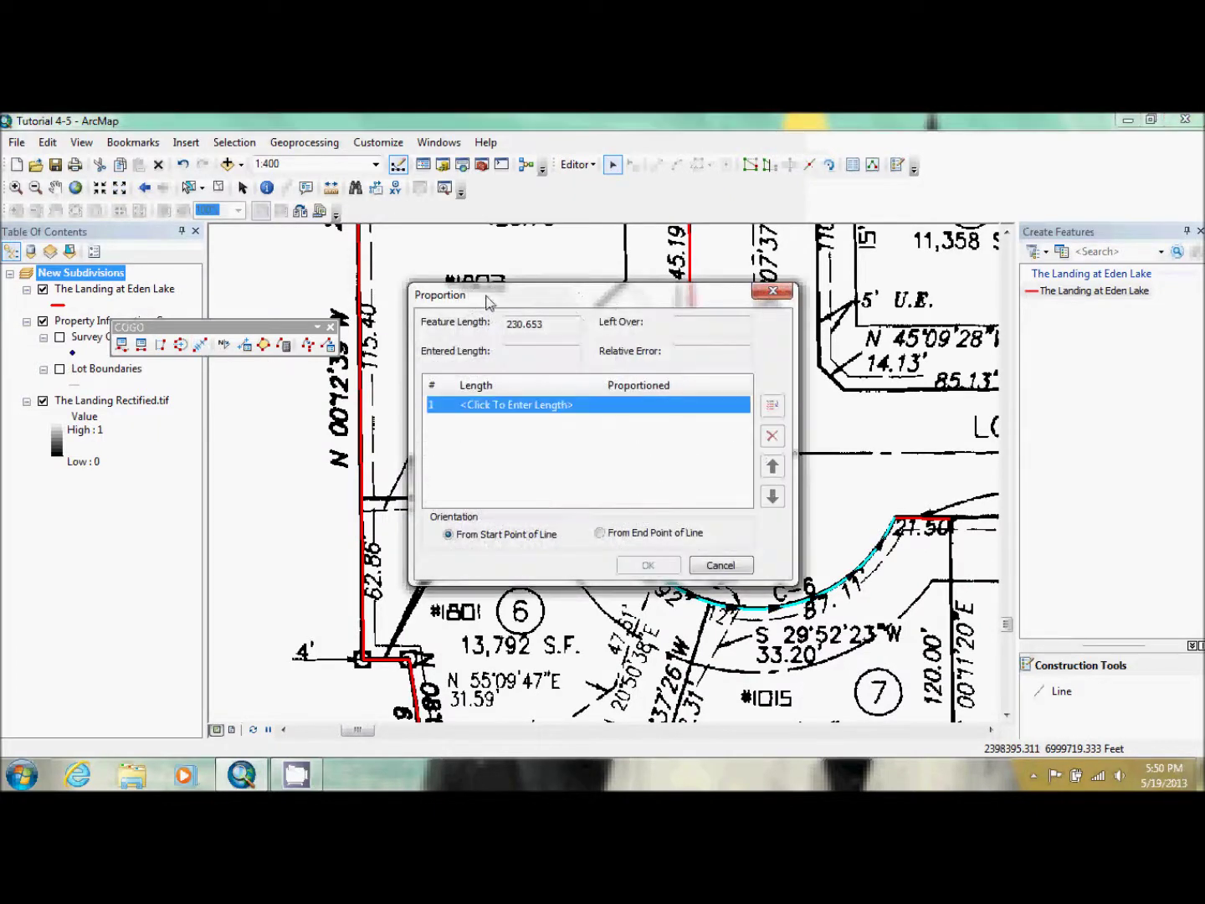
left_click_drag(490, 302, 245, 292)
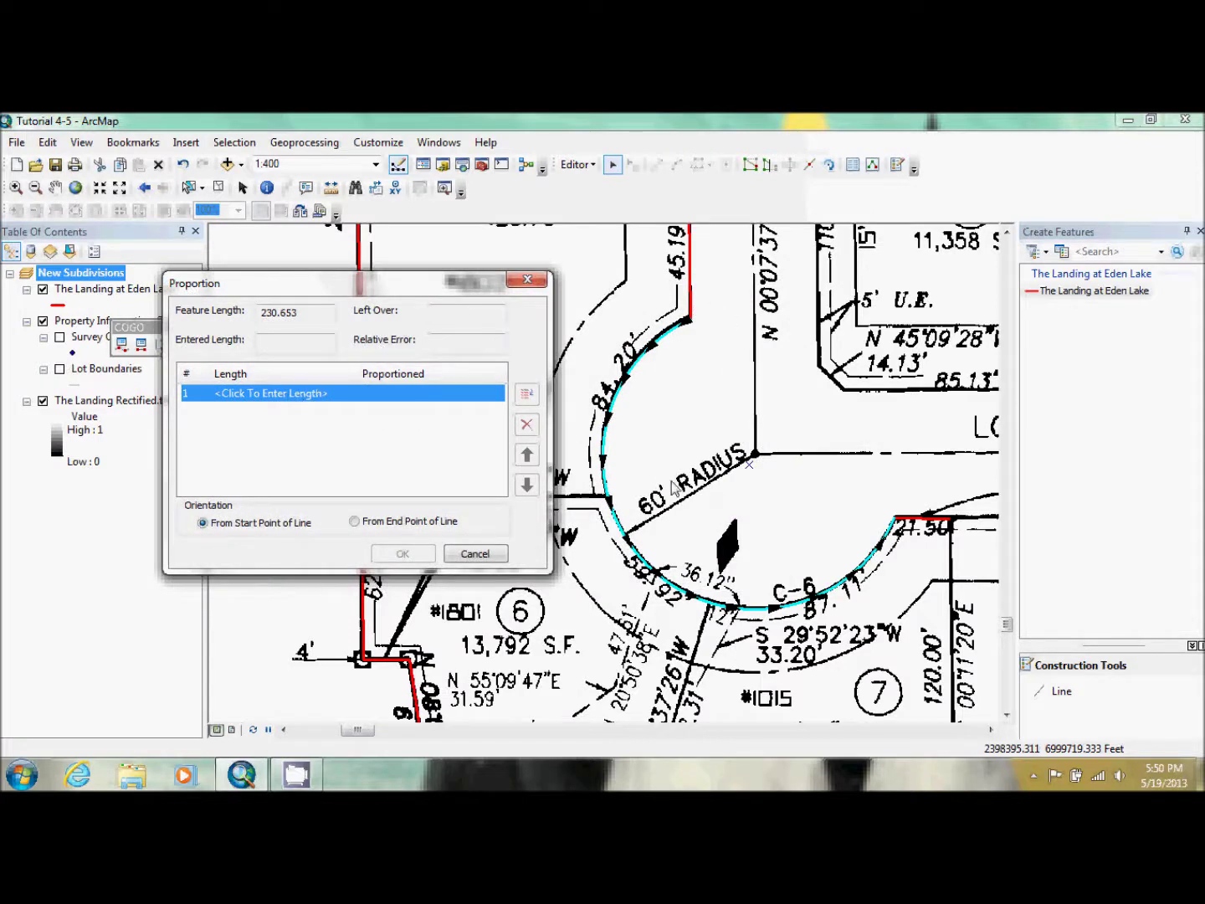
left_click(276, 393)
left_click_drag(342, 391, 203, 395)
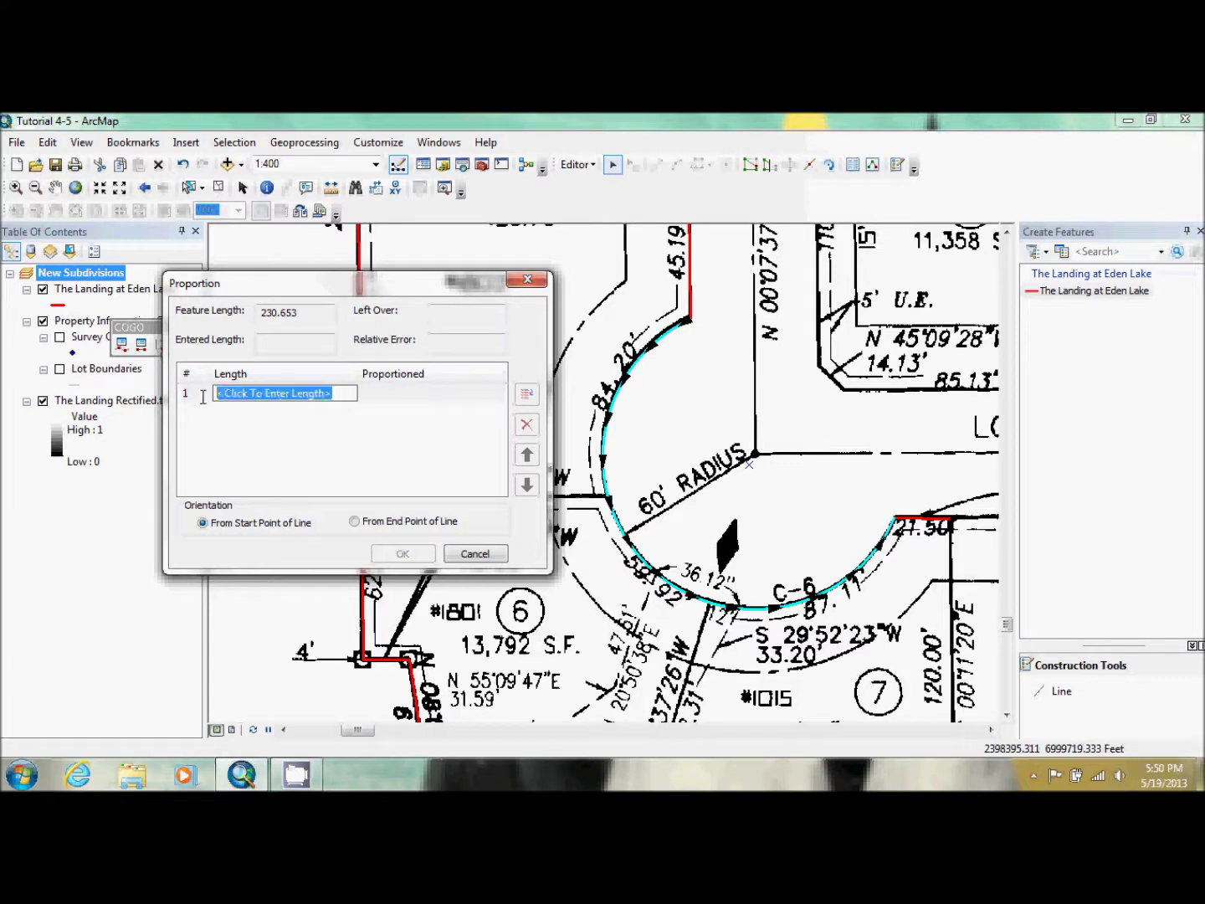
type("84.2")
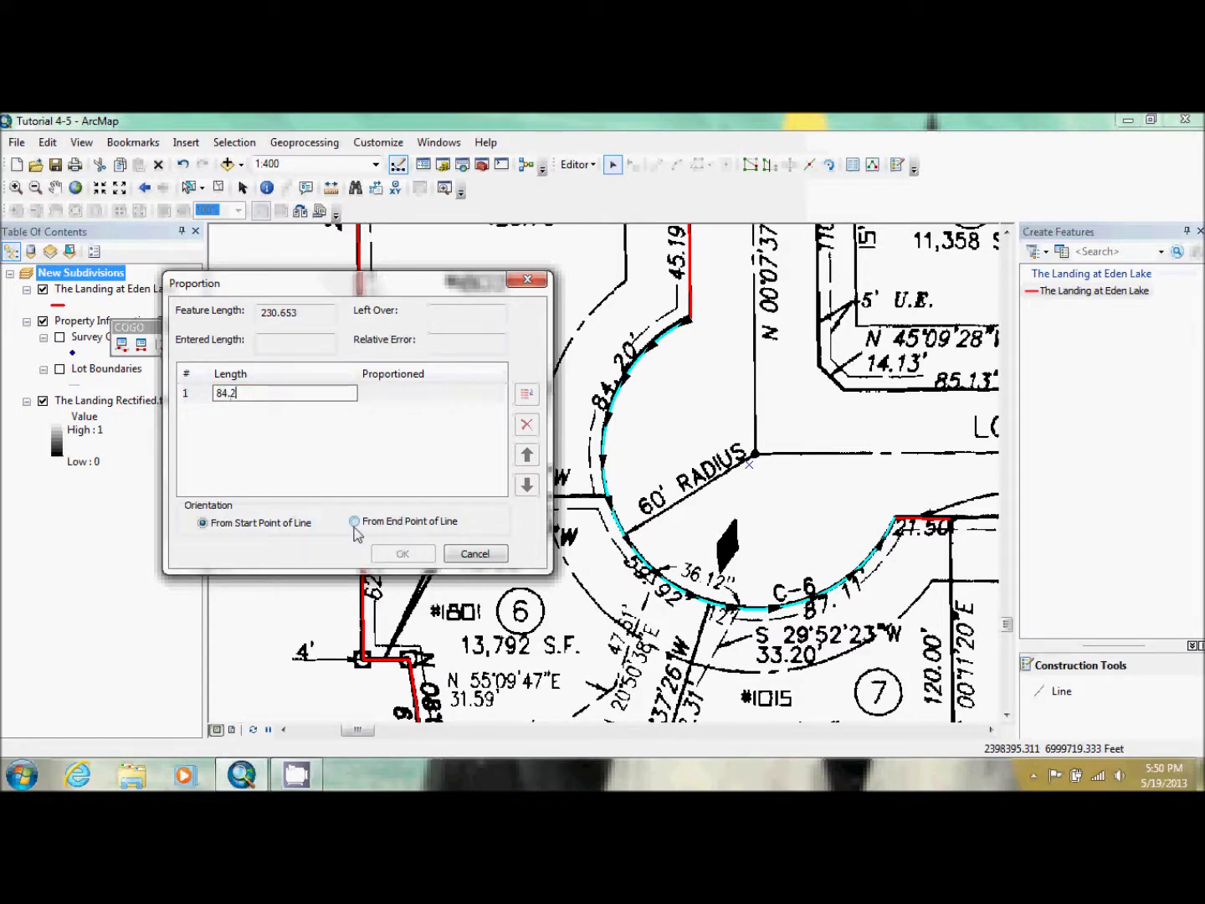
key("Return")
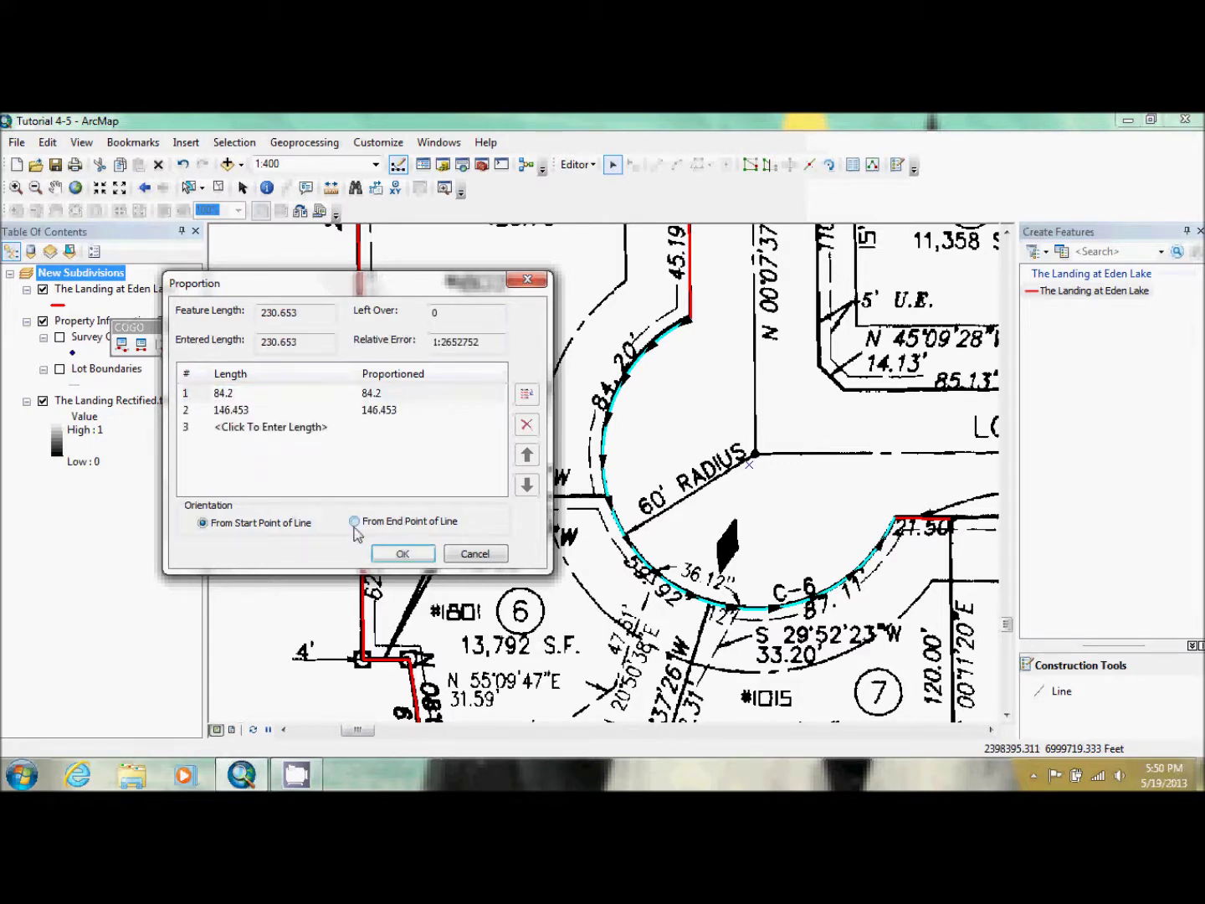
Step: Set the cul-de-sac curve's second and third segment lengths to 59.92 and 87.11, and apply the proportional split
left_click(245, 410)
left_click(248, 410)
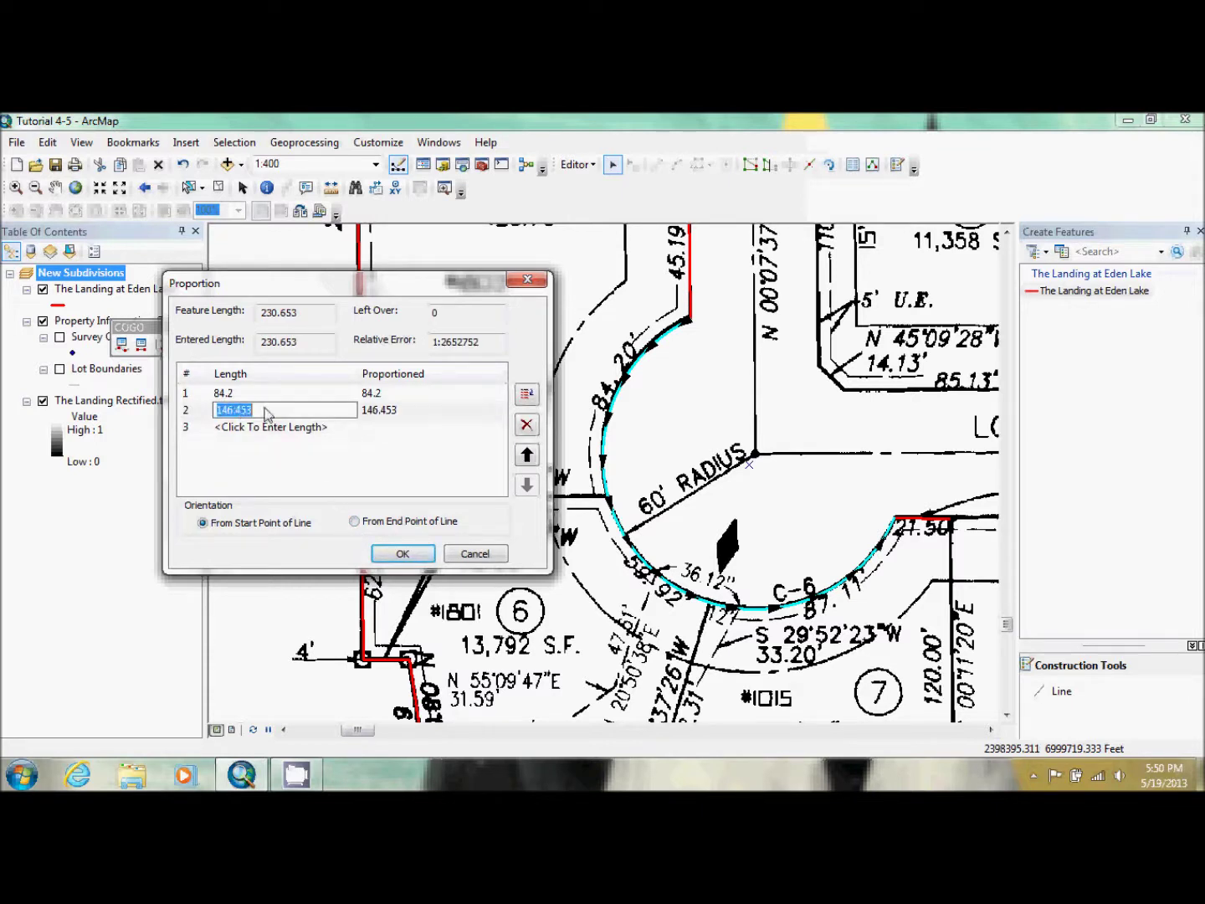
type("59.92")
key("Return")
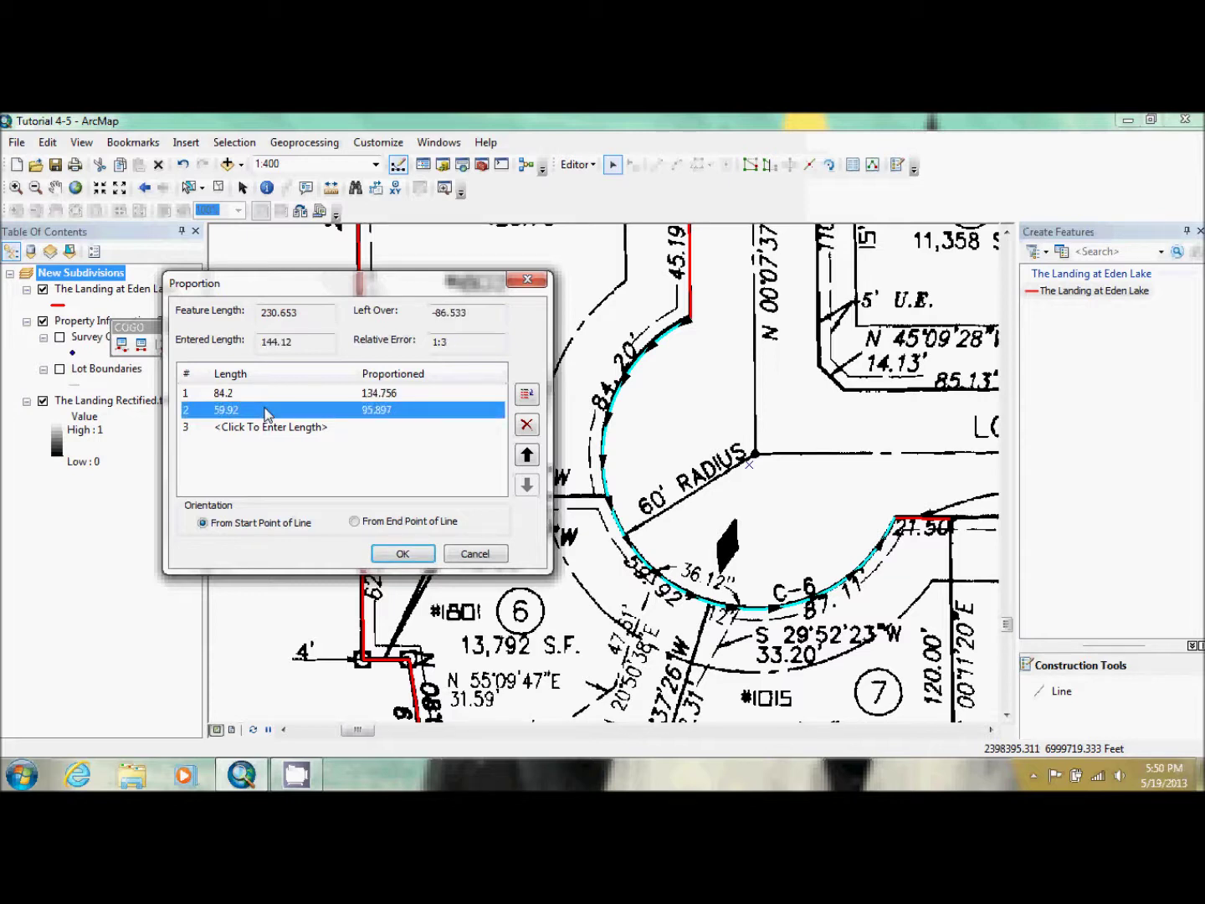
left_click(264, 426)
left_click(265, 426)
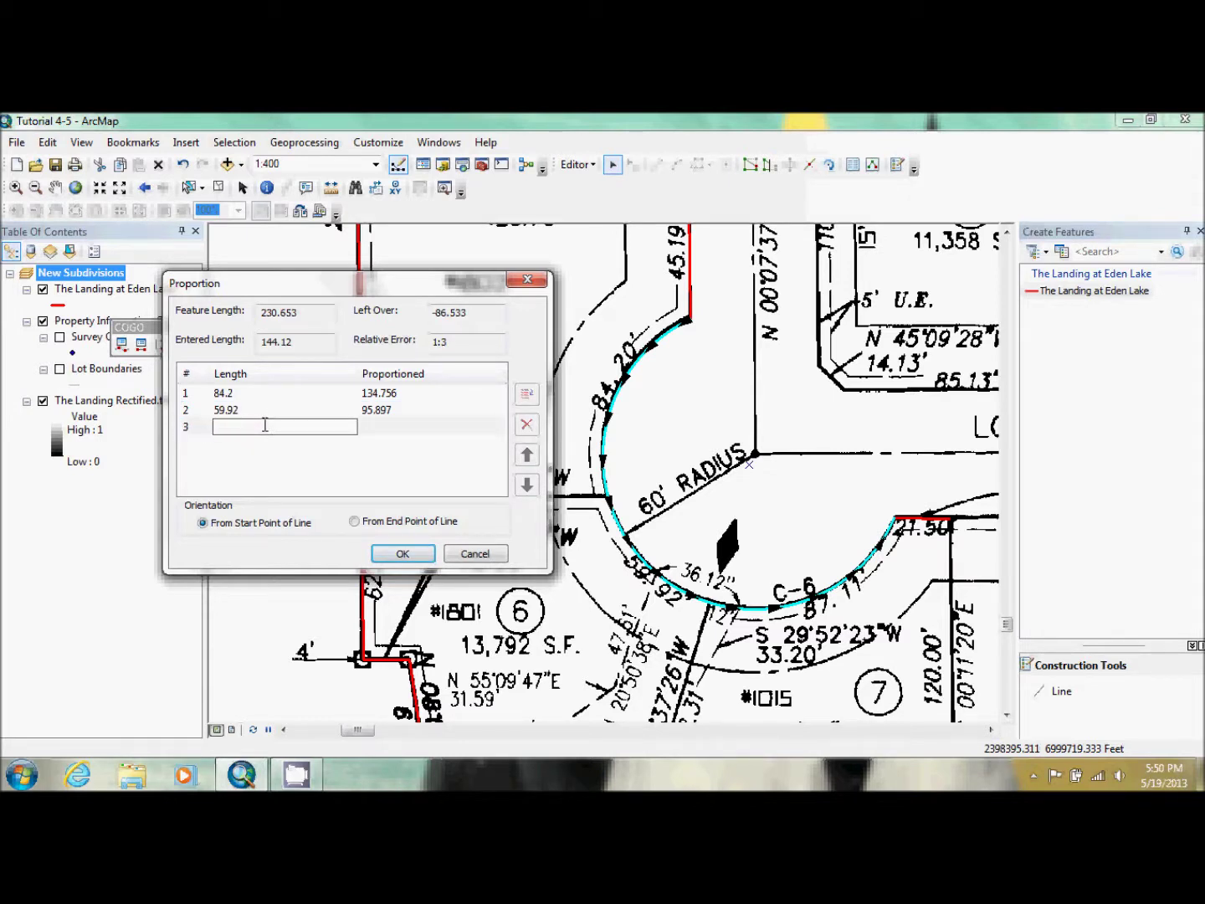
type("87.11")
key("Return")
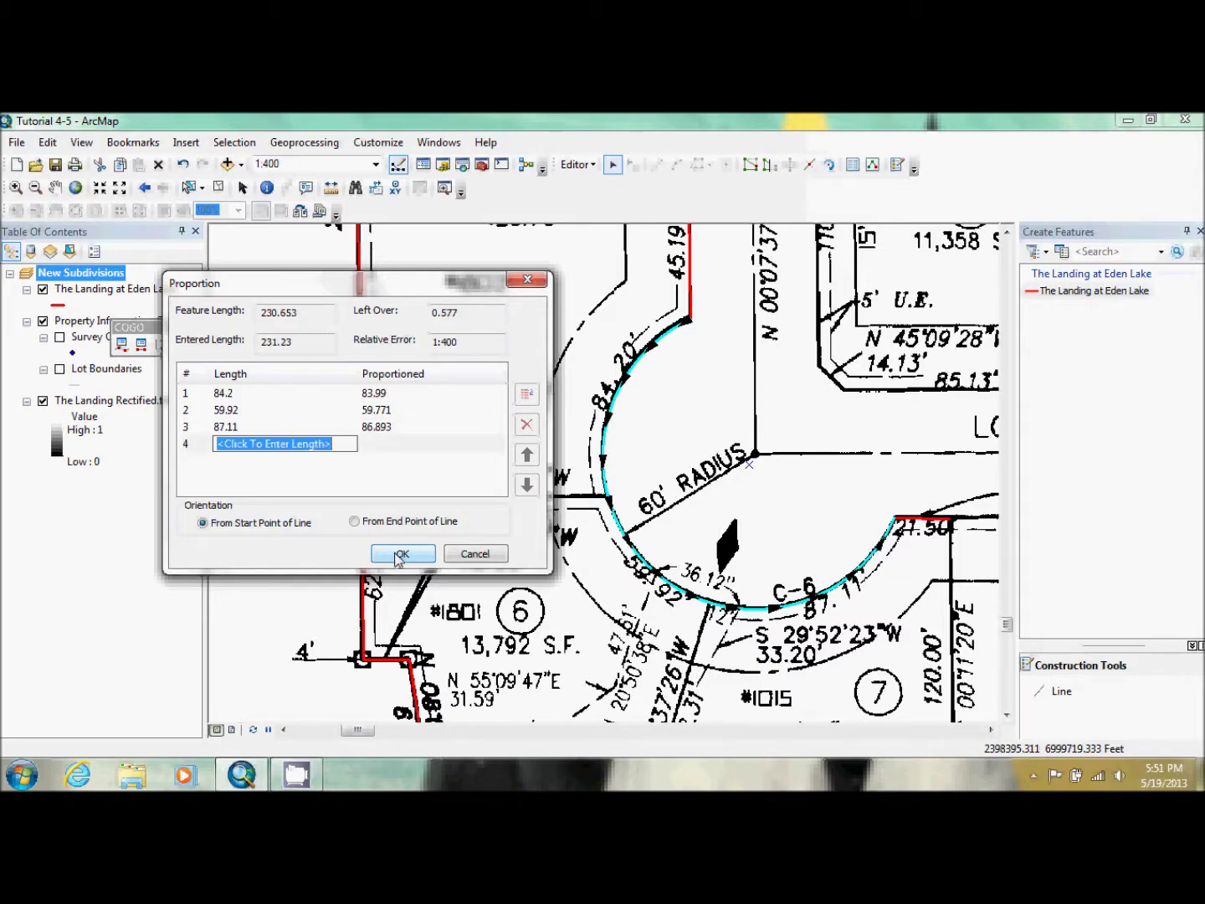
left_click(399, 559)
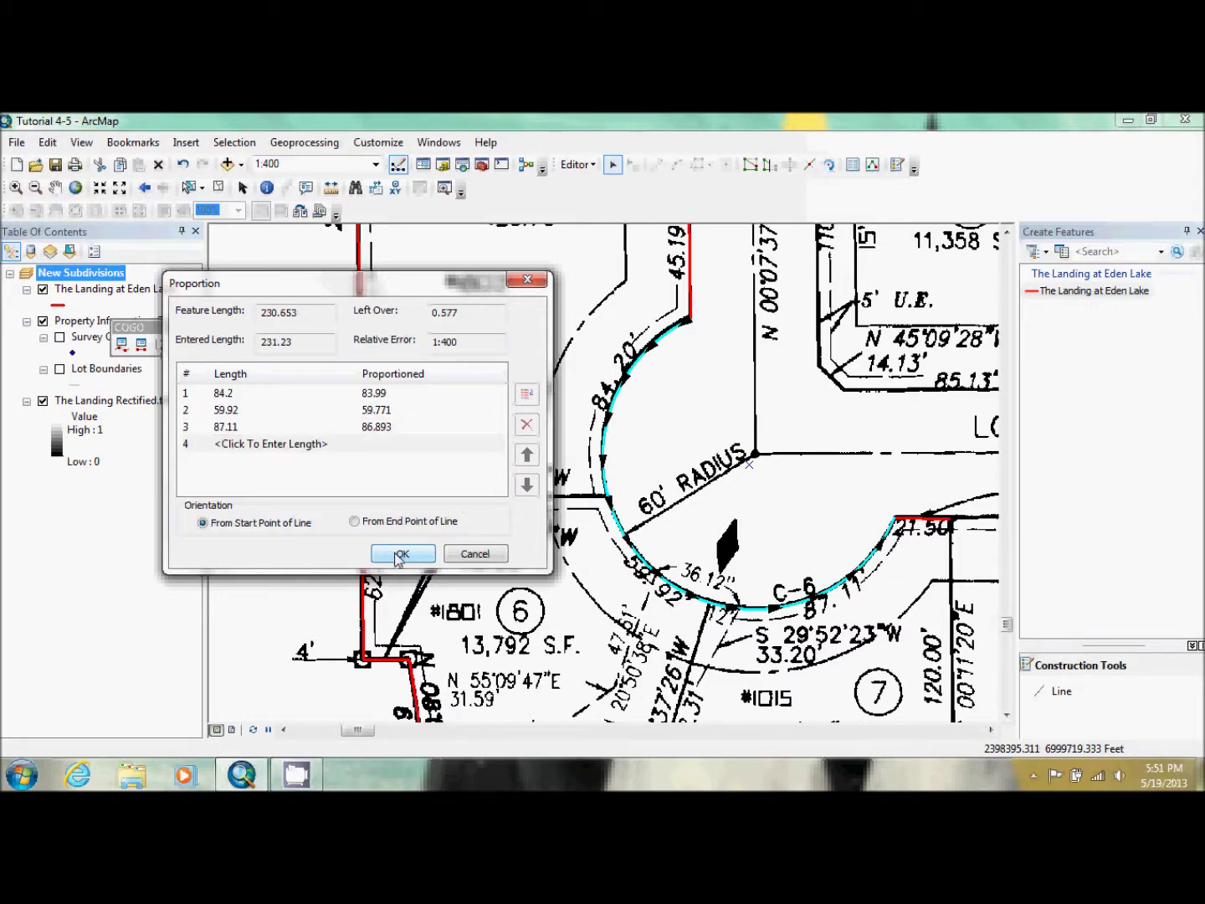
left_click(400, 559)
left_click(926, 519)
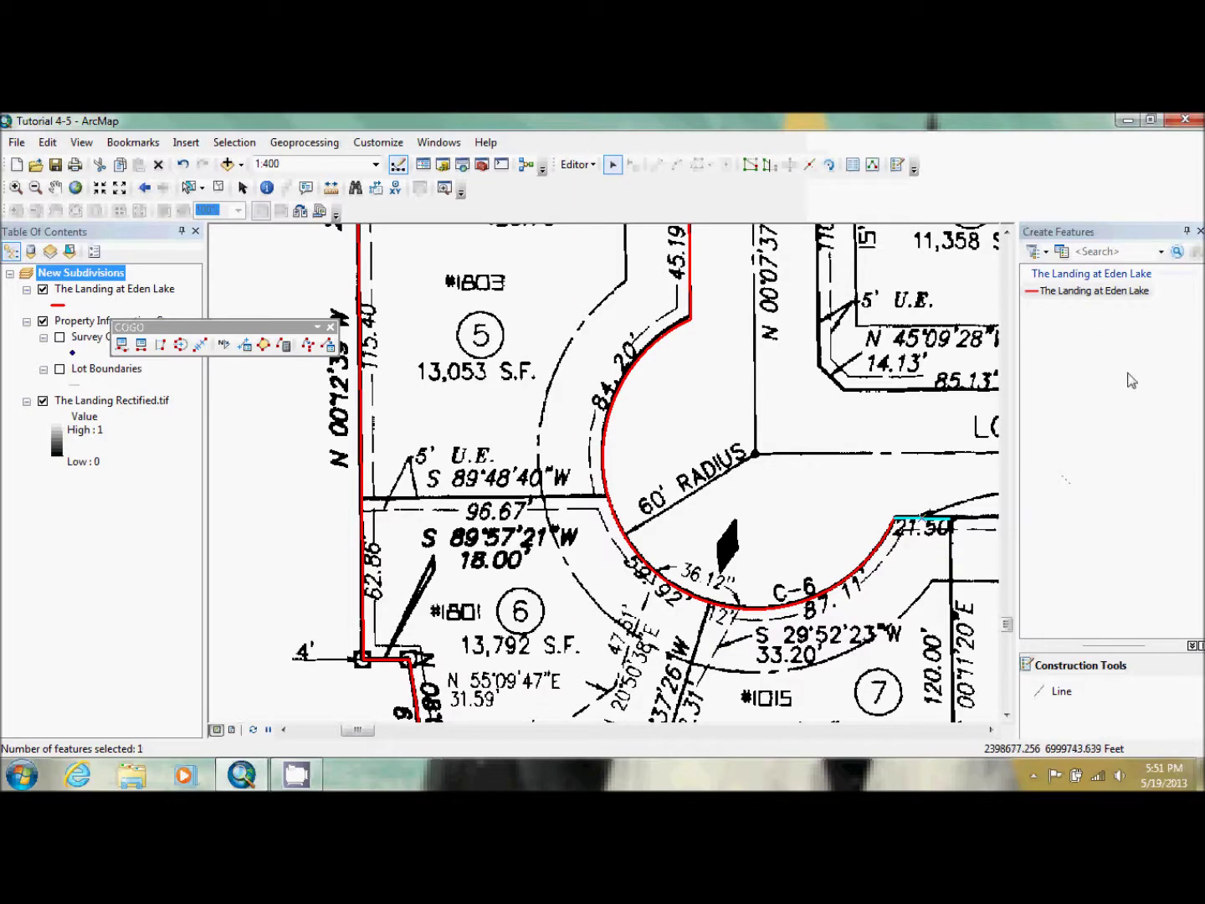
Step: Draw the lot line between lots 1 and 2 in The Landing at Eden Lake layer, snapping from the east boundary vertex to the west one
left_click(1008, 234)
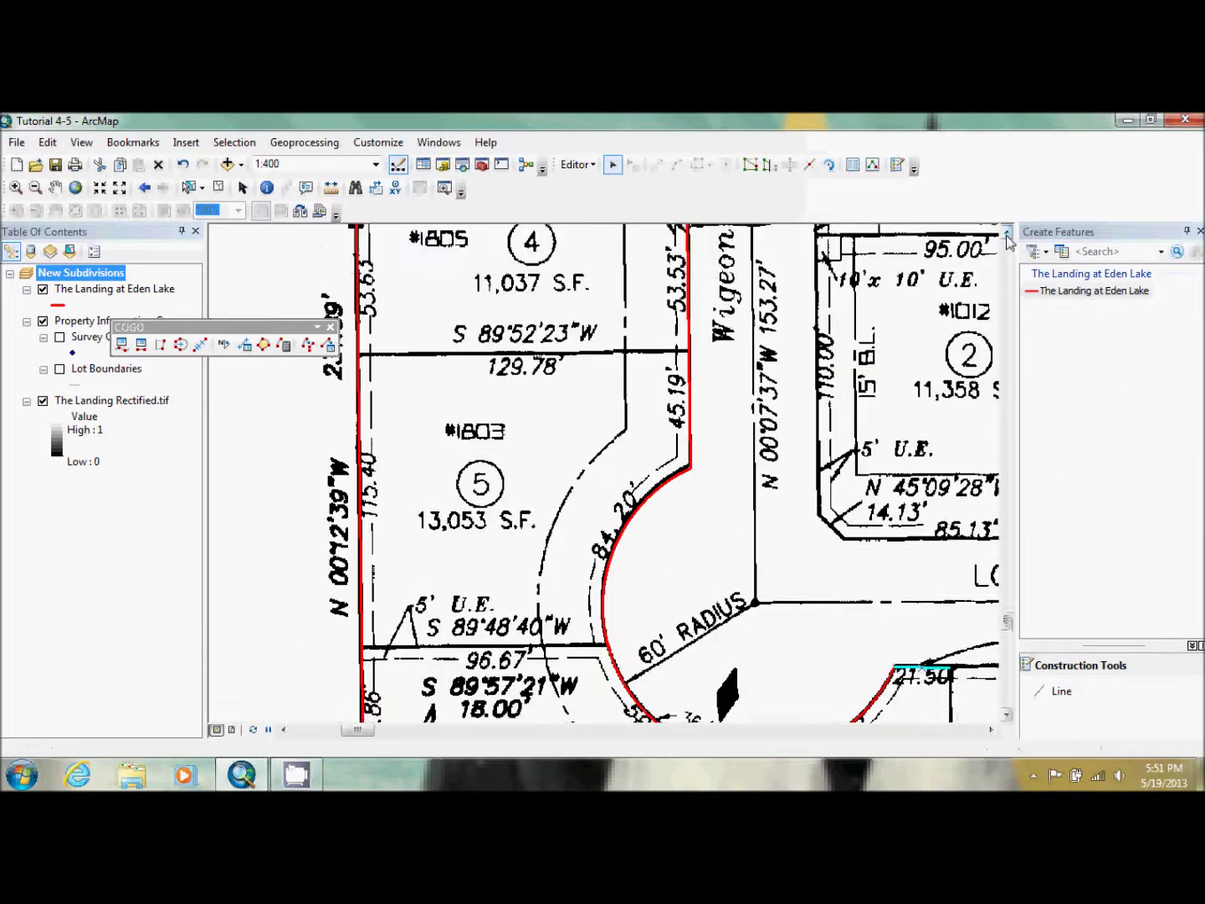
left_click_drag(1007, 234, 1007, 235)
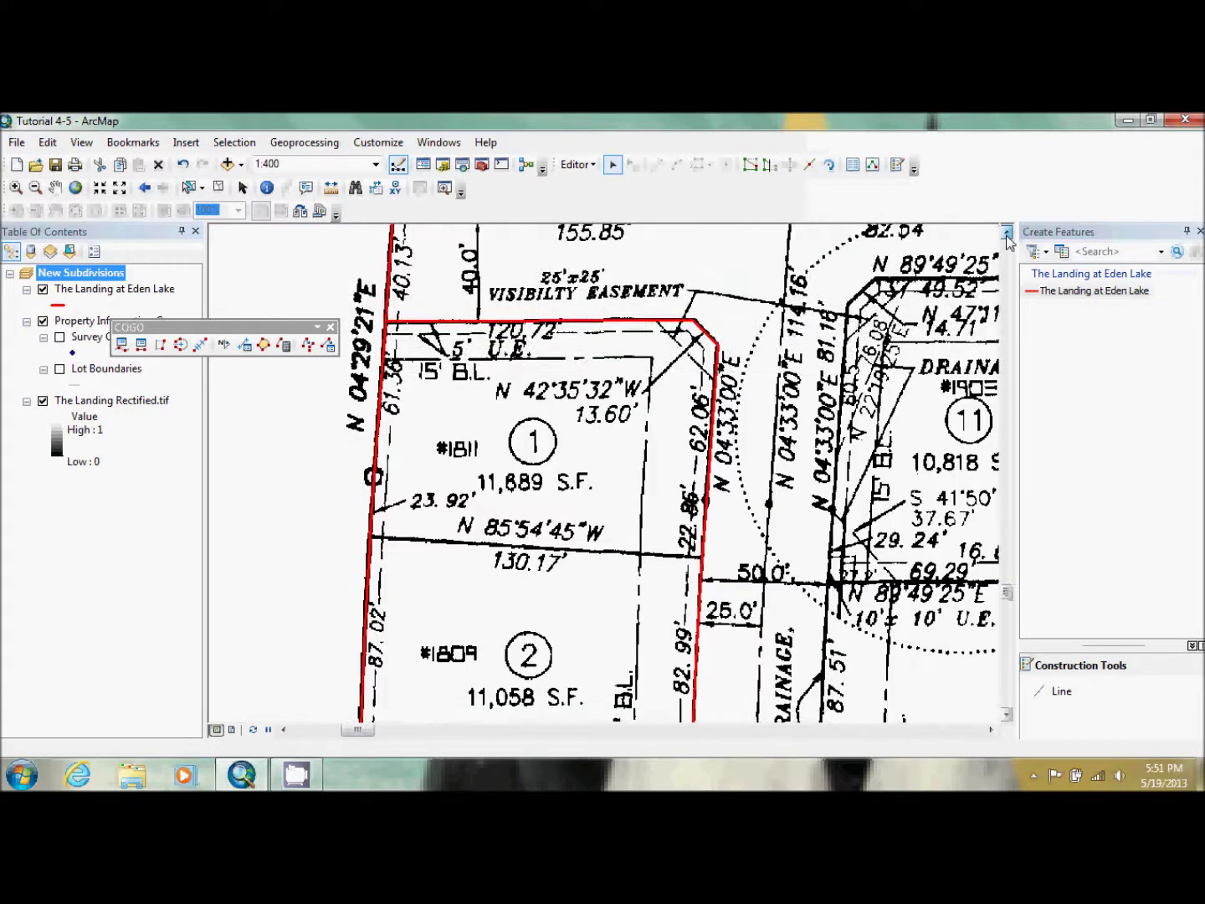
left_click(1057, 293)
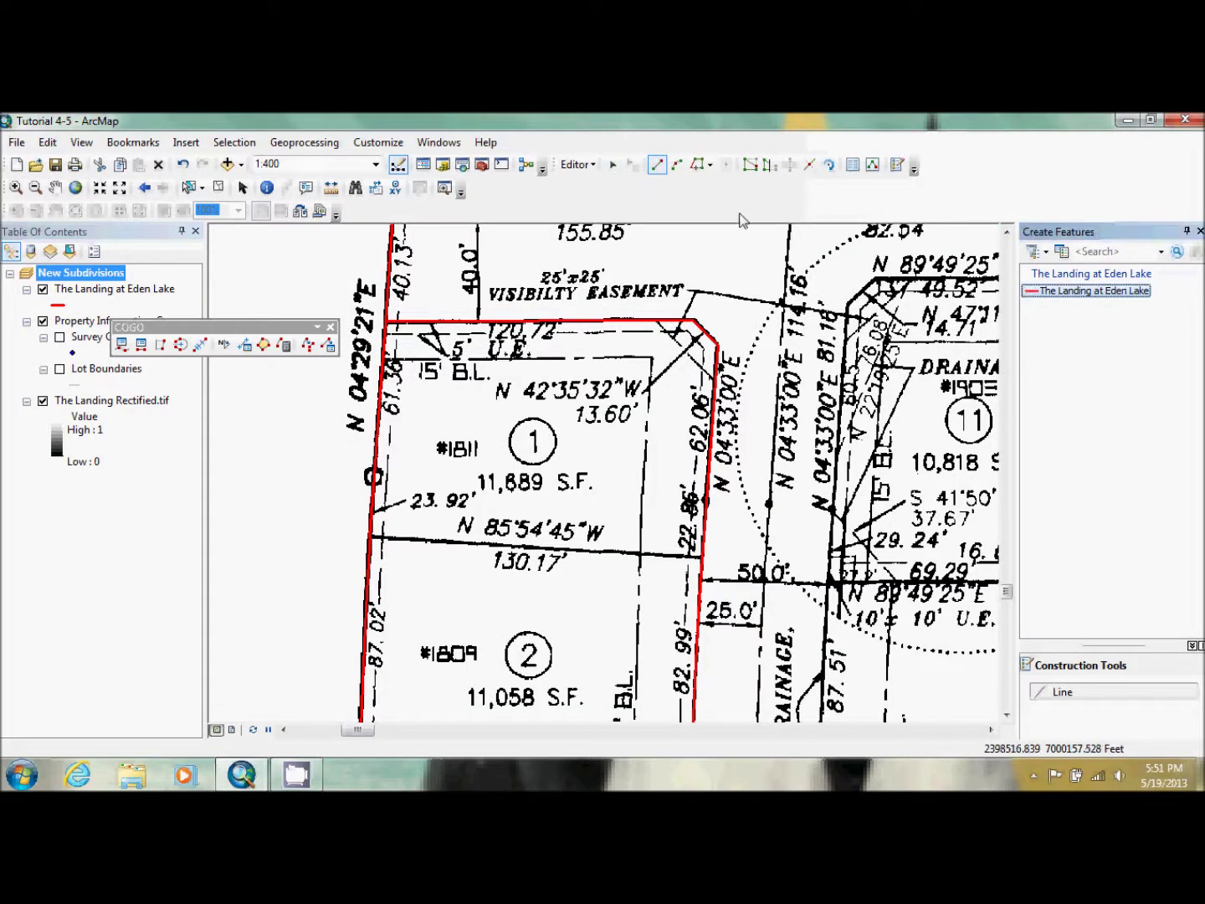
left_click(701, 562)
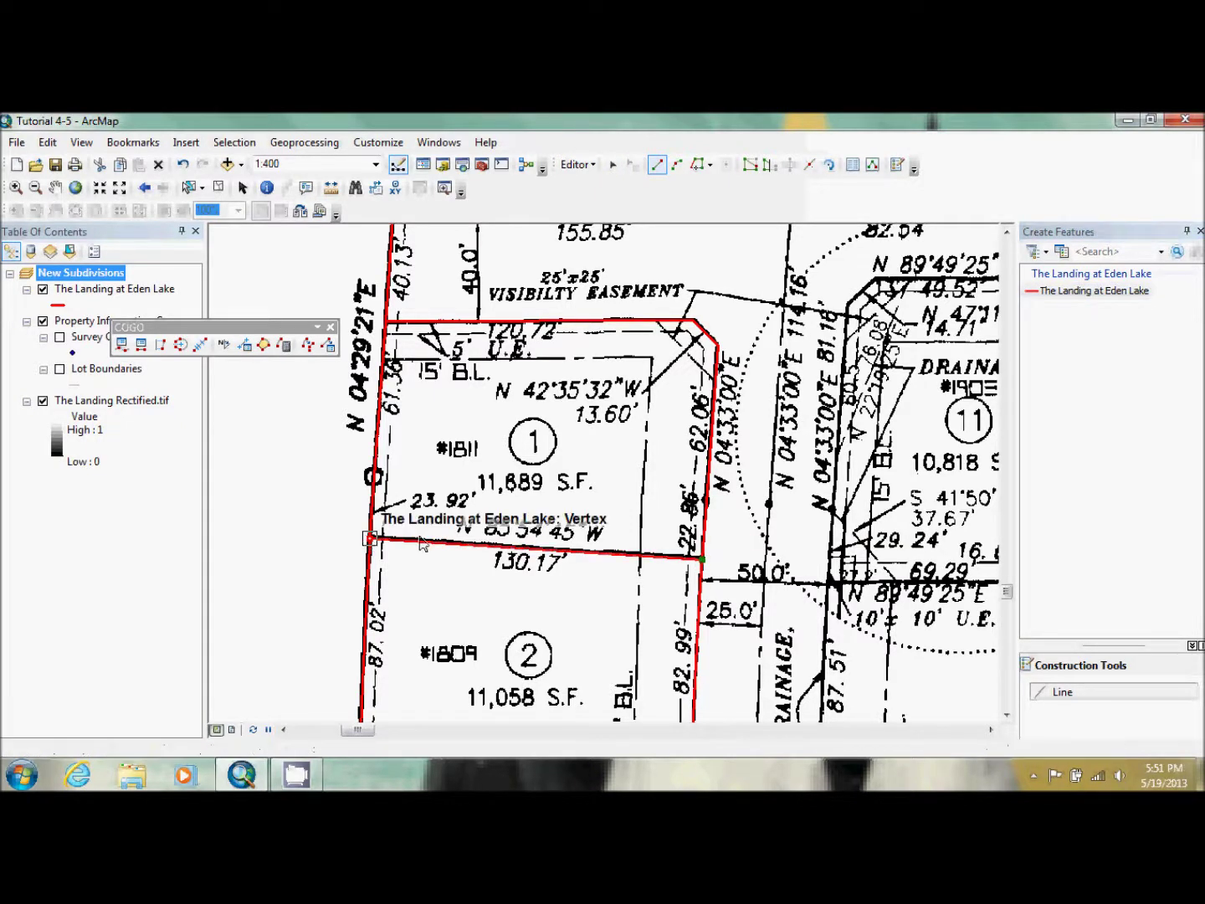
left_click(371, 539)
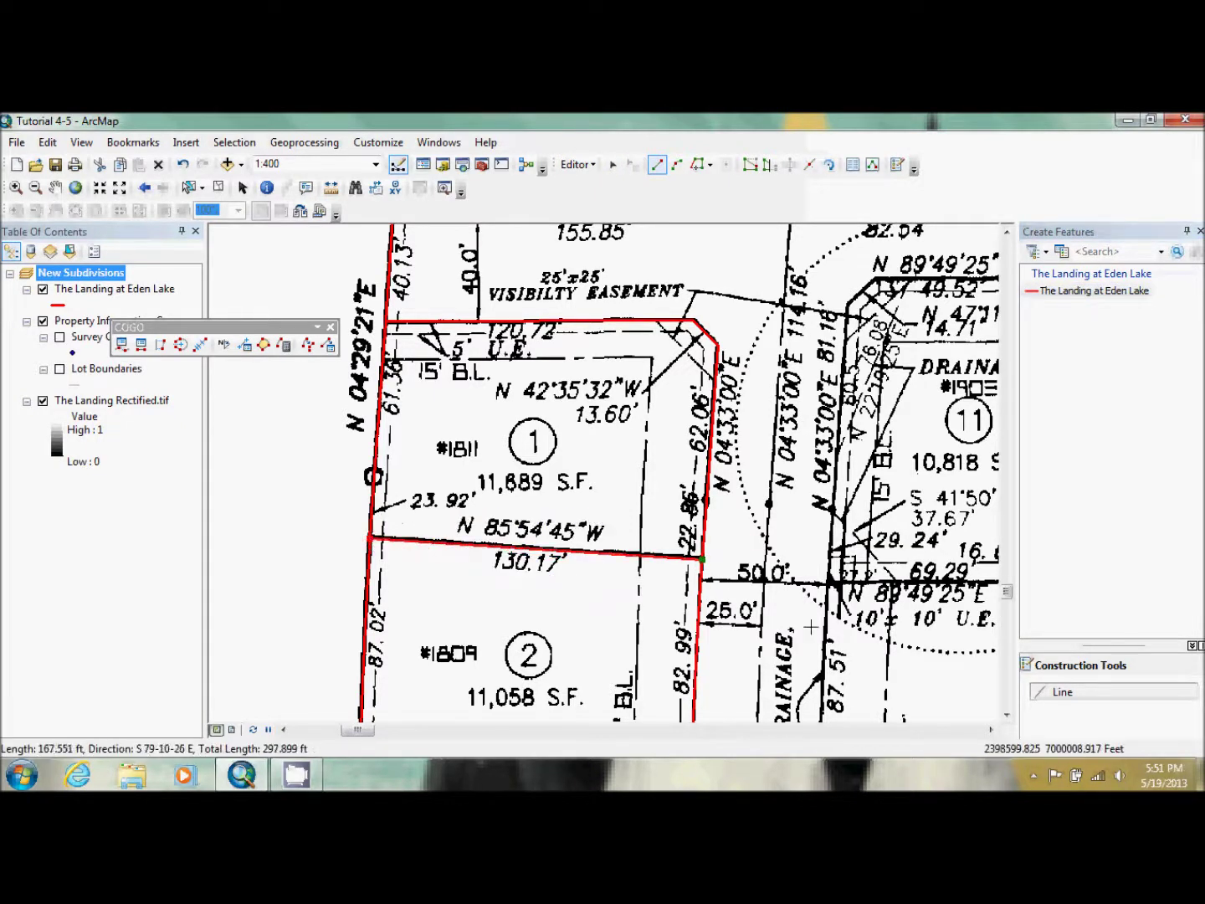
right_click(370, 538)
left_click(433, 487)
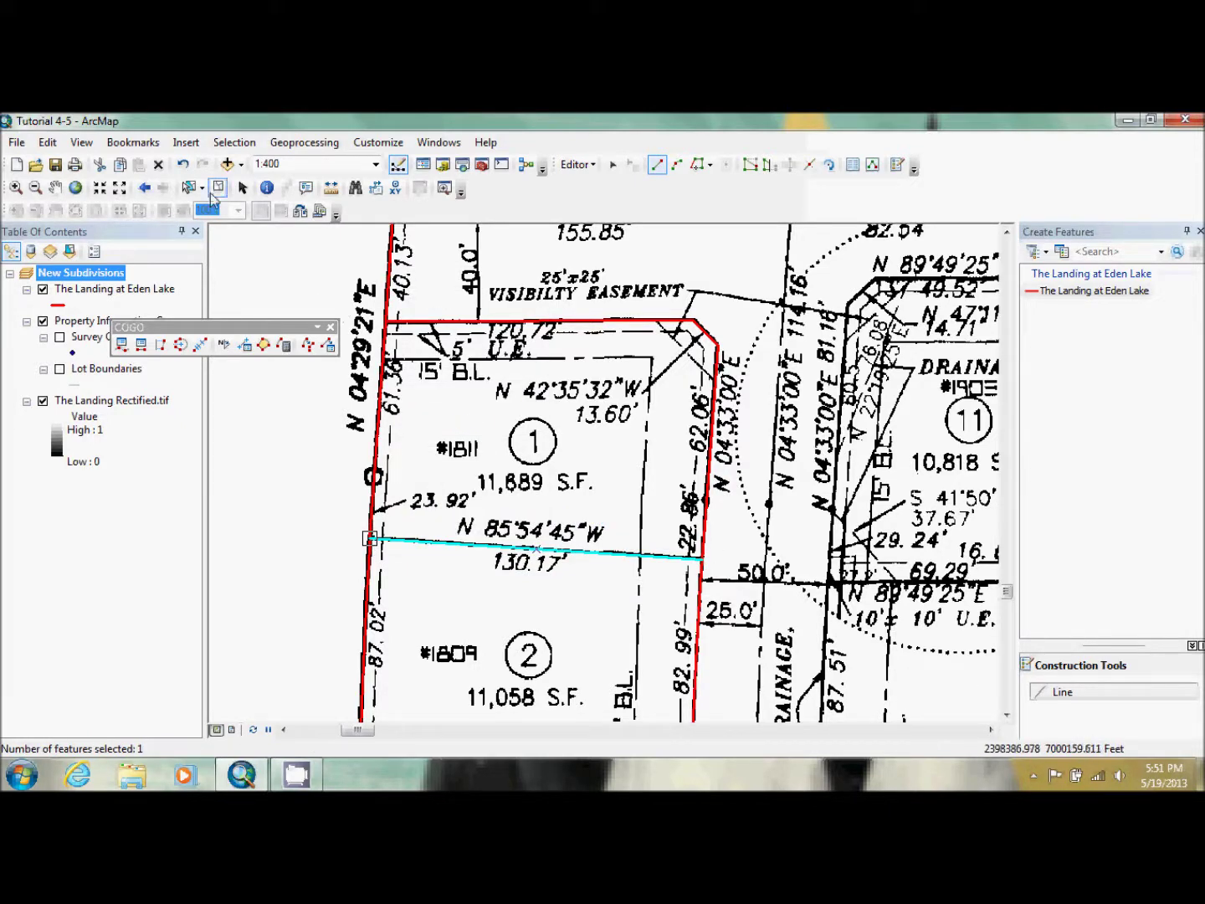
Step: Draw the lot line between lots 2 and 3 of Block A, snapping from the east boundary vertex to the west one
left_click(120, 190)
left_click(120, 190)
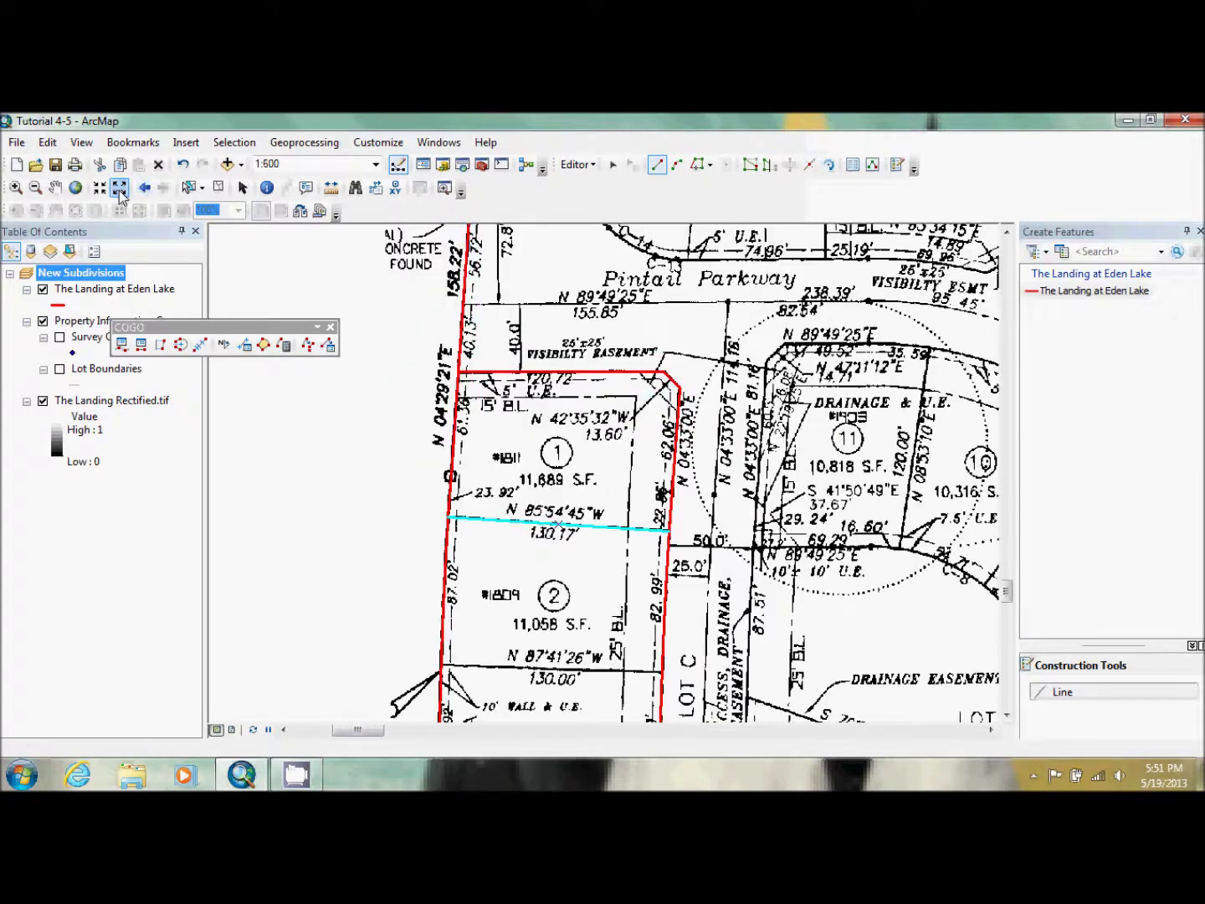
left_click(120, 190)
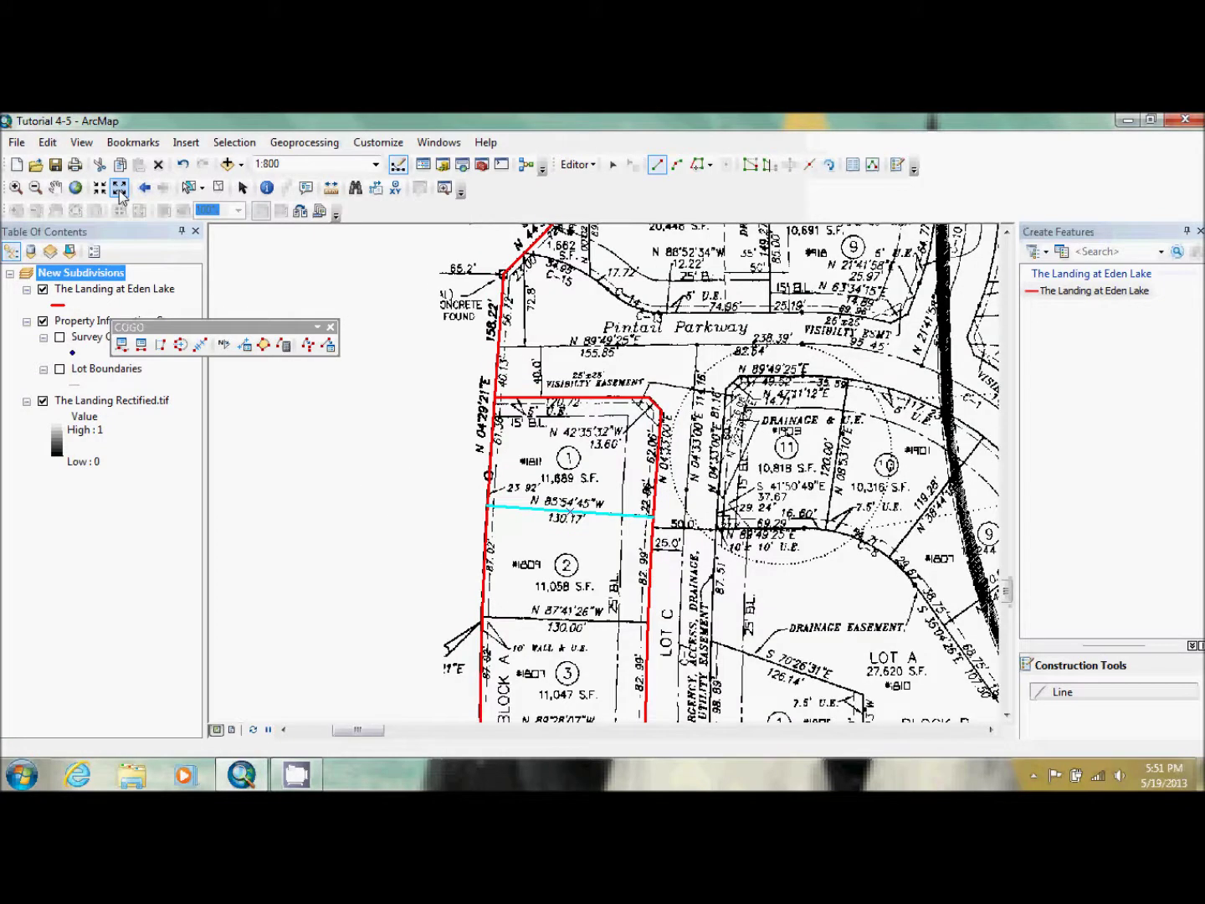
left_click(1008, 712)
left_click(1008, 713)
left_click(1007, 713)
left_click(1006, 712)
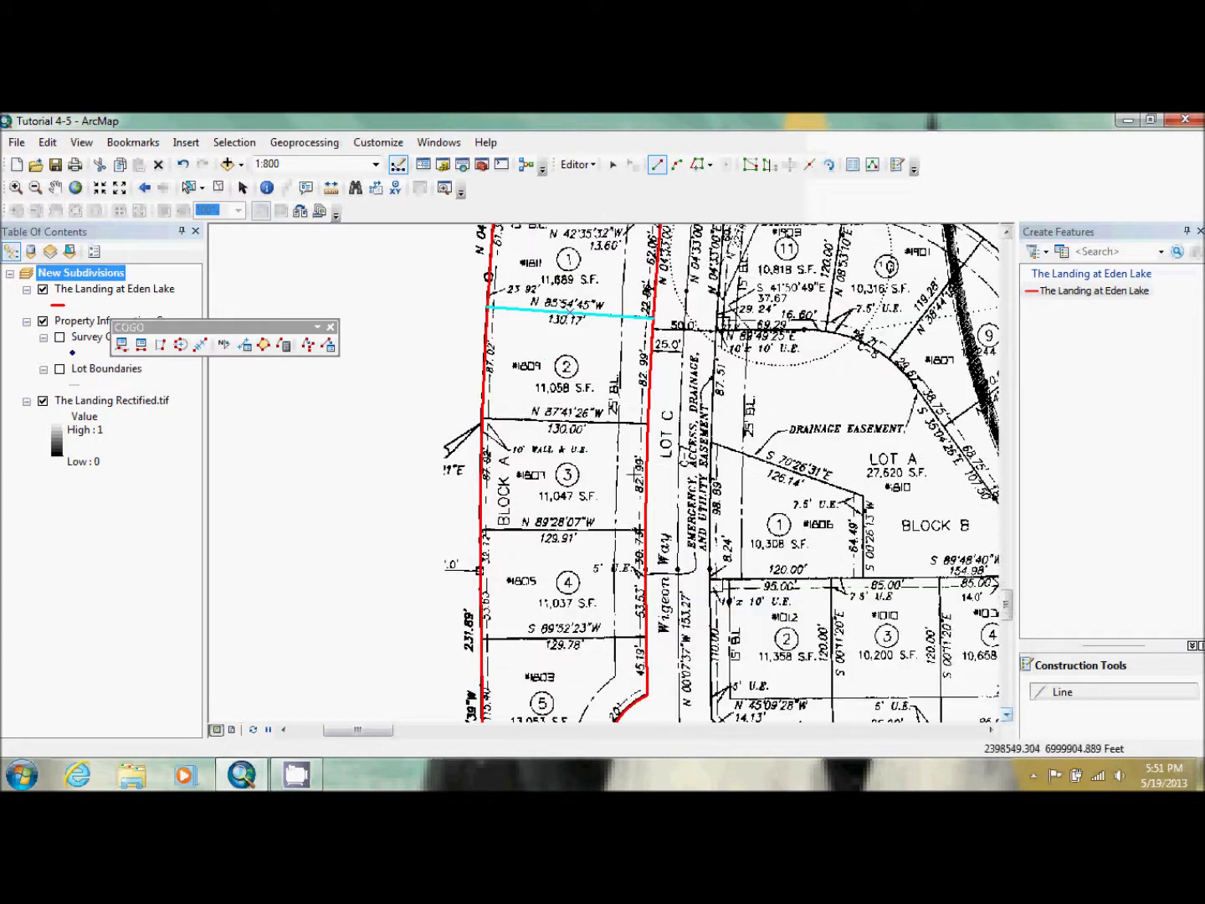
left_click(652, 426)
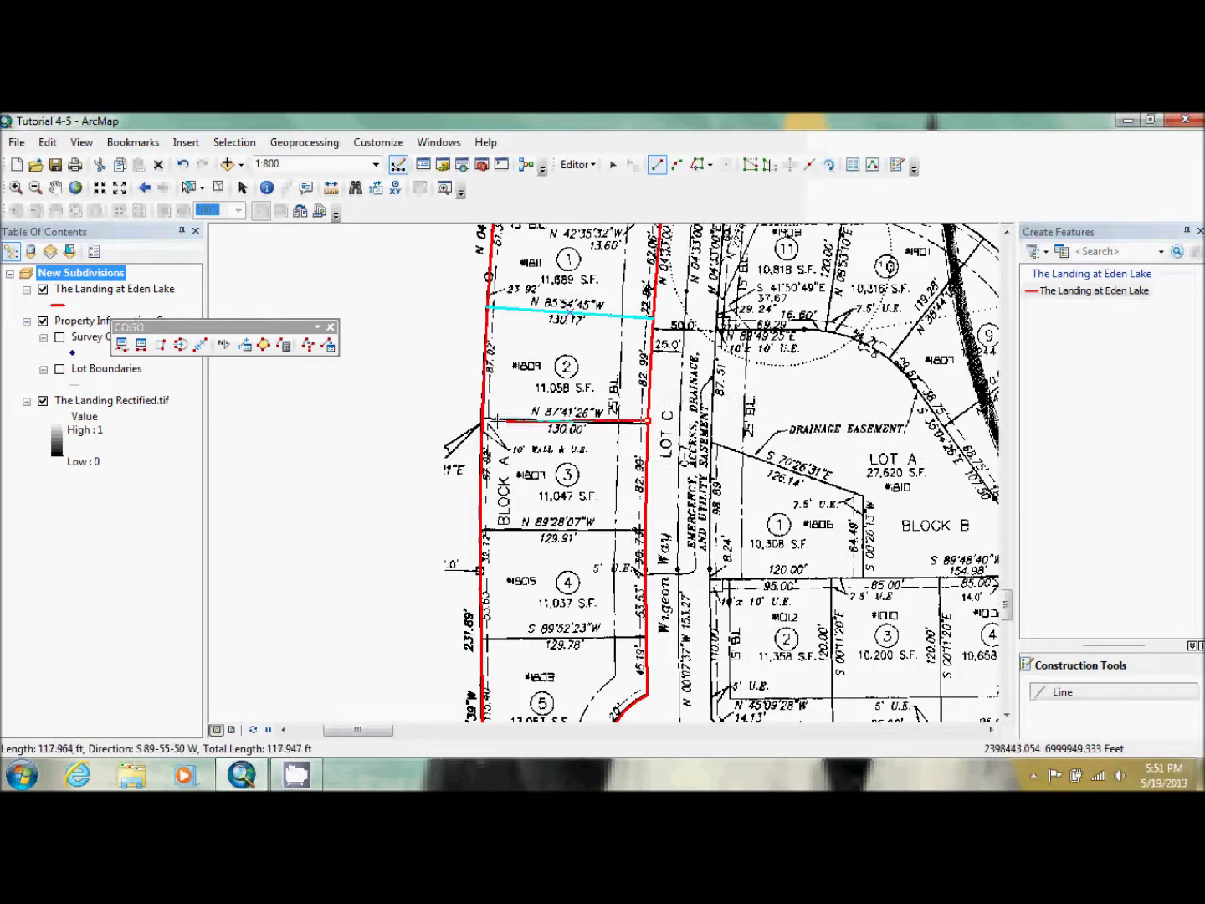
left_click(484, 421)
right_click(483, 420)
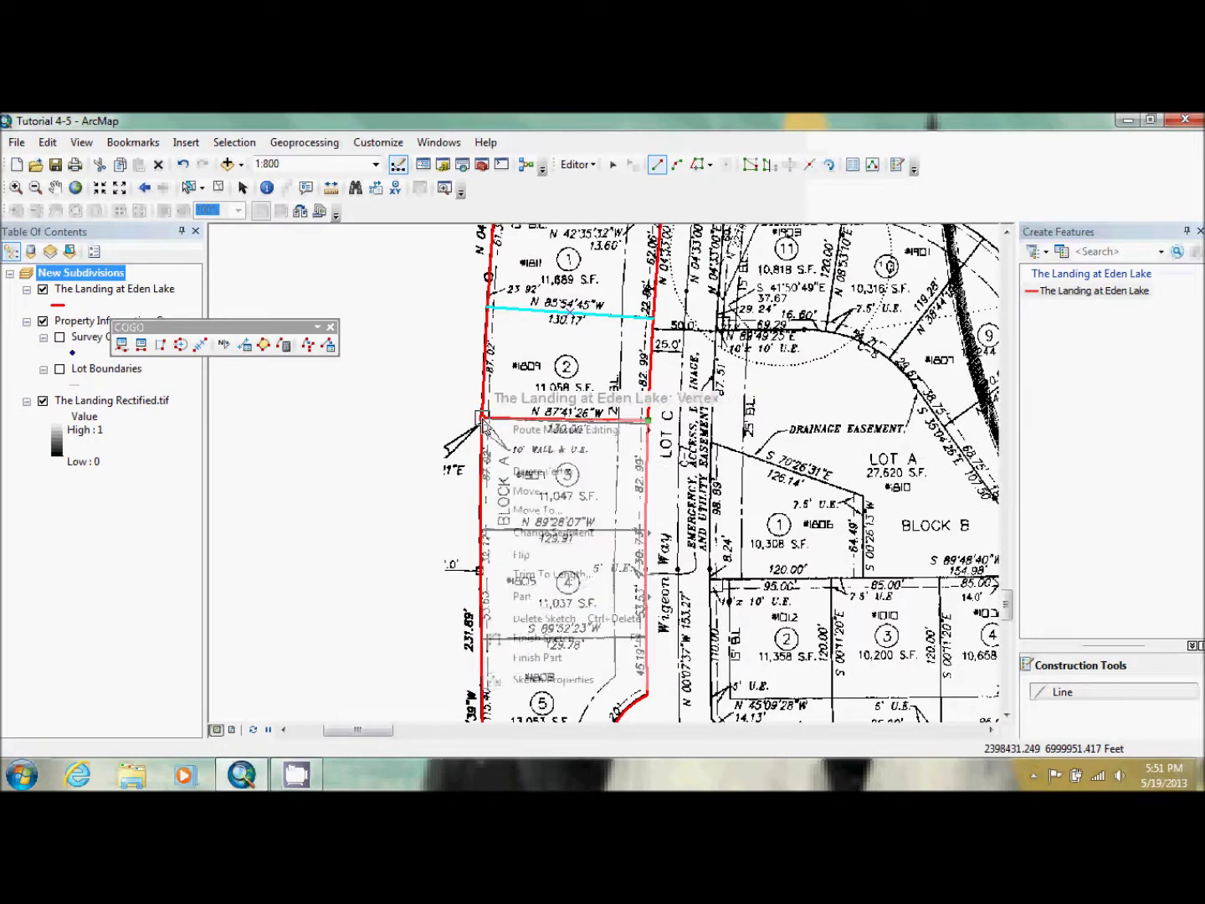
left_click(552, 658)
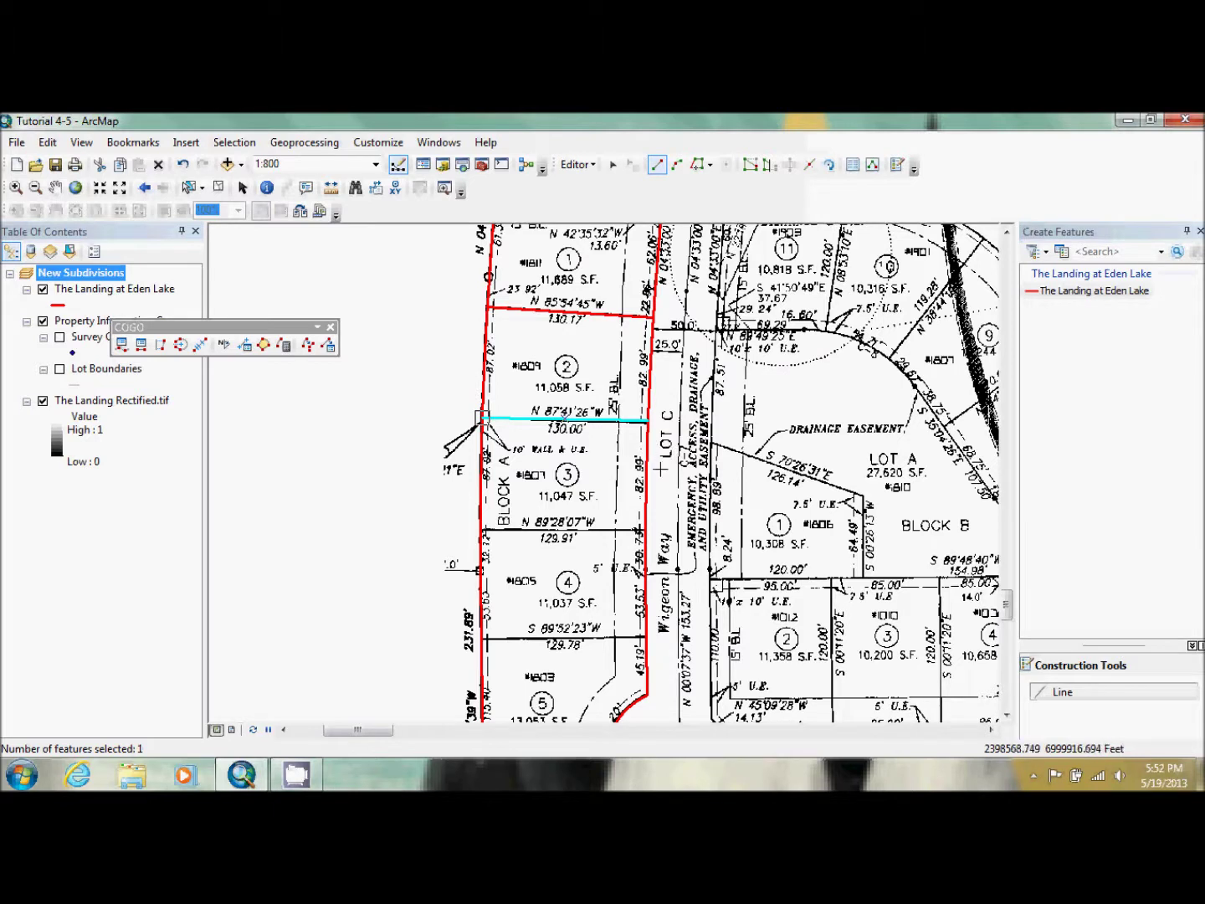
Step: Draw a straight lot line between lots 3 and 4 of Block A, from the east boundary vertex to the west one
left_click(644, 523)
left_click(481, 529)
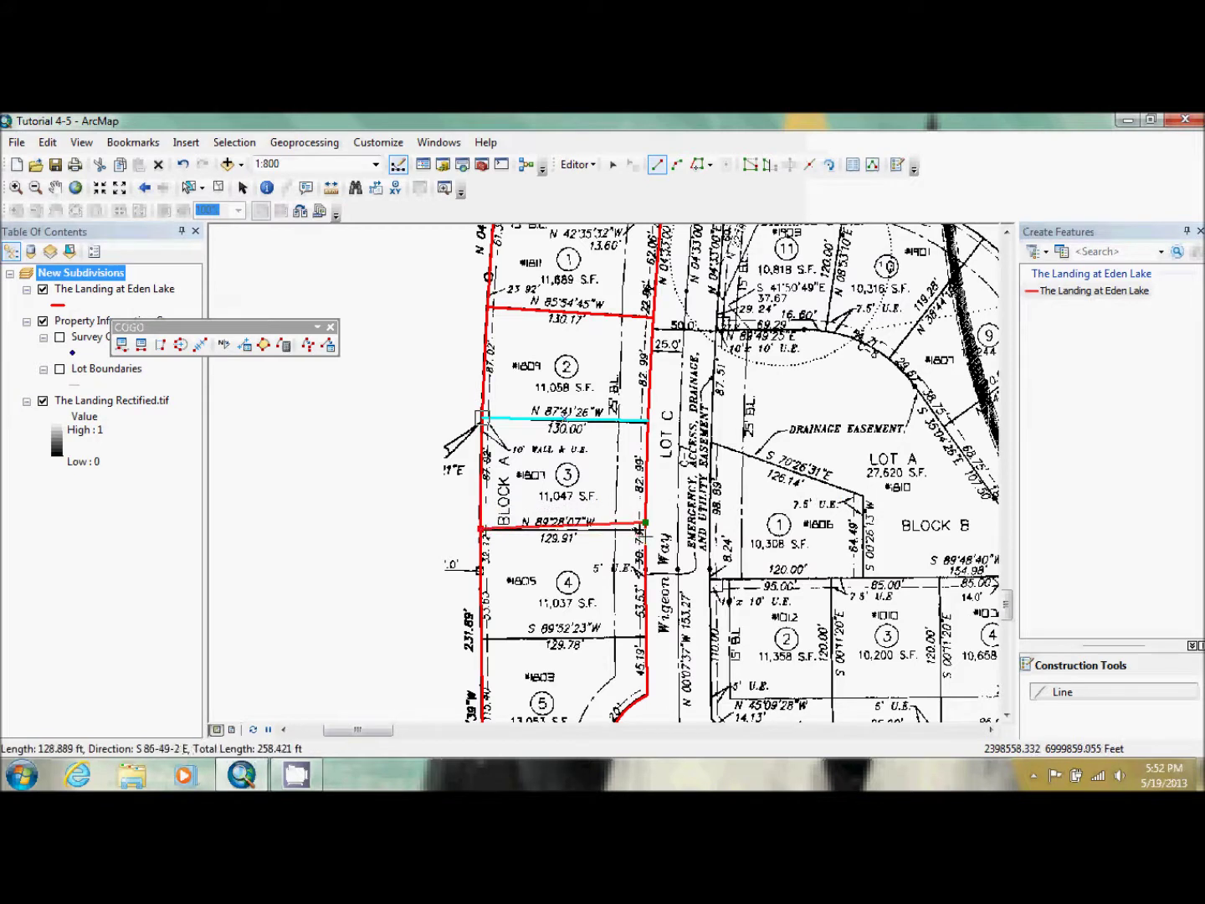
right_click(479, 529)
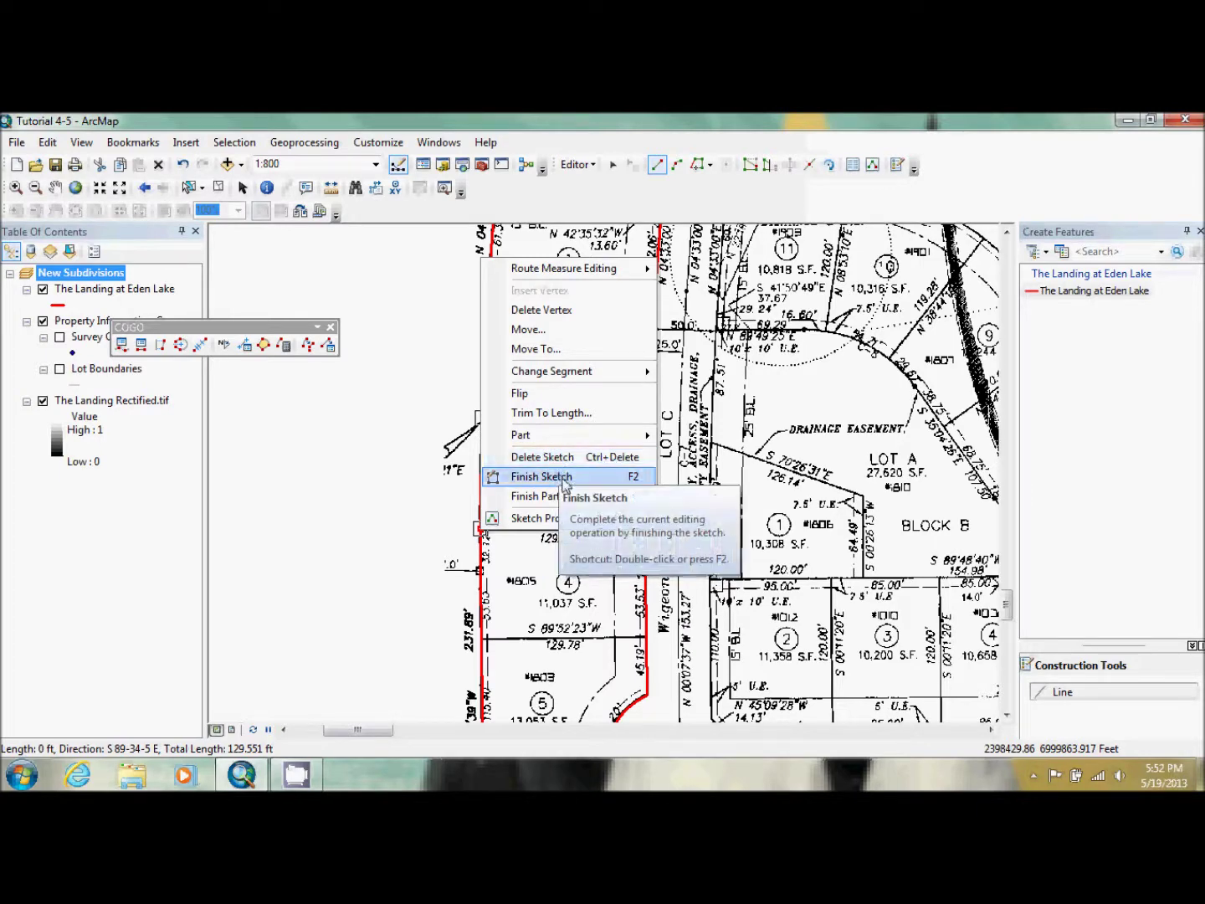
left_click(565, 478)
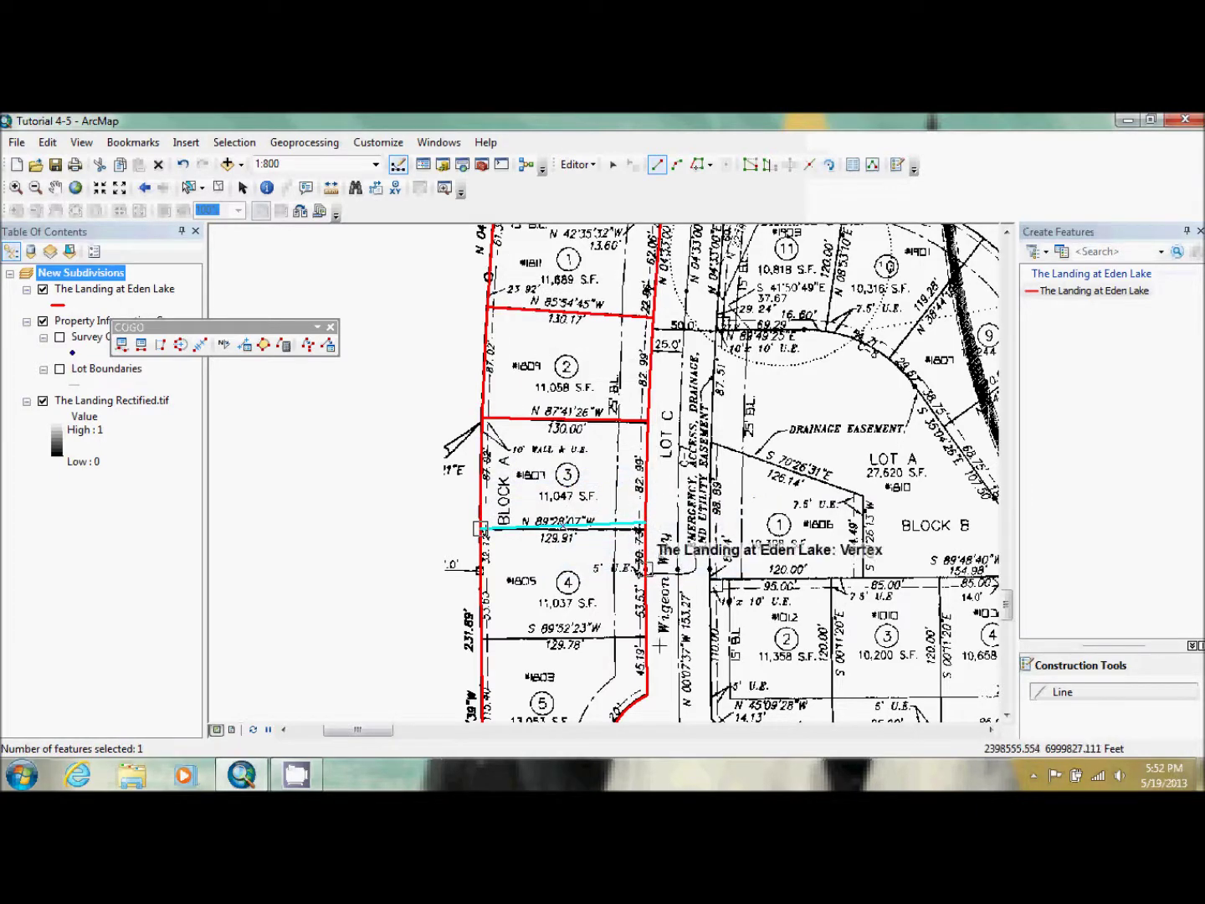
Step: Draw the lot line between lots 4 and 5 of Block A, snapping from the east boundary vertex to the west one
left_click(647, 638)
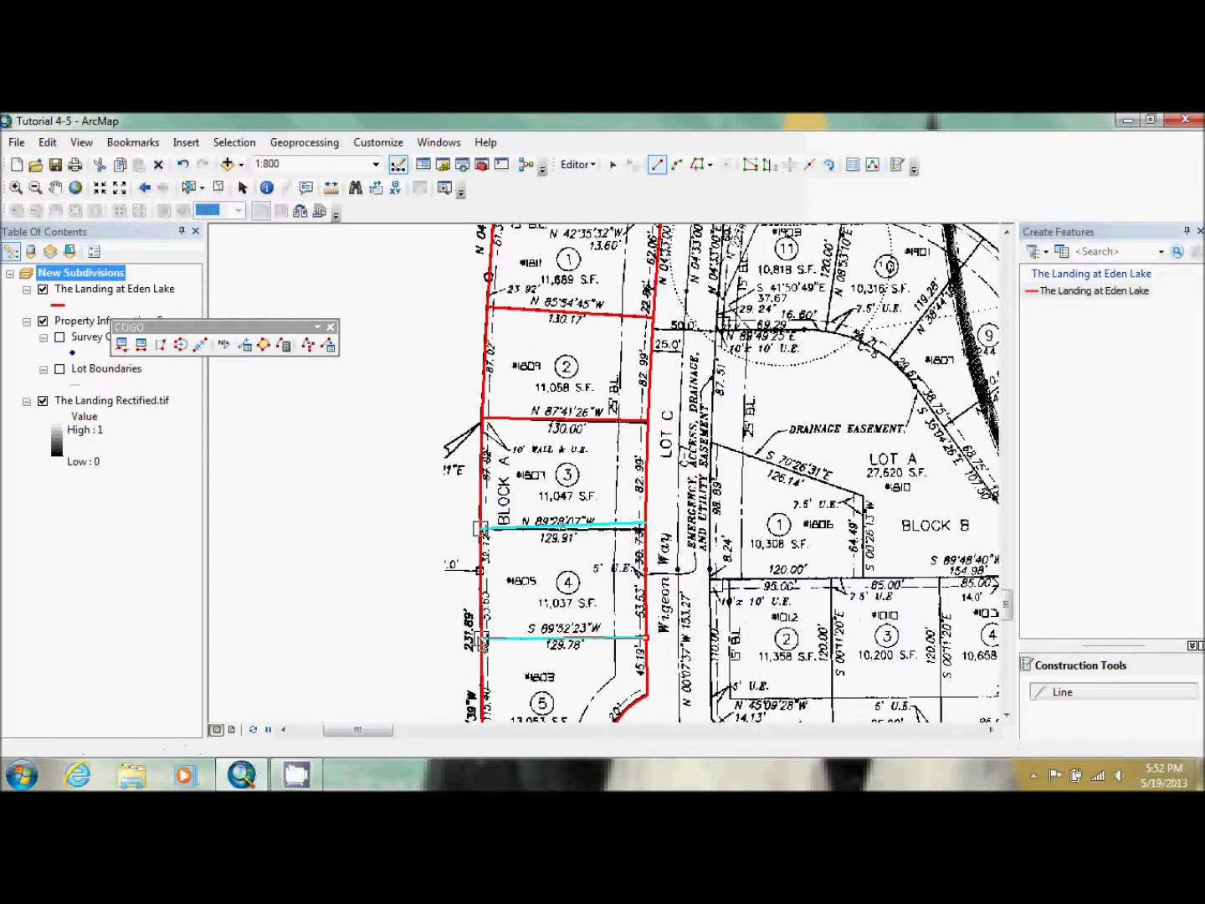
double_click(482, 639)
right_click(482, 639)
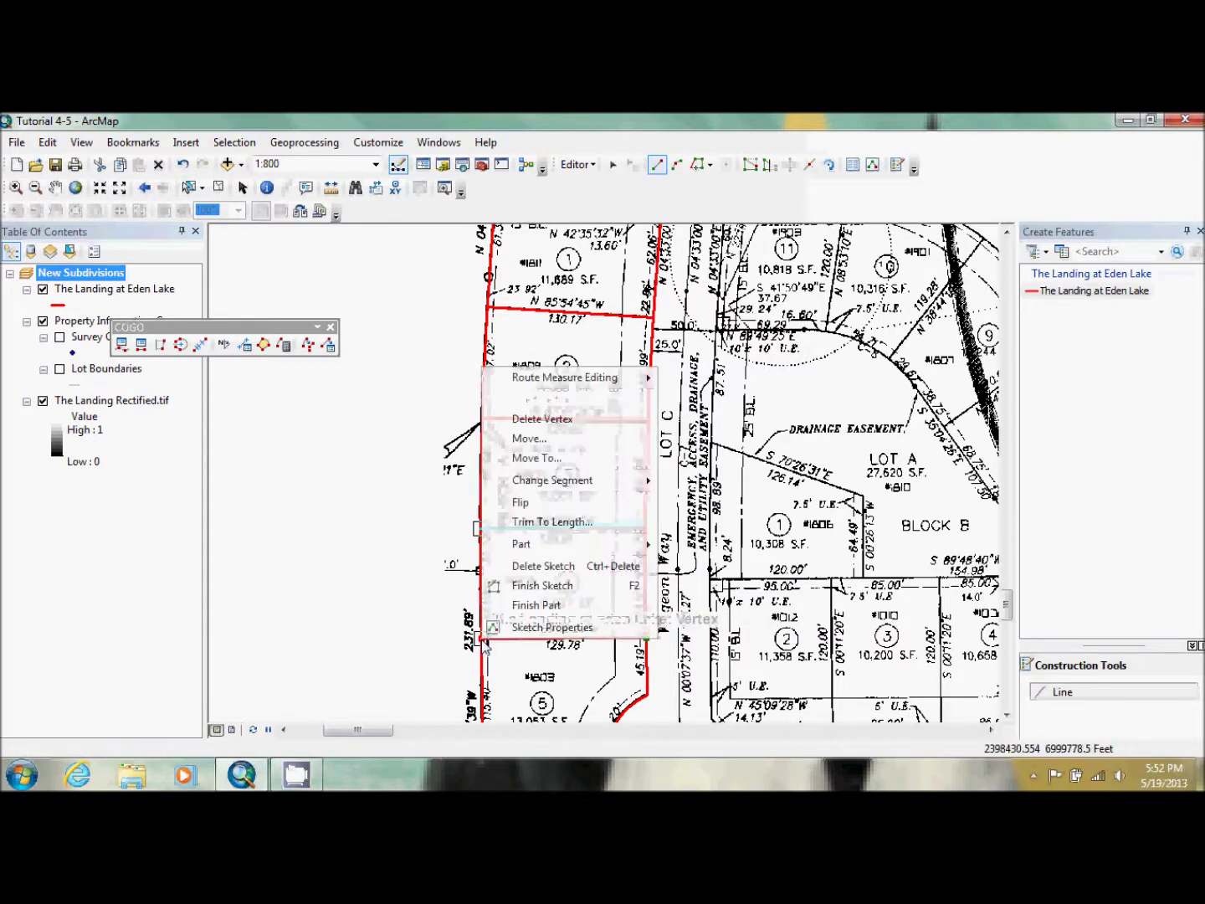
left_click(549, 583)
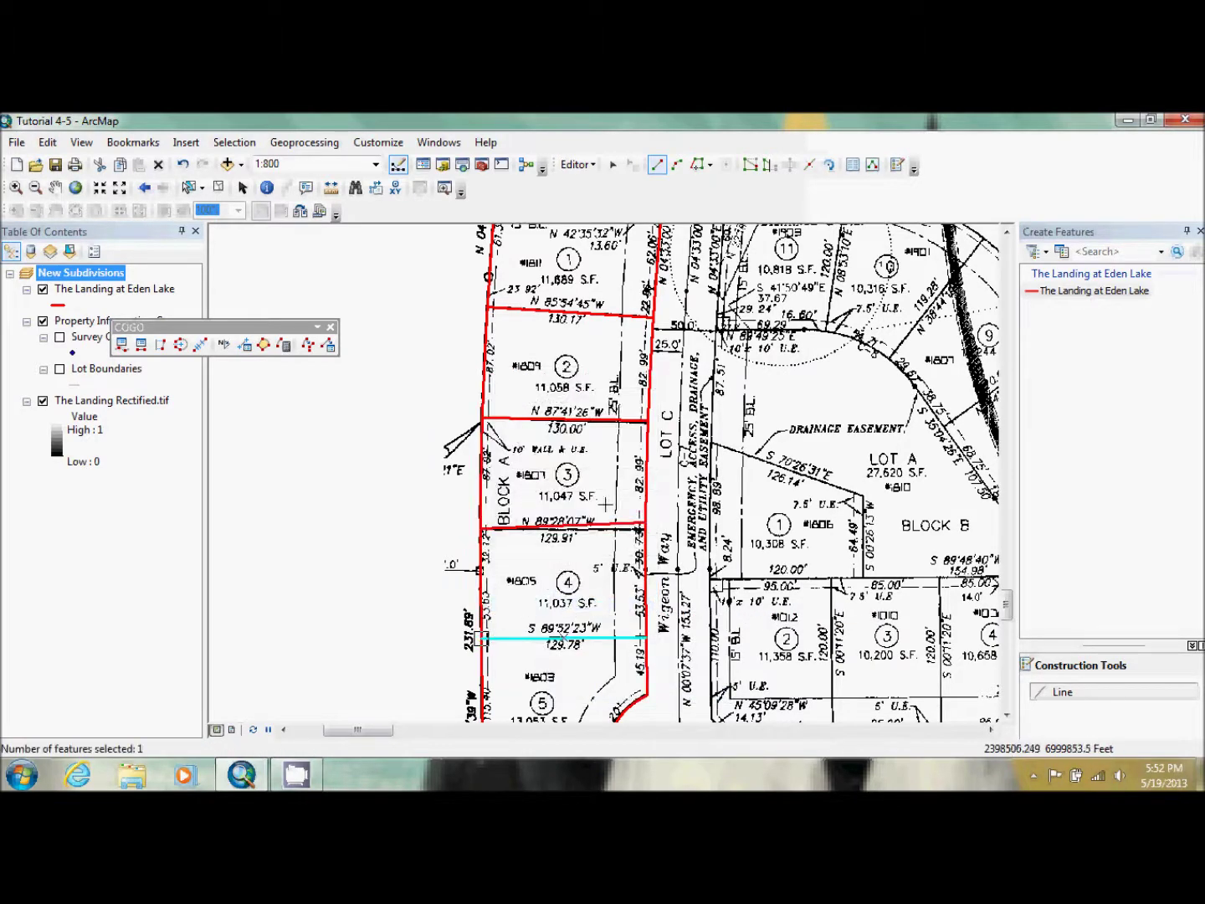
Step: Delete the straight lot line between lots 3 and 4
left_click(614, 168)
left_click(612, 525)
key("Delete")
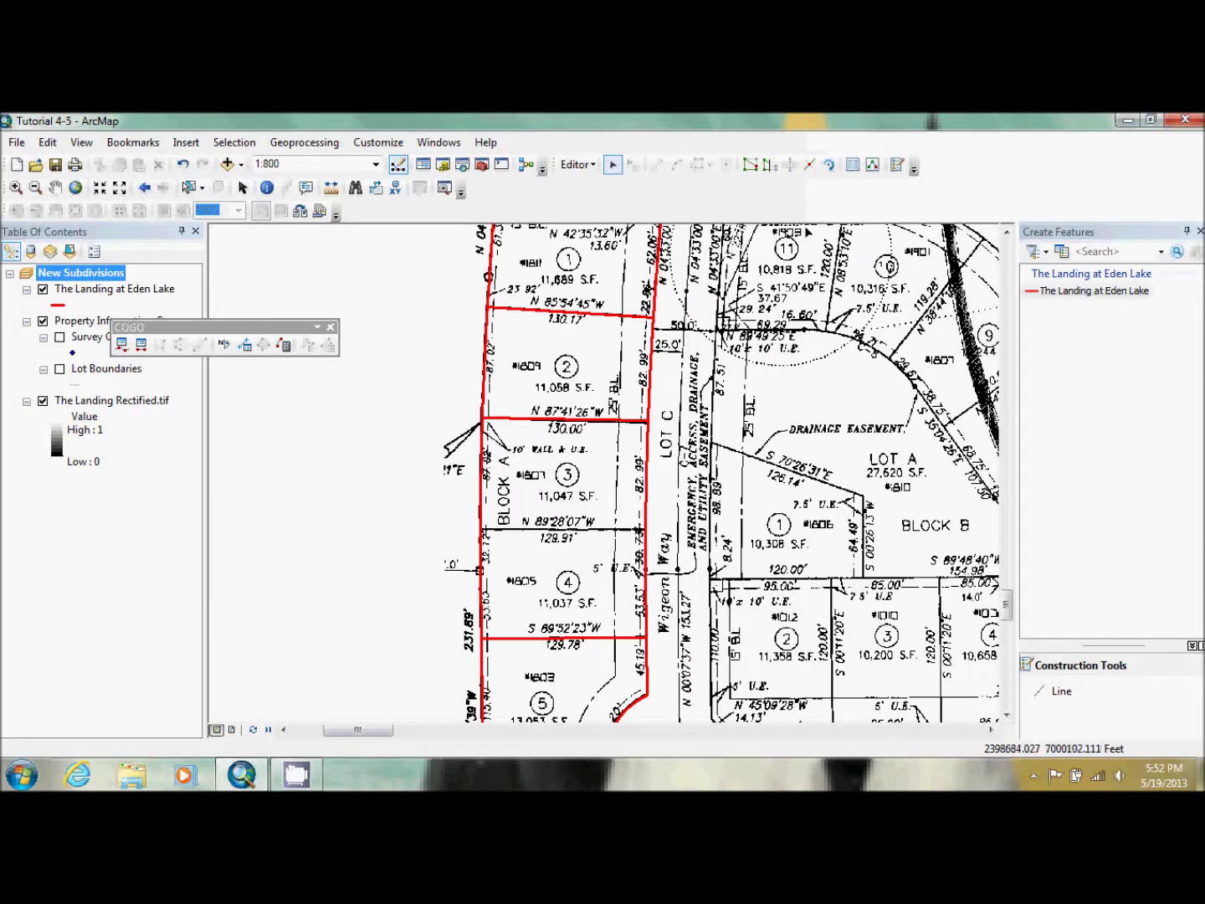
Step: Redraw the lot line between lots 3 and 4 as a slight end point arc from the west boundary vertex to the east one
left_click(1089, 289)
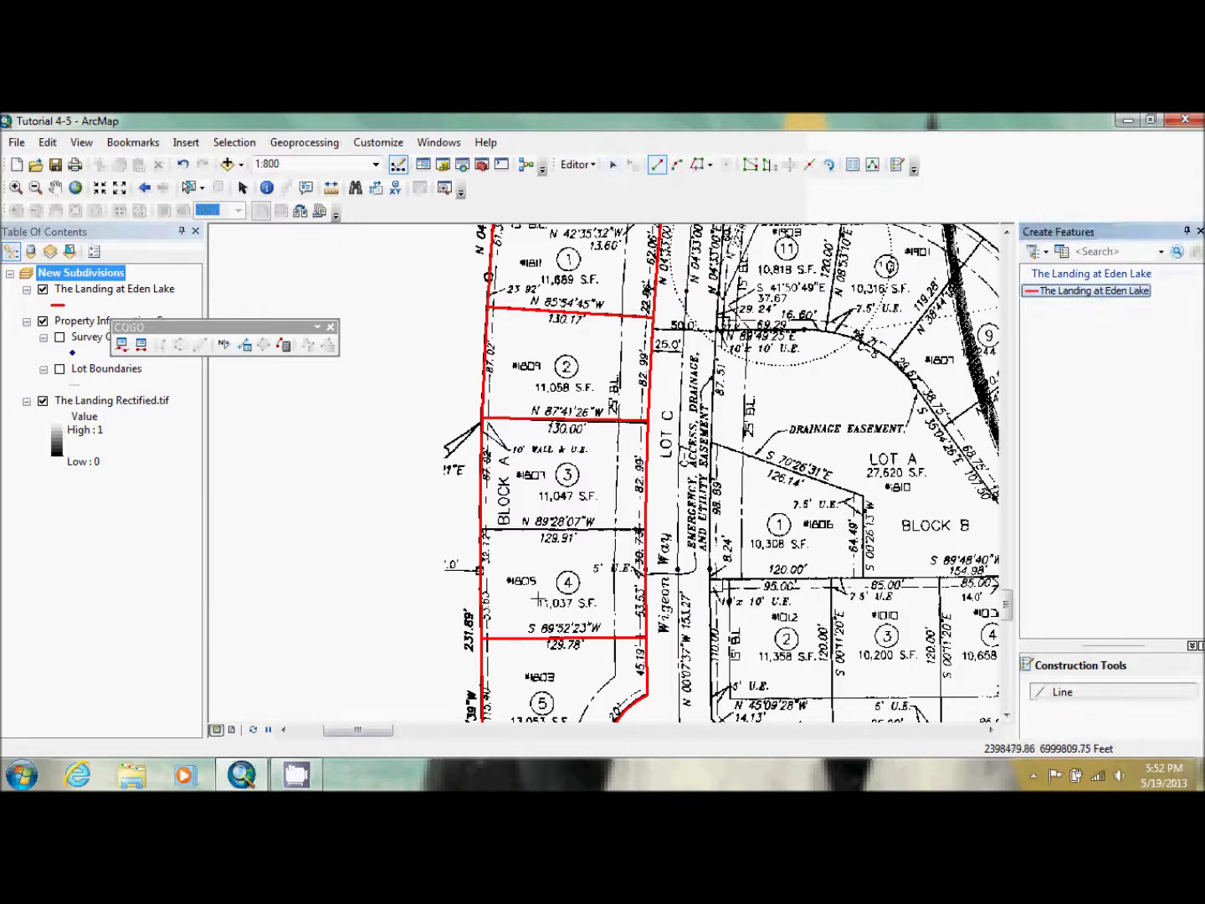
left_click(483, 530)
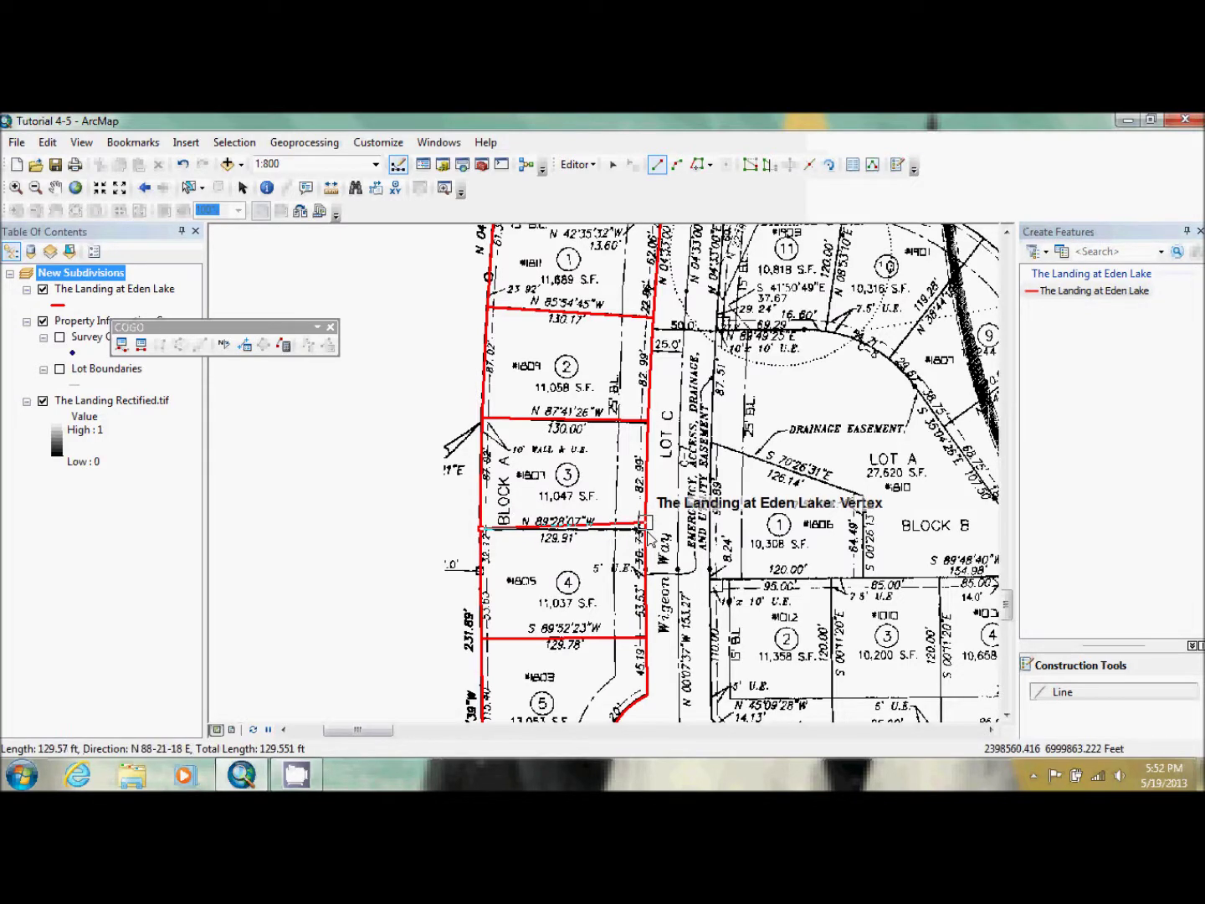
left_click(676, 163)
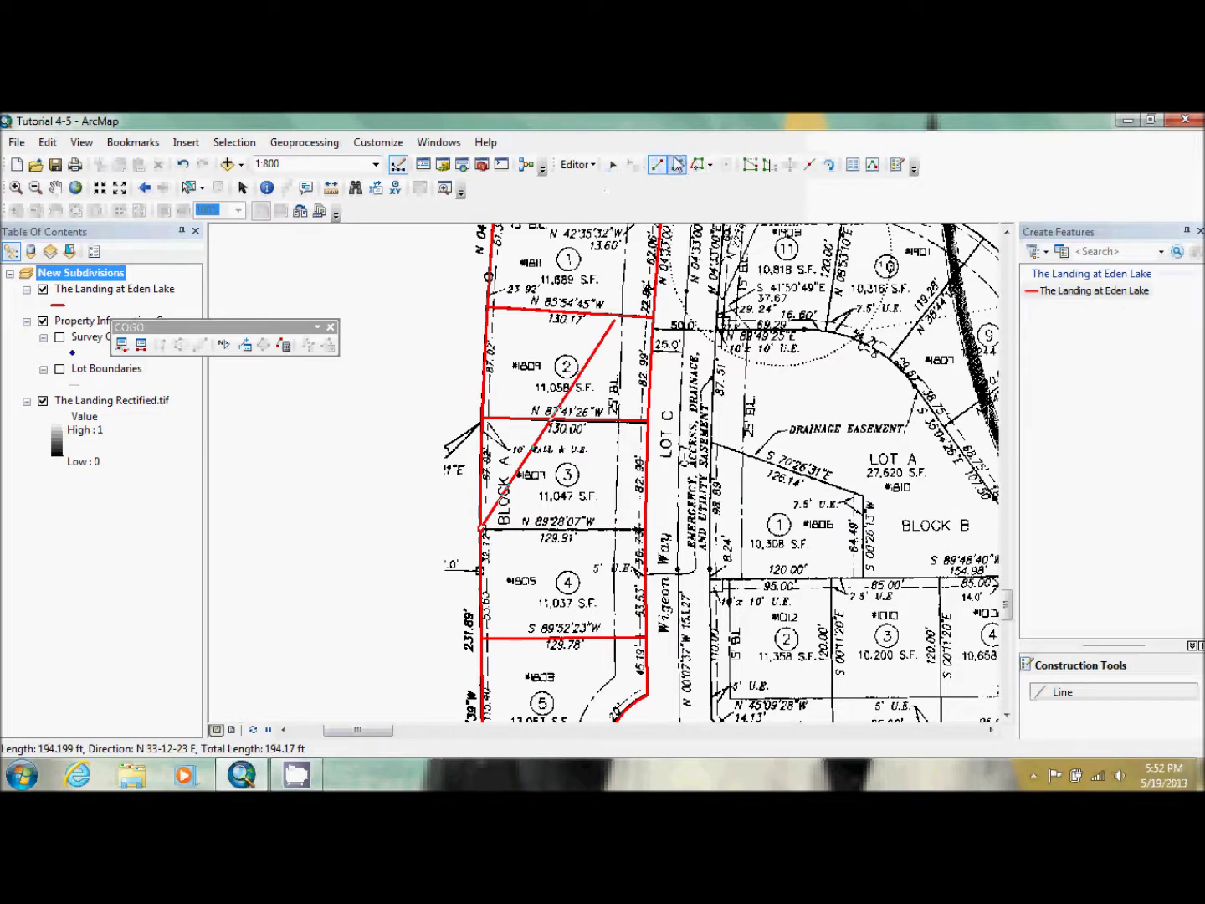
left_click(648, 530)
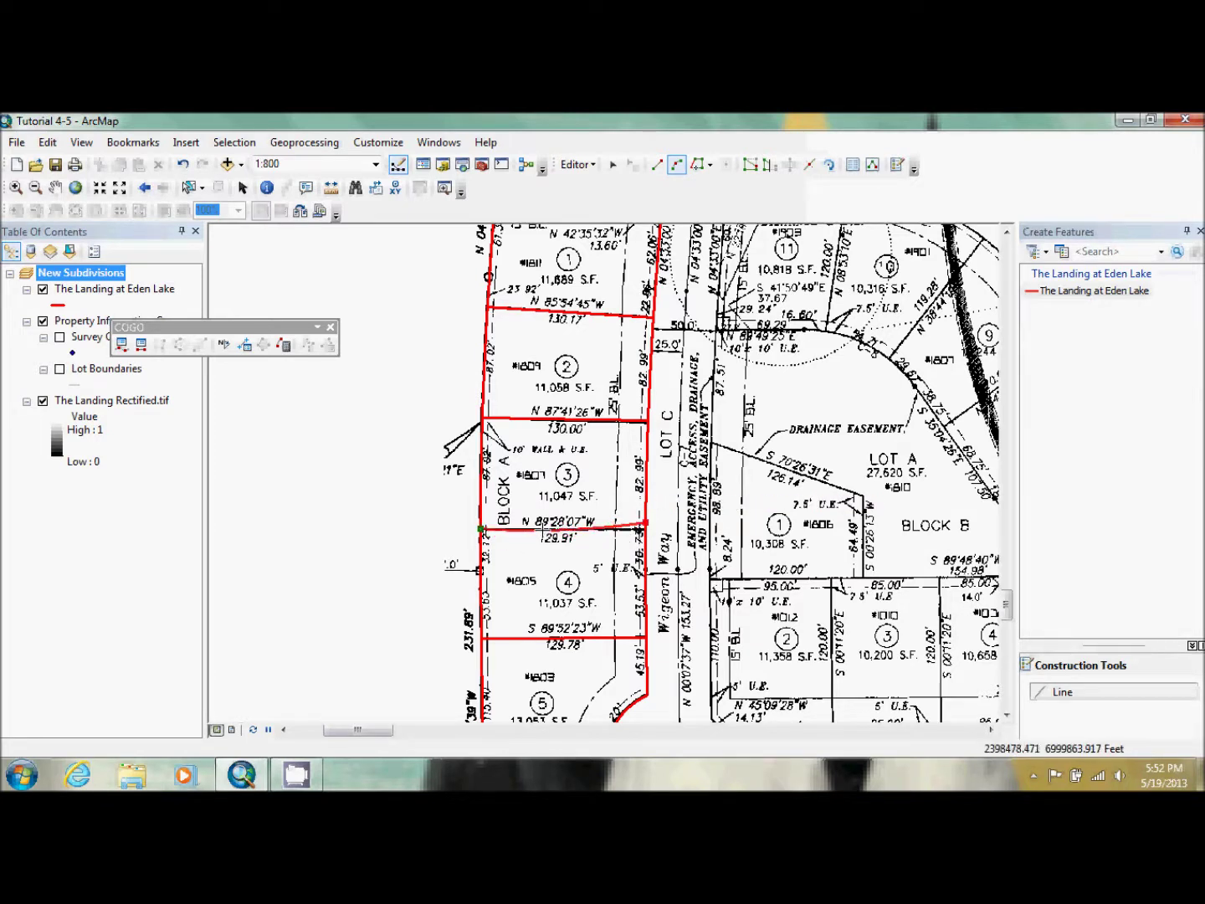
left_click(645, 524)
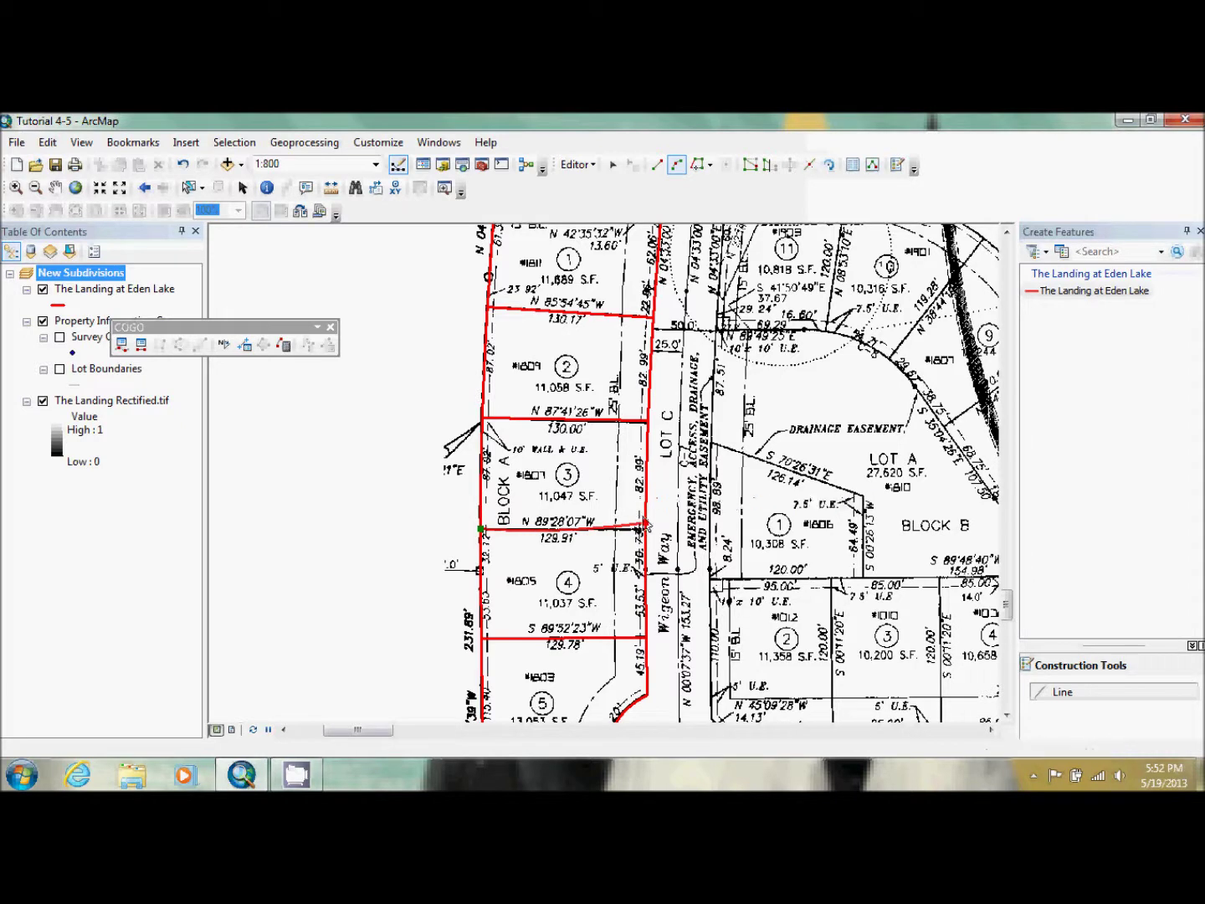
right_click(644, 523)
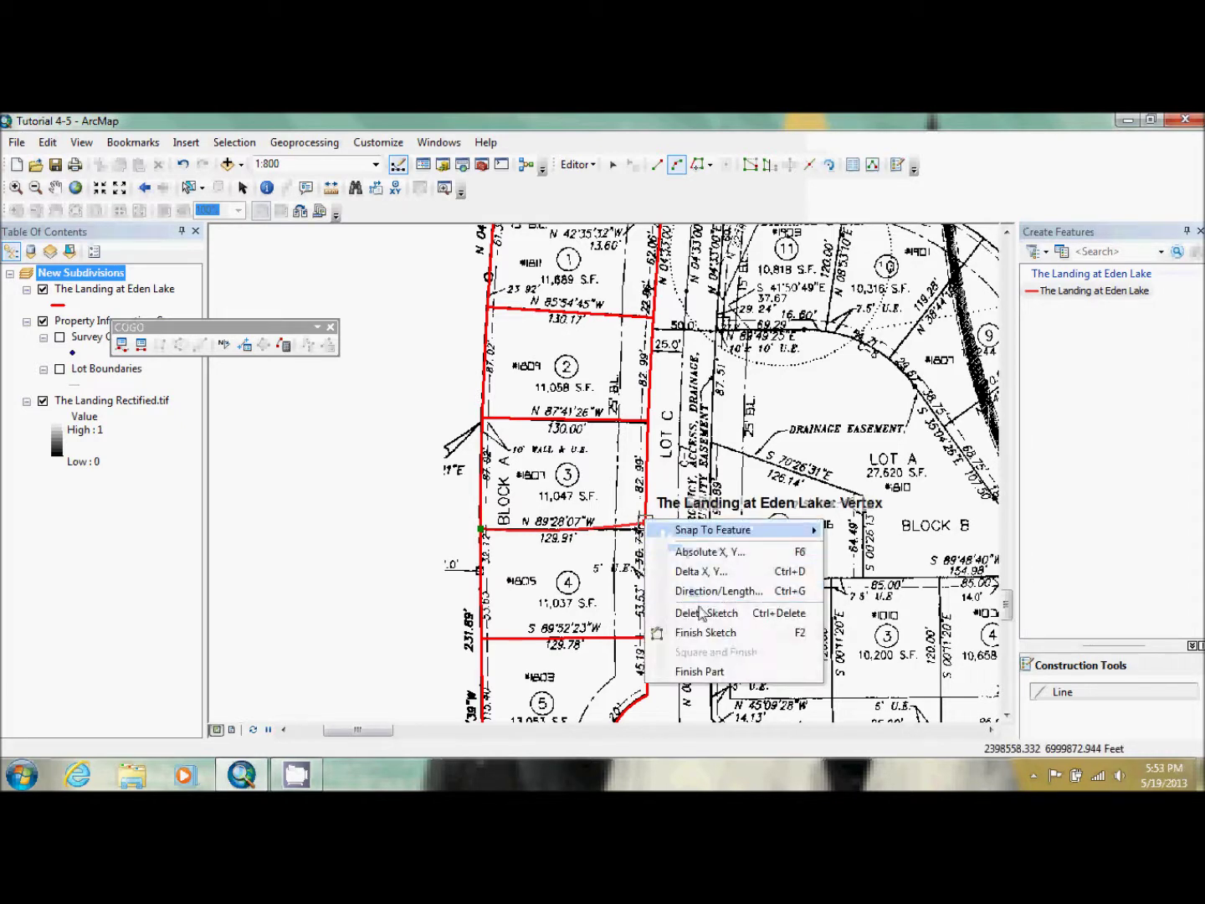
left_click(680, 633)
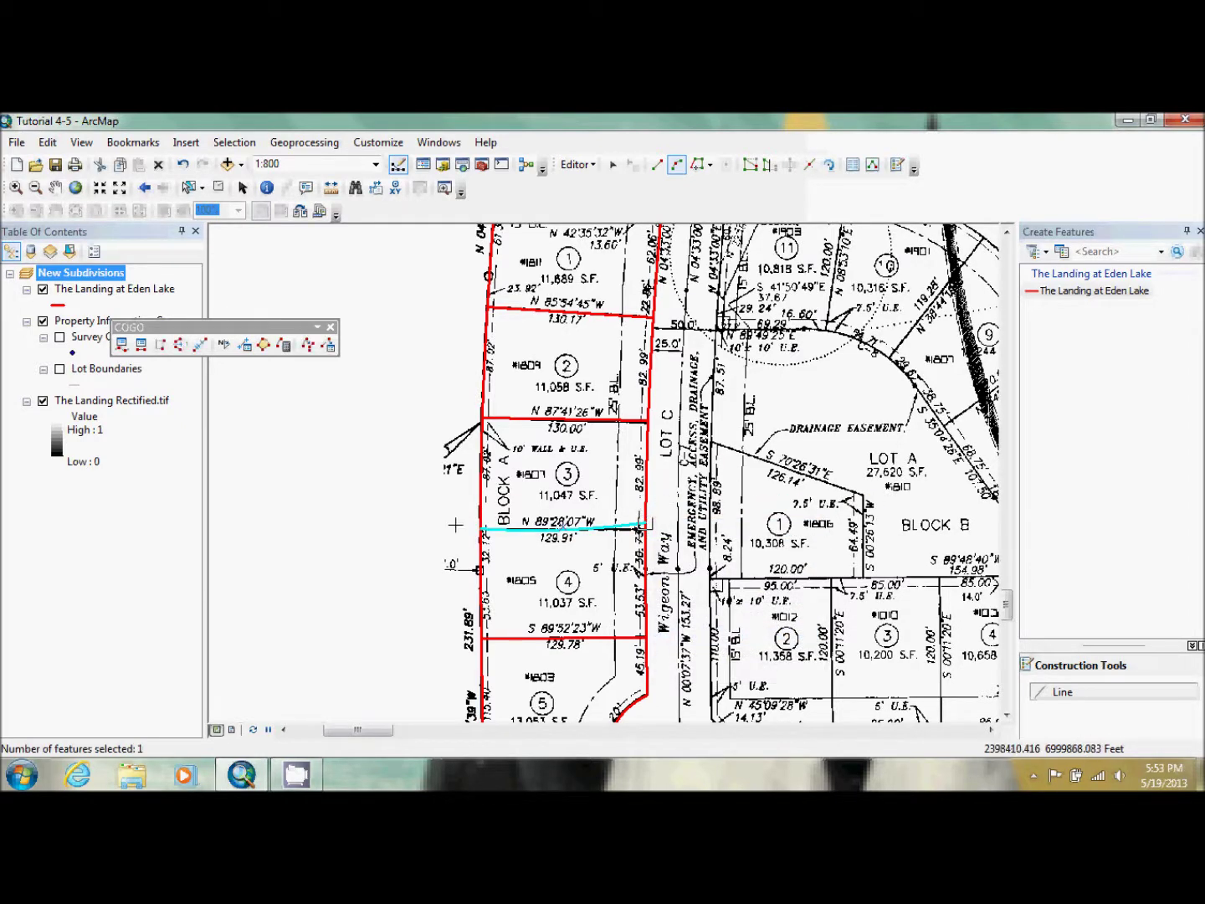
Step: Draw the straight lot line between lots 5 and 6, snapping from the cul-de-sac curve's vertex to the west boundary vertex
left_click(1007, 716)
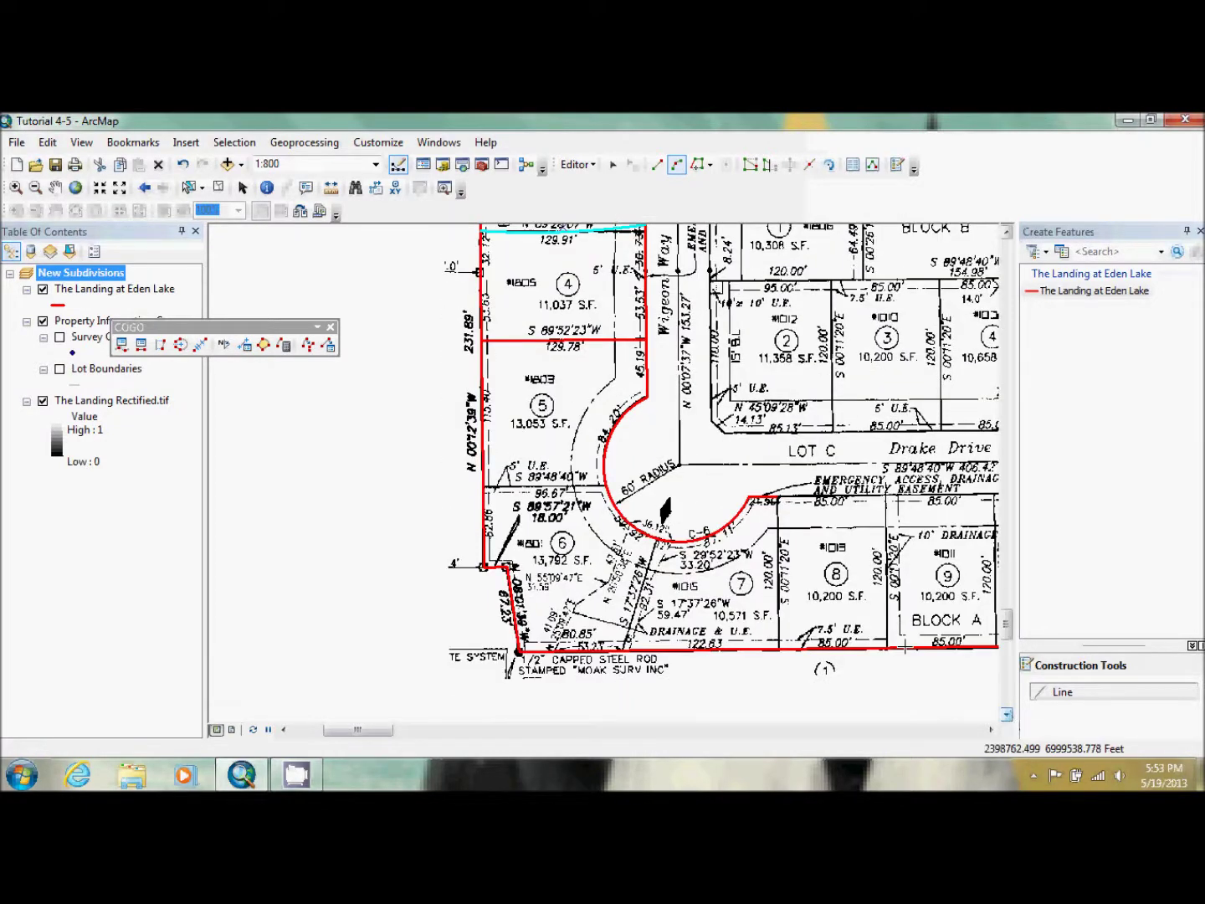
left_click(1065, 291)
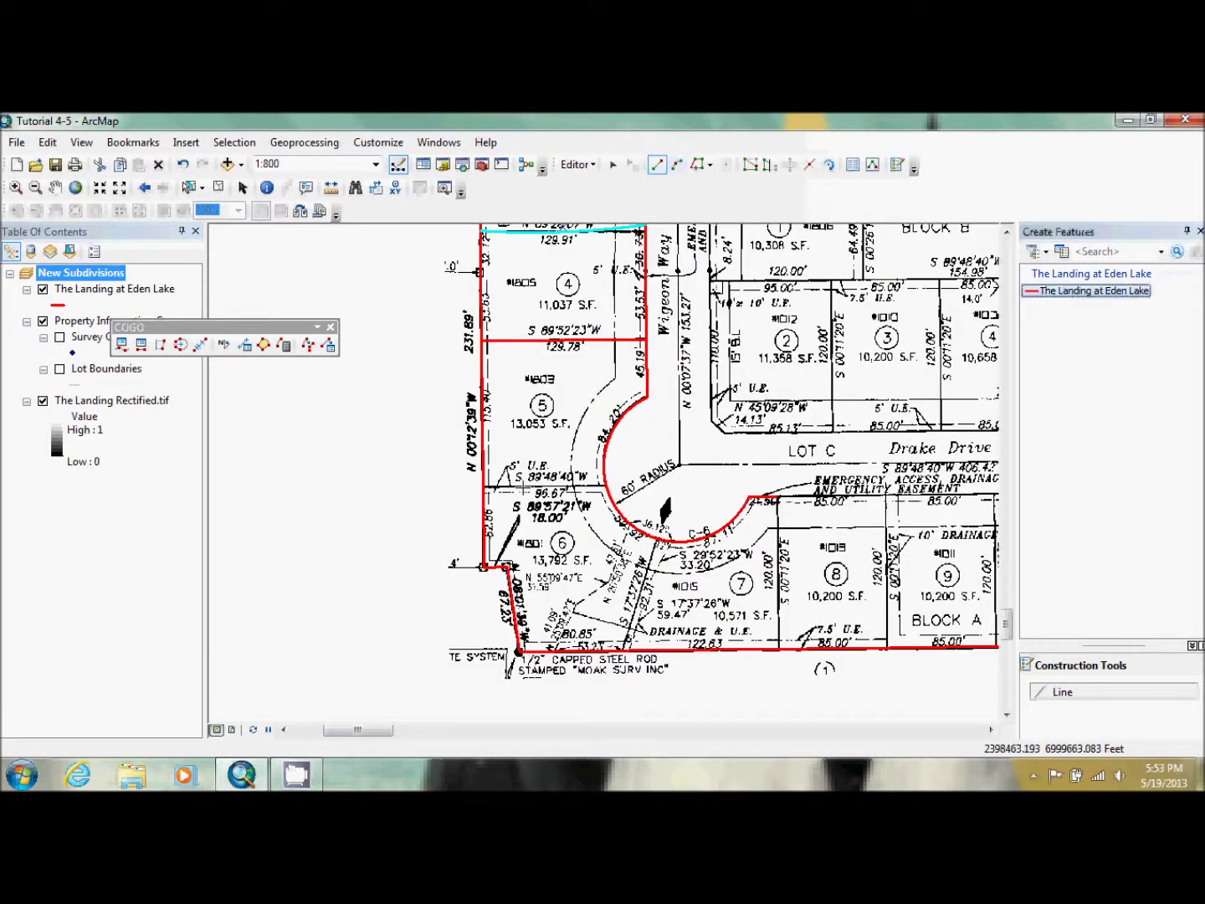
left_click(604, 485)
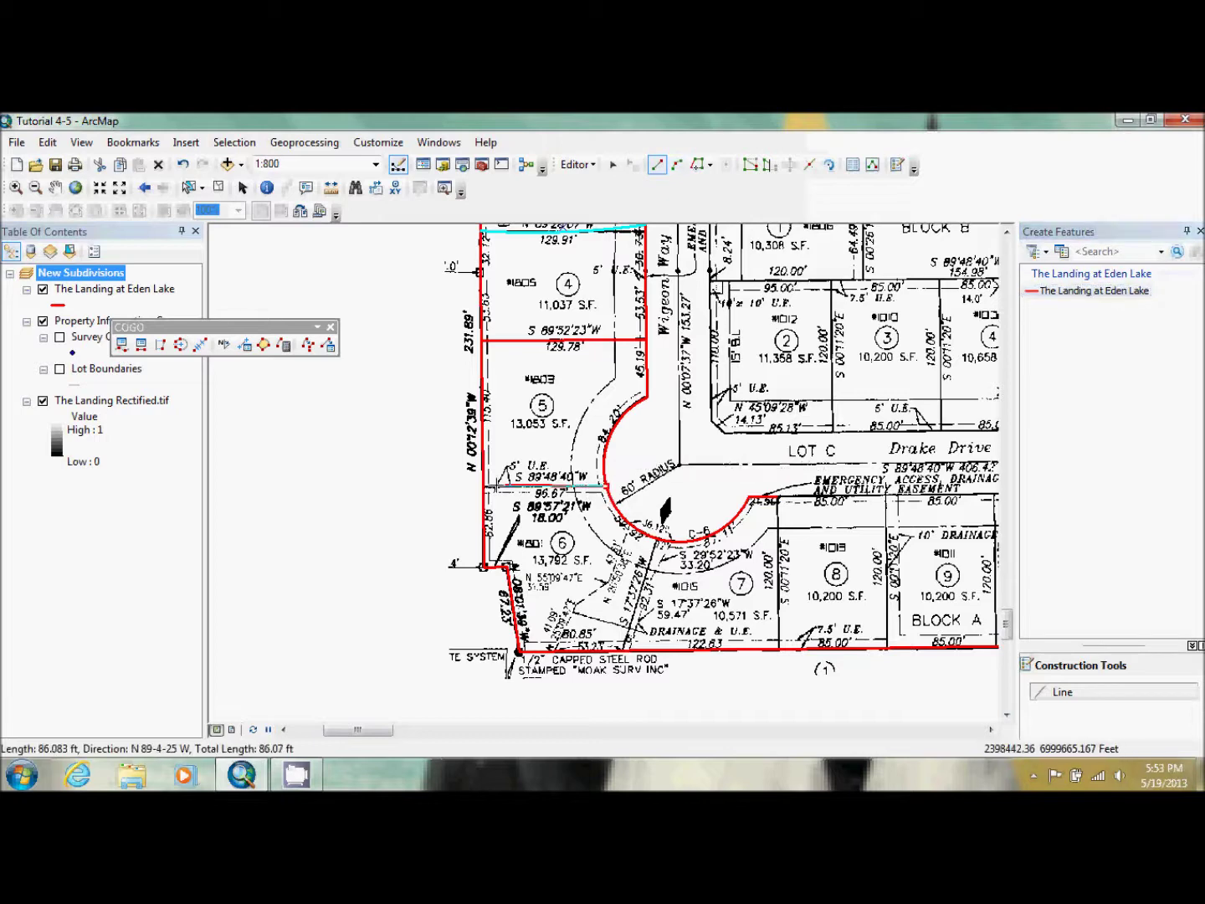
double_click(486, 486)
right_click(491, 492)
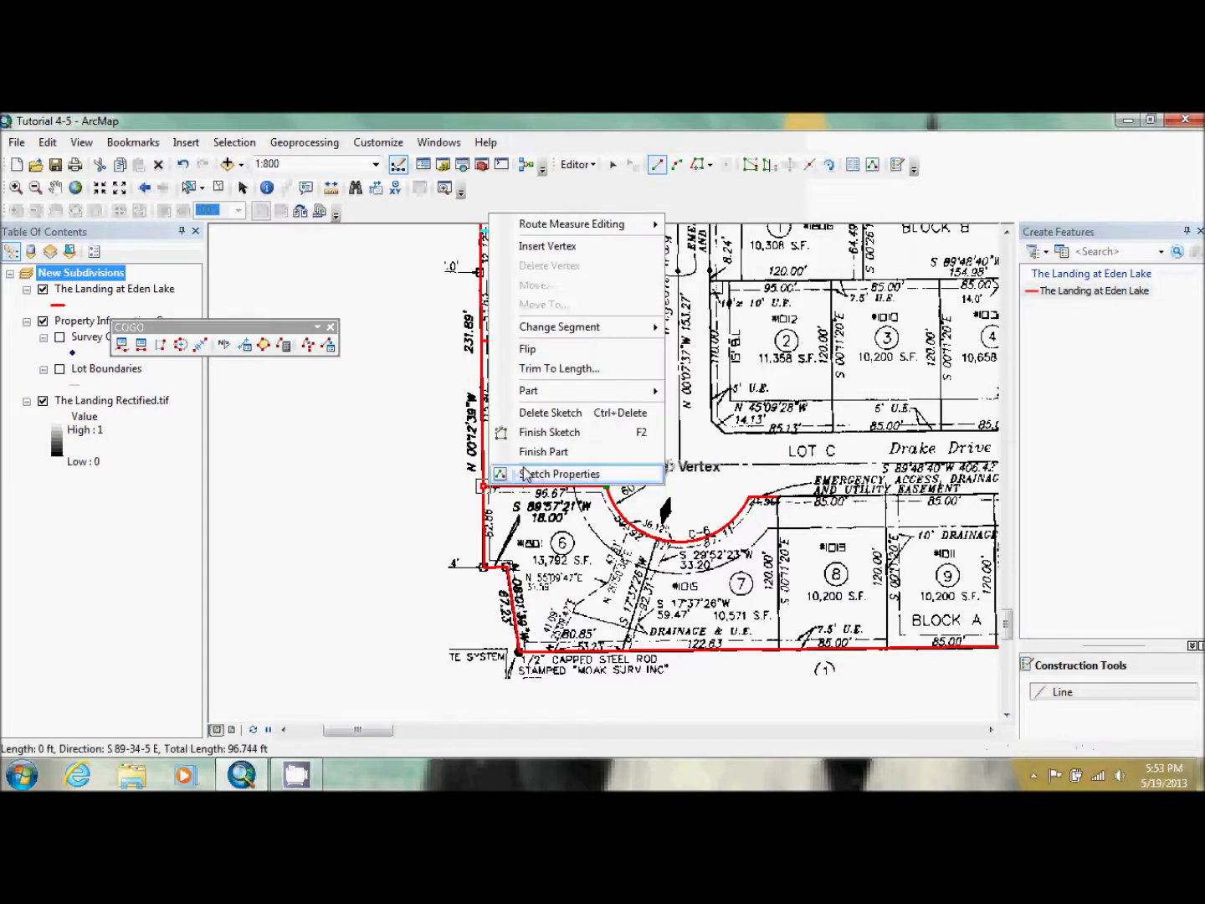
left_click(641, 432)
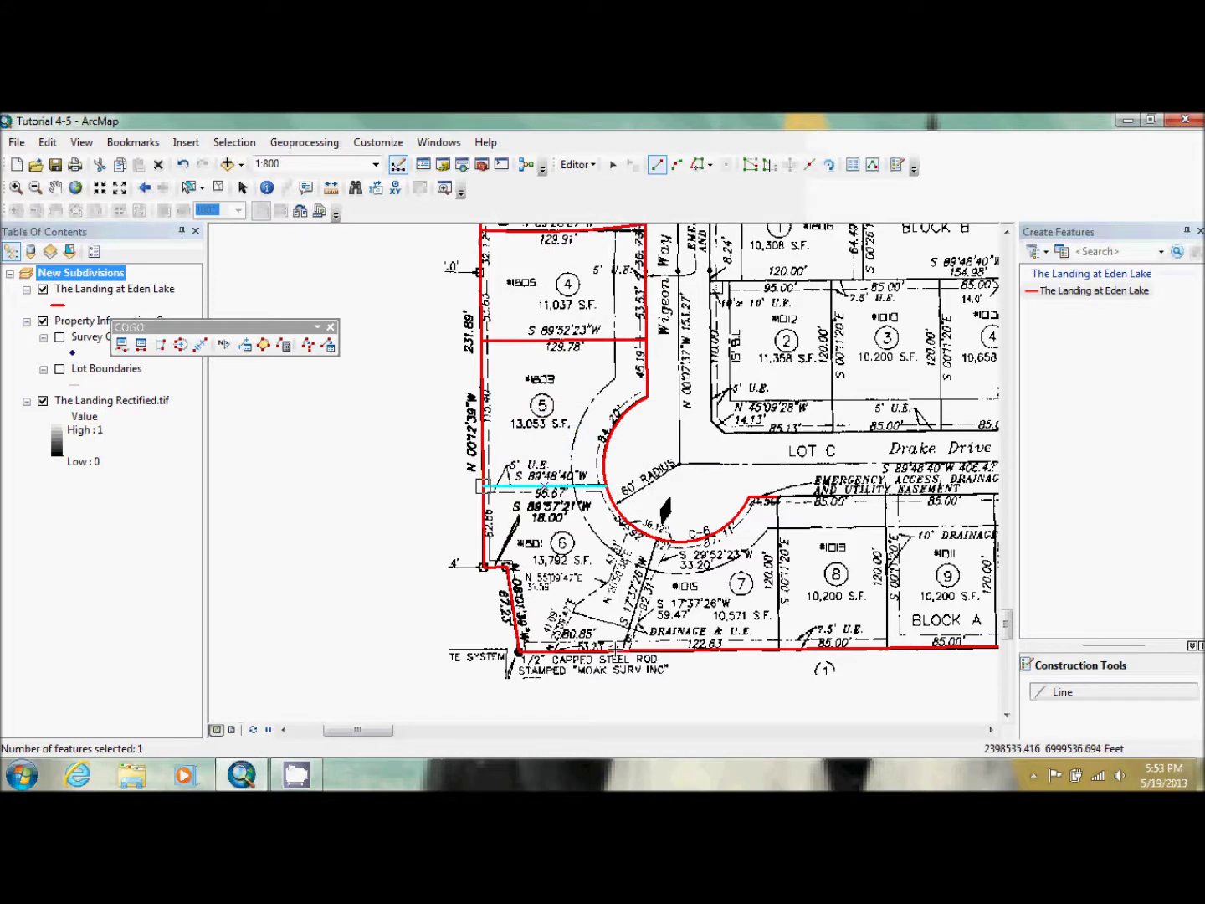
Step: Draw the lot line between lots 6 and 7 from the cul-de-sac curve's vertex to the south boundary
left_click(657, 539)
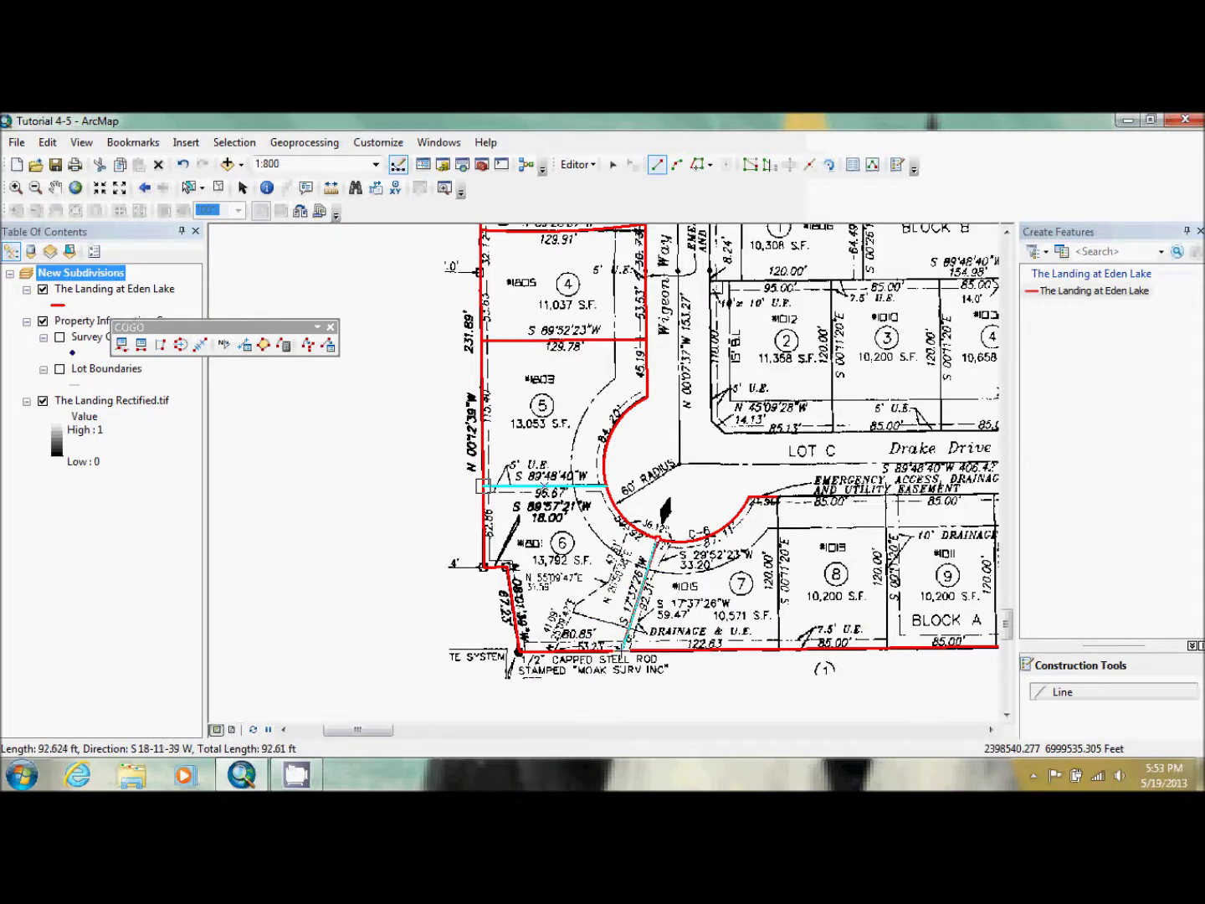
left_click(624, 648)
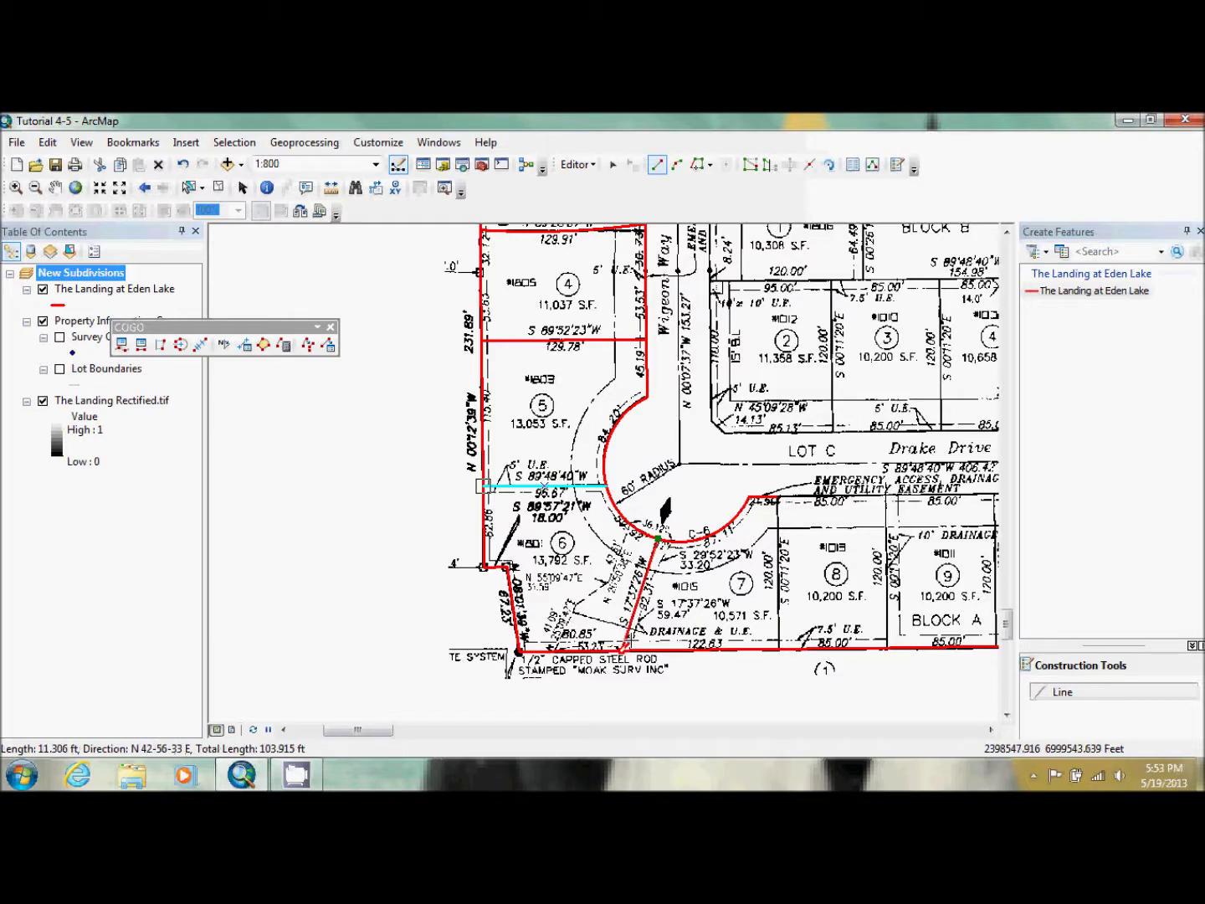
right_click(621, 650)
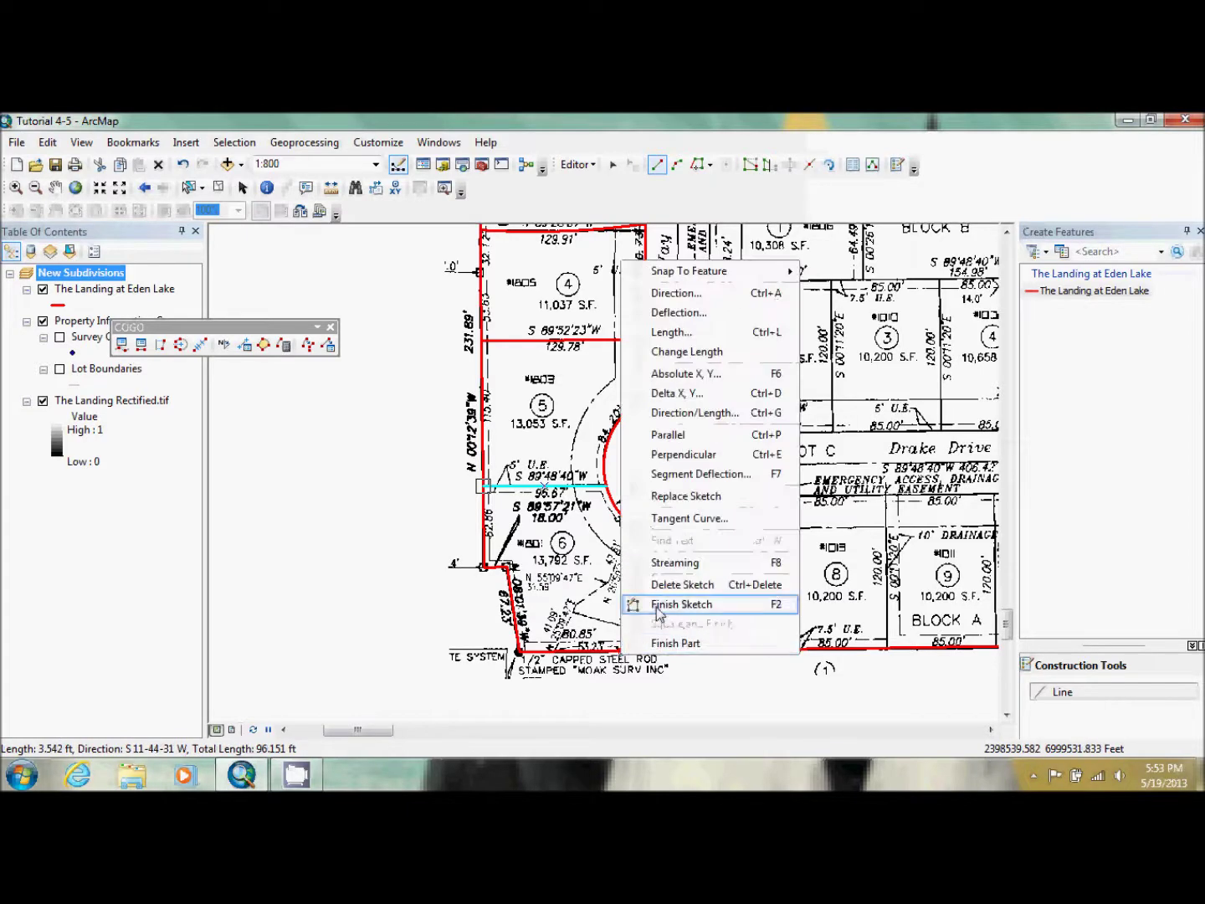
left_click(706, 605)
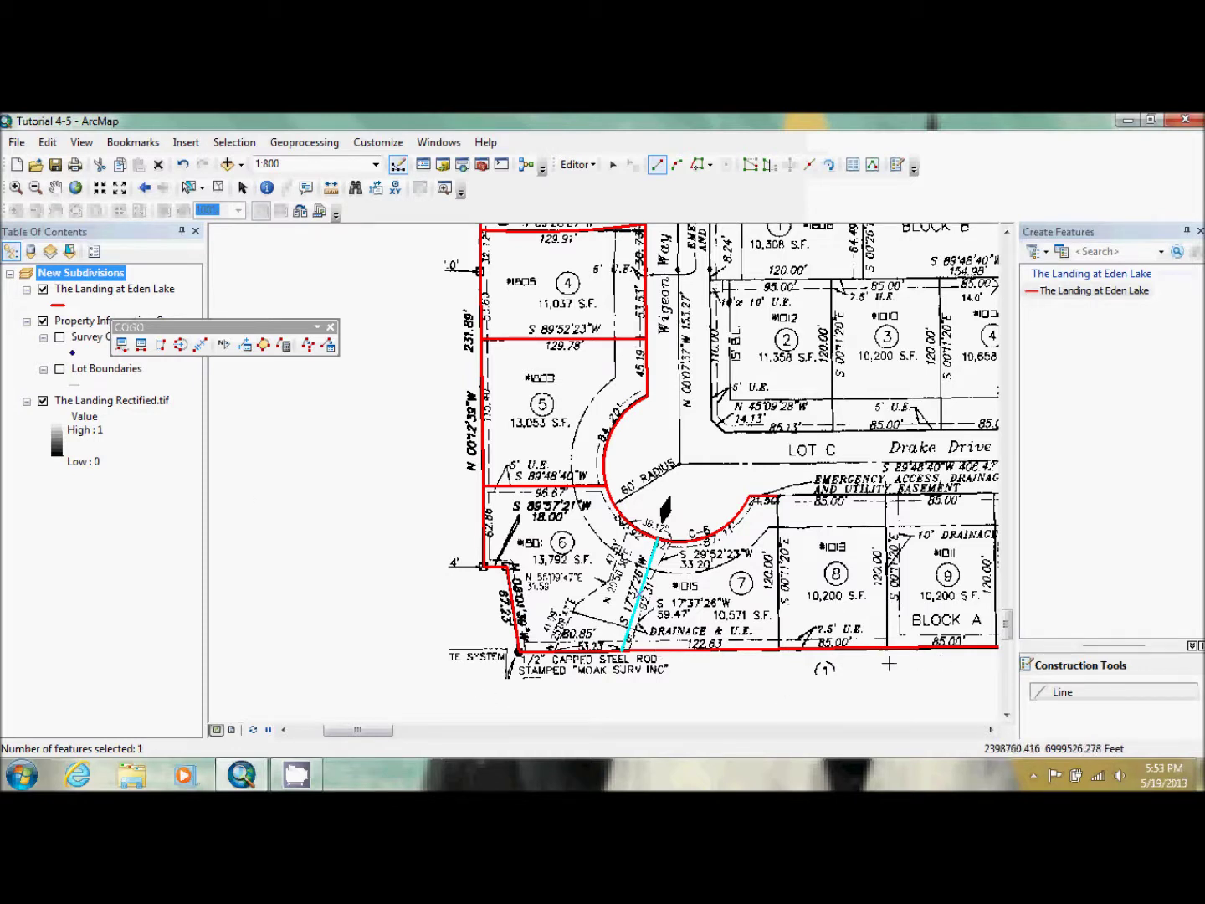
Step: Examine the end vertex of the lot line between lots 6 and 7 where it meets the south boundary
left_click(15, 189)
left_click_drag(596, 633, 659, 677)
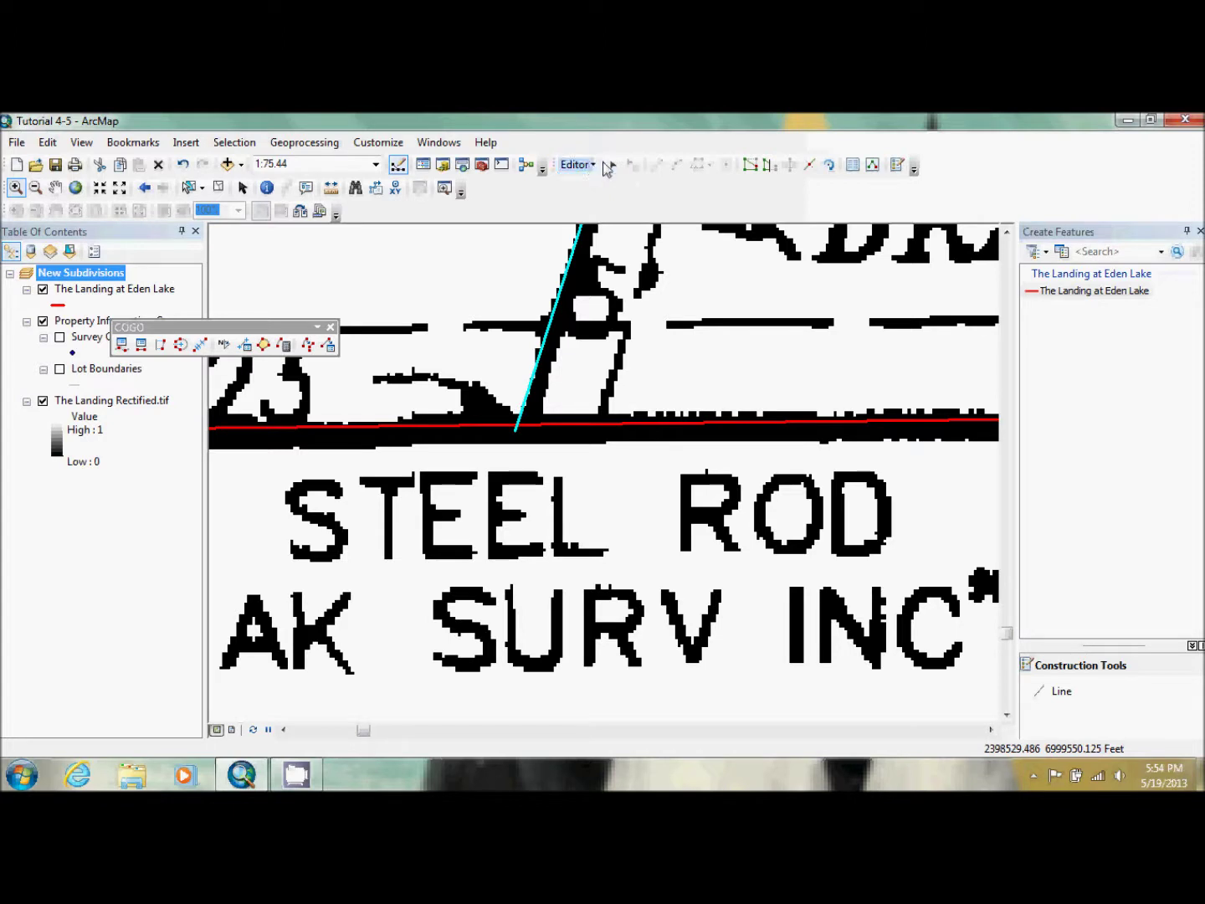
double_click(553, 333)
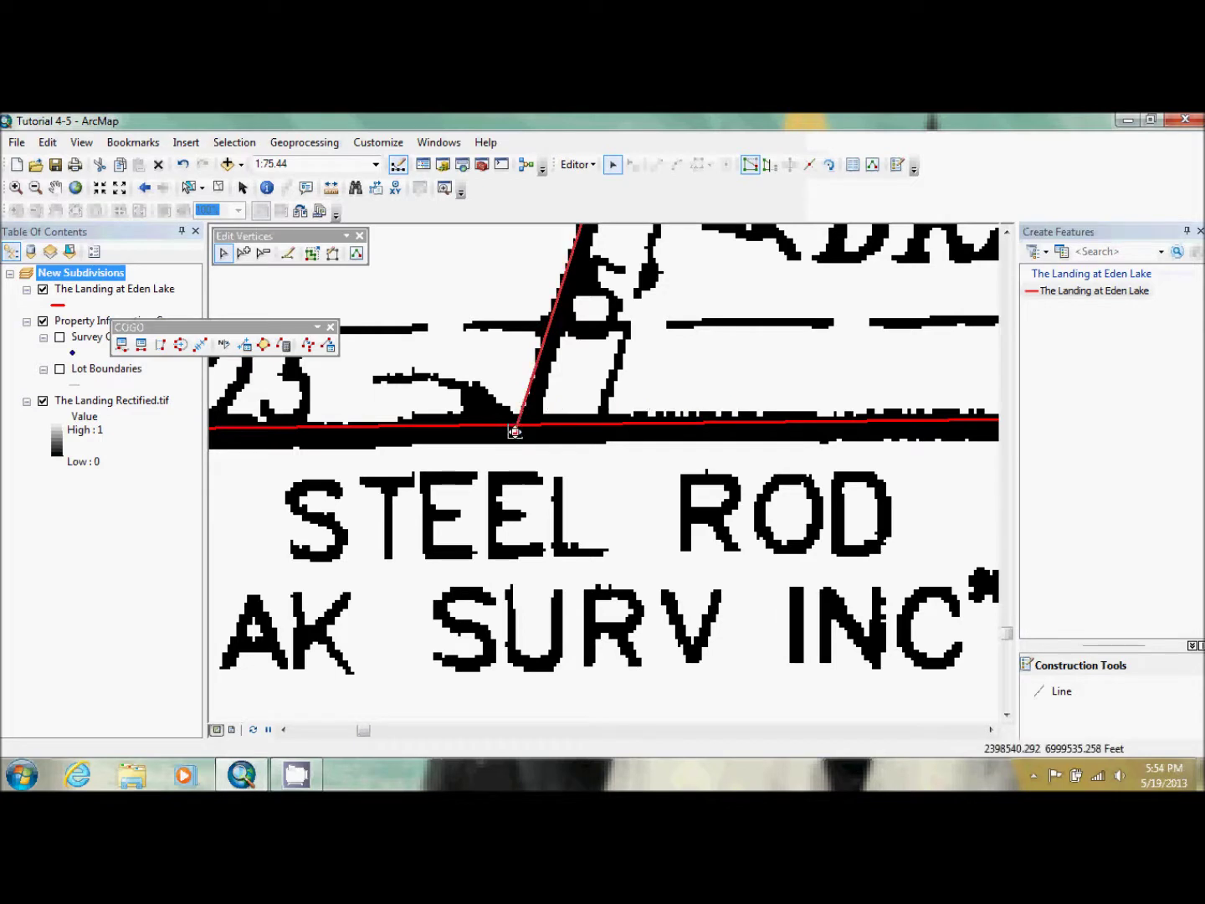
left_click(528, 400)
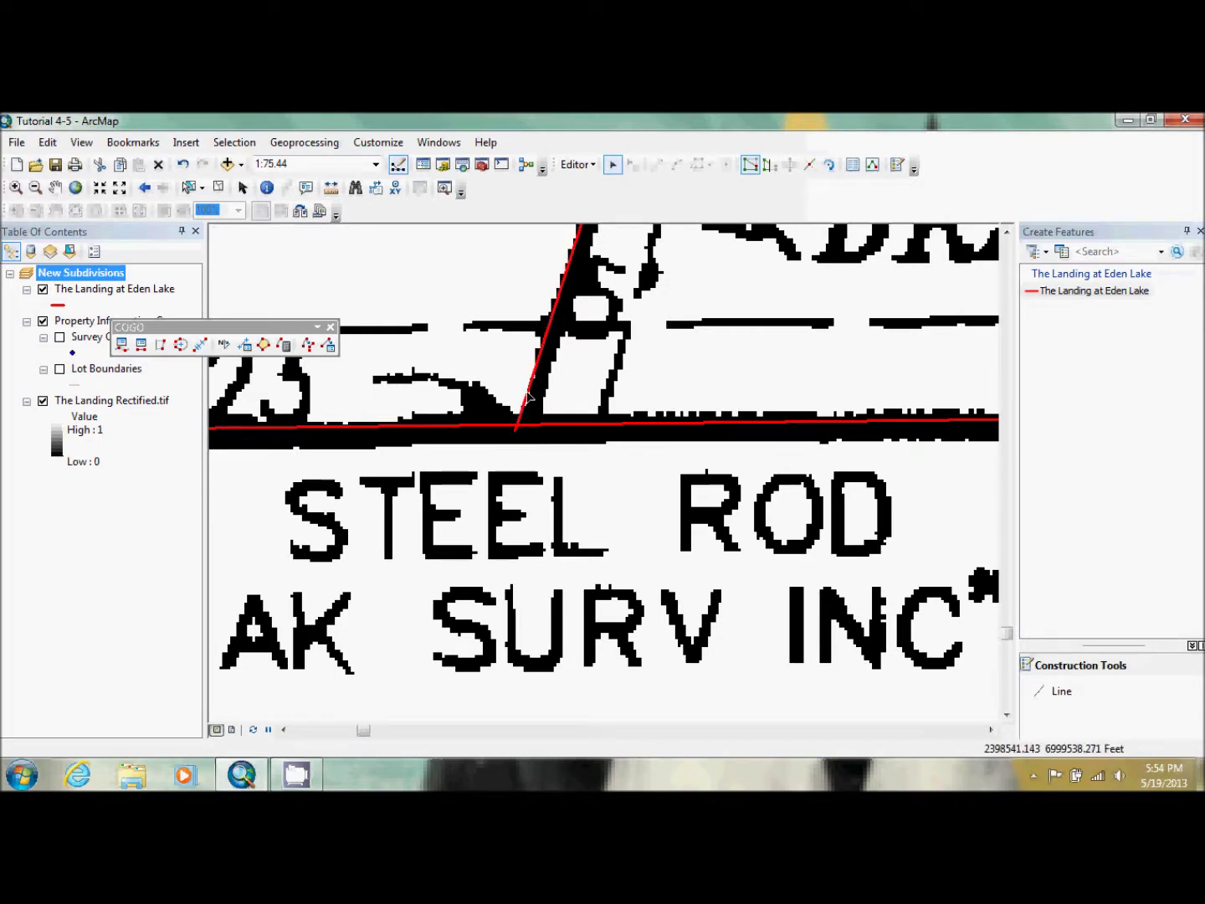
double_click(530, 395)
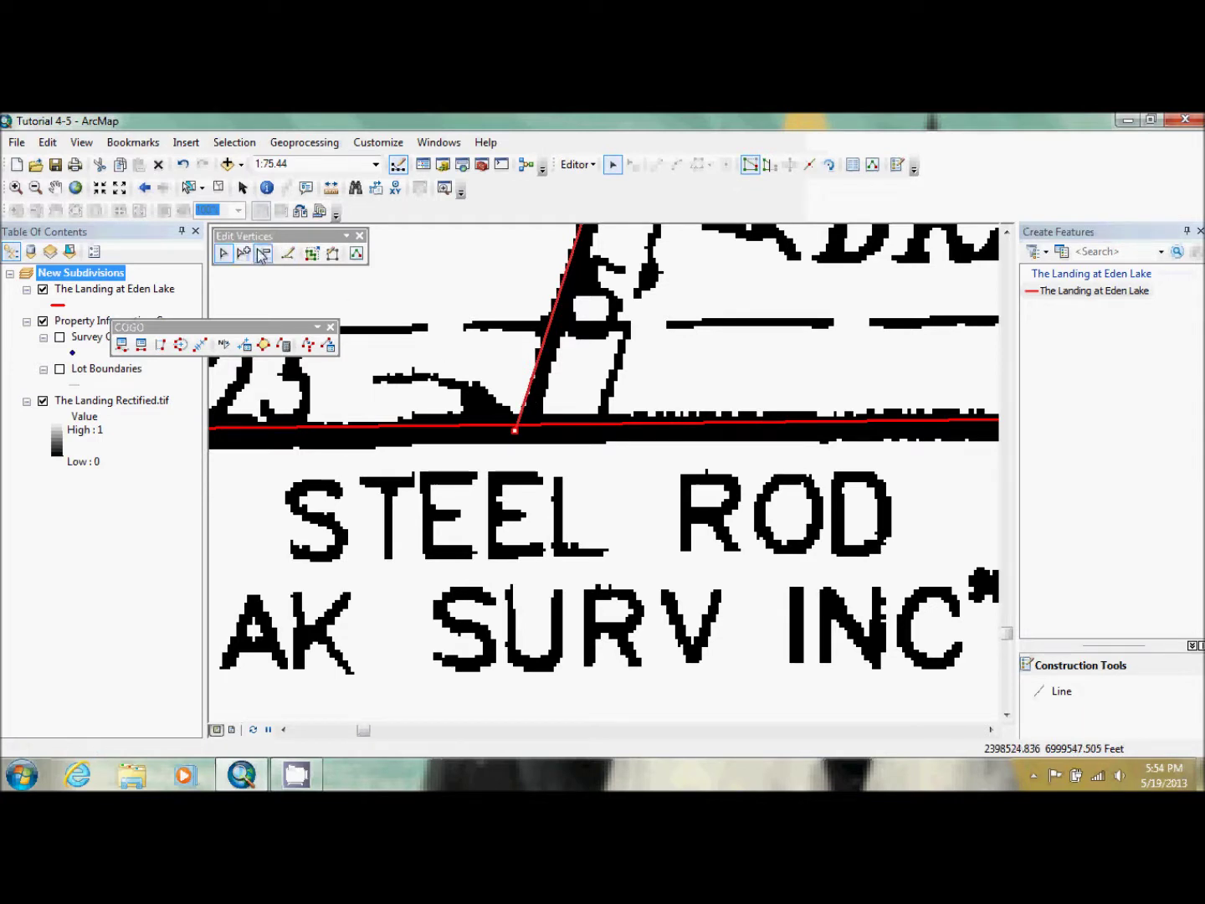
left_click(332, 254)
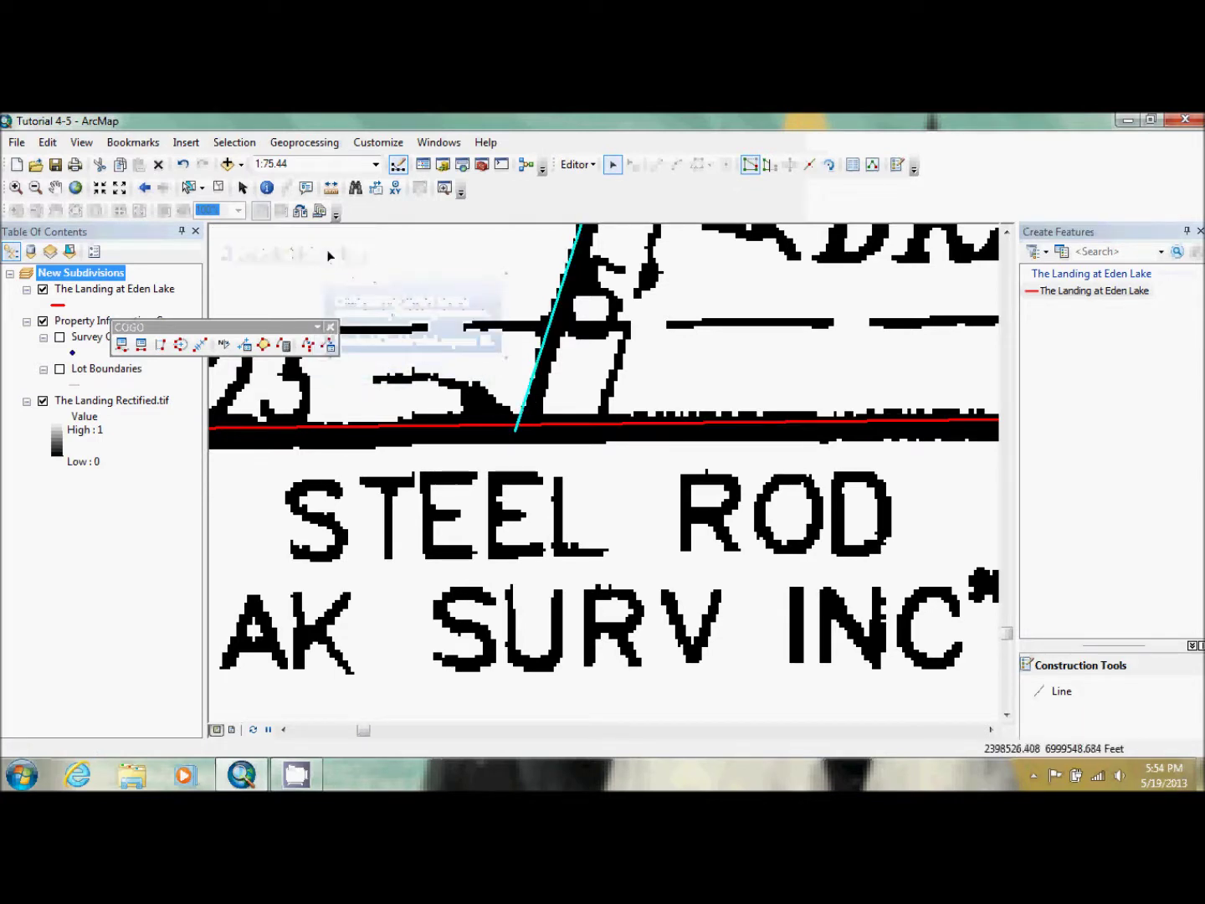
left_click(145, 187)
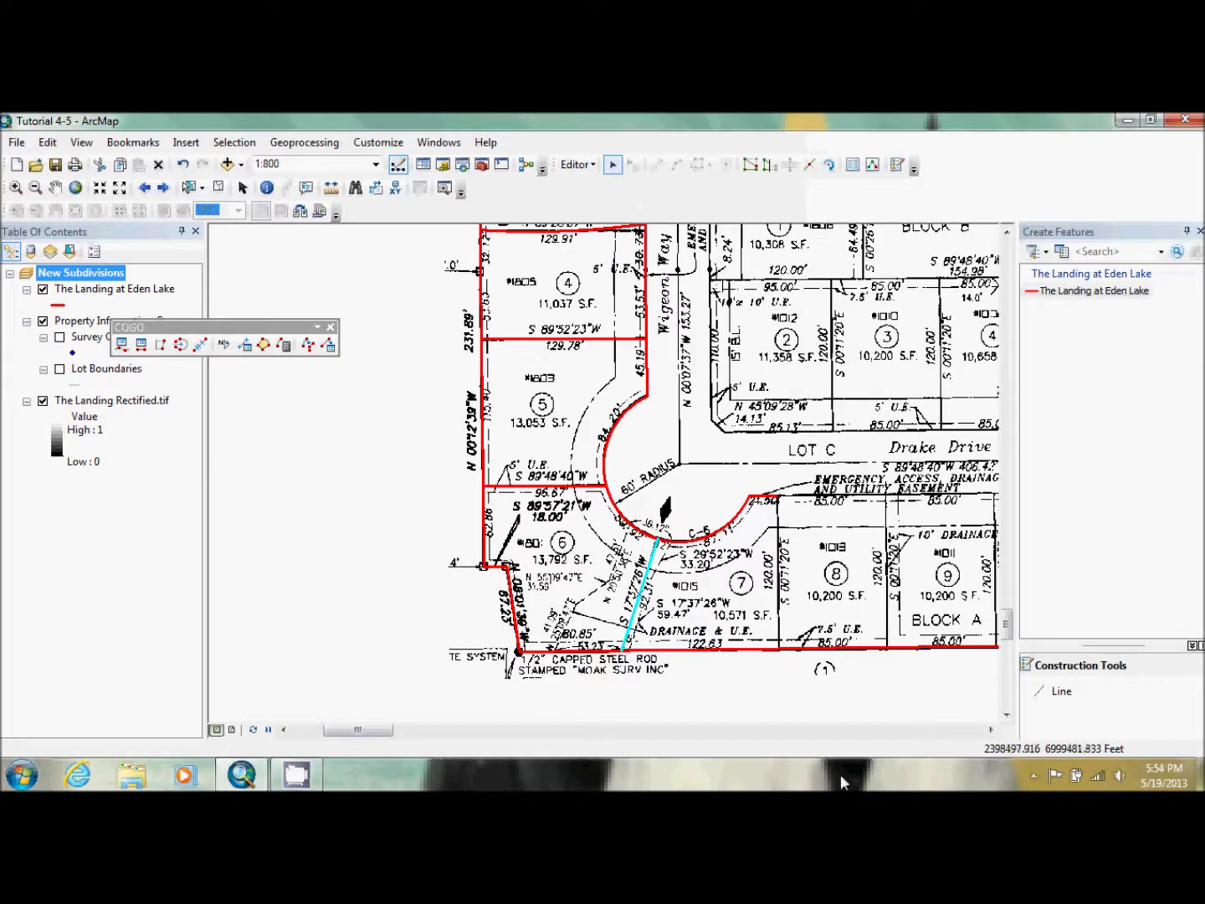
Step: Draw the Drake Drive frontage line from the corner between lots 7 and 8 straight past lot 11, ending with an end point arc to the cul-de-sac
left_click(991, 730)
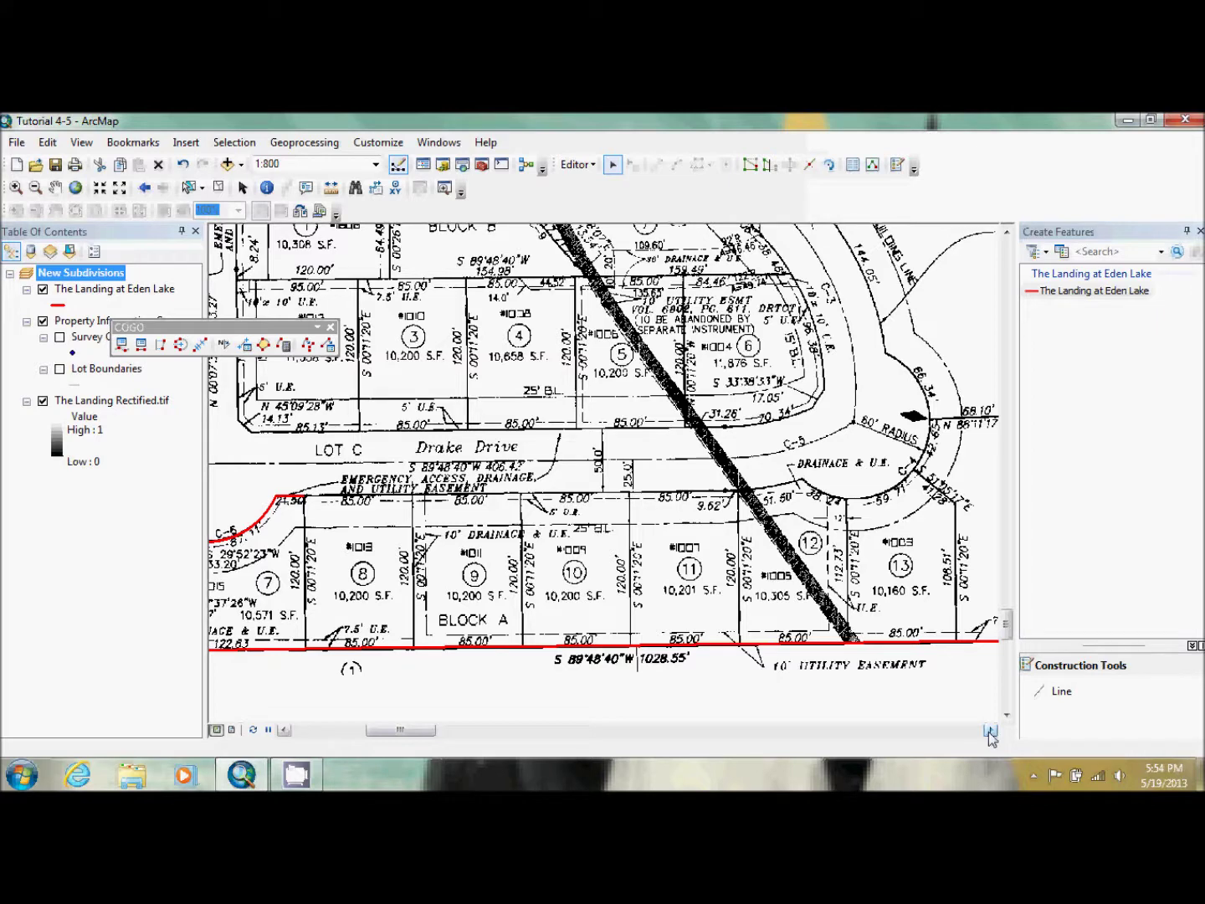
left_click(1088, 291)
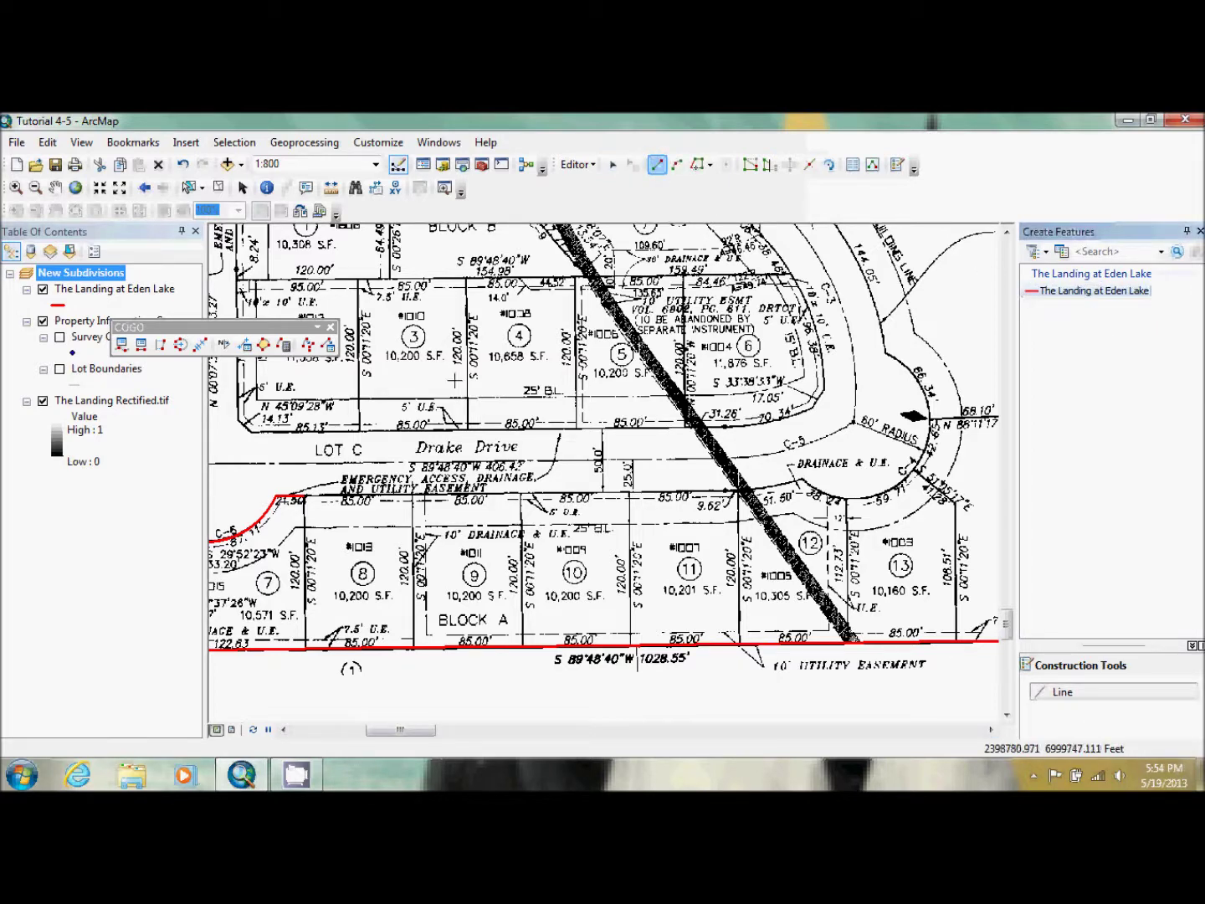
left_click(308, 499)
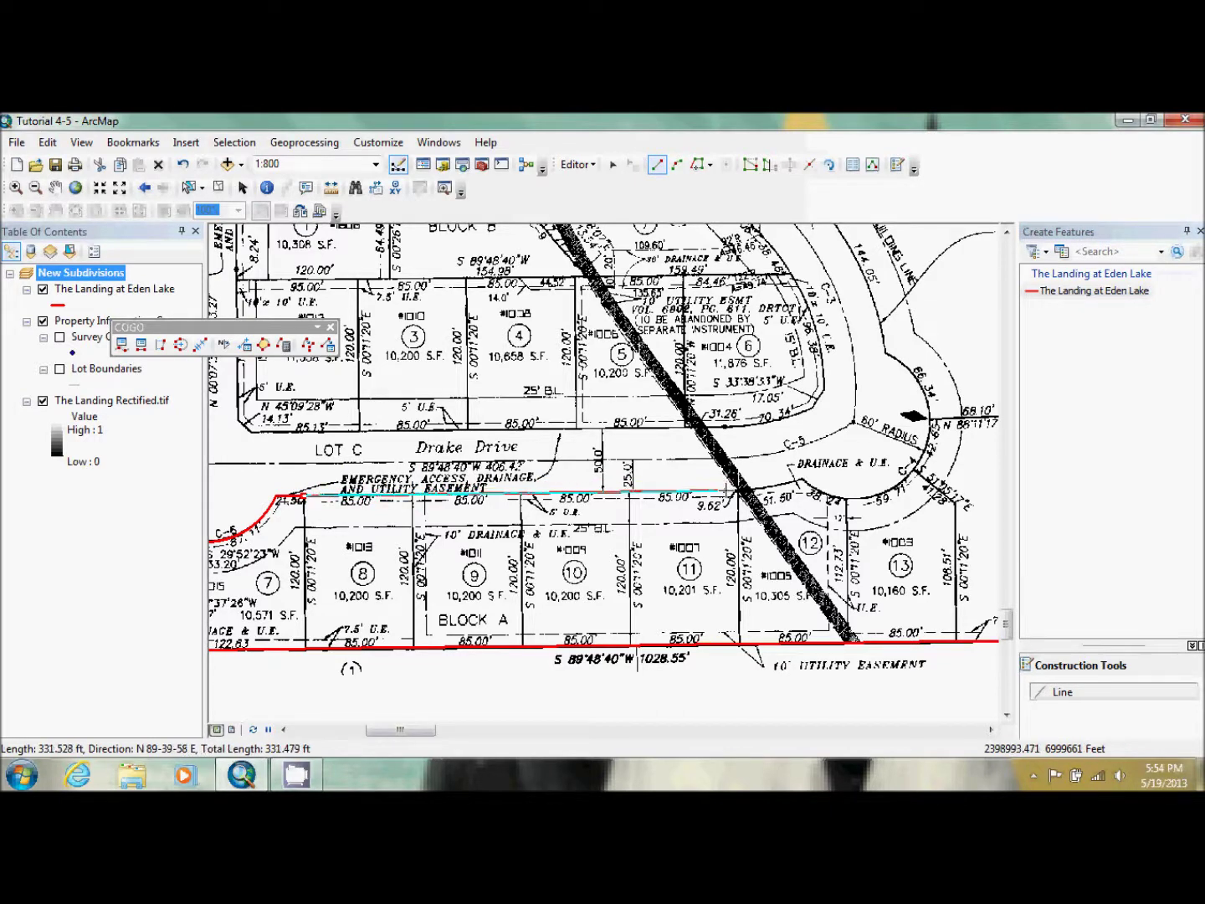
left_click(725, 492)
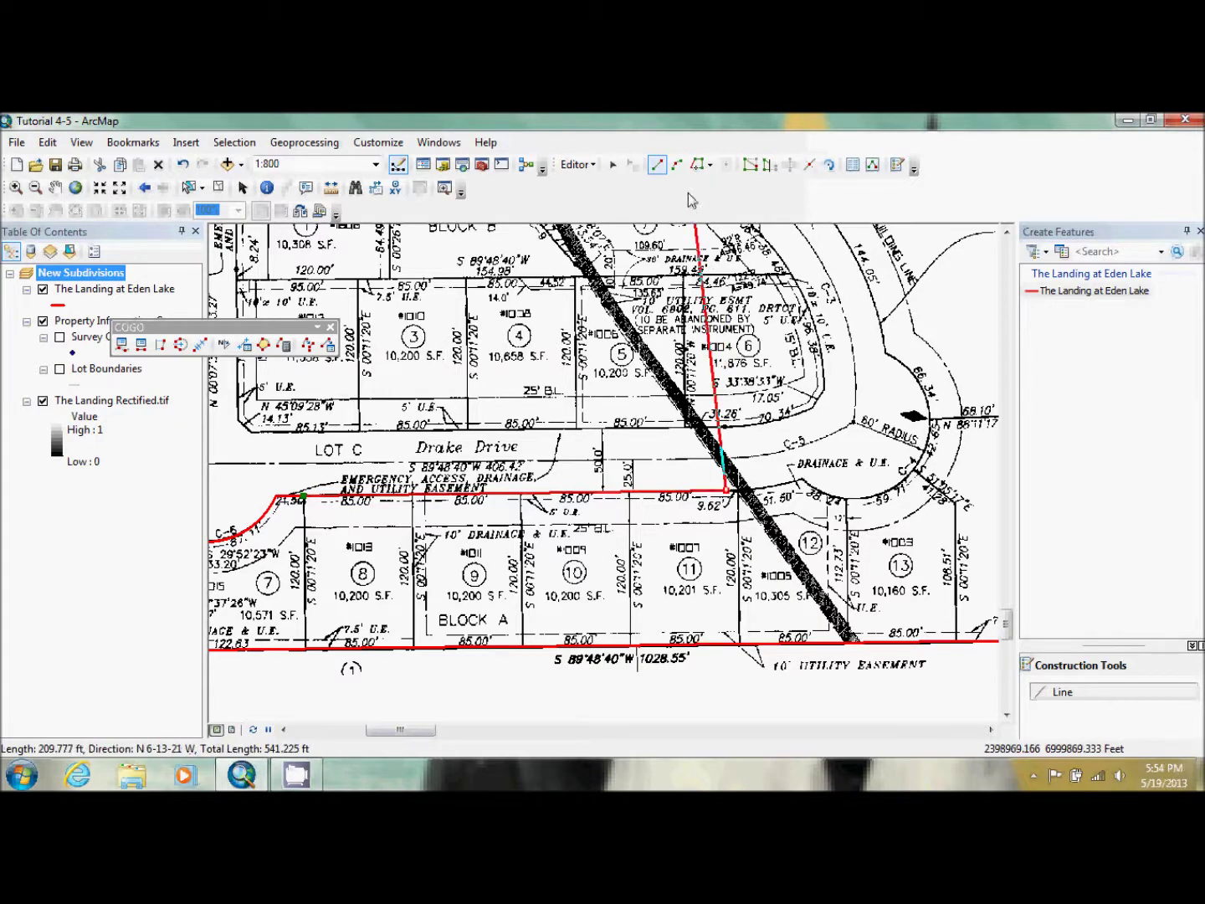
left_click(677, 165)
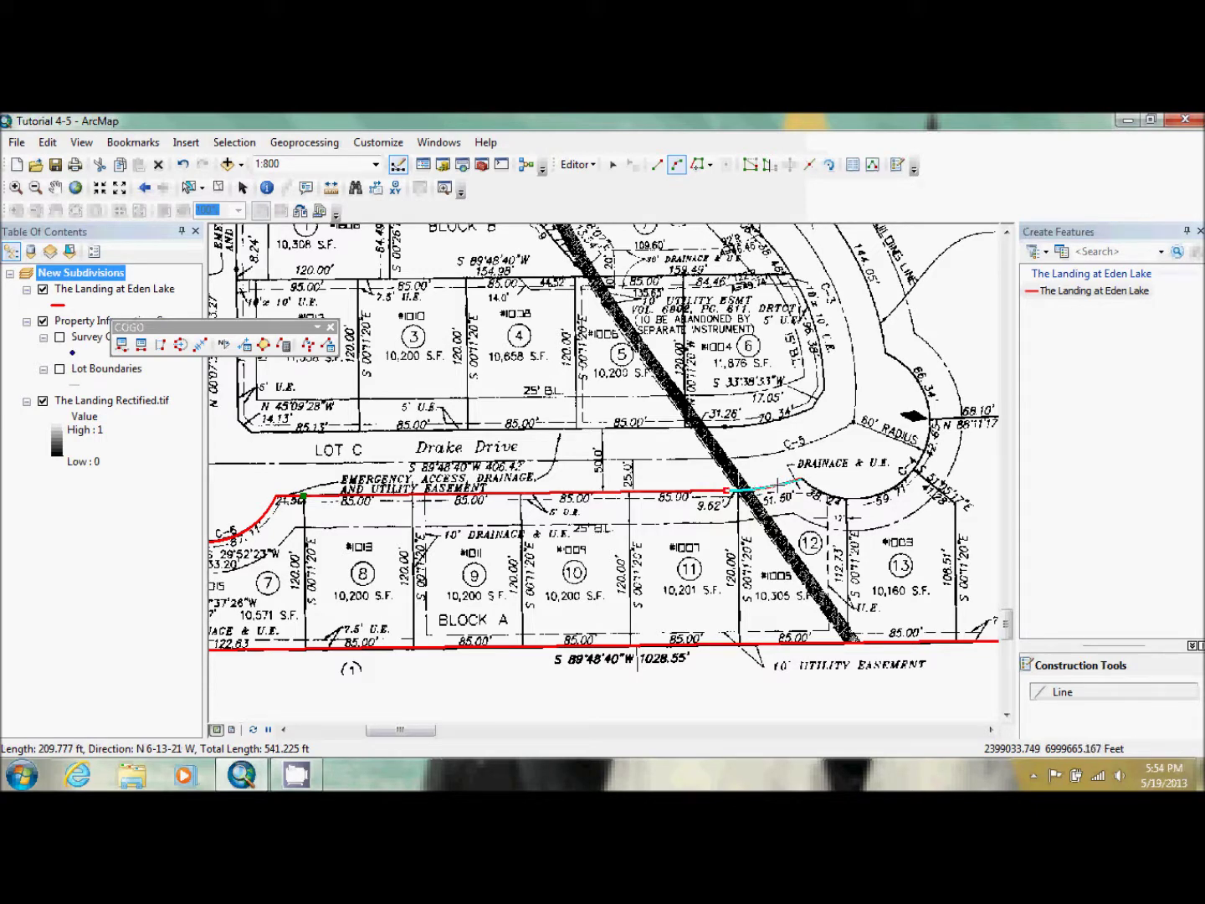
left_click(800, 478)
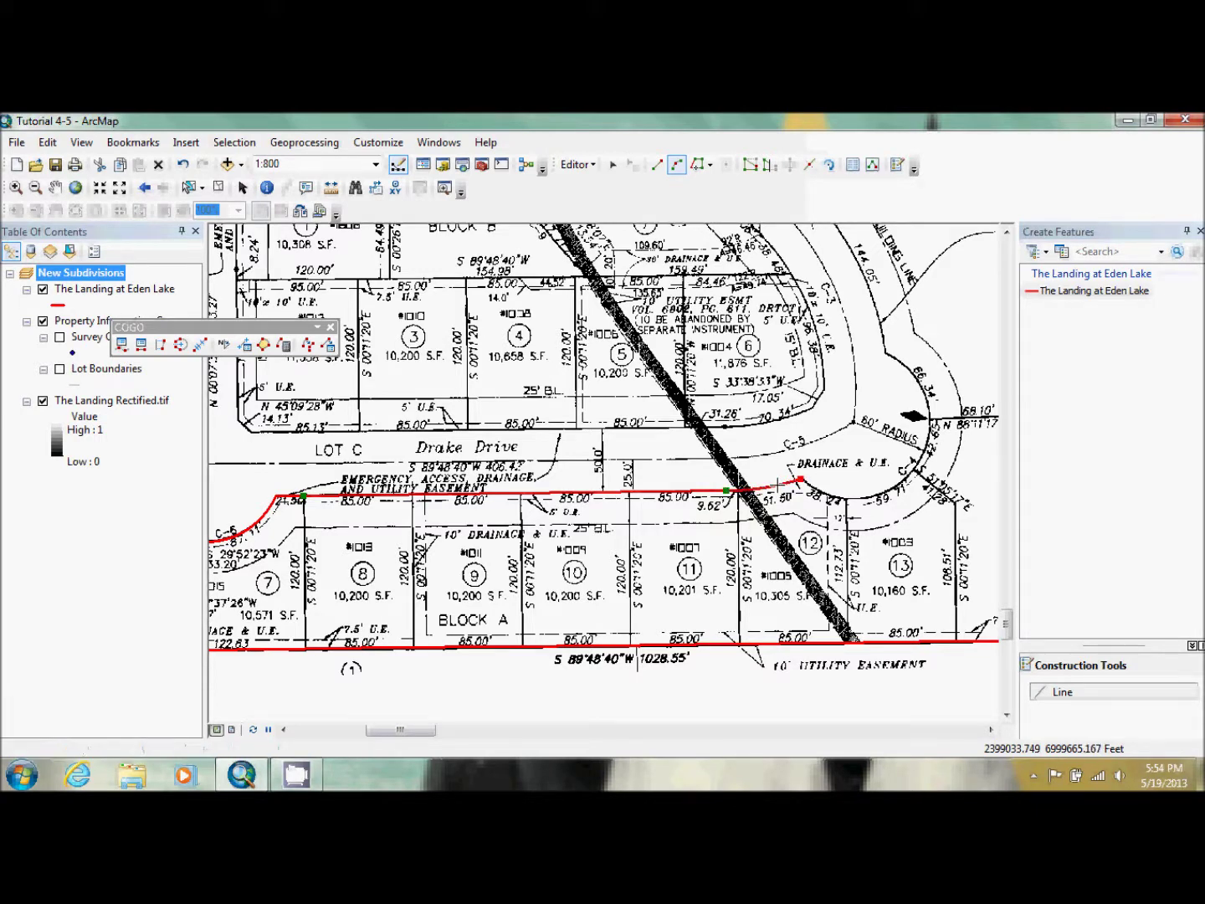
right_click(752, 485)
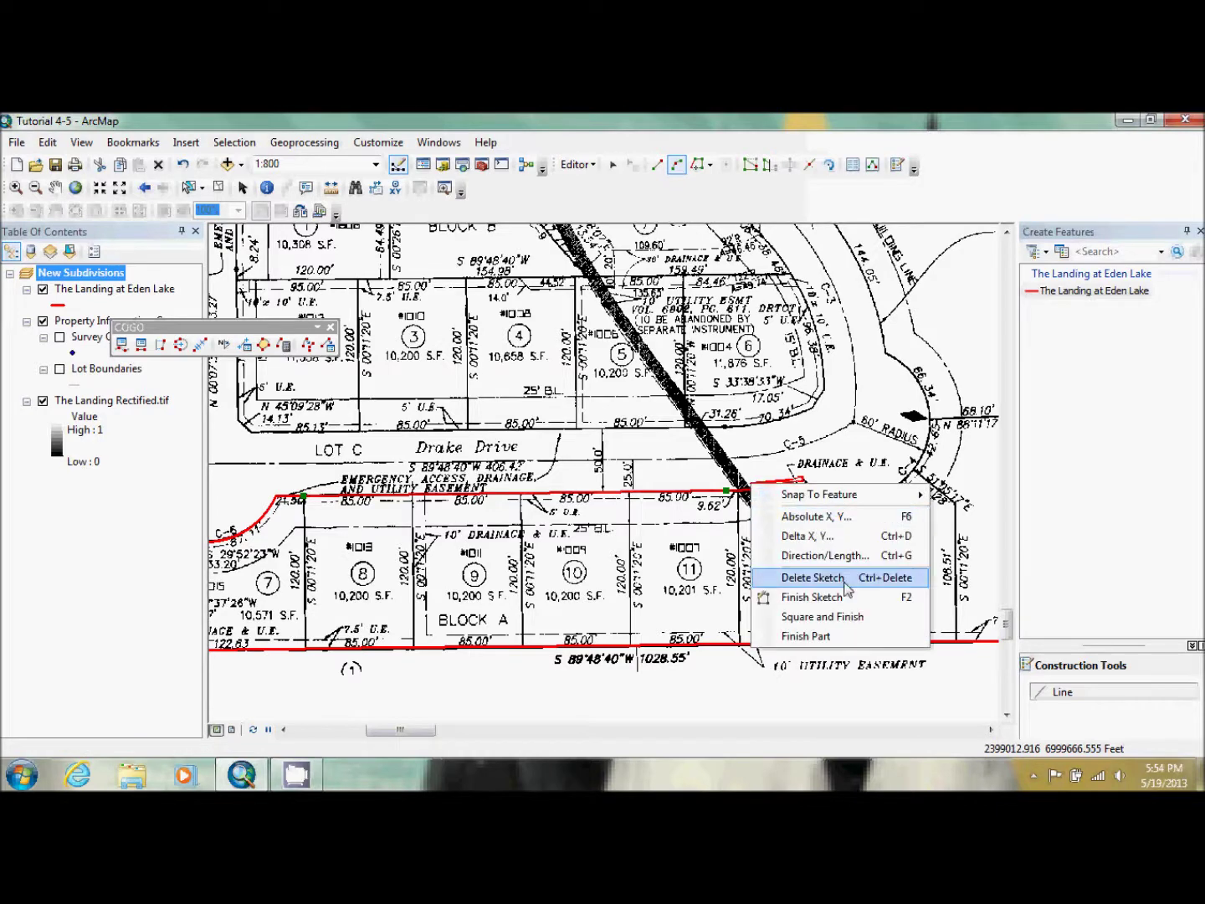
left_click(817, 597)
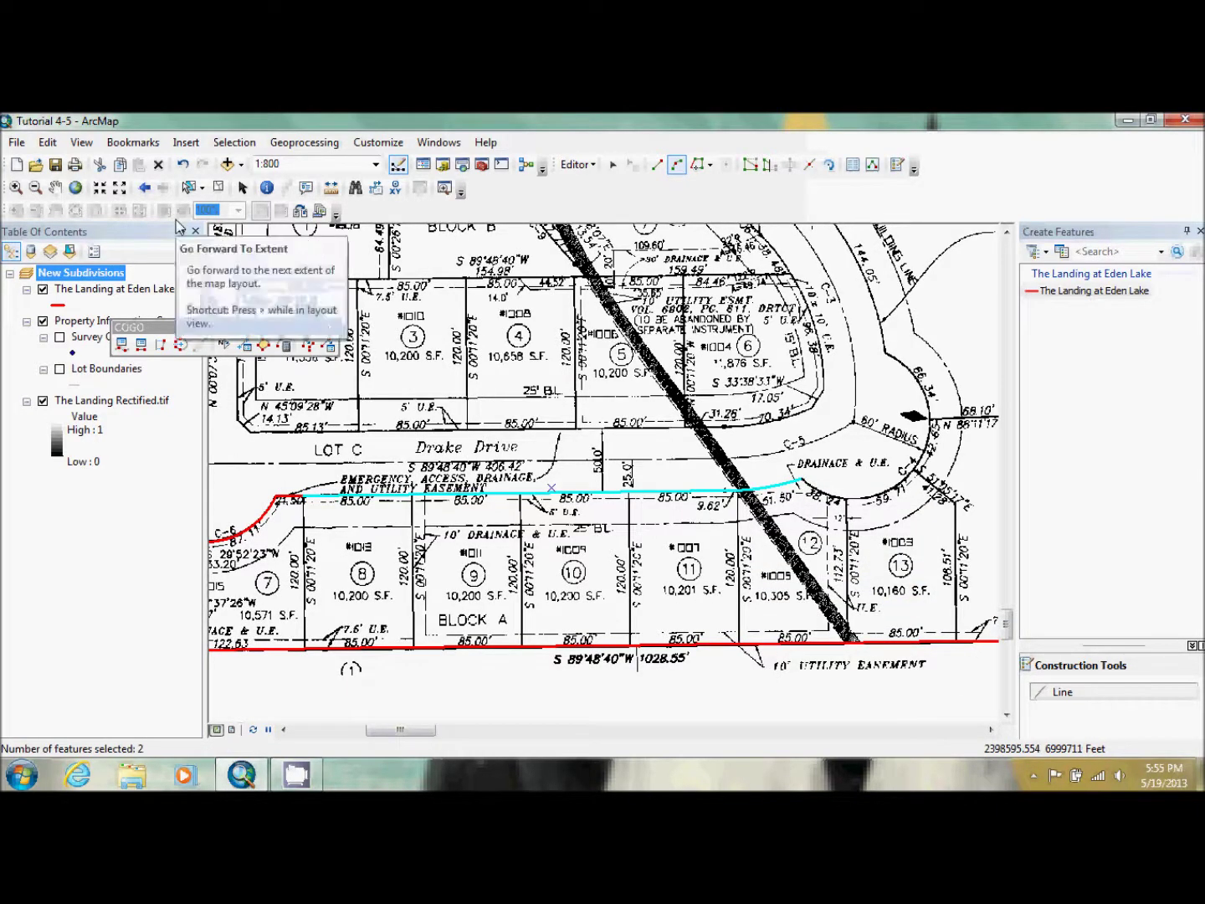
Step: Draw a straight line segment over the lot line between lots 7 and 8, stopping short of the south boundary
left_click(658, 164)
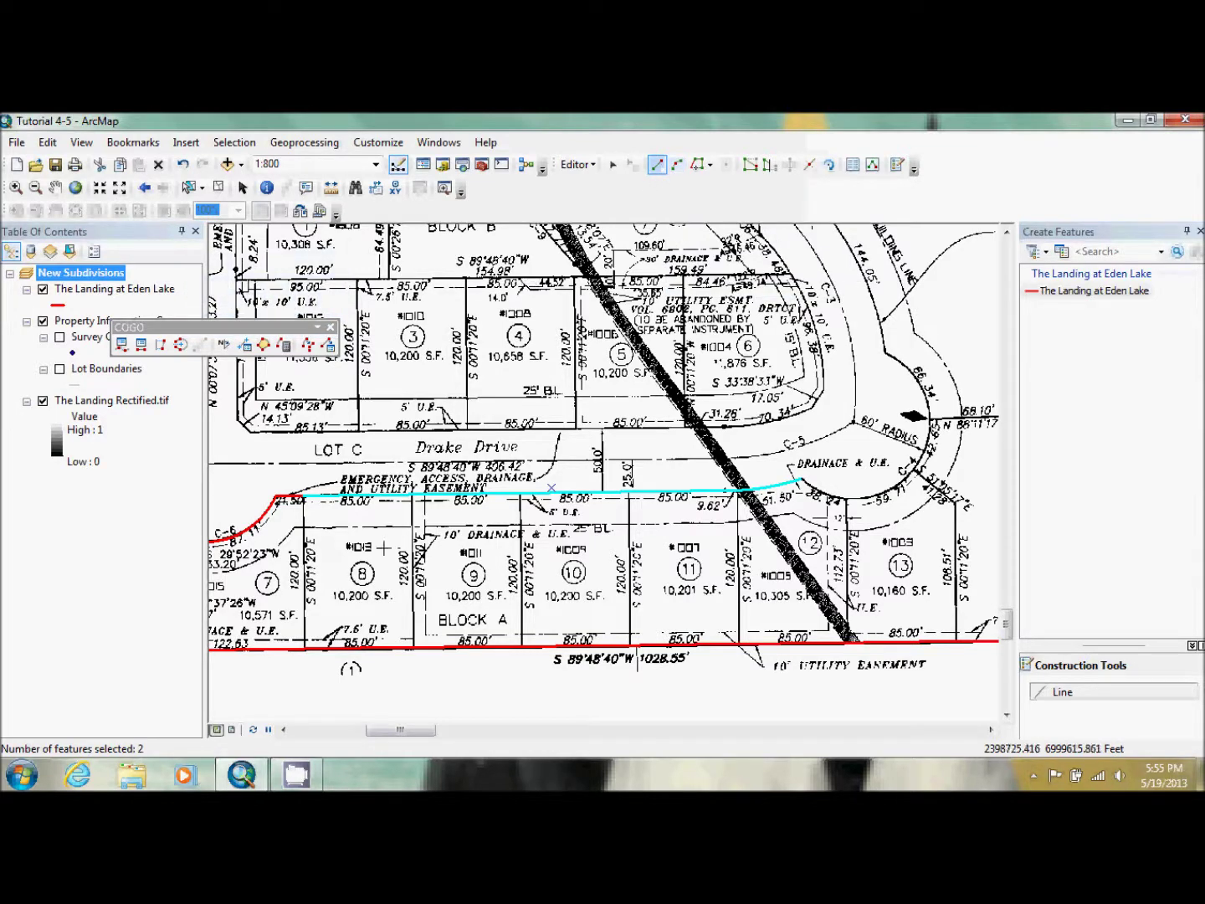
left_click(306, 613)
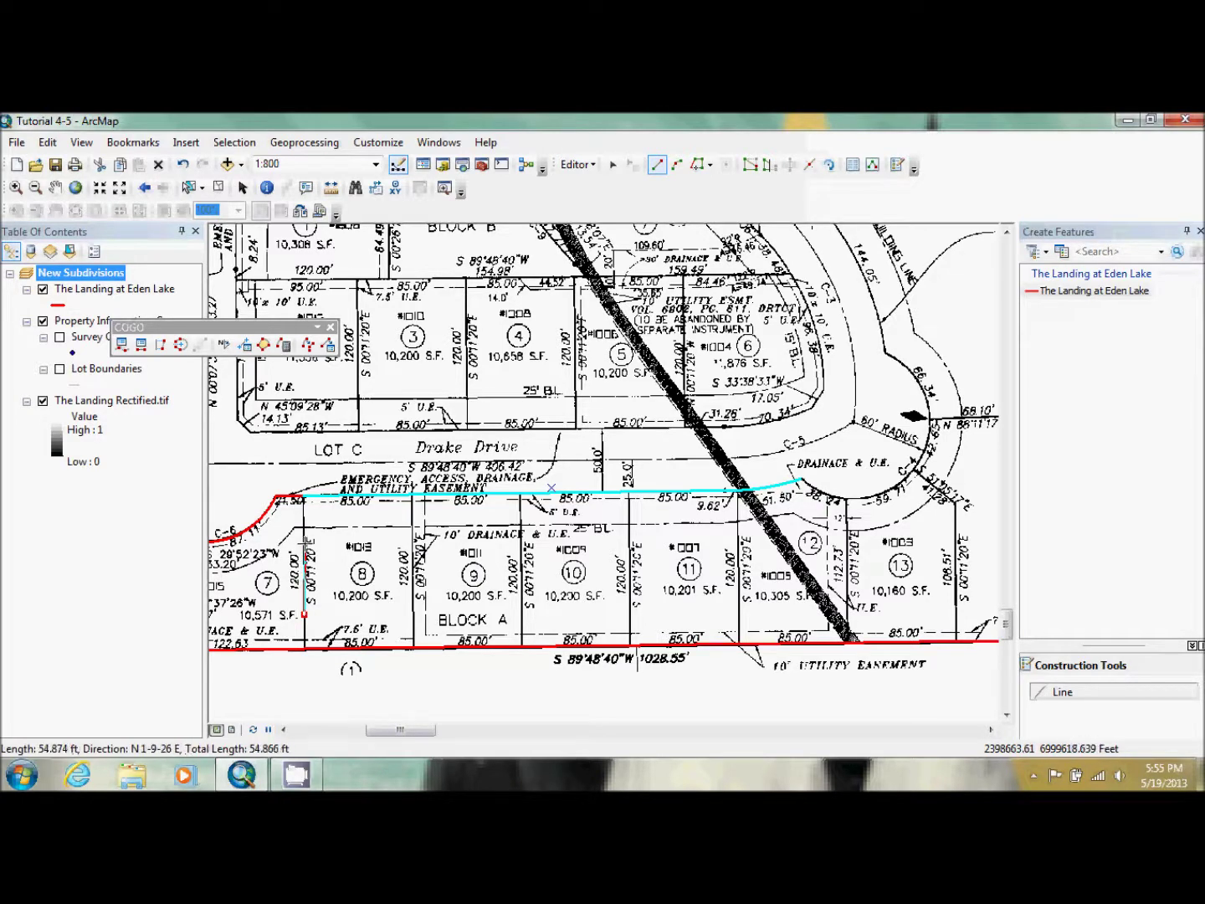
left_click(304, 496)
right_click(304, 526)
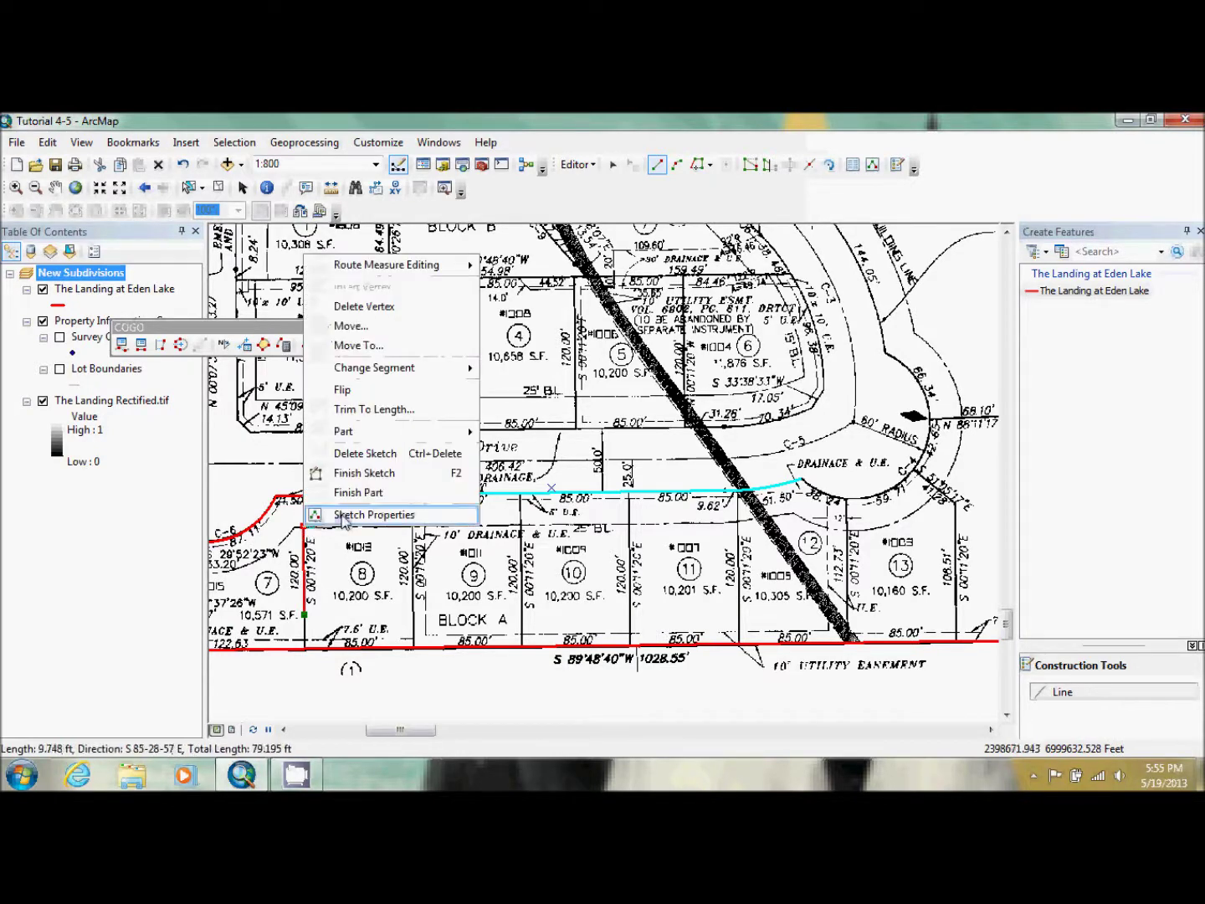
left_click(379, 493)
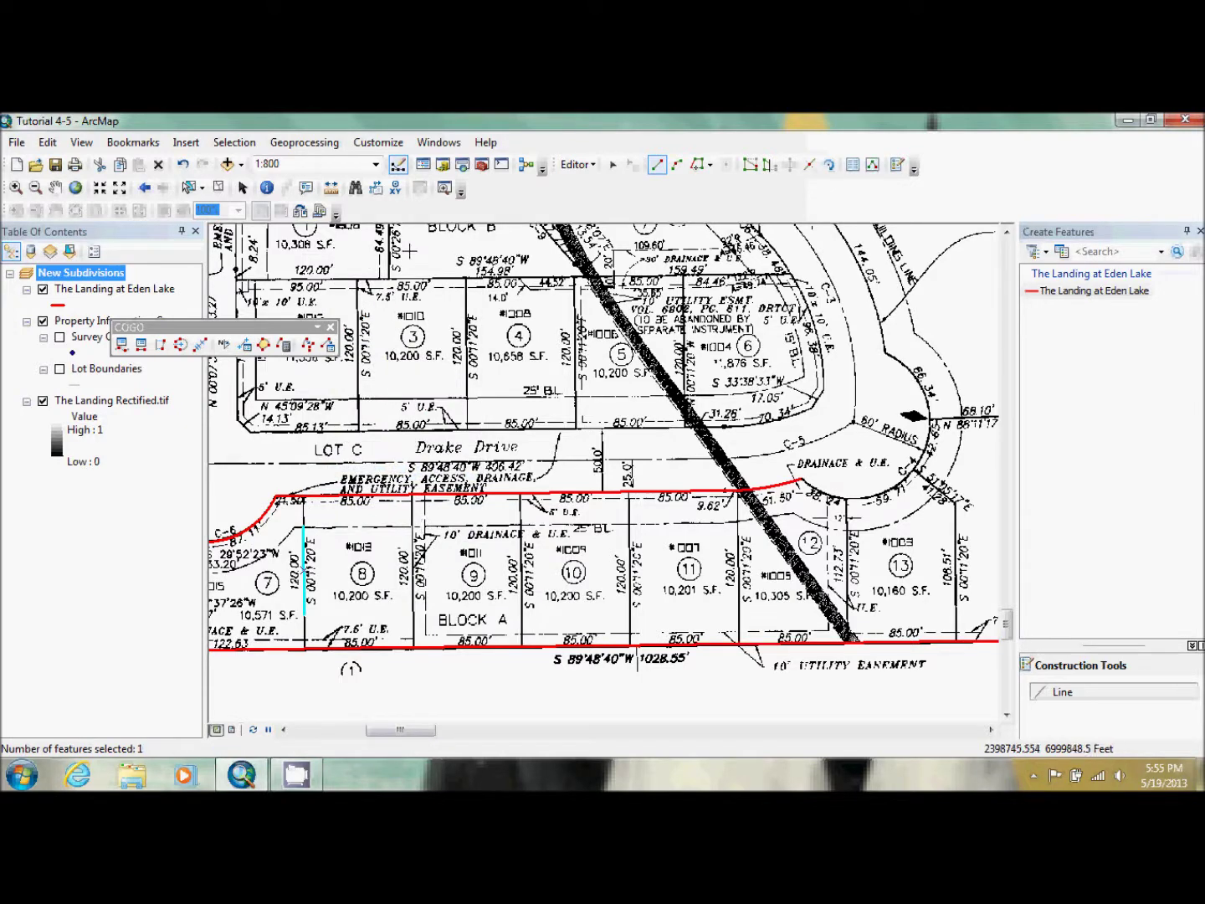
Step: Display the Advanced Editing tools
left_click(379, 142)
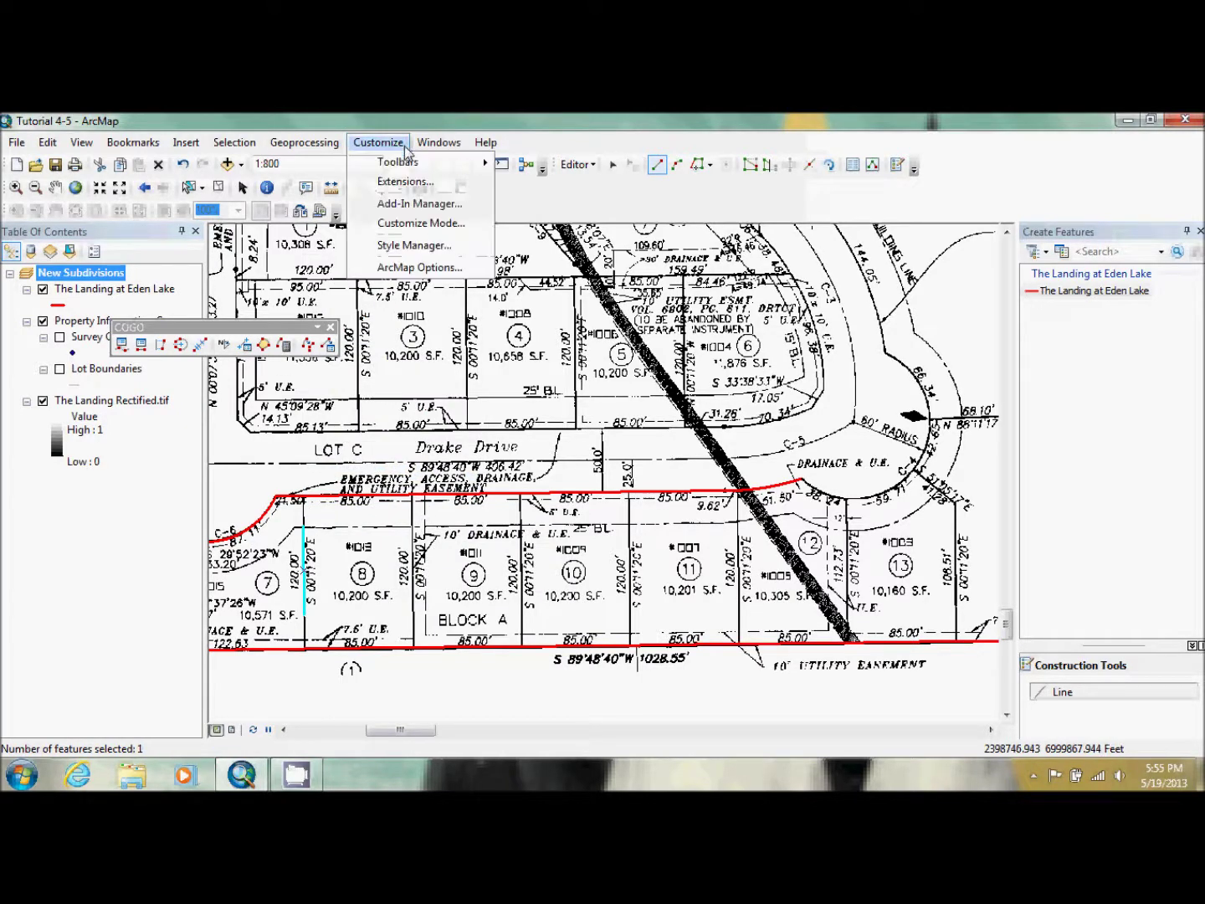
mouse_move(439, 142)
mouse_move(378, 142)
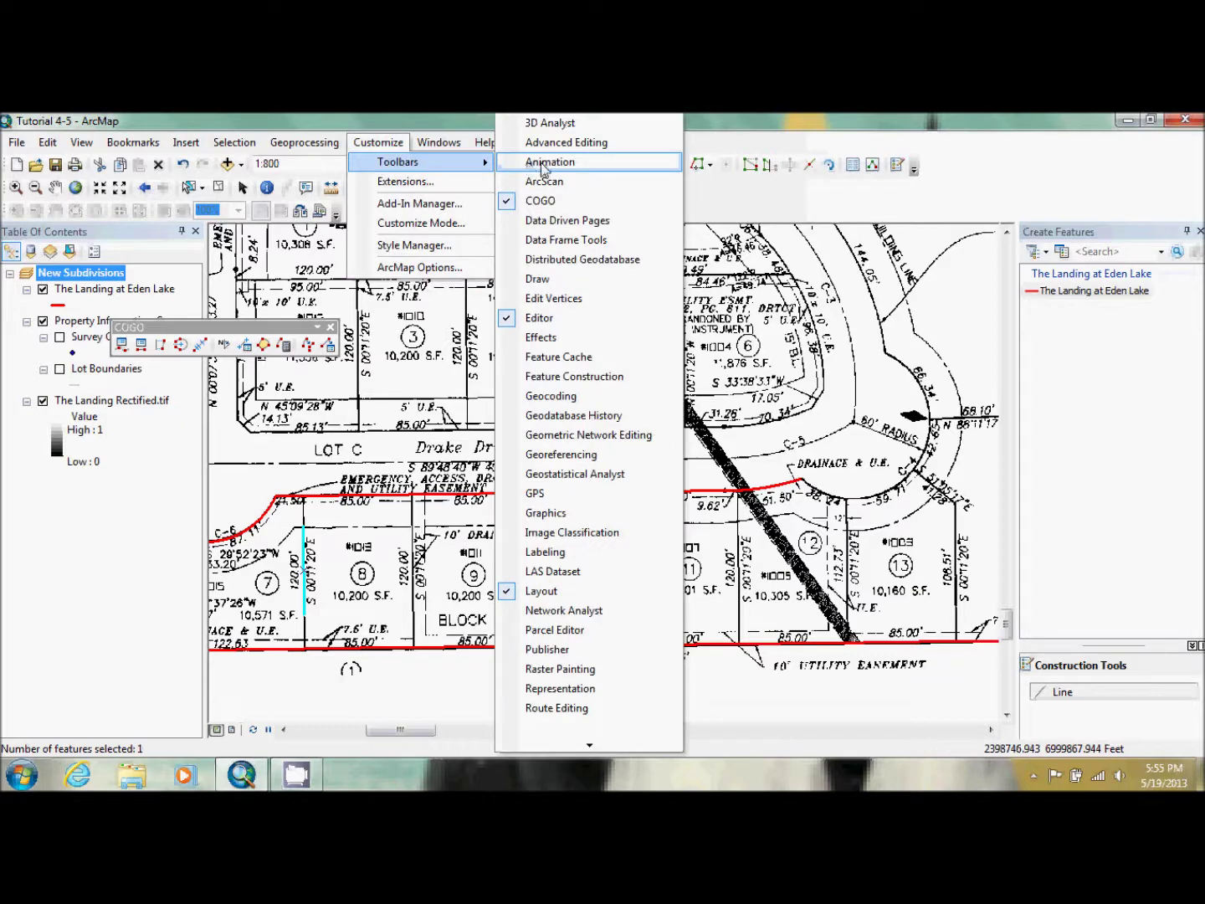
left_click(568, 145)
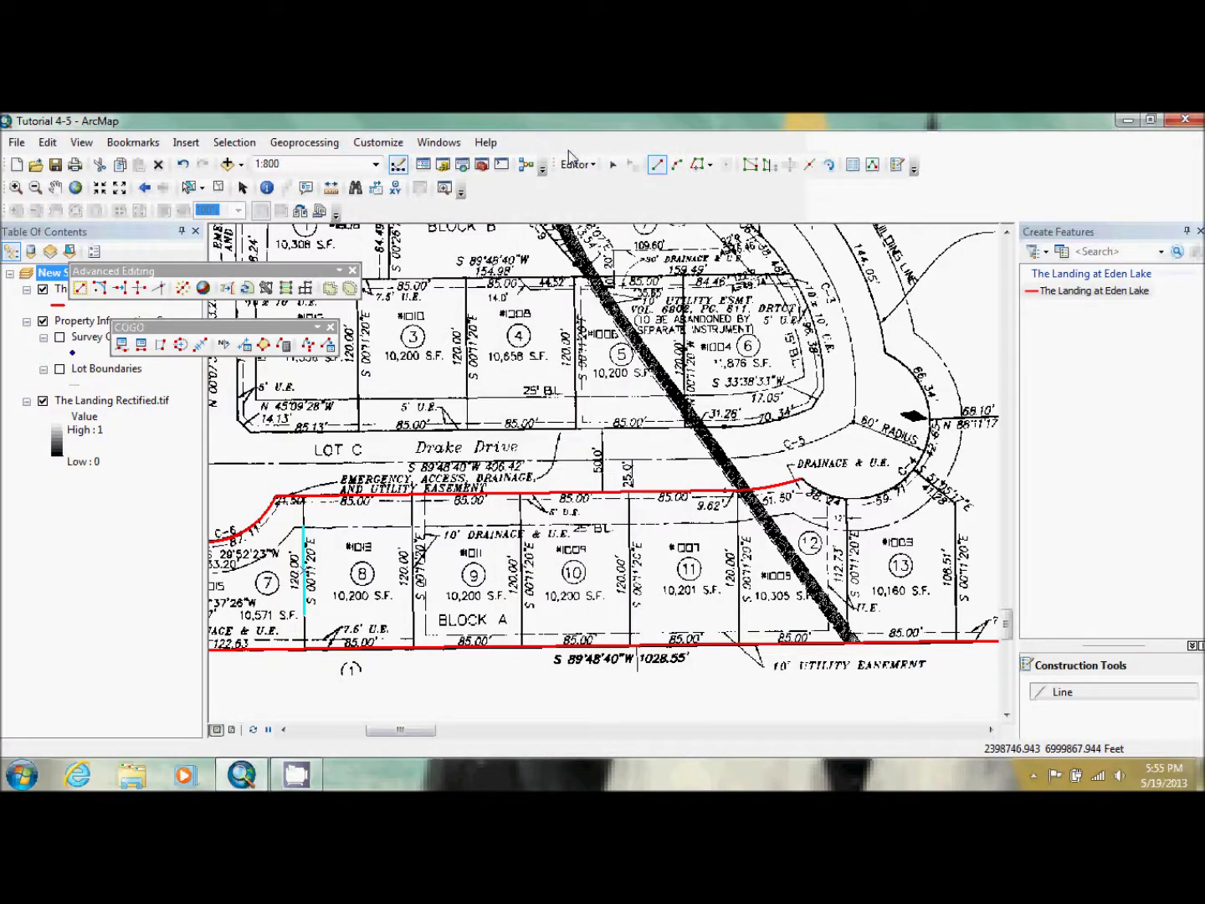
Step: Copy the line between lots 7 and 8 onto the lot lines 8/9, 9/10, 10/11 and 11/12 in The Landing at Eden Lake layer, then clear the selection
left_click(79, 290)
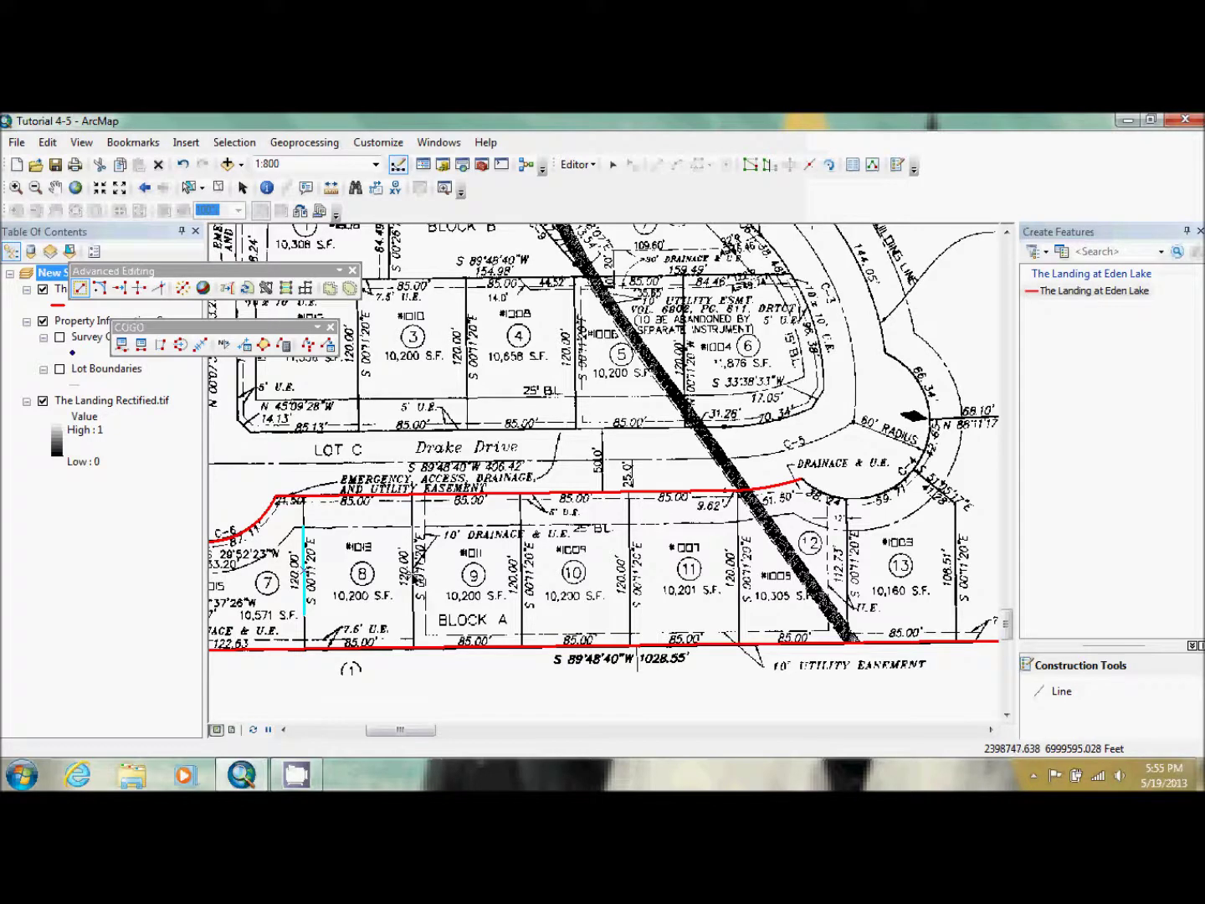
left_click(424, 574)
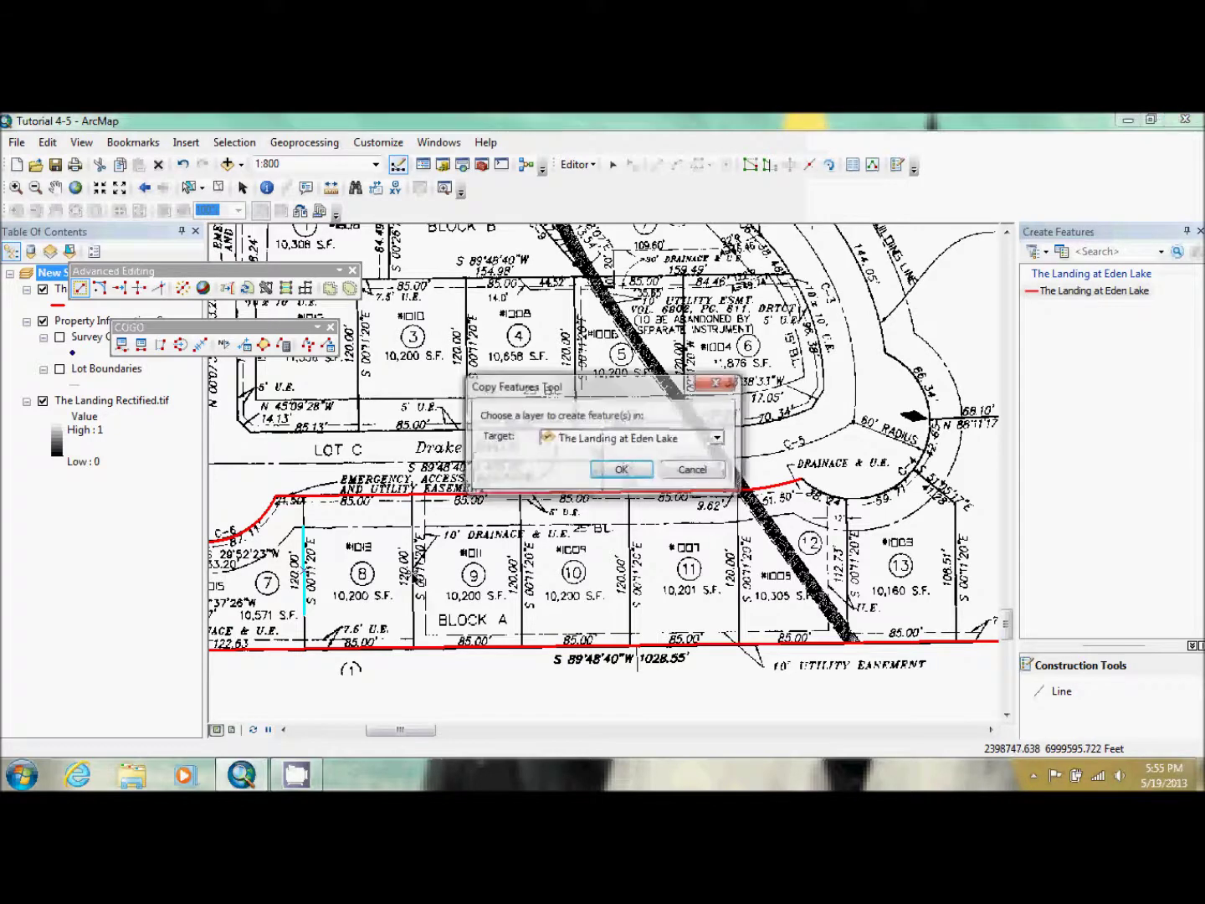
left_click(621, 471)
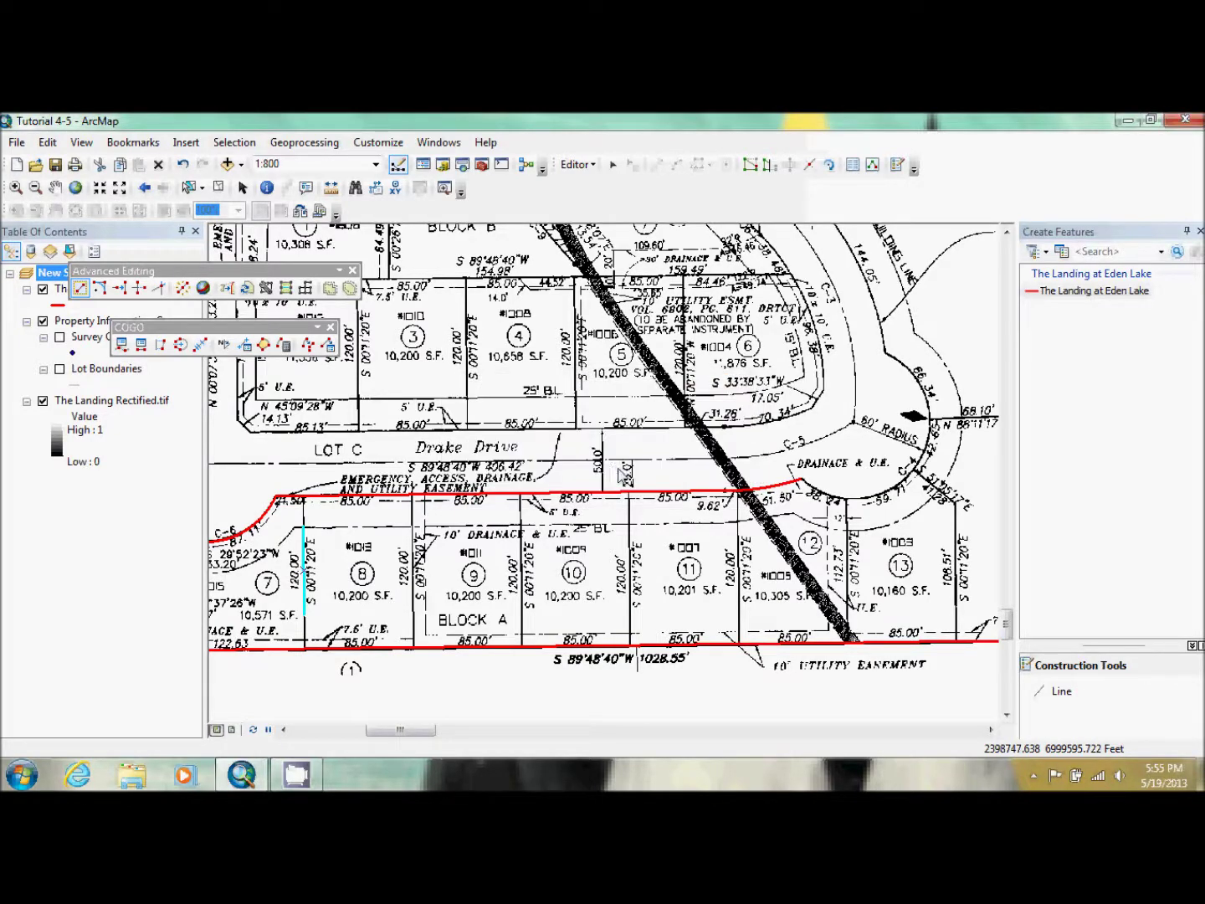
left_click(521, 576)
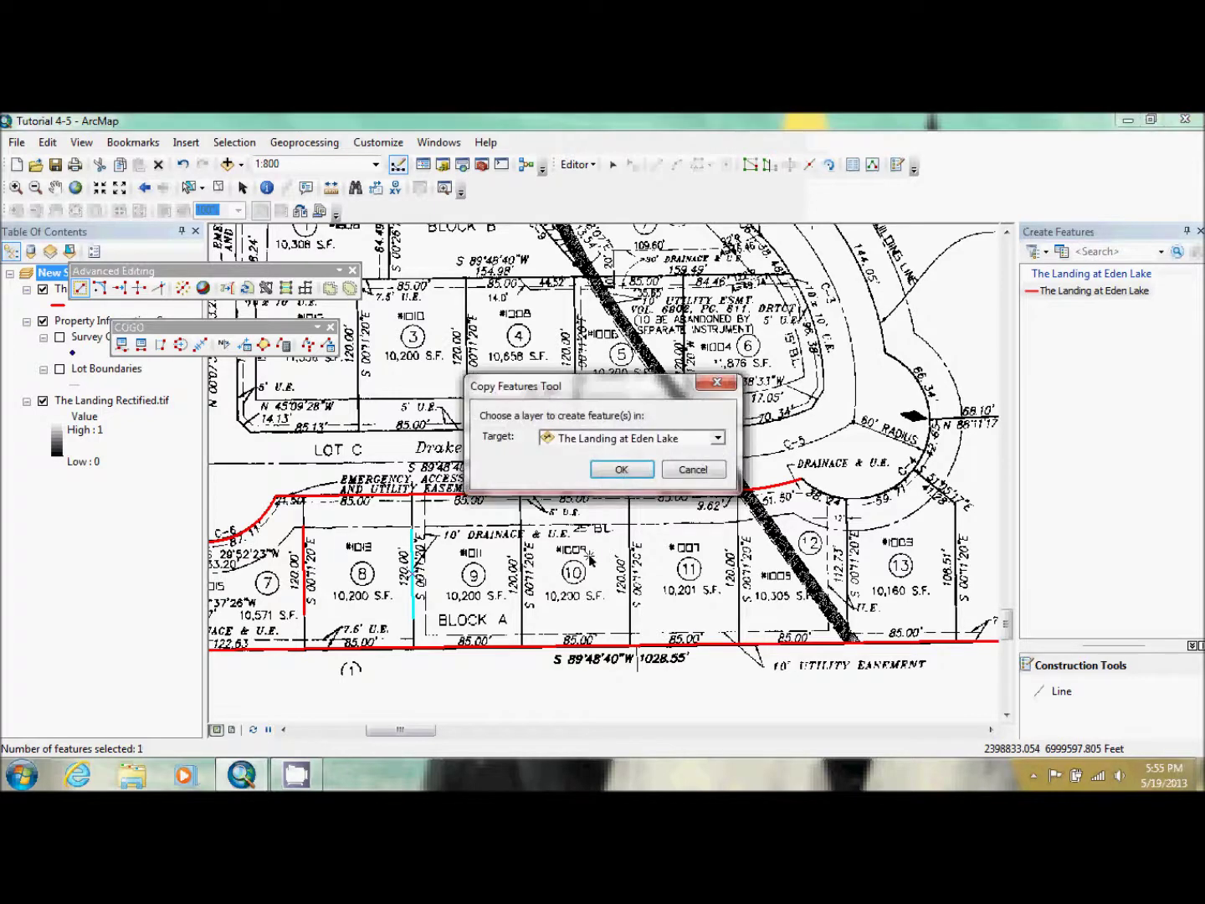
left_click(614, 472)
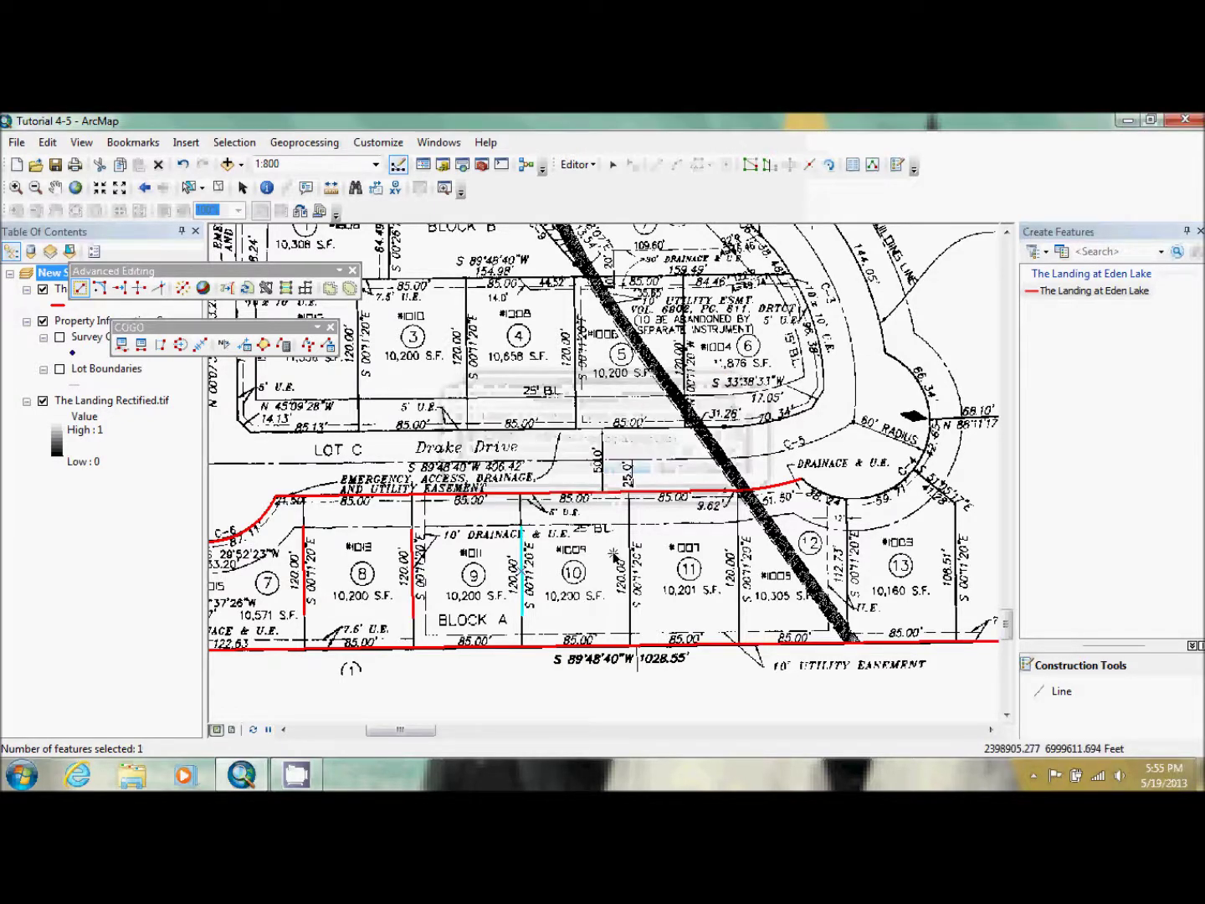
left_click(629, 566)
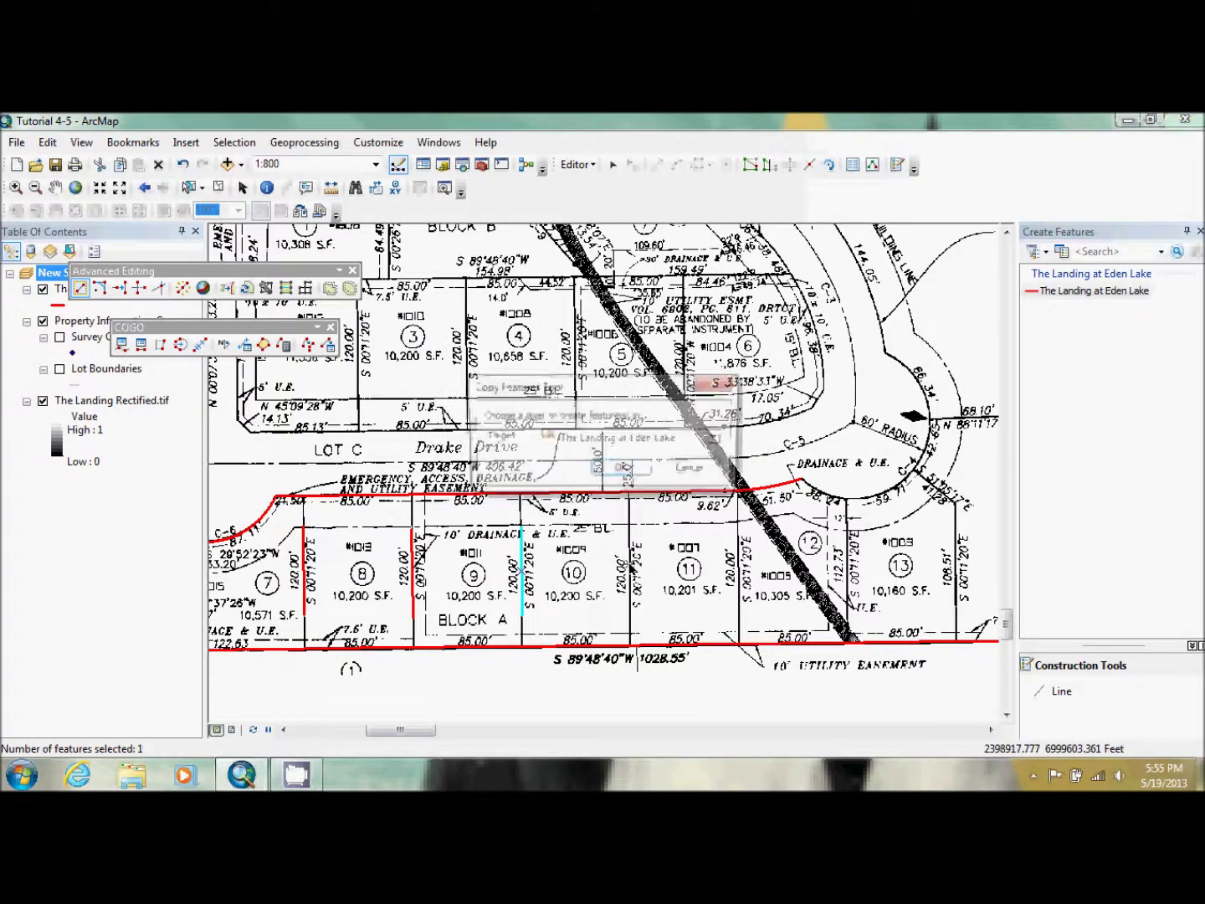
left_click(622, 471)
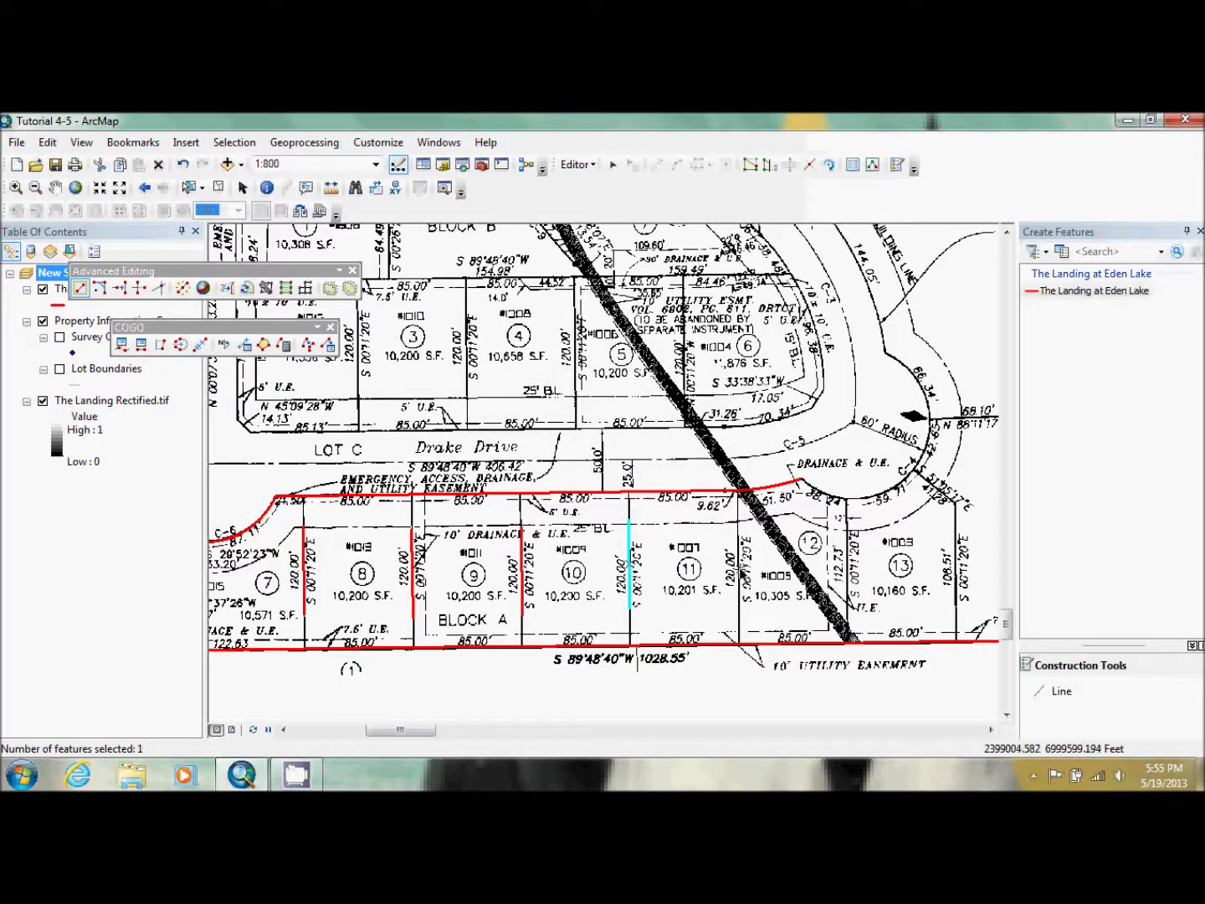
left_click(740, 572)
left_click(621, 469)
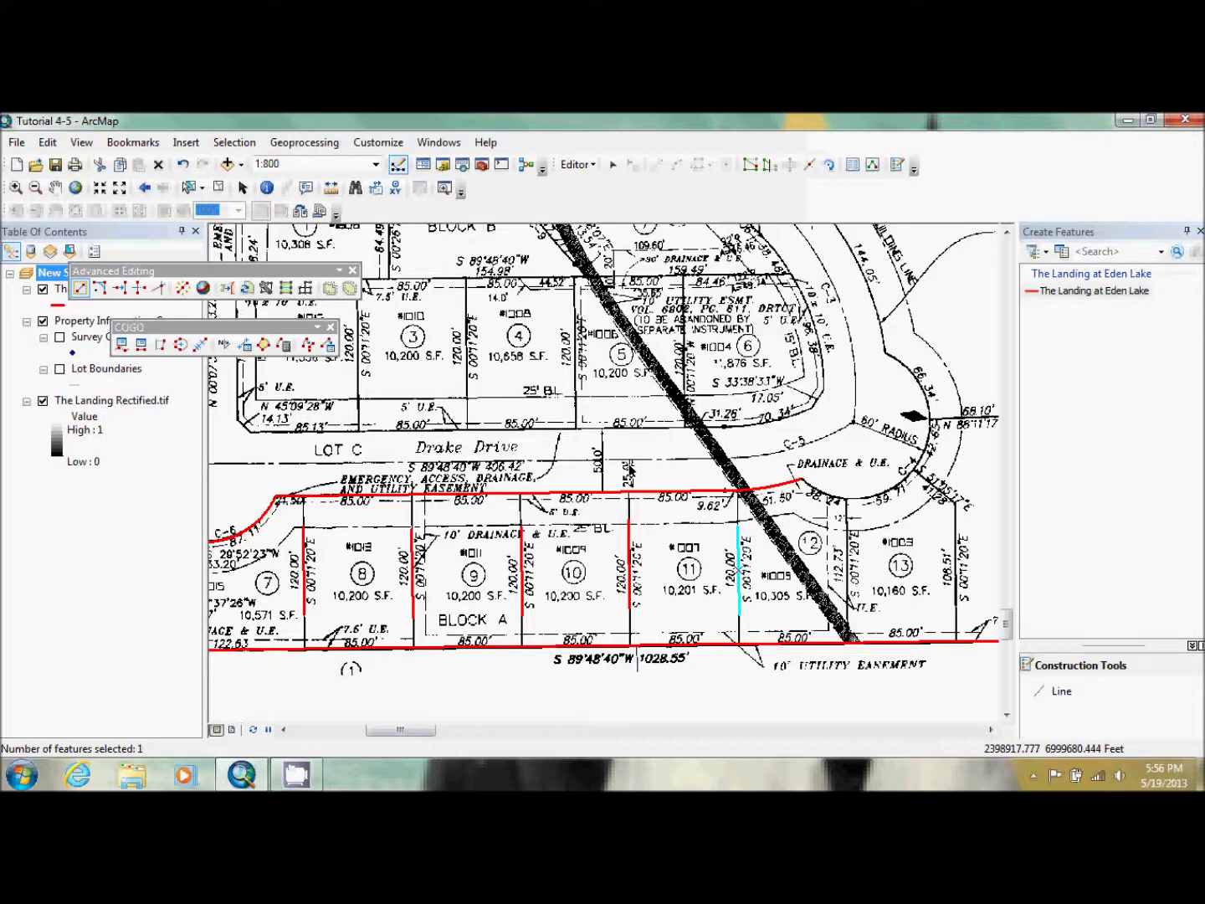
left_click(614, 163)
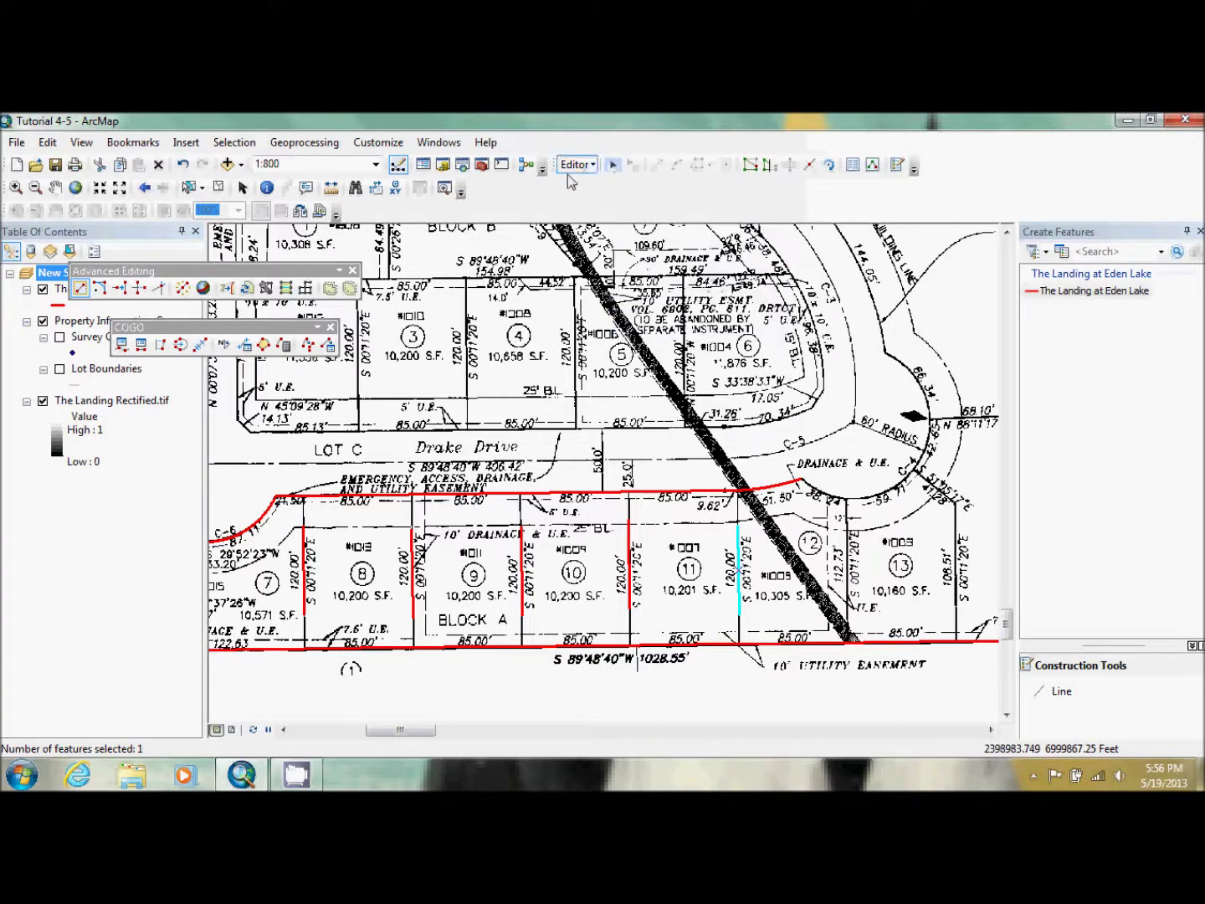
left_click(220, 188)
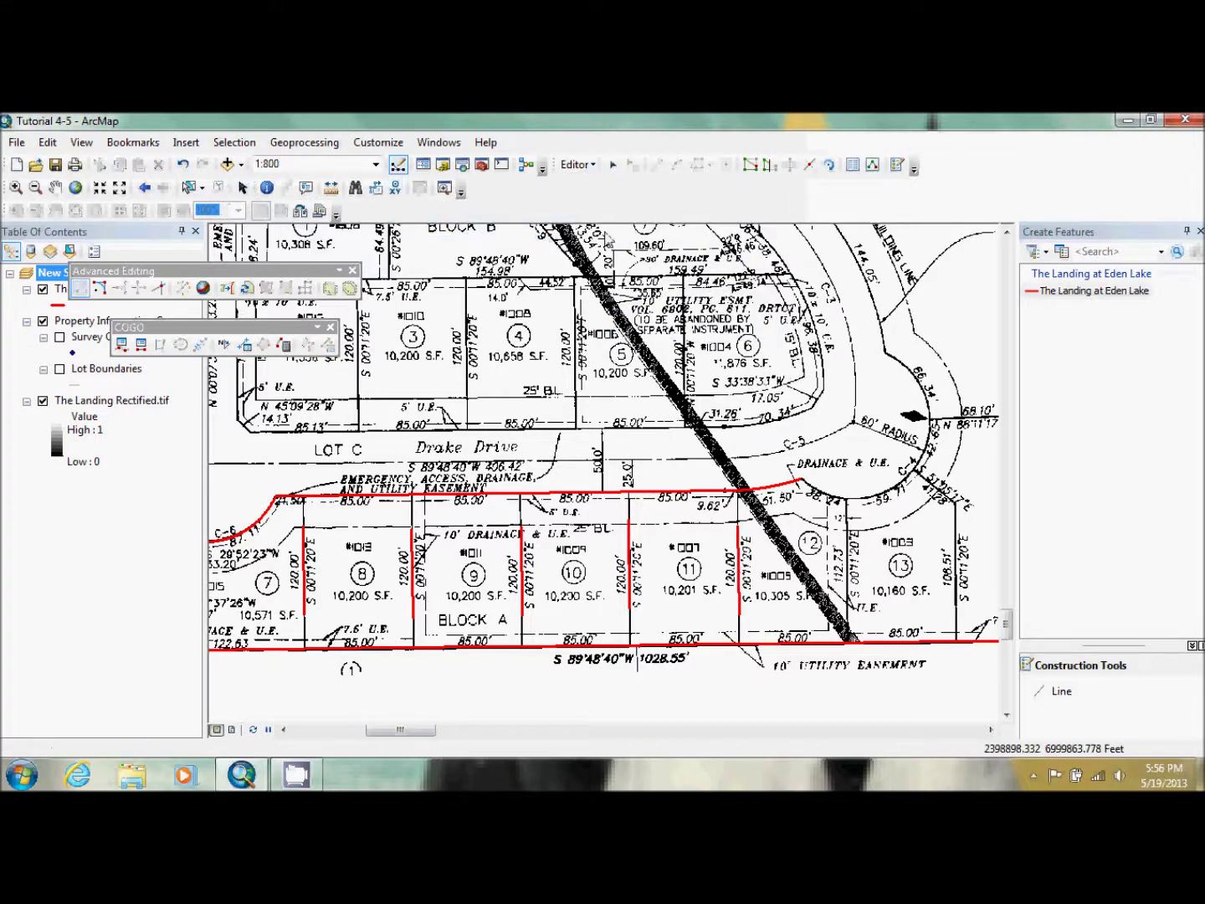
Step: Select the Drake Drive frontage line, its arc and the five south boundary segments behind lots 8 to 12 as extension limits
left_click(614, 163)
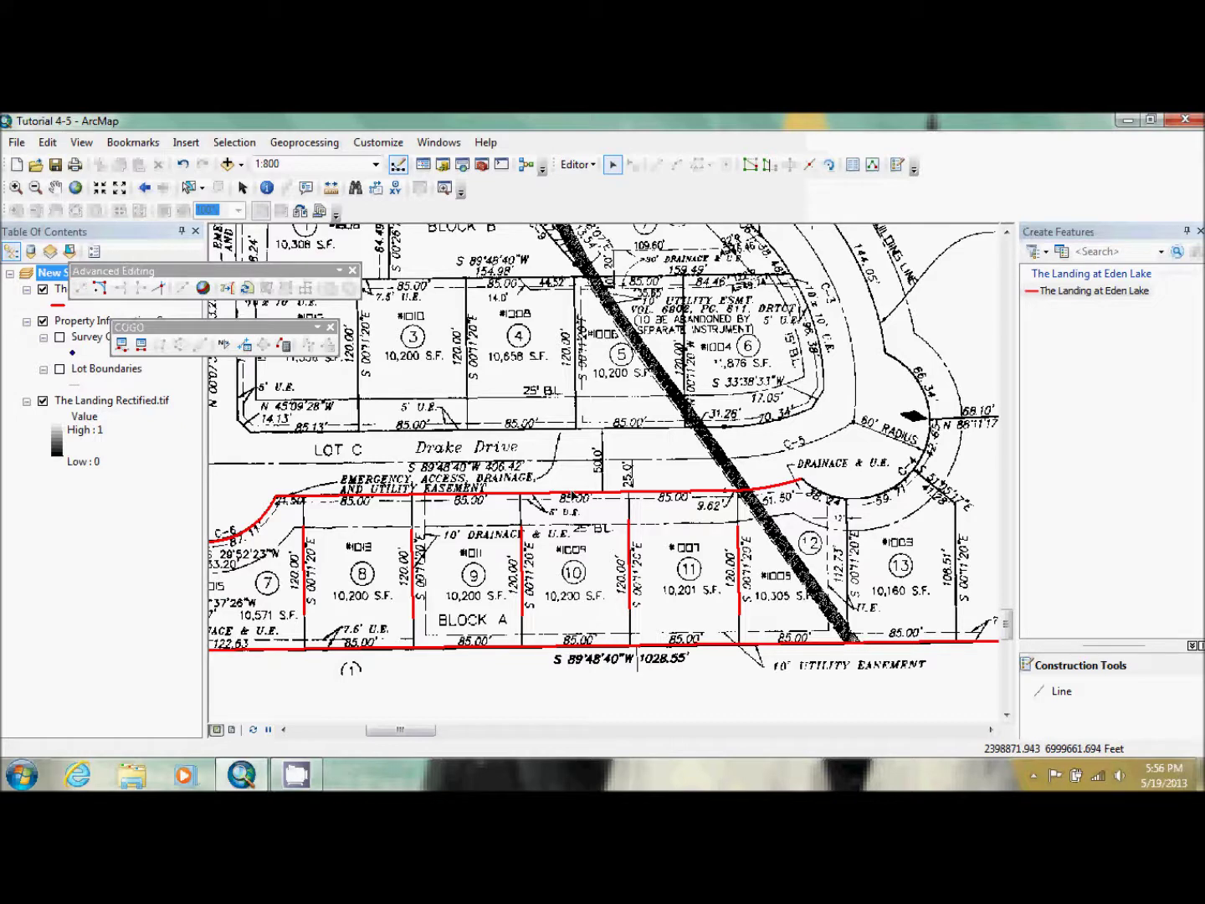
left_click(571, 497)
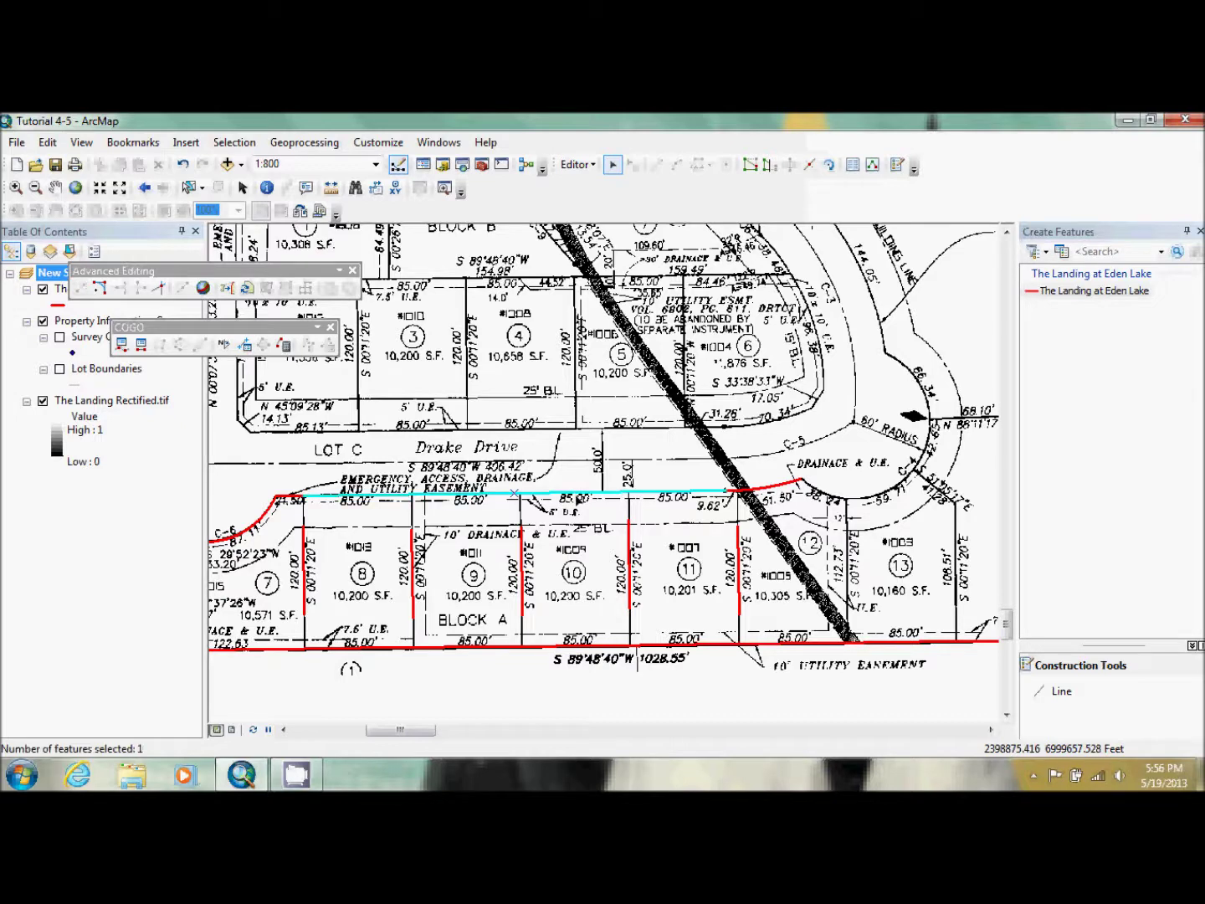
left_click(775, 491, "shift")
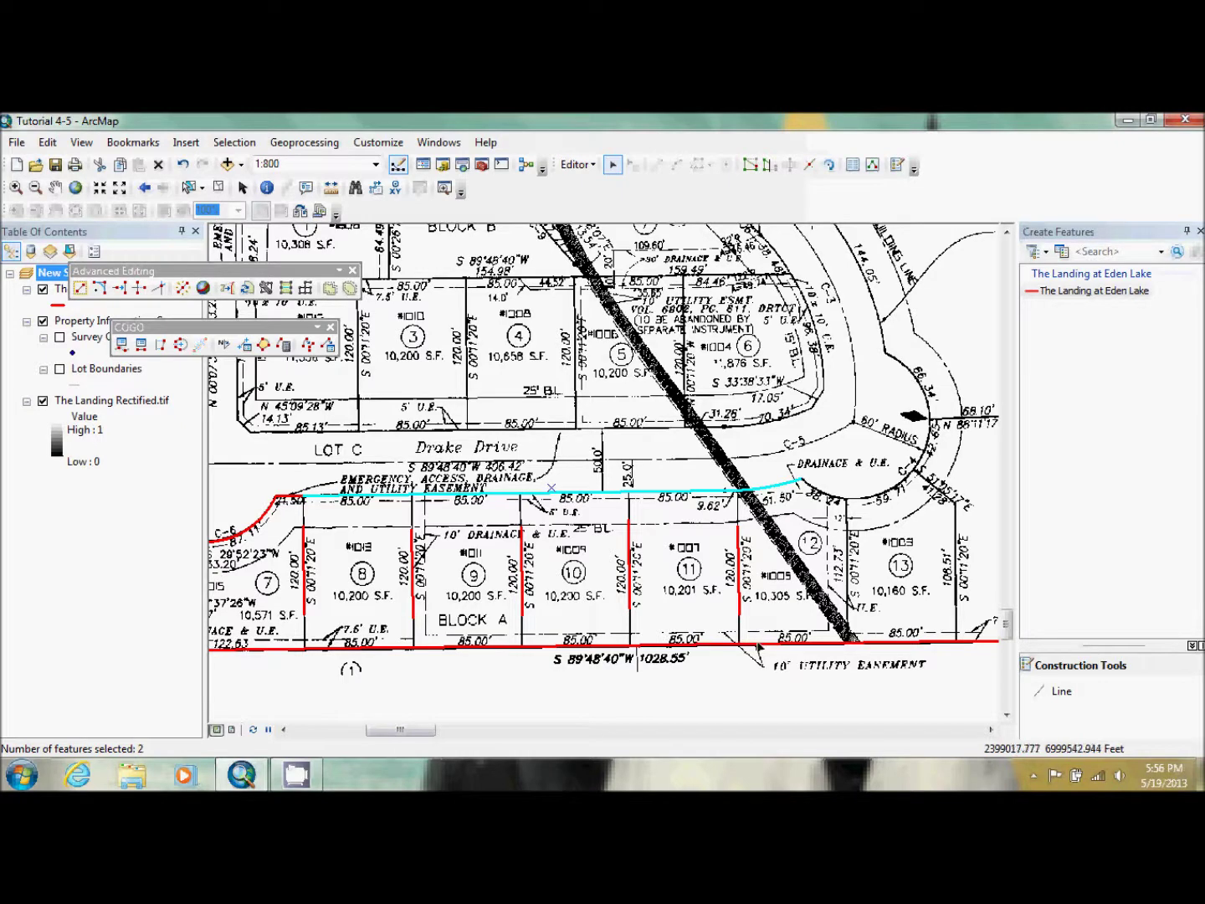
left_click(759, 643, "shift")
left_click(697, 646, "shift")
left_click(539, 648, "shift")
left_click(482, 648, "shift")
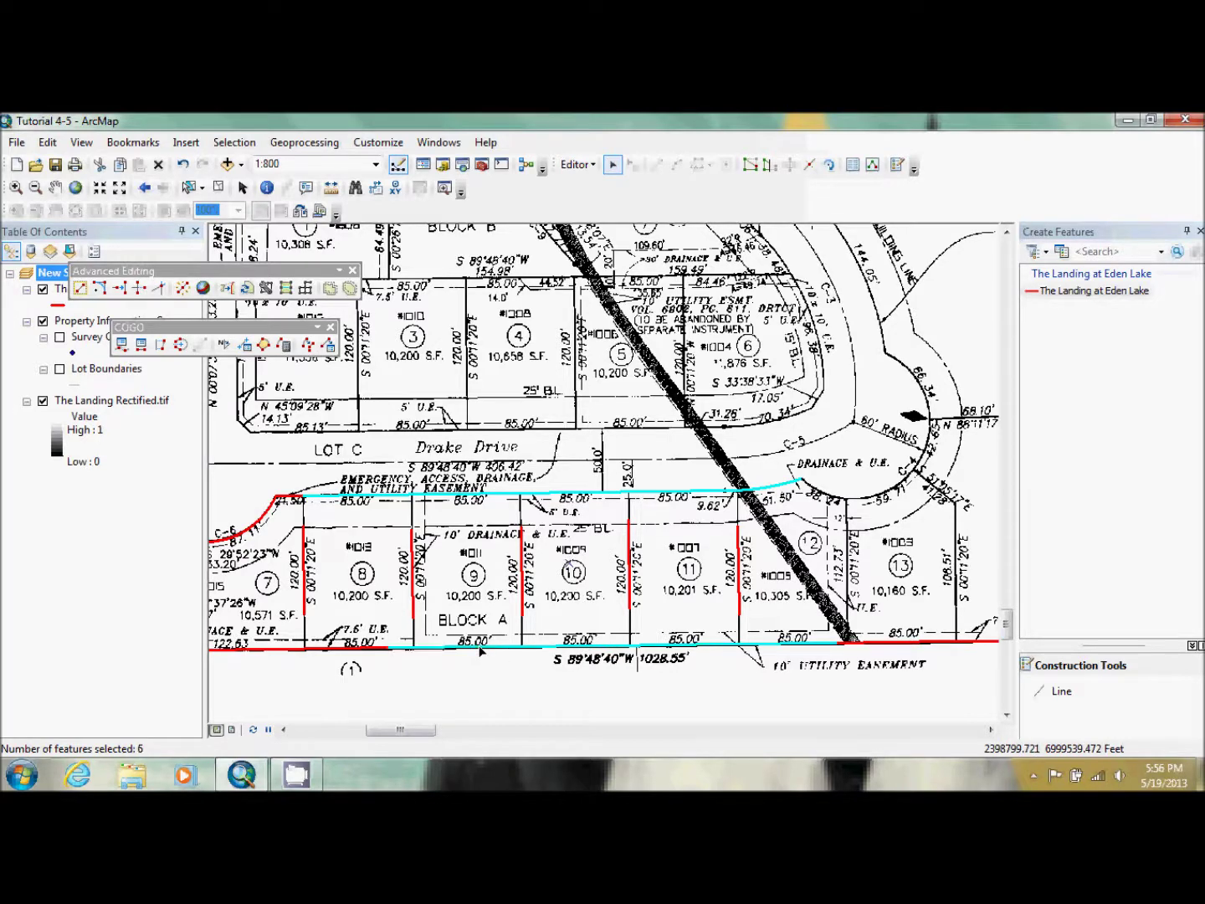
left_click(333, 649, "shift")
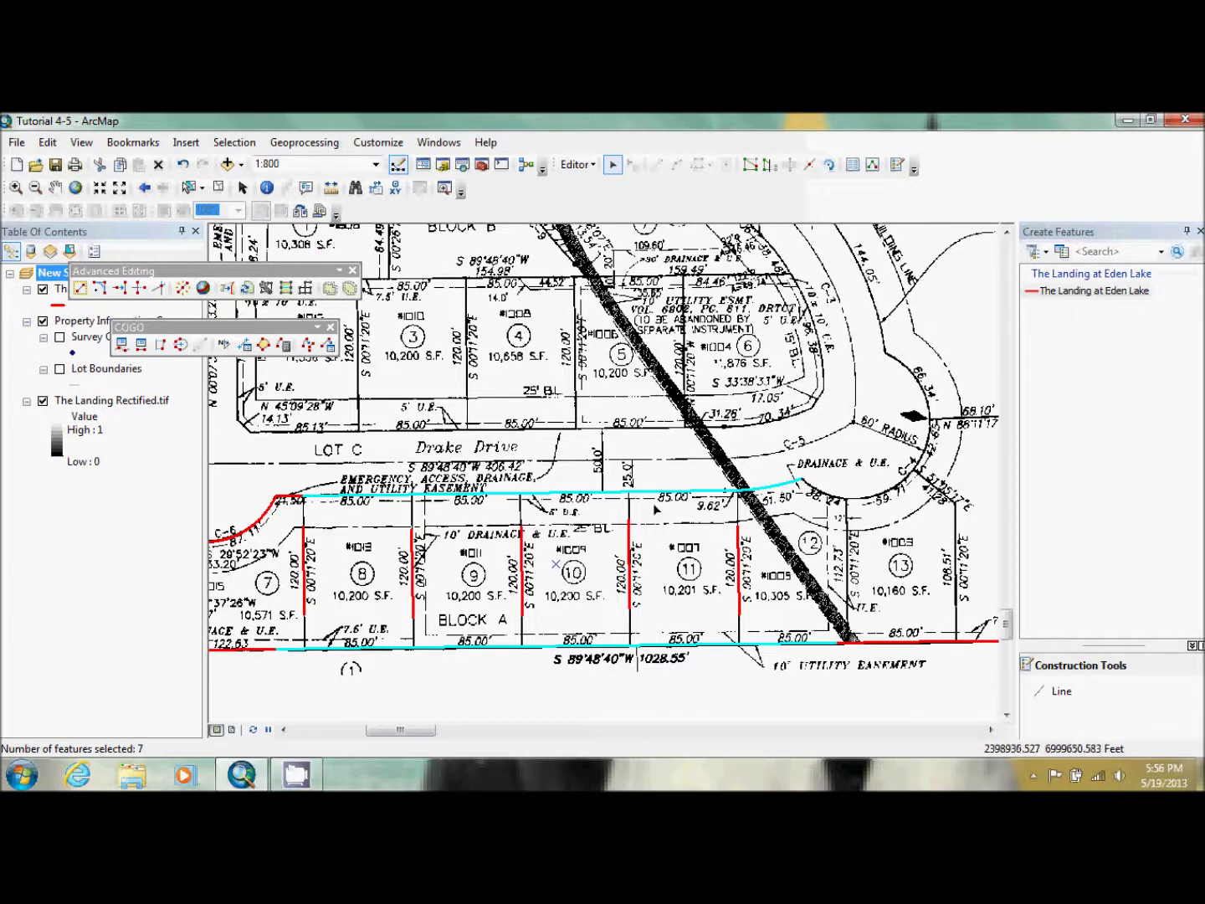
Step: Extend the lot lines between lots 7 and 12 to the selected frontage and south boundary lines, then clear the selection
left_click(122, 290)
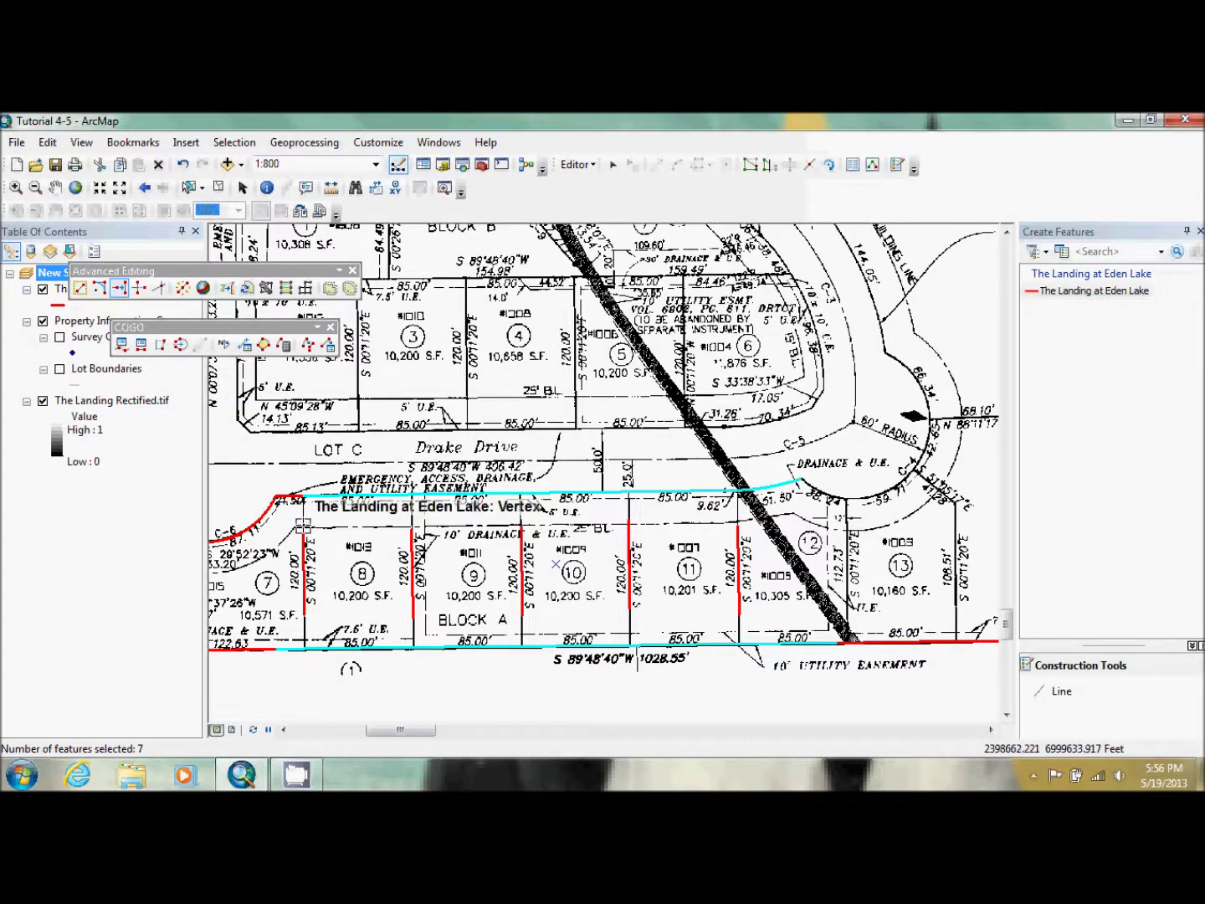
left_click(413, 534)
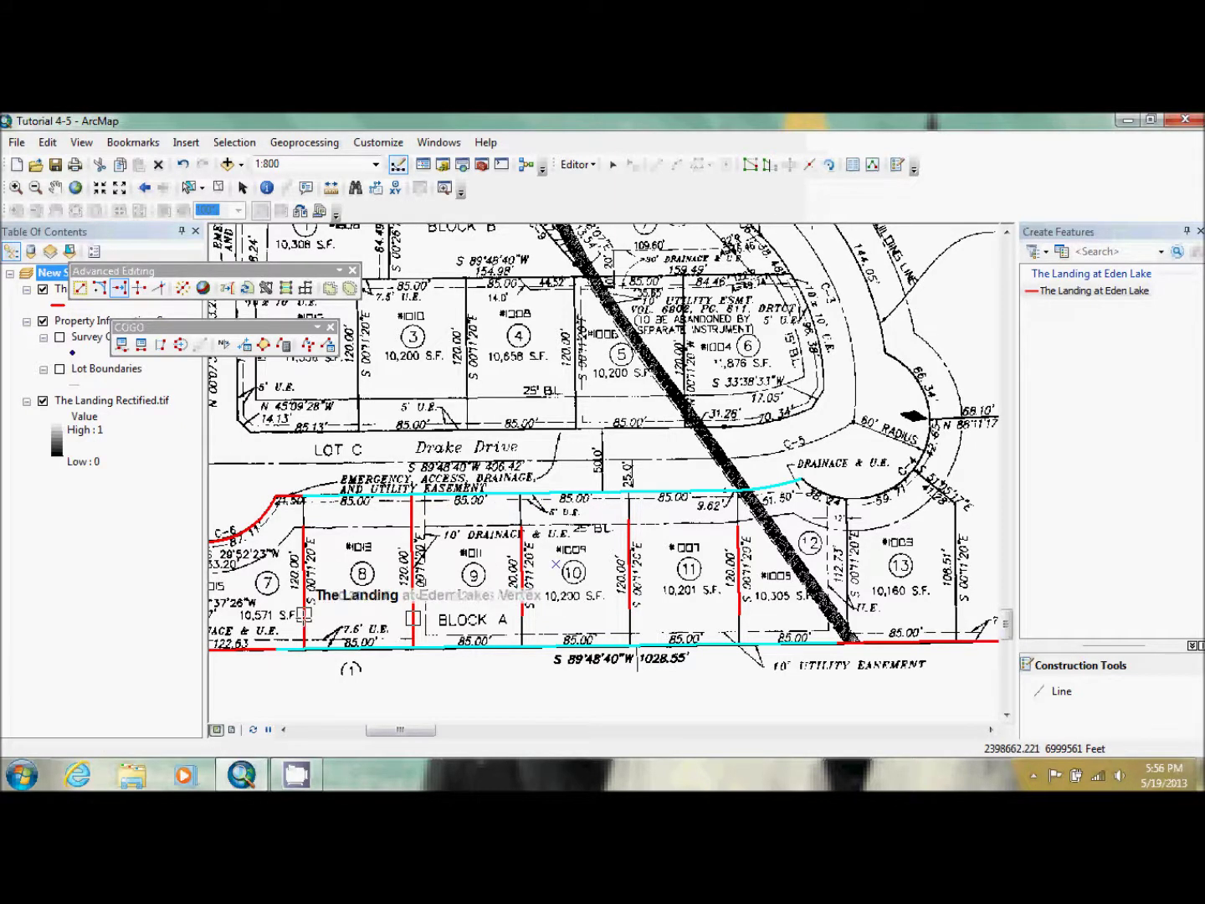
left_click(522, 617)
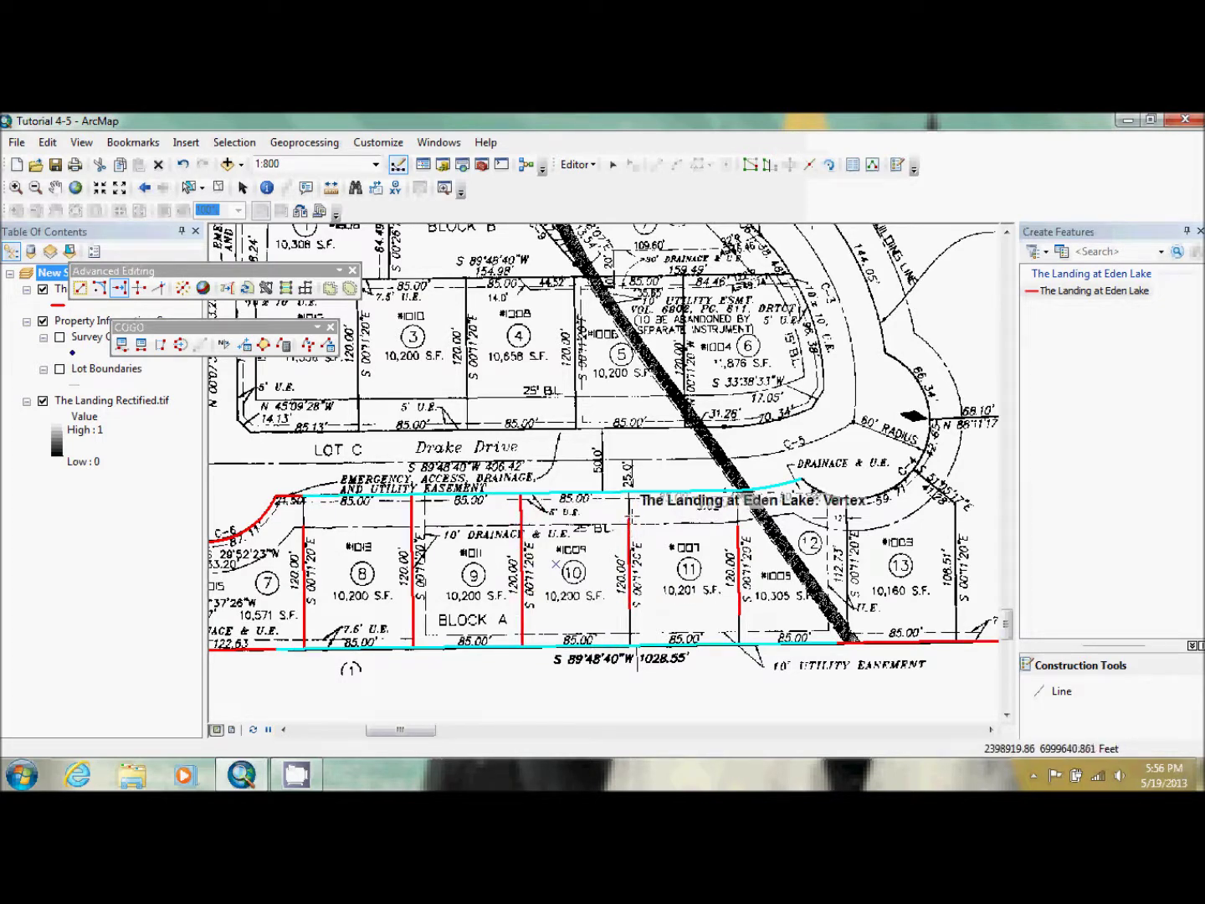
left_click(631, 610)
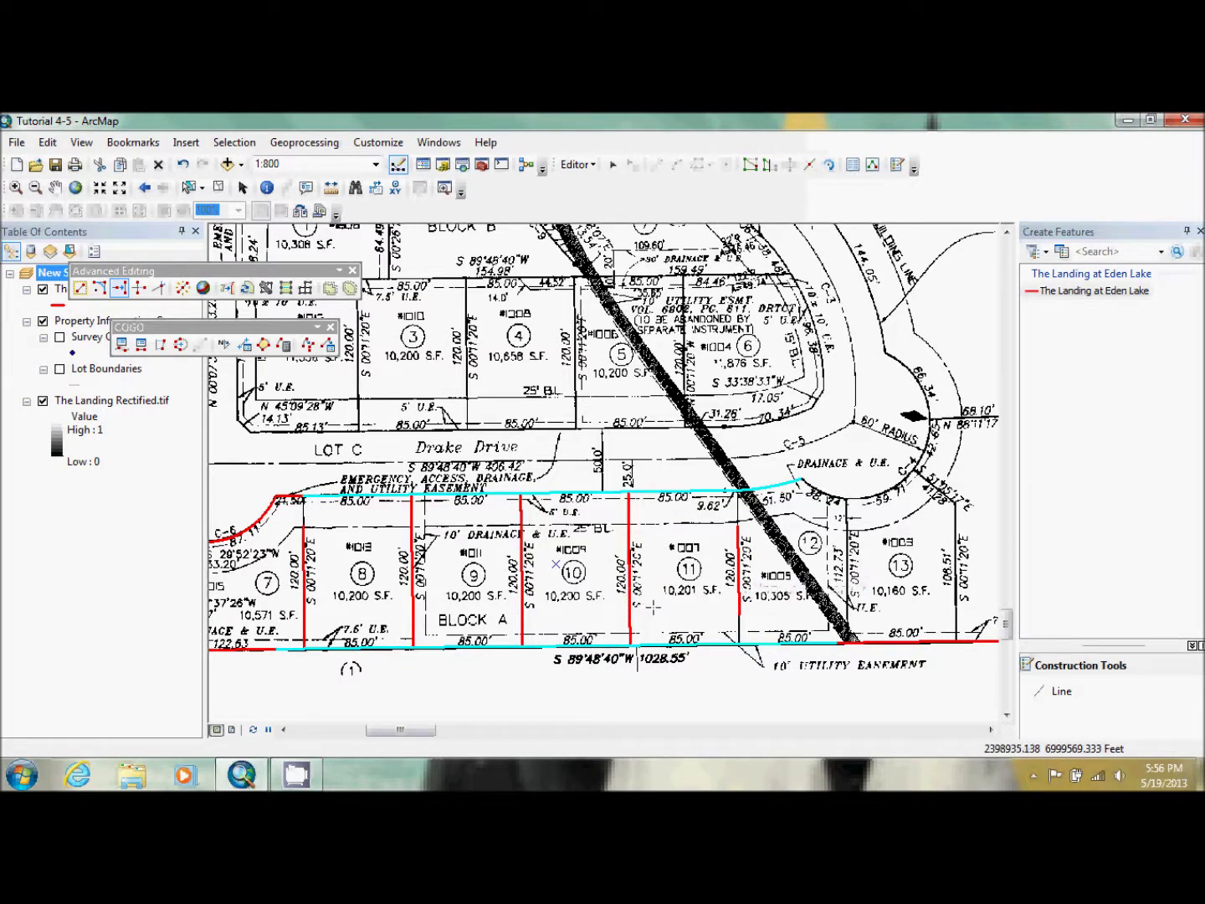
left_click(739, 607)
left_click(219, 189)
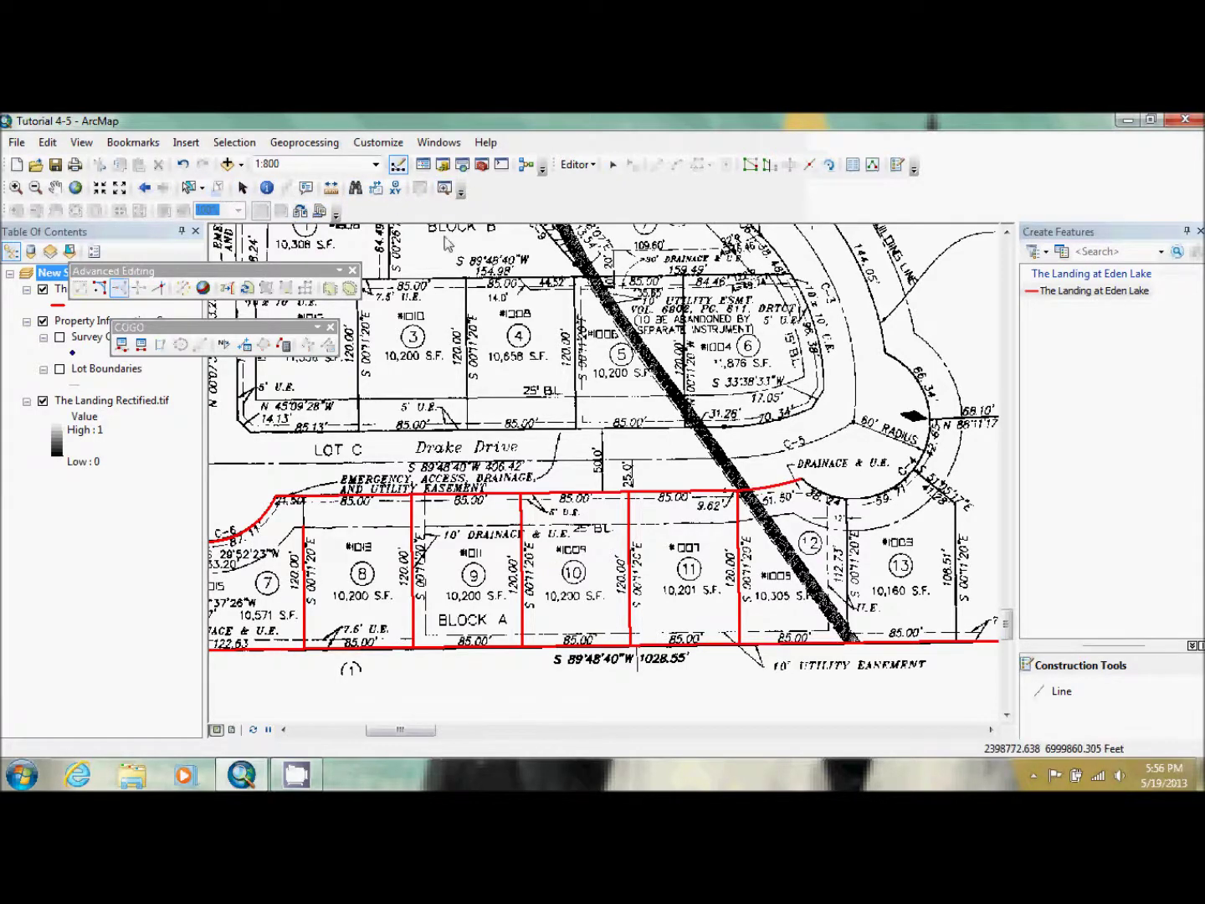
Step: Extend the line between lots 7 and 8 to the Drake Drive frontage lines, then clear the selection
left_click(612, 167)
left_click(290, 499)
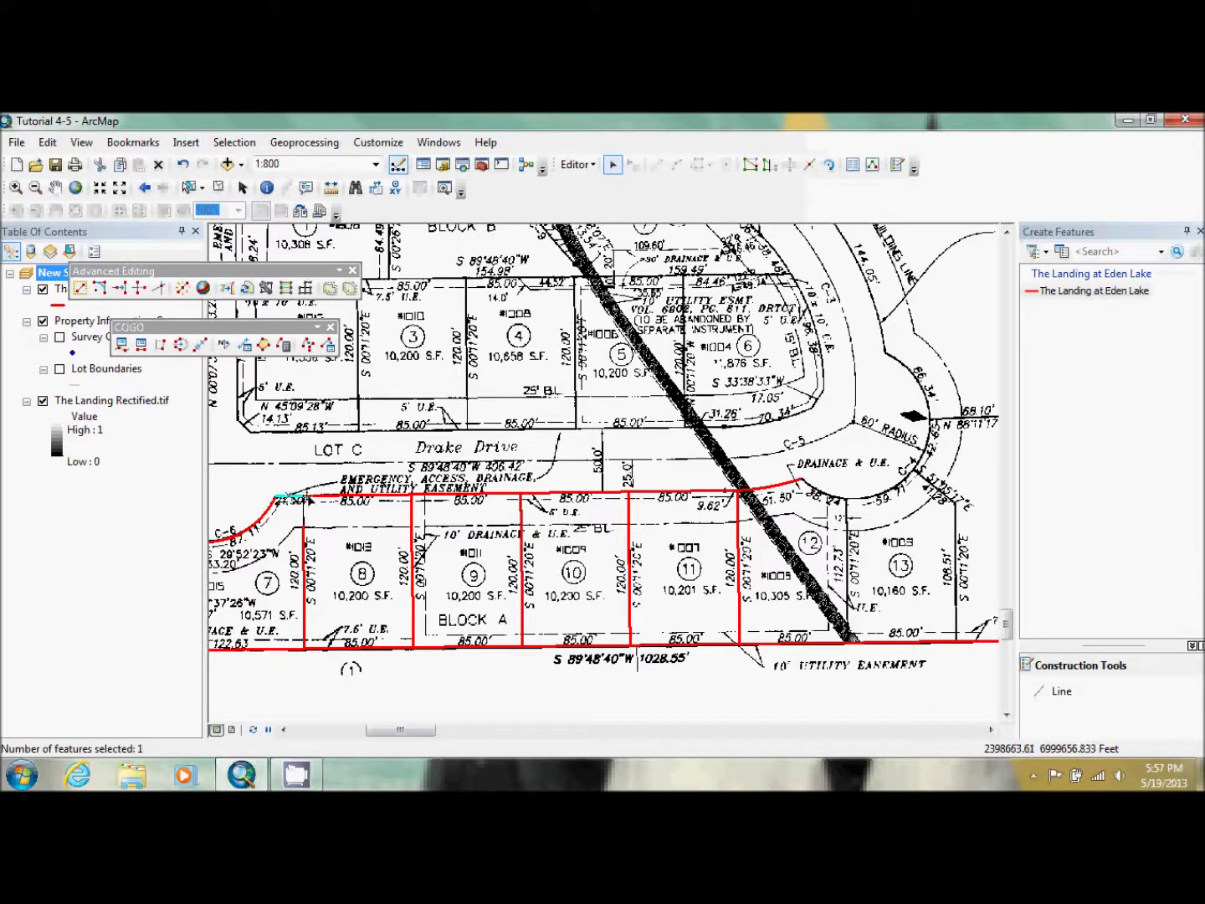
left_click(314, 498, "shift")
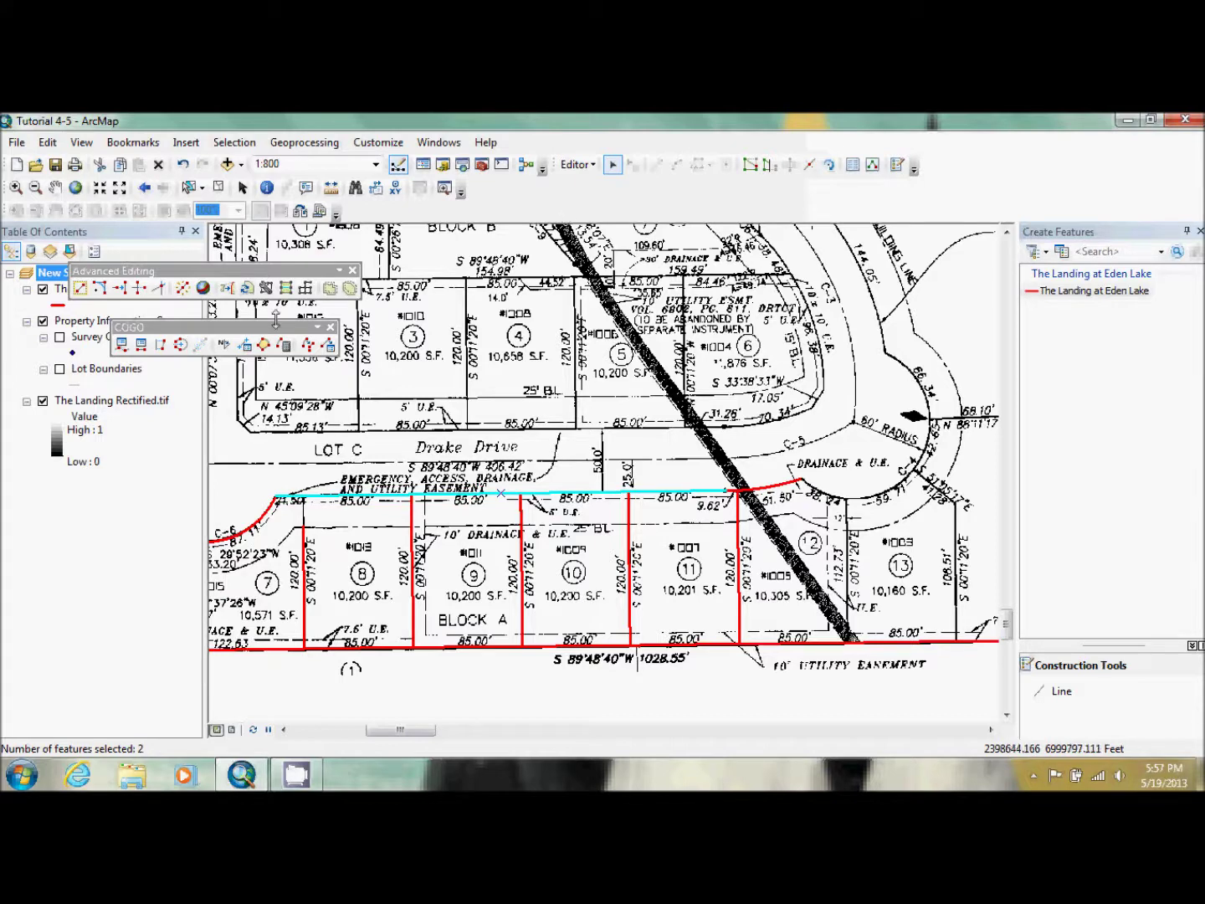
left_click(119, 288)
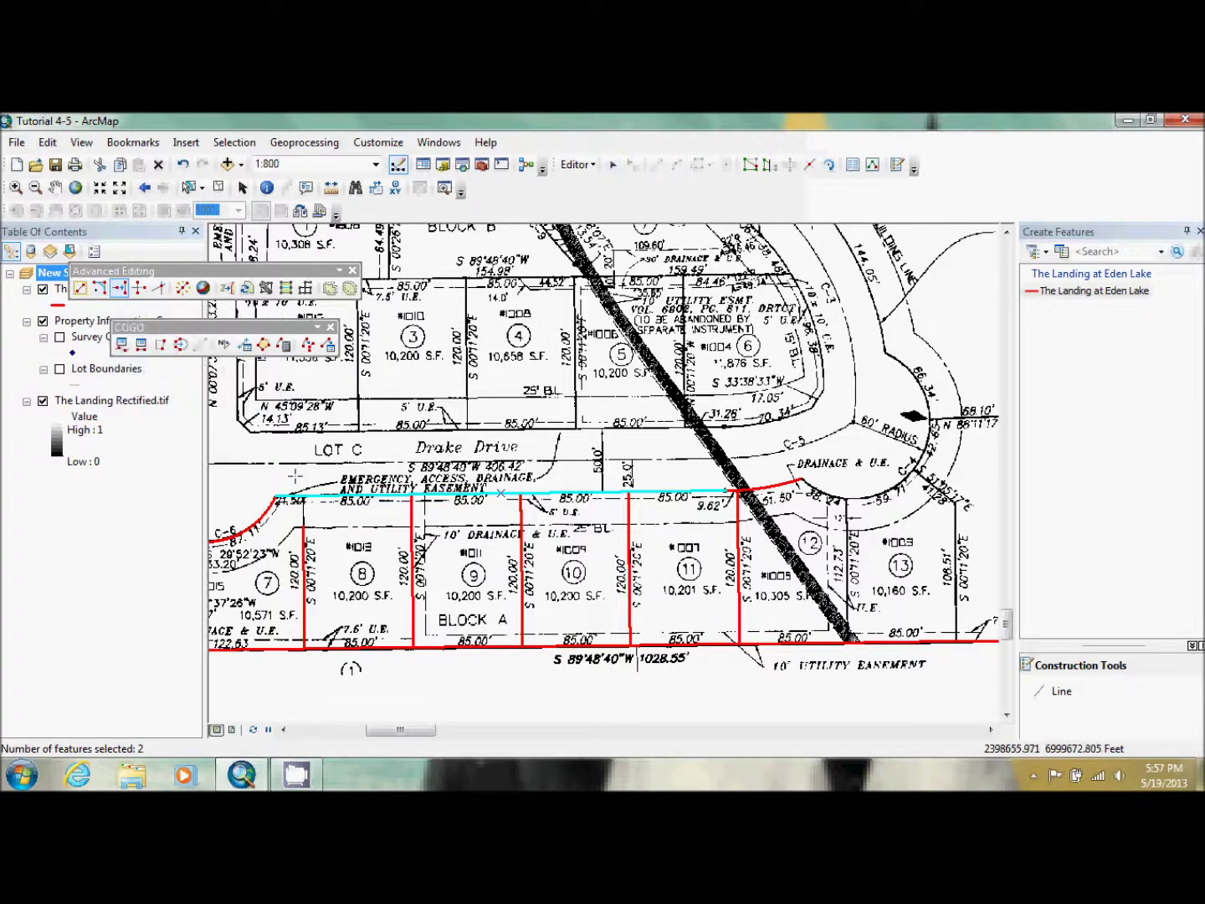
left_click(303, 524)
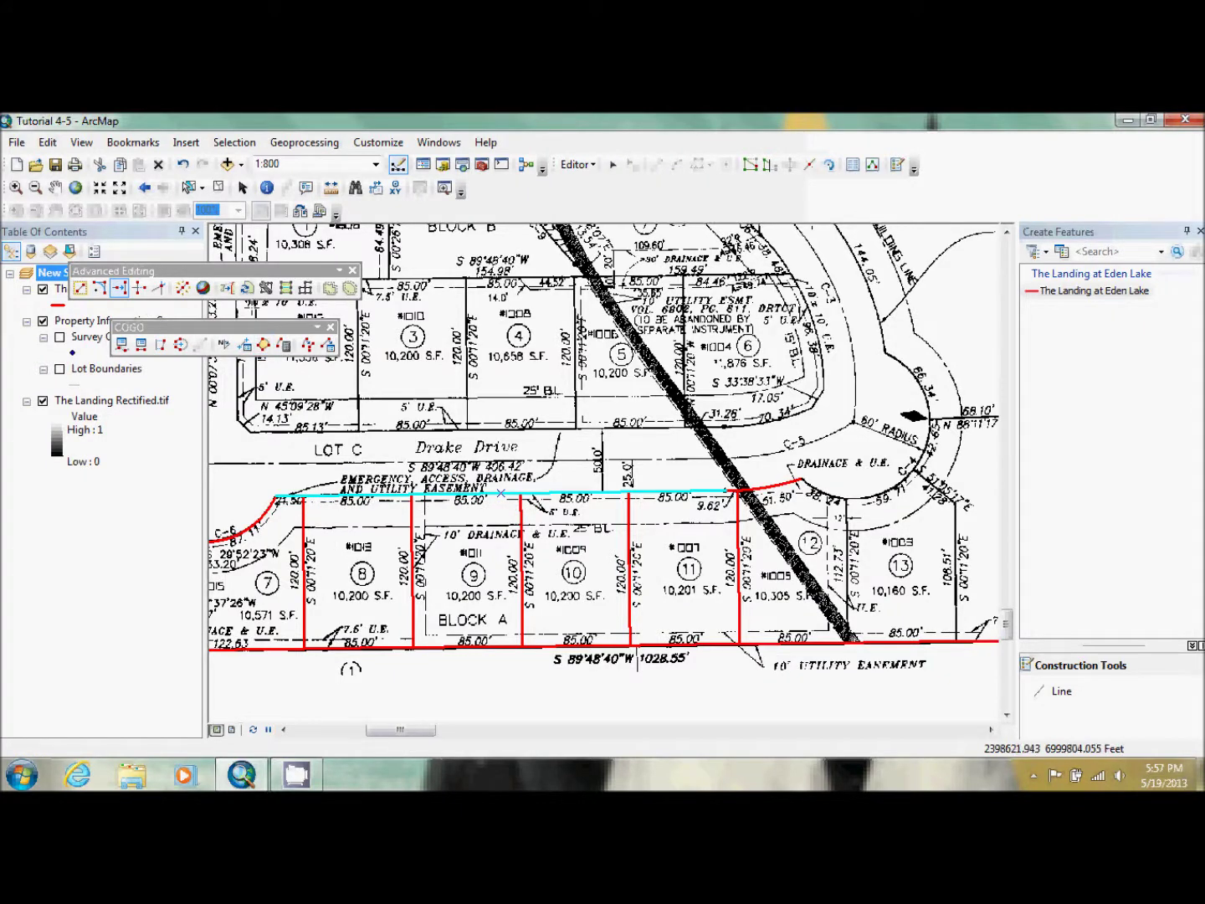
left_click(220, 188)
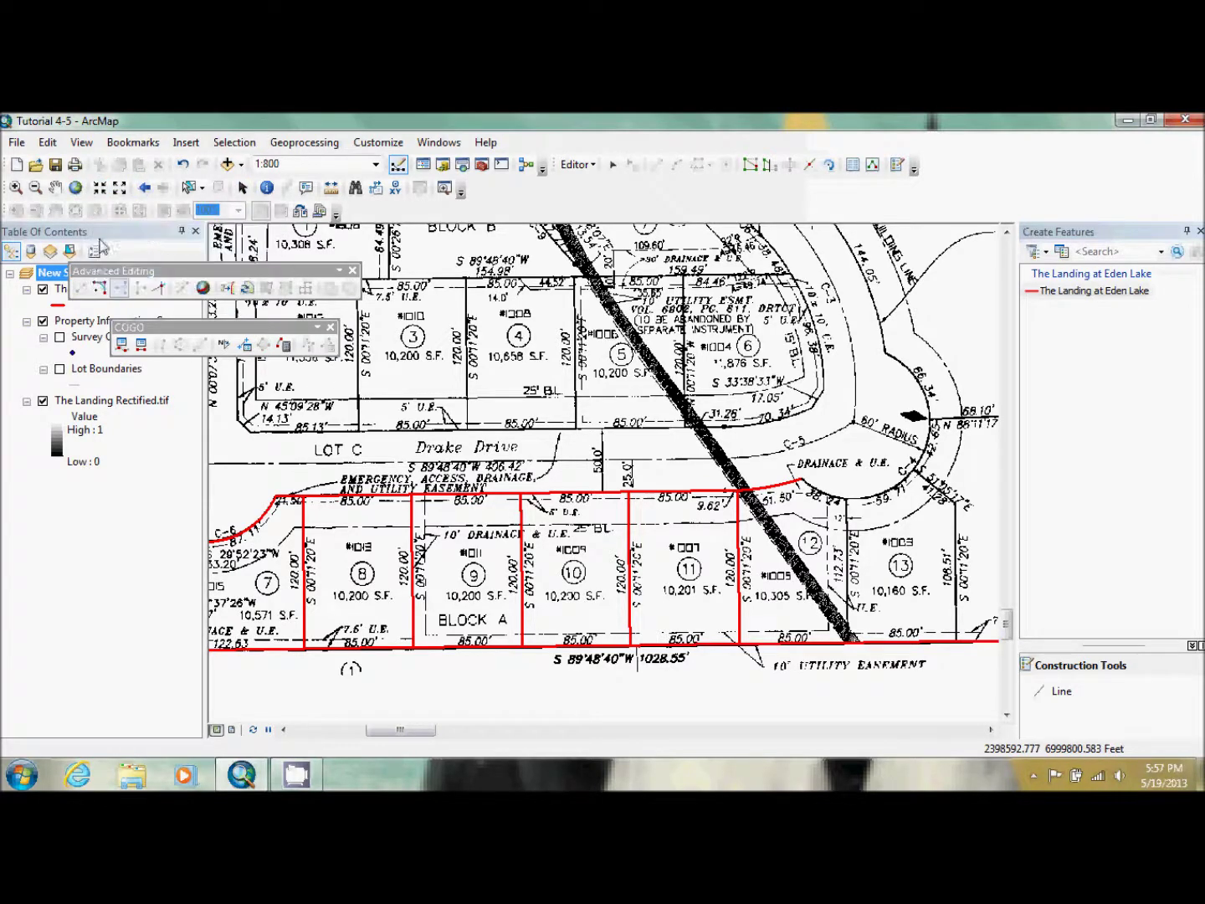
Step: Show the full extent of The Landing at Eden Lake layer and search the tools for "create feature class"
right_click(60, 289)
left_click(106, 377)
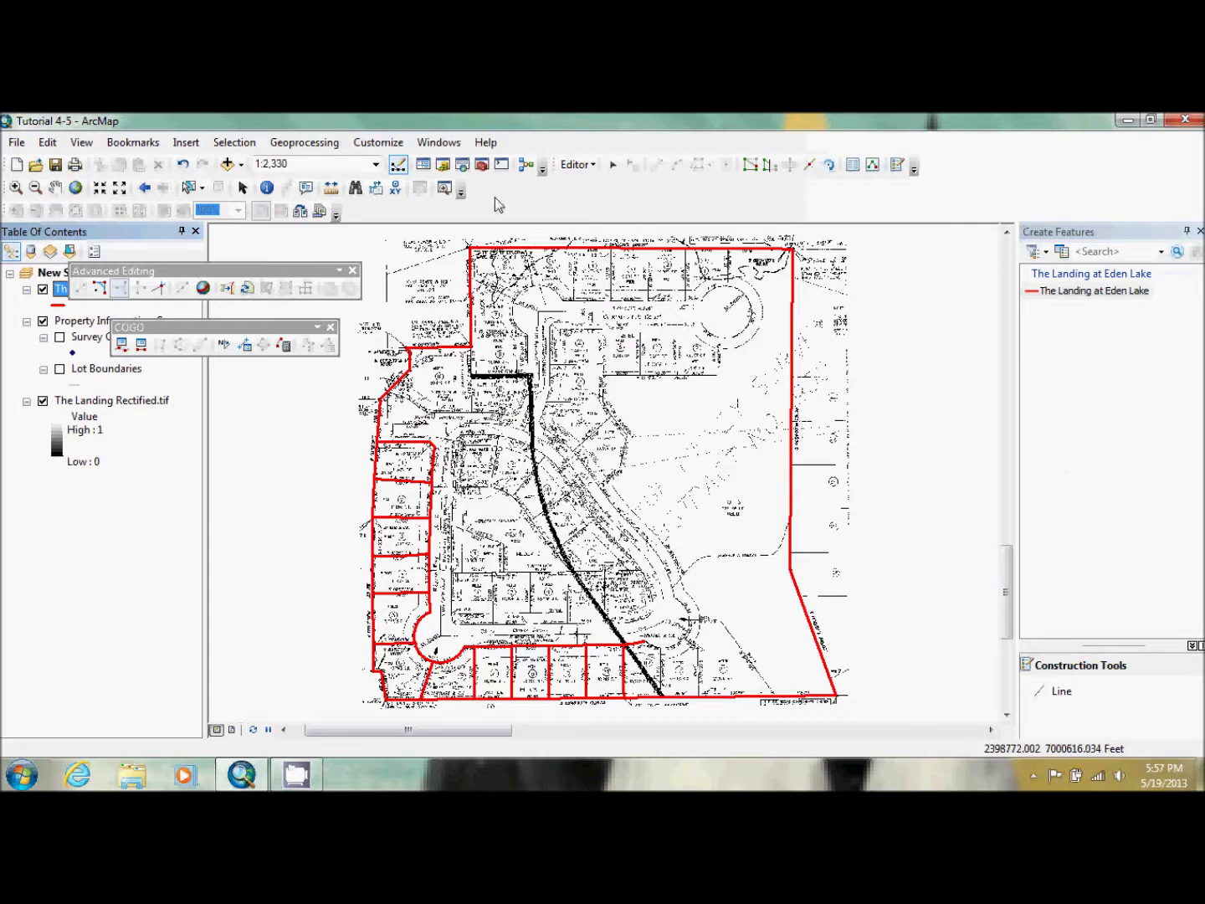
left_click(463, 165)
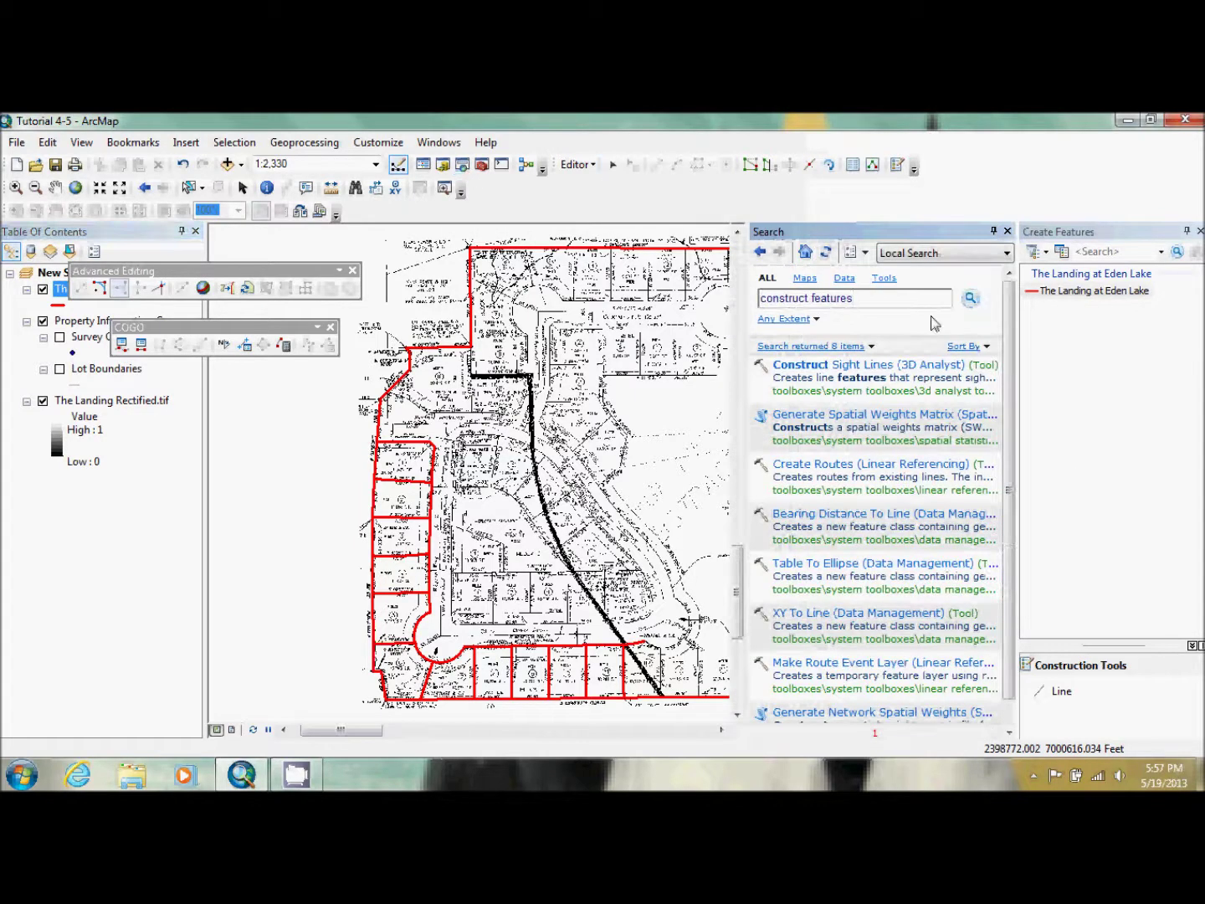
left_click(877, 301)
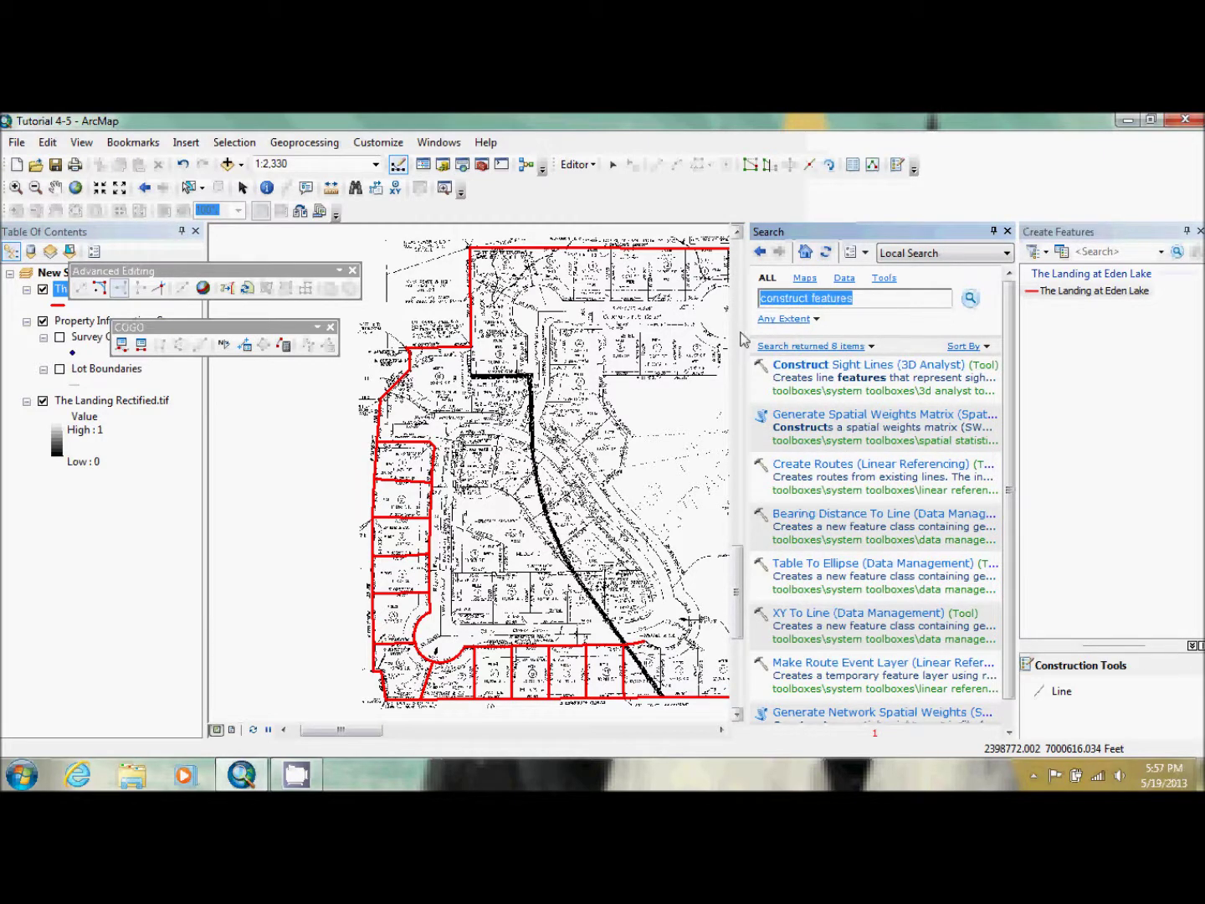
type("create")
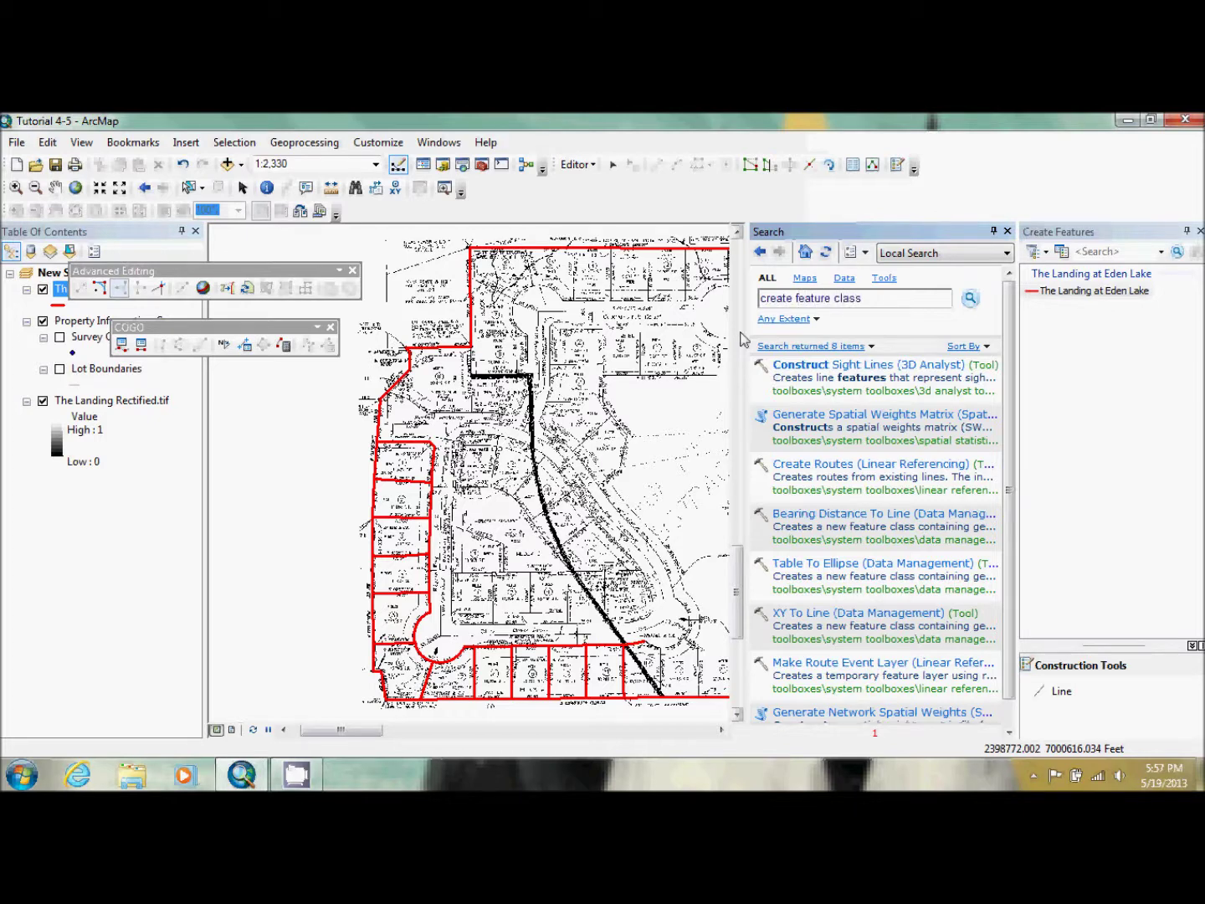
key("Return")
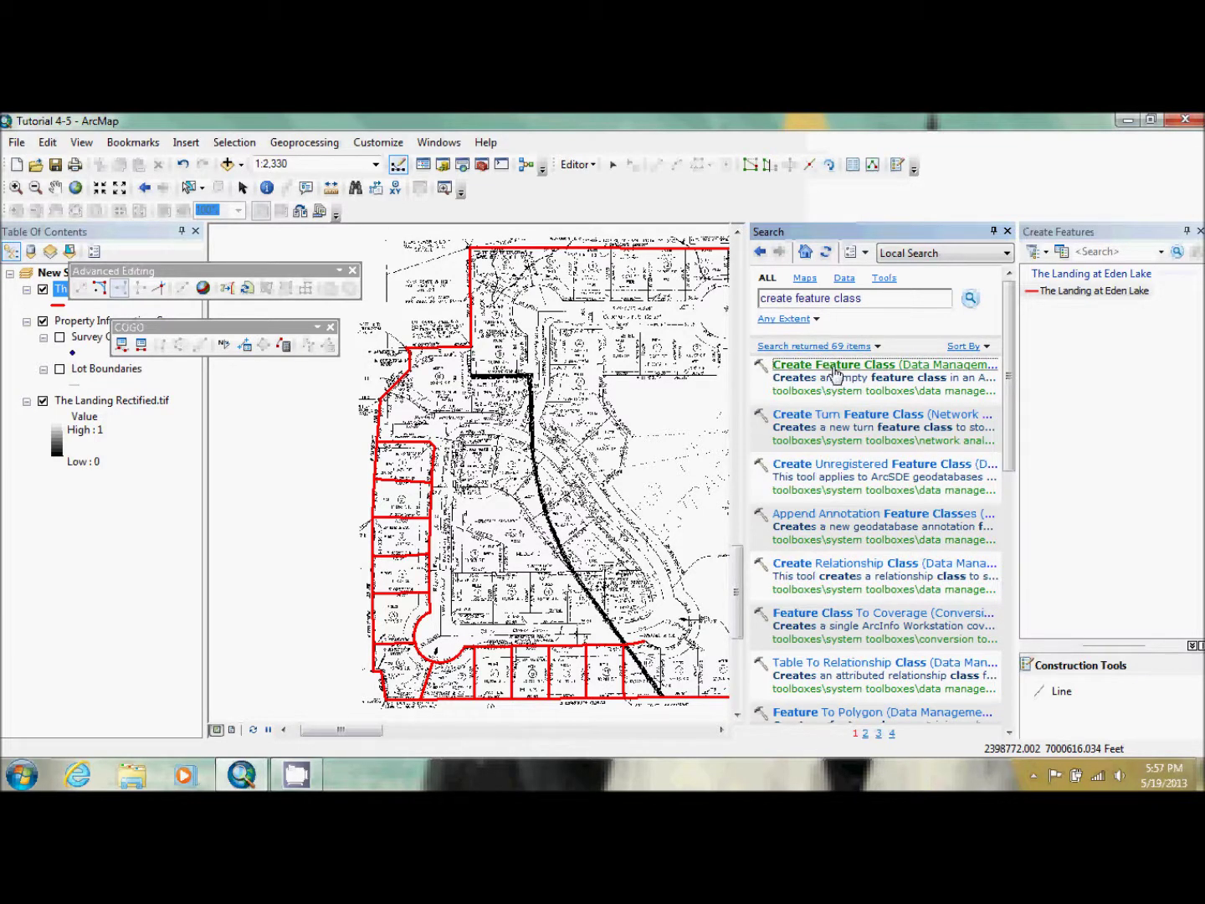
left_click(1006, 233)
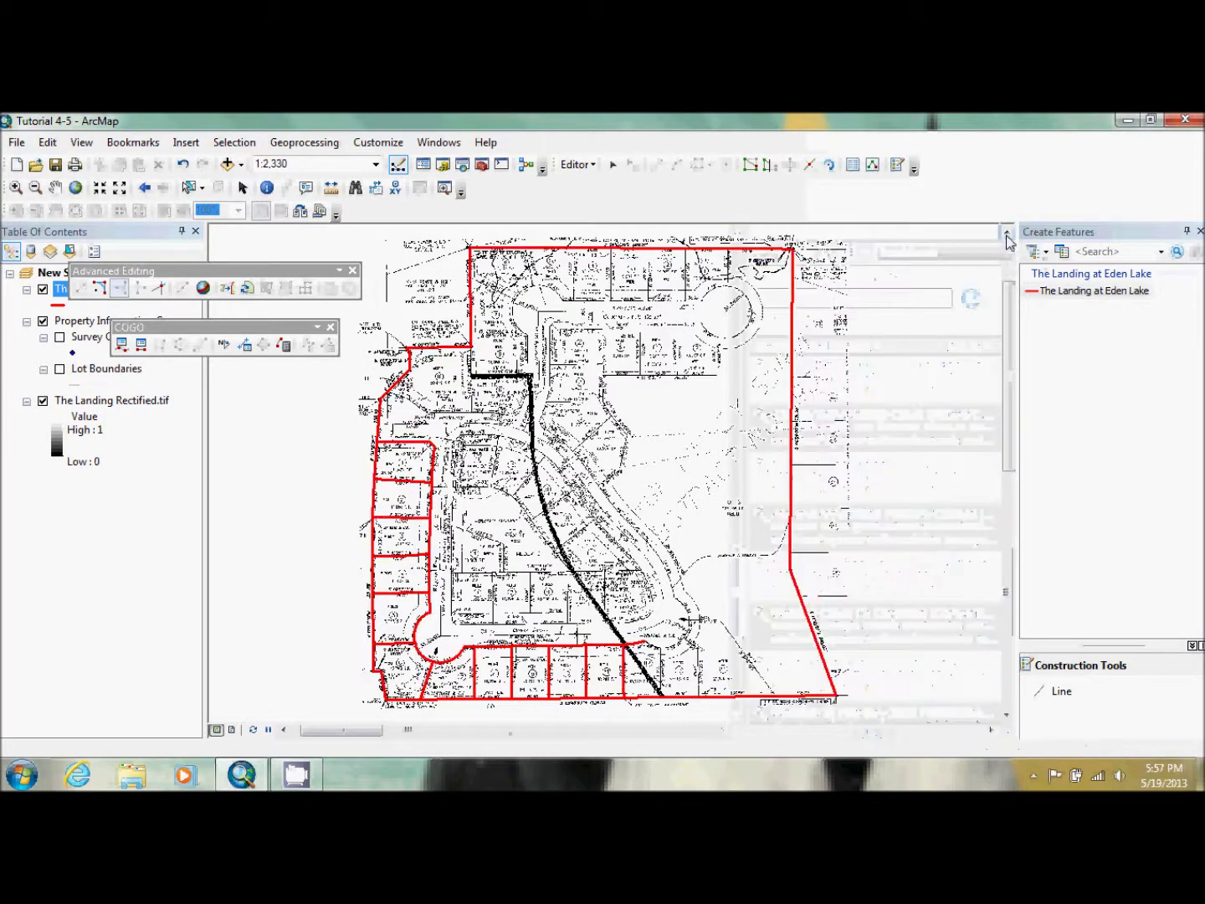
Step: Stop the editing session and save the edits
left_click(592, 164)
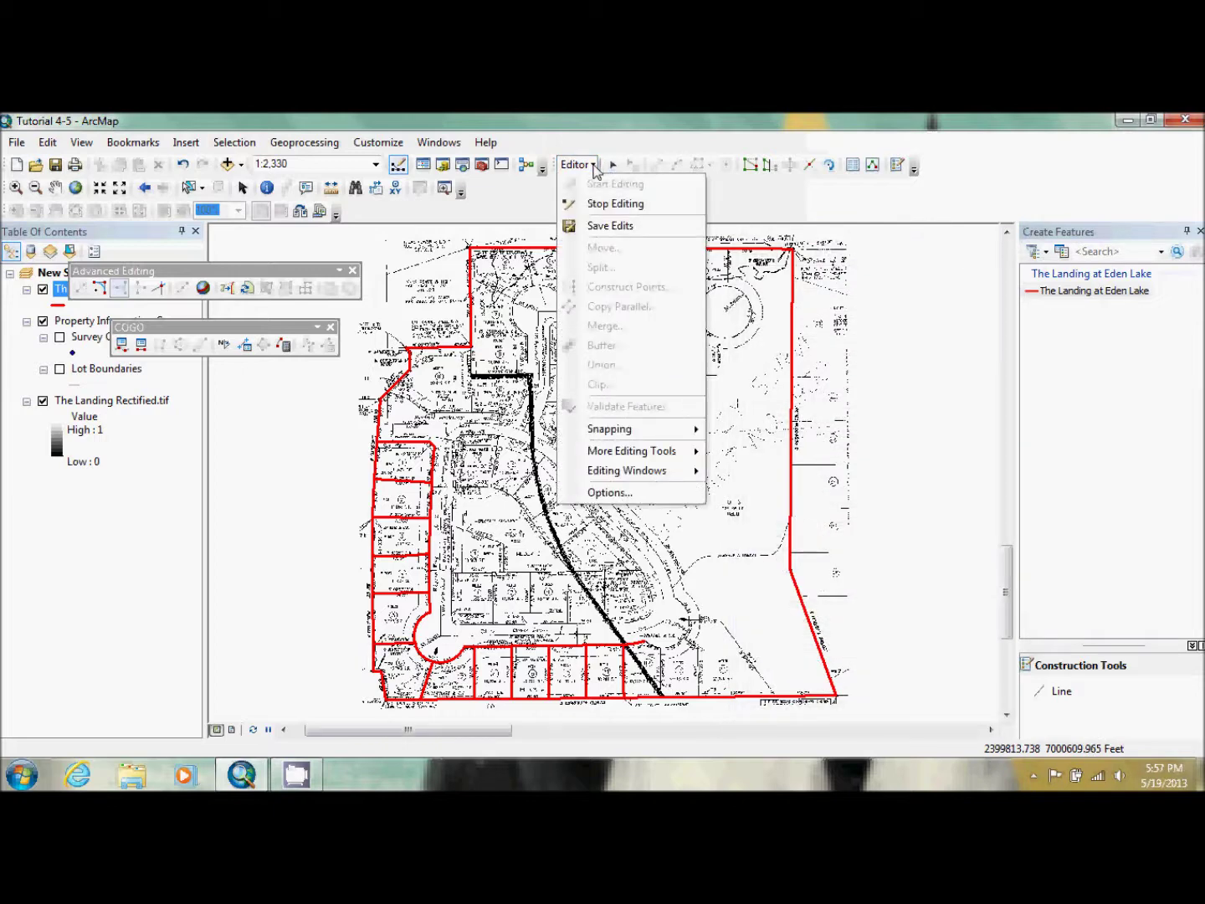
left_click(600, 205)
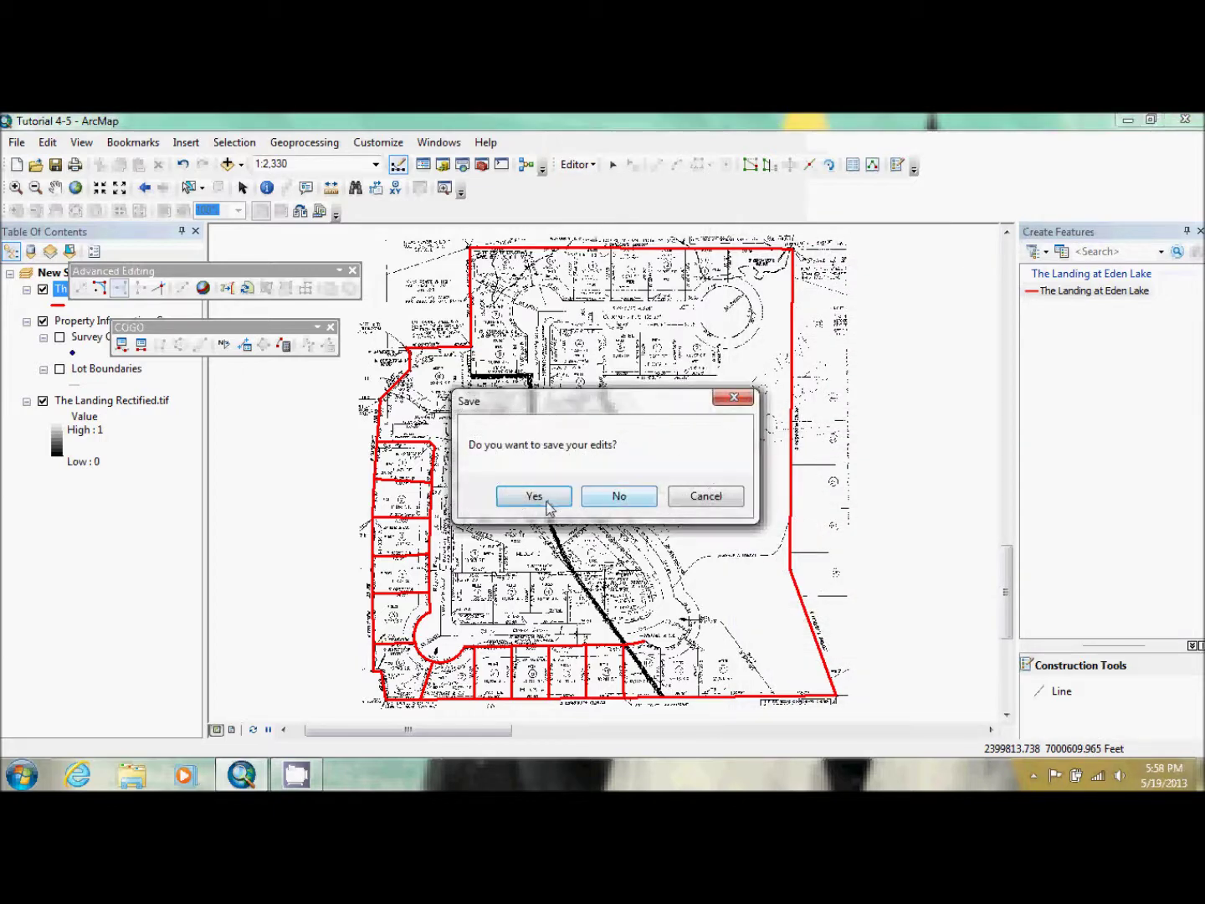
left_click(535, 496)
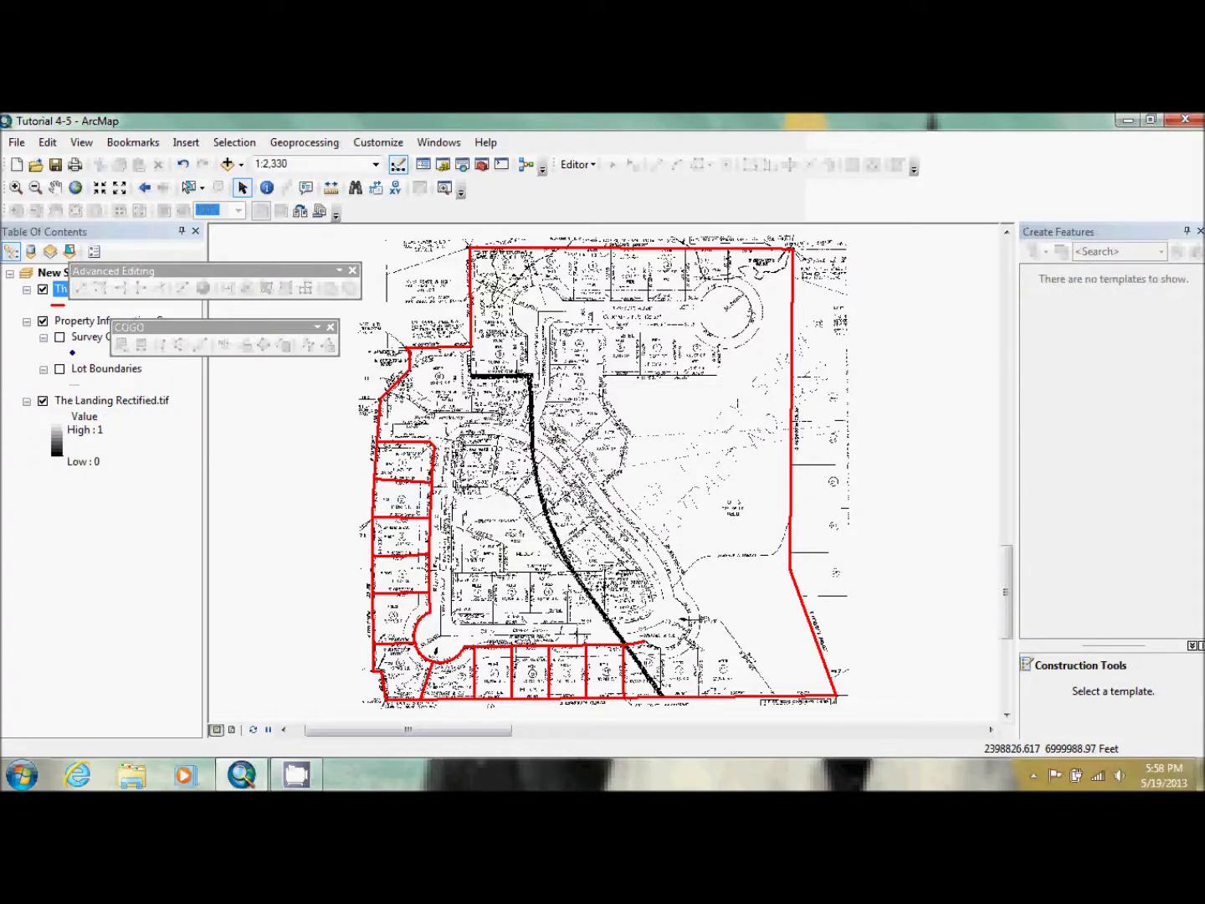
left_click(585, 165)
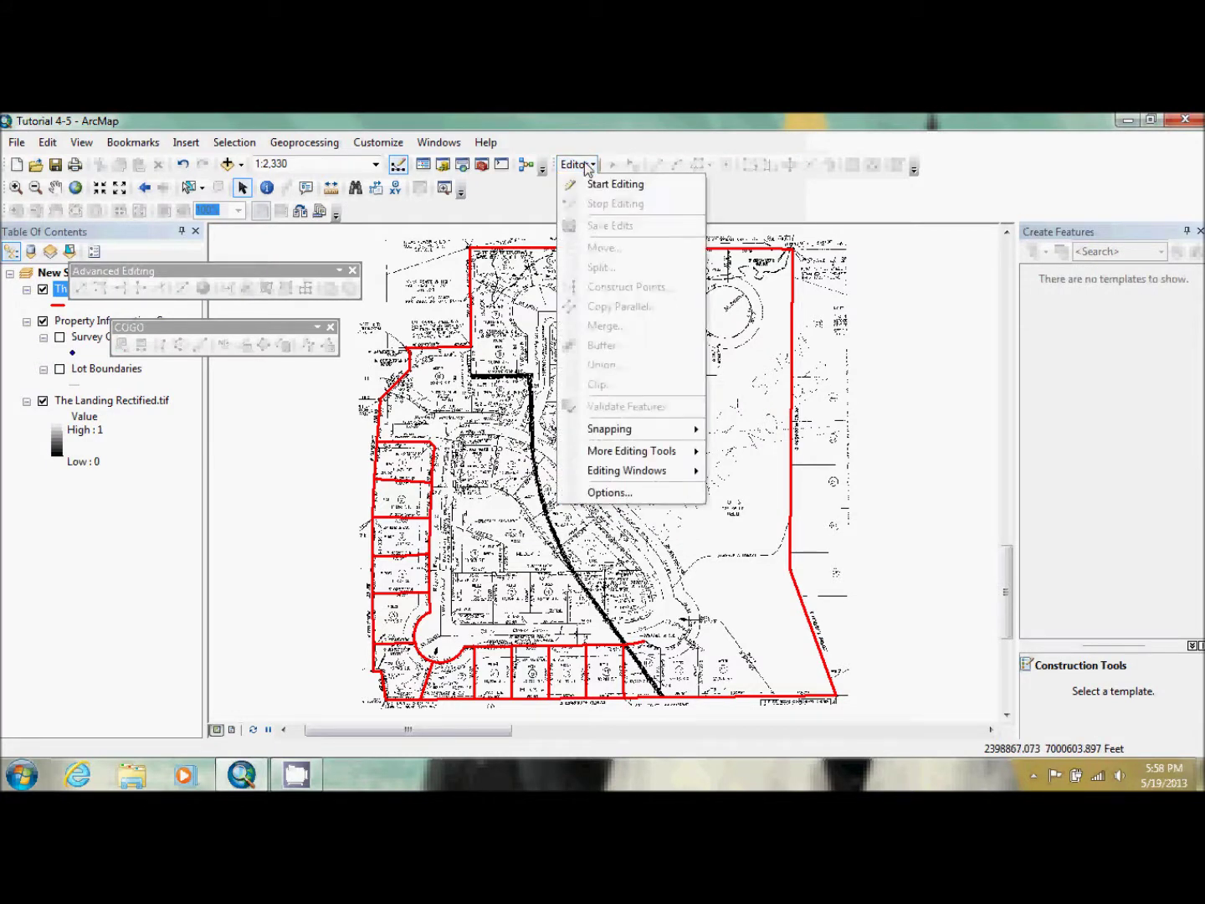
left_click(641, 119)
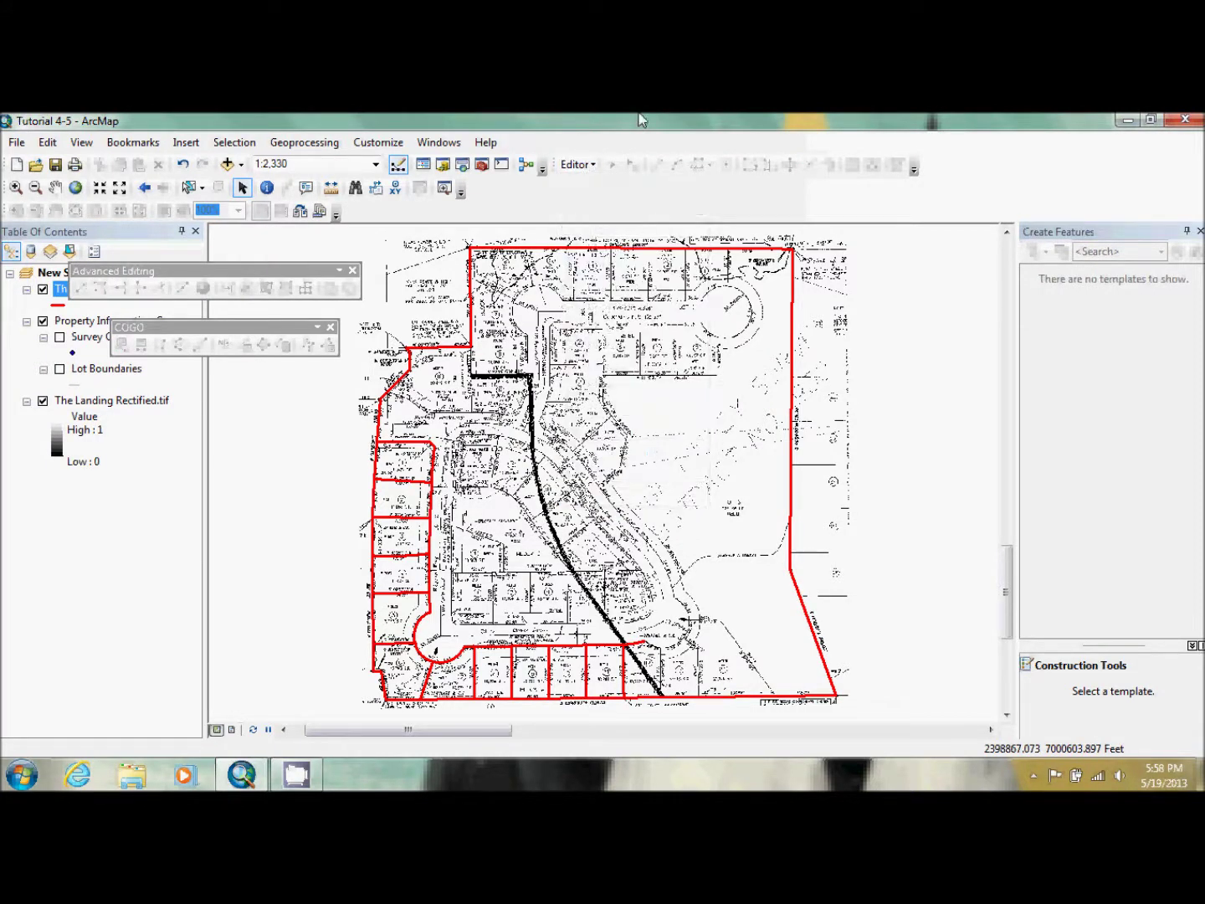
Step: Start a new feature class in the PropertyData dataset of LandRecords.gdb in the MyAnswers folder
left_click(443, 166)
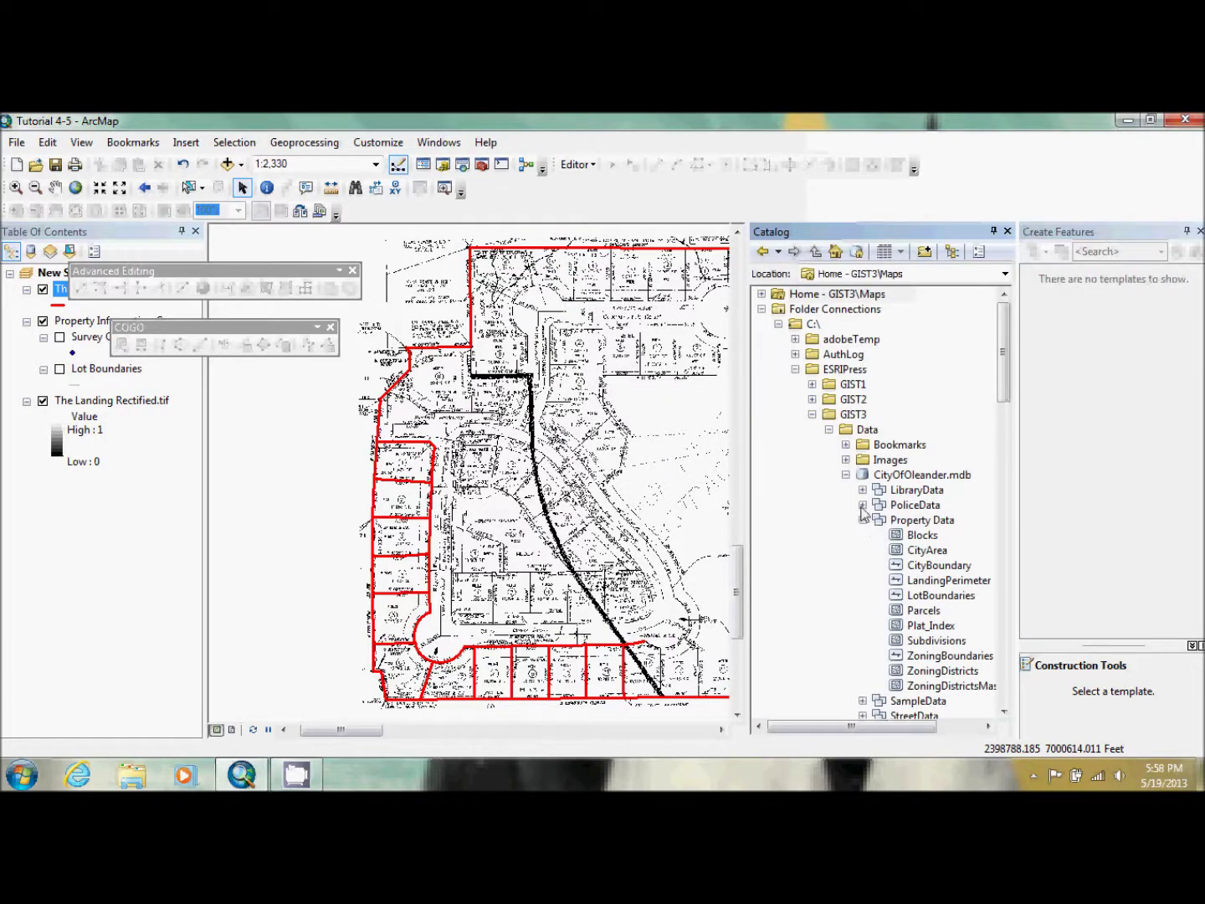
left_click(846, 476)
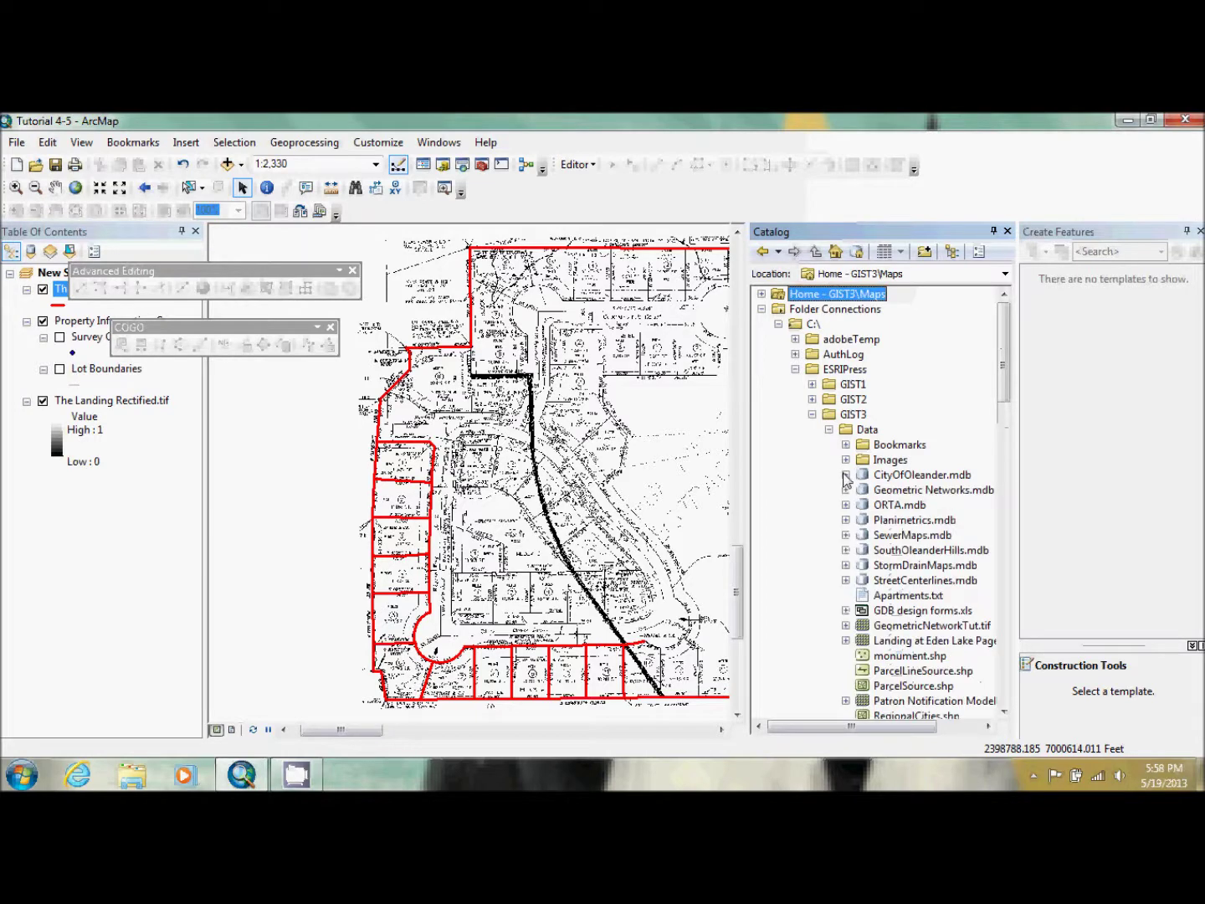
left_click(830, 430)
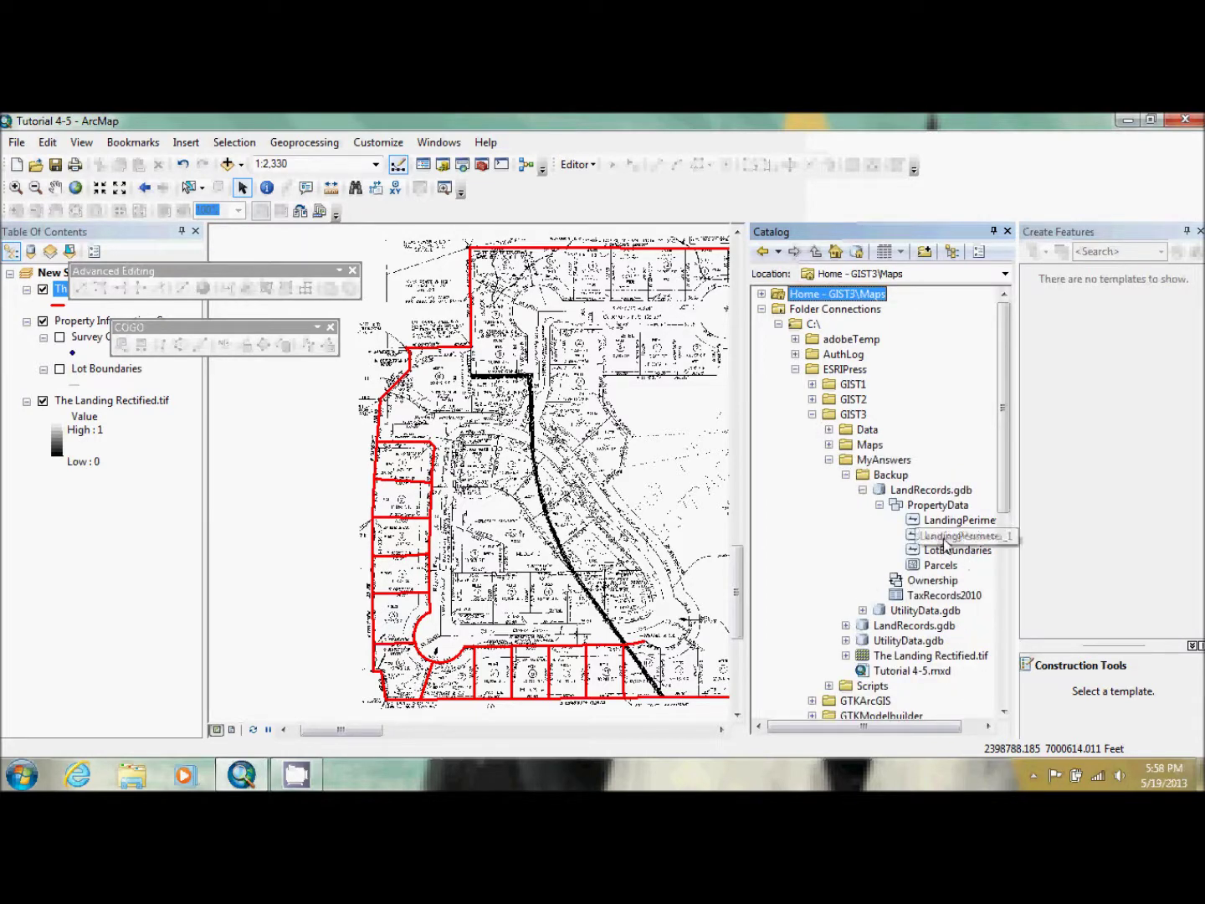
left_click(845, 475)
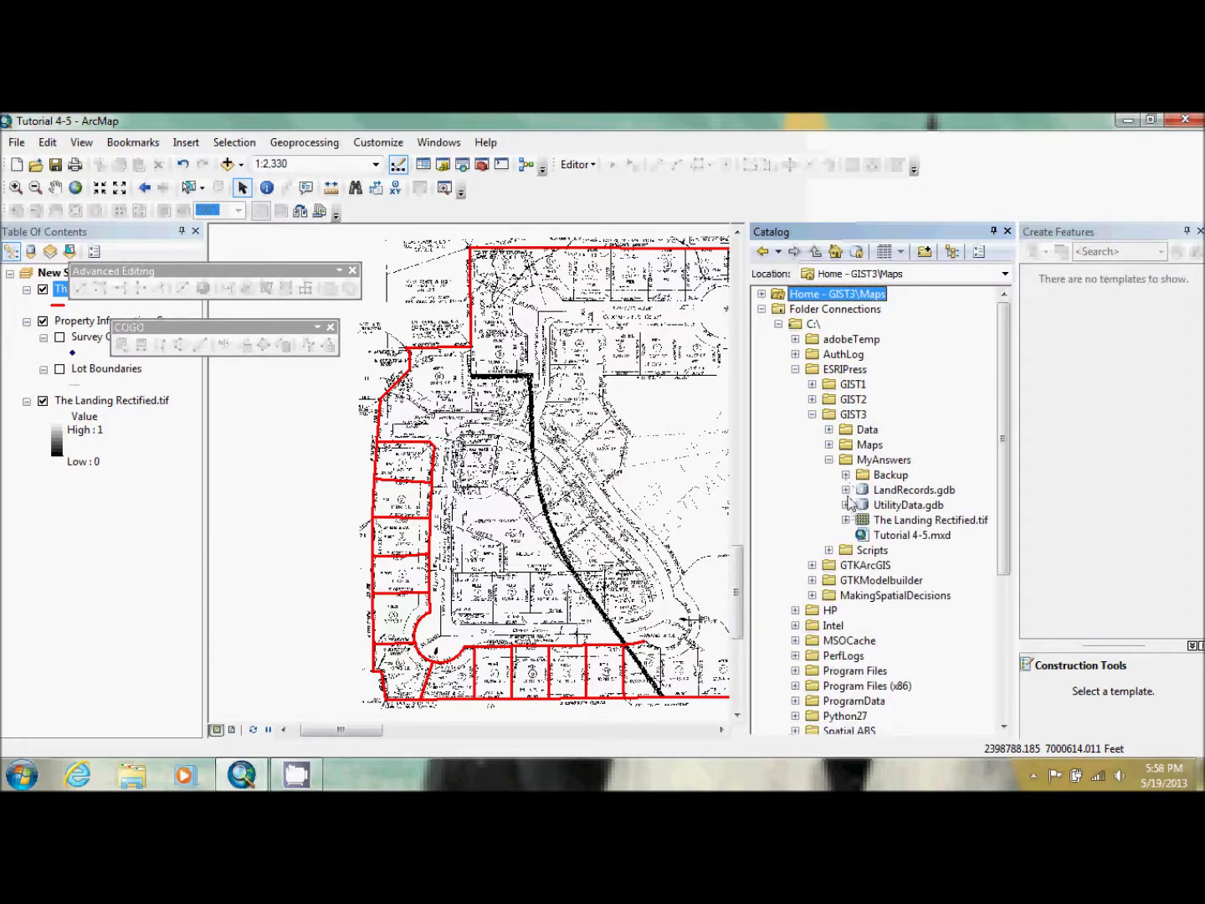
left_click(846, 489)
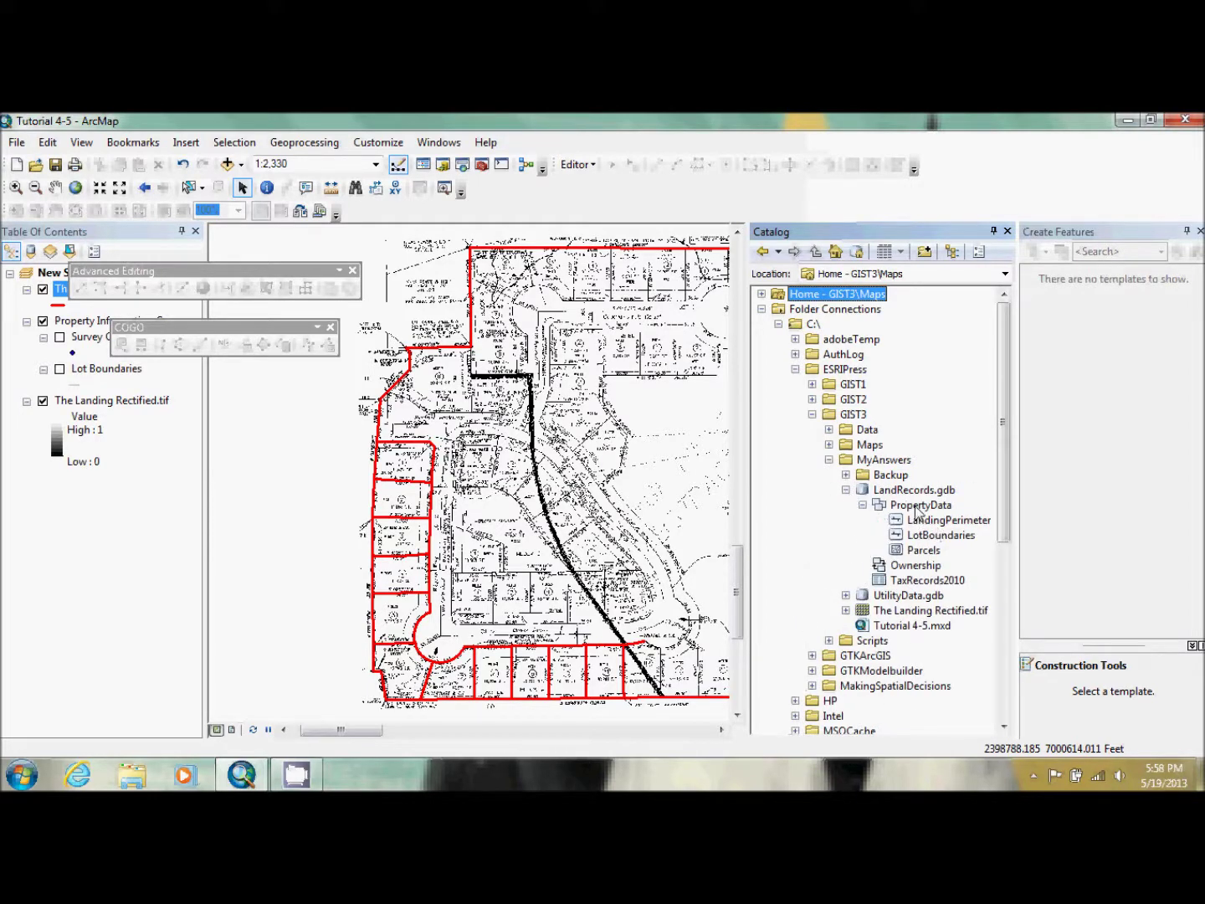
left_click(918, 505)
right_click(918, 506)
mouse_move(976, 646)
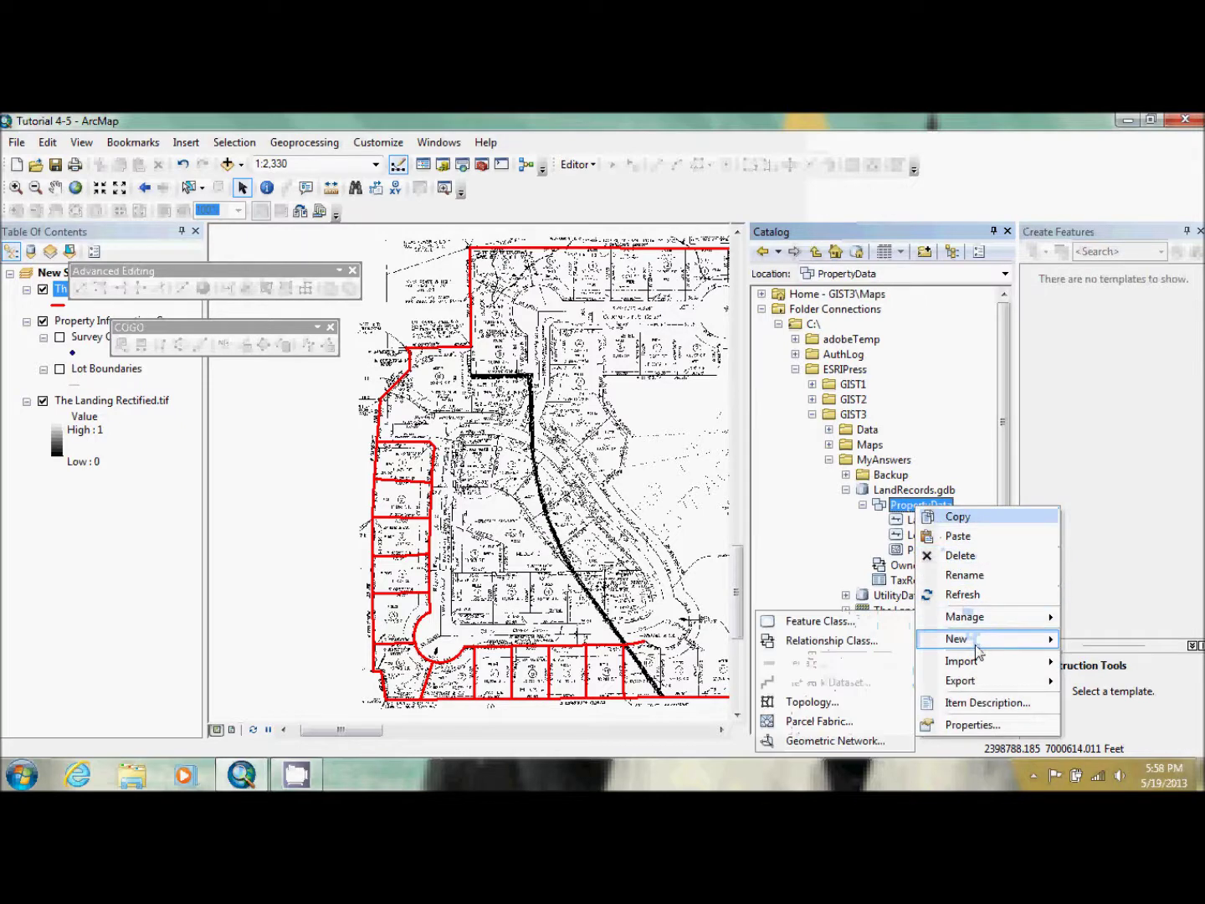
left_click(817, 621)
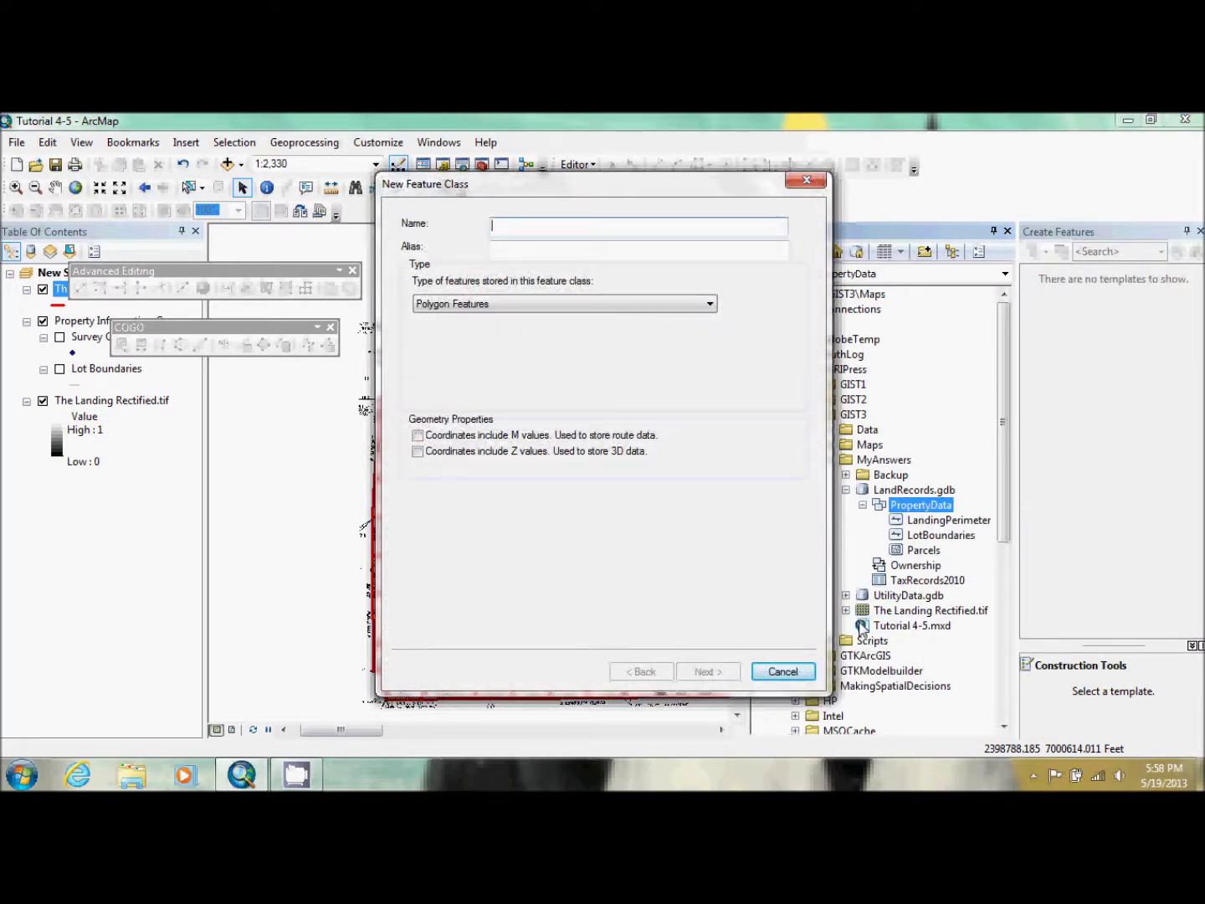
Step: Name the new polygon feature class TheLandingPolygon with the alias The Landing Polygon and accept the default storage configuration
type("TheLandingPolygon")
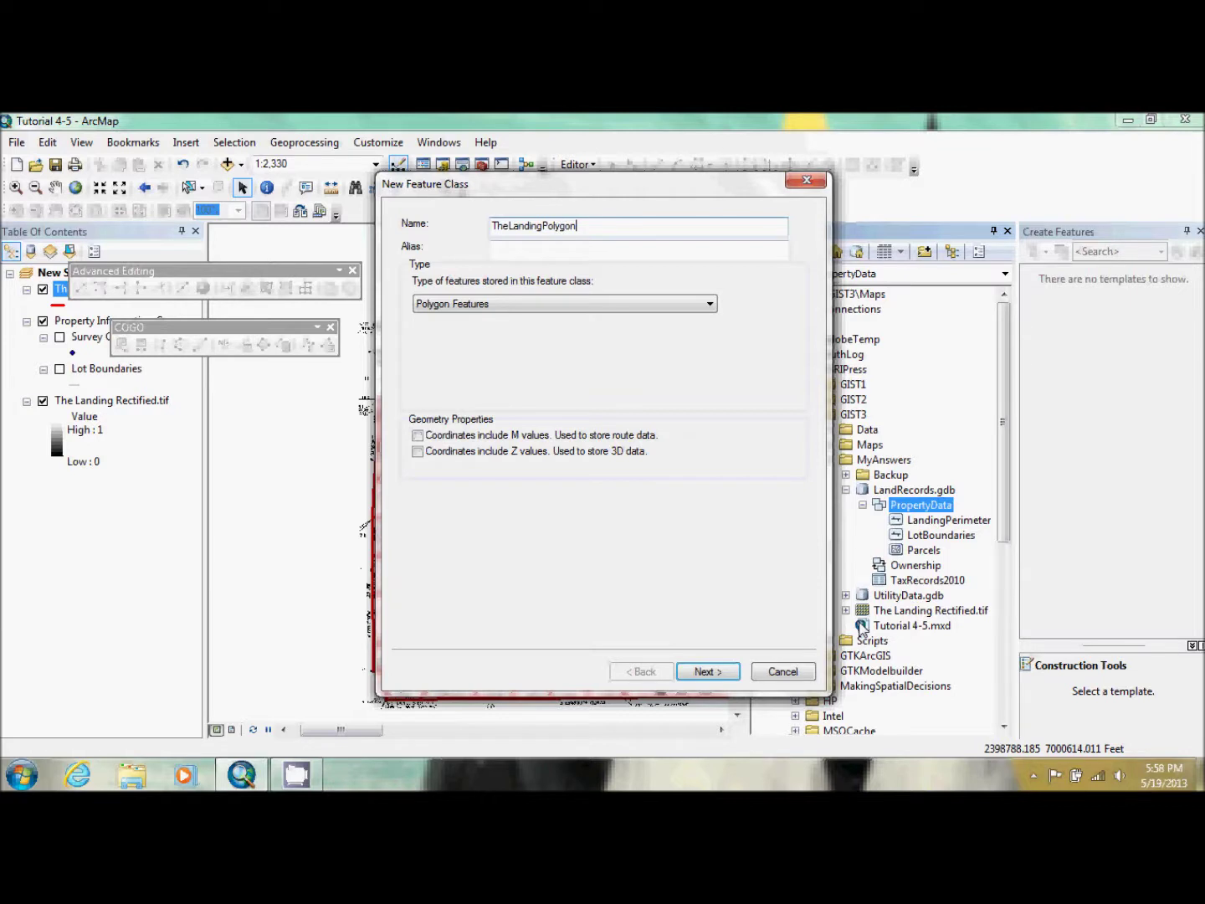
key("Tab")
type("The")
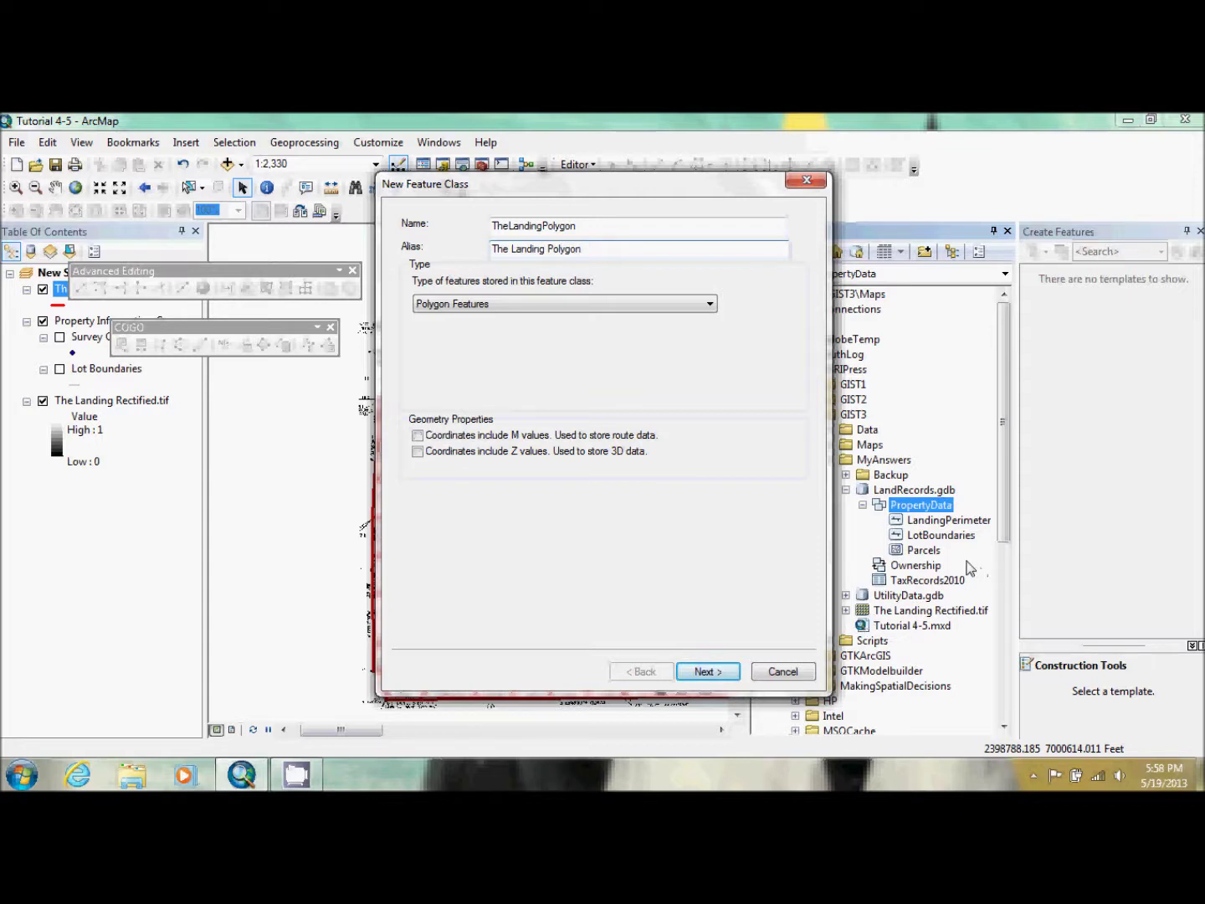
left_click(701, 672)
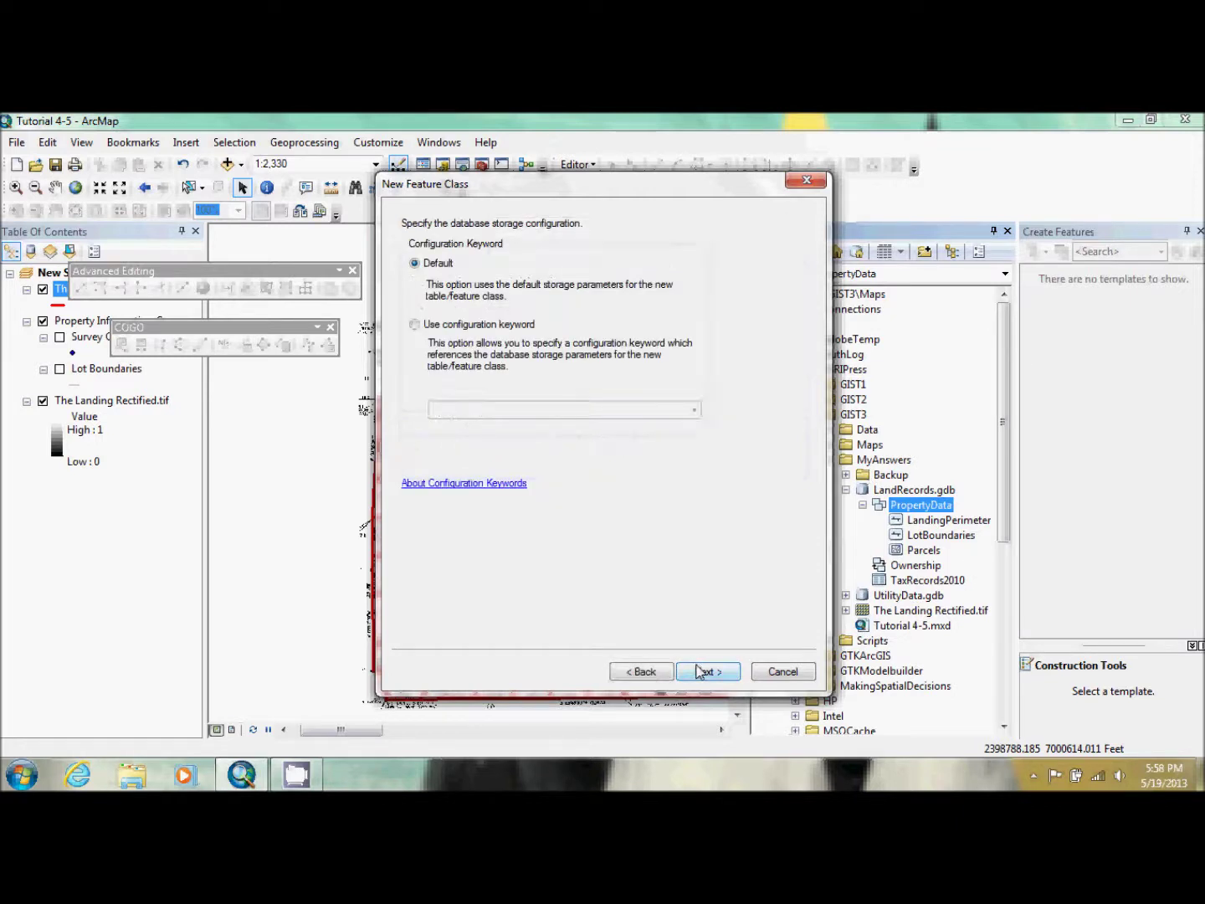
left_click(701, 671)
Step: Import the field definitions from the Parcels feature class in LandRecords.gdb's PropertyData dataset and finish creating the feature class
left_click(748, 546)
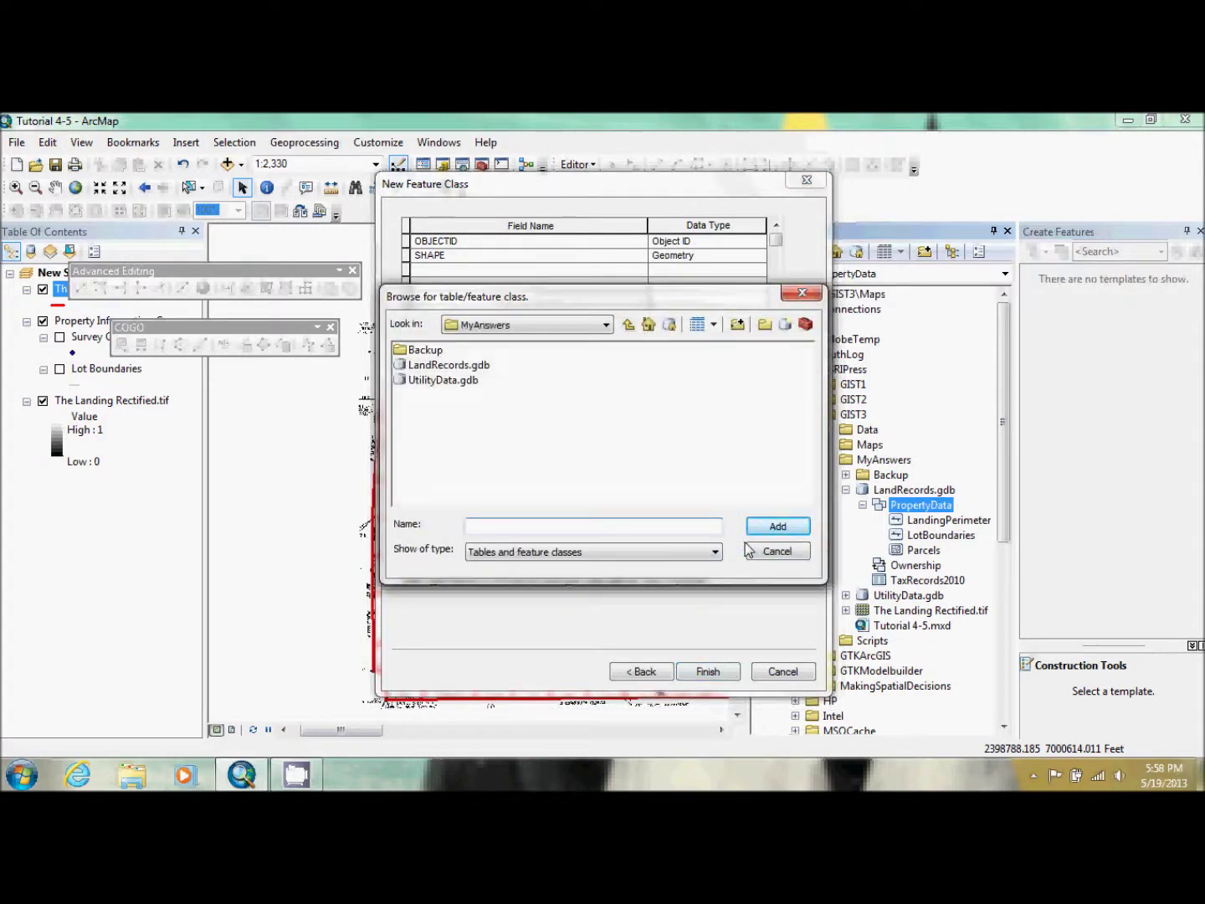
double_click(444, 369)
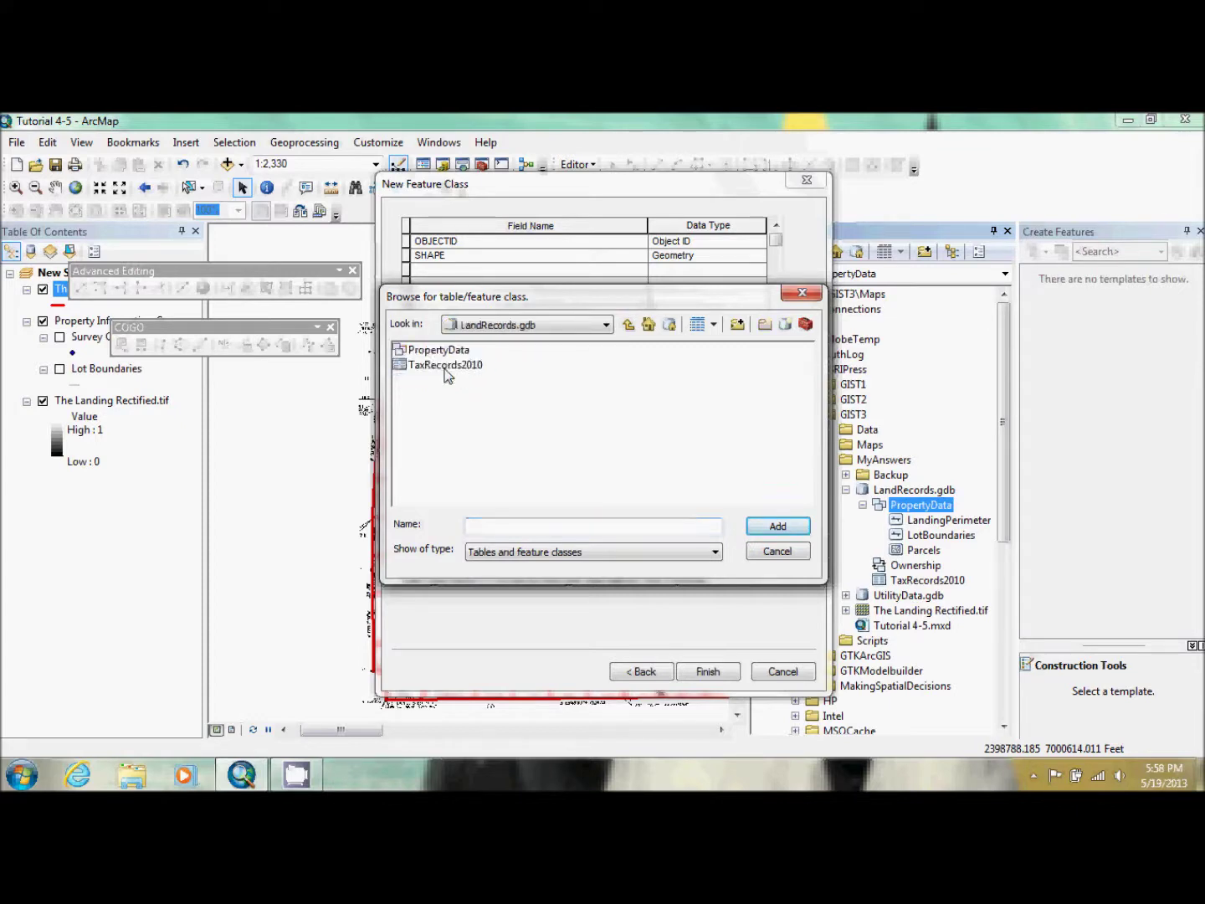
left_click(441, 355)
double_click(441, 356)
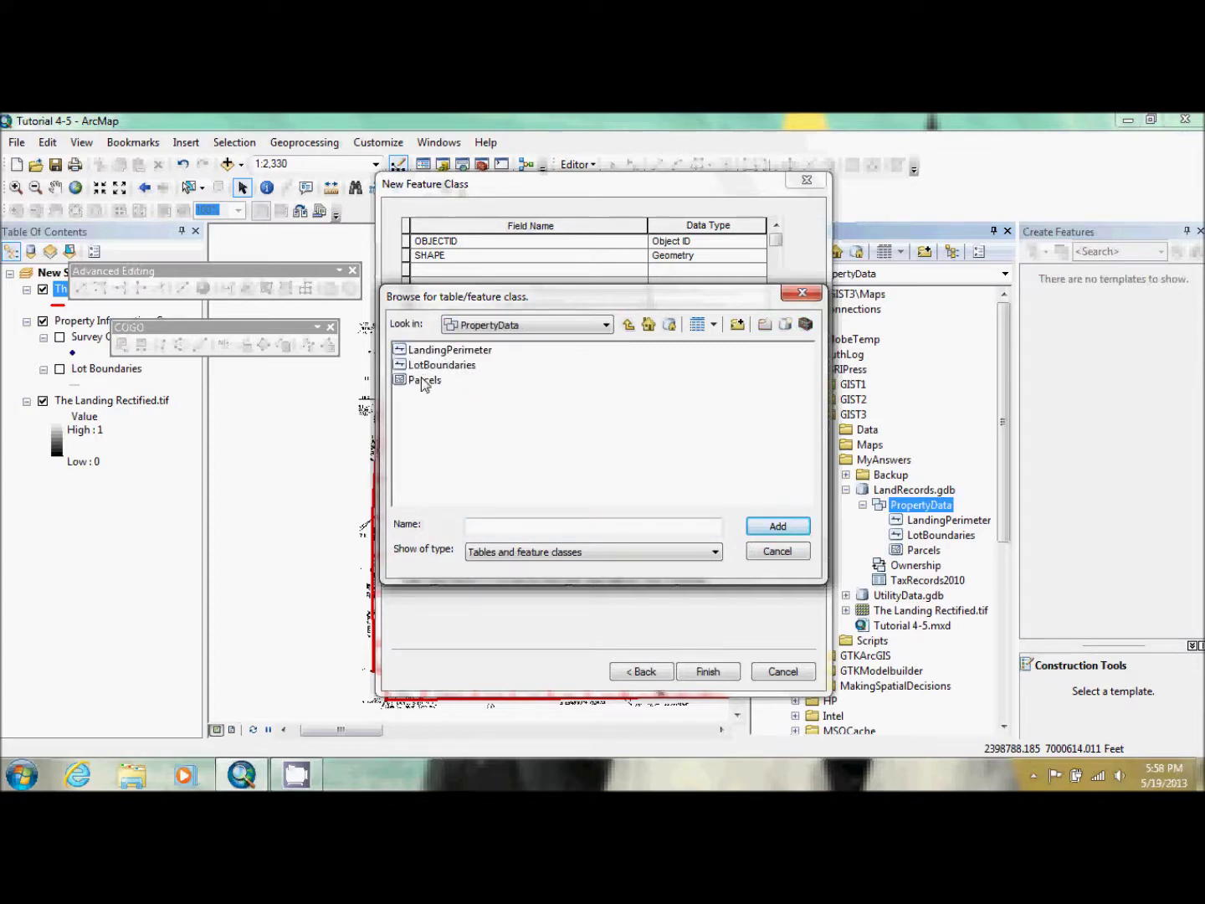
double_click(422, 381)
left_click(777, 412)
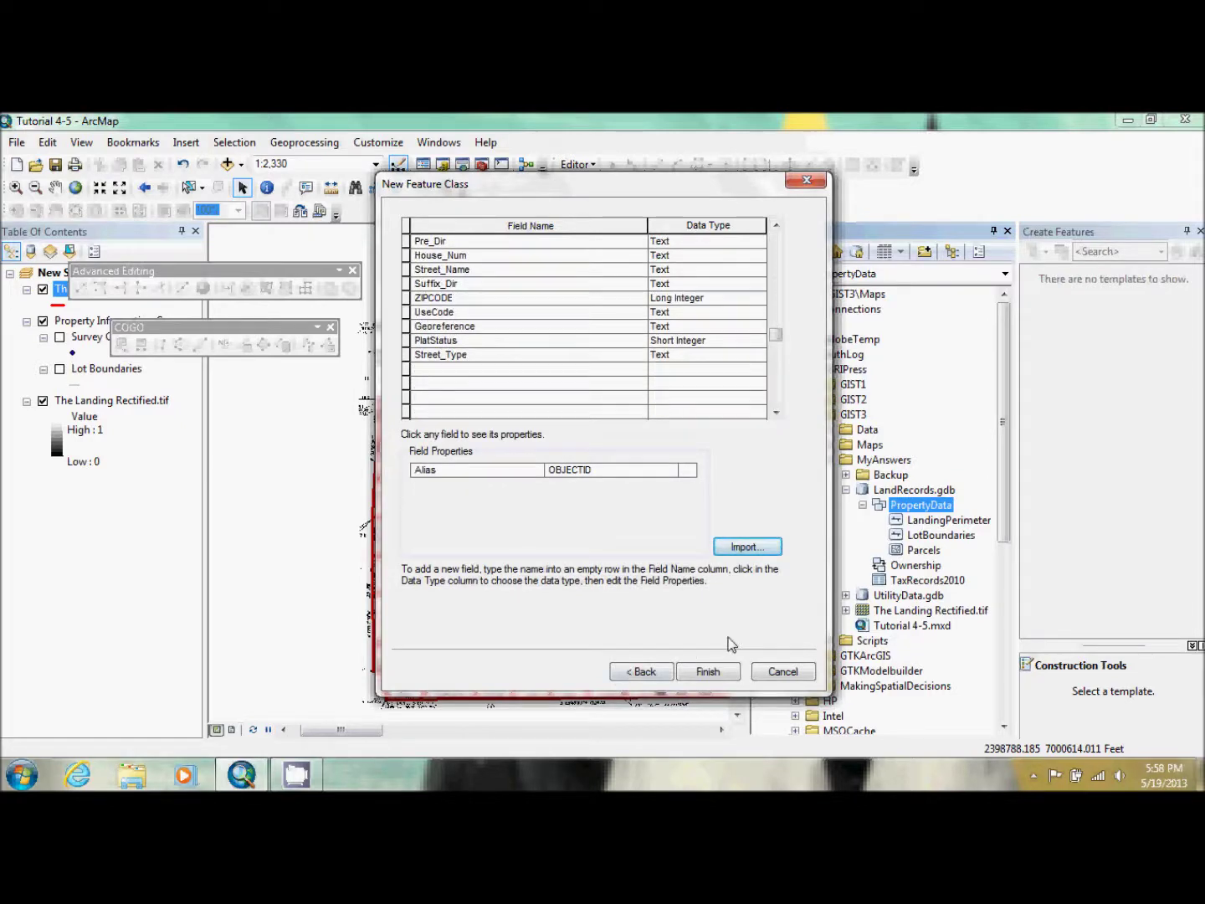
left_click(710, 672)
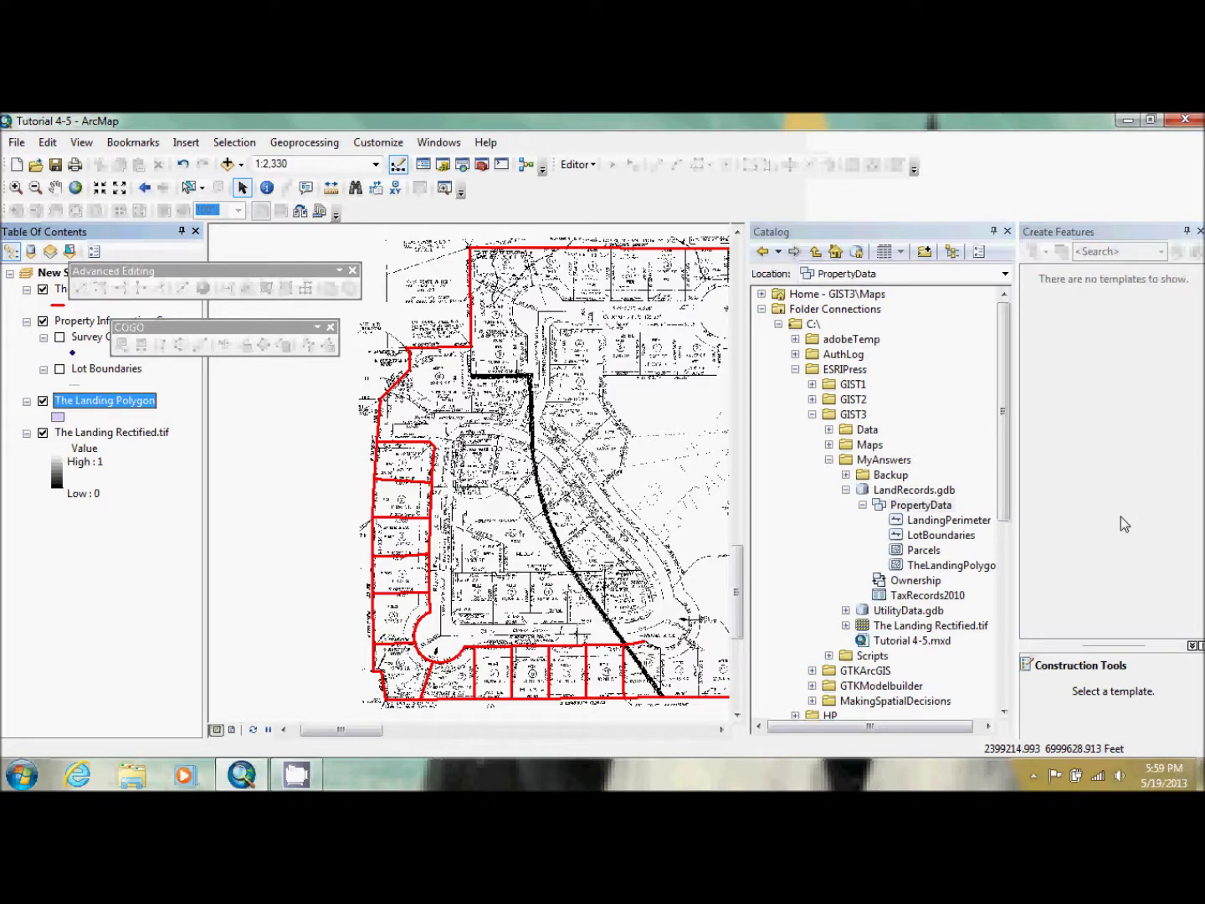
left_click(1009, 234)
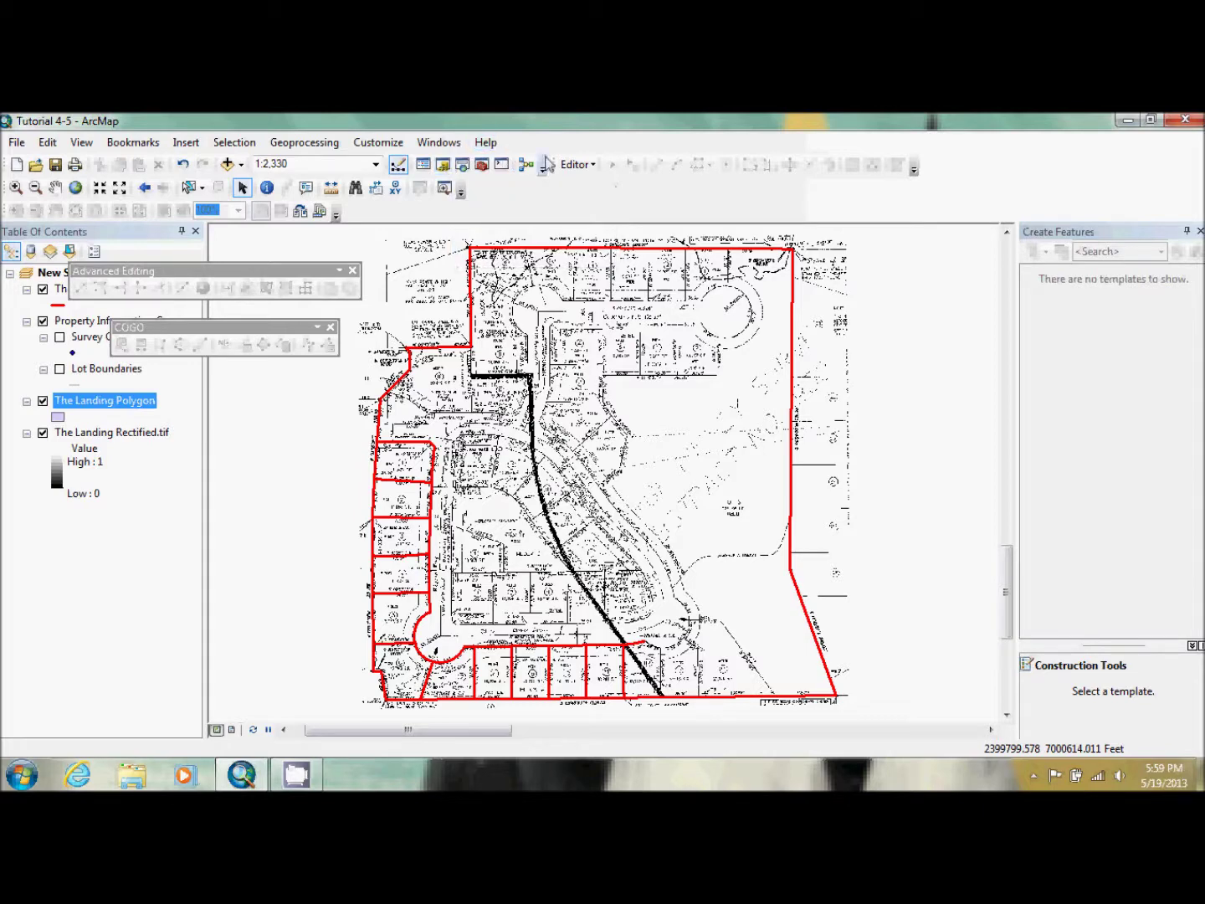
left_click(379, 142)
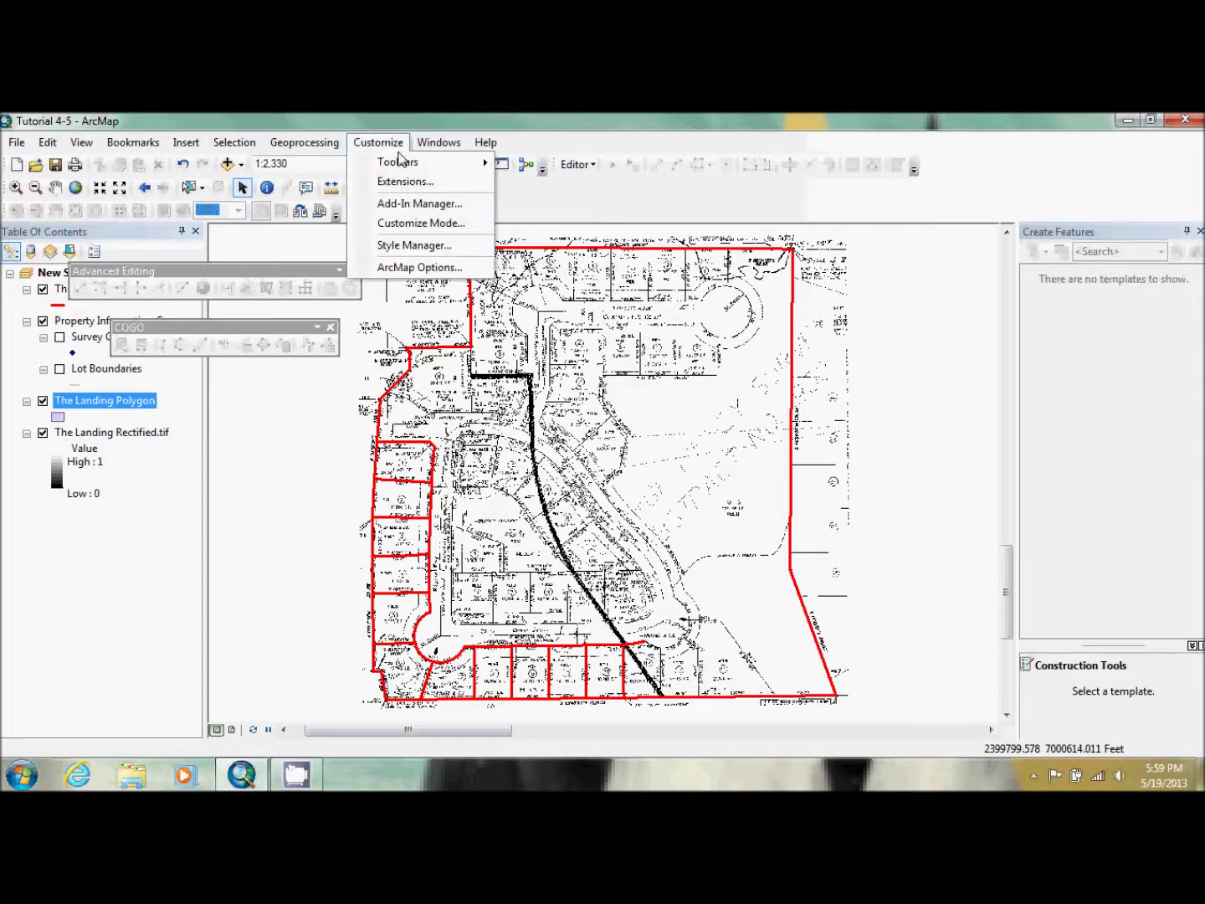
mouse_move(400, 163)
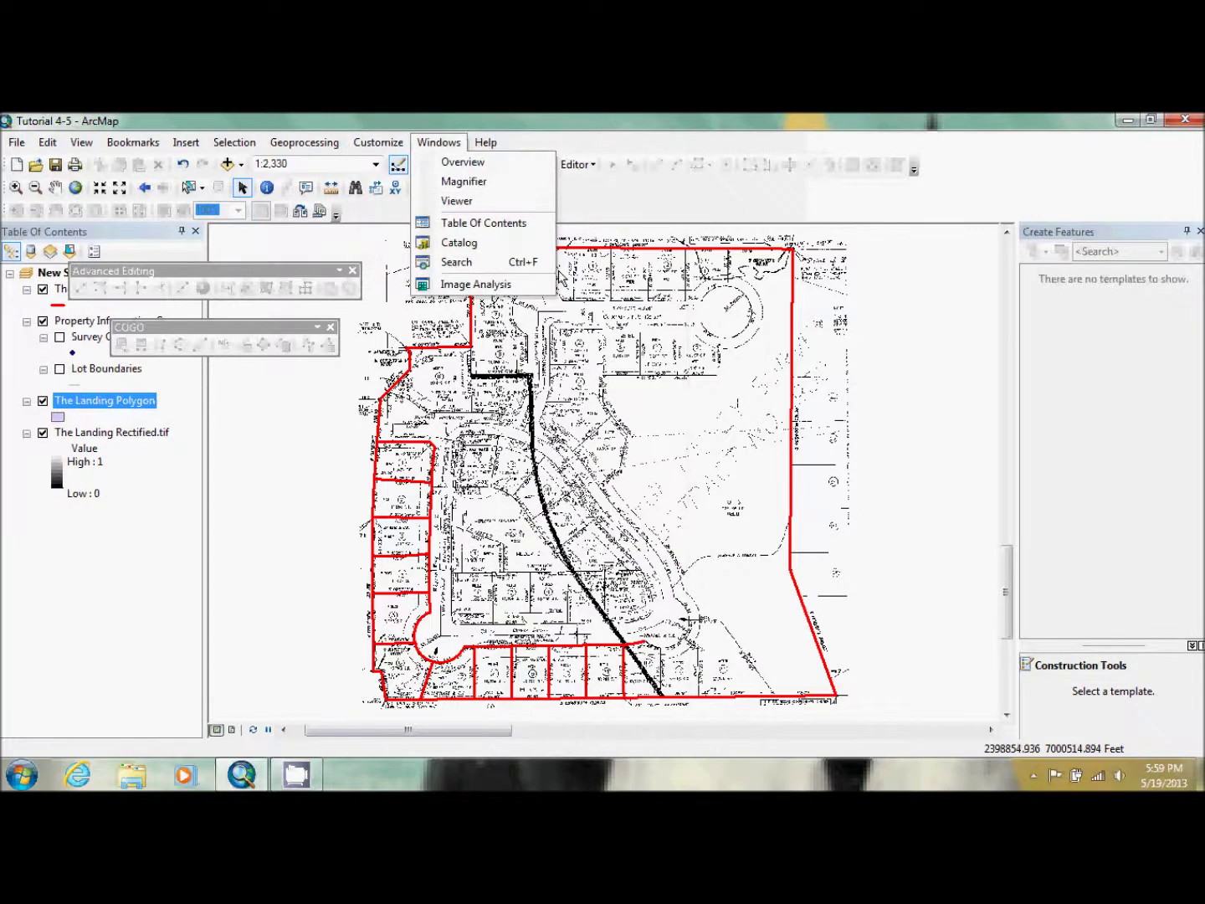
left_click(381, 147)
left_click(382, 146)
mouse_move(397, 163)
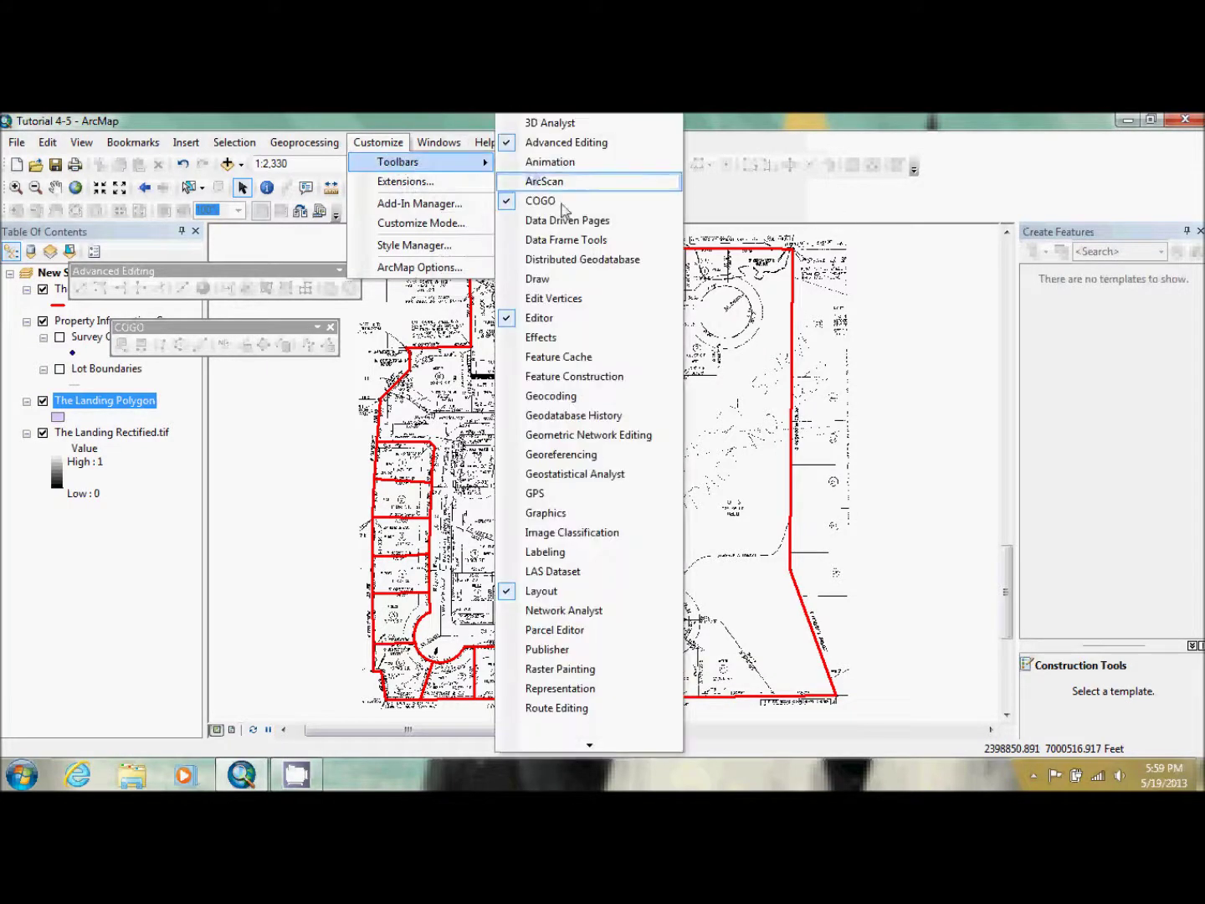
mouse_move(590, 744)
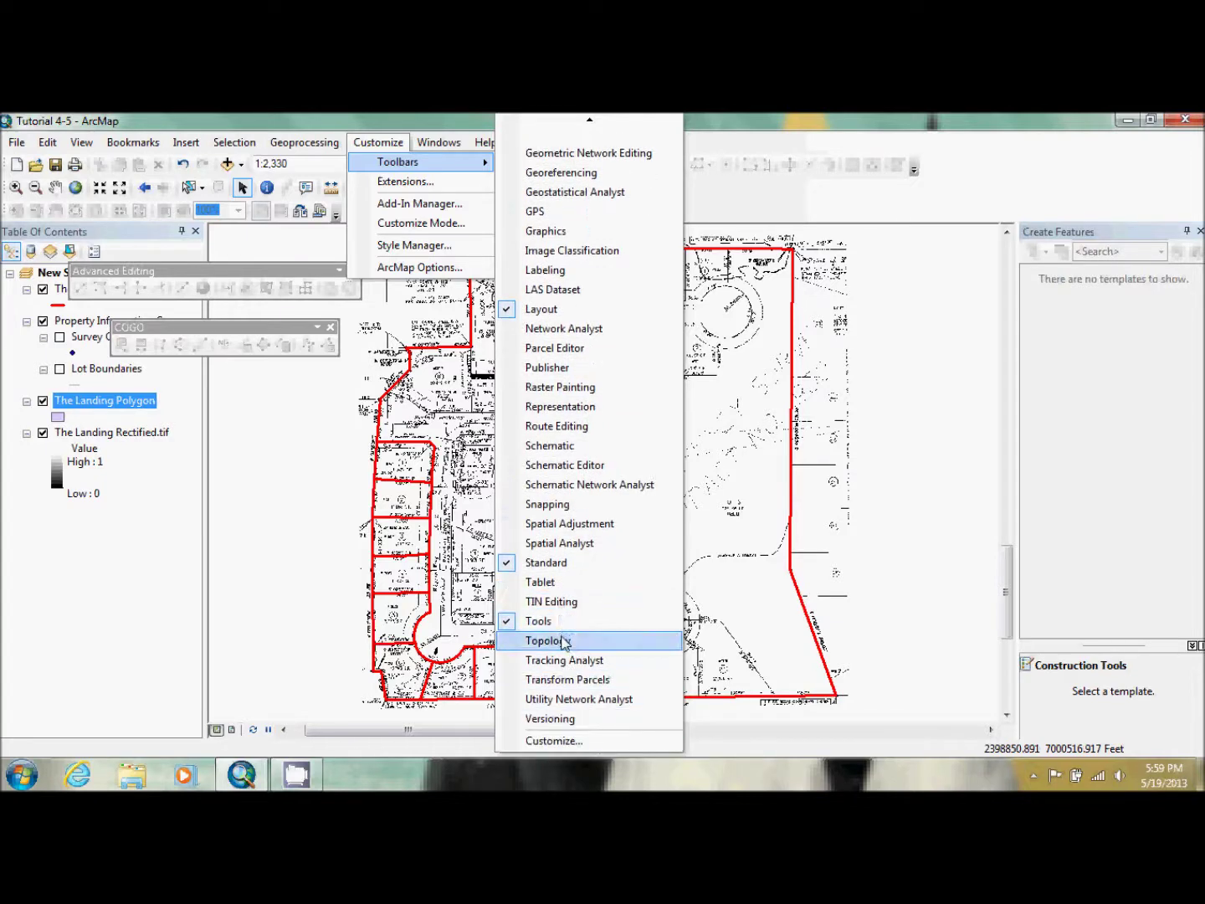
left_click(553, 640)
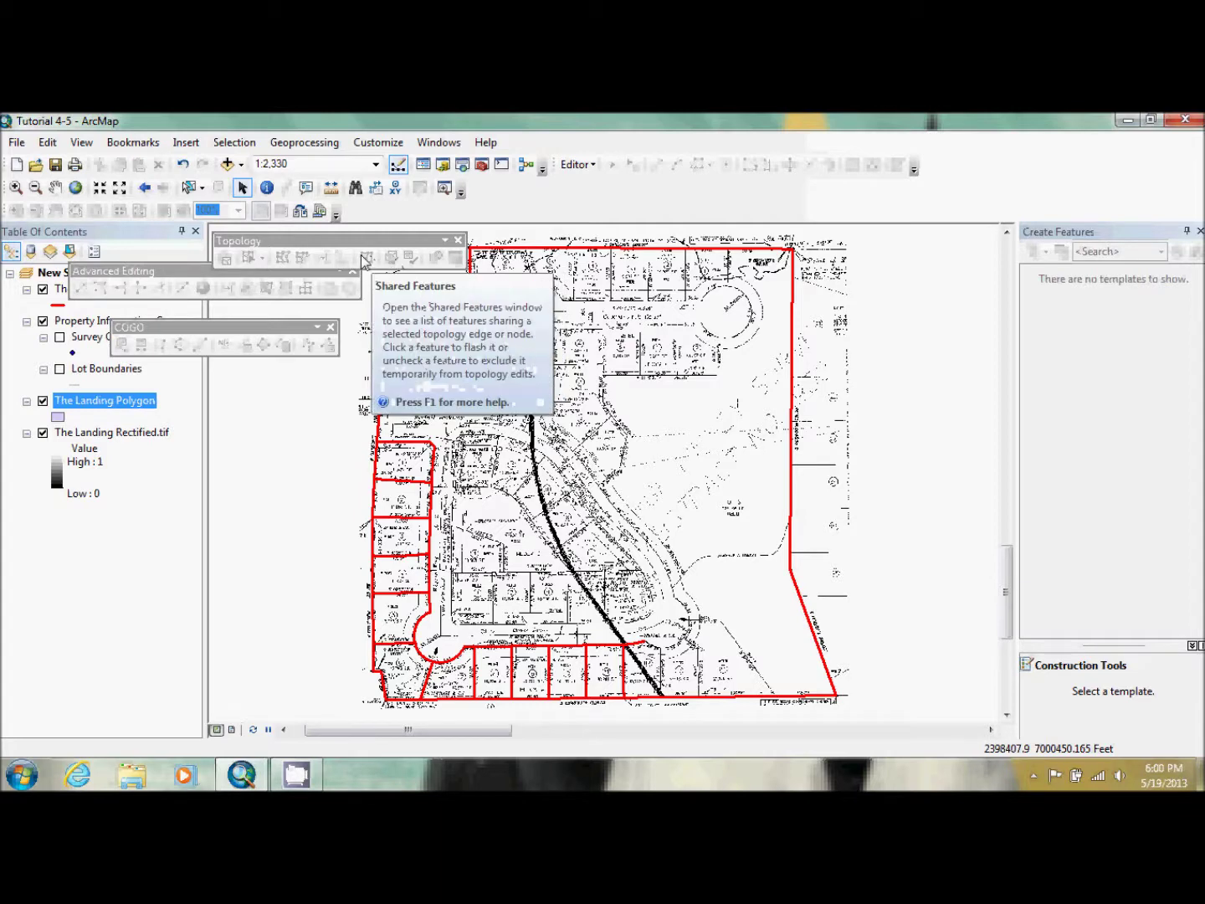
left_click(457, 240)
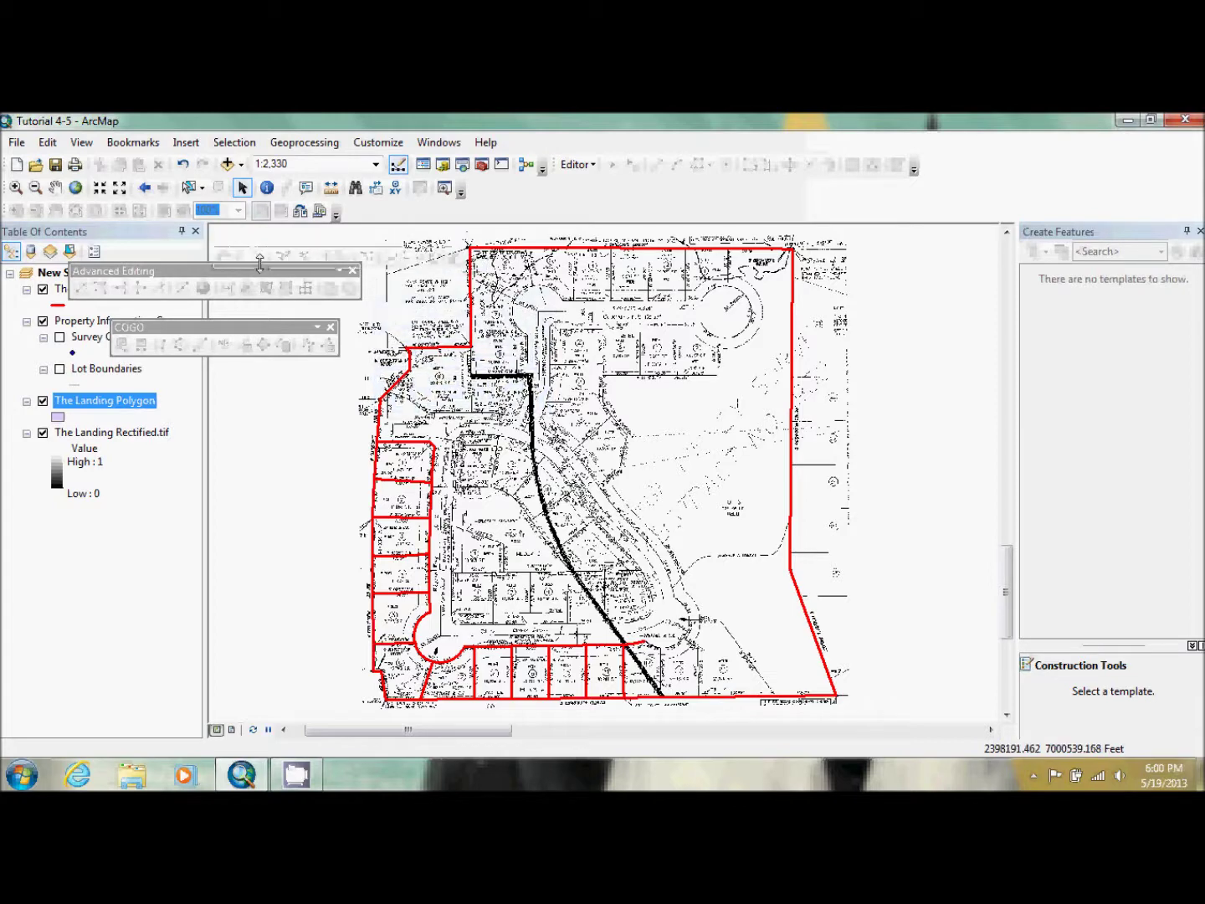
Step: Start an editing session on The Landing Polygon layer in the LandRecords file geodatabase
left_click(577, 165)
left_click(593, 187)
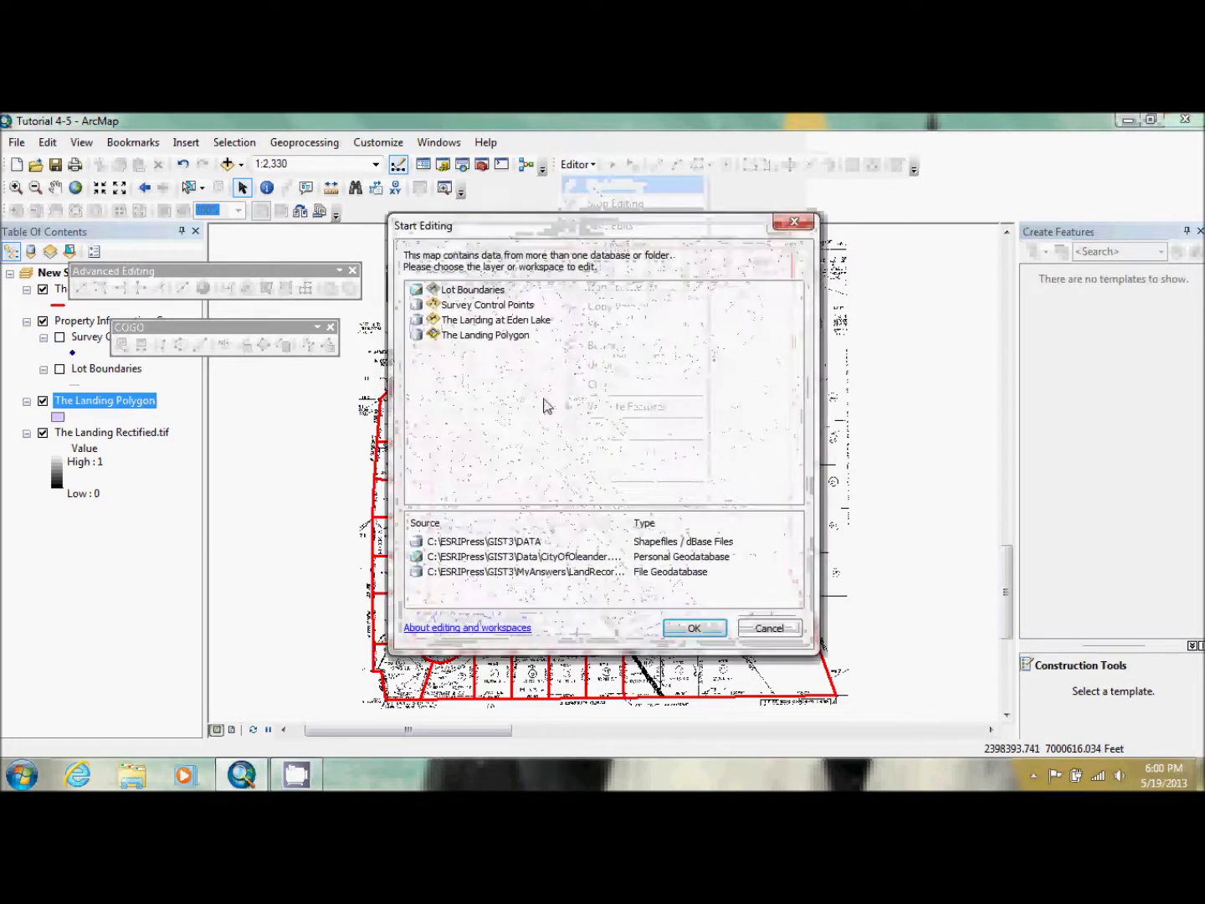
left_click(496, 335)
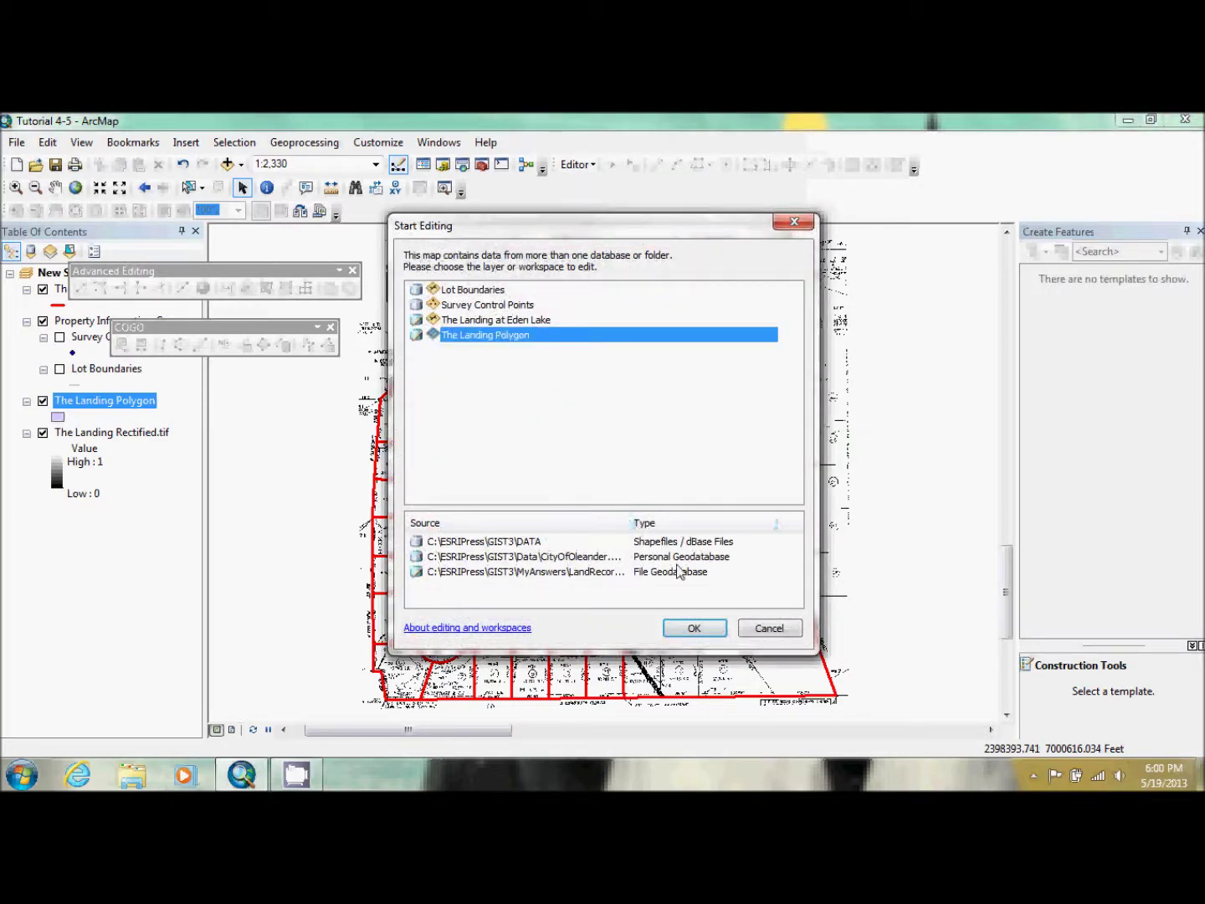
left_click(687, 629)
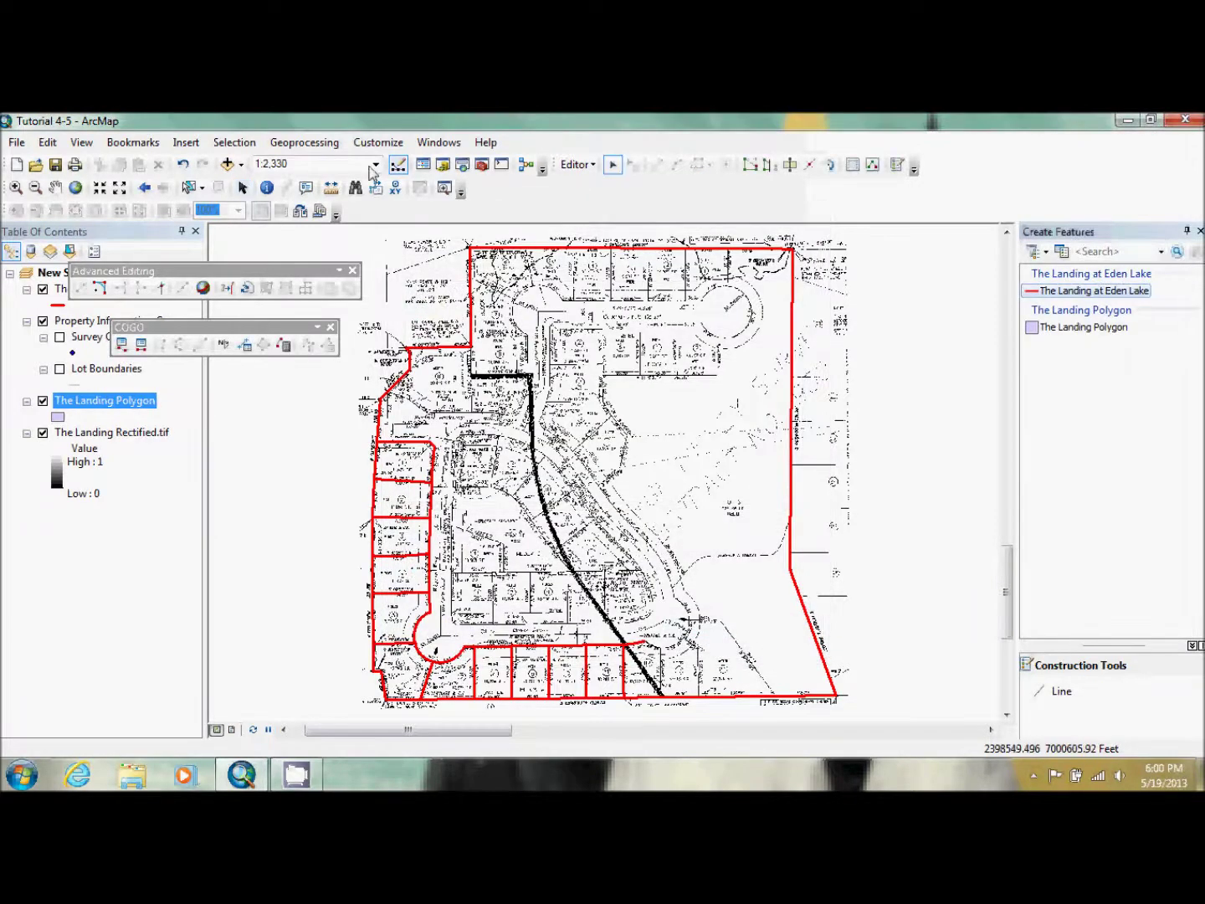
left_click(384, 146)
mouse_move(411, 163)
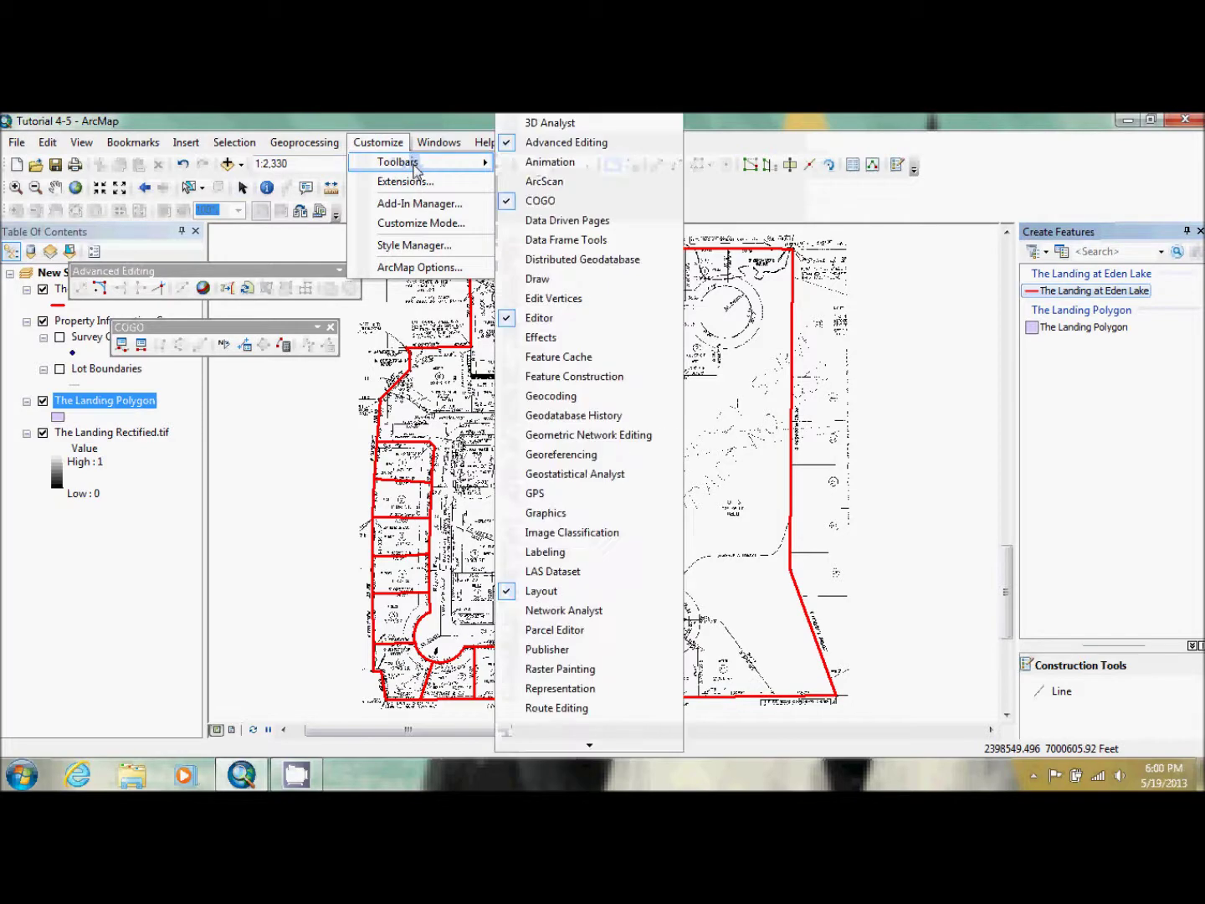
left_click(620, 435)
scroll(612, 440, "up", 2)
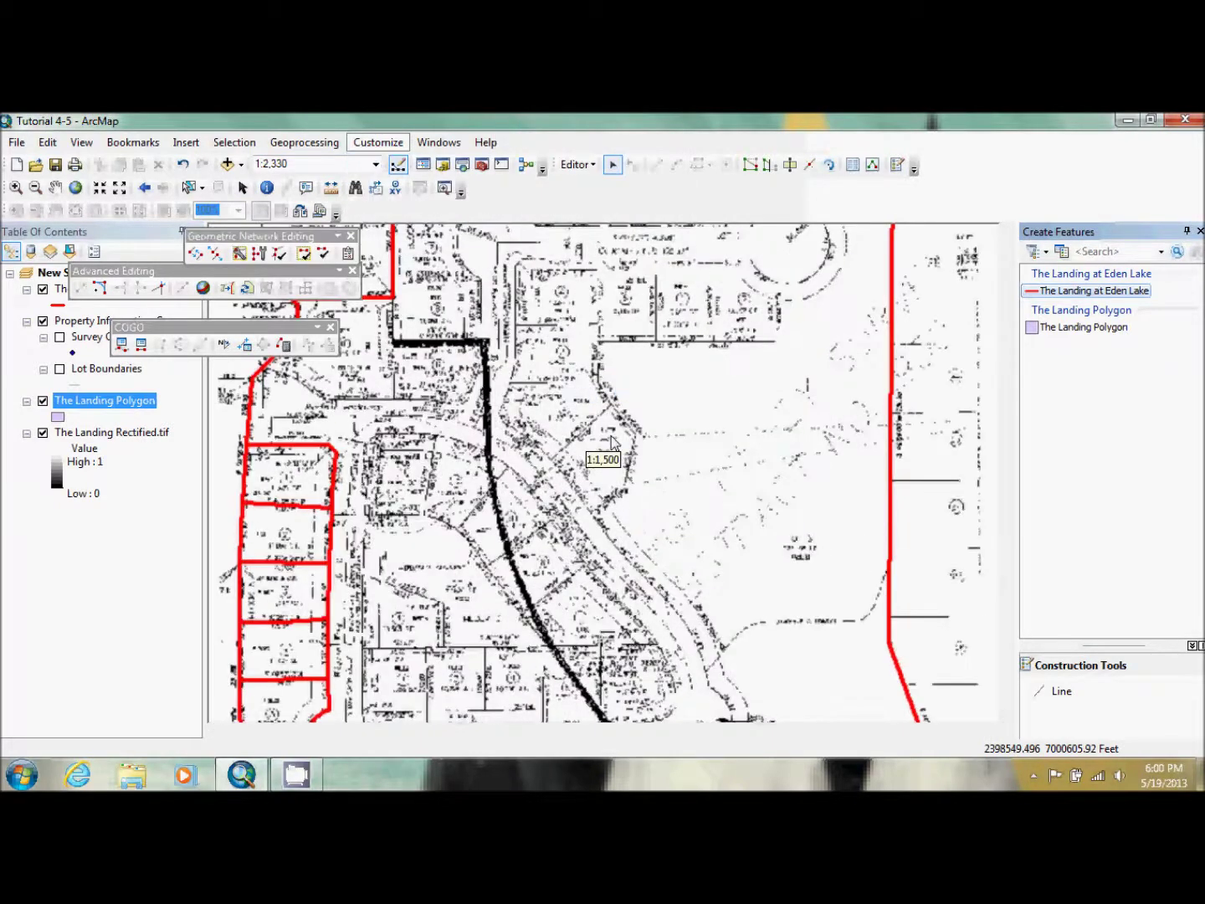
left_click(351, 236)
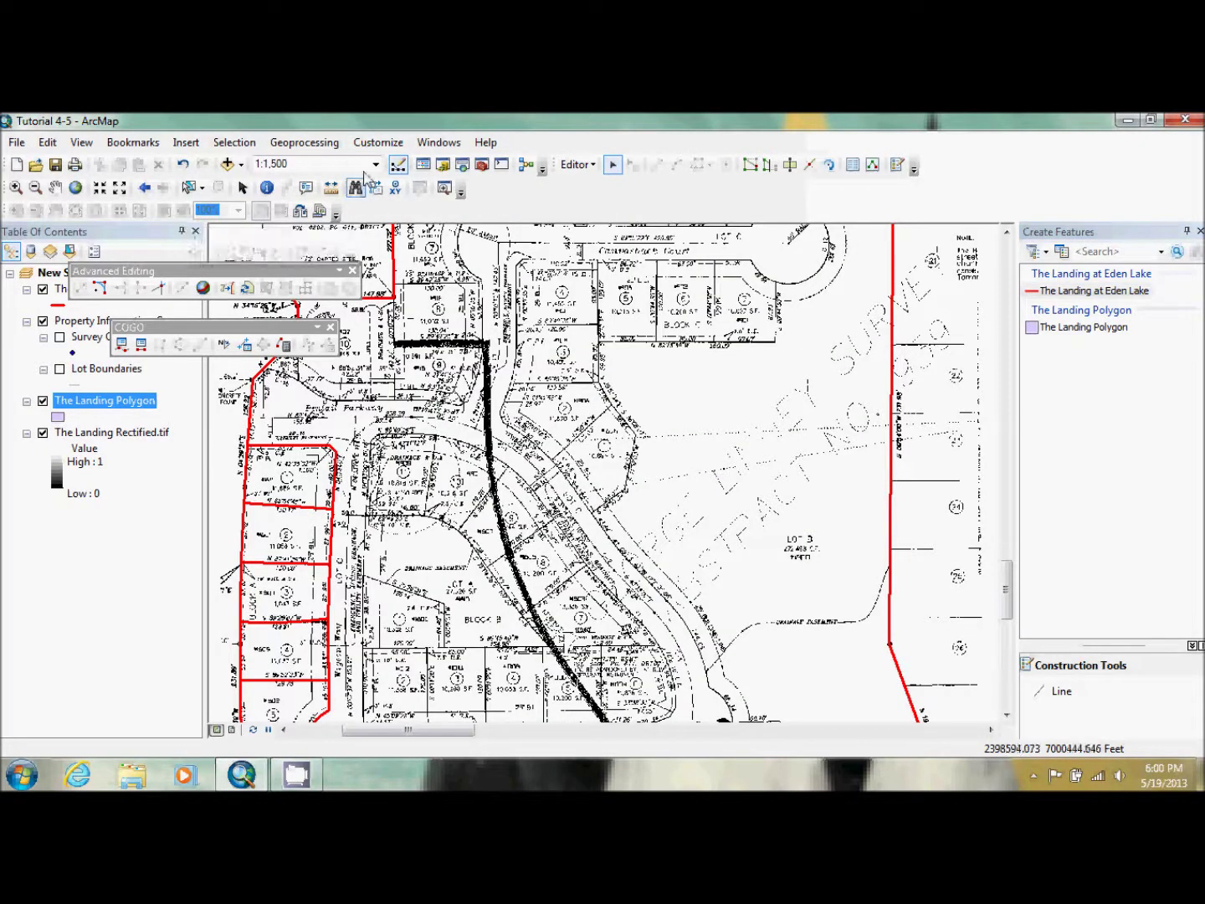
left_click(379, 142)
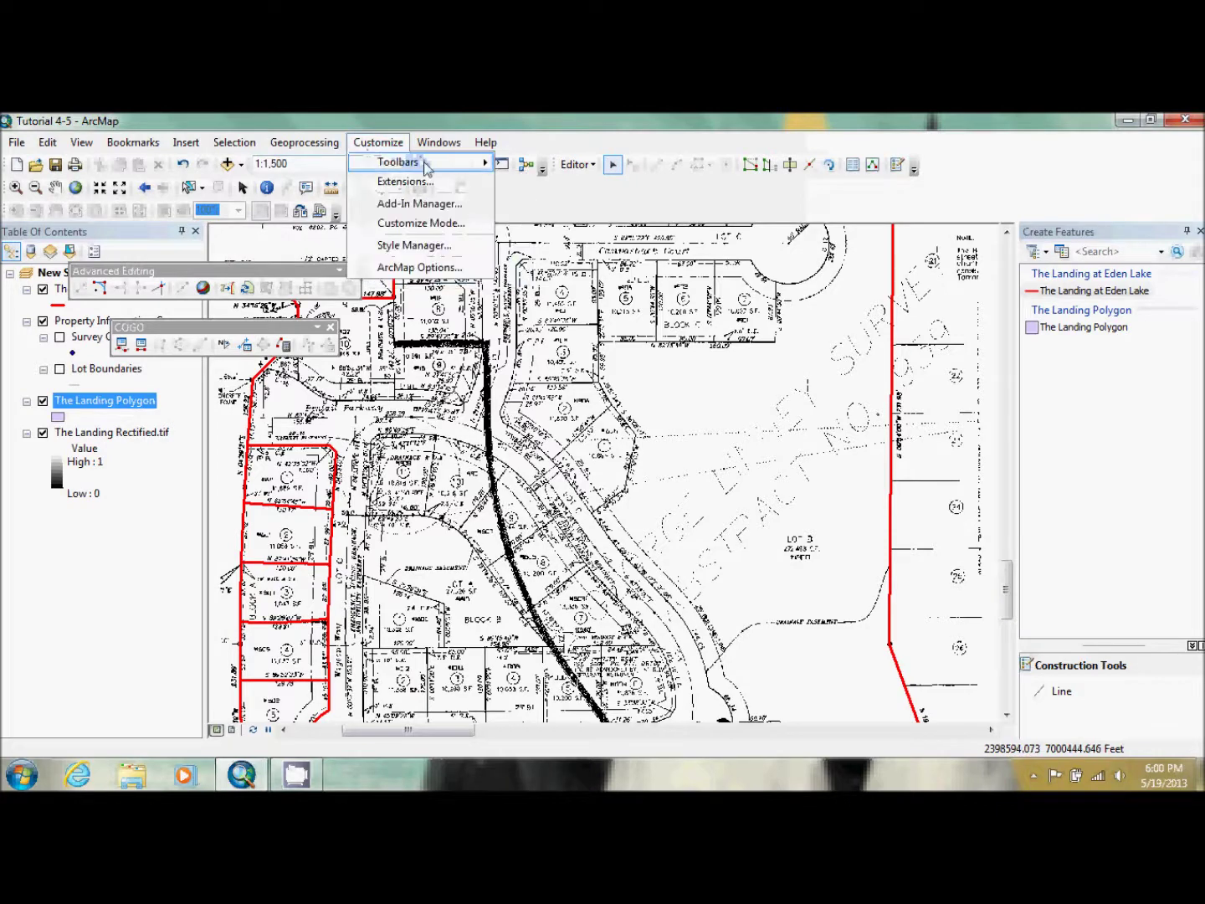
mouse_move(426, 164)
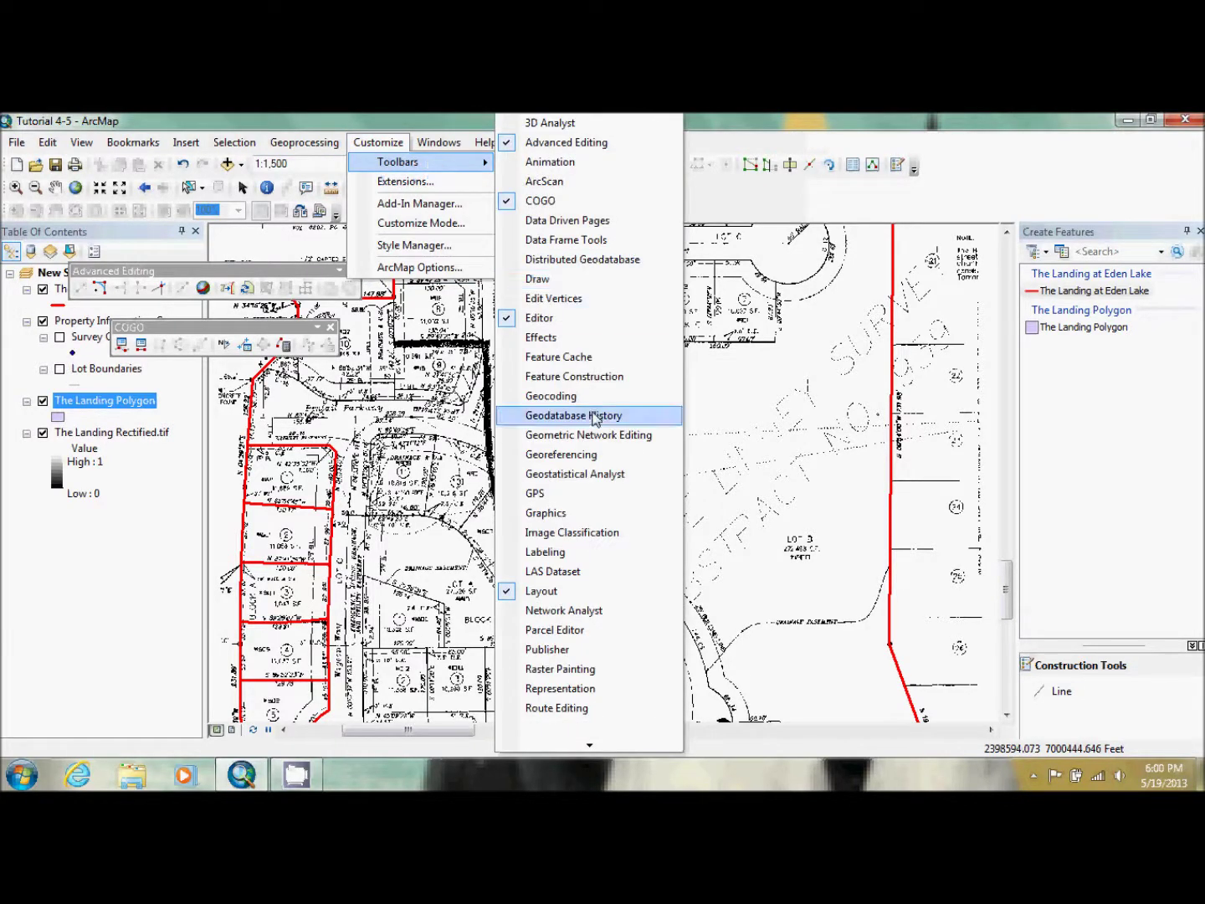
mouse_move(589, 745)
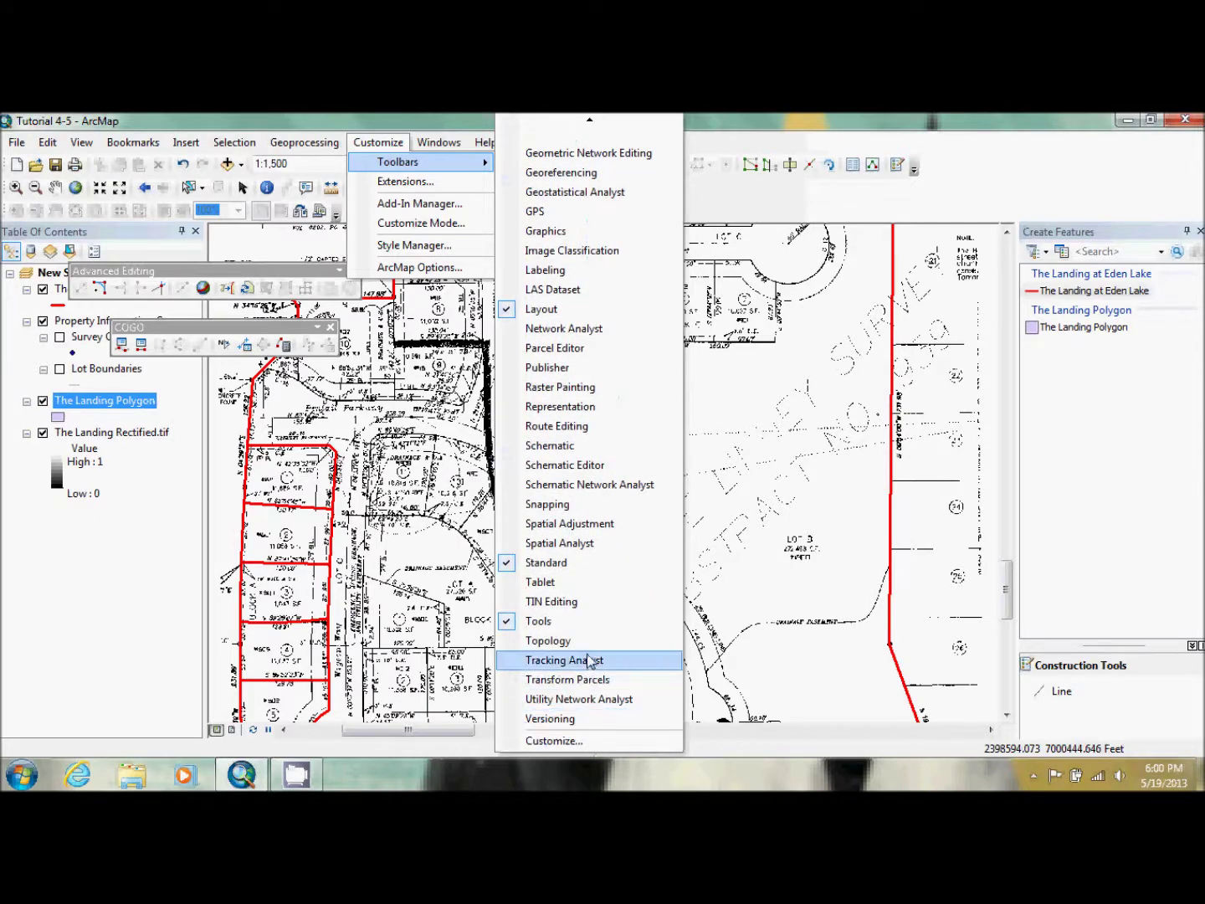
left_click(588, 642)
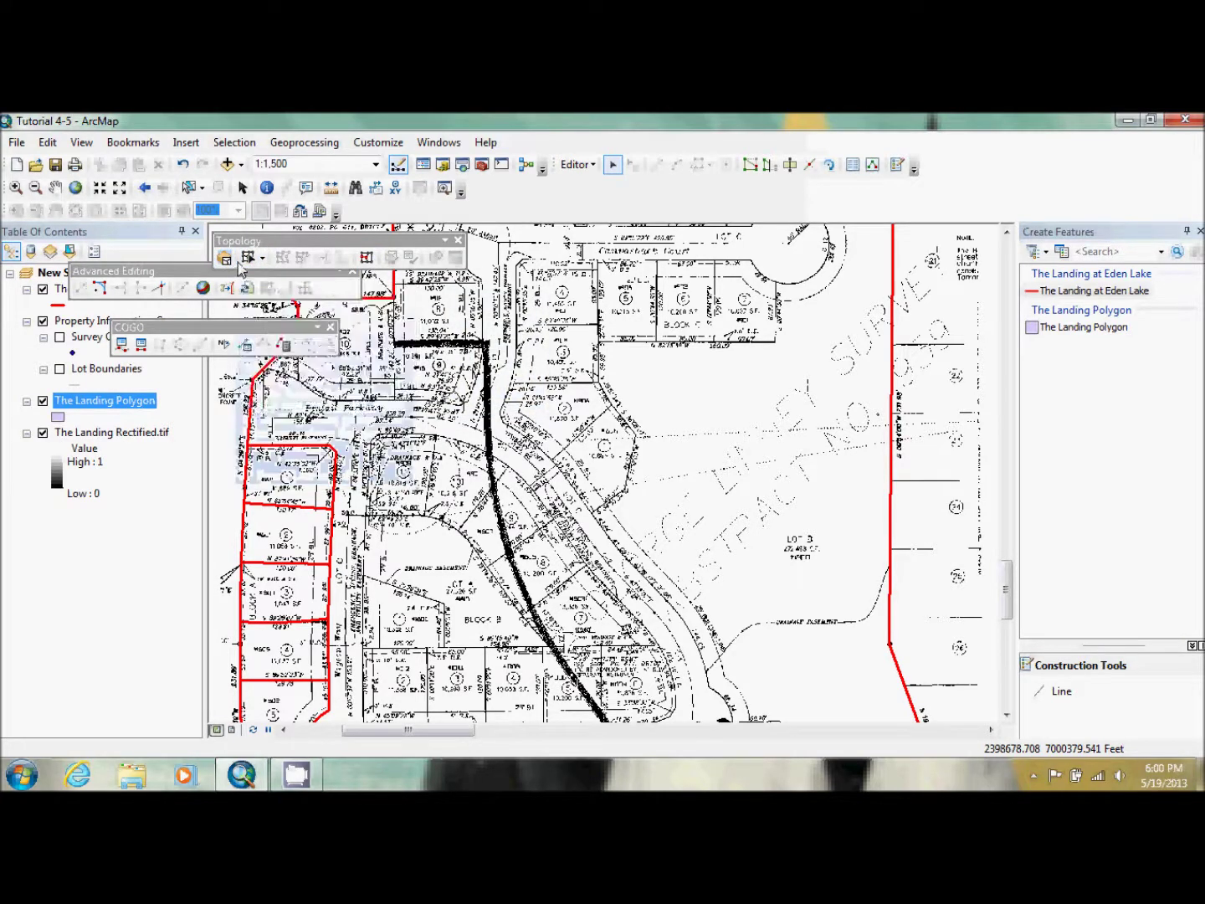
left_click(265, 260)
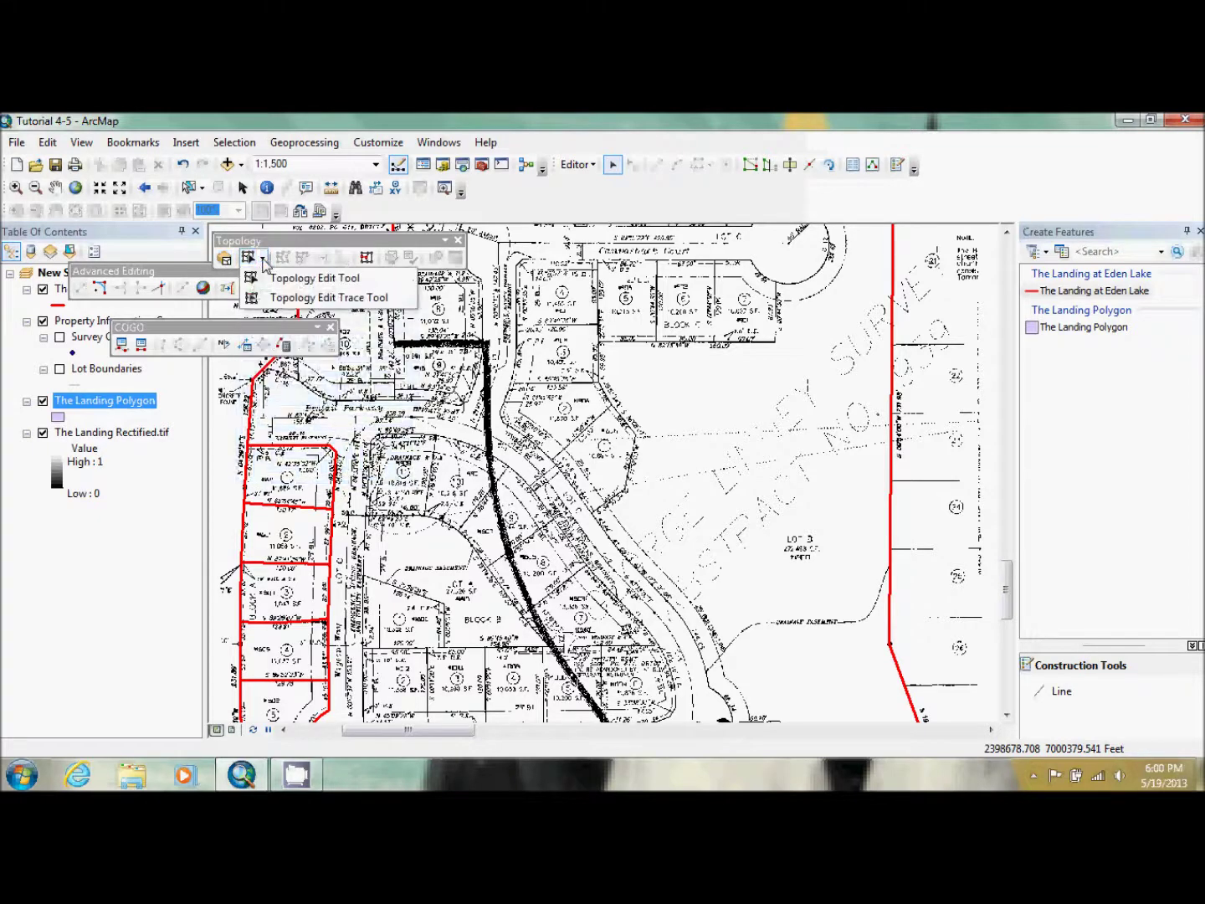
left_click(458, 241)
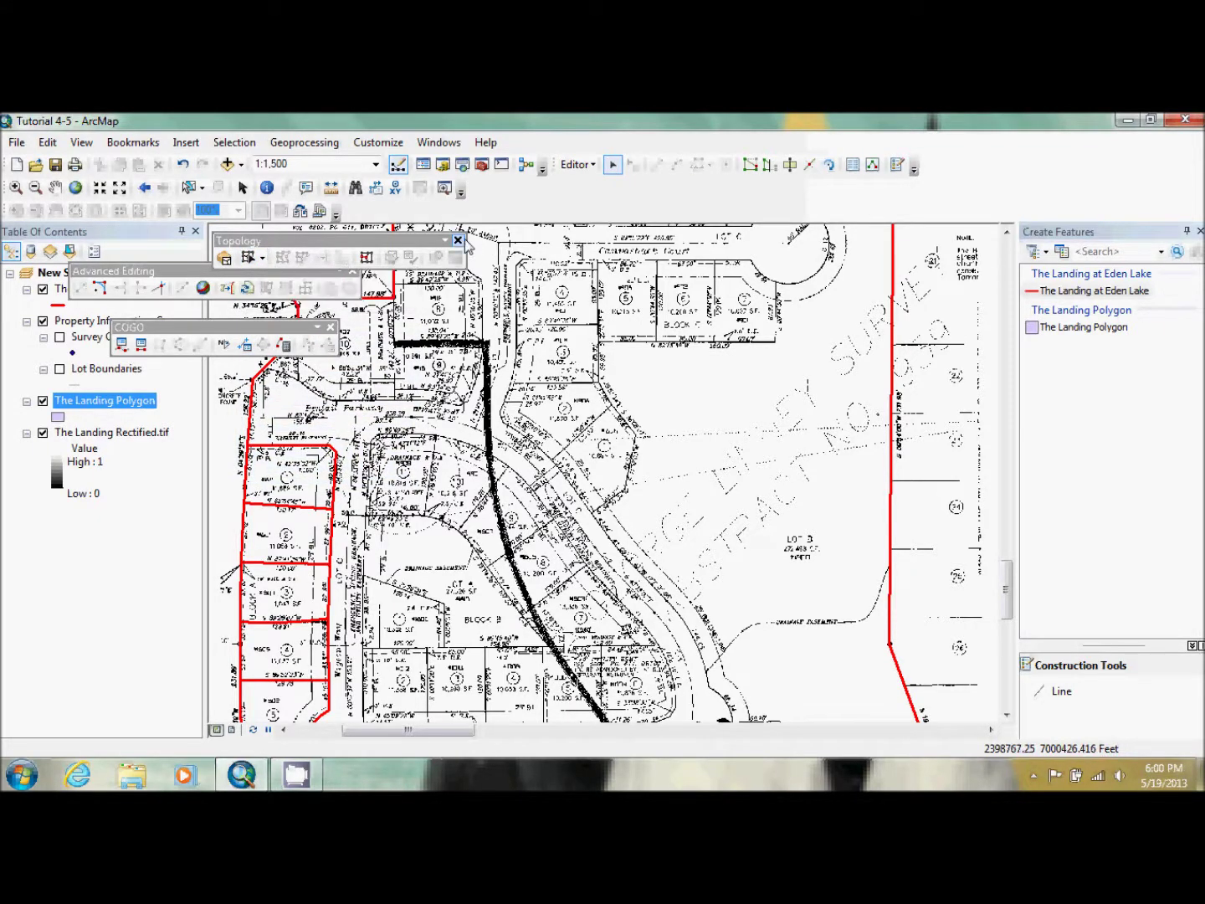
left_click(457, 240)
Step: Select all features in The Landing at Eden Lake line layer
right_click(62, 289)
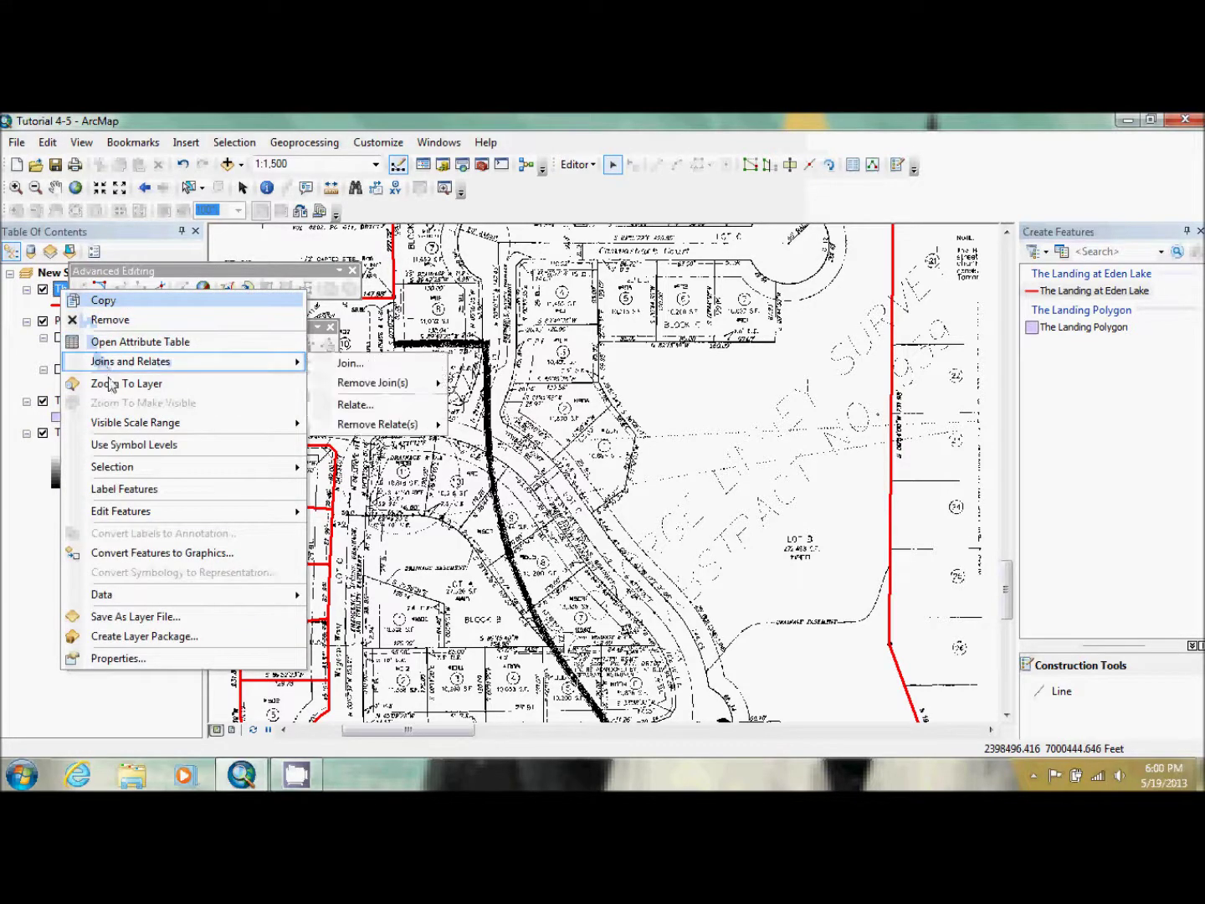
left_click(101, 383)
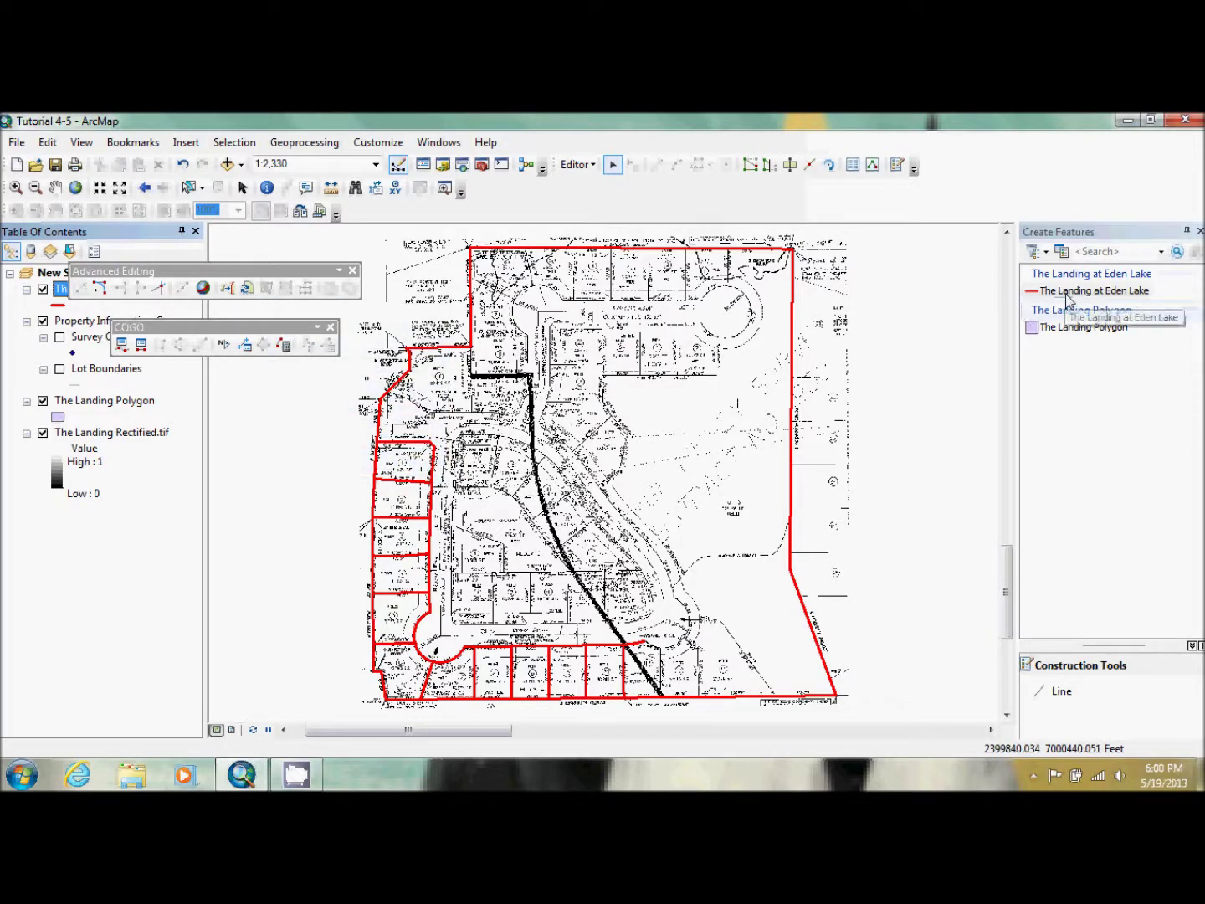
right_click(63, 293)
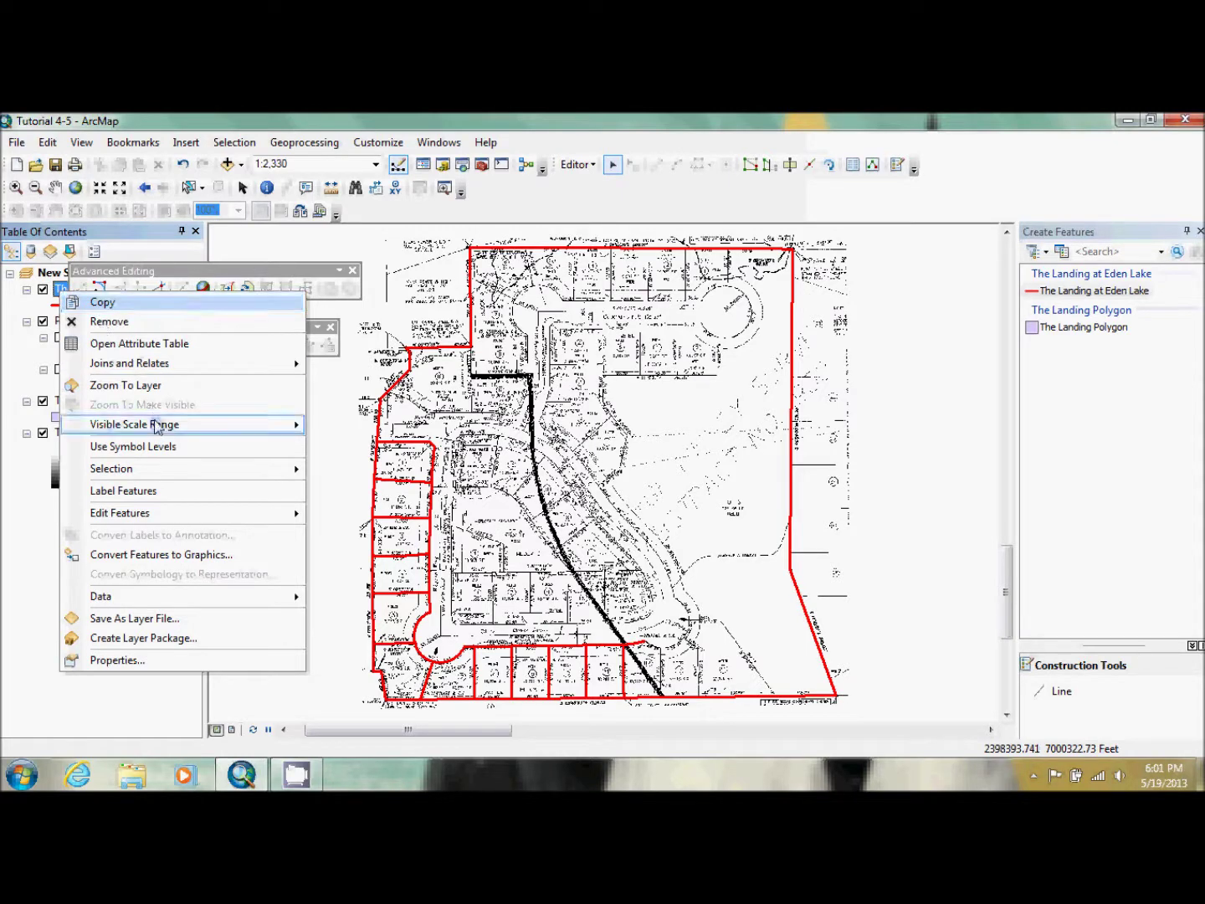
mouse_move(173, 471)
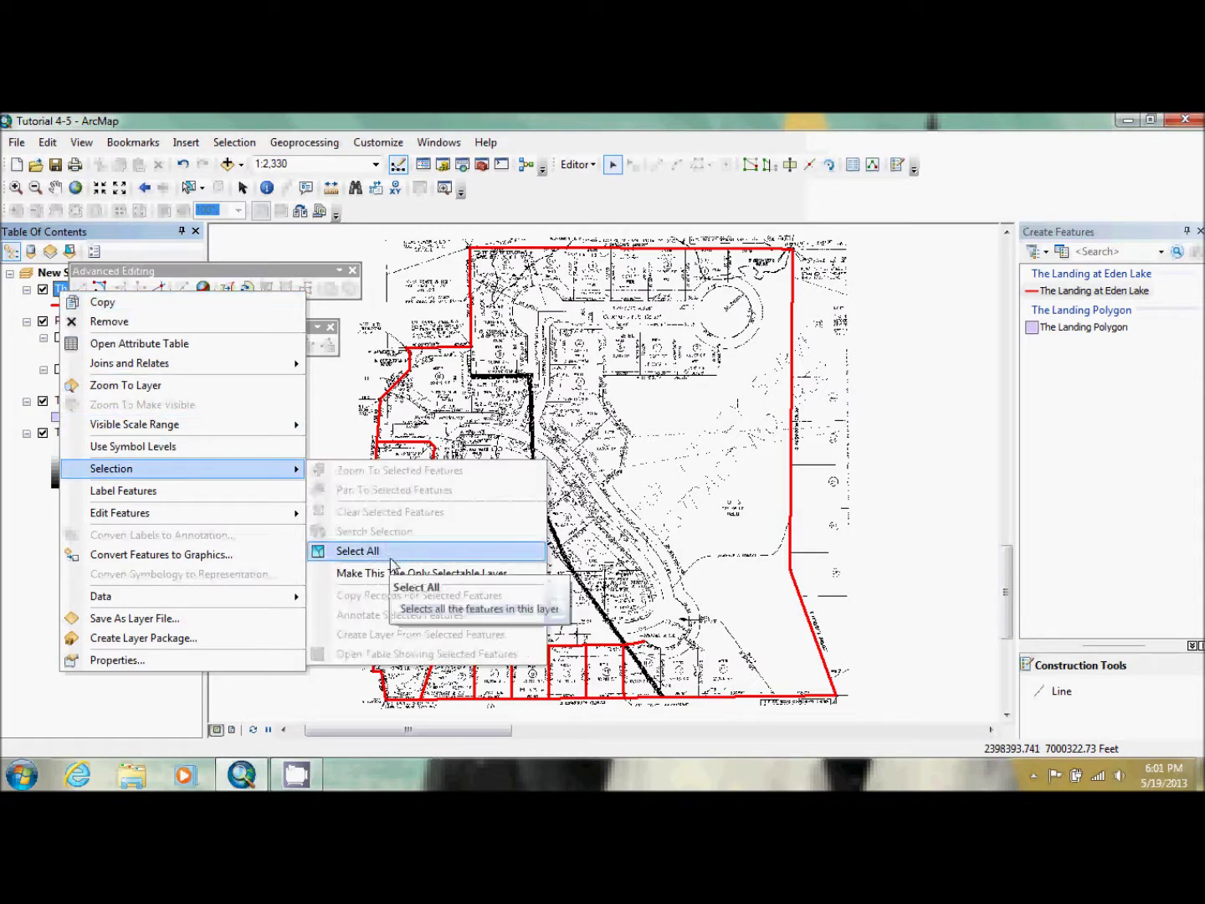
left_click(350, 551)
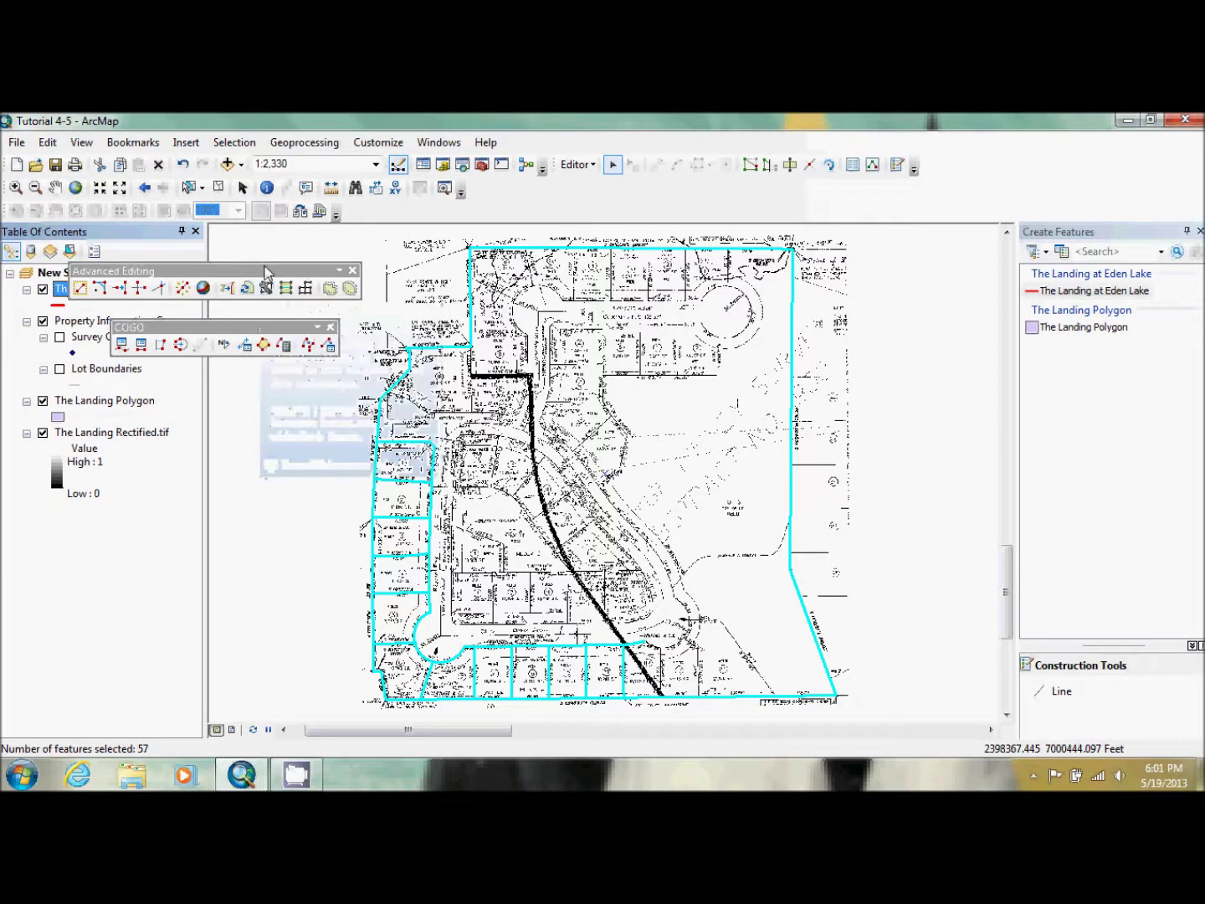
Step: Construct polygons from the selected lines using The Landing Polygon template and a cluster tolerance of .07 feet, then clear the selection
left_click_drag(268, 271, 233, 282)
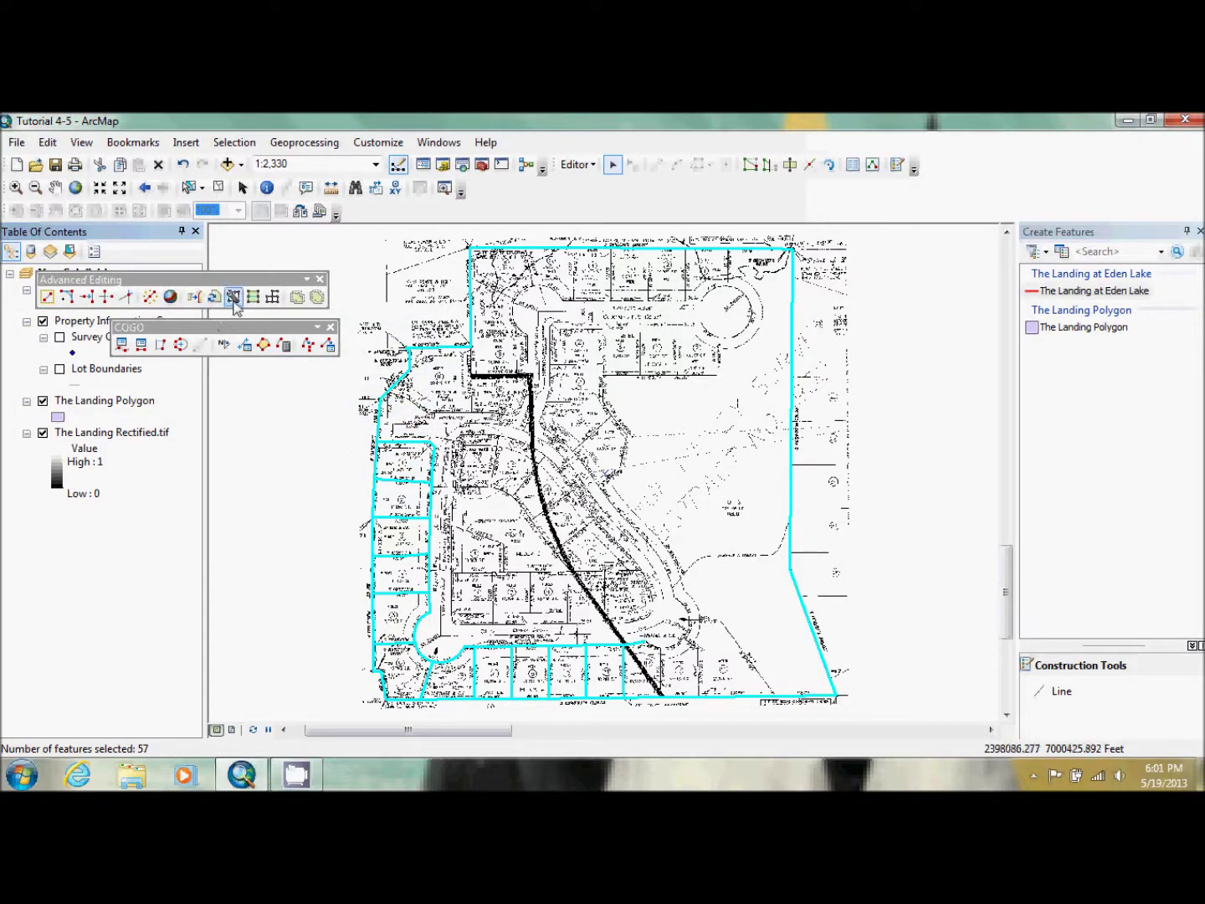
left_click(235, 301)
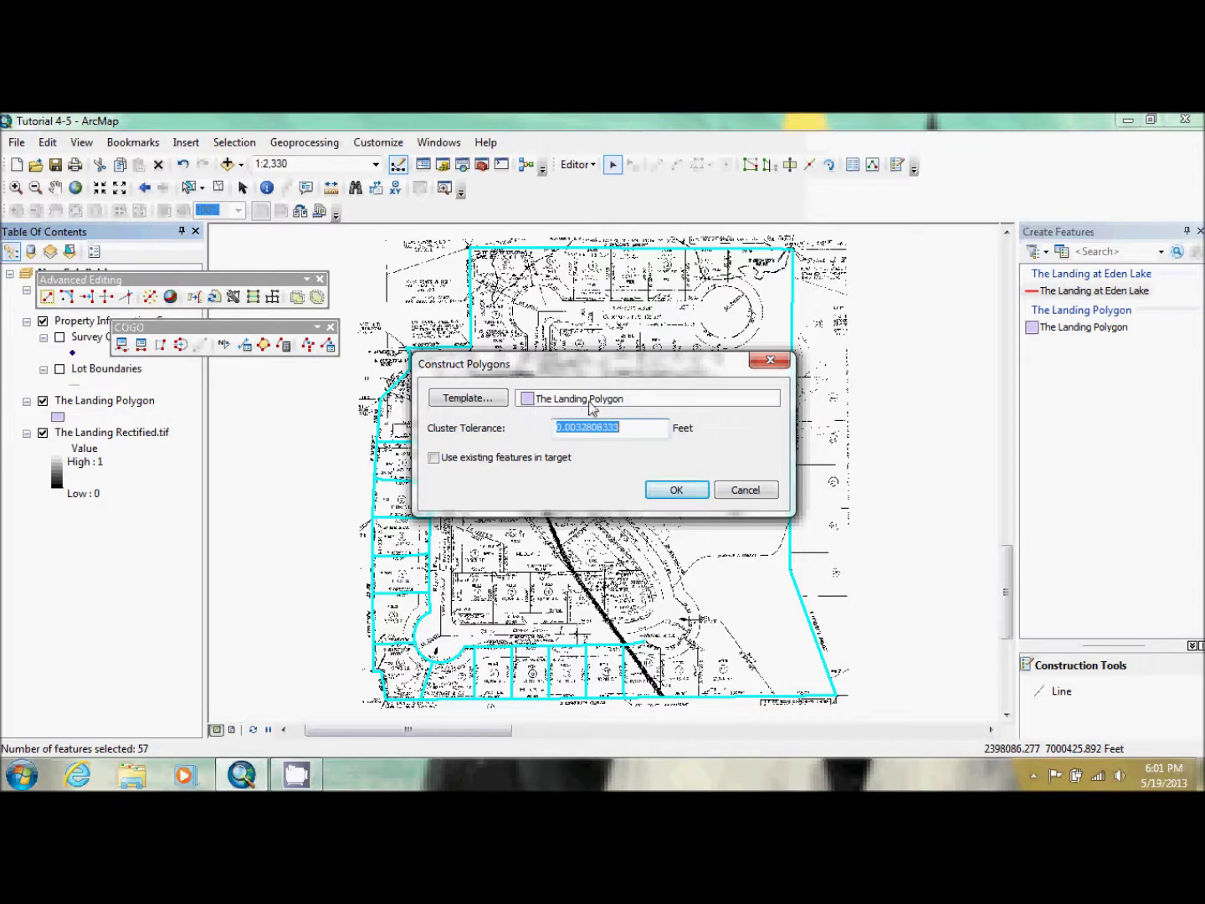
left_click(628, 432)
key("BackSpace")
key("BackSpace")
key("BackSpace")
key("BackSpace")
key("BackSpace")
key("BackSpace")
key("BackSpace")
key("BackSpace")
key("BackSpace")
key("BackSpace")
key("BackSpace")
key("BackSpace")
type(".07")
left_click(673, 491)
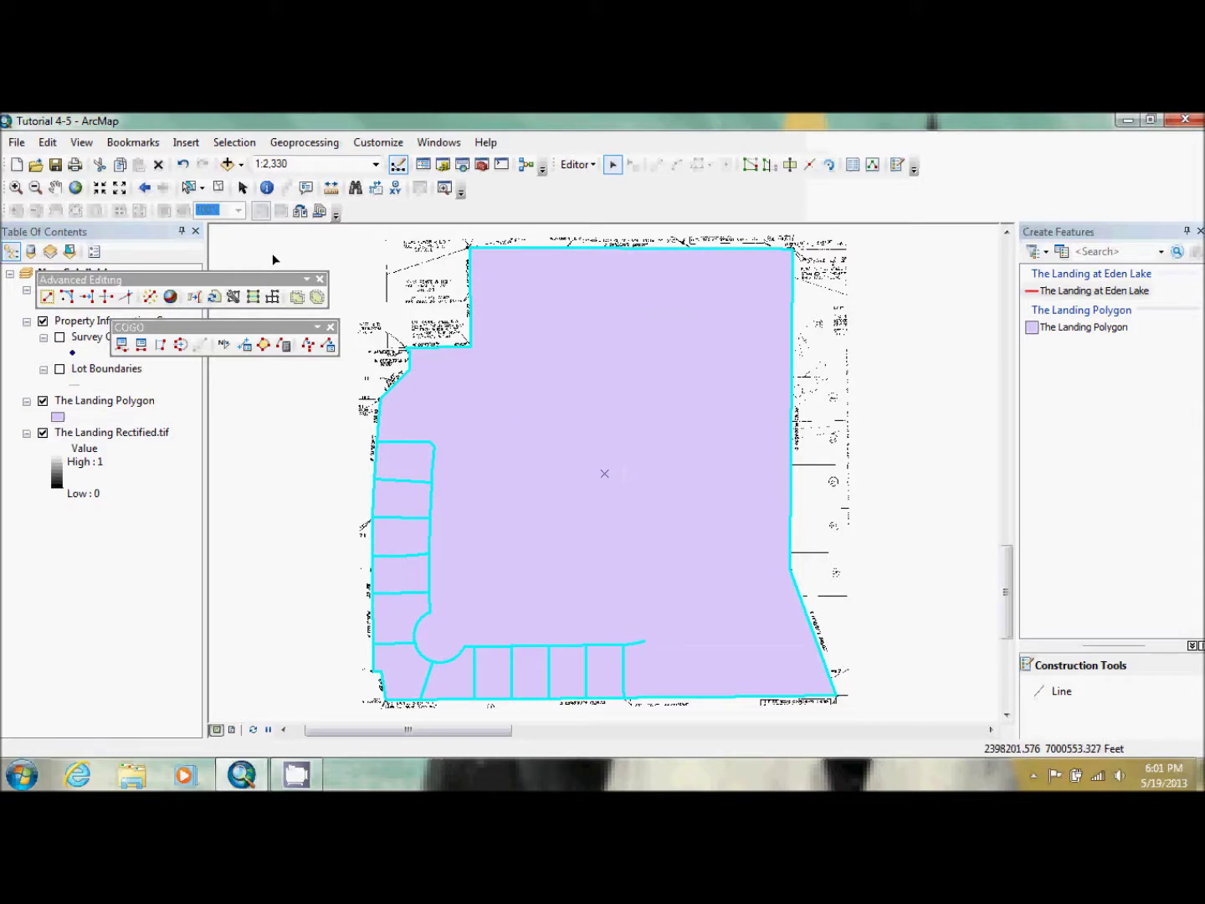
left_click(216, 196)
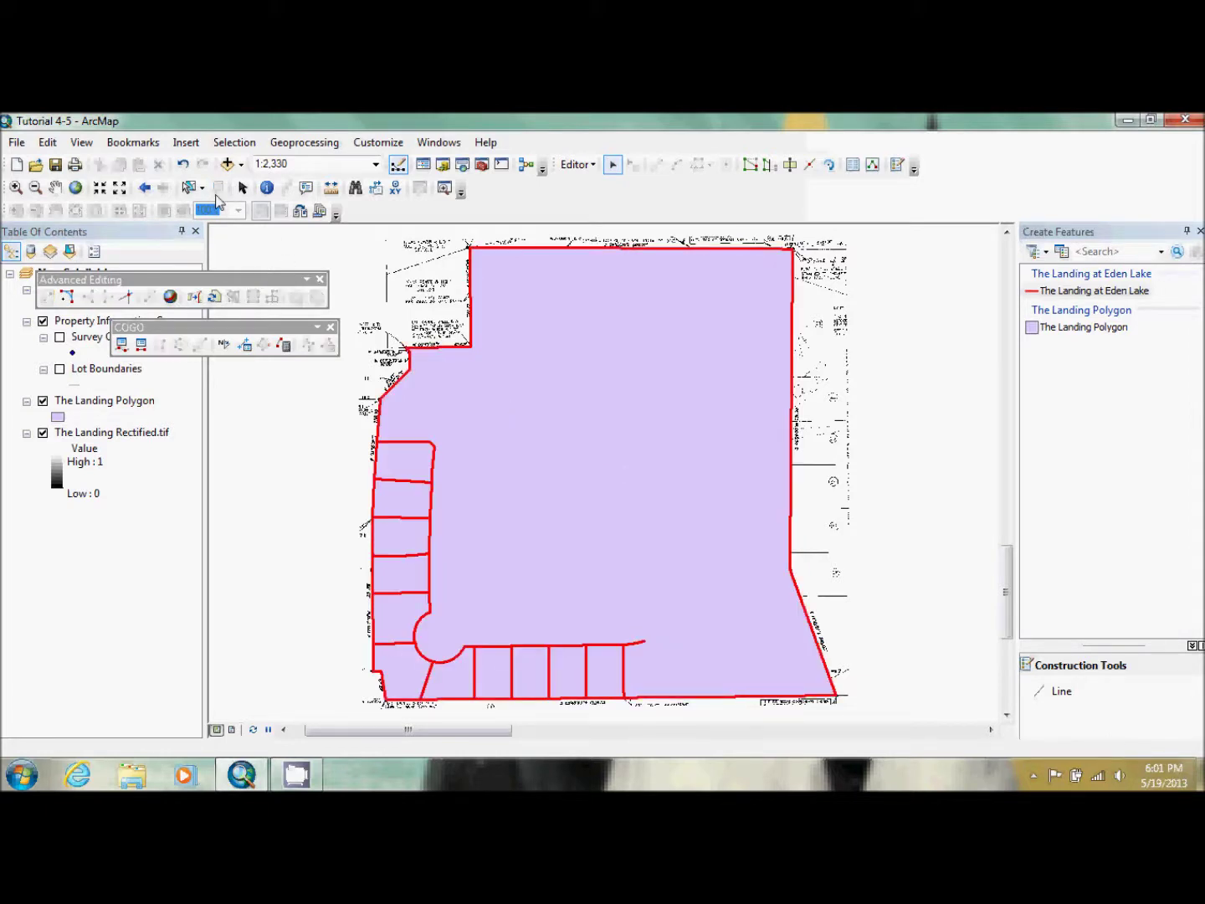
Step: Close the Advanced Editing and COGO toolbars and turn off the display of The Landing at Eden Lake line layer
left_click(320, 280)
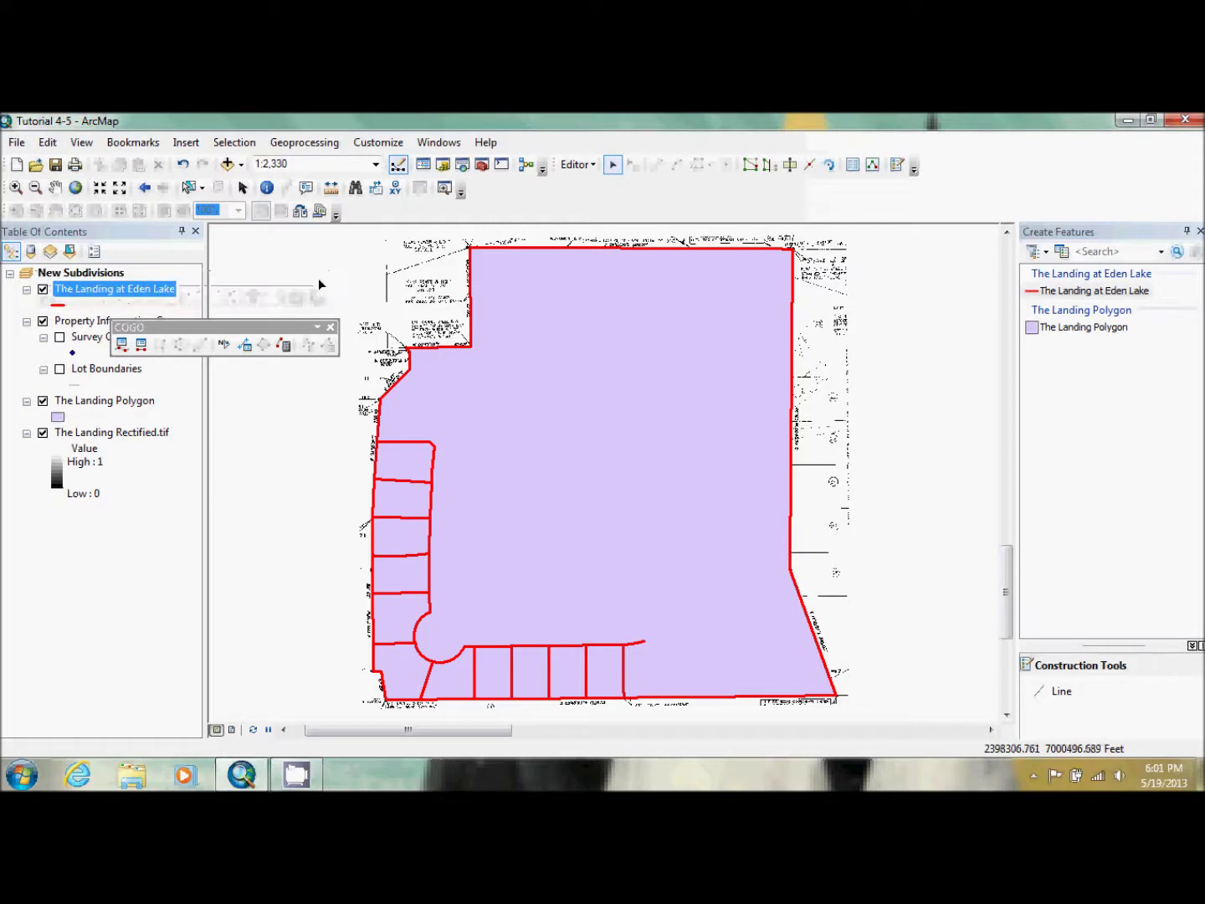
left_click(330, 326)
left_click(44, 289)
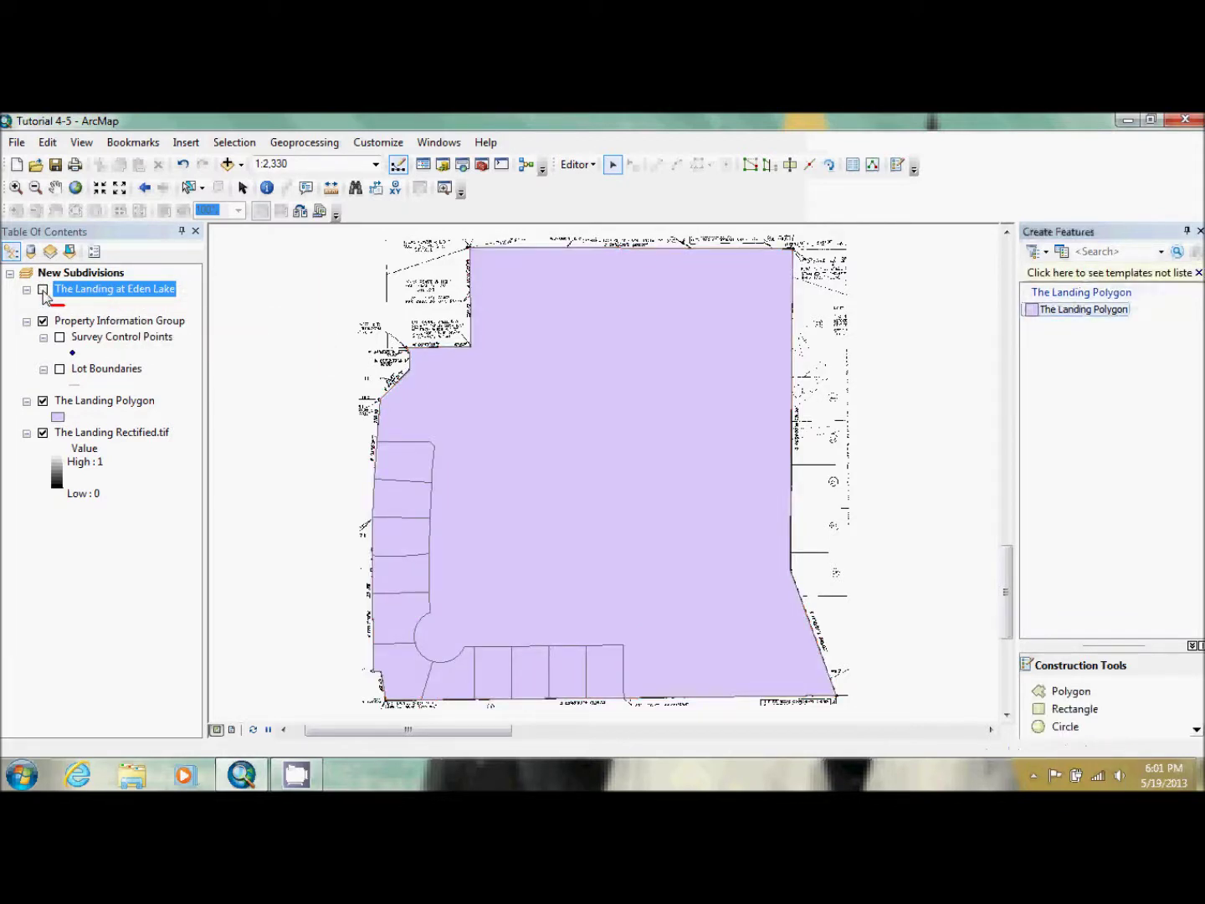